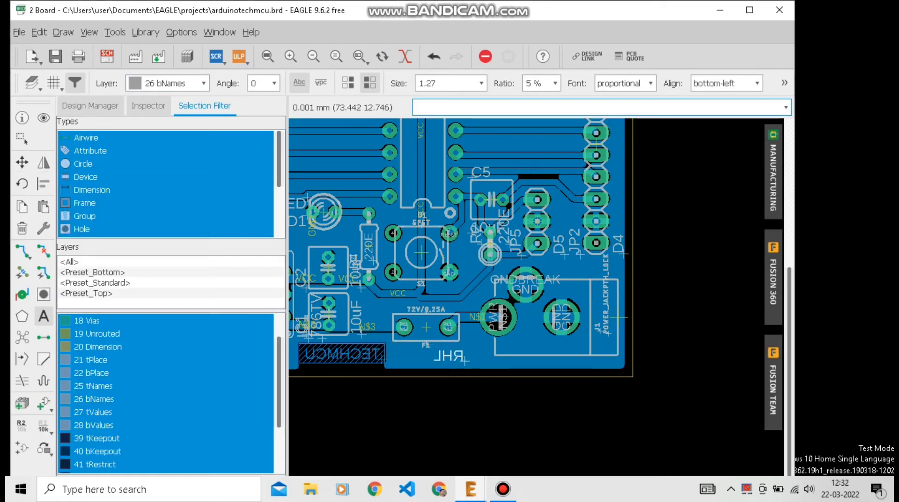
- Place the mirrored text RHL on layer 26 bNames beside the TECHMCU label, and end the Text command
{"action": "scroll", "coordinate": [465, 360], "scroll_direction": "up", "scroll_amount": 1}
{"action": "left_click", "coordinate": [483, 362]}
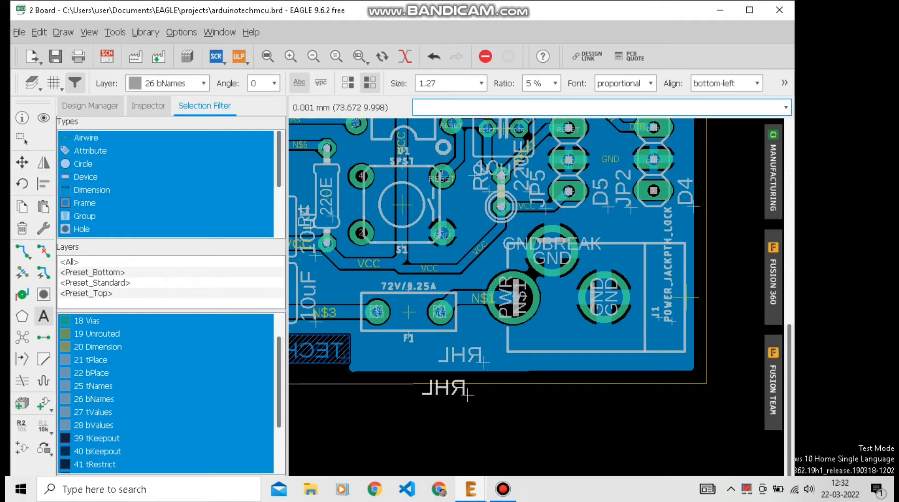
{"action": "key", "text": "Escape"}
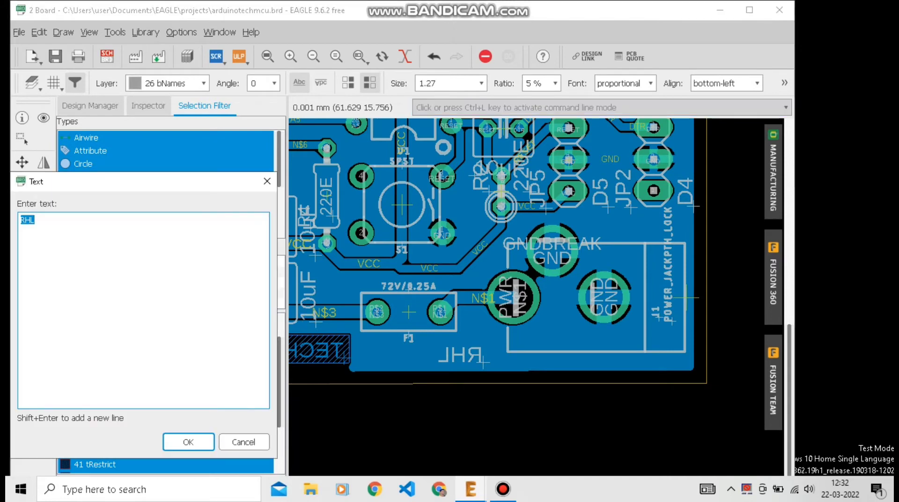
{"action": "key", "text": "Escape"}
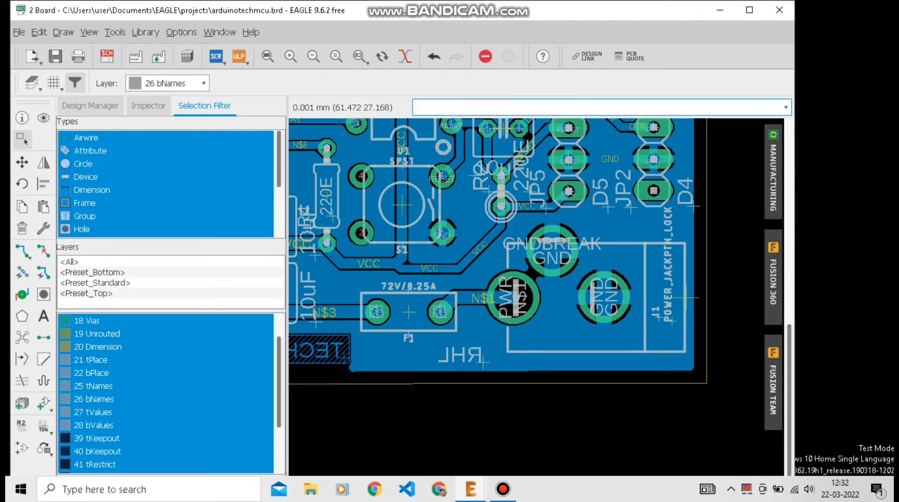
- Switch the board's active layer to 16 Bottom
{"action": "scroll", "coordinate": [528, 278], "scroll_direction": "down", "scroll_amount": 2}
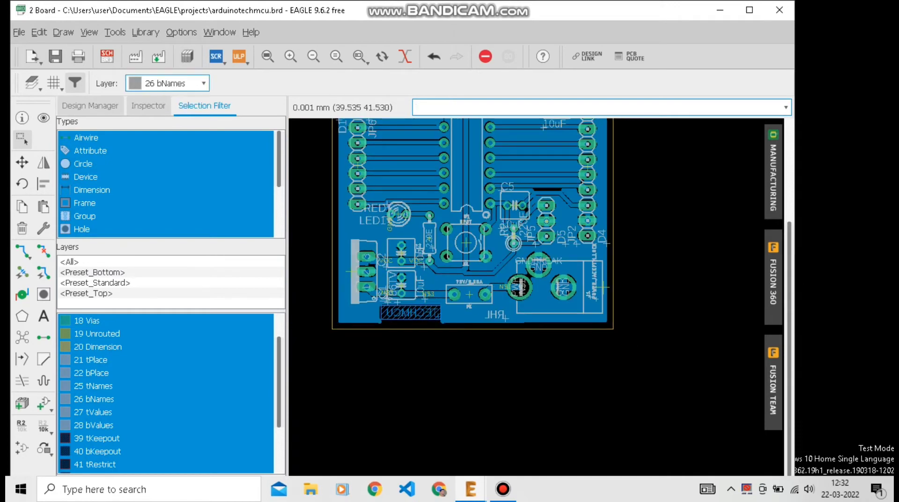
{"action": "left_click", "coordinate": [167, 83]}
{"action": "left_click", "coordinate": [161, 112]}
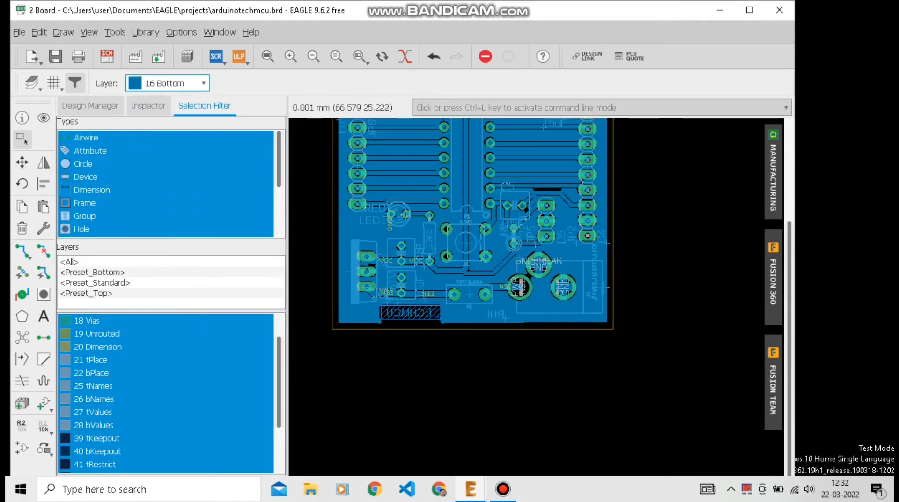
{"action": "scroll", "coordinate": [468, 285], "scroll_direction": "down", "scroll_amount": 2}
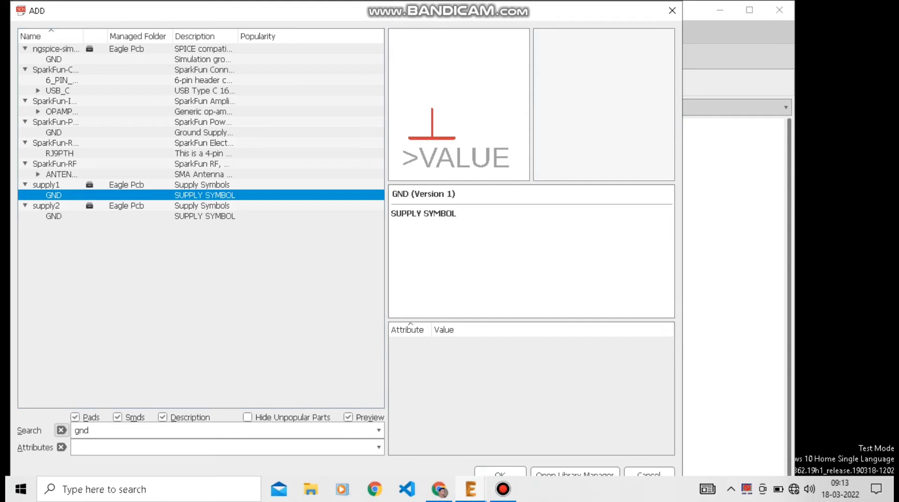
- Clear the old part search and search the component libraries for "power jack"
{"action": "left_click", "coordinate": [60, 430]}
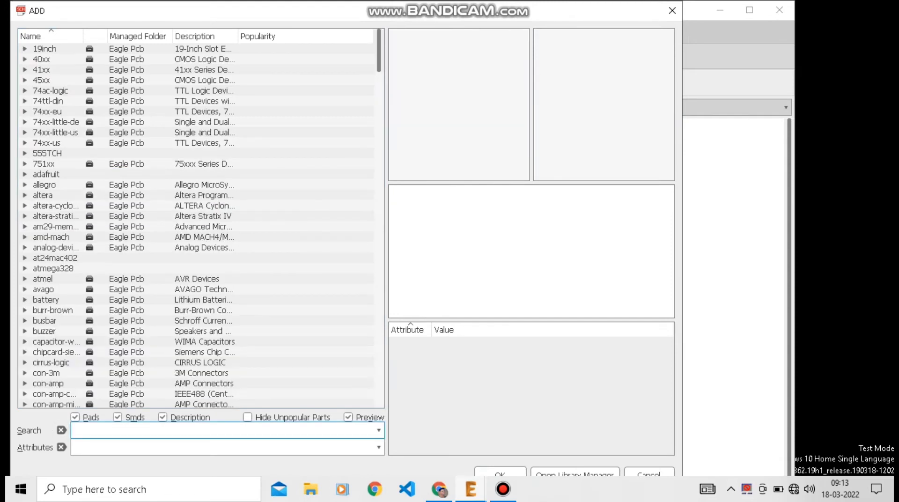
{"action": "left_click", "coordinate": [226, 430]}
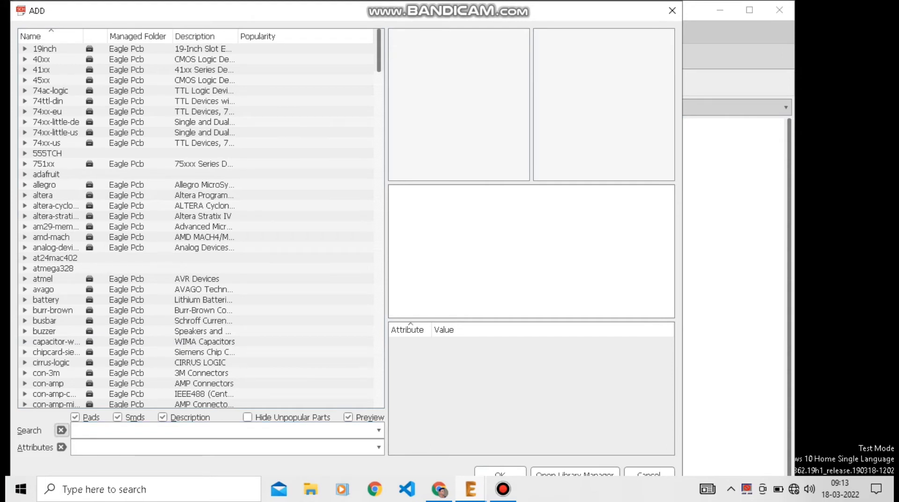
{"action": "left_click", "coordinate": [76, 430]}
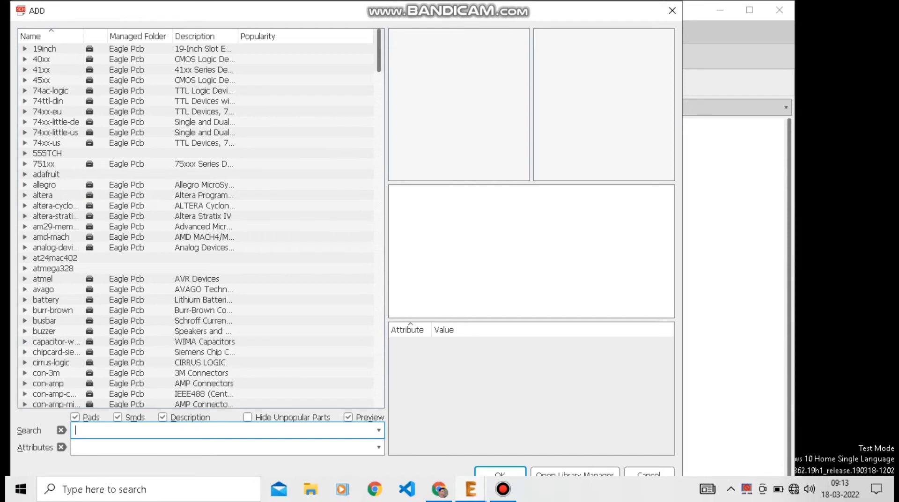
{"action": "type", "text": "poe"}
{"action": "type", "text": "w"}
{"action": "type", "text": "er jack"}
{"action": "key", "text": "Return"}
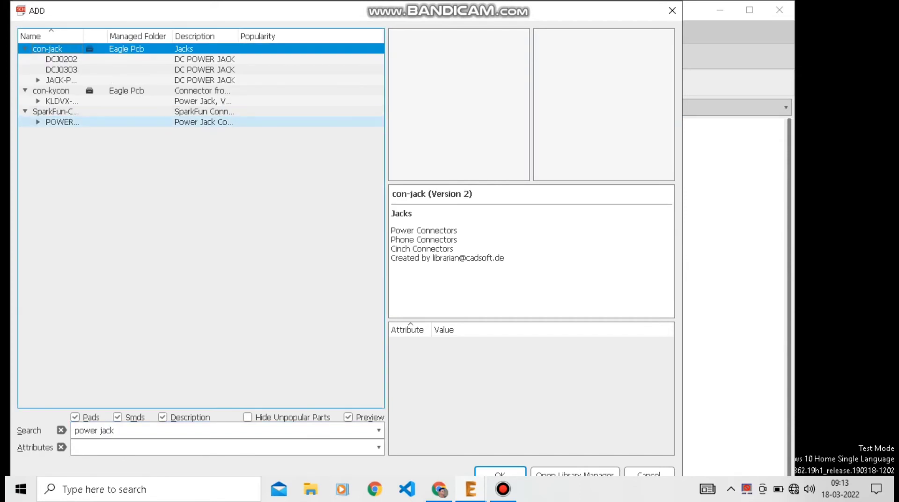
- Compare the SparkFun POWER_JACK variants and place the first one on the empty schematic sheet
{"action": "double_click", "coordinate": [63, 122]}
{"action": "left_click", "coordinate": [67, 174]}
{"action": "left_click", "coordinate": [67, 164]}
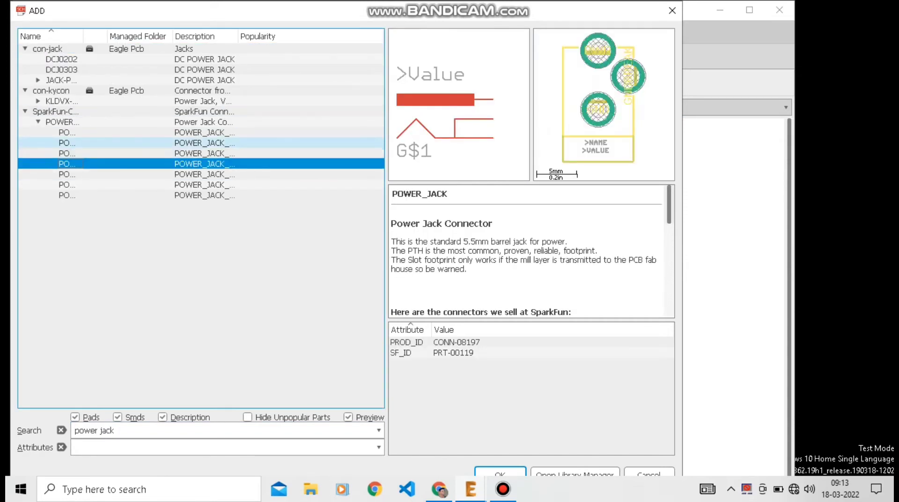
{"action": "left_click", "coordinate": [67, 143]}
{"action": "left_click", "coordinate": [67, 132]}
{"action": "double_click", "coordinate": [67, 132]}
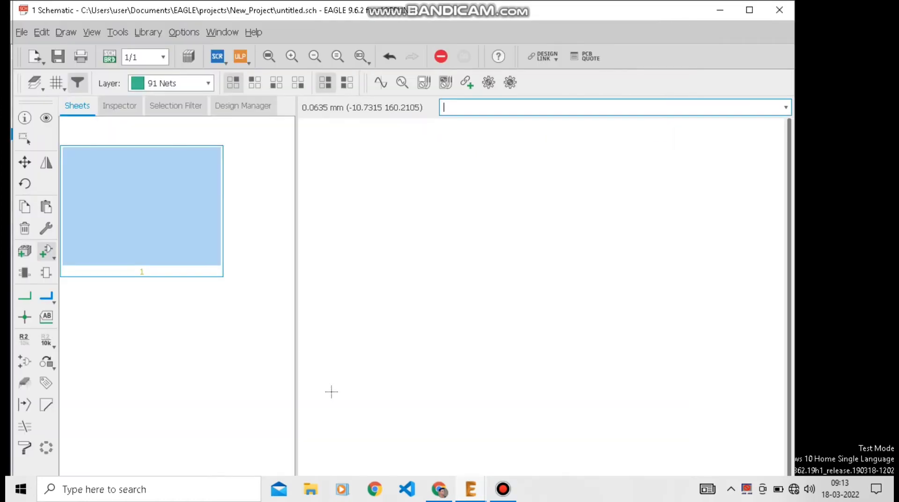
{"action": "scroll", "coordinate": [485, 210], "scroll_direction": "up", "scroll_amount": 3}
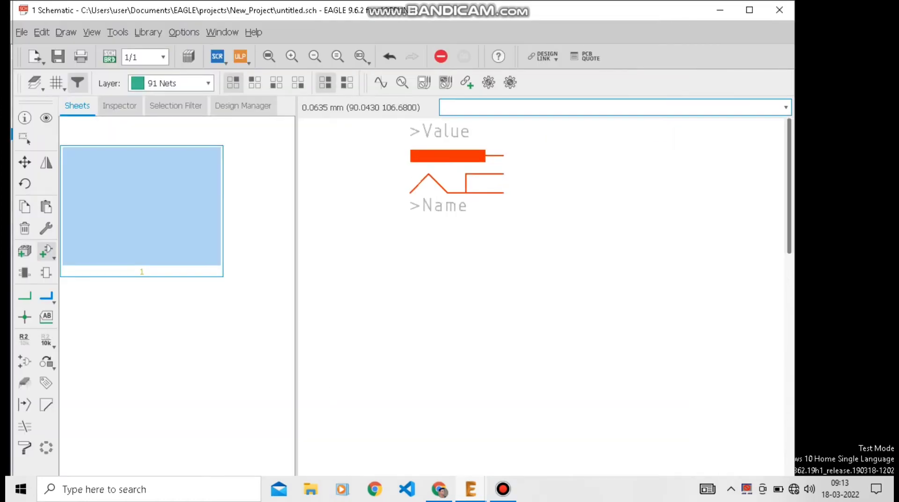
{"action": "left_click", "coordinate": [508, 241]}
{"action": "scroll", "coordinate": [451, 318], "scroll_direction": "down", "scroll_amount": 3}
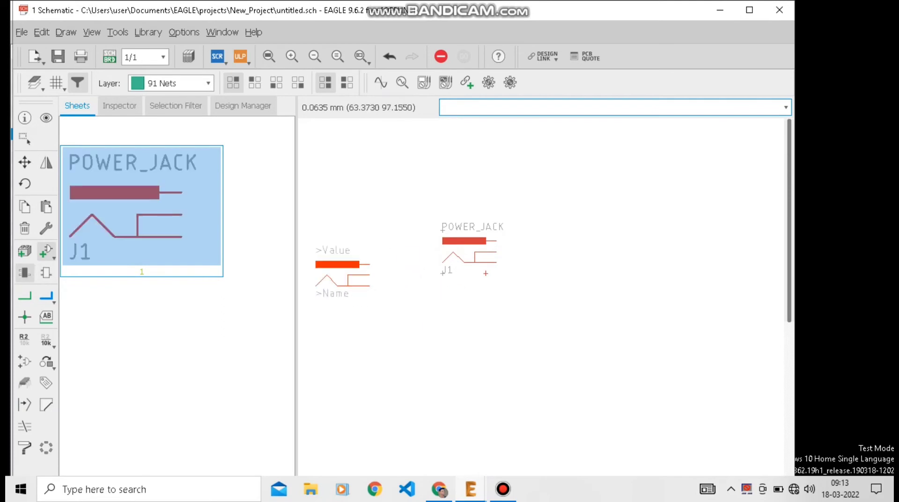
- Search the libraries for "fuse" and place the SparkFun PPTC resettable fuse, PTH 72V/0.25A version, beside the power jack
{"action": "left_click", "coordinate": [46, 251]}
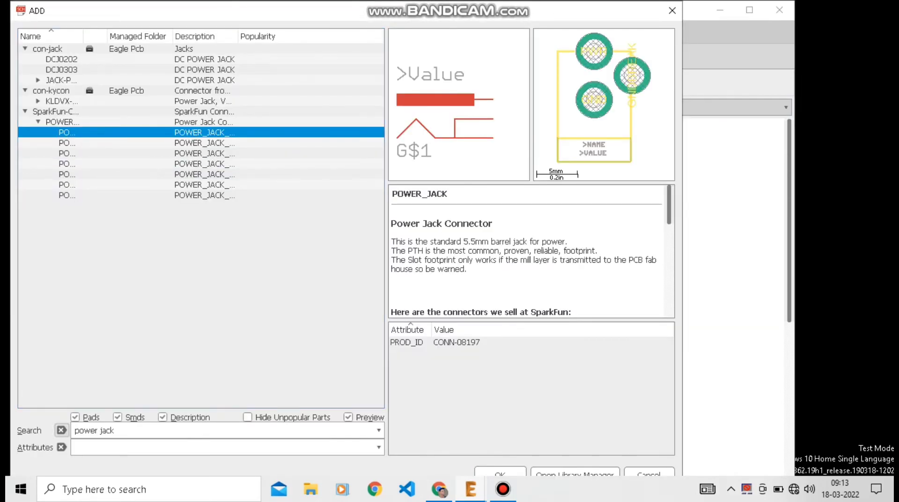
{"action": "left_click", "coordinate": [61, 430]}
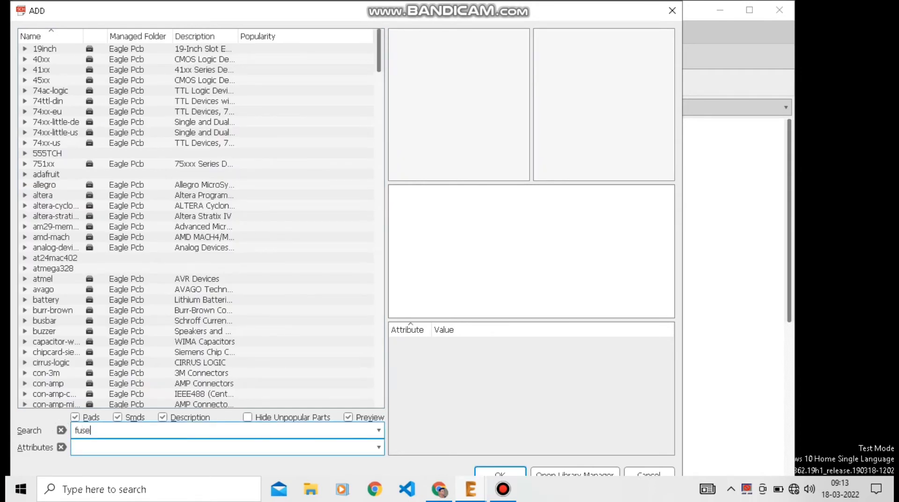
{"action": "key", "text": "Return"}
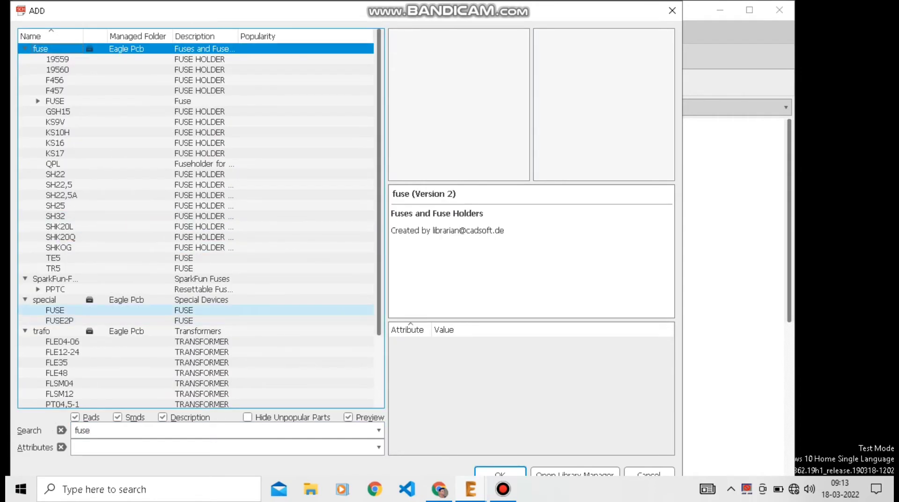
{"action": "double_click", "coordinate": [55, 289]}
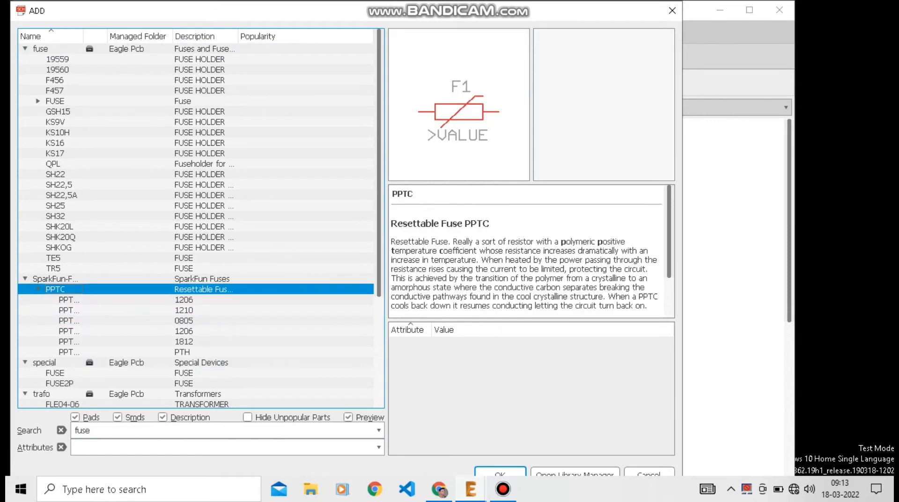
{"action": "left_click", "coordinate": [66, 351]}
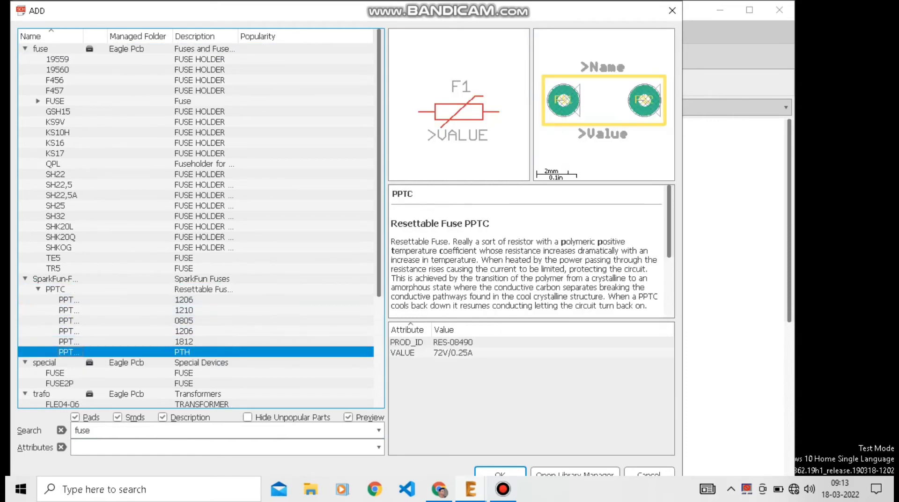
{"action": "left_click", "coordinate": [500, 471]}
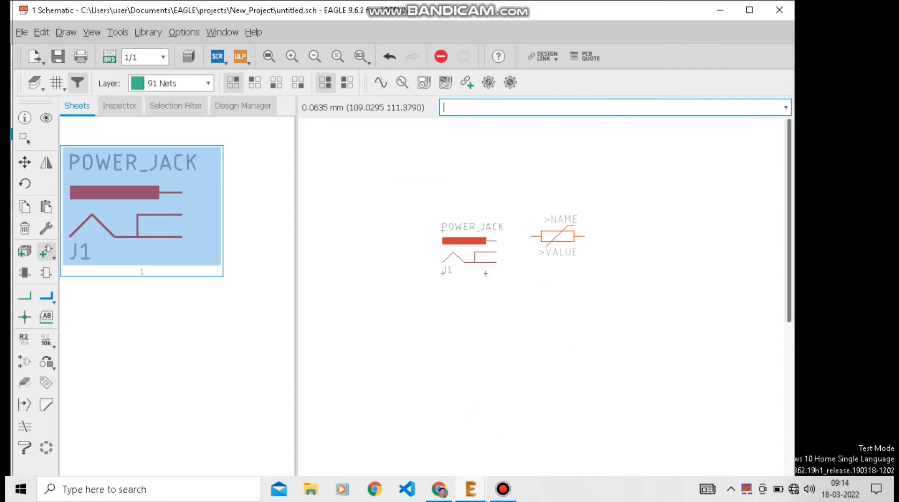
{"action": "scroll", "coordinate": [538, 243], "scroll_direction": "up", "scroll_amount": 2}
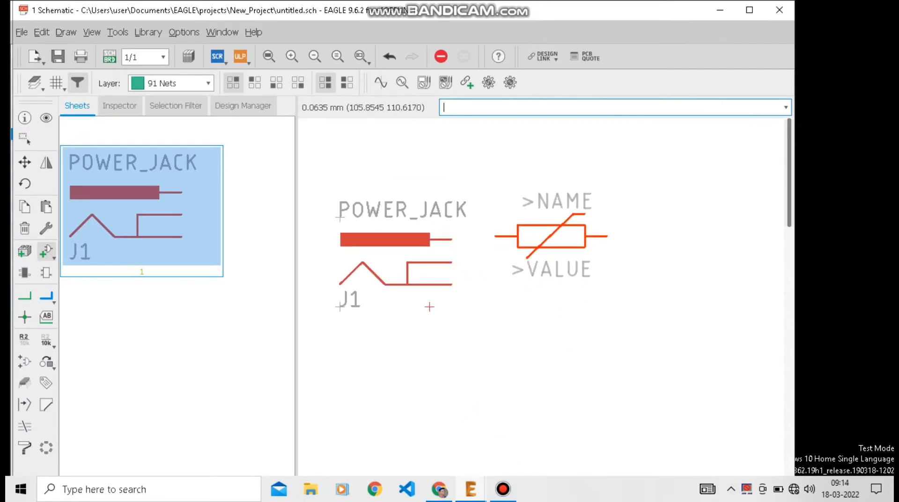
{"action": "left_click", "coordinate": [540, 239]}
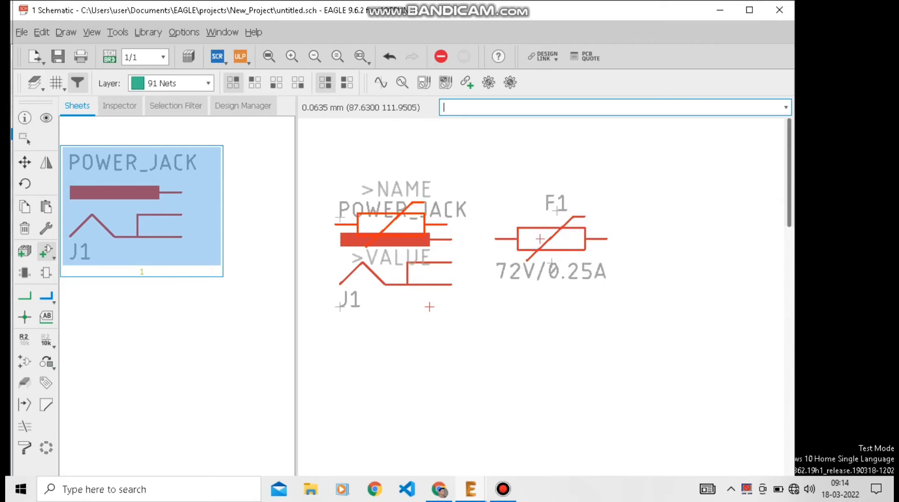
- Check the schematic's grid settings and close them without changes
{"action": "left_click", "coordinate": [56, 82]}
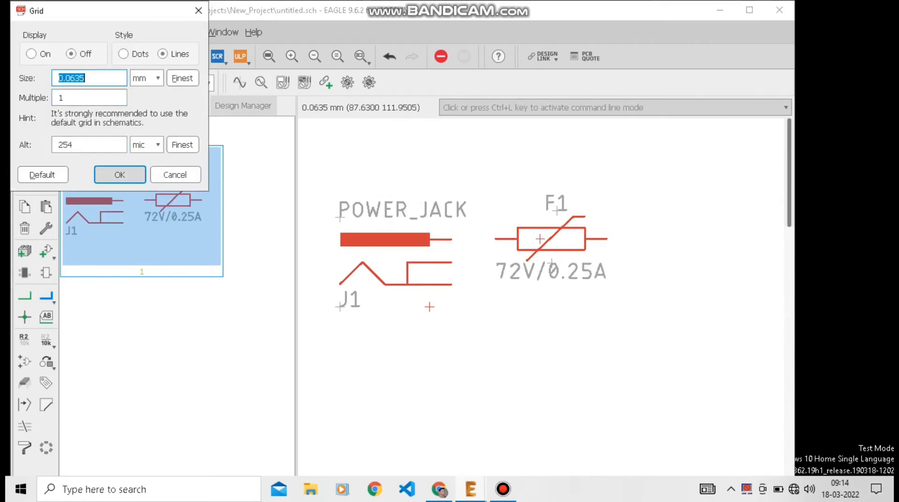
{"action": "left_click", "coordinate": [120, 174]}
{"action": "scroll", "coordinate": [392, 283], "scroll_direction": "down", "scroll_amount": 2}
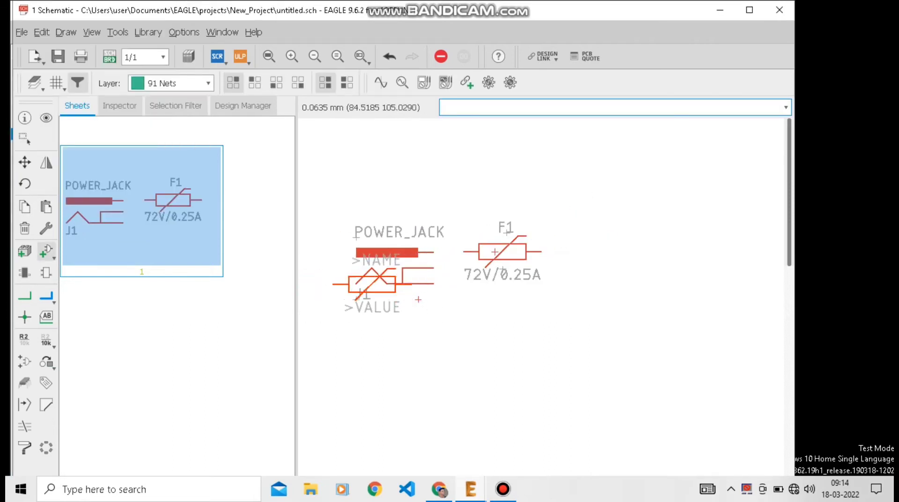
- Search the component libraries for "voltage regulator" and find the 78xx parts in the v-reg library
{"action": "left_click", "coordinate": [46, 251]}
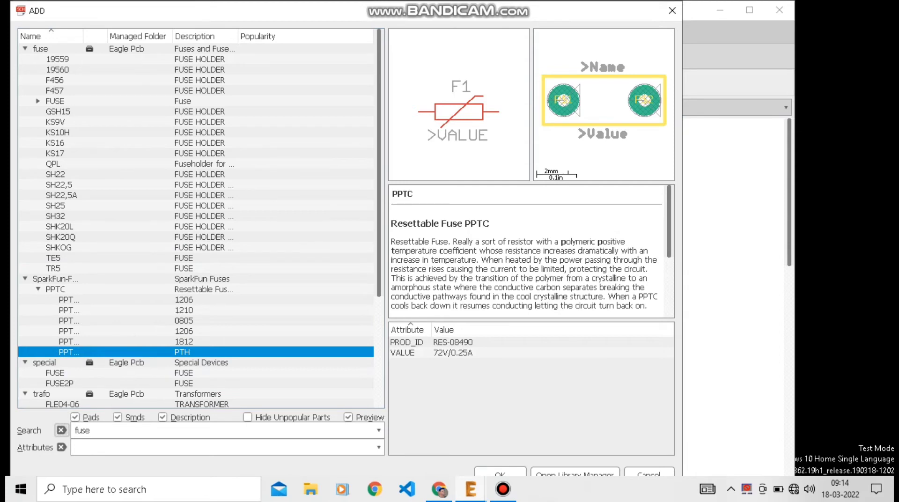
{"action": "left_click", "coordinate": [62, 430]}
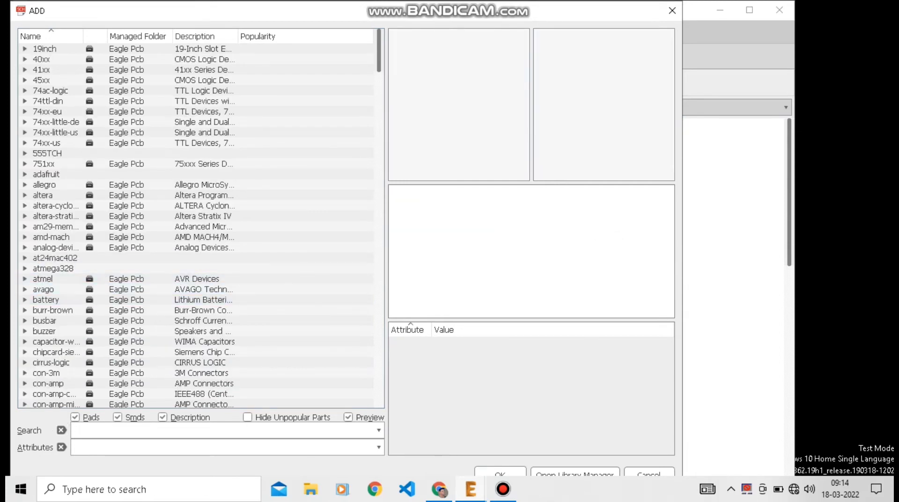
{"action": "type", "text": "voltage regulator"}
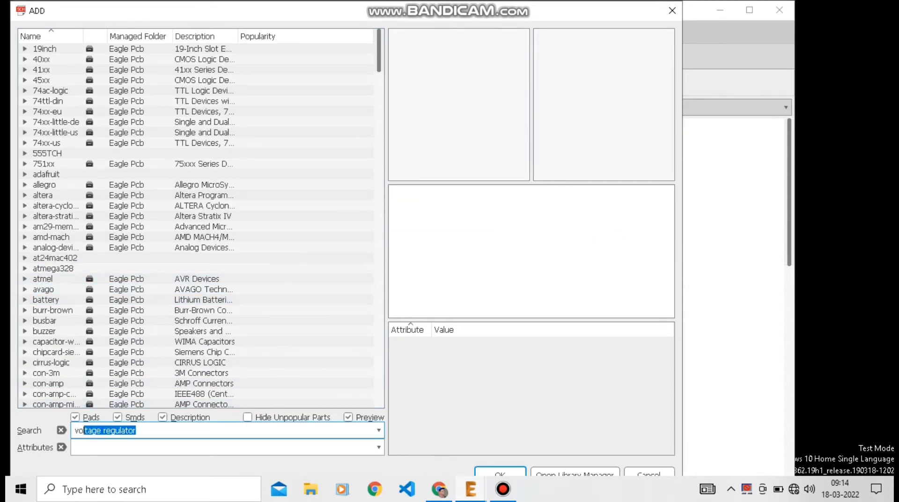
{"action": "key", "text": "Return"}
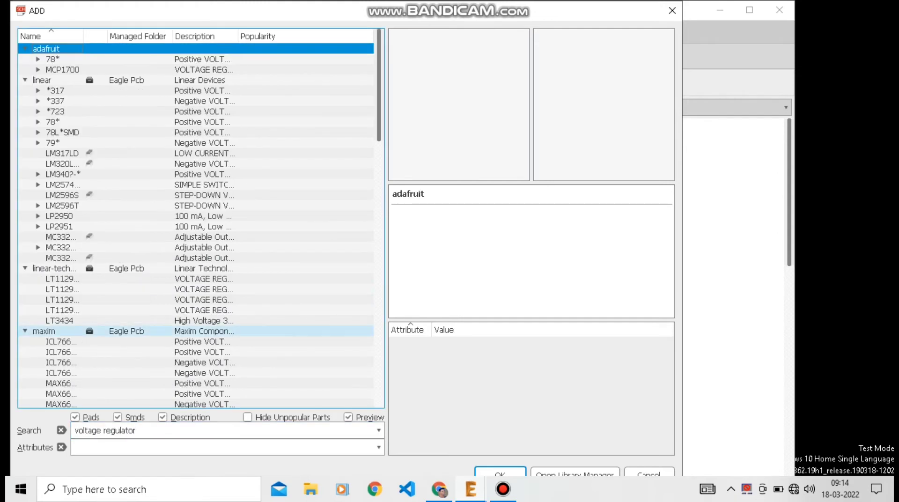
{"action": "scroll", "coordinate": [196, 310], "scroll_direction": "down", "scroll_amount": 7}
{"action": "scroll", "coordinate": [195, 320], "scroll_direction": "down", "scroll_amount": 6}
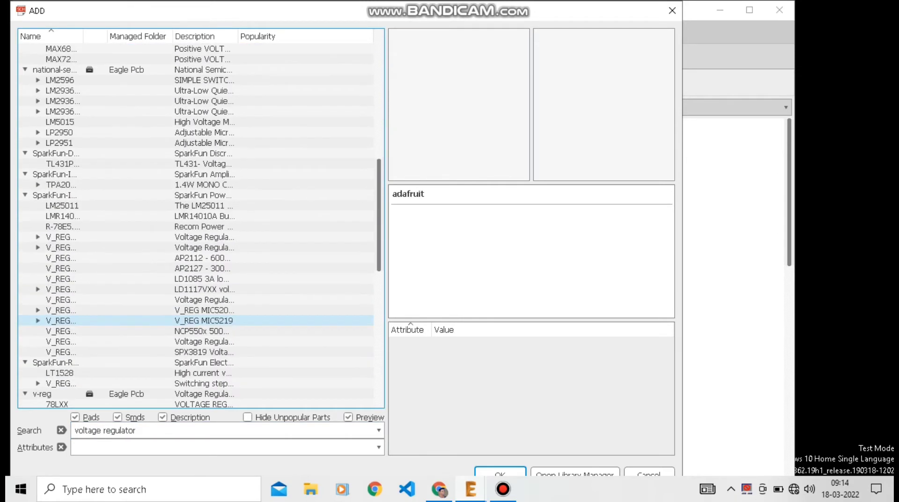
{"action": "scroll", "coordinate": [196, 257], "scroll_direction": "down", "scroll_amount": 11}
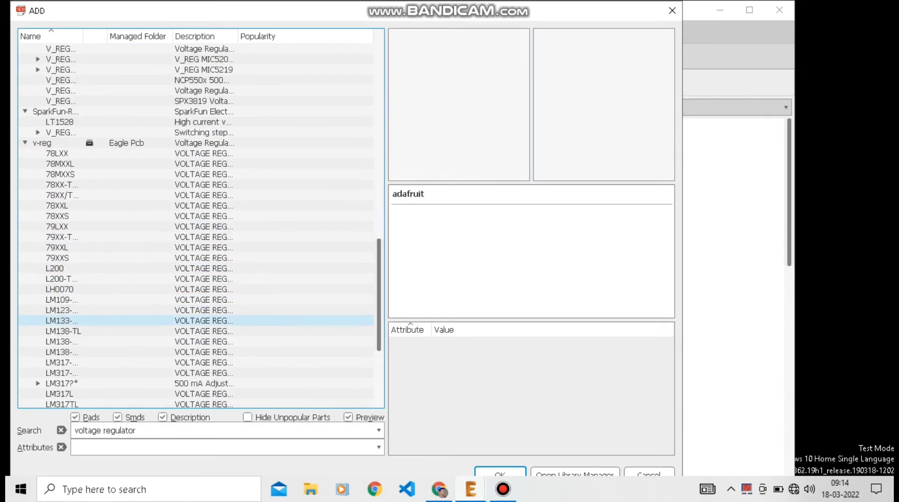
{"action": "scroll", "coordinate": [196, 341], "scroll_direction": "down", "scroll_amount": 2}
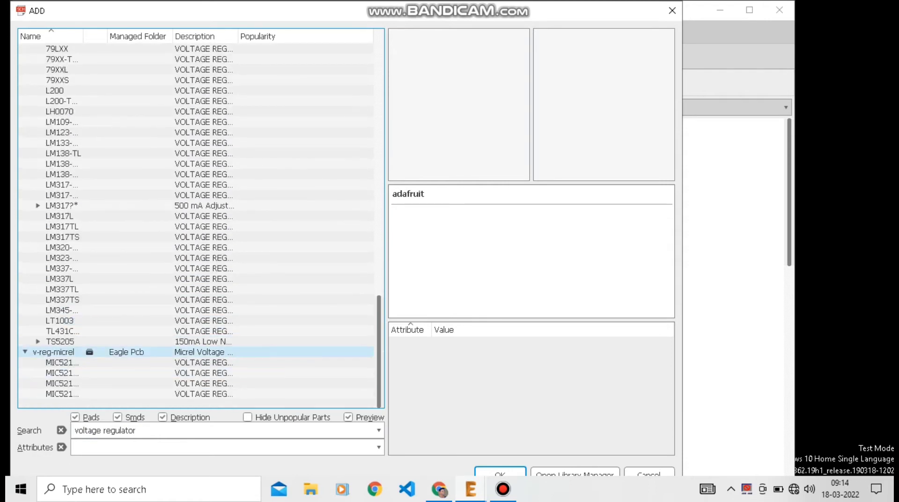
{"action": "scroll", "coordinate": [195, 218], "scroll_direction": "up", "scroll_amount": 7}
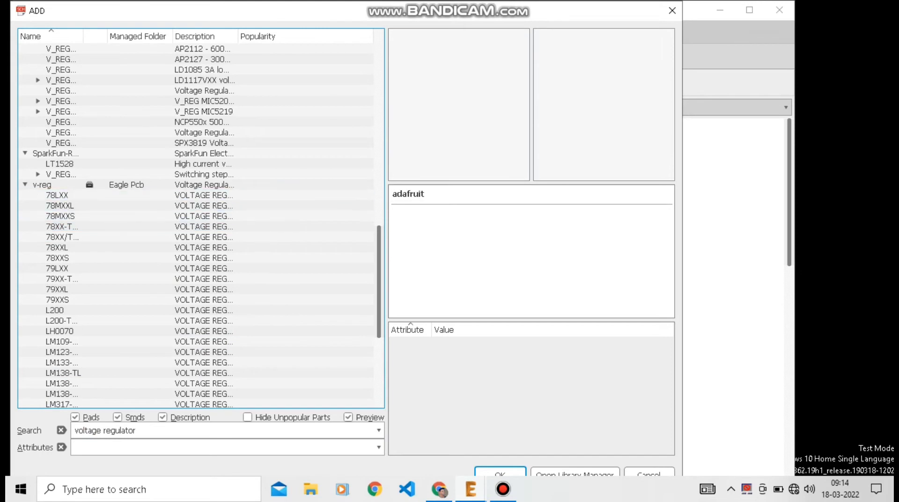
- Choose the 78XXS voltage regulator from the v-reg library and place it to the upper right of the fuse
{"action": "left_click", "coordinate": [57, 258]}
{"action": "left_click", "coordinate": [57, 247]}
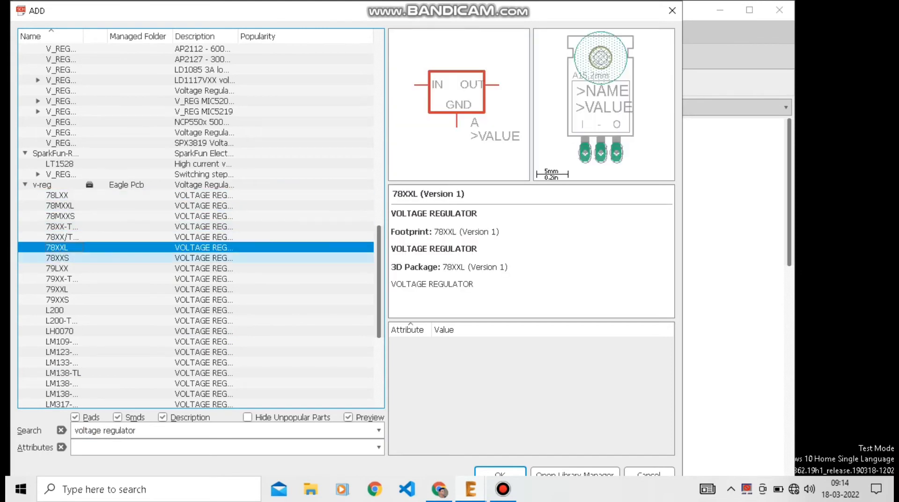
{"action": "left_click", "coordinate": [57, 257]}
{"action": "key", "text": "Return"}
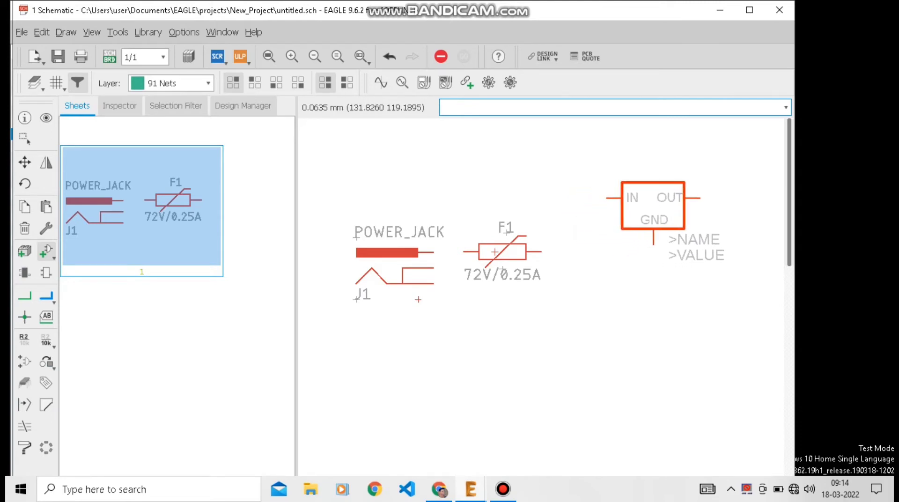
{"action": "left_click", "coordinate": [656, 196]}
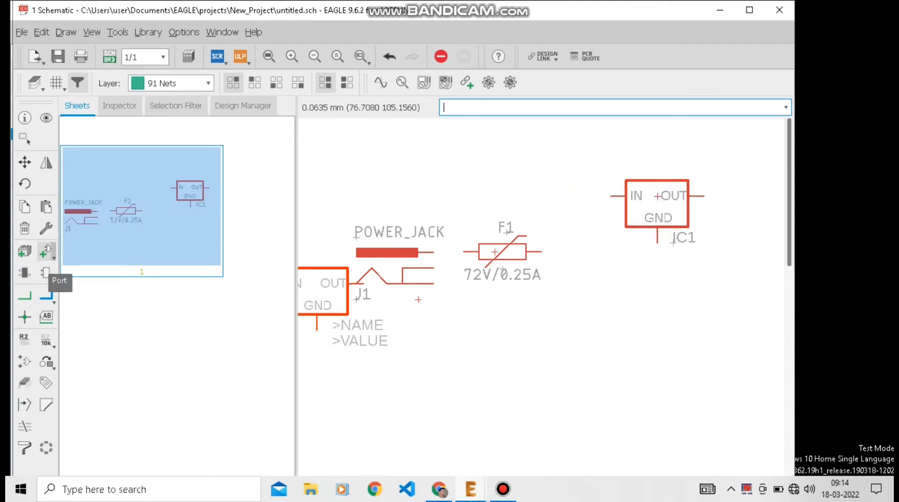
- Clear the previous part search and choose the C-US capacitor with the C025-050X050 footprint from the rcl library
{"action": "key", "text": "Escape"}
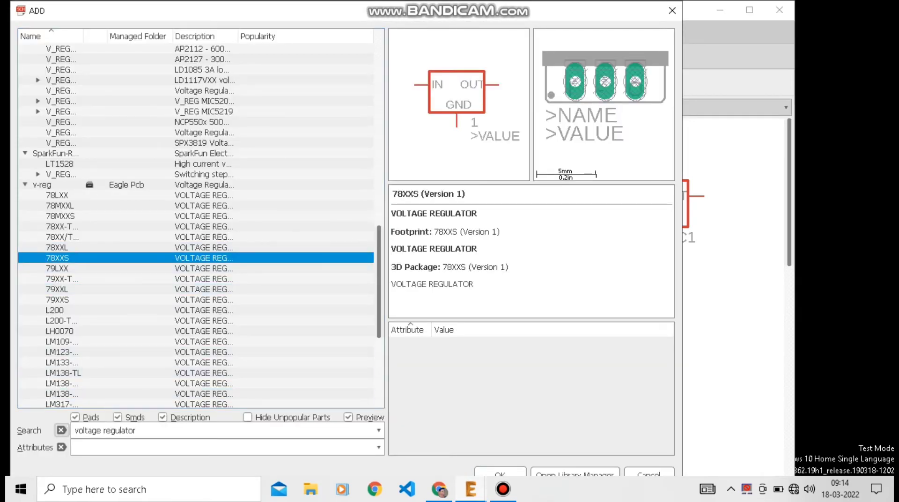
{"action": "left_click", "coordinate": [61, 430]}
{"action": "left_click", "coordinate": [56, 247]}
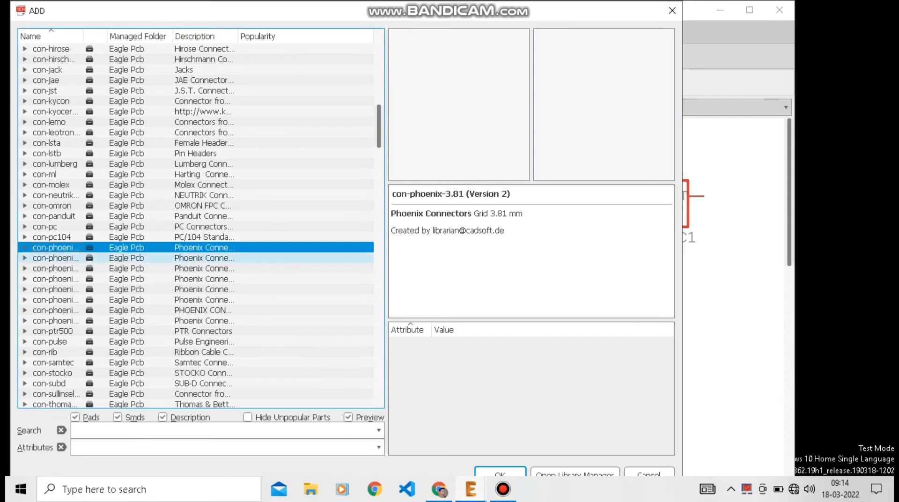
{"action": "type", "text": "rel"}
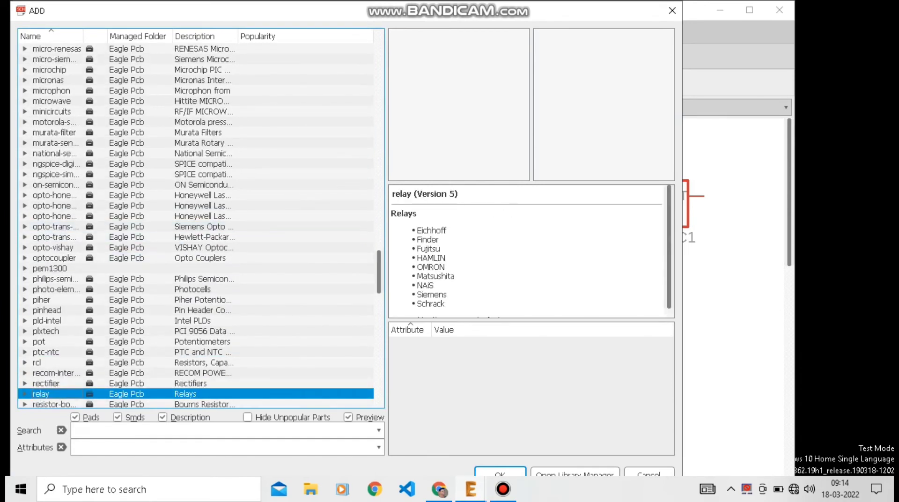
{"action": "double_click", "coordinate": [46, 362]}
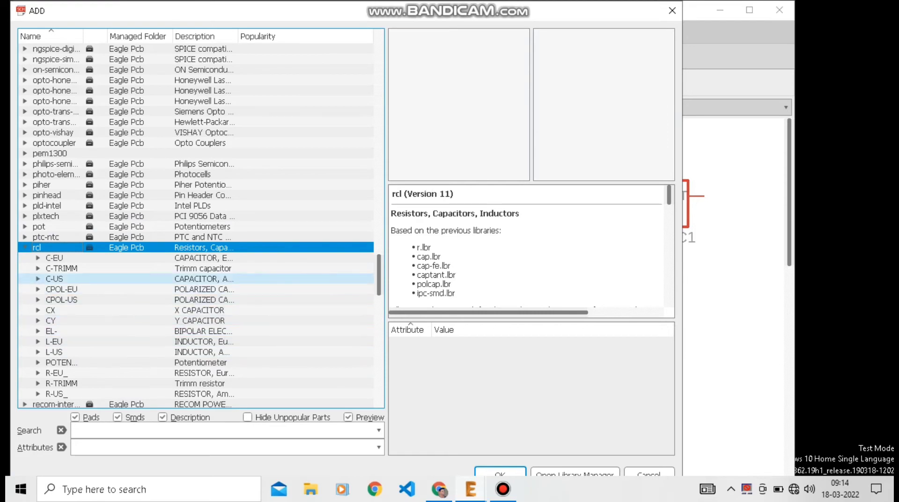
{"action": "double_click", "coordinate": [54, 279]}
{"action": "left_click", "coordinate": [66, 100]}
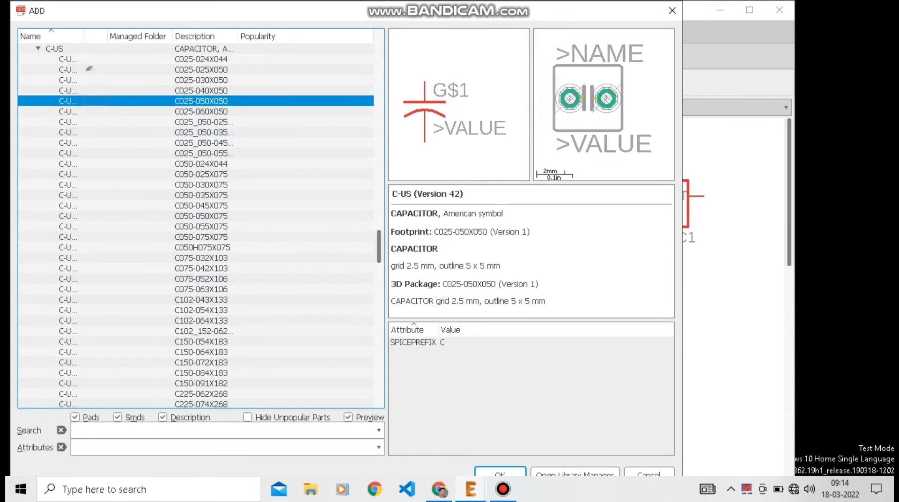
{"action": "key", "text": "Return"}
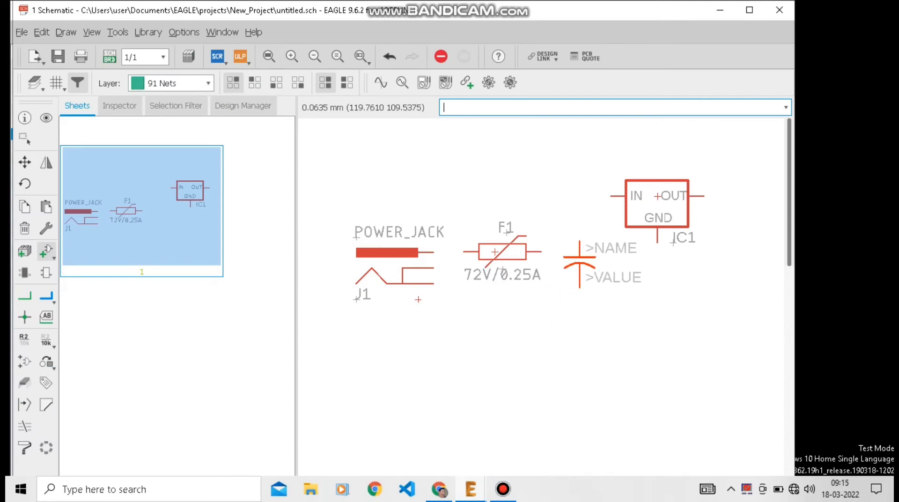
- Place one capacitor between the fuse and the voltage regulator and a second one on the regulator's output side
{"action": "left_click", "coordinate": [578, 238]}
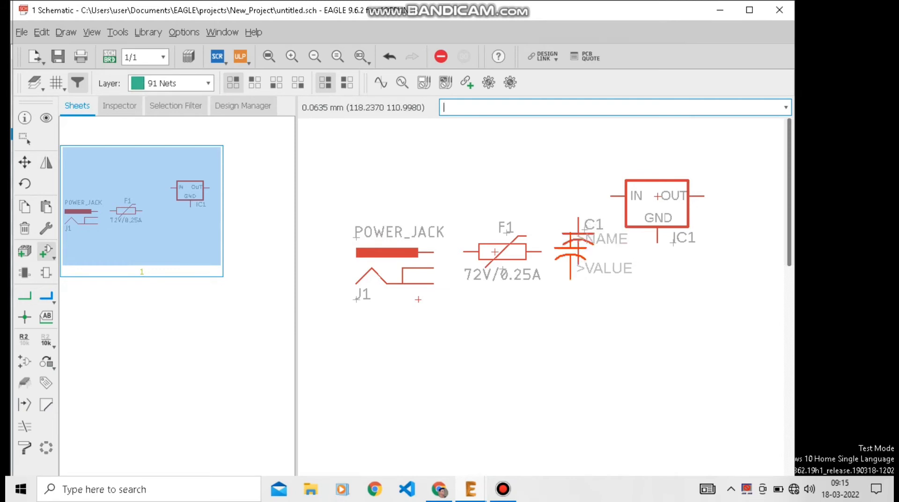
{"action": "scroll", "coordinate": [543, 262], "scroll_direction": "down", "scroll_amount": 1}
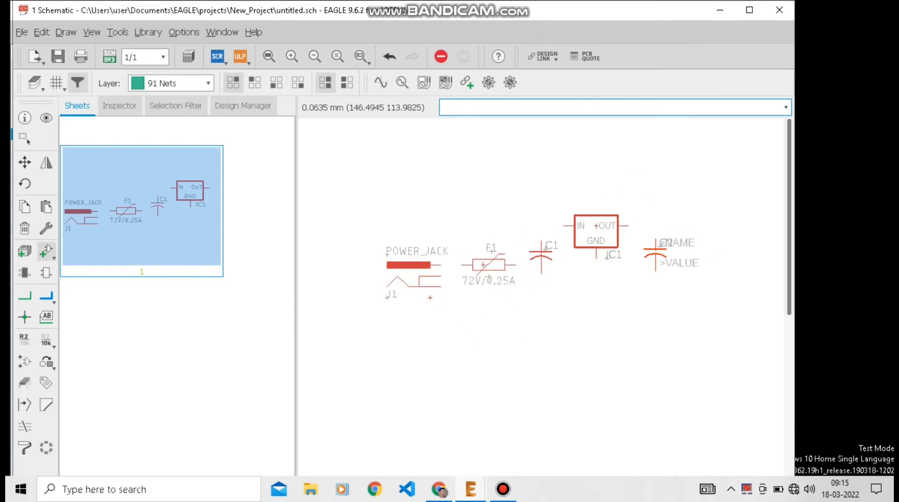
{"action": "left_click", "coordinate": [655, 250]}
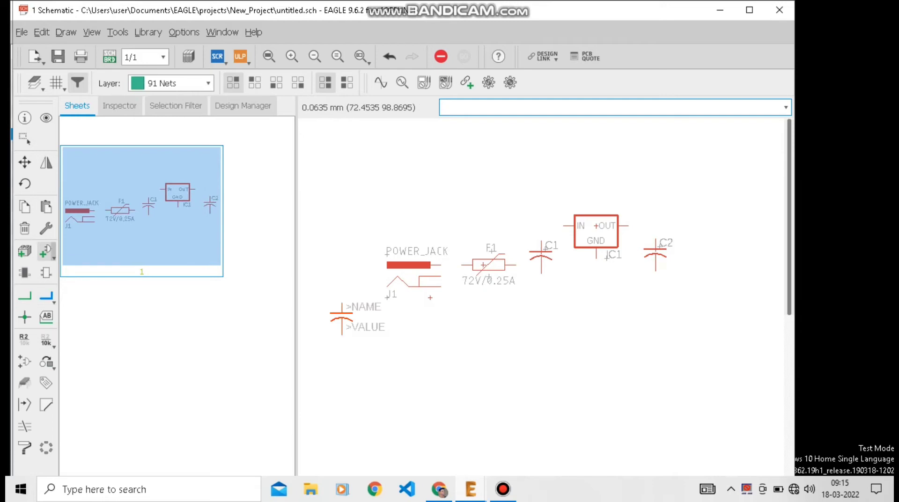
{"action": "key", "text": "Escape"}
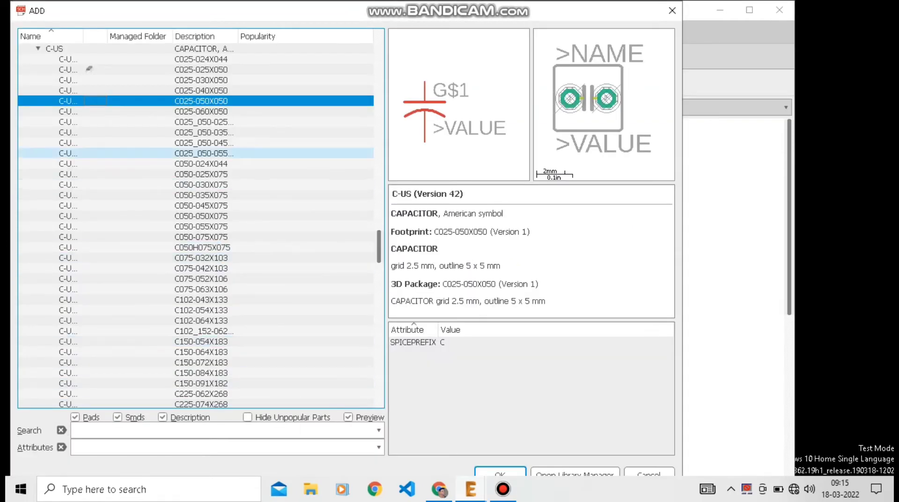
- Choose the R-US_ resistor with the 0207/7 footprint from the rcl library and place it to the upper right of capacitor C2
{"action": "scroll", "coordinate": [195, 153], "scroll_direction": "up", "scroll_amount": 4}
{"action": "left_click", "coordinate": [37, 174]}
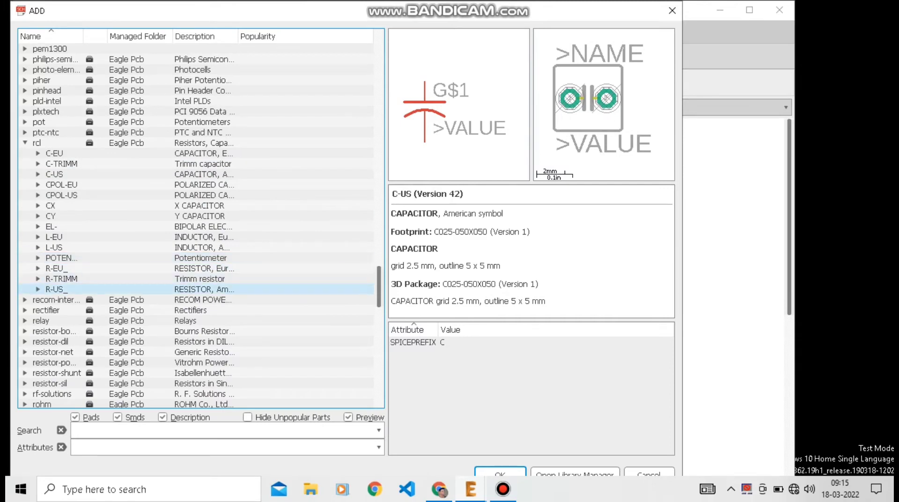
{"action": "double_click", "coordinate": [57, 288]}
{"action": "left_click", "coordinate": [68, 111]}
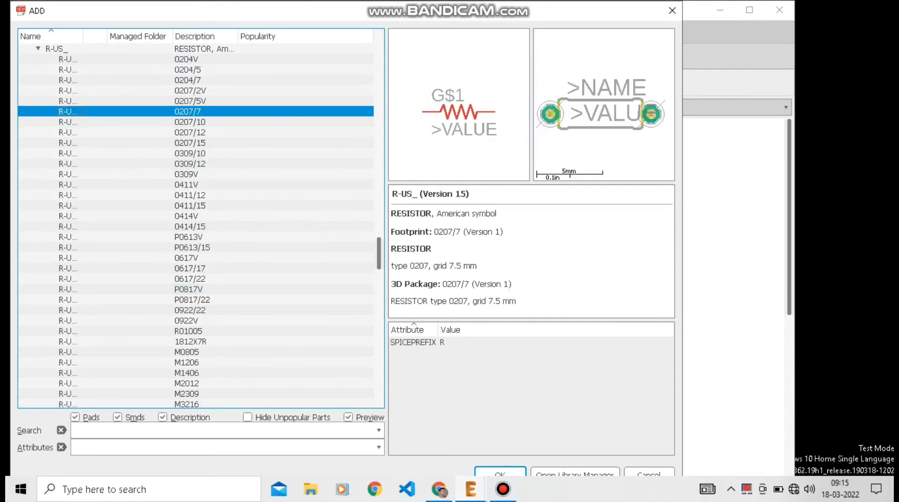
{"action": "double_click", "coordinate": [68, 111]}
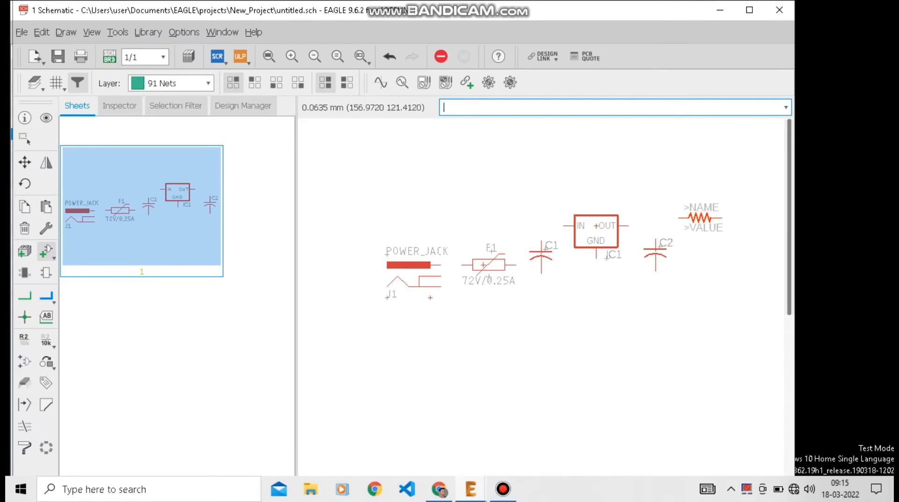
{"action": "left_click", "coordinate": [707, 224]}
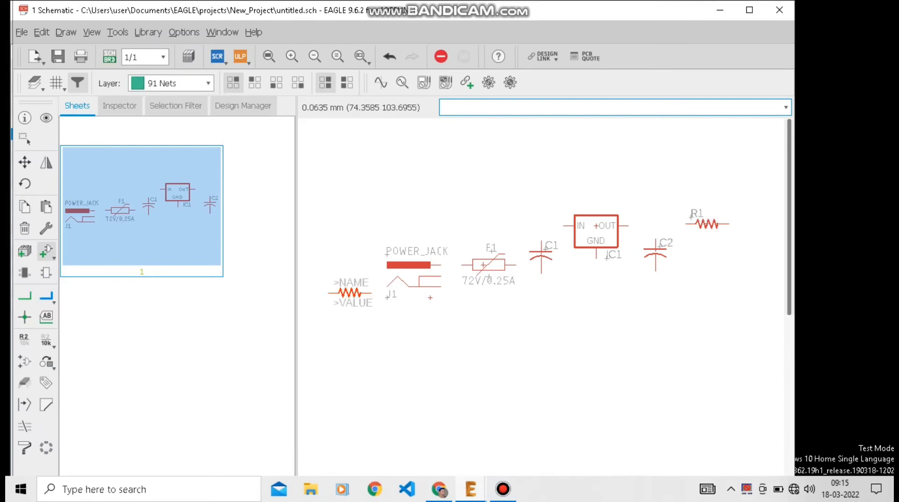
{"action": "key", "text": "Escape"}
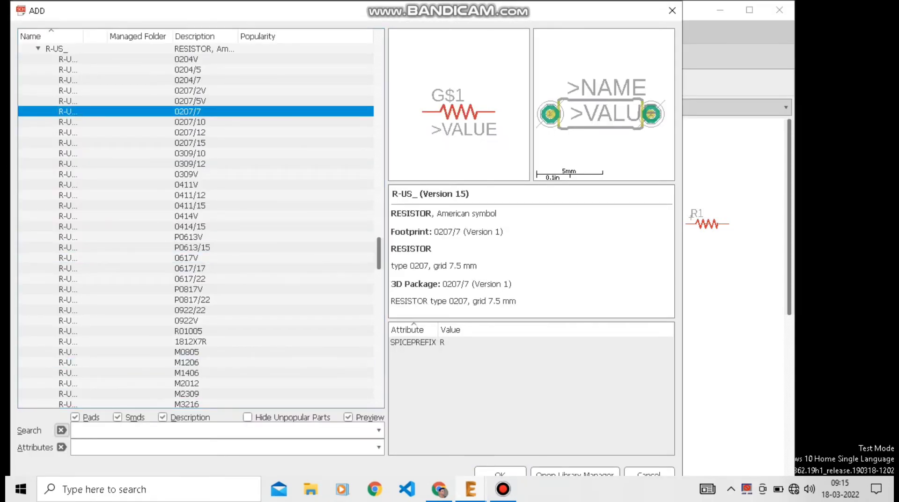
- Search the libraries for "led" and place the adafruit LED with the LED3MM footprint to the lower right of resistor R1
{"action": "left_click", "coordinate": [61, 430]}
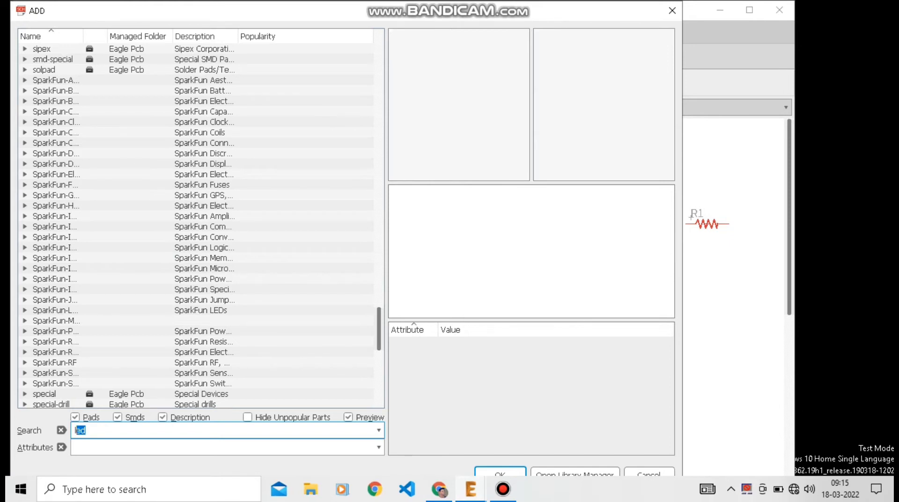
{"action": "key", "text": "Return"}
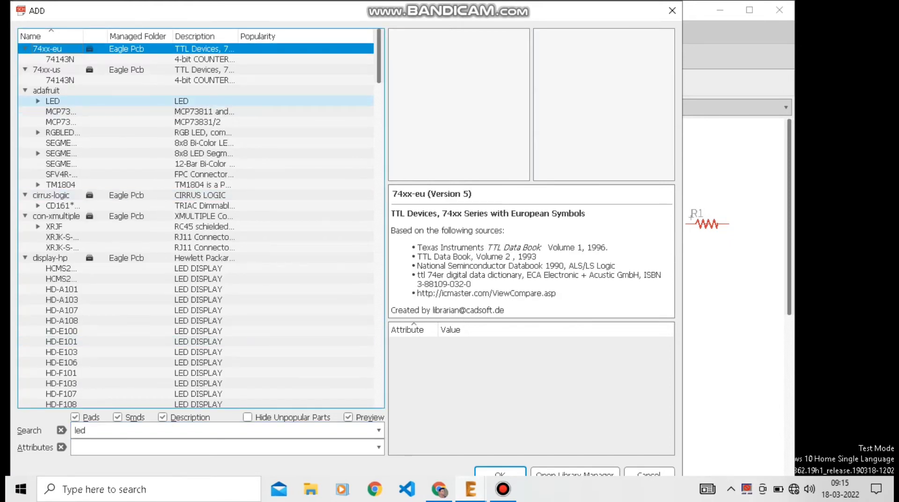
{"action": "left_click", "coordinate": [53, 101]}
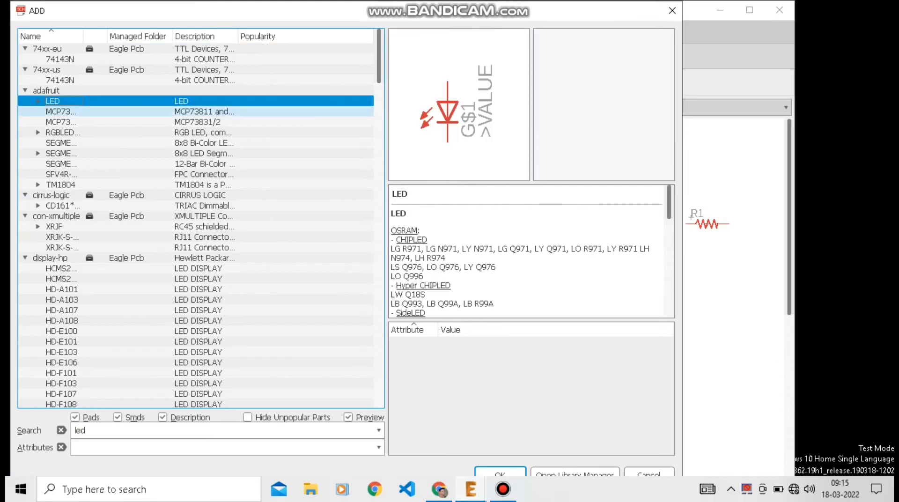
{"action": "left_click", "coordinate": [37, 101]}
{"action": "left_click", "coordinate": [66, 90]}
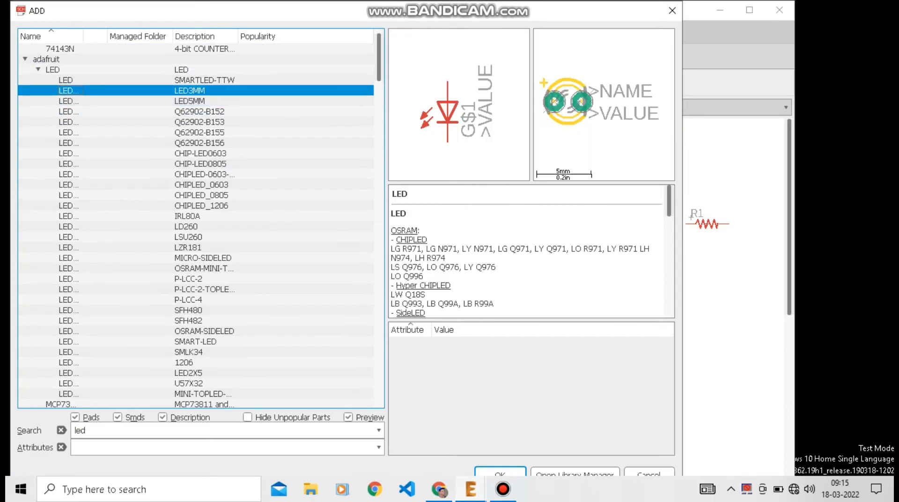
{"action": "key", "text": "Return"}
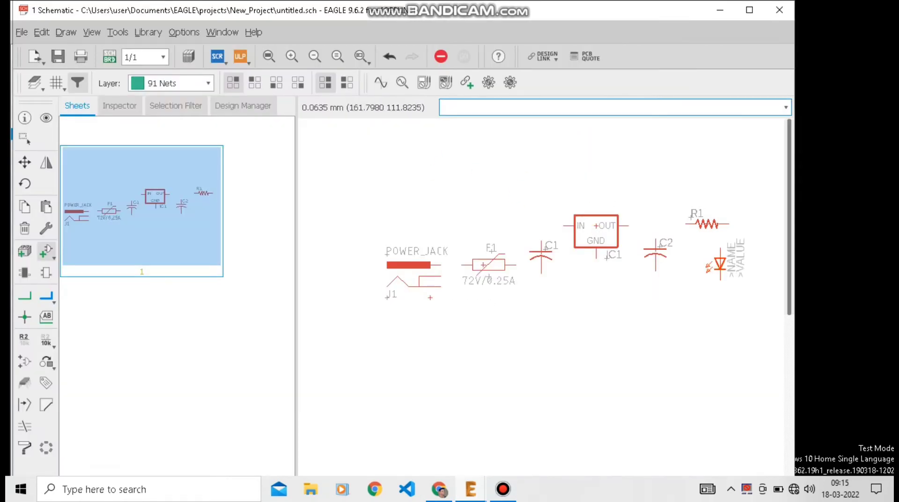
{"action": "left_click", "coordinate": [742, 253]}
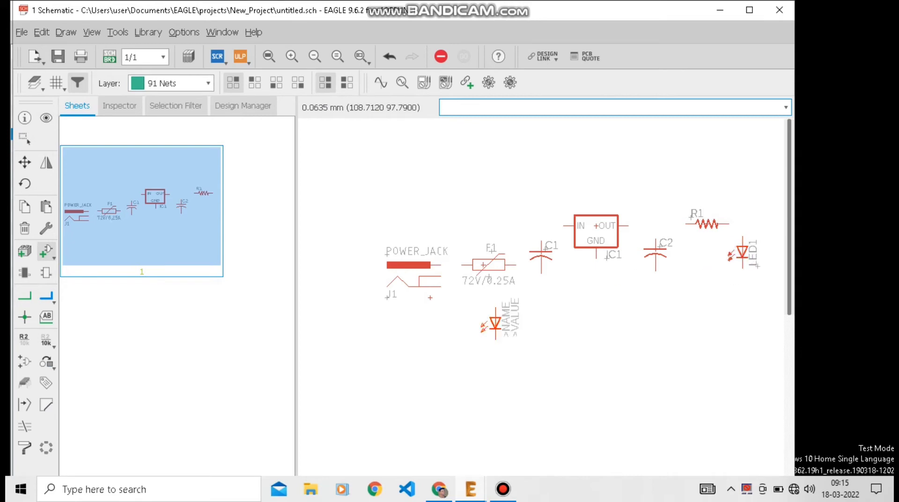
- Move the power jack slightly up and left, and raise fuse F1 above the level of the jack's upper pin
{"action": "scroll", "coordinate": [362, 297], "scroll_direction": "down", "scroll_amount": 2}
{"action": "scroll", "coordinate": [374, 304], "scroll_direction": "up", "scroll_amount": 3}
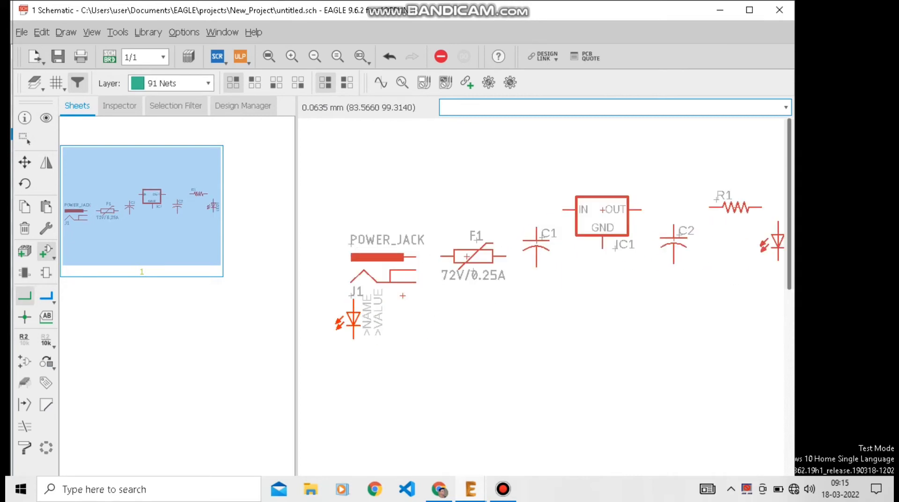
{"action": "left_click", "coordinate": [25, 296]}
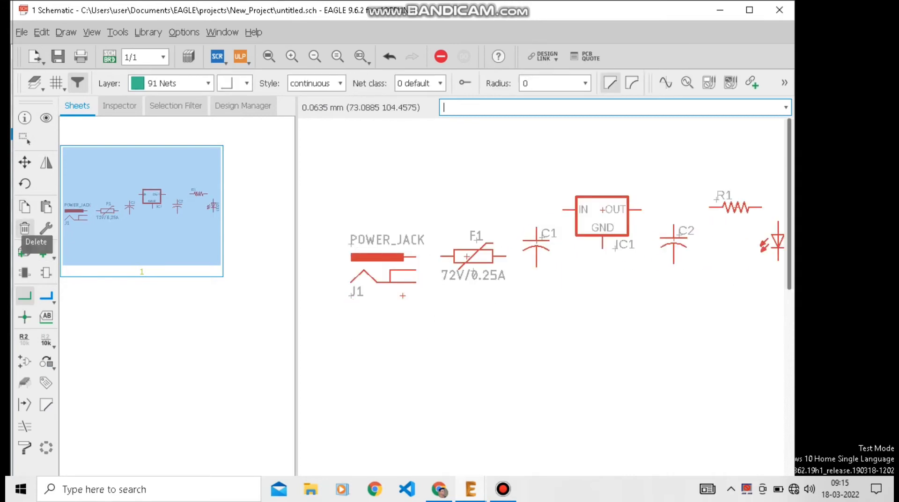
{"action": "left_click", "coordinate": [25, 162]}
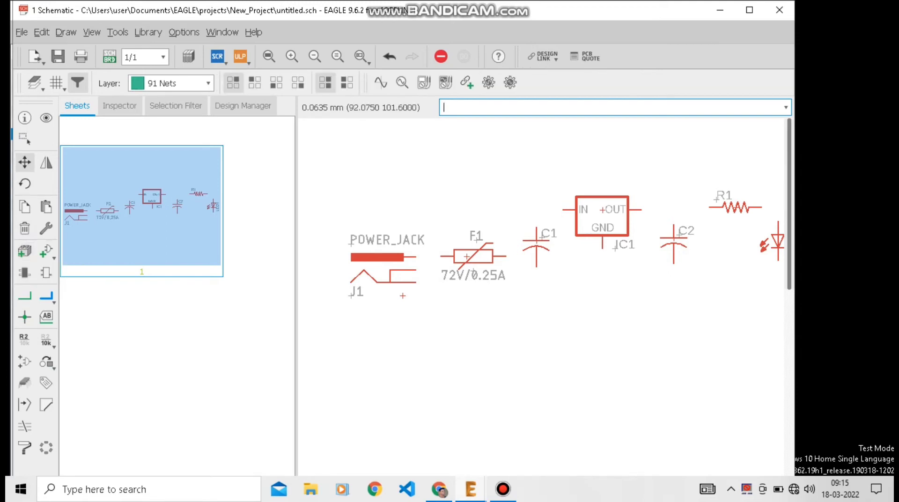
{"action": "left_click", "coordinate": [387, 277]}
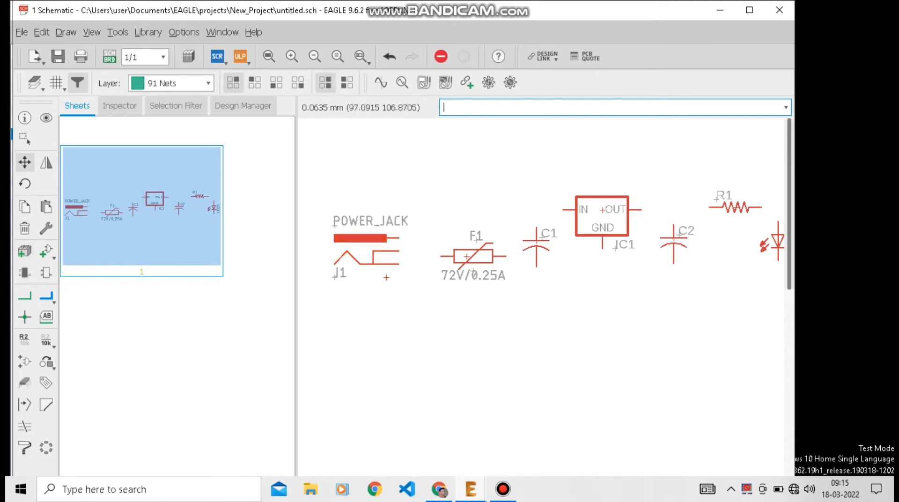
{"action": "left_click", "coordinate": [467, 256]}
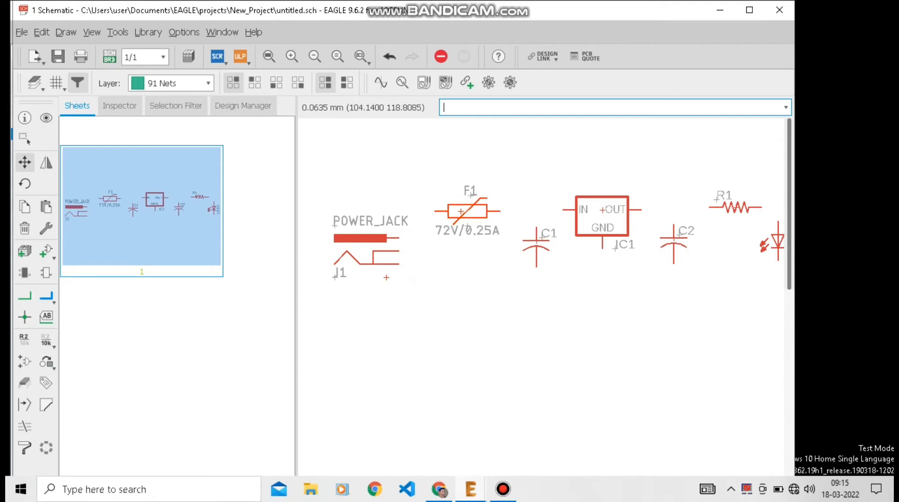
{"action": "left_click", "coordinate": [458, 211]}
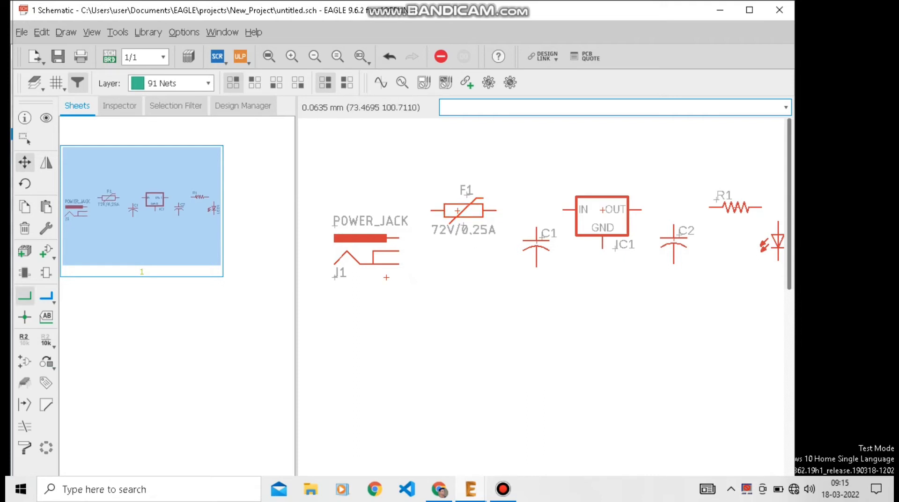
- Draw nets from the power jack's upper pin to the fuse's near end and from its far end to capacitor C1's upper pin
{"action": "left_click", "coordinate": [25, 296]}
{"action": "scroll", "coordinate": [402, 244], "scroll_direction": "up", "scroll_amount": 3}
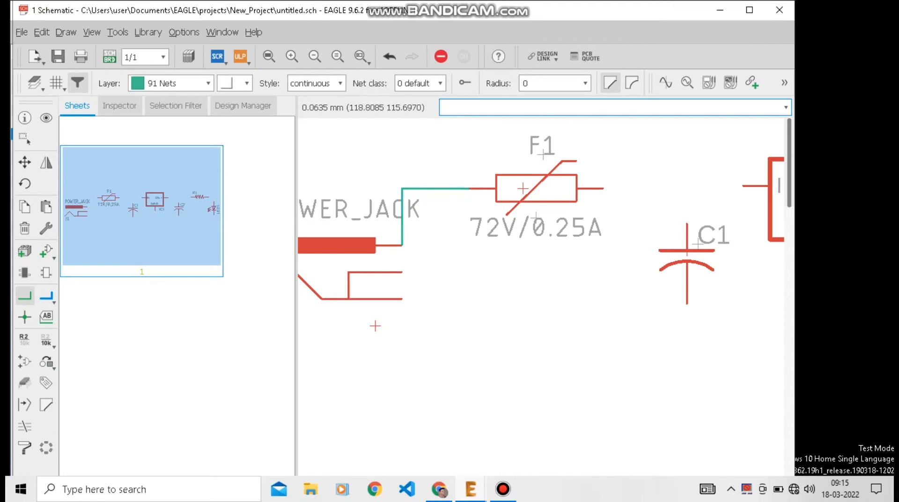
{"action": "scroll", "coordinate": [539, 236], "scroll_direction": "down", "scroll_amount": 3}
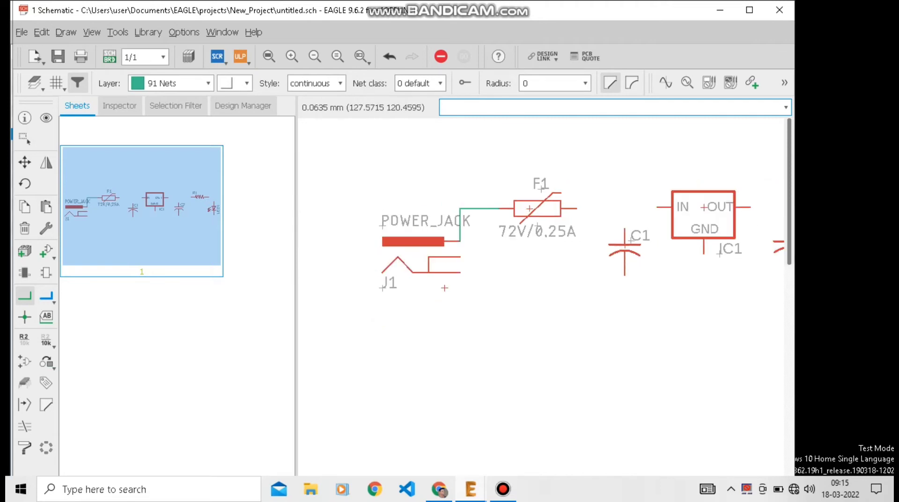
{"action": "scroll", "coordinate": [673, 204], "scroll_direction": "up", "scroll_amount": 6}
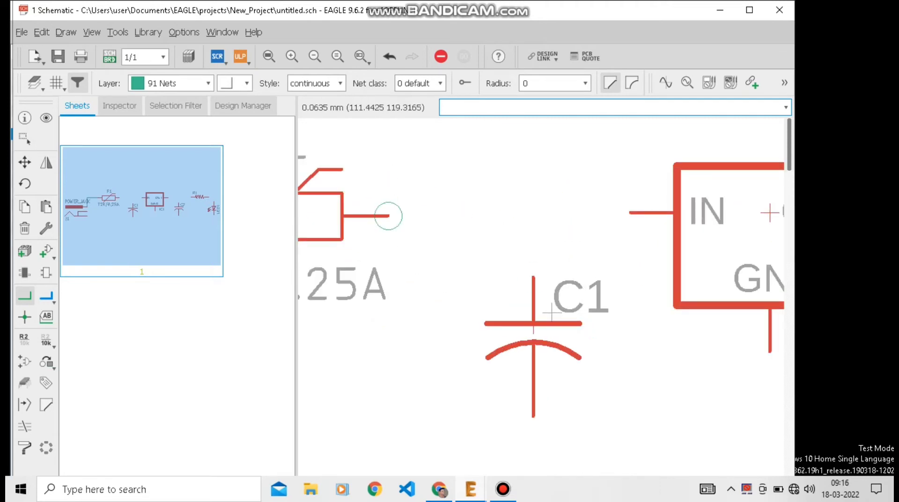
{"action": "left_click", "coordinate": [388, 216]}
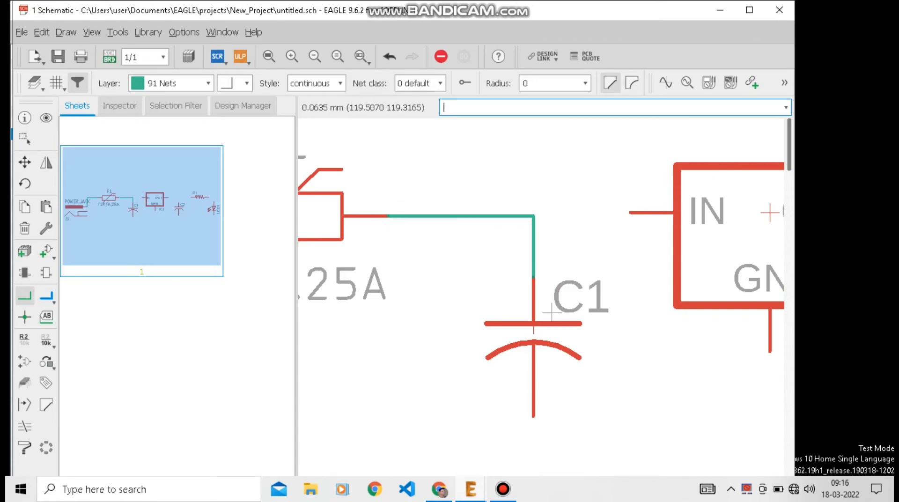
- Branch a net from the corner above capacitor C1 to the voltage regulator's IN pin
{"action": "scroll", "coordinate": [534, 277], "scroll_direction": "up", "scroll_amount": 5}
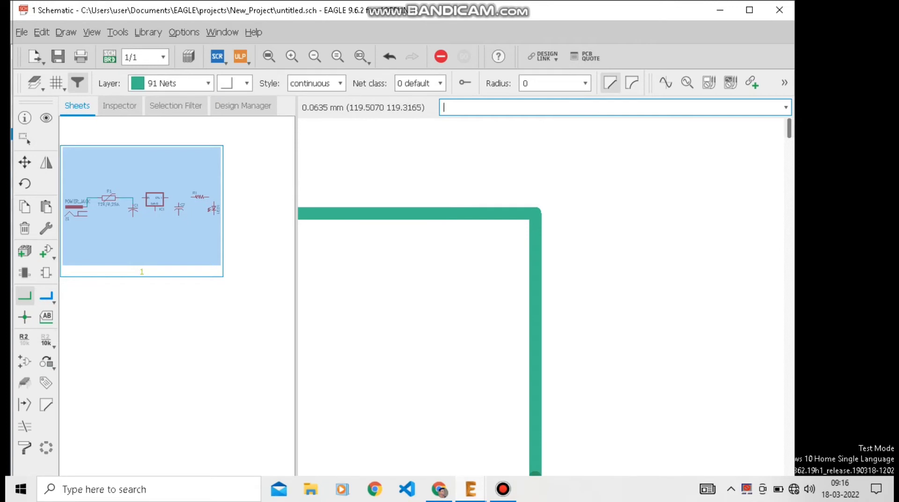
{"action": "scroll", "coordinate": [535, 214], "scroll_direction": "down", "scroll_amount": 3}
{"action": "left_click", "coordinate": [535, 213]}
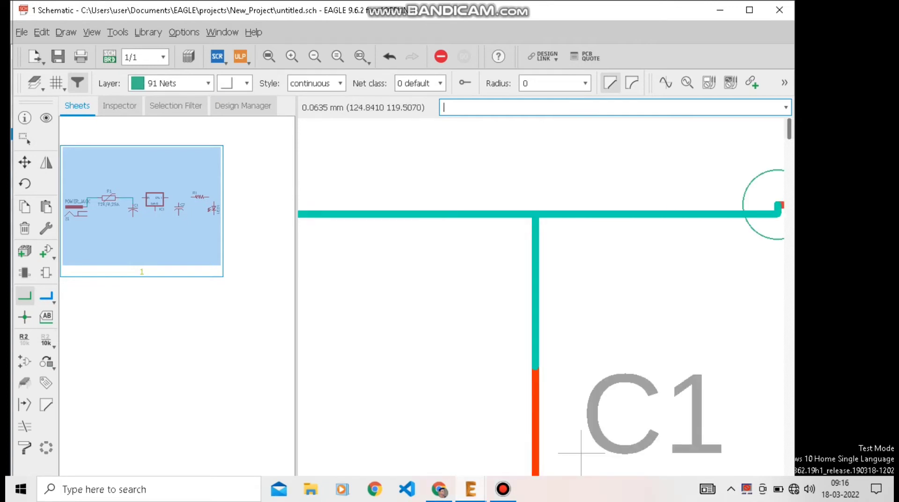
{"action": "left_click", "coordinate": [778, 206]}
{"action": "scroll", "coordinate": [627, 241], "scroll_direction": "down", "scroll_amount": 6}
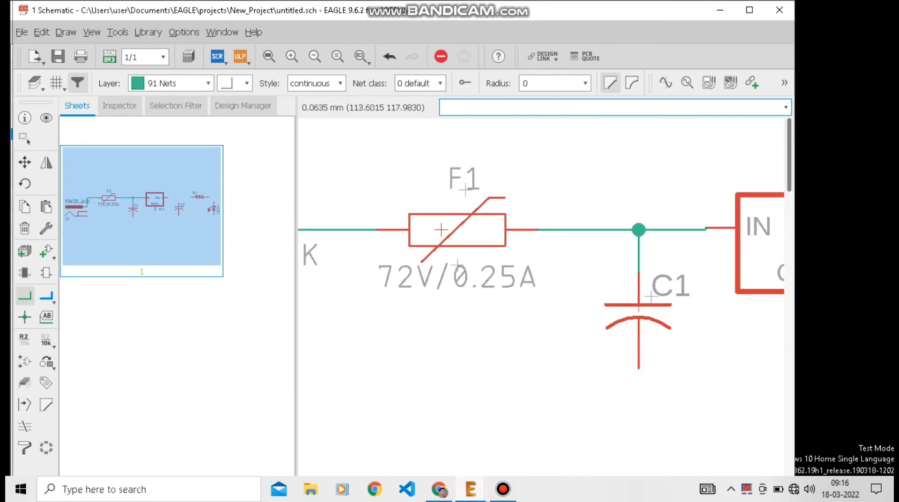
{"action": "scroll", "coordinate": [681, 297], "scroll_direction": "up", "scroll_amount": 2}
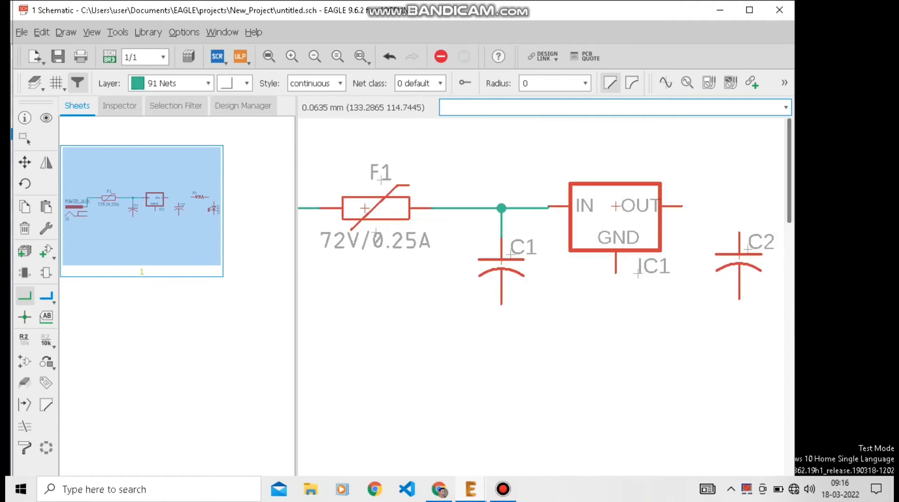
- Draw a net from the voltage regulator's OUT pin to capacitor C2's upper pin
{"action": "scroll", "coordinate": [606, 291], "scroll_direction": "up", "scroll_amount": 2}
{"action": "scroll", "coordinate": [605, 286], "scroll_direction": "down", "scroll_amount": 2}
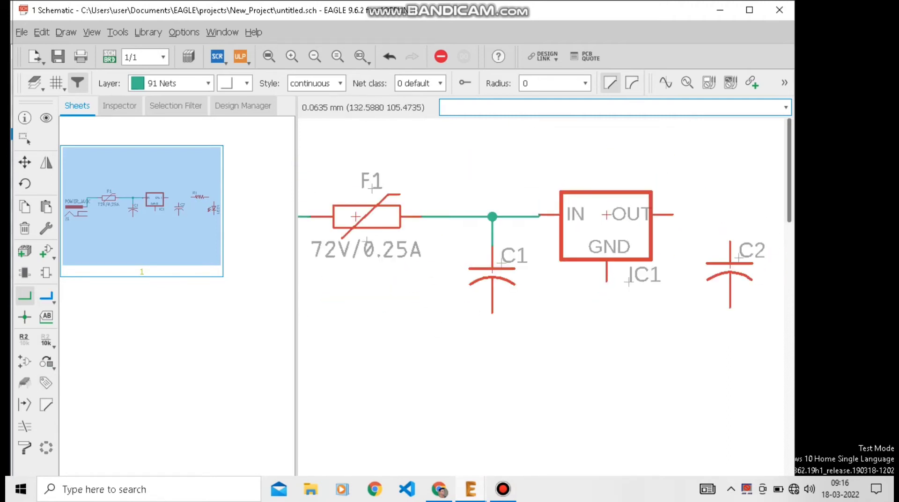
{"action": "scroll", "coordinate": [606, 338], "scroll_direction": "down", "scroll_amount": 3}
{"action": "scroll", "coordinate": [764, 274], "scroll_direction": "up", "scroll_amount": 8}
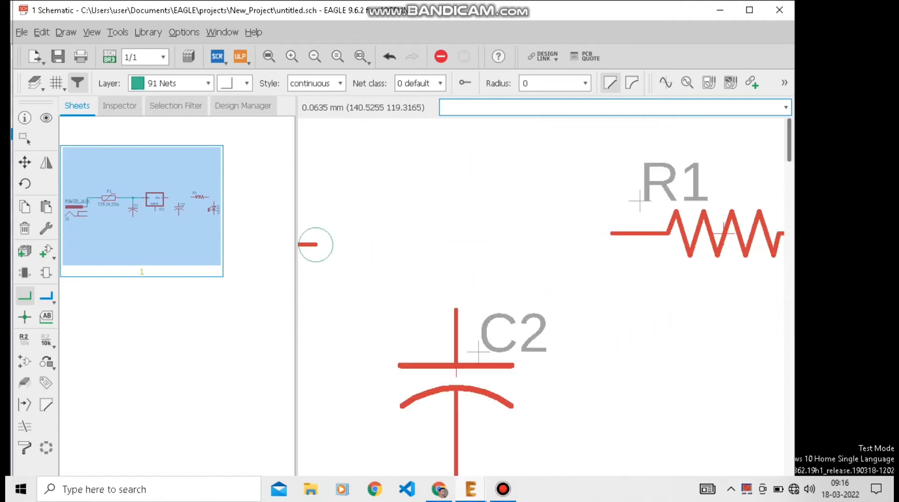
{"action": "left_click", "coordinate": [315, 244]}
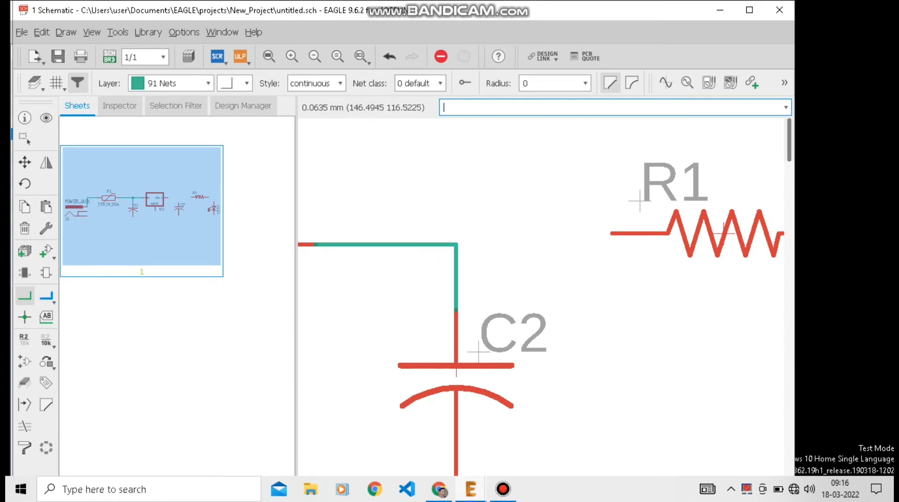
{"action": "left_click", "coordinate": [456, 310]}
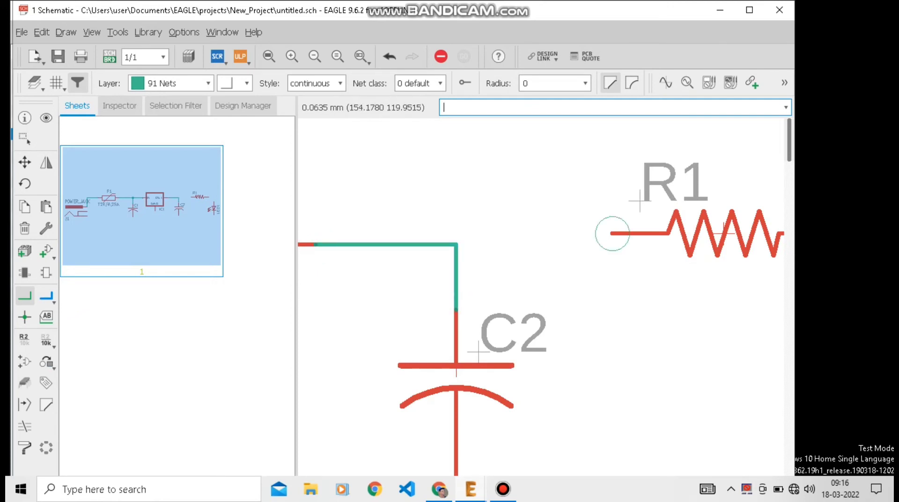
- Draw a net from resistor R1's near end to the net corner above capacitor C2
{"action": "left_click", "coordinate": [612, 234]}
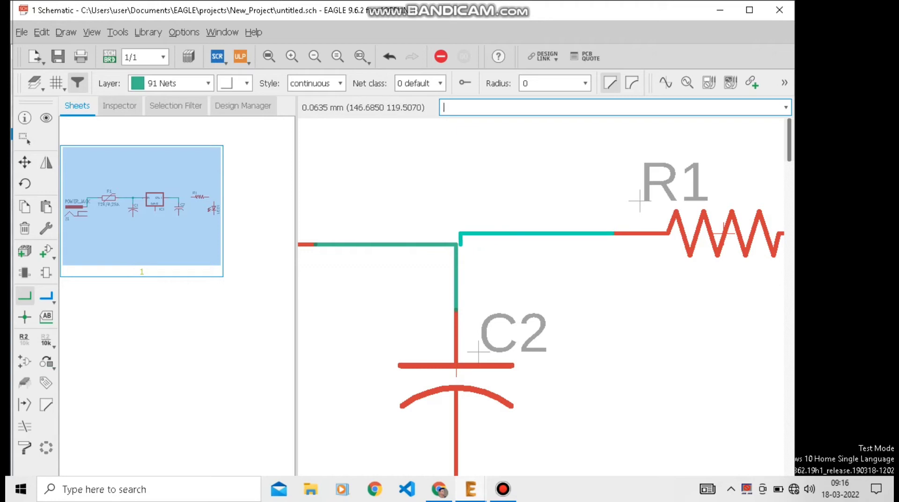
{"action": "scroll", "coordinate": [455, 234], "scroll_direction": "up", "scroll_amount": 6}
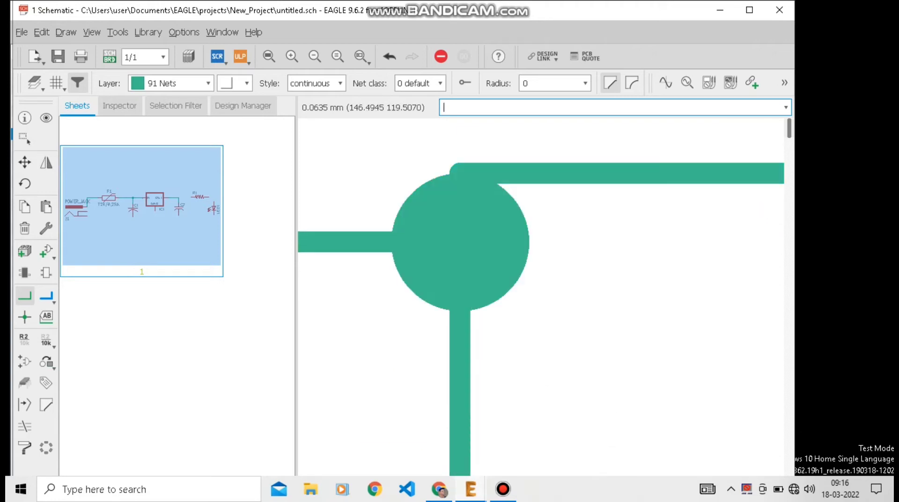
{"action": "scroll", "coordinate": [421, 277], "scroll_direction": "down", "scroll_amount": 6}
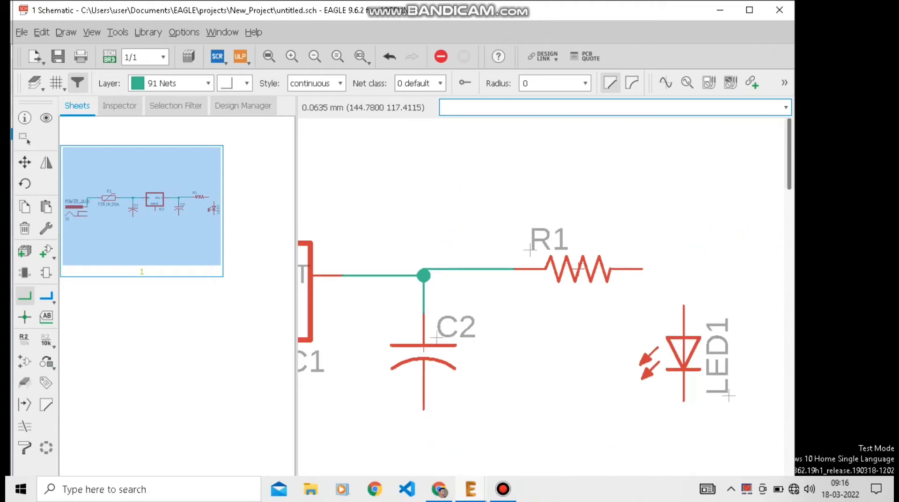
- Draw a net from resistor R1's far end to LED1's upper pin
{"action": "scroll", "coordinate": [707, 283], "scroll_direction": "up", "scroll_amount": 3}
{"action": "left_click", "coordinate": [581, 255]}
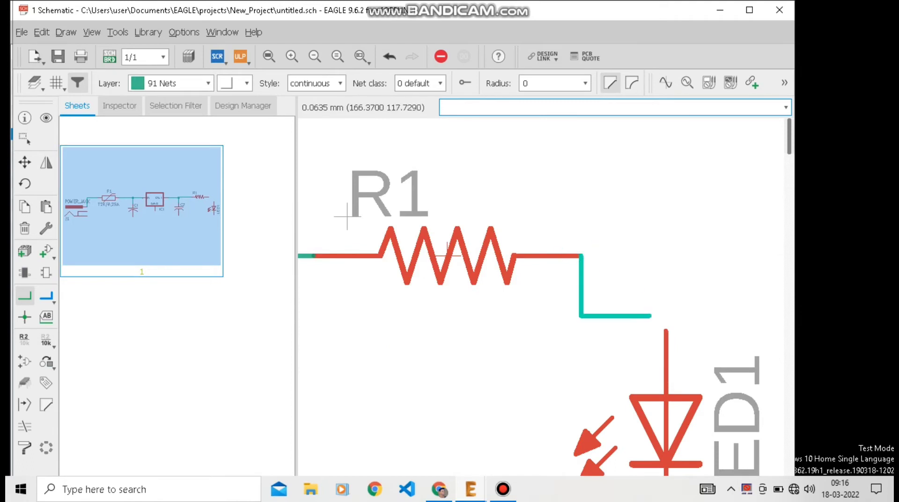
{"action": "left_click", "coordinate": [666, 331]}
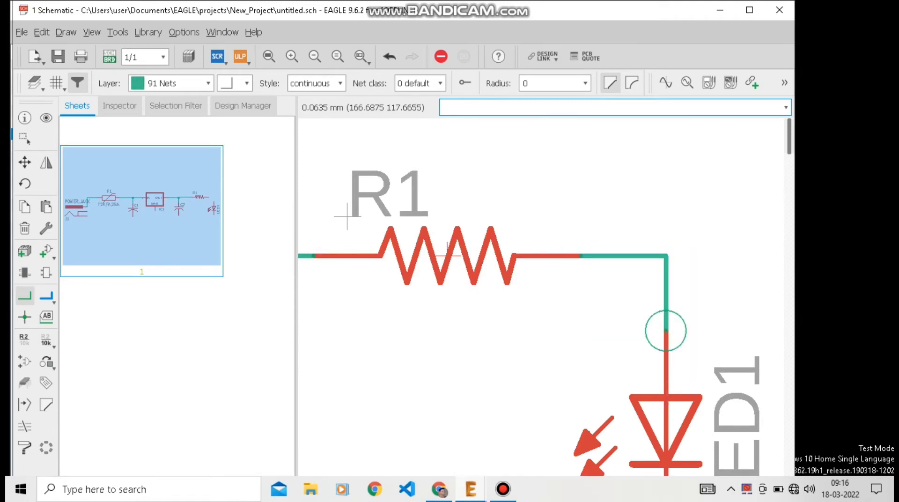
- Draw a net from LED1's lower pin to capacitor C2's lower pin
{"action": "scroll", "coordinate": [673, 274], "scroll_direction": "down", "scroll_amount": 4}
{"action": "scroll", "coordinate": [723, 296], "scroll_direction": "up", "scroll_amount": 4}
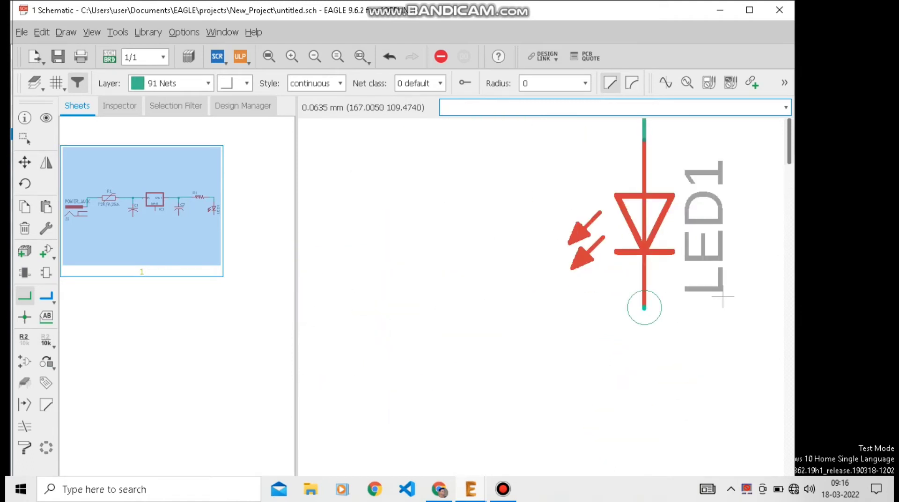
{"action": "left_click", "coordinate": [644, 307]}
{"action": "scroll", "coordinate": [645, 314], "scroll_direction": "down", "scroll_amount": 5}
{"action": "scroll", "coordinate": [532, 321], "scroll_direction": "up", "scroll_amount": 6}
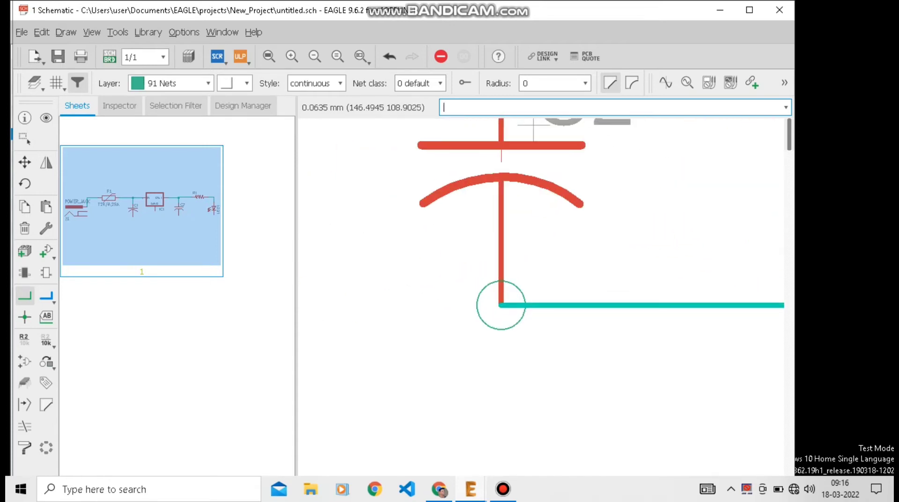
{"action": "scroll", "coordinate": [501, 305], "scroll_direction": "up", "scroll_amount": 2}
{"action": "left_click", "coordinate": [498, 300]}
{"action": "scroll", "coordinate": [499, 300], "scroll_direction": "down", "scroll_amount": 6}
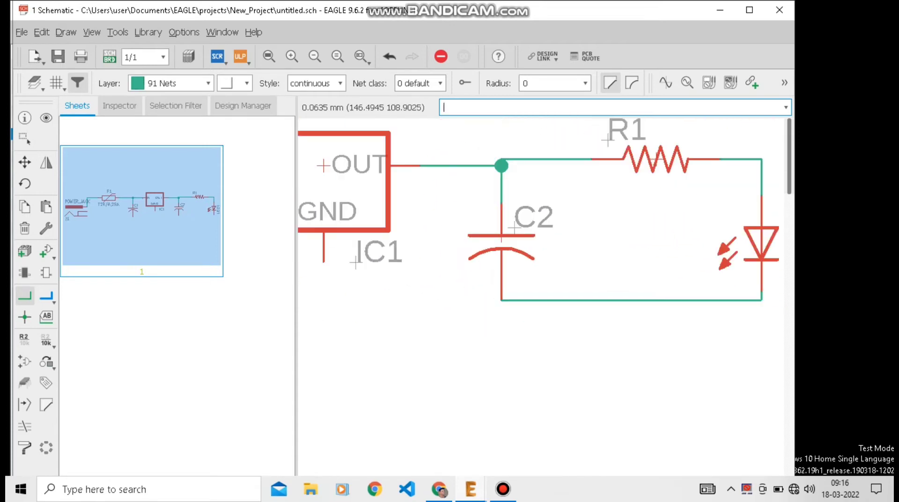
- Join the power jack's two lower pins with a net and extend it to capacitor C1's lower pin
{"action": "scroll", "coordinate": [417, 290], "scroll_direction": "down", "scroll_amount": 6}
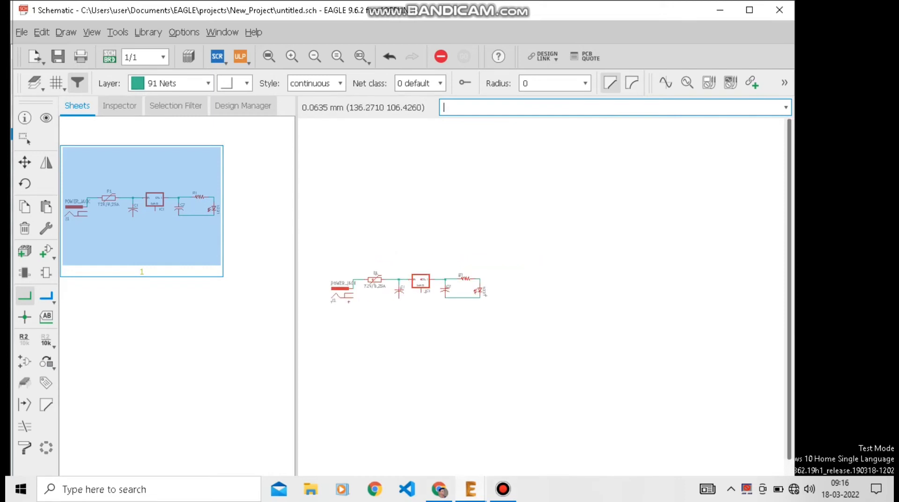
{"action": "scroll", "coordinate": [381, 302], "scroll_direction": "up", "scroll_amount": 7}
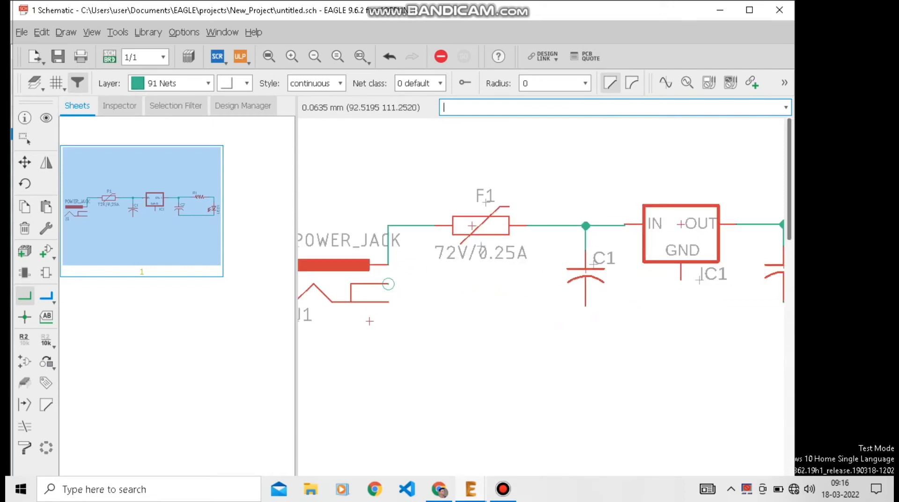
{"action": "left_click", "coordinate": [388, 284]}
{"action": "scroll", "coordinate": [582, 303], "scroll_direction": "up", "scroll_amount": 4}
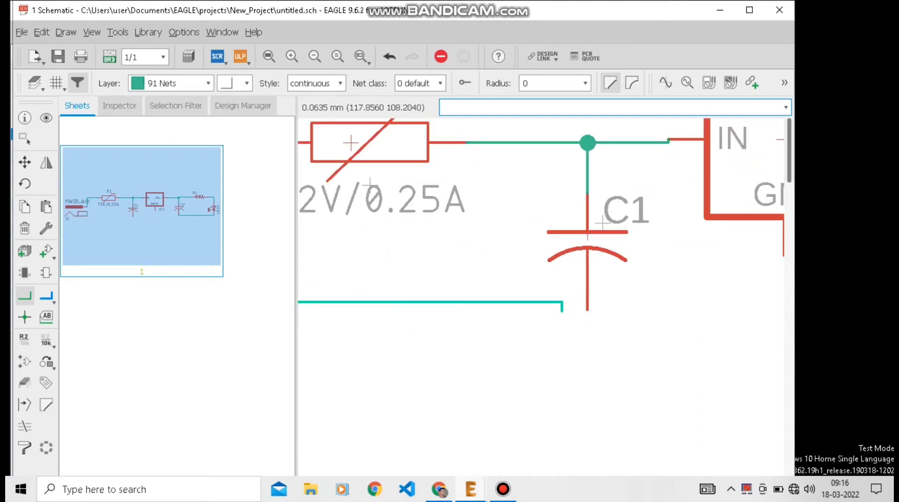
{"action": "left_click", "coordinate": [587, 309]}
{"action": "scroll", "coordinate": [587, 308], "scroll_direction": "down", "scroll_amount": 3}
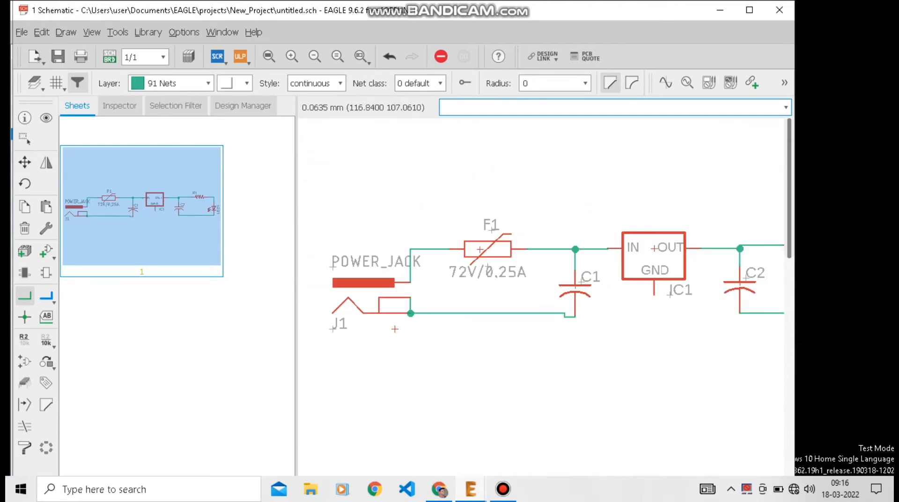
- Search the libraries for "vcc" and place the VCC supply symbol from supply1 above the junction over capacitor C2
{"action": "scroll", "coordinate": [741, 266], "scroll_direction": "up", "scroll_amount": 1}
{"action": "scroll", "coordinate": [657, 286], "scroll_direction": "up", "scroll_amount": 1}
{"action": "scroll", "coordinate": [657, 286], "scroll_direction": "down", "scroll_amount": 4}
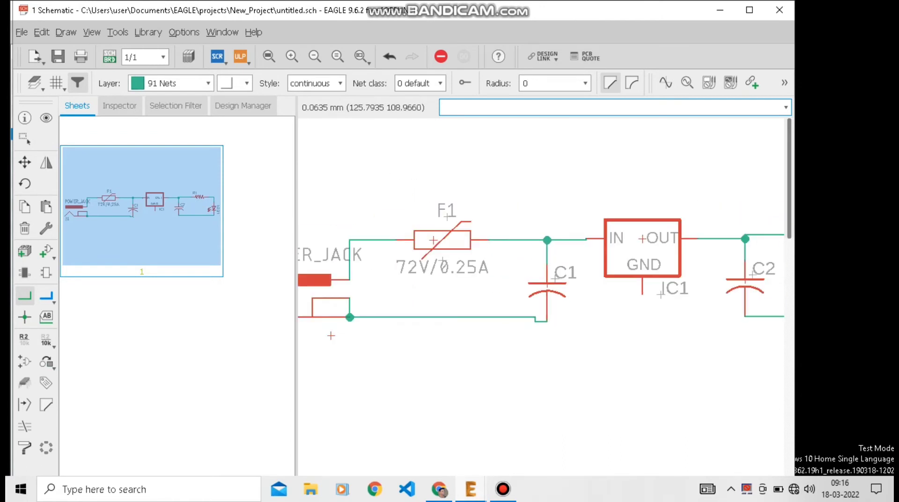
{"action": "left_click", "coordinate": [46, 251]}
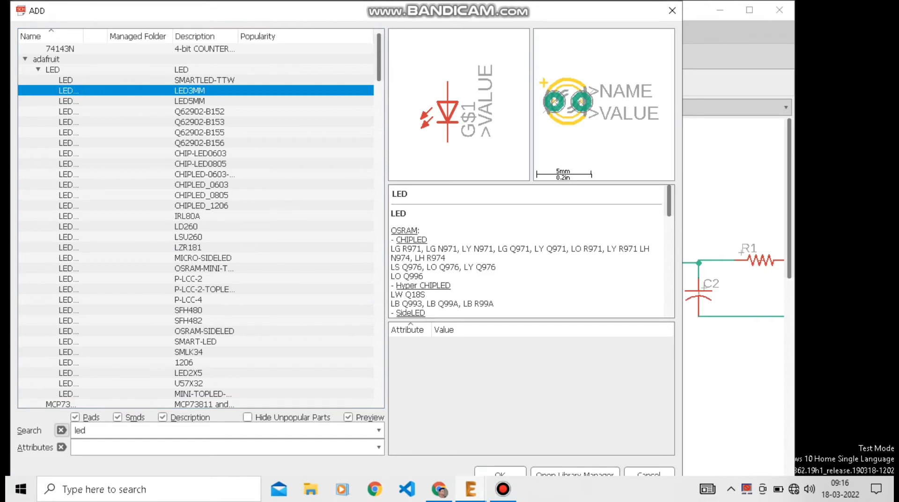
{"action": "left_click", "coordinate": [61, 430]}
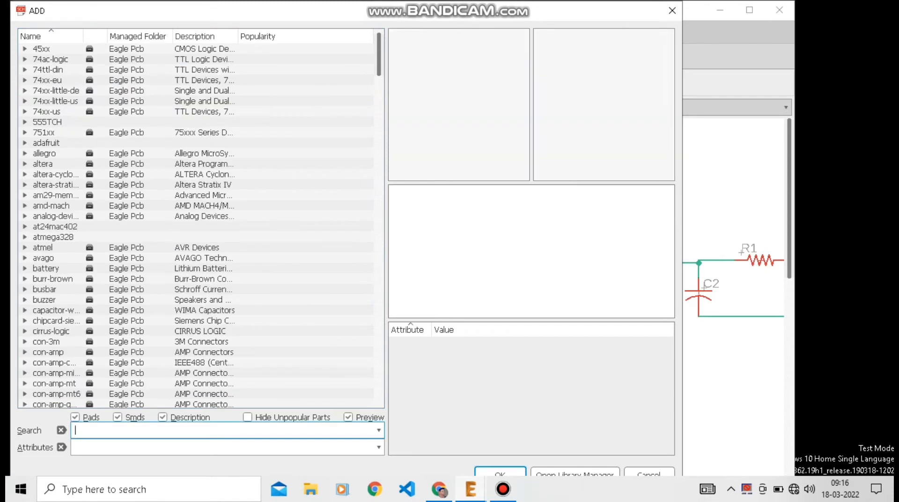
{"action": "key", "text": "Return"}
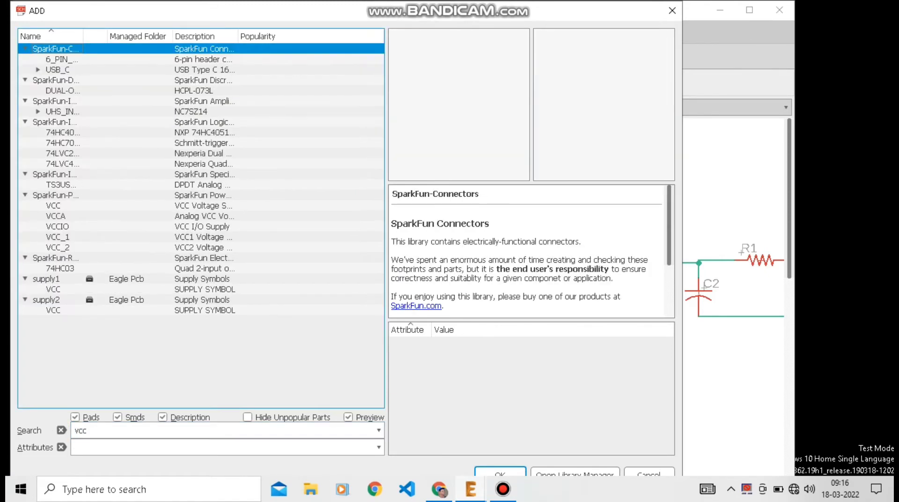
{"action": "left_click", "coordinate": [53, 289]}
{"action": "key", "text": "Return"}
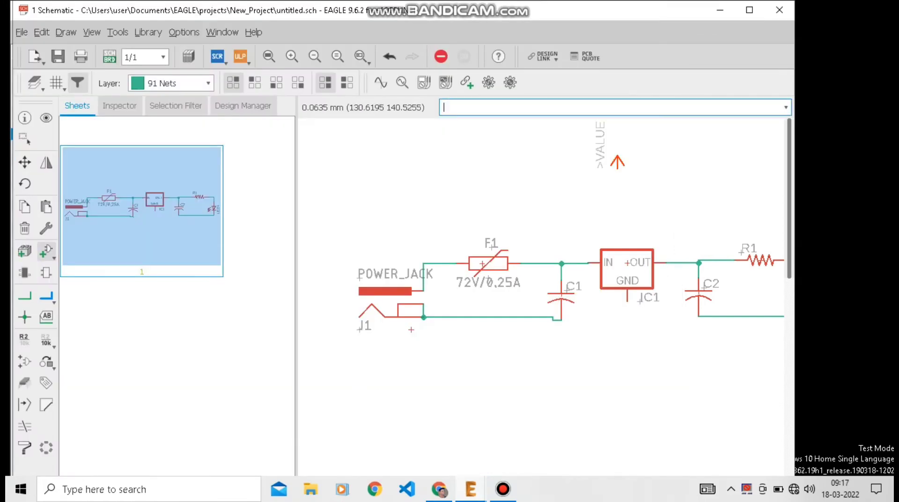
{"action": "left_click", "coordinate": [699, 237]}
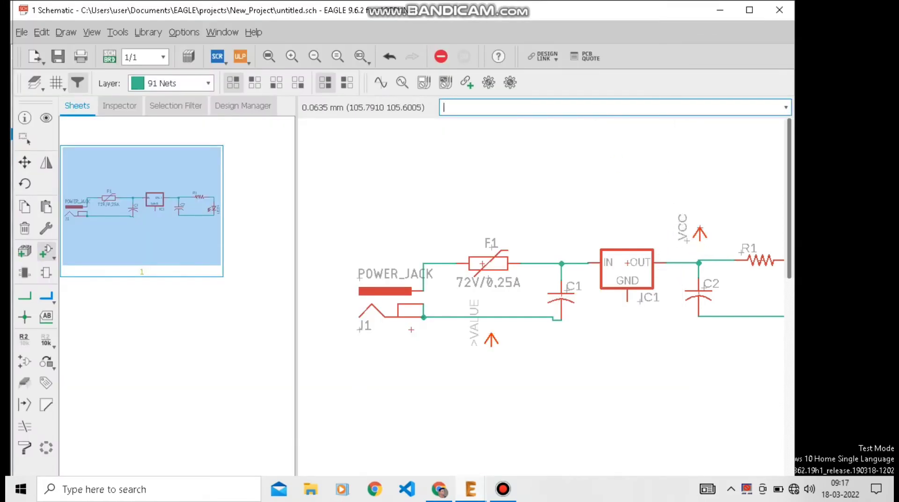
- Search the libraries for "gnd" and place a GND supply symbol just below capacitor C2
{"action": "left_click", "coordinate": [45, 252]}
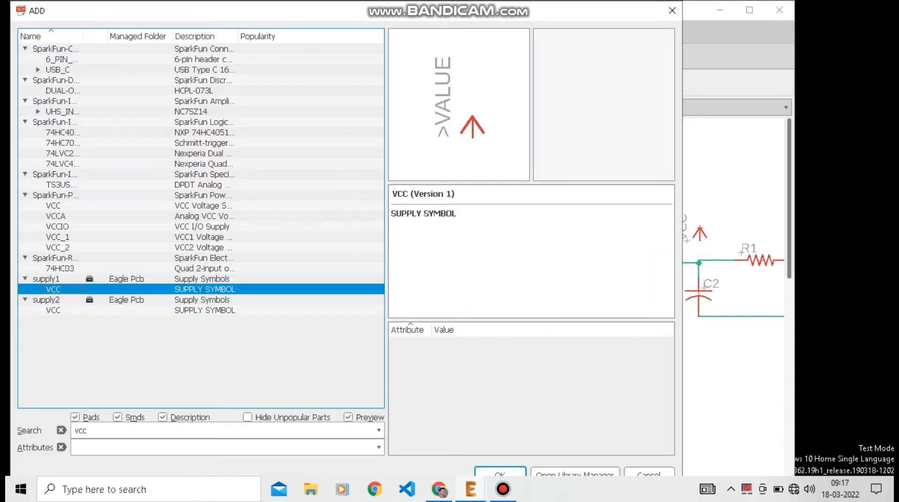
{"action": "left_click", "coordinate": [61, 430]}
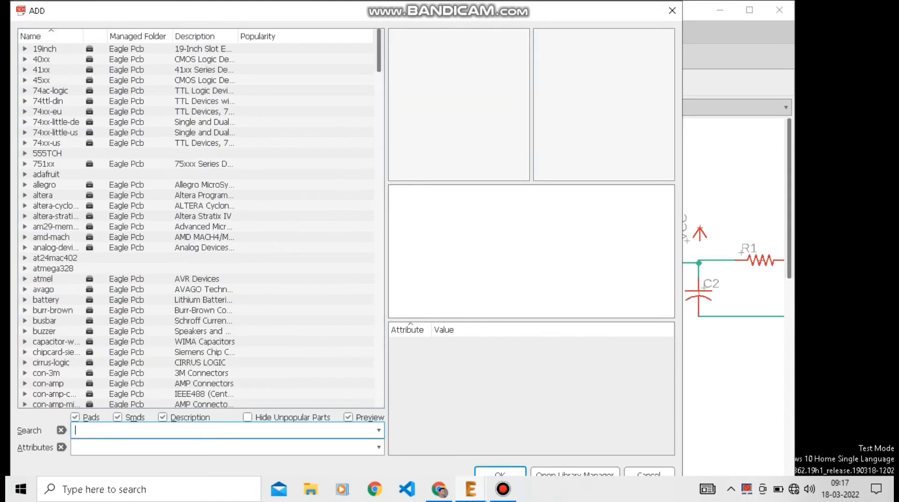
{"action": "type", "text": "gnd"}
{"action": "key", "text": "Return"}
{"action": "double_click", "coordinate": [55, 195]}
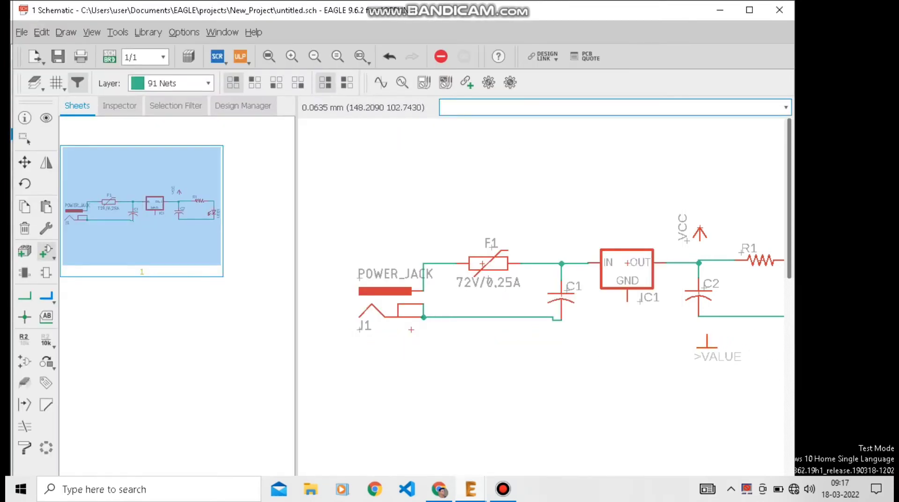
{"action": "left_click", "coordinate": [707, 346]}
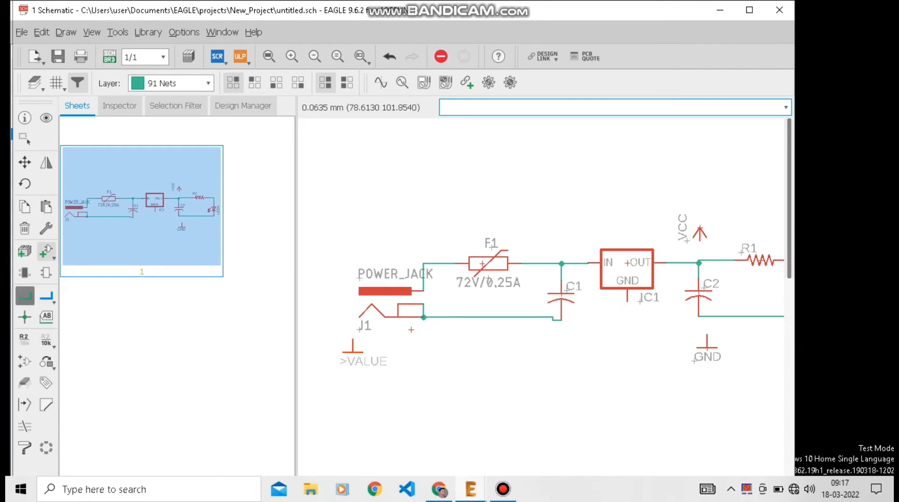
{"action": "left_click", "coordinate": [25, 296]}
{"action": "scroll", "coordinate": [567, 314], "scroll_direction": "up", "scroll_amount": 5}
{"action": "scroll", "coordinate": [541, 328], "scroll_direction": "down", "scroll_amount": 3}
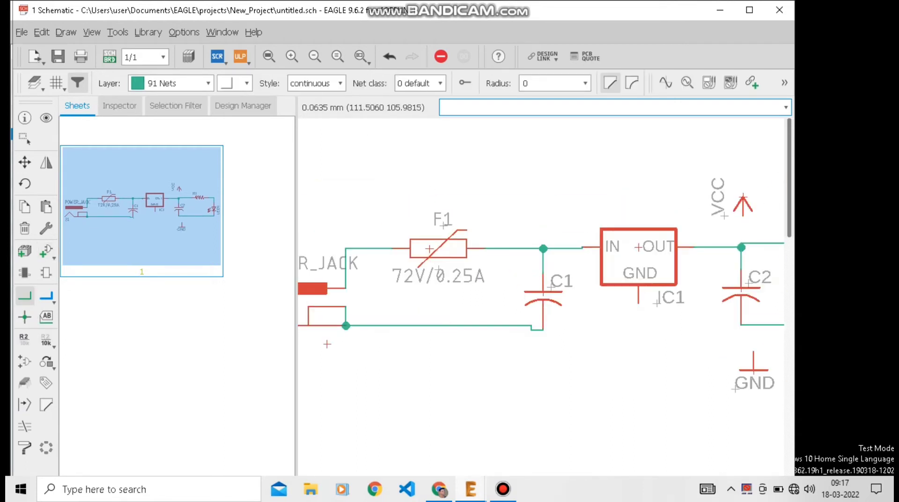
{"action": "scroll", "coordinate": [328, 322], "scroll_direction": "down", "scroll_amount": 3}
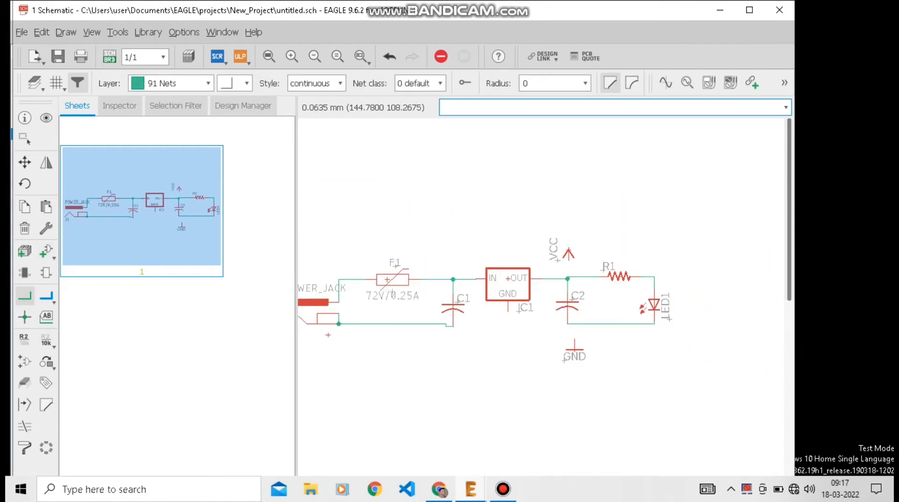
{"action": "scroll", "coordinate": [561, 328], "scroll_direction": "down", "scroll_amount": 2}
{"action": "scroll", "coordinate": [590, 351], "scroll_direction": "up", "scroll_amount": 3}
{"action": "scroll", "coordinate": [589, 351], "scroll_direction": "down", "scroll_amount": 2}
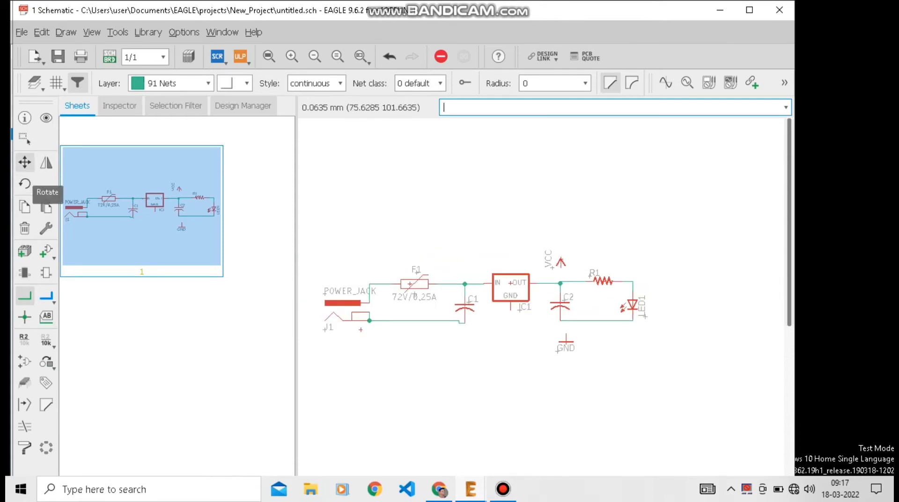
- Move the power jack slightly down and left, and delete the net between its lowest pin and capacitor C1's lower pin
{"action": "left_click", "coordinate": [25, 184]}
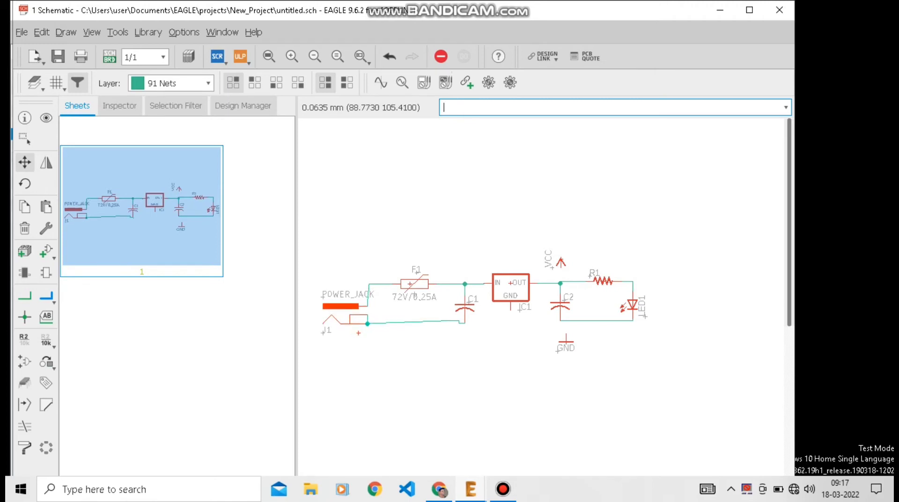
{"action": "left_click", "coordinate": [25, 228]}
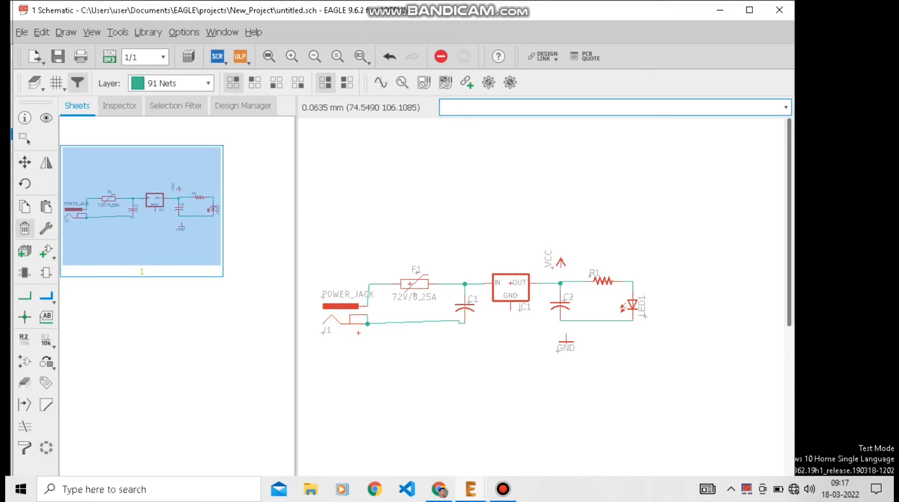
{"action": "left_click", "coordinate": [412, 322]}
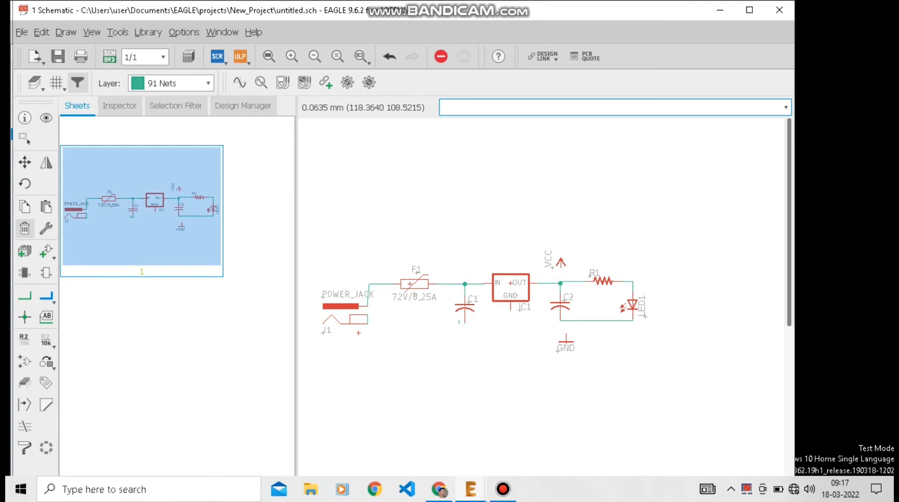
{"action": "scroll", "coordinate": [464, 313], "scroll_direction": "up", "scroll_amount": 5}
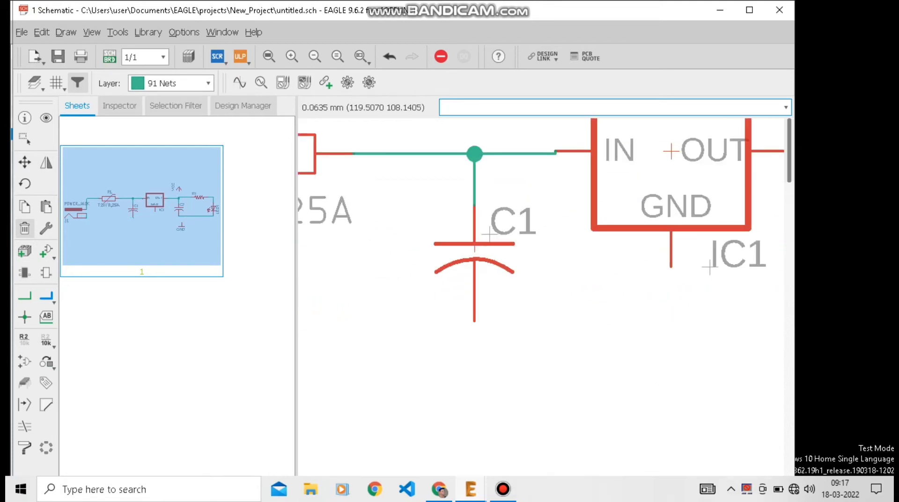
{"action": "scroll", "coordinate": [456, 337], "scroll_direction": "down", "scroll_amount": 5}
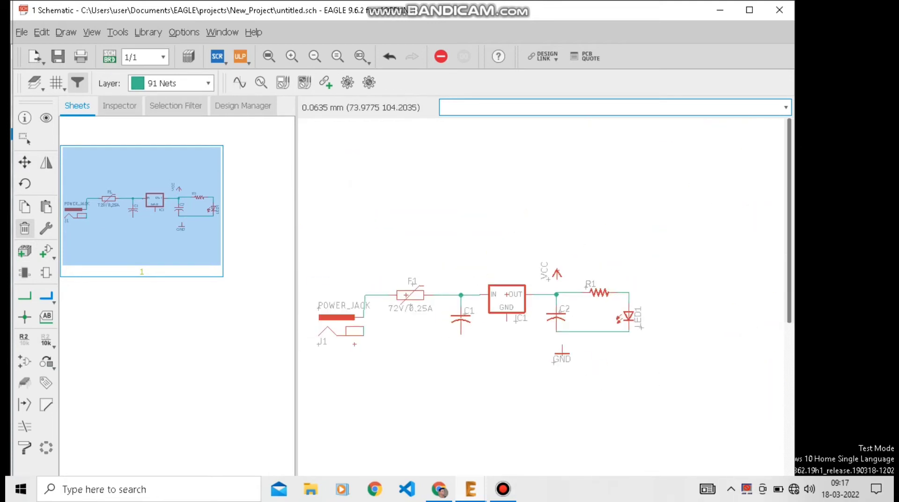
- Draw a net from the power jack's lowest pin to capacitor C1's lower pin
{"action": "left_click", "coordinate": [24, 295]}
{"action": "scroll", "coordinate": [346, 338], "scroll_direction": "up", "scroll_amount": 6}
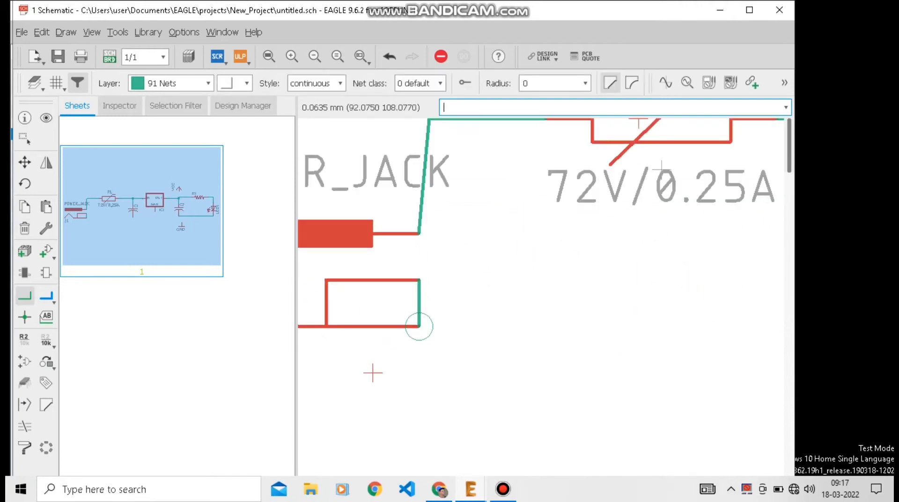
{"action": "scroll", "coordinate": [468, 330], "scroll_direction": "down", "scroll_amount": 3}
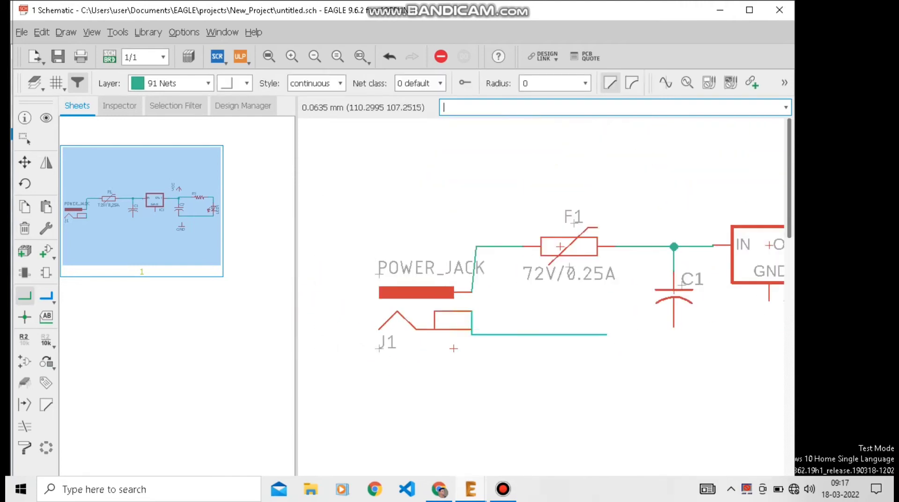
{"action": "scroll", "coordinate": [688, 318], "scroll_direction": "up", "scroll_amount": 7}
{"action": "left_click", "coordinate": [687, 327]}
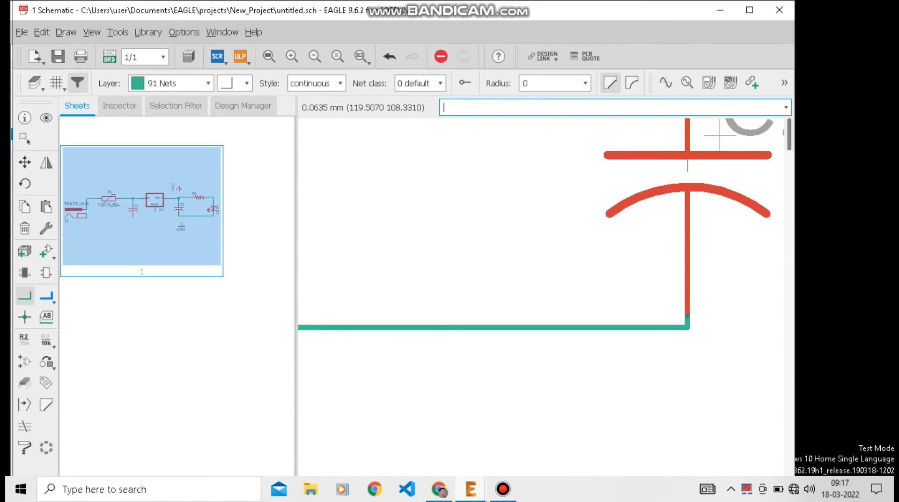
- Draw a net from regulator IC1's GND pin to capacitor C1's lower pin
{"action": "scroll", "coordinate": [687, 326], "scroll_direction": "down", "scroll_amount": 6}
{"action": "scroll", "coordinate": [711, 308], "scroll_direction": "up", "scroll_amount": 1}
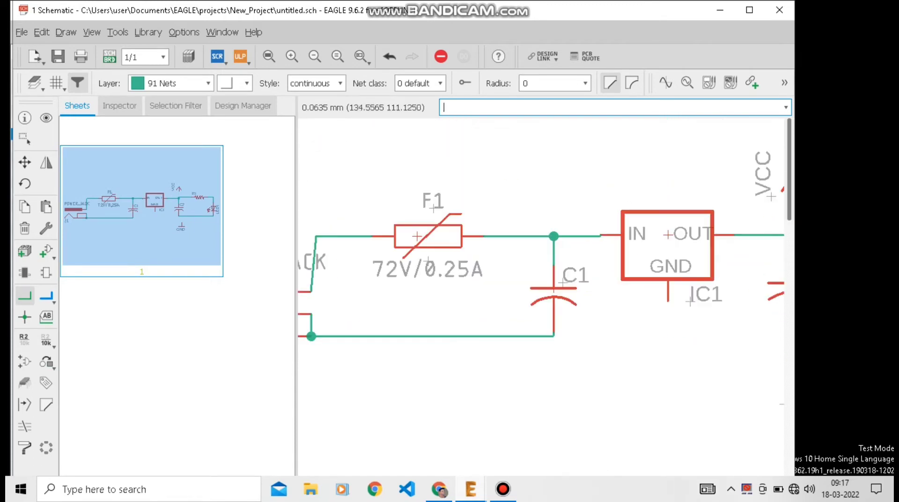
{"action": "left_click", "coordinate": [667, 301]}
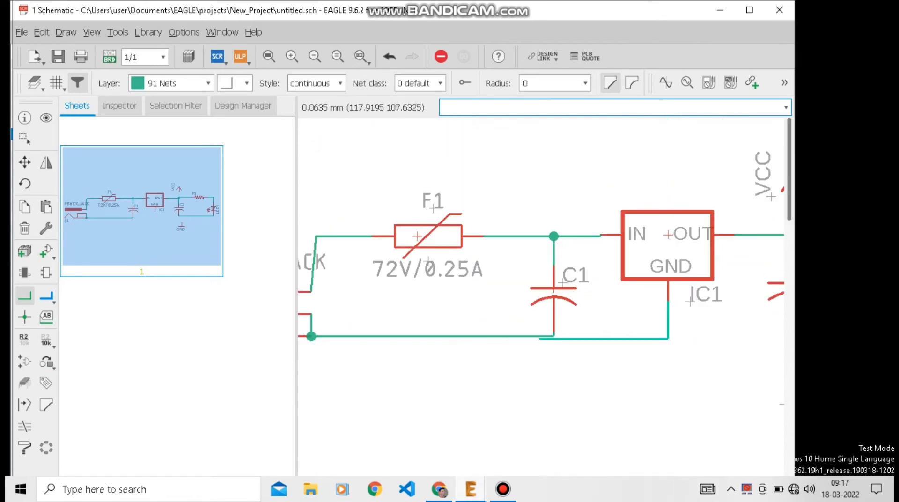
{"action": "scroll", "coordinate": [555, 340], "scroll_direction": "up", "scroll_amount": 3}
{"action": "scroll", "coordinate": [546, 327], "scroll_direction": "up", "scroll_amount": 2}
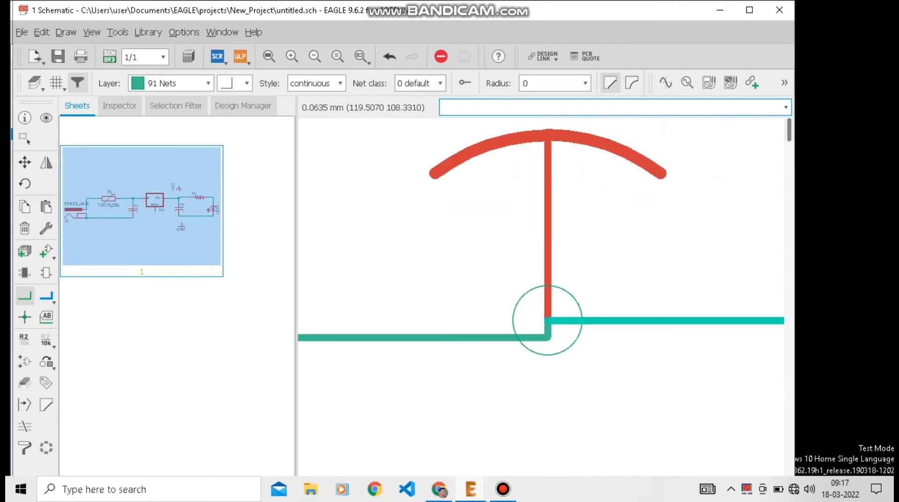
{"action": "left_click", "coordinate": [547, 320]}
- Draw a net from capacitor C2's lower pin to the corner of IC1's ground net, joining the segments as N$5
{"action": "scroll", "coordinate": [547, 320], "scroll_direction": "down", "scroll_amount": 5}
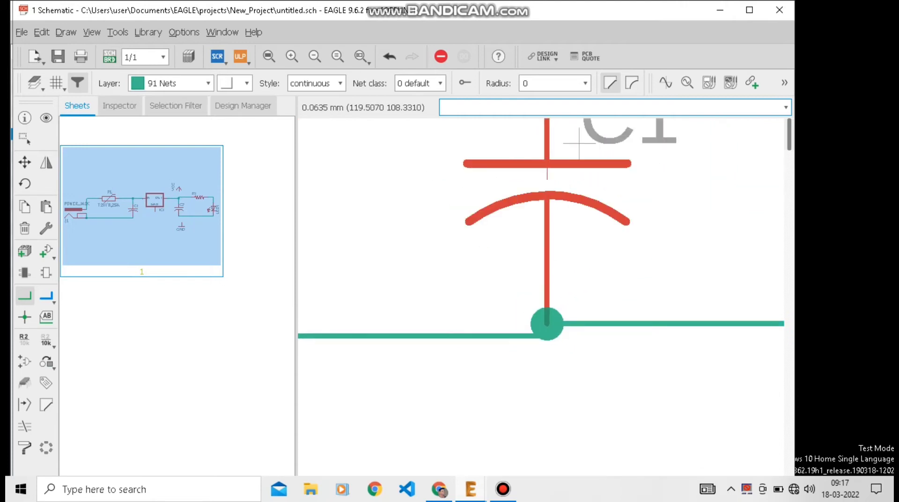
{"action": "scroll", "coordinate": [748, 362], "scroll_direction": "up", "scroll_amount": 2}
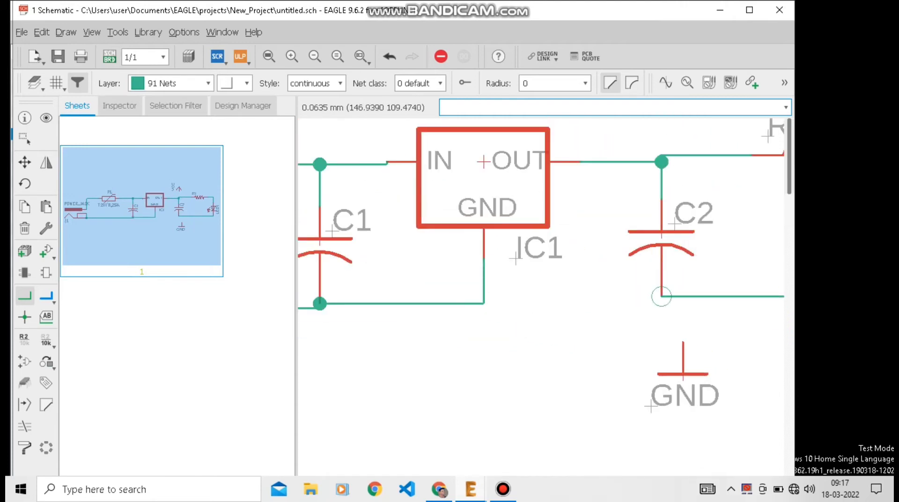
{"action": "left_click", "coordinate": [661, 296]}
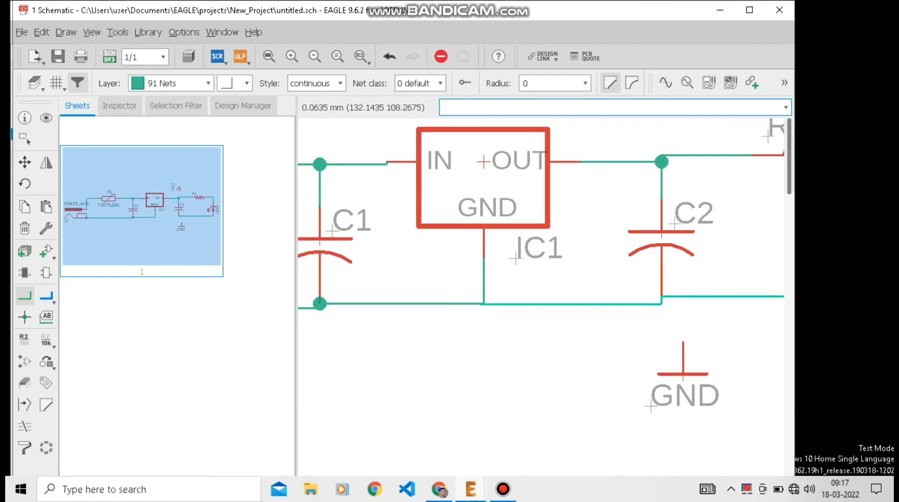
{"action": "scroll", "coordinate": [483, 304], "scroll_direction": "up", "scroll_amount": 2}
{"action": "scroll", "coordinate": [483, 304], "scroll_direction": "up", "scroll_amount": 2}
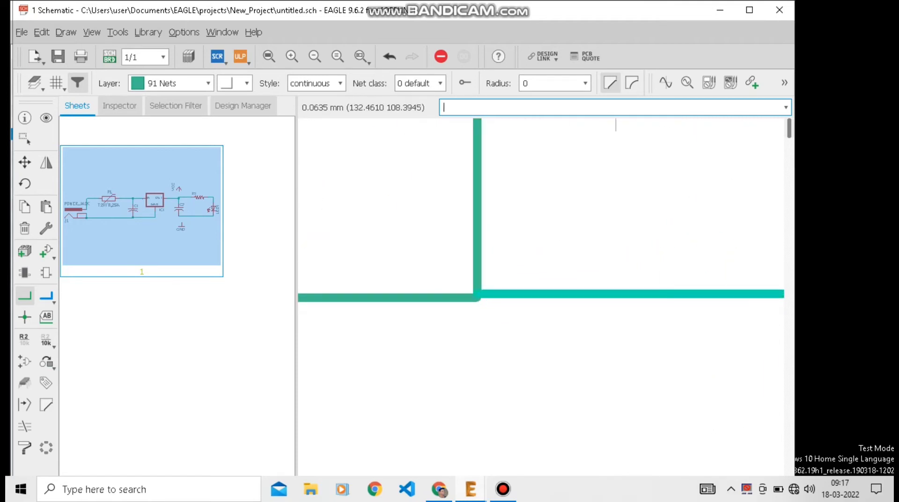
{"action": "left_click", "coordinate": [477, 298]}
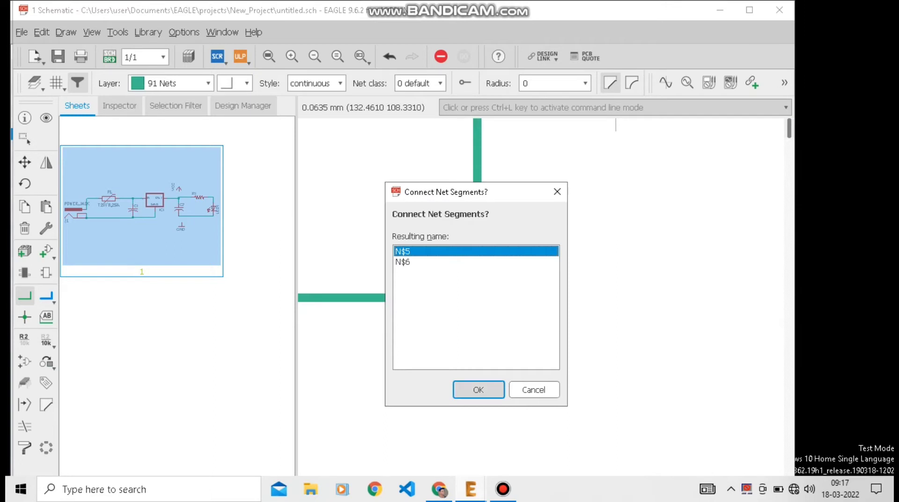
{"action": "left_click", "coordinate": [473, 387]}
- Draw a net from the GND supply symbol up to the ground net just beside capacitor C2's lower pin
{"action": "scroll", "coordinate": [462, 372], "scroll_direction": "down", "scroll_amount": 3}
{"action": "scroll", "coordinate": [476, 328], "scroll_direction": "down", "scroll_amount": 2}
{"action": "scroll", "coordinate": [627, 374], "scroll_direction": "up", "scroll_amount": 3}
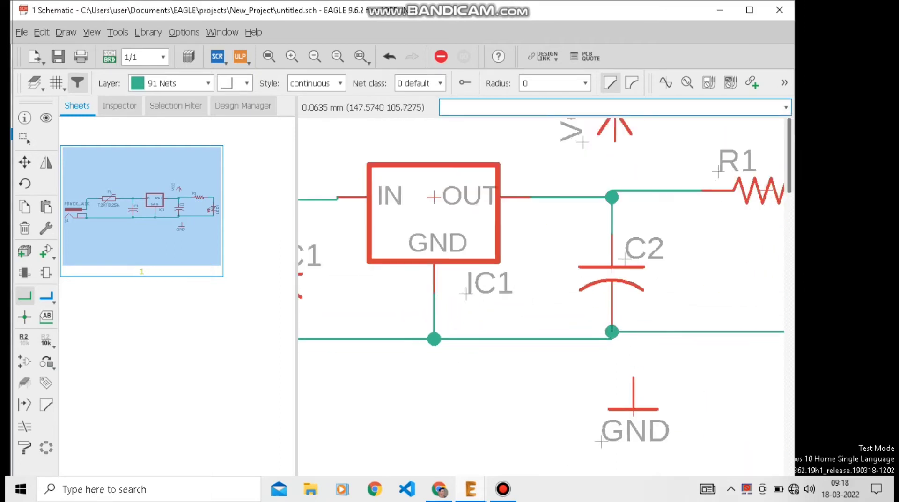
{"action": "left_click", "coordinate": [636, 383]}
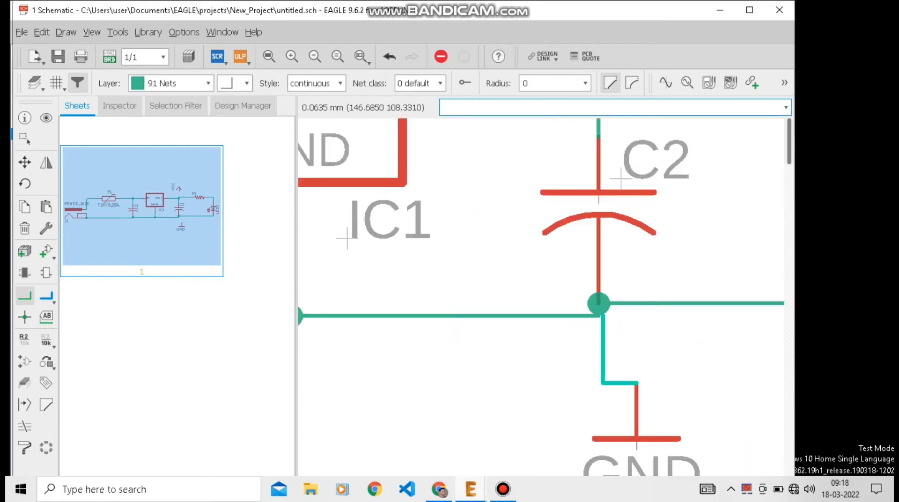
{"action": "scroll", "coordinate": [618, 303], "scroll_direction": "up", "scroll_amount": 5}
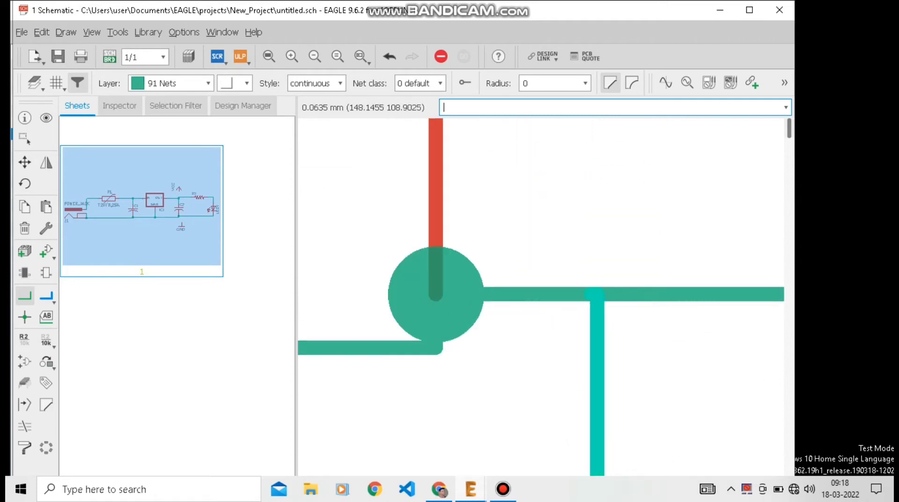
{"action": "left_click", "coordinate": [597, 294]}
{"action": "key", "text": "Return"}
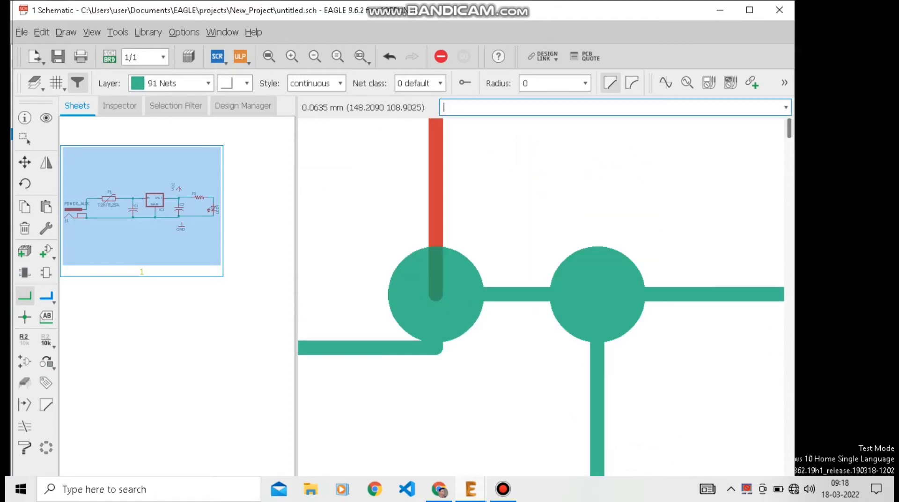
- Draw a net from the VCC symbol to the regulator output net above C2, merging N$3 into supply net VCC
{"action": "scroll", "coordinate": [608, 360], "scroll_direction": "down", "scroll_amount": 10}
{"action": "scroll", "coordinate": [595, 243], "scroll_direction": "up", "scroll_amount": 5}
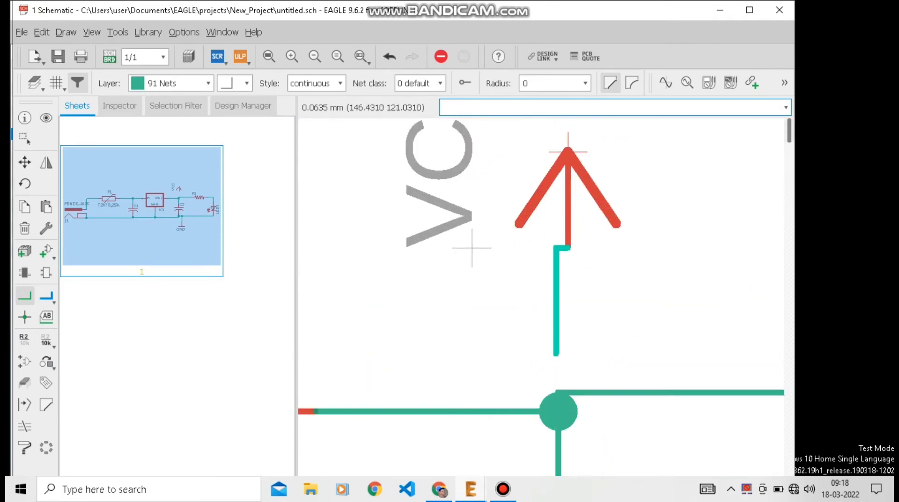
{"action": "scroll", "coordinate": [572, 386], "scroll_direction": "up", "scroll_amount": 1}
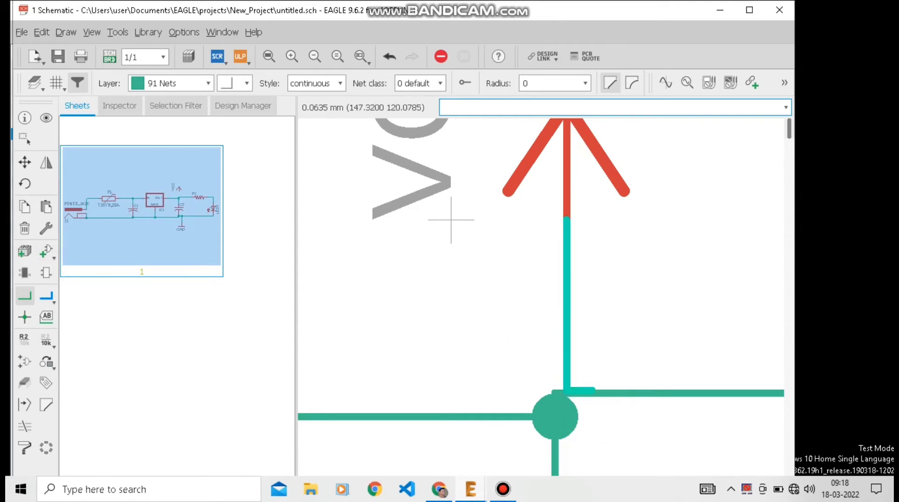
{"action": "scroll", "coordinate": [568, 396], "scroll_direction": "up", "scroll_amount": 4}
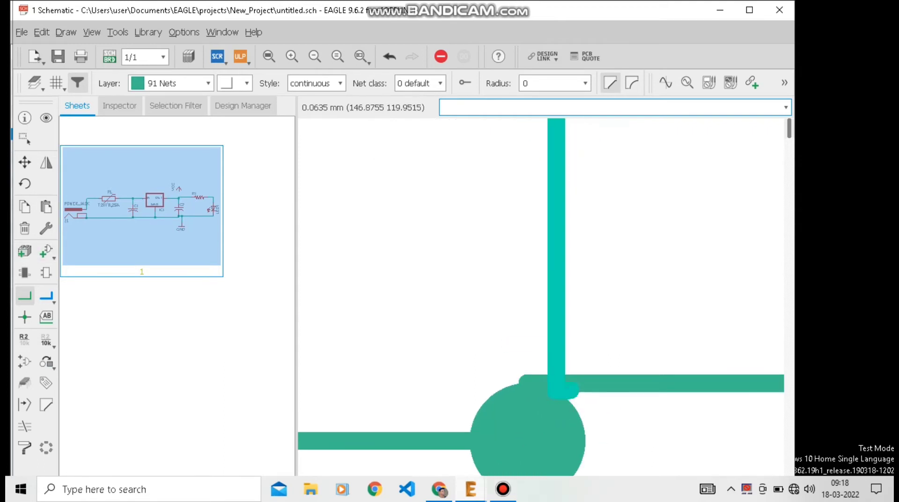
{"action": "left_click", "coordinate": [553, 380]}
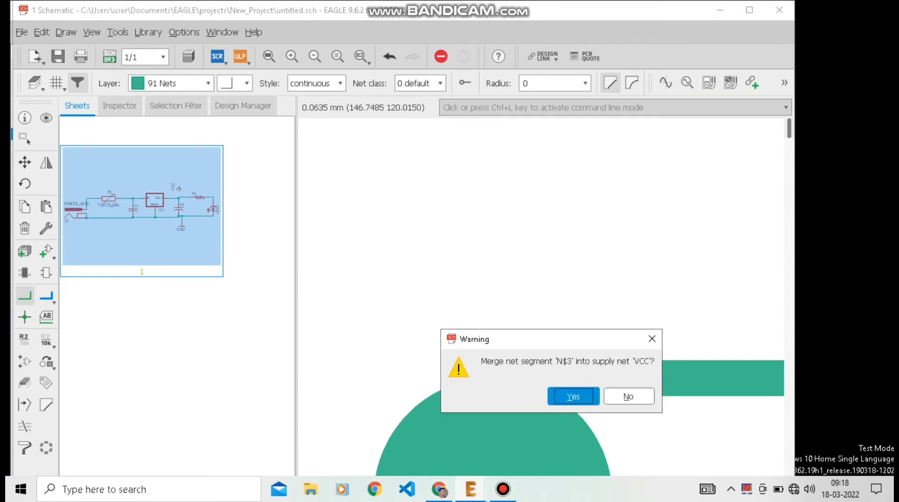
{"action": "left_click", "coordinate": [566, 393]}
{"action": "scroll", "coordinate": [564, 390], "scroll_direction": "down", "scroll_amount": 6}
{"action": "scroll", "coordinate": [567, 375], "scroll_direction": "down", "scroll_amount": 3}
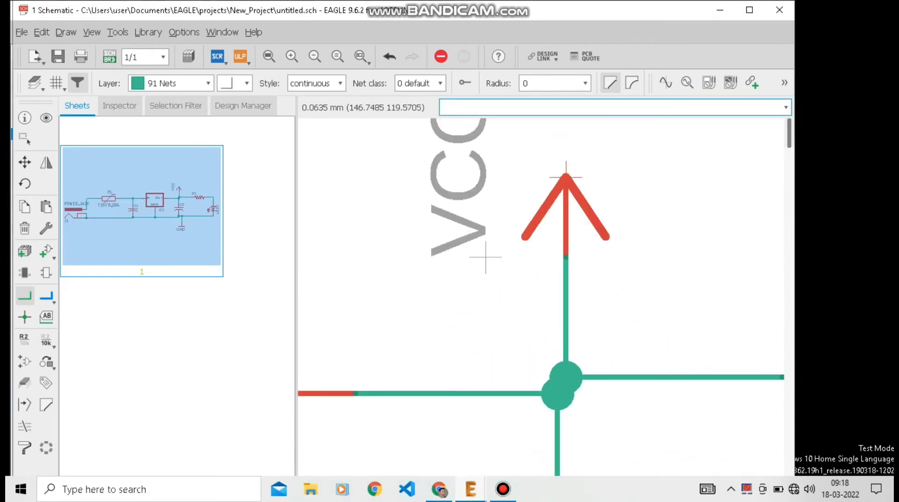
- Run the electrical rule check, locate the warning for part C1 in the schematic, and dismiss the error list
{"action": "key", "text": "Return"}
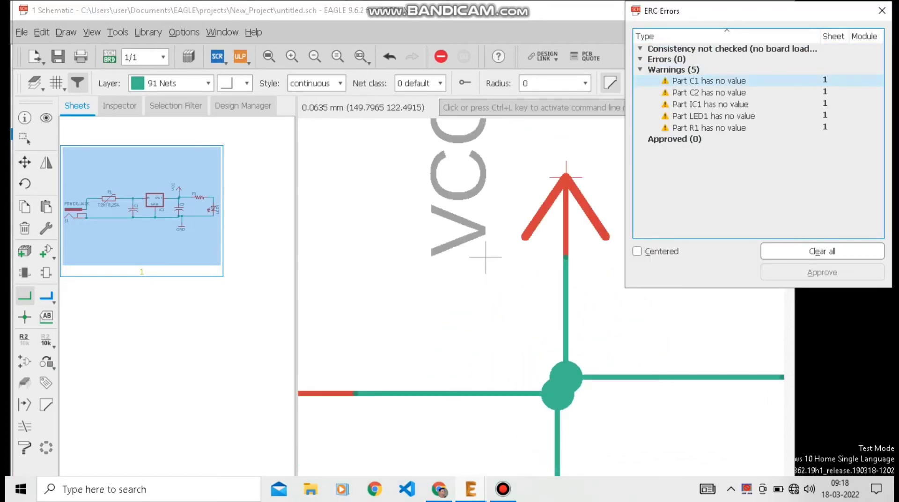
{"action": "left_click", "coordinate": [702, 80]}
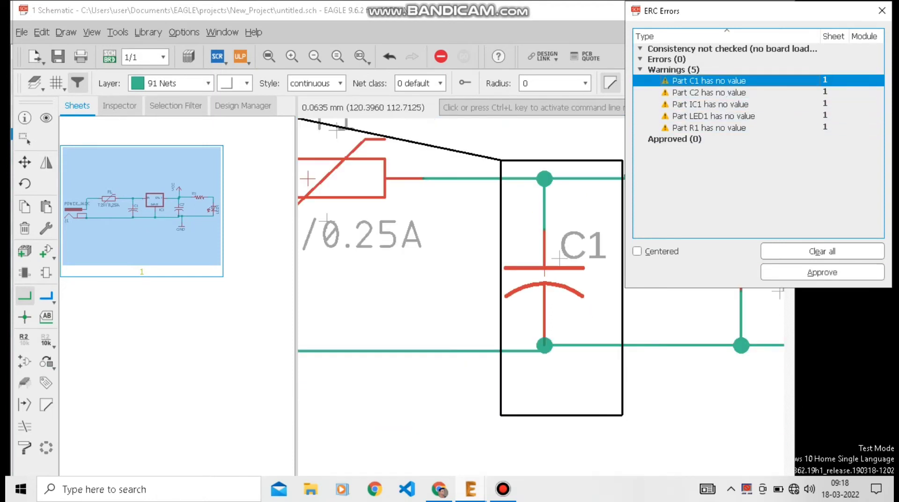
{"action": "left_click", "coordinate": [882, 10]}
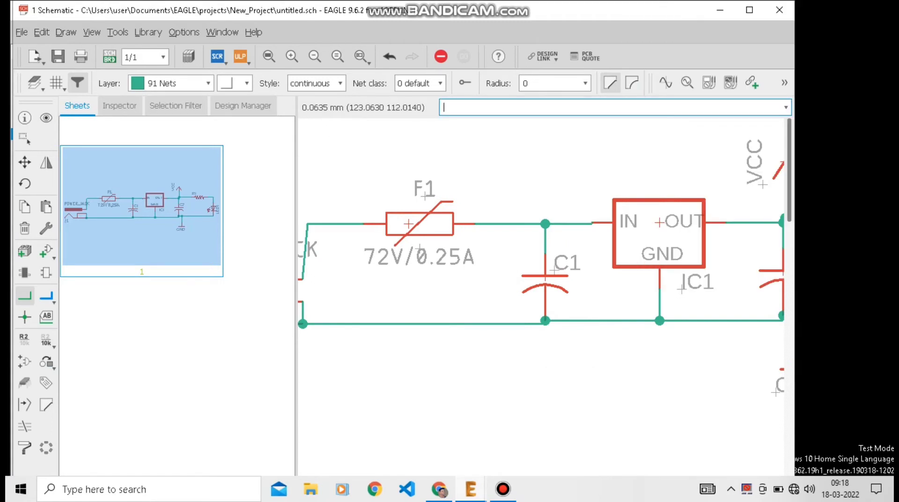
- Set the value of capacitor C1 to 10uF
{"action": "left_click", "coordinate": [46, 316]}
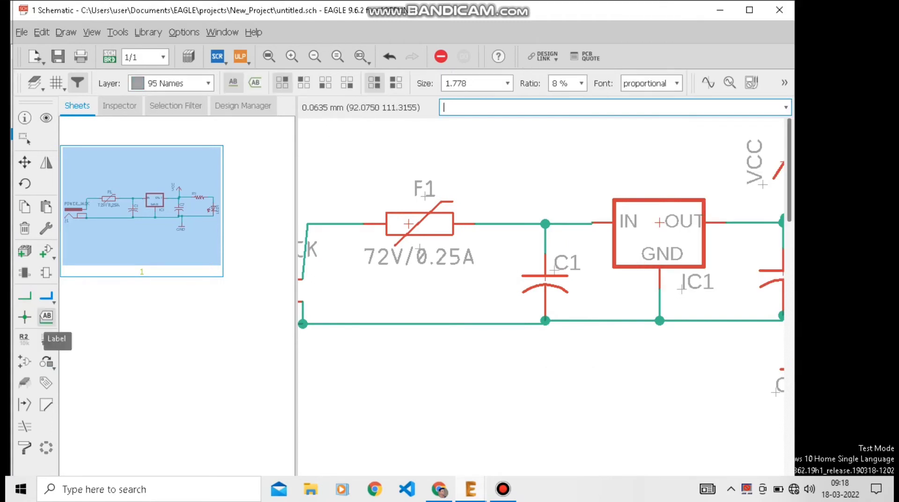
{"action": "left_click", "coordinate": [45, 339]}
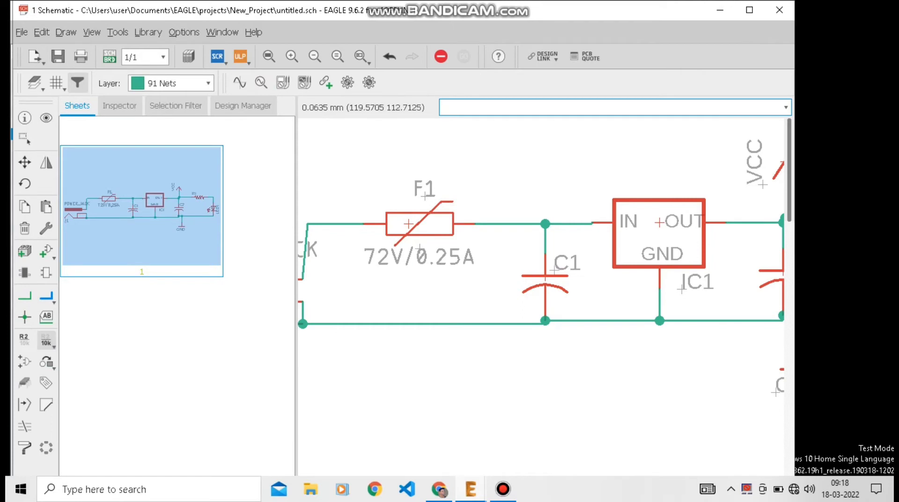
{"action": "left_click", "coordinate": [544, 279]}
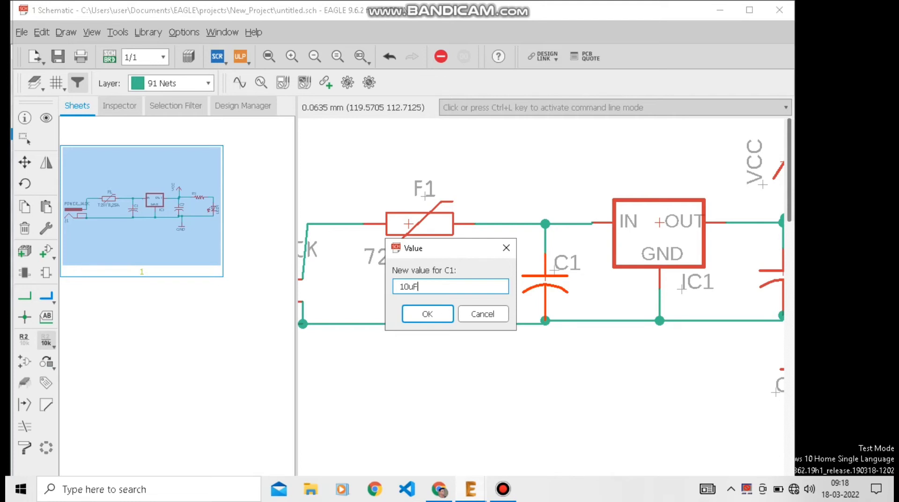
{"action": "key", "text": "Return"}
- Set the value of regulator IC1 to 7805 and the value of capacitor C2 to 10uF
{"action": "scroll", "coordinate": [503, 275], "scroll_direction": "down", "scroll_amount": 1}
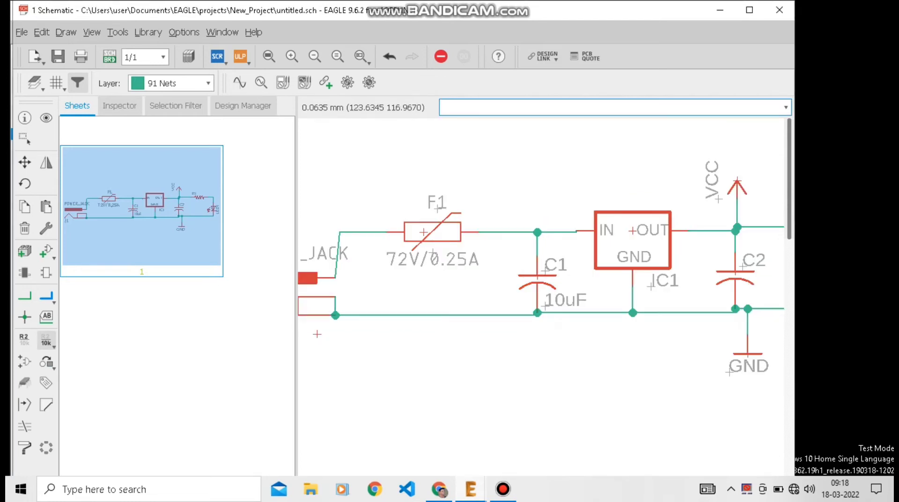
{"action": "left_click", "coordinate": [632, 230]}
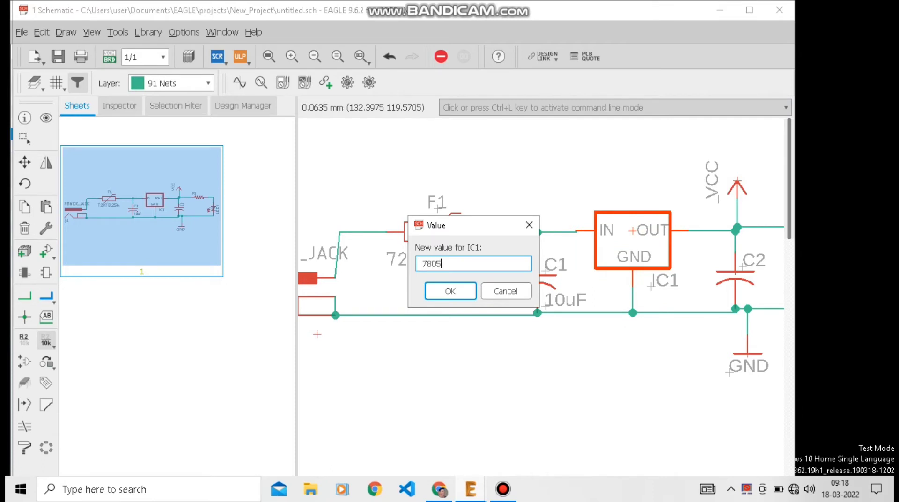
{"action": "key", "text": "Return"}
{"action": "scroll", "coordinate": [538, 281], "scroll_direction": "down", "scroll_amount": 1}
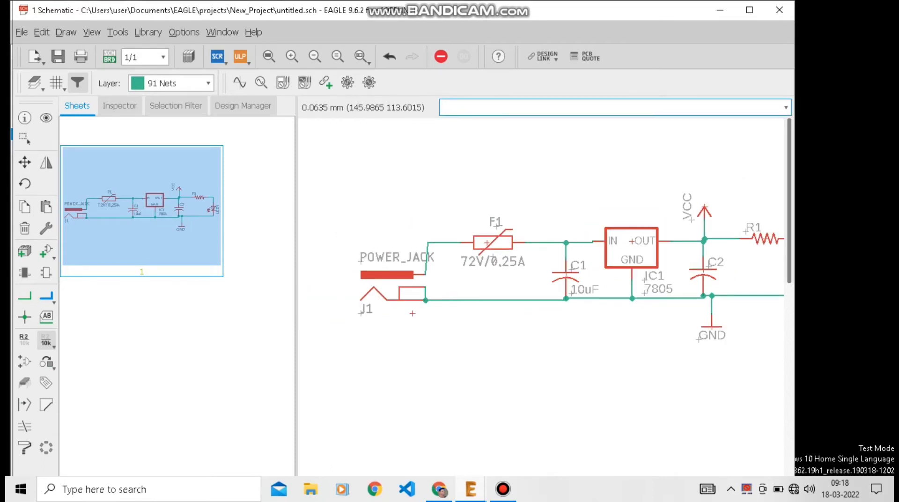
{"action": "left_click", "coordinate": [702, 274]}
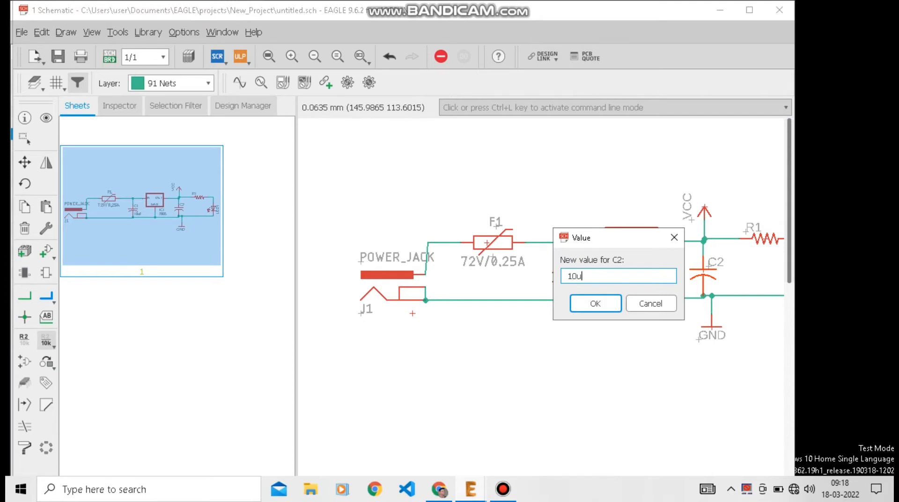
{"action": "key", "text": "Return"}
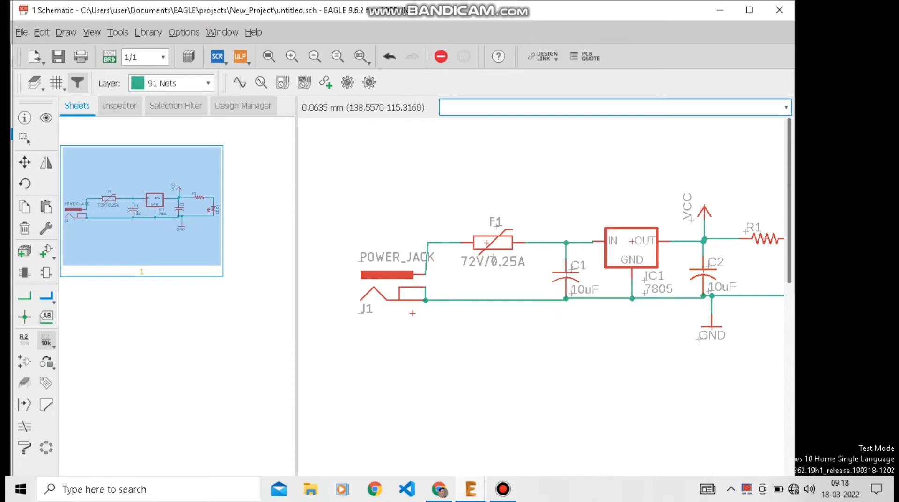
- Set the value of resistor R1 to 220E and the value of LED1 to RED
{"action": "scroll", "coordinate": [652, 266], "scroll_direction": "down", "scroll_amount": 2}
{"action": "scroll", "coordinate": [703, 270], "scroll_direction": "up", "scroll_amount": 2}
{"action": "scroll", "coordinate": [690, 242], "scroll_direction": "up", "scroll_amount": 2}
{"action": "left_click", "coordinate": [666, 254]}
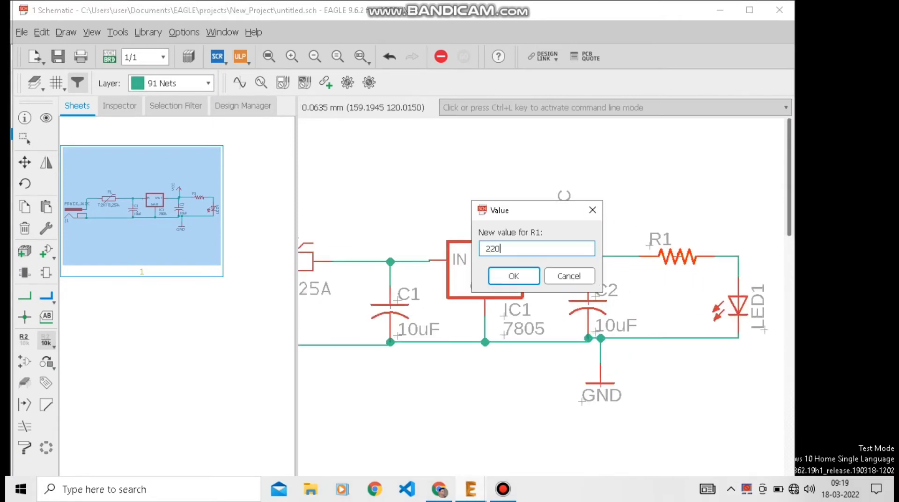
{"action": "type", "text": "220E"}
{"action": "key", "text": "Return"}
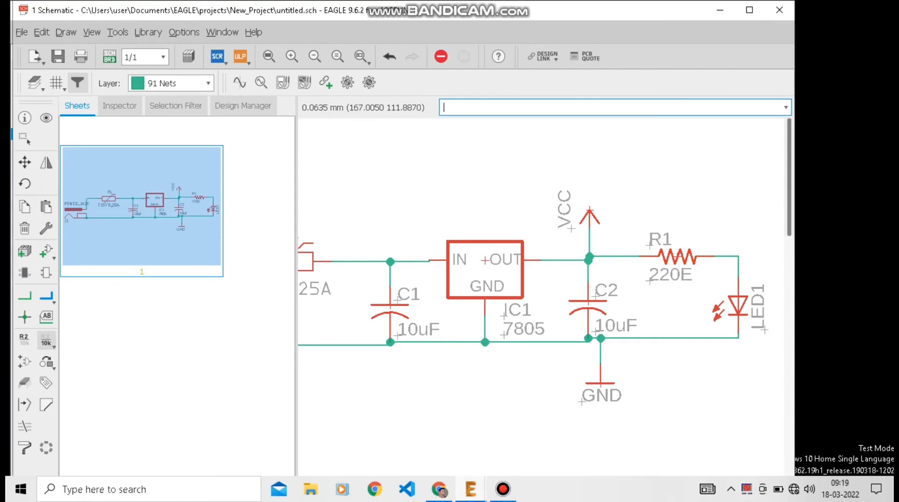
{"action": "left_click", "coordinate": [738, 305]}
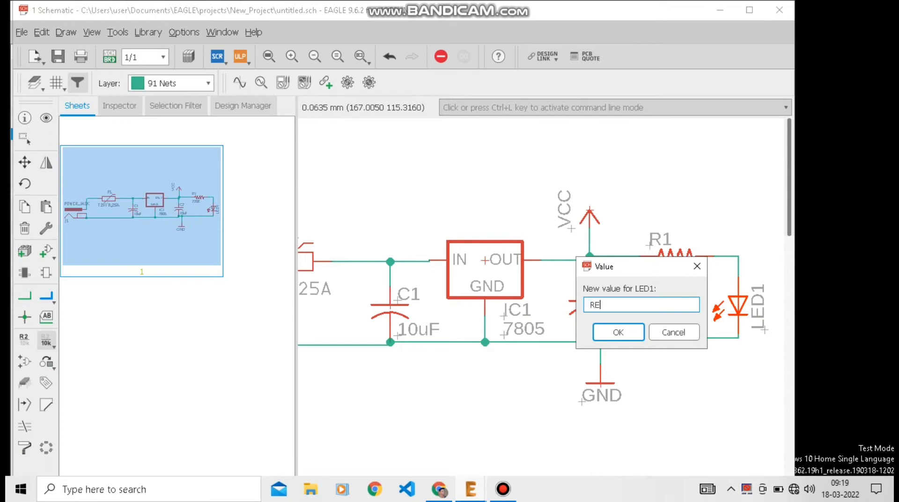
{"action": "key", "text": "Return"}
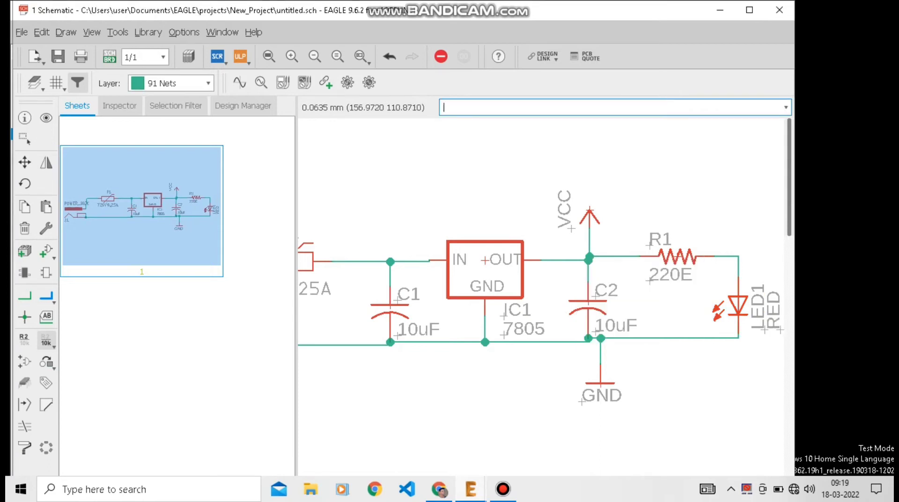
- Run the electrical rule check (ERC) again on the power supply schematic
{"action": "scroll", "coordinate": [637, 333], "scroll_direction": "down", "scroll_amount": 1}
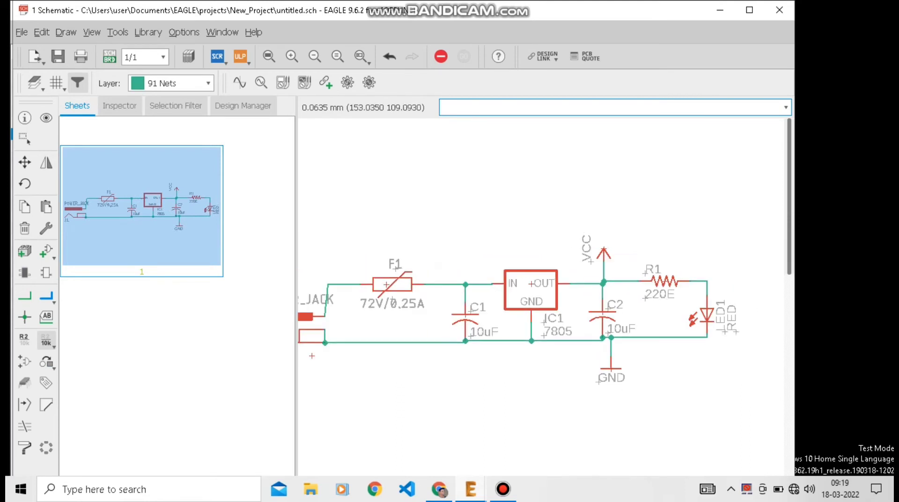
{"action": "type", "text": "ER"}
{"action": "key", "text": "Return"}
{"action": "type", "text": "ERc"}
{"action": "key", "text": "BackSpace"}
{"action": "type", "text": "C"}
- Search the part libraries for 328p, replacing the earlier vcc search
{"action": "scroll", "coordinate": [471, 202], "scroll_direction": "down", "scroll_amount": 2}
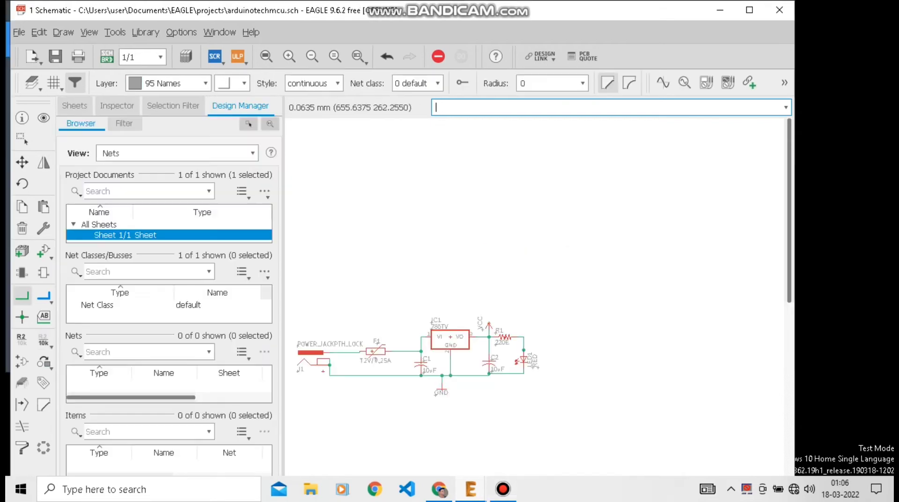
{"action": "left_click", "coordinate": [44, 251]}
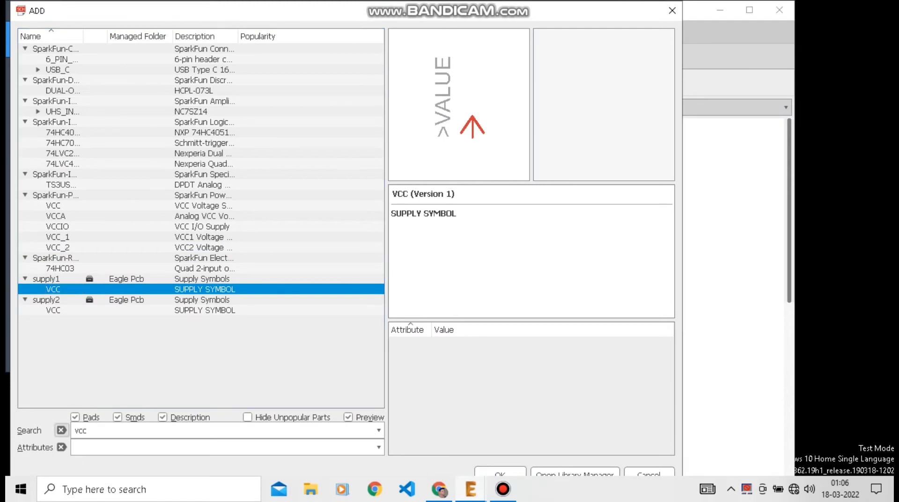
{"action": "left_click", "coordinate": [61, 430]}
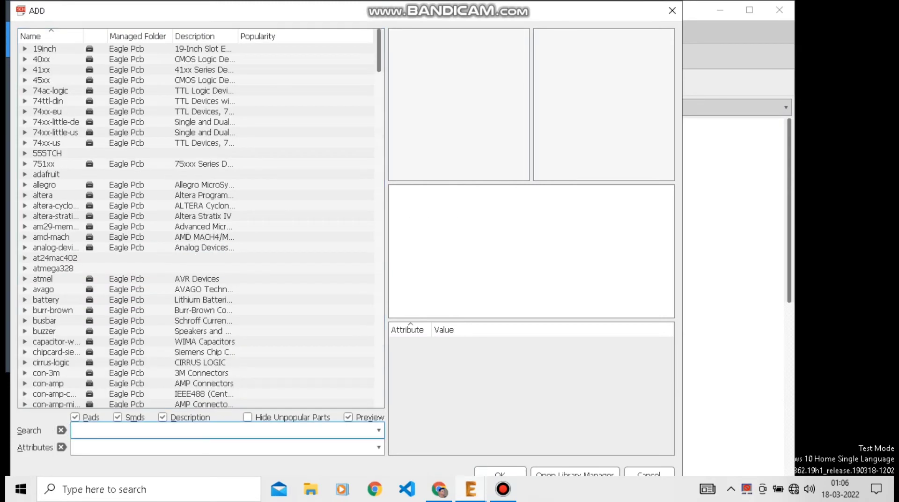
{"action": "type", "text": "328p"}
{"action": "key", "text": "Return"}
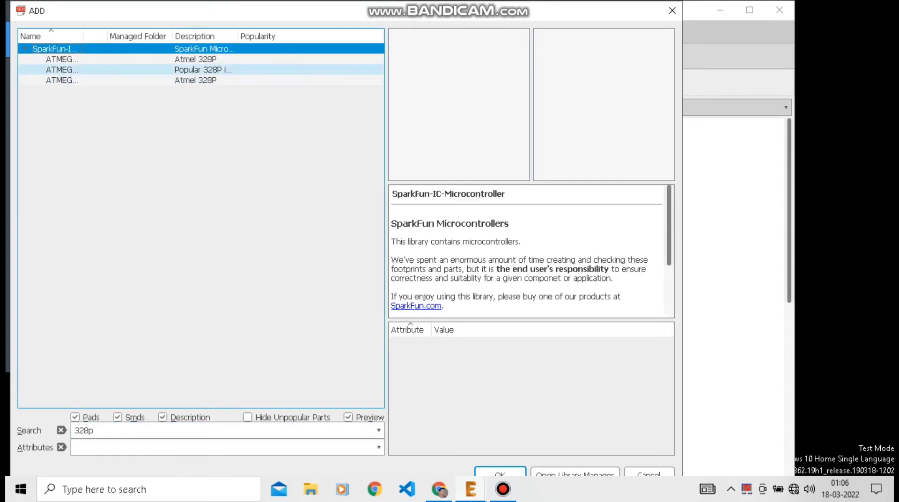
- Compare the 328P package variants and place the through-hole ATMEGA328P_PDIP below the power supply circuit
{"action": "left_click", "coordinate": [62, 59]}
{"action": "left_click", "coordinate": [61, 70]}
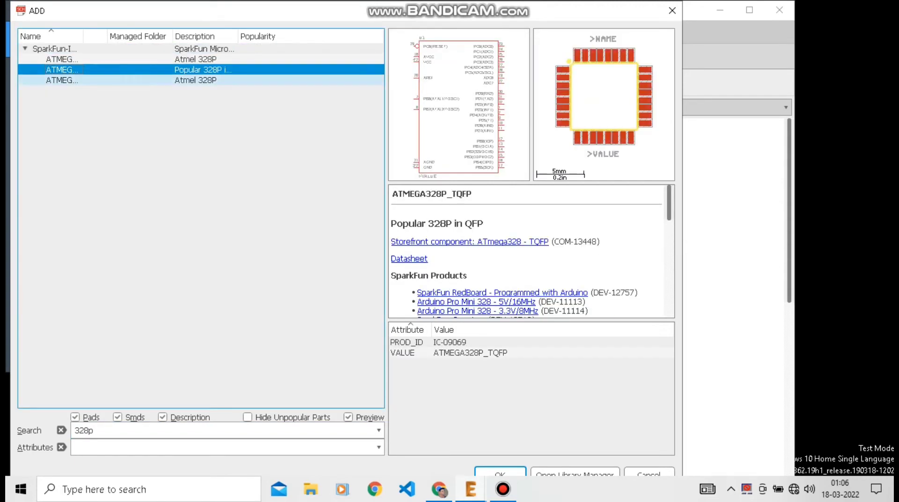
{"action": "left_click", "coordinate": [62, 80]}
{"action": "left_click", "coordinate": [62, 59]}
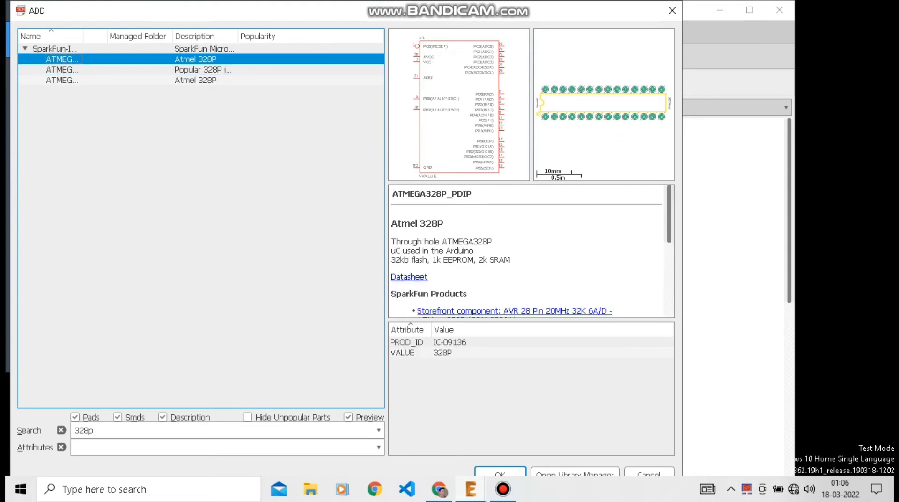
{"action": "double_click", "coordinate": [62, 59]}
{"action": "scroll", "coordinate": [515, 260], "scroll_direction": "down", "scroll_amount": 5}
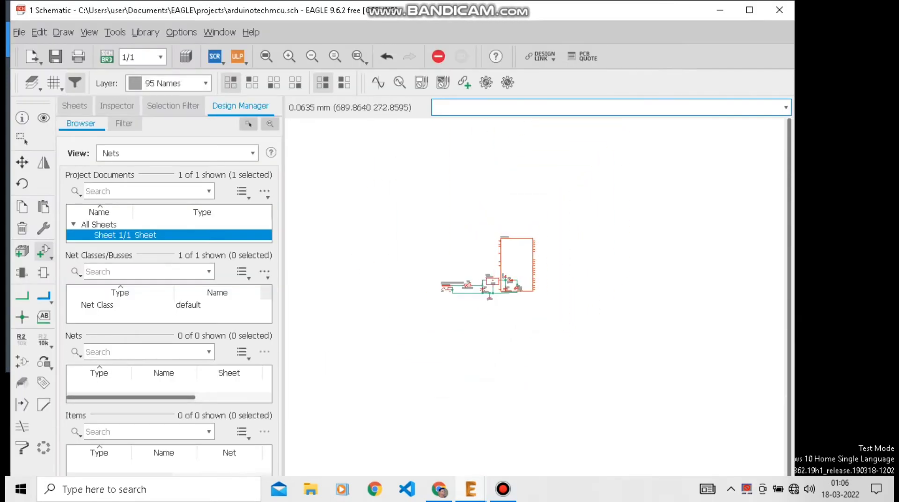
{"action": "scroll", "coordinate": [527, 365], "scroll_direction": "up", "scroll_amount": 5}
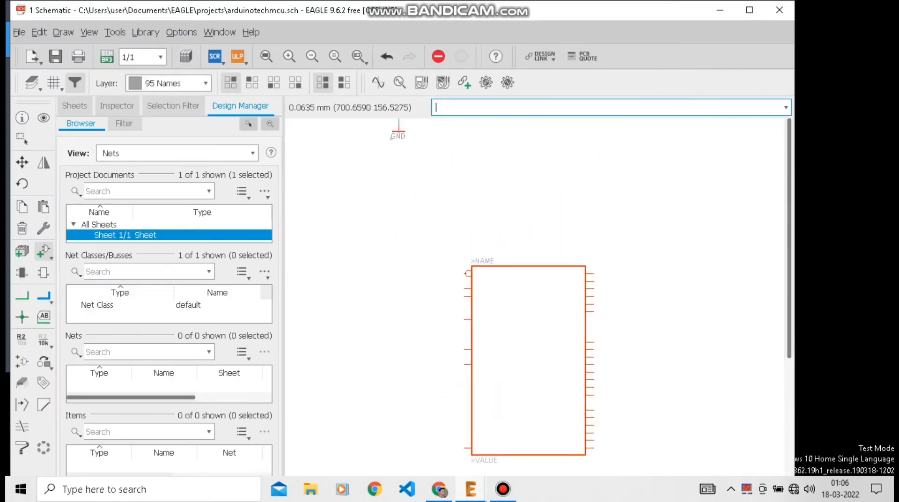
{"action": "left_click", "coordinate": [526, 320]}
- Search the part libraries for 16mhz, replacing the 328p search
{"action": "left_click", "coordinate": [44, 252]}
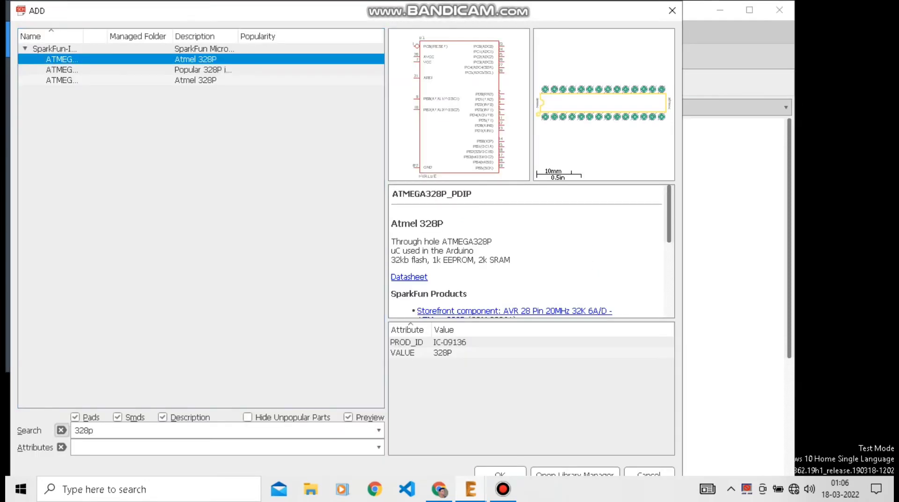
{"action": "left_click", "coordinate": [61, 430]}
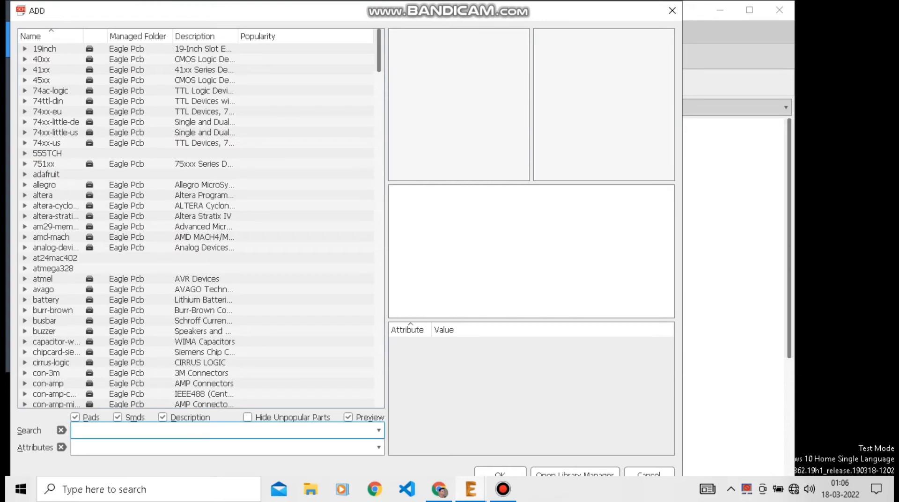
{"action": "type", "text": "1"}
{"action": "key", "text": "Return"}
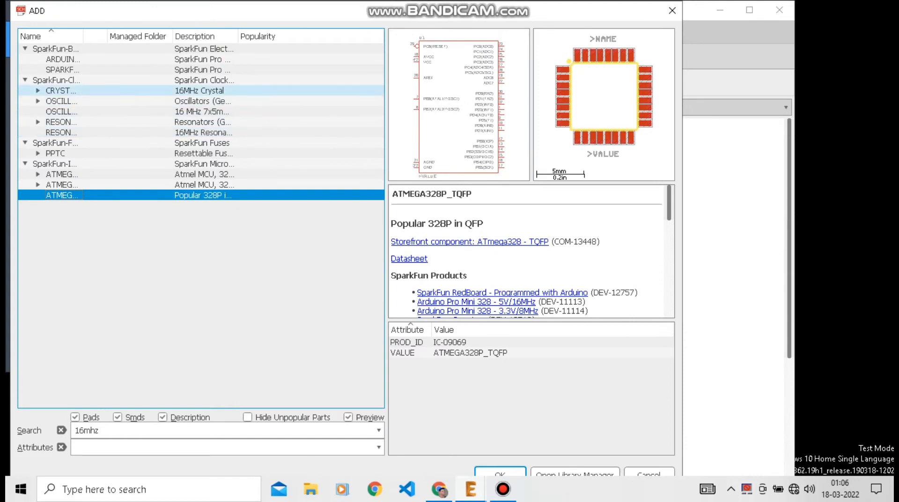
- Place the HC49US variant of the 16MHz crystal, rotated 90 degrees, beside the microcontroller's XTAL1 and XTAL2 pins
{"action": "double_click", "coordinate": [61, 91]}
{"action": "left_click", "coordinate": [69, 100]}
{"action": "left_click", "coordinate": [69, 122]}
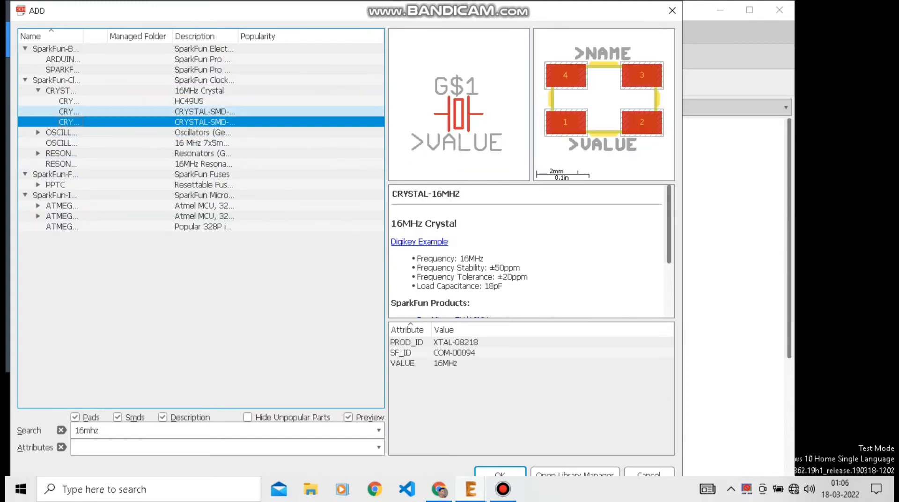
{"action": "left_click", "coordinate": [69, 100]}
{"action": "key", "text": "Return"}
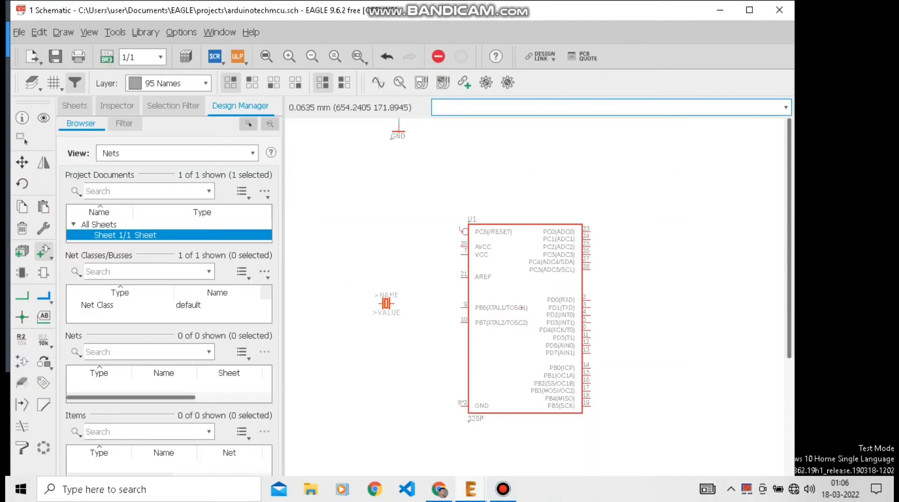
{"action": "scroll", "coordinate": [389, 303], "scroll_direction": "up", "scroll_amount": 3}
{"action": "right_click", "coordinate": [478, 312]}
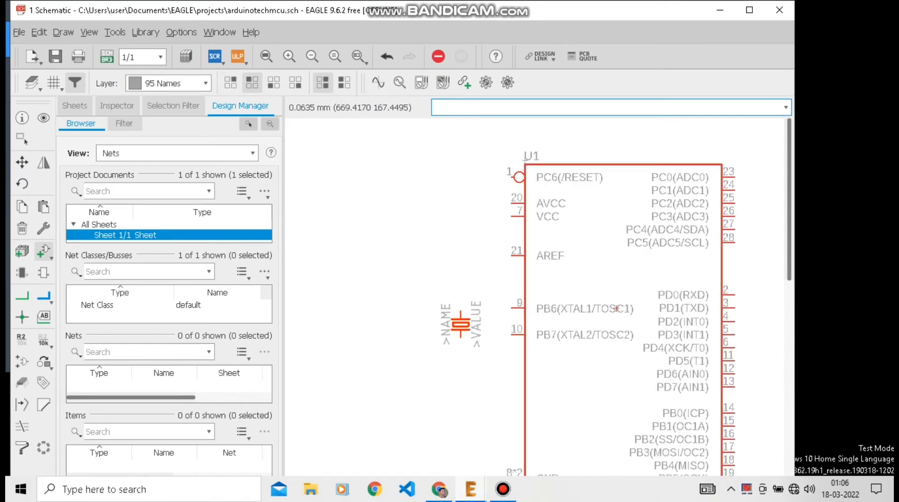
{"action": "left_click", "coordinate": [455, 323]}
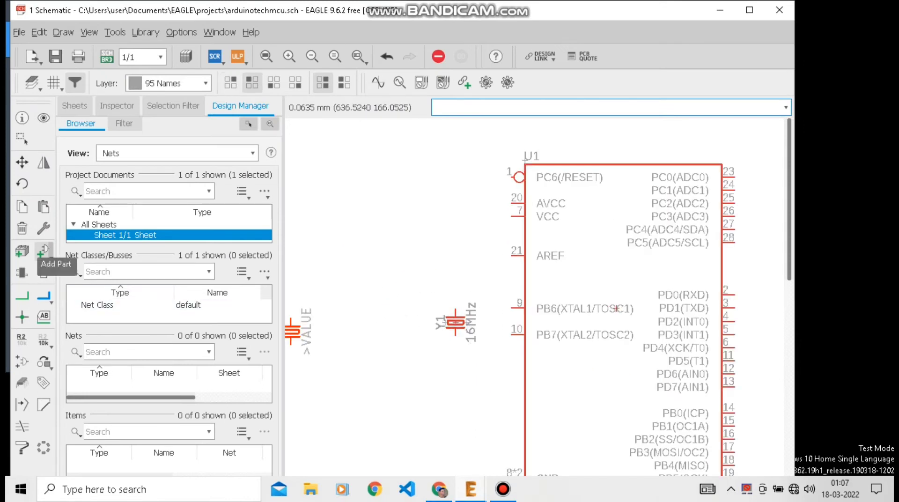
{"action": "scroll", "coordinate": [437, 293], "scroll_direction": "down", "scroll_amount": 6}
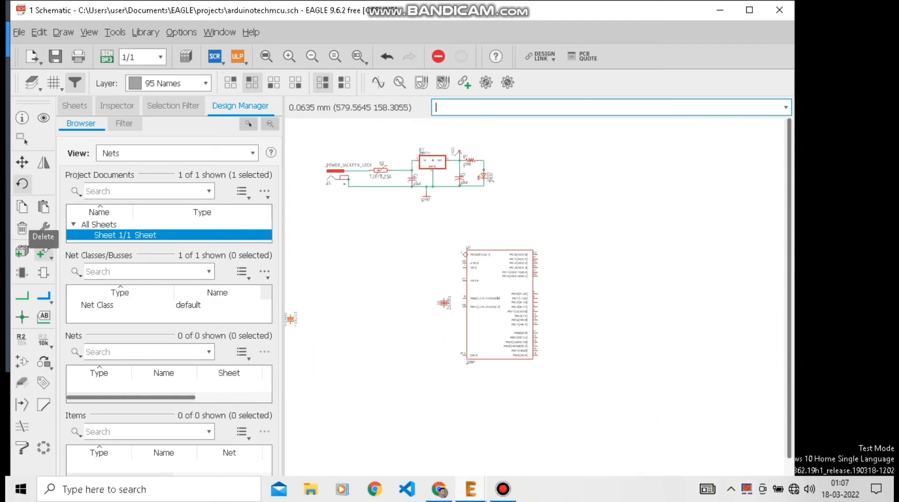
{"action": "left_click", "coordinate": [22, 162]}
- Copy capacitor C2 from the power supply circuit and place the copy horizontally, just above and left of crystal Y1
{"action": "scroll", "coordinate": [437, 171], "scroll_direction": "up", "scroll_amount": 4}
{"action": "right_click", "coordinate": [493, 190]}
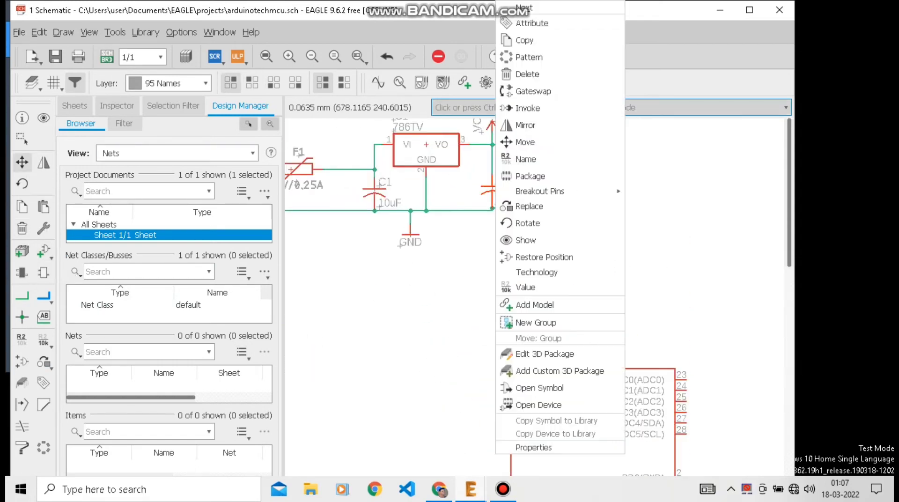
{"action": "left_click", "coordinate": [521, 40]}
{"action": "scroll", "coordinate": [467, 404], "scroll_direction": "down", "scroll_amount": 3}
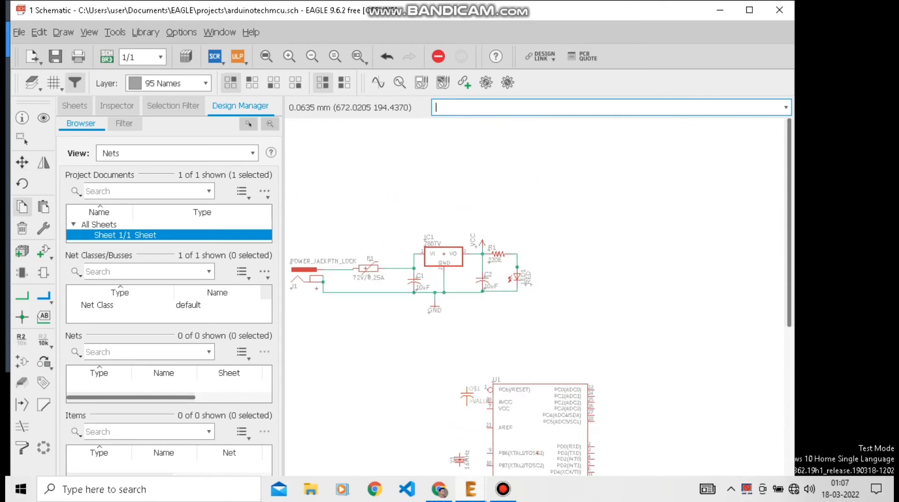
{"action": "right_click", "coordinate": [438, 435]}
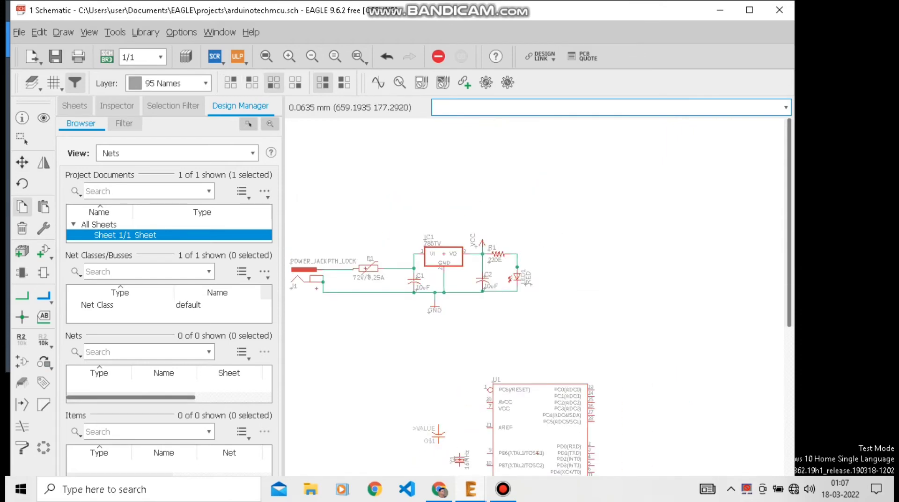
{"action": "right_click", "coordinate": [436, 436]}
{"action": "scroll", "coordinate": [440, 445], "scroll_direction": "up", "scroll_amount": 3}
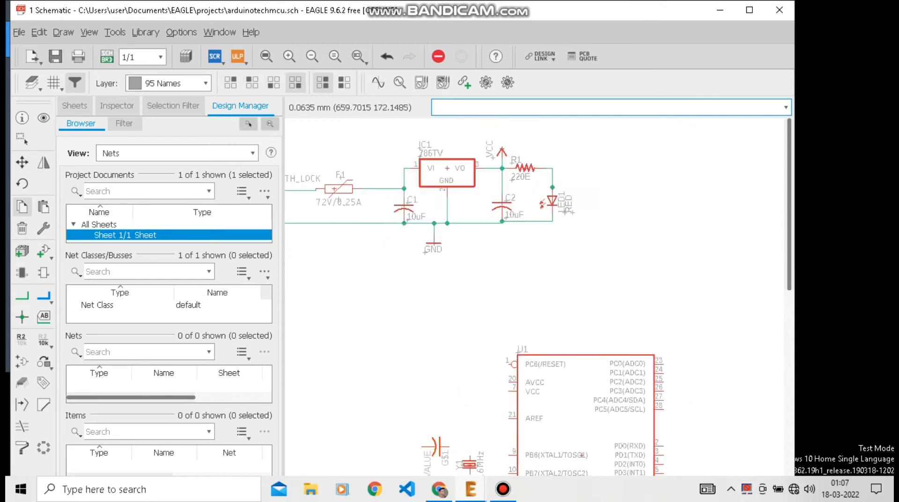
{"action": "scroll", "coordinate": [448, 448], "scroll_direction": "down", "scroll_amount": 4}
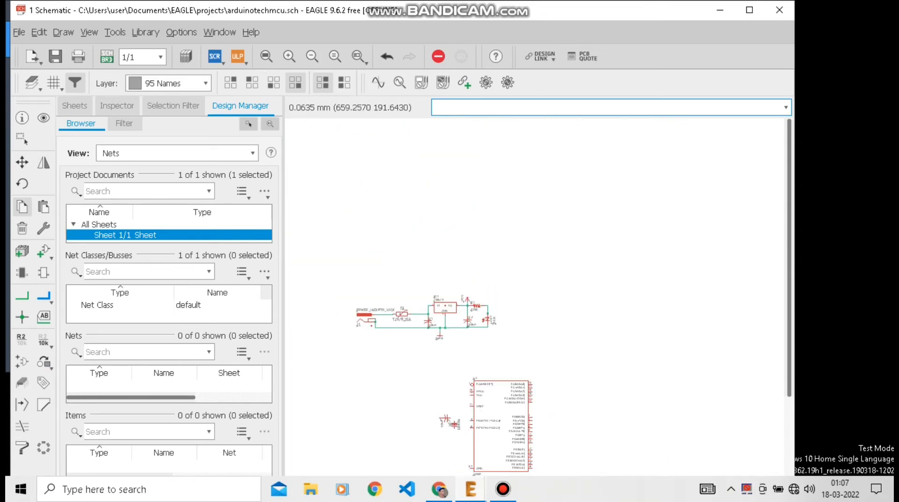
- Copy capacitor C3 and place the copy directly below it, next to the lower end of crystal Y1
{"action": "scroll", "coordinate": [461, 409], "scroll_direction": "up", "scroll_amount": 2}
{"action": "scroll", "coordinate": [461, 410], "scroll_direction": "up", "scroll_amount": 3}
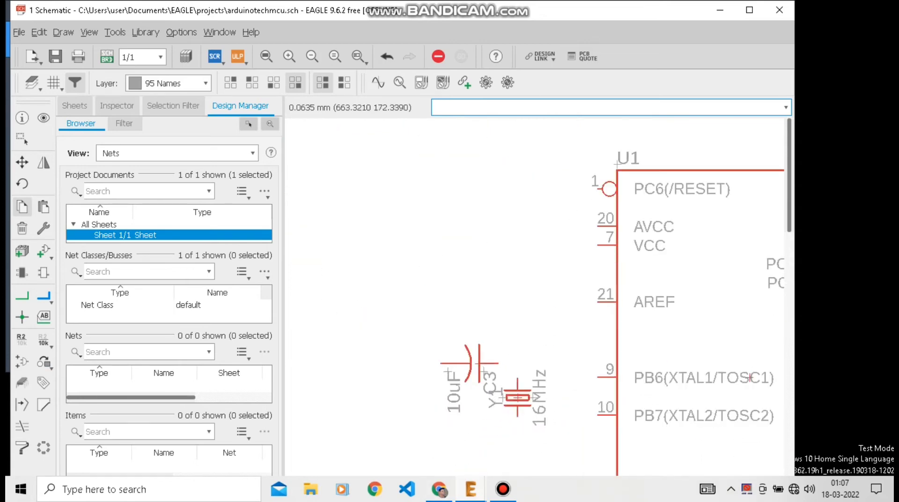
{"action": "key", "text": "F1"}
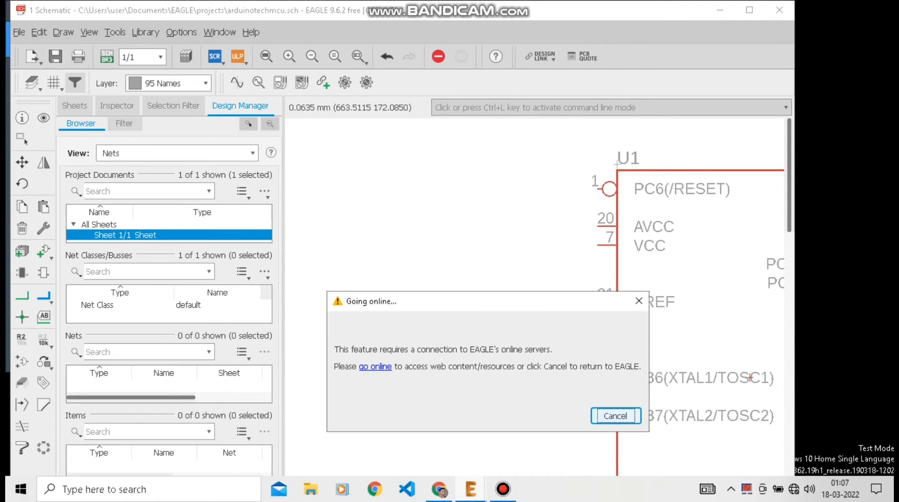
{"action": "key", "text": "Escape"}
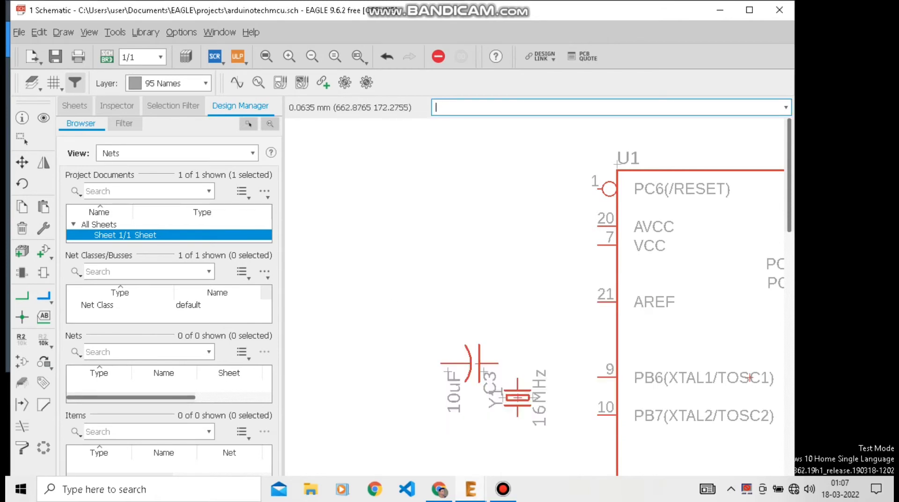
{"action": "right_click", "coordinate": [477, 363]}
{"action": "left_click", "coordinate": [506, 26]}
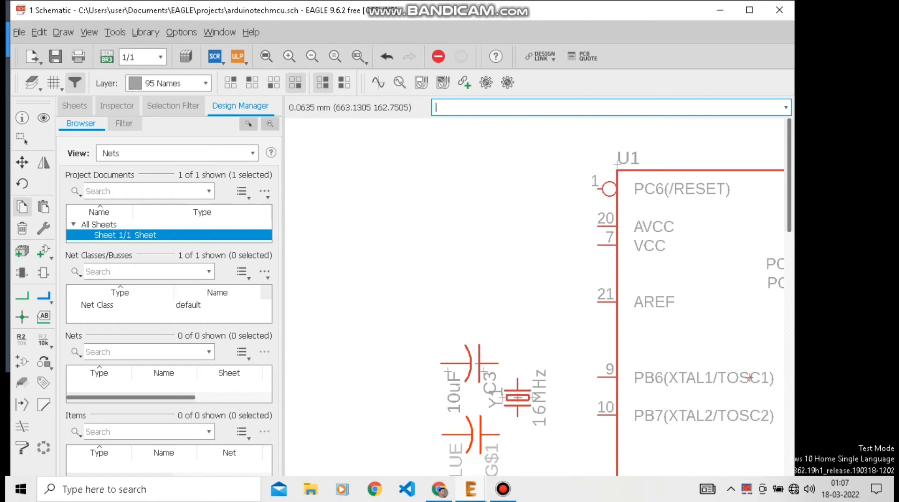
{"action": "left_click", "coordinate": [471, 434]}
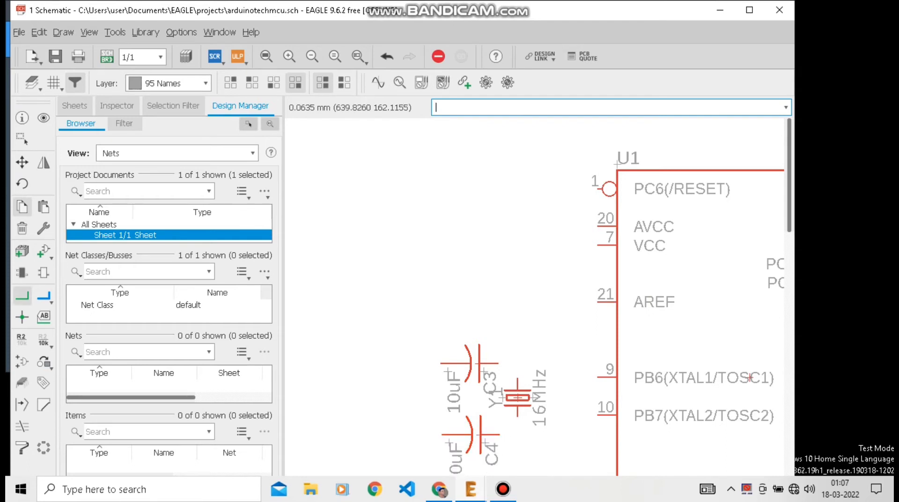
- Wire capacitor C4 to the lower terminal of crystal Y1 and capacitor C3 to its upper terminal with nets
{"action": "left_click", "coordinate": [22, 296]}
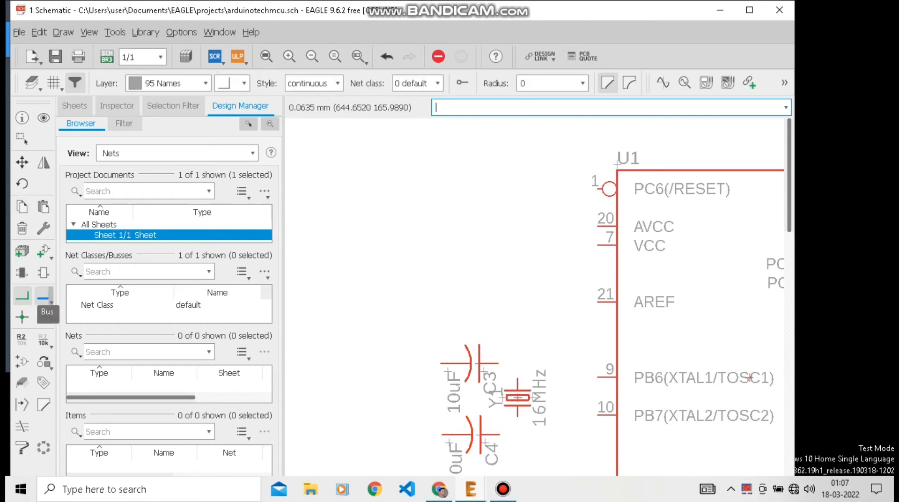
{"action": "scroll", "coordinate": [520, 402], "scroll_direction": "up", "scroll_amount": 2}
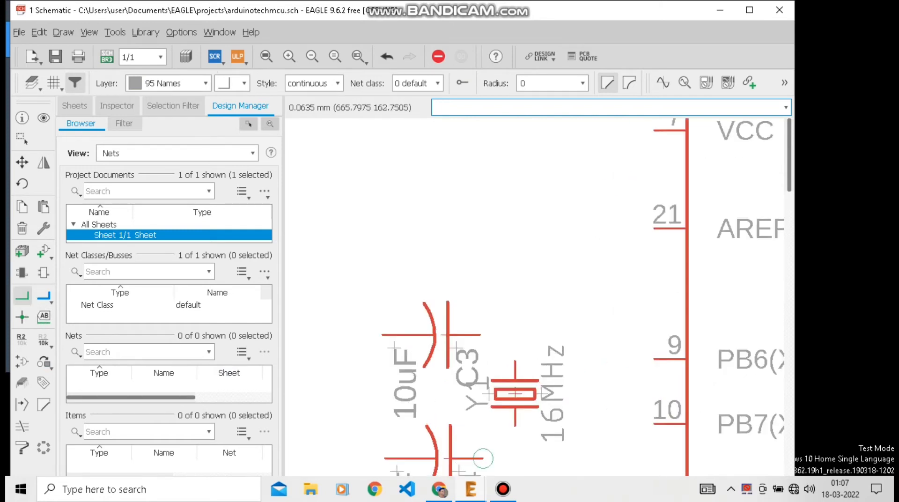
{"action": "left_click", "coordinate": [482, 458]}
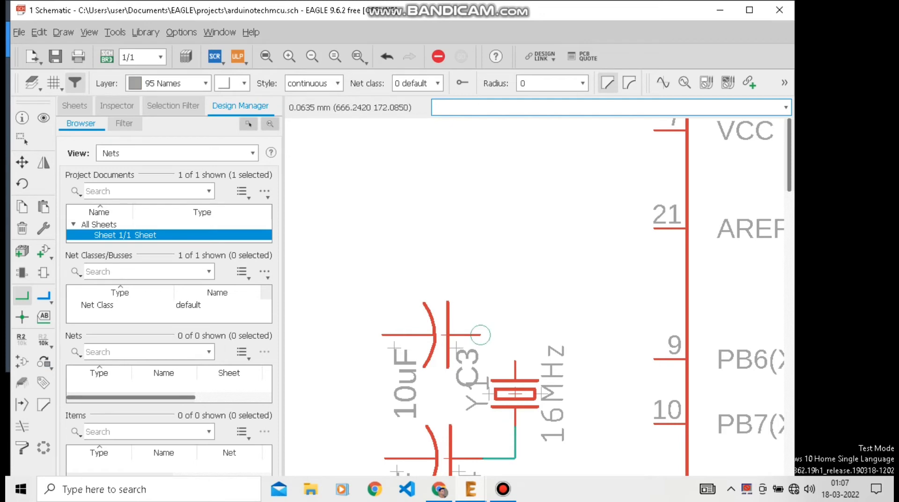
{"action": "left_click", "coordinate": [480, 335]}
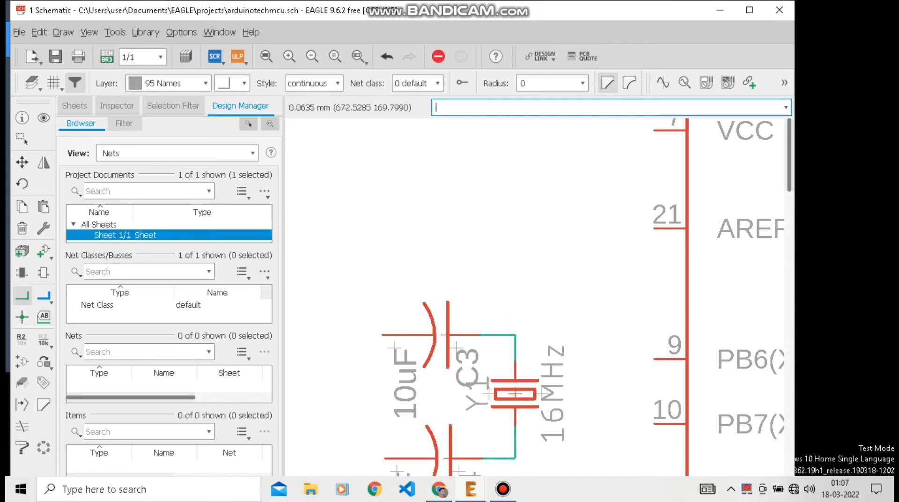
- Wire the upper terminal of crystal Y1 to pin 9 (XTAL1) and its lower terminal to pin 10 (XTAL2) of U1
{"action": "left_click", "coordinate": [654, 359]}
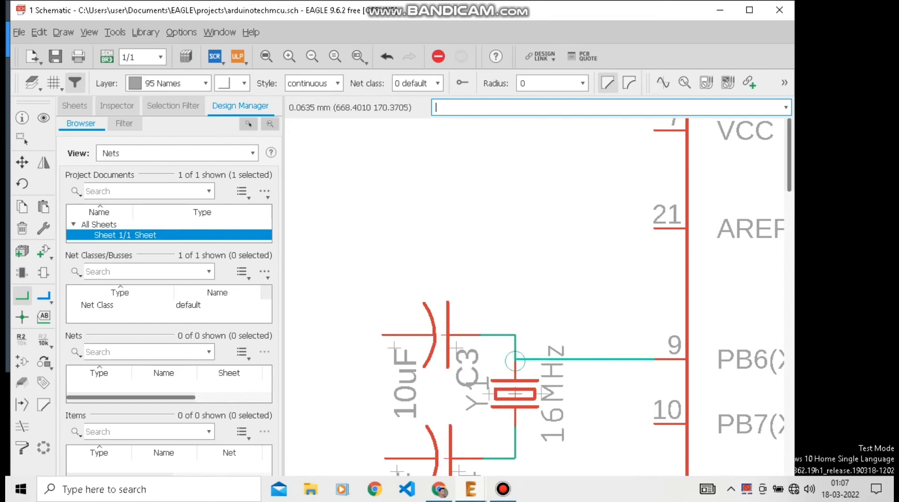
{"action": "left_click", "coordinate": [515, 360]}
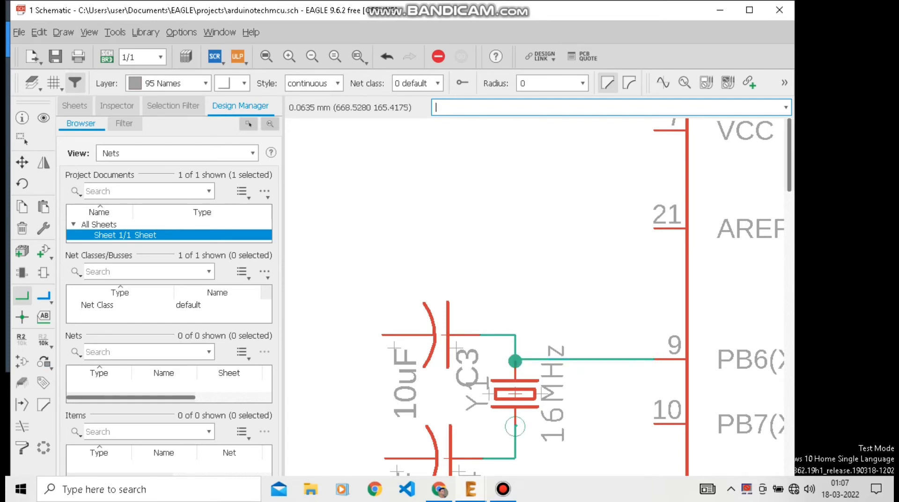
{"action": "left_click", "coordinate": [515, 426]}
{"action": "left_click", "coordinate": [653, 424]}
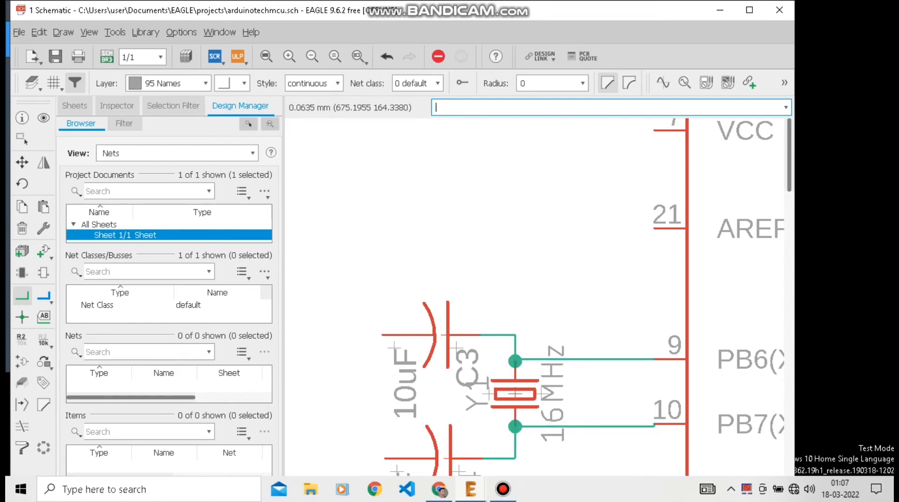
{"action": "scroll", "coordinate": [606, 362], "scroll_direction": "down", "scroll_amount": 1}
{"action": "scroll", "coordinate": [756, 345], "scroll_direction": "down", "scroll_amount": 1}
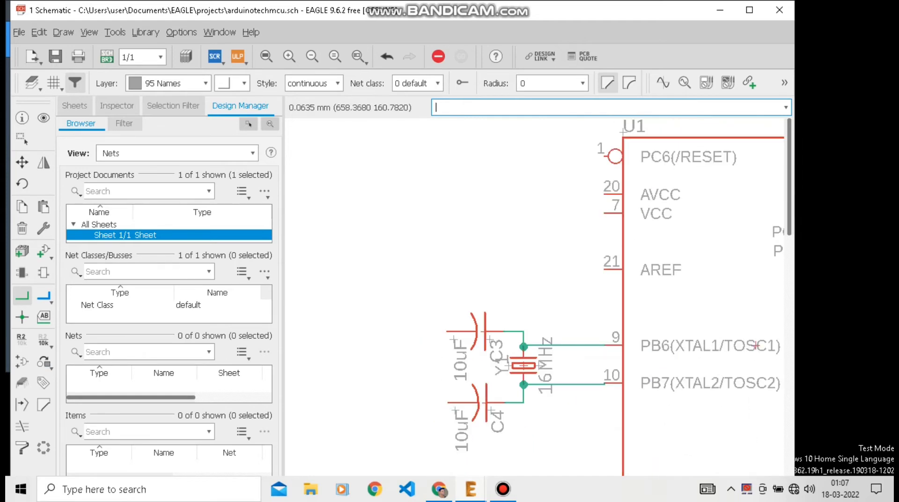
- Join the free terminals of capacitors C3 and C4 with a vertical net
{"action": "left_click", "coordinate": [448, 403]}
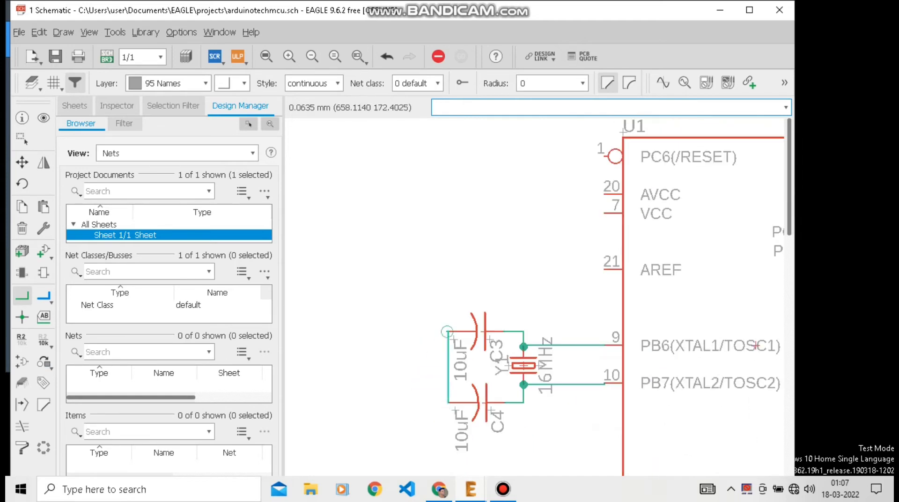
{"action": "scroll", "coordinate": [447, 331], "scroll_direction": "up", "scroll_amount": 3}
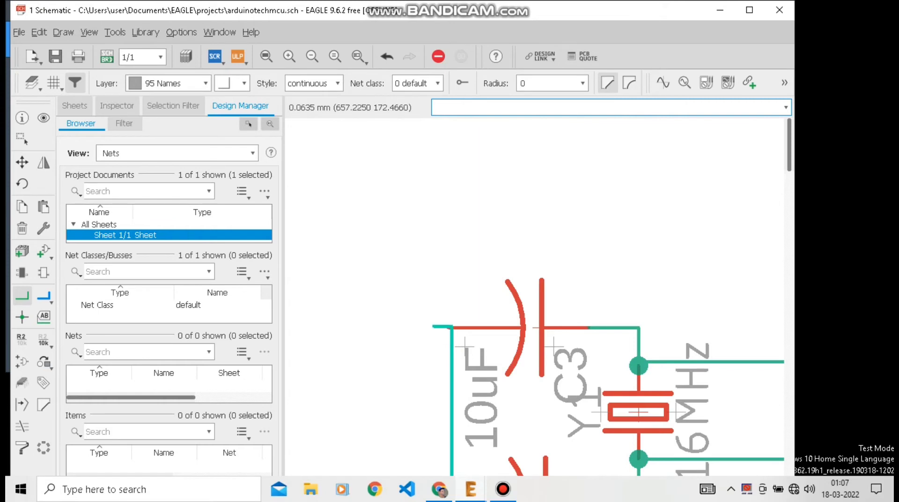
{"action": "scroll", "coordinate": [465, 346], "scroll_direction": "up", "scroll_amount": 4}
{"action": "scroll", "coordinate": [500, 383], "scroll_direction": "down", "scroll_amount": 5}
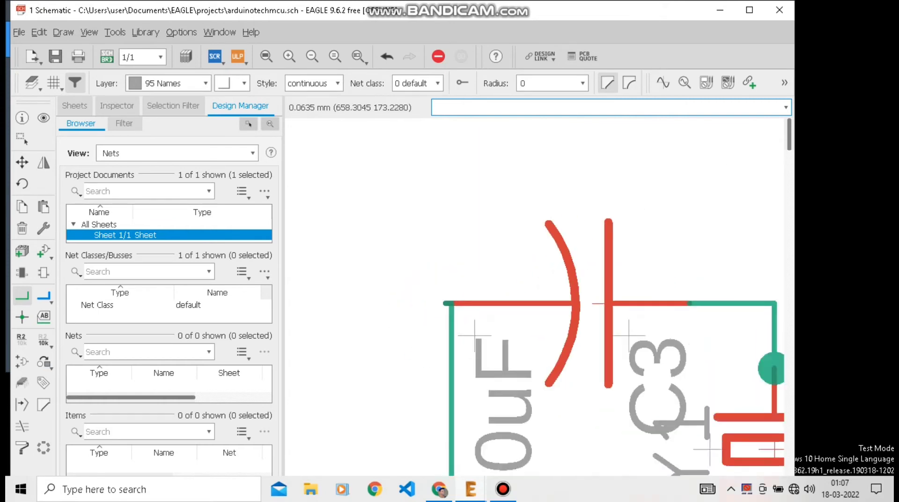
{"action": "scroll", "coordinate": [454, 350], "scroll_direction": "up", "scroll_amount": 4}
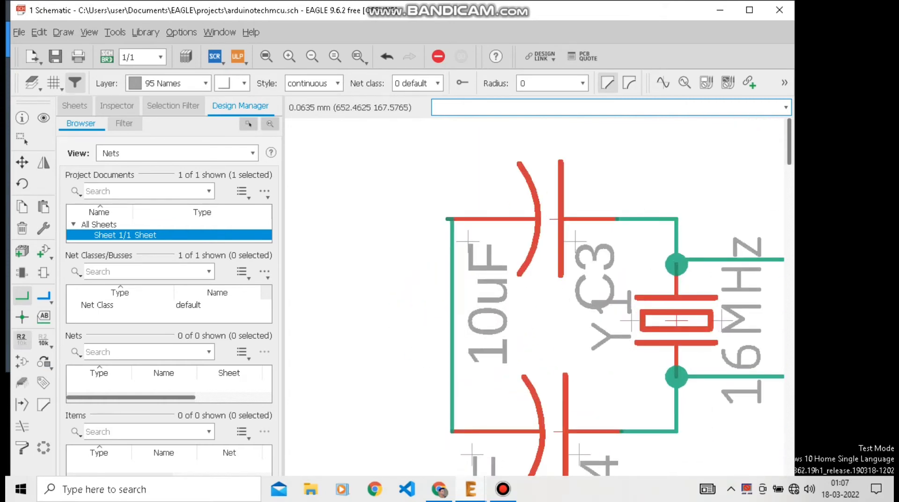
{"action": "scroll", "coordinate": [379, 357], "scroll_direction": "down", "scroll_amount": 3}
{"action": "scroll", "coordinate": [491, 379], "scroll_direction": "down", "scroll_amount": 7}
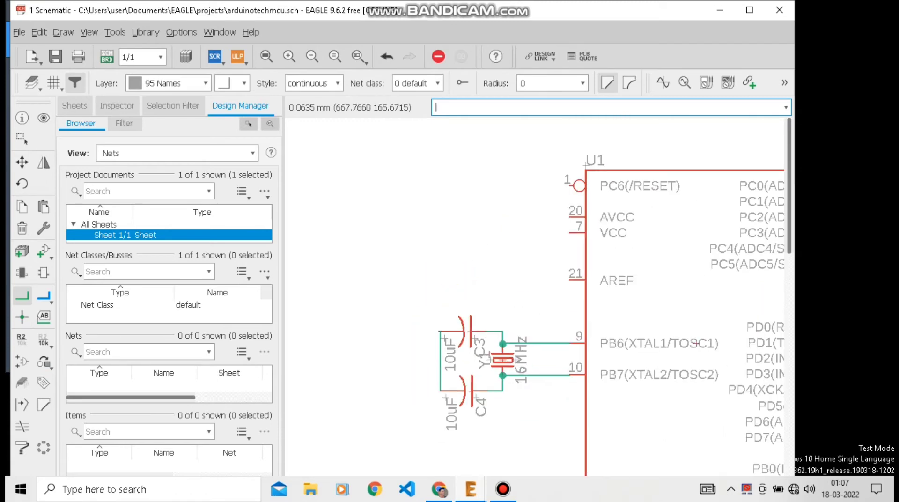
- Copy the GND symbol from the power supply circuit and place the copy just left of capacitor C4
{"action": "scroll", "coordinate": [478, 213], "scroll_direction": "up", "scroll_amount": 4}
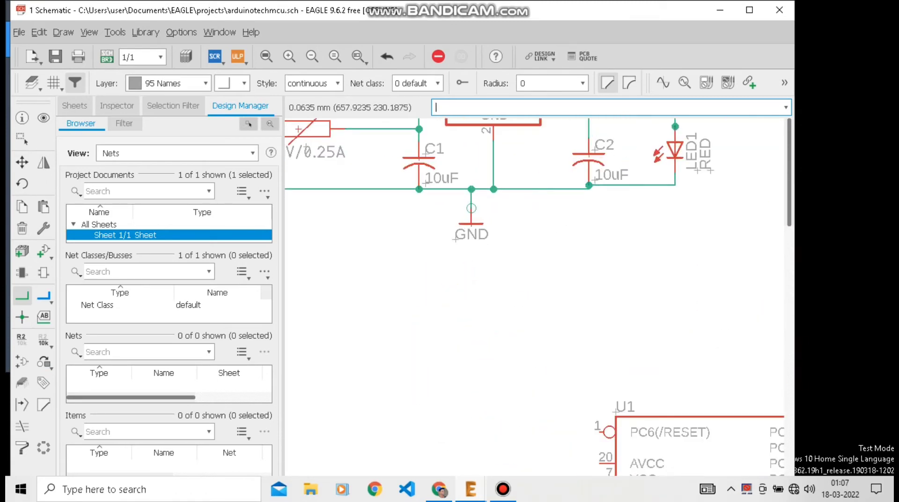
{"action": "right_click", "coordinate": [471, 208]}
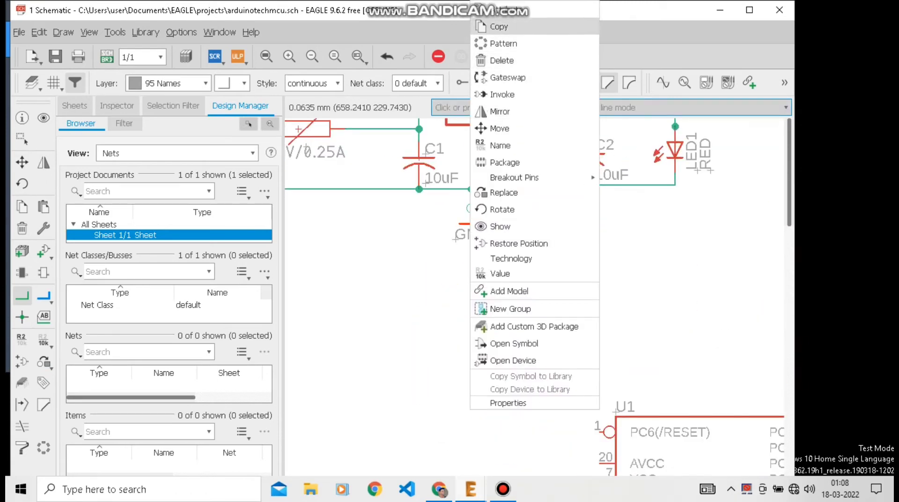
{"action": "left_click", "coordinate": [496, 26]}
{"action": "scroll", "coordinate": [527, 178], "scroll_direction": "down", "scroll_amount": 3}
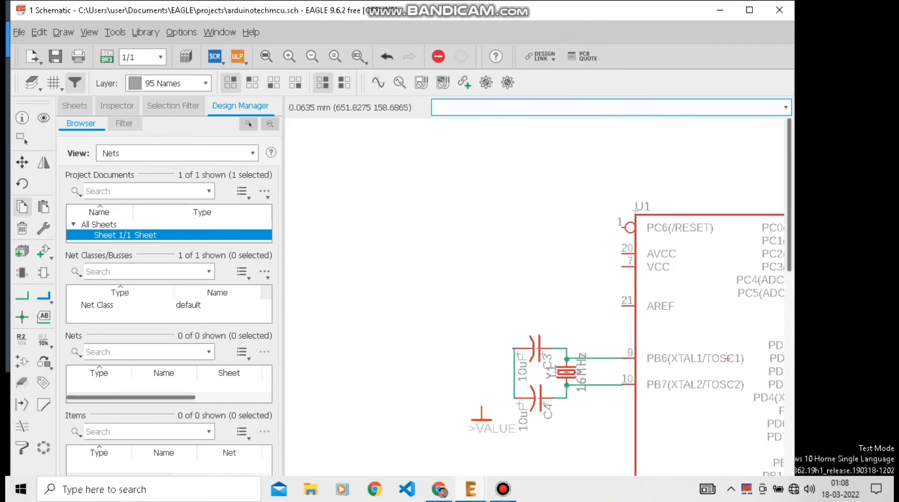
{"action": "scroll", "coordinate": [482, 407], "scroll_direction": "up", "scroll_amount": 2}
{"action": "scroll", "coordinate": [482, 403], "scroll_direction": "up", "scroll_amount": 2}
{"action": "left_click", "coordinate": [480, 391]}
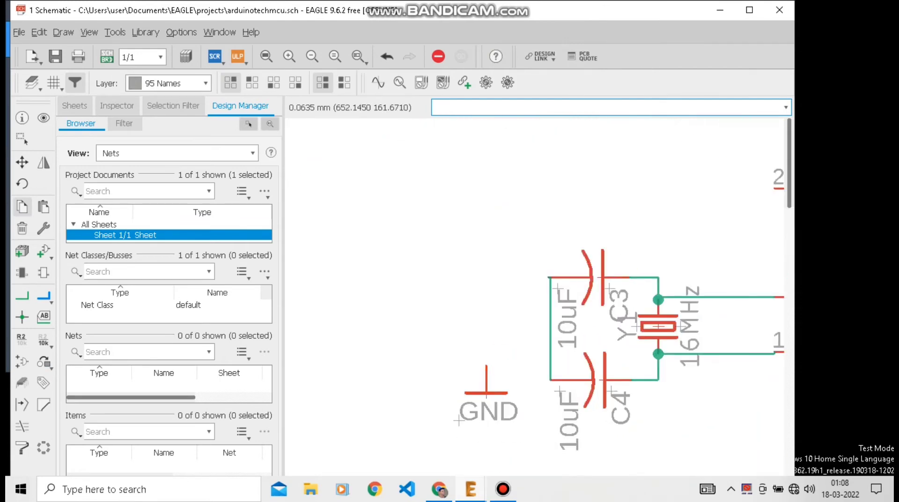
- Wire the copied GND symbol to the vertical net joining capacitors C3 and C4
{"action": "left_click", "coordinate": [22, 295]}
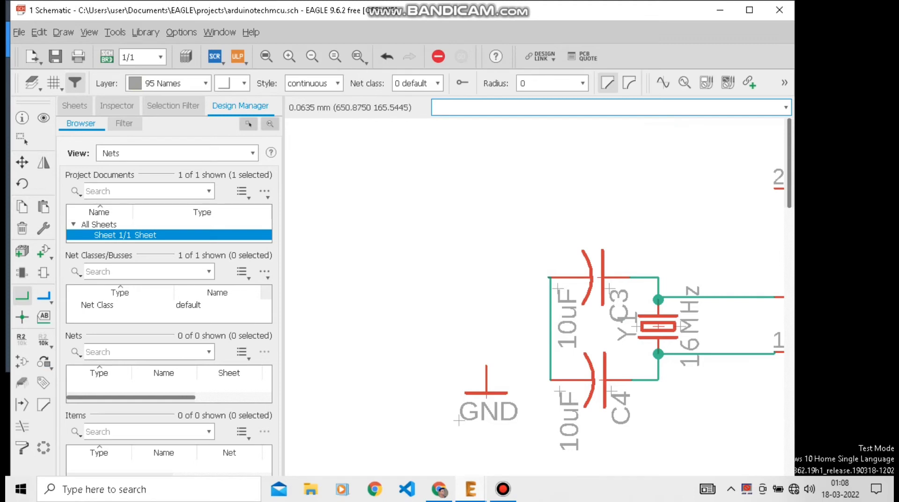
{"action": "left_click", "coordinate": [486, 365]}
{"action": "scroll", "coordinate": [545, 344], "scroll_direction": "up", "scroll_amount": 4}
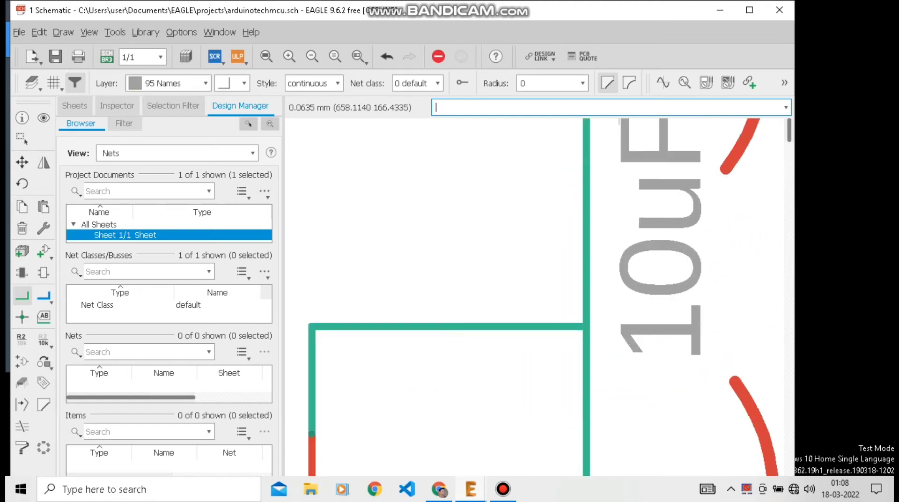
{"action": "scroll", "coordinate": [585, 327], "scroll_direction": "down", "scroll_amount": 4}
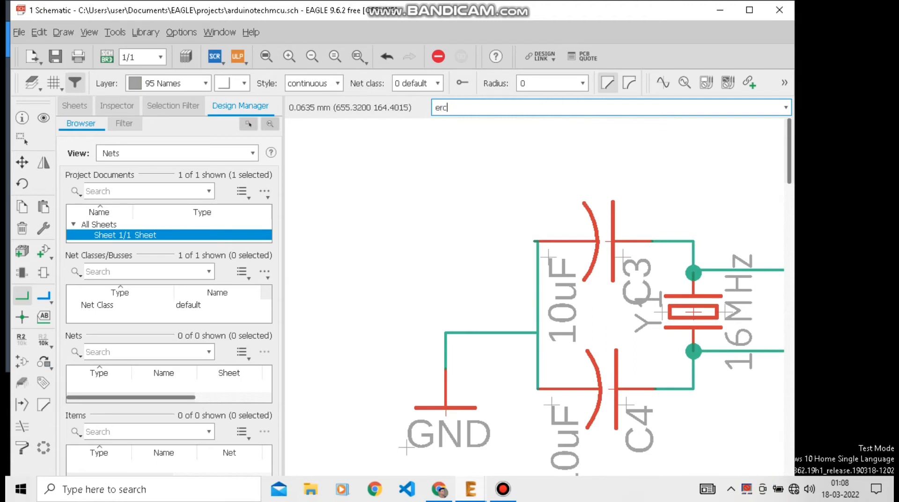
- Run the electrical rule check (ERC) and locate its warning on the schematic around the crystal's ground wiring
{"action": "key", "text": "Return"}
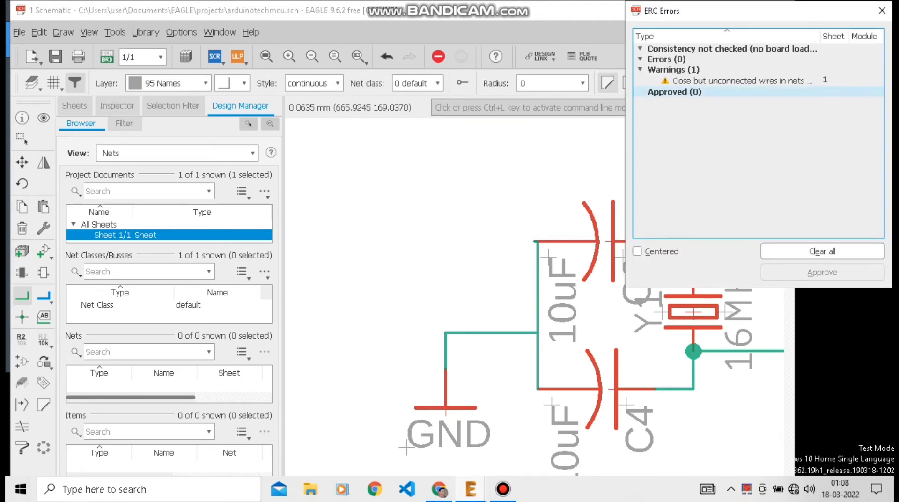
{"action": "left_click", "coordinate": [741, 80]}
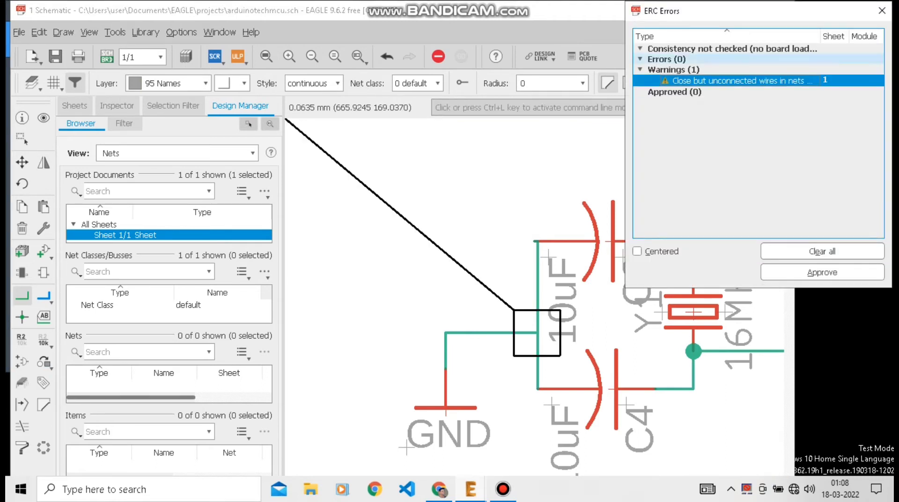
{"action": "left_click", "coordinate": [881, 10]}
{"action": "scroll", "coordinate": [525, 338], "scroll_direction": "up", "scroll_amount": 2}
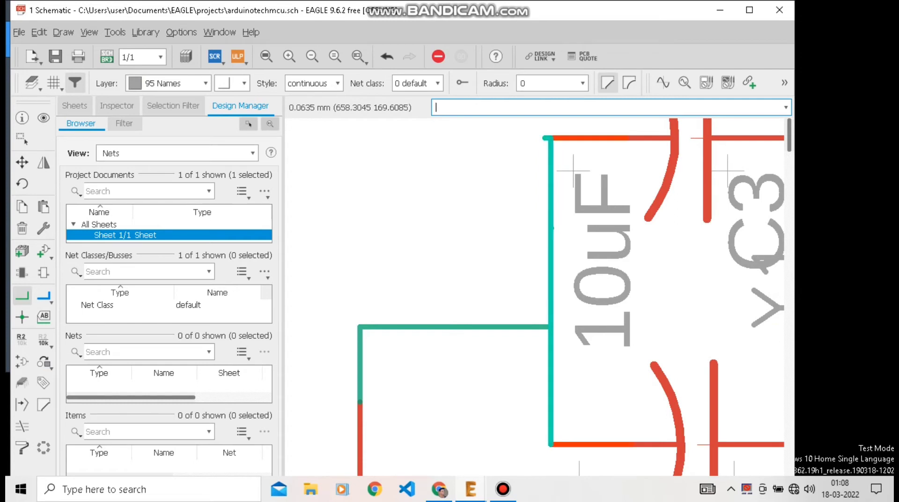
- Replace the net joining C3 and C4 with a separate net from each capacitor to the horizontal GND wire
{"action": "left_click", "coordinate": [22, 228]}
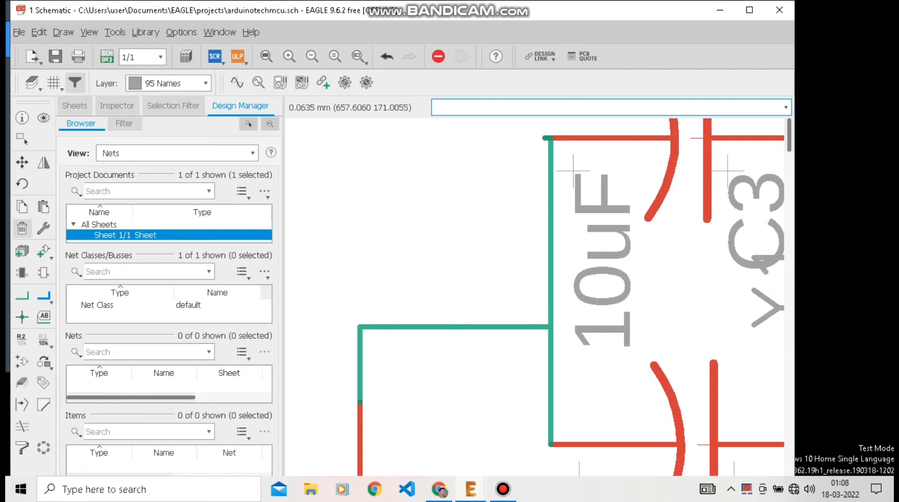
{"action": "left_click", "coordinate": [550, 305]}
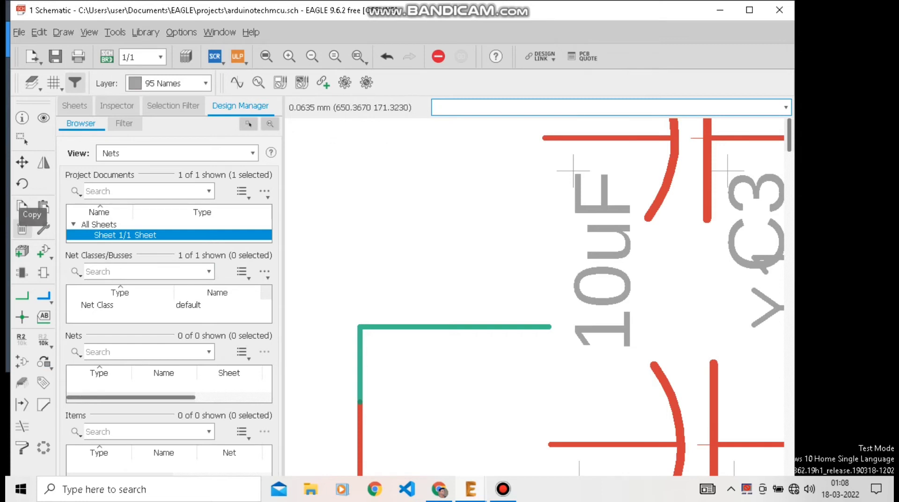
{"action": "left_click", "coordinate": [22, 295]}
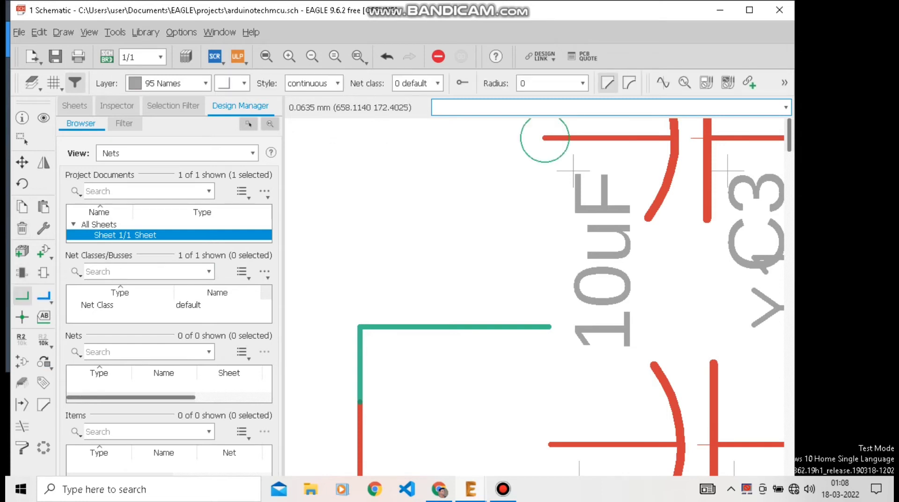
{"action": "left_click", "coordinate": [544, 137]}
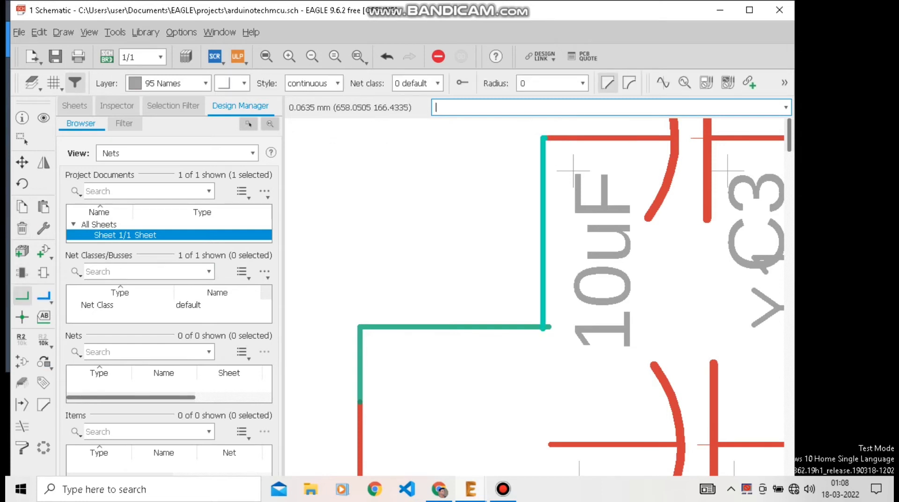
{"action": "left_click", "coordinate": [543, 326]}
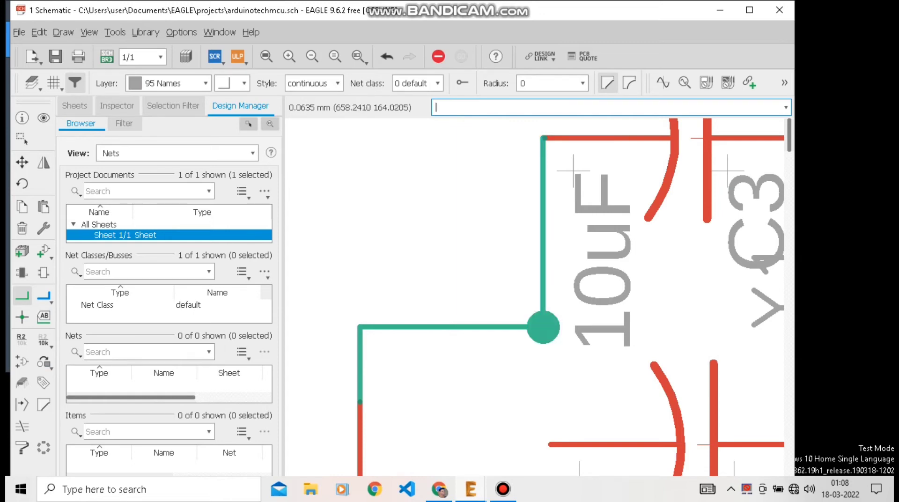
{"action": "left_click", "coordinate": [549, 443]}
{"action": "left_click", "coordinate": [540, 326]}
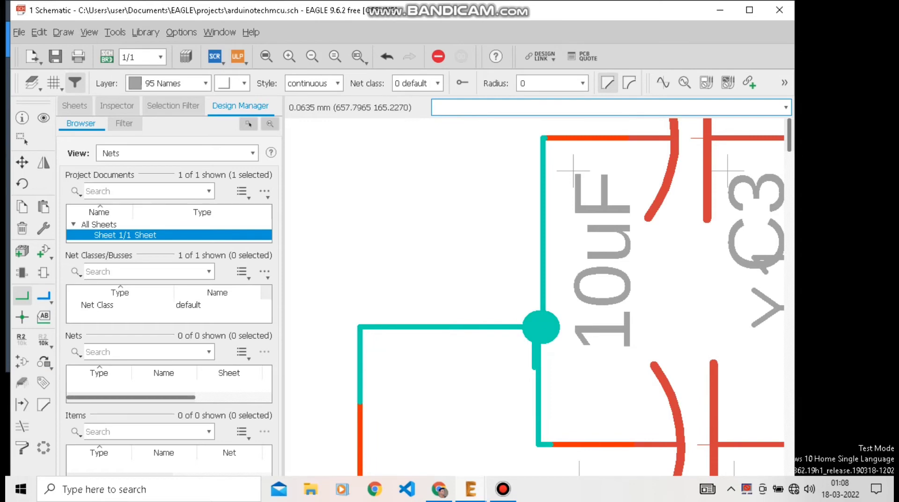
- Rerun the electrical rule check on the rewired ground connection and review its list of warnings
{"action": "type", "text": "er"}
{"action": "key", "text": "Return"}
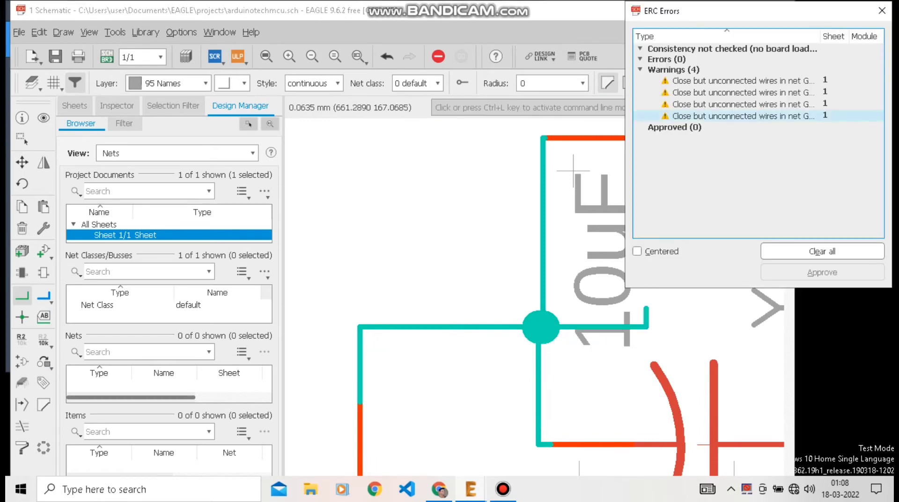
{"action": "left_click", "coordinate": [881, 10]}
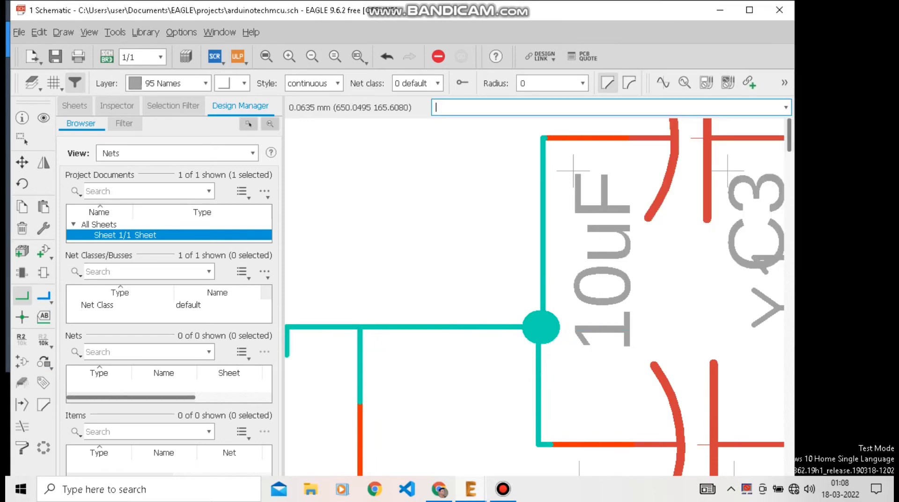
- Delete the nets from C3 and C4, their leftover stubs and the horizontal wire to the GND symbol
{"action": "left_click", "coordinate": [22, 228]}
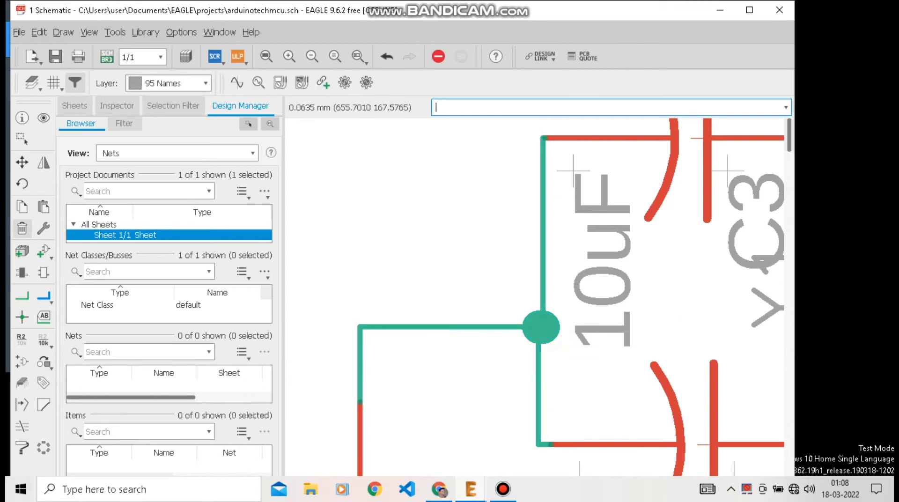
{"action": "left_click", "coordinate": [543, 225]}
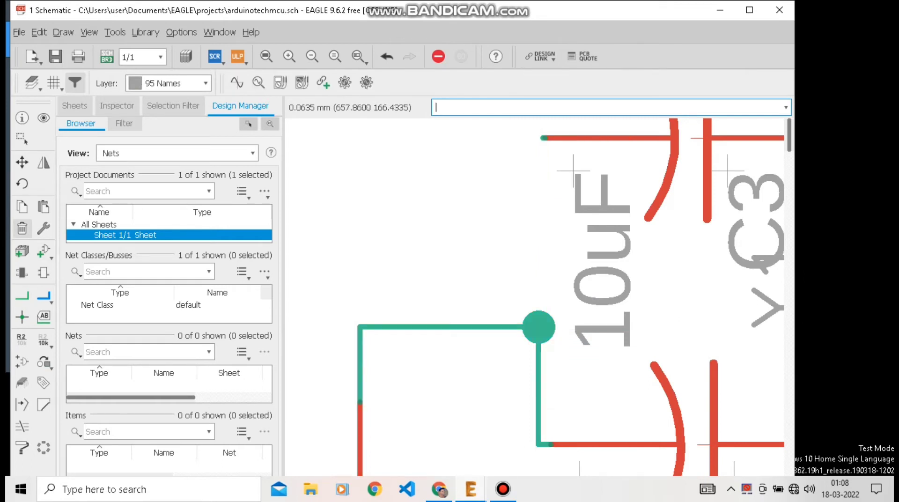
{"action": "left_click", "coordinate": [539, 327]}
{"action": "left_click", "coordinate": [539, 330]}
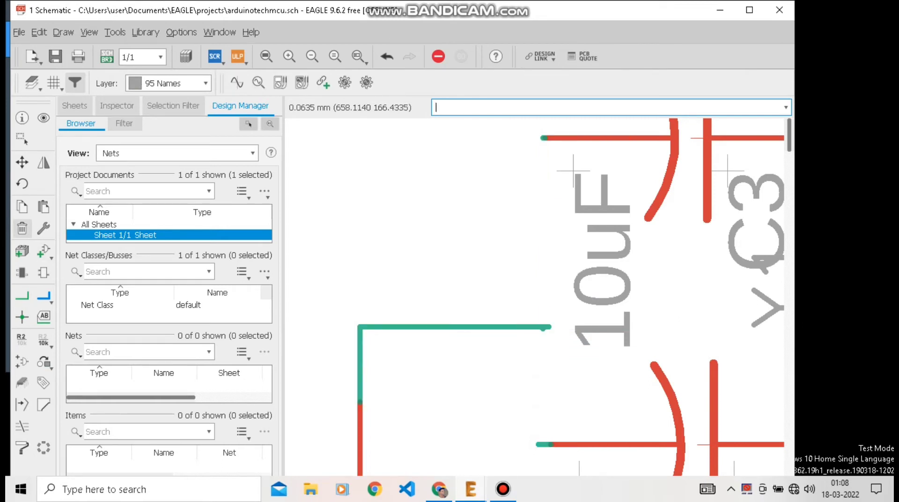
{"action": "left_click", "coordinate": [538, 327]}
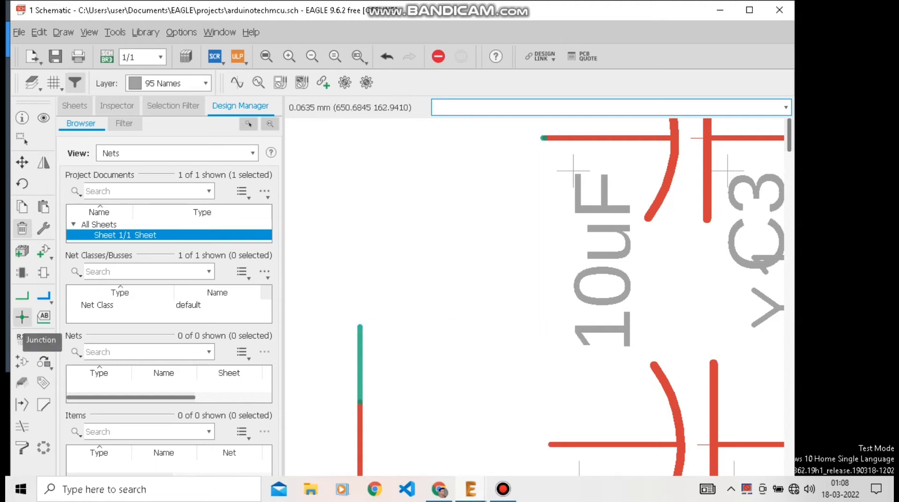
{"action": "left_click", "coordinate": [22, 295]}
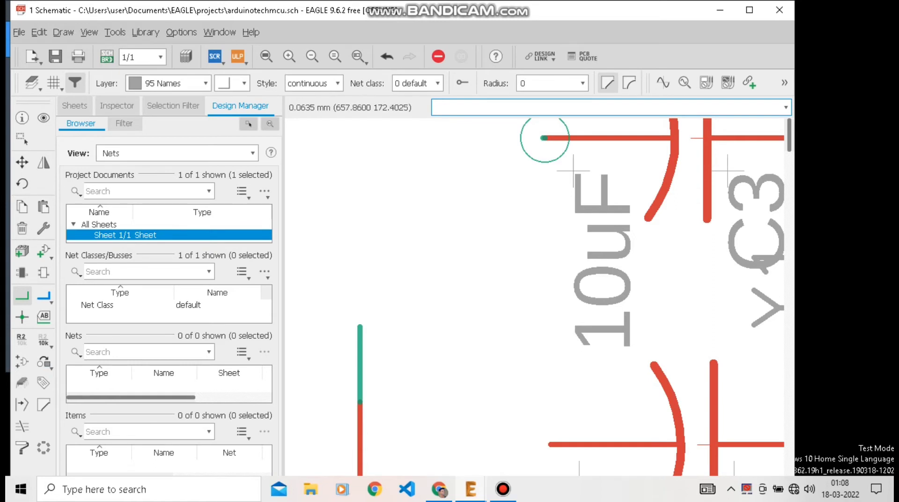
{"action": "left_click", "coordinate": [22, 228]}
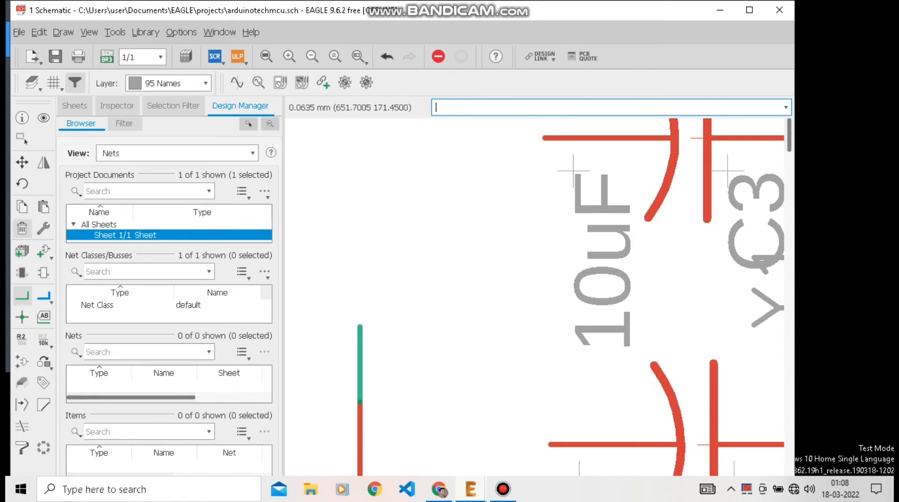
- Draw a net from the free terminal of capacitor C3 down to the free terminal of C4
{"action": "left_click", "coordinate": [22, 295]}
{"action": "left_click", "coordinate": [544, 138]}
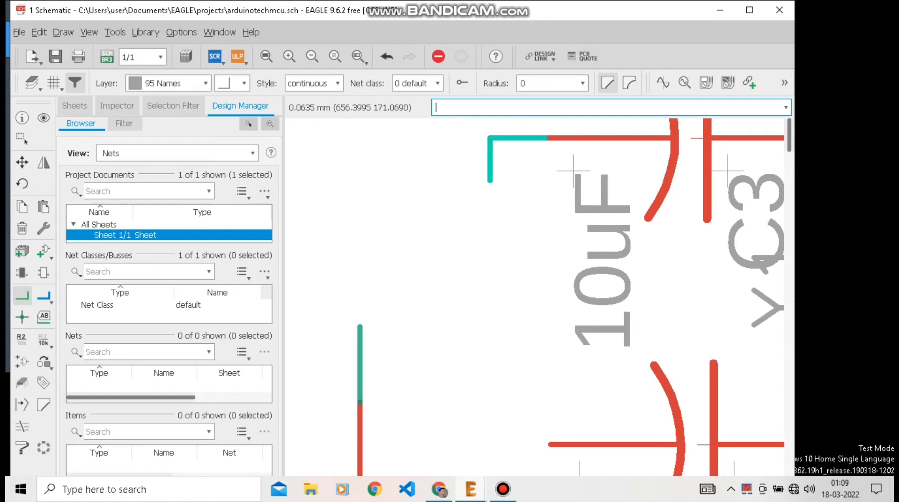
{"action": "left_click", "coordinate": [546, 444]}
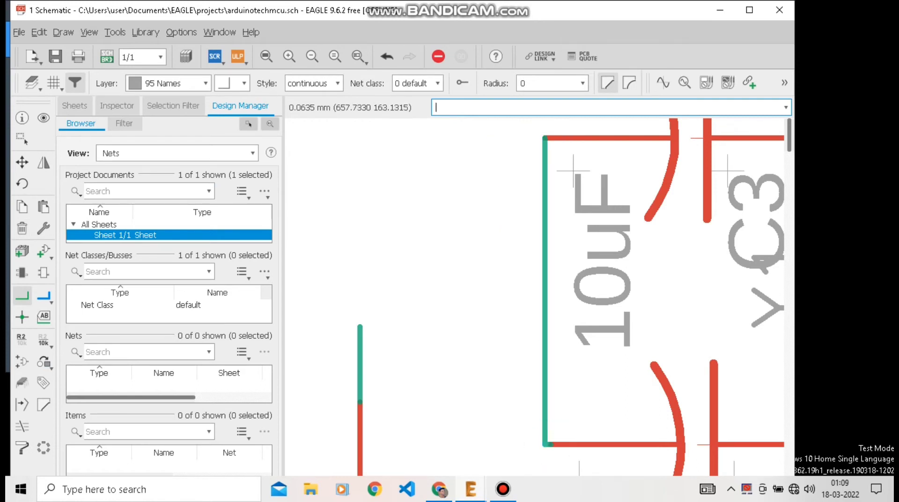
- Wire the GND symbol's pin horizontally to the net joining C3 and C4, merging that net into GND
{"action": "left_click", "coordinate": [360, 401]}
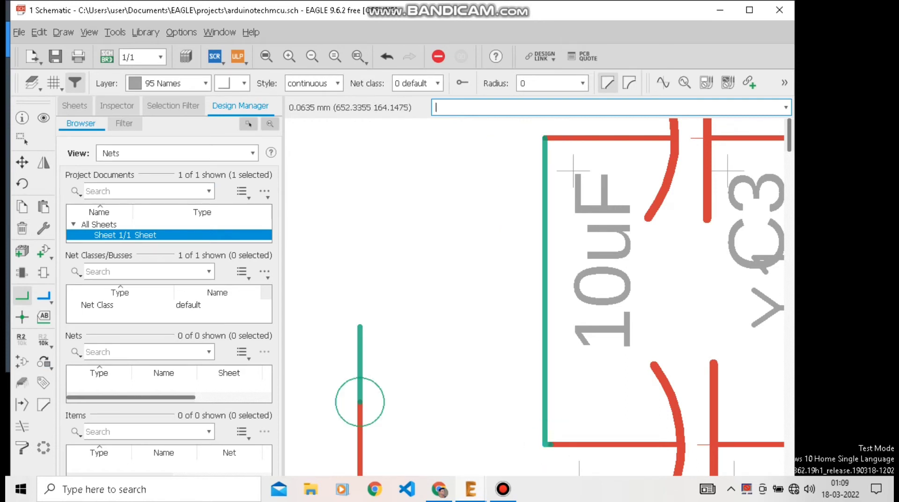
{"action": "left_click", "coordinate": [550, 444]}
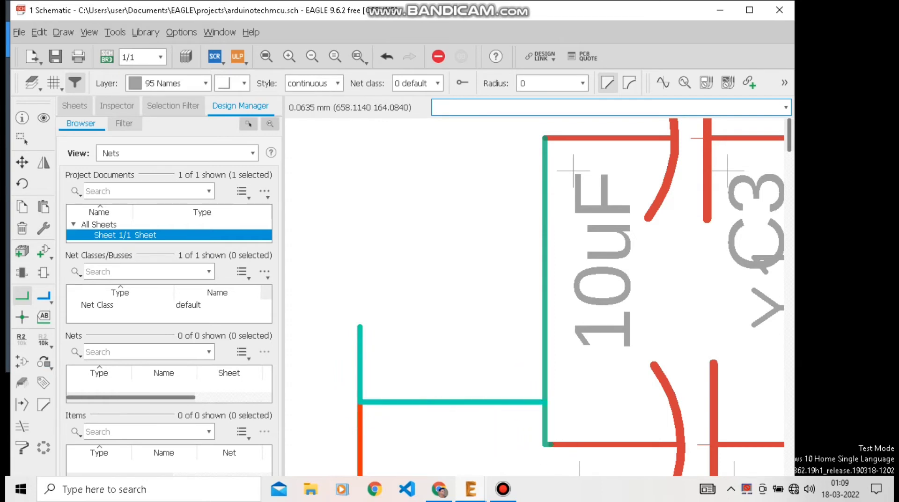
{"action": "left_click", "coordinate": [544, 402]}
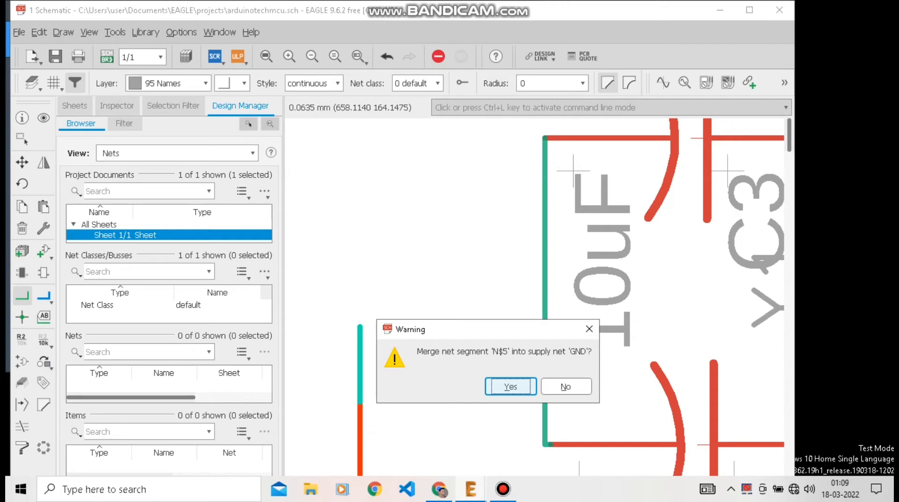
{"action": "left_click", "coordinate": [511, 386]}
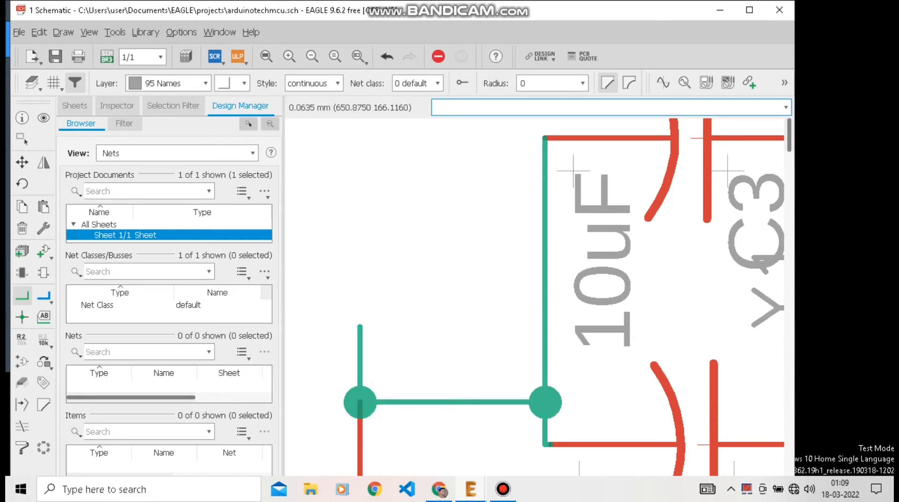
- Delete the leftover vertical net stub above the GND symbol's pin
{"action": "left_click", "coordinate": [22, 228]}
{"action": "left_click", "coordinate": [359, 363]}
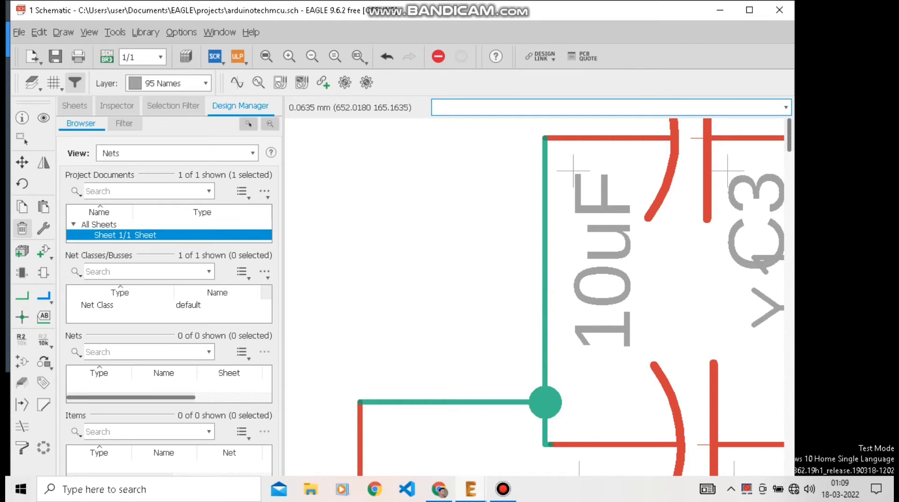
{"action": "scroll", "coordinate": [424, 263], "scroll_direction": "down", "scroll_amount": 5}
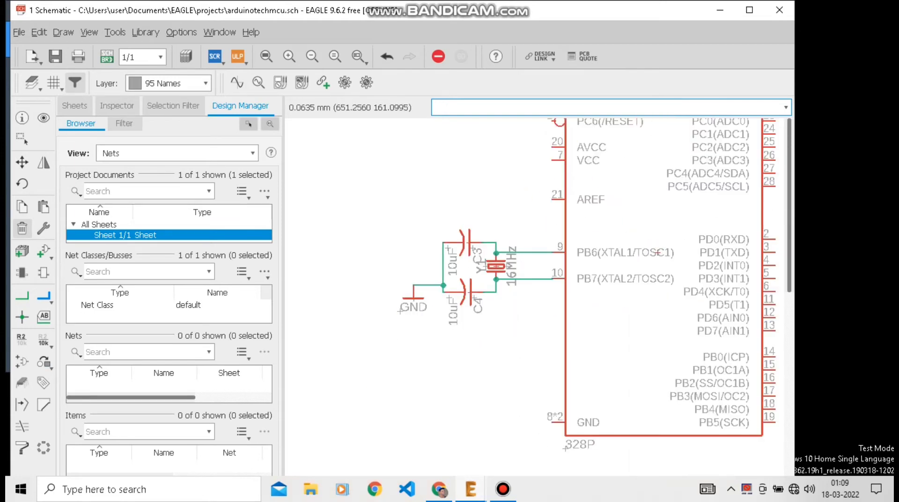
{"action": "mouse_move", "coordinate": [502, 488]}
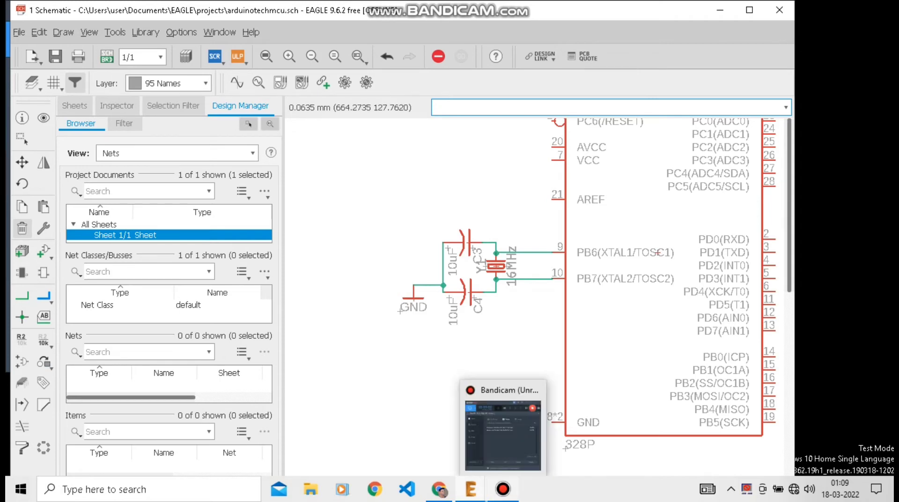
{"action": "left_click", "coordinate": [502, 428]}
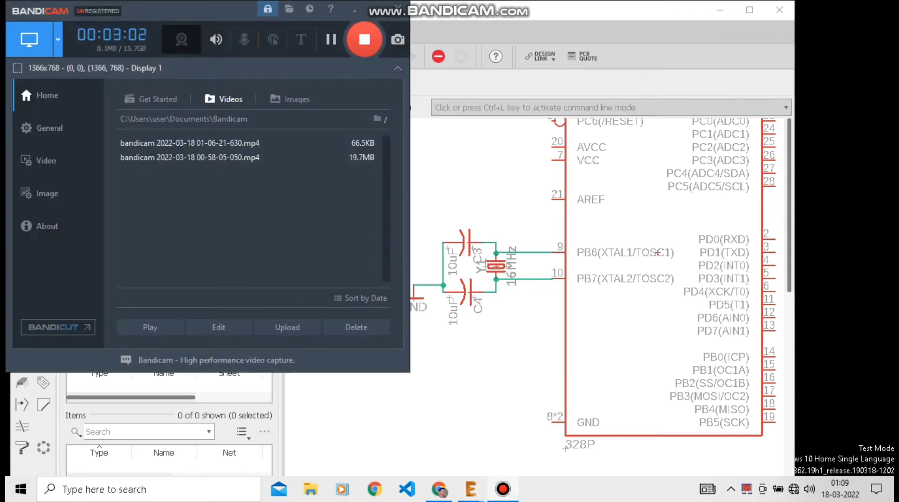
{"action": "left_click", "coordinate": [355, 9]}
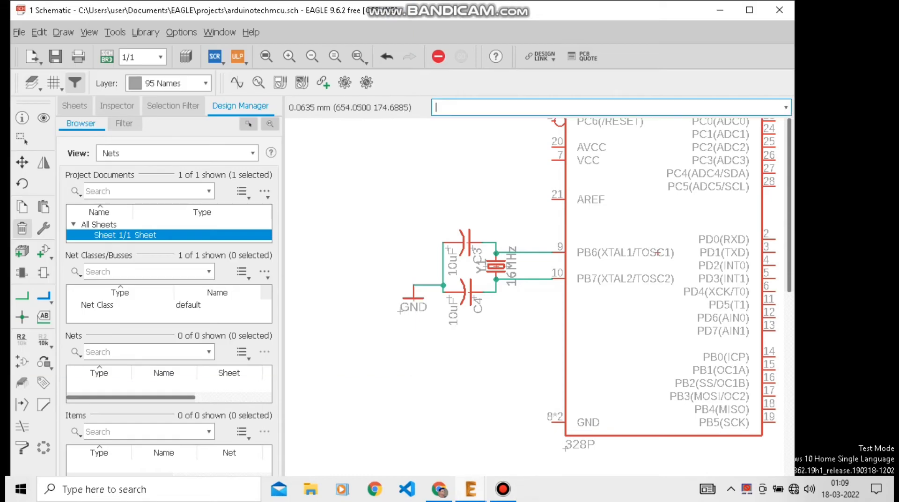
- Draw a short horizontal net outward from U1's pin 23 (PC0) and copy it onto pin 24 (PC1)
{"action": "scroll", "coordinate": [420, 320], "scroll_direction": "down", "scroll_amount": 2}
{"action": "scroll", "coordinate": [586, 273], "scroll_direction": "up", "scroll_amount": 3}
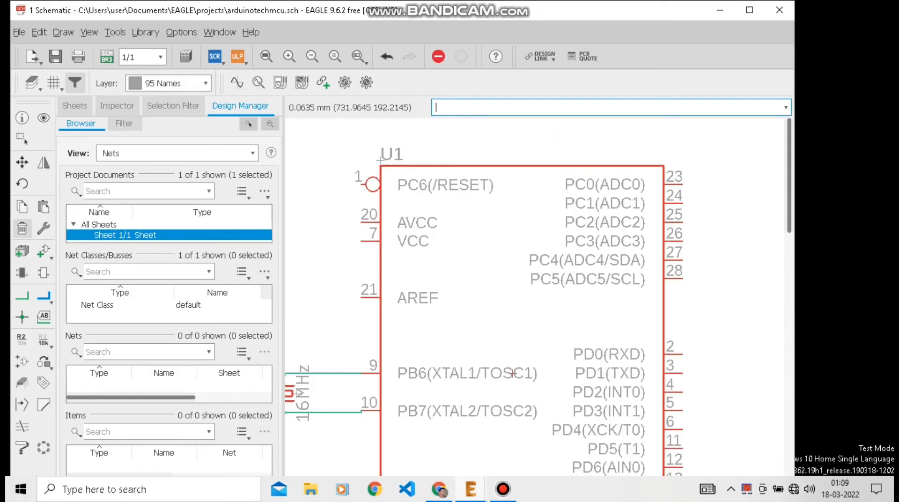
{"action": "left_click", "coordinate": [22, 295]}
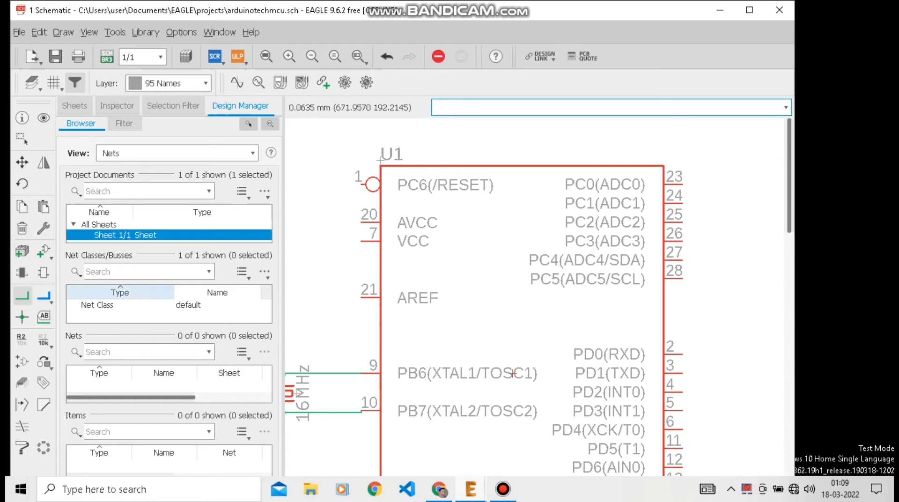
{"action": "scroll", "coordinate": [699, 166], "scroll_direction": "up", "scroll_amount": 4}
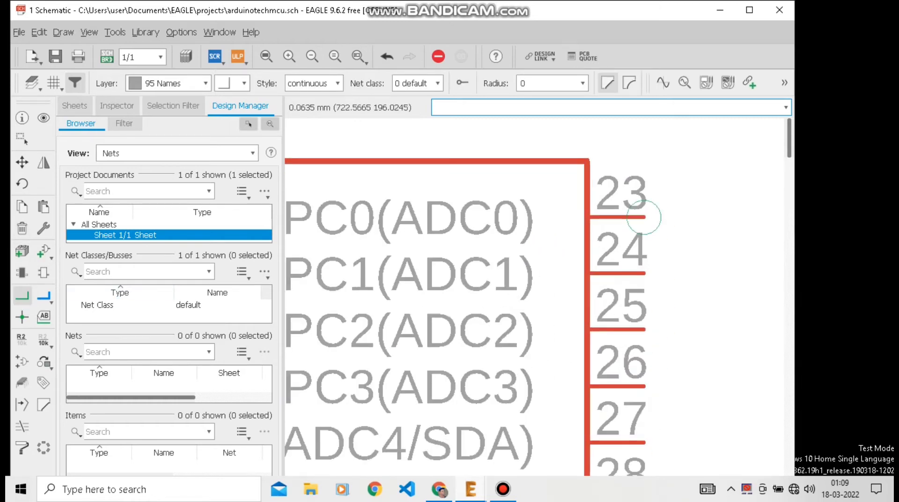
{"action": "left_click", "coordinate": [644, 216]}
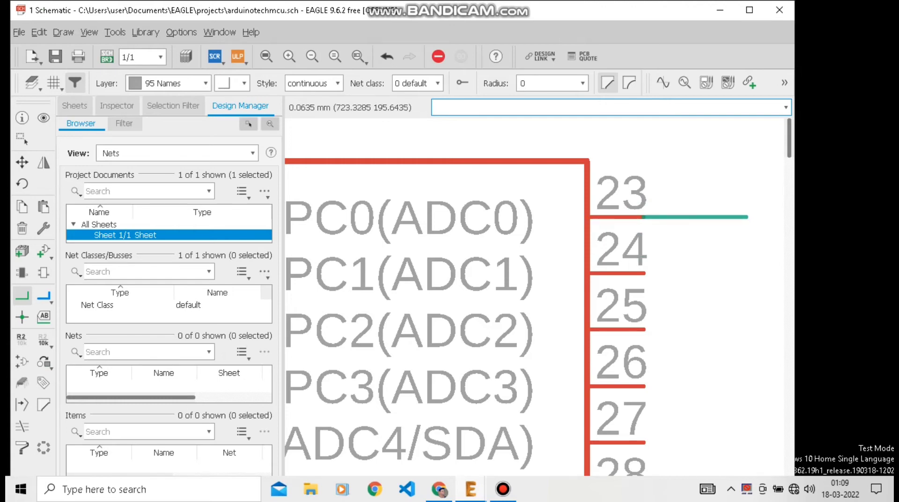
{"action": "right_click", "coordinate": [668, 217]}
{"action": "left_click", "coordinate": [693, 243]}
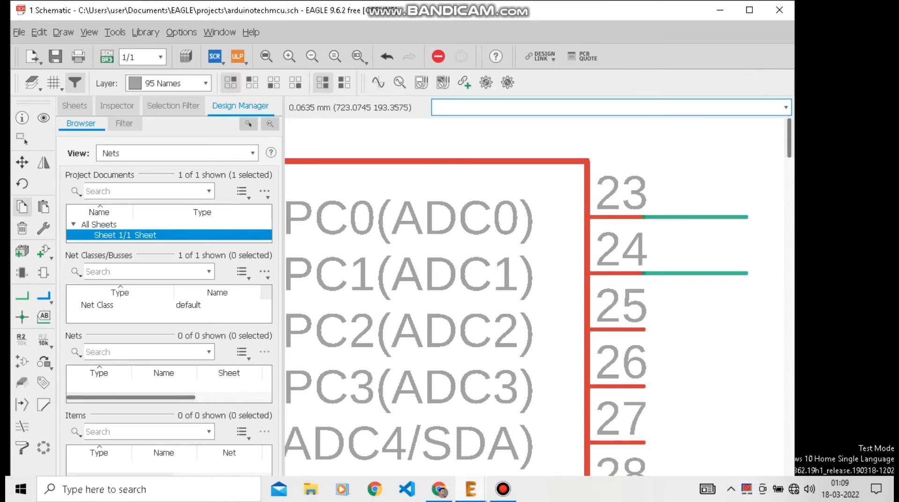
{"action": "right_click", "coordinate": [662, 274]}
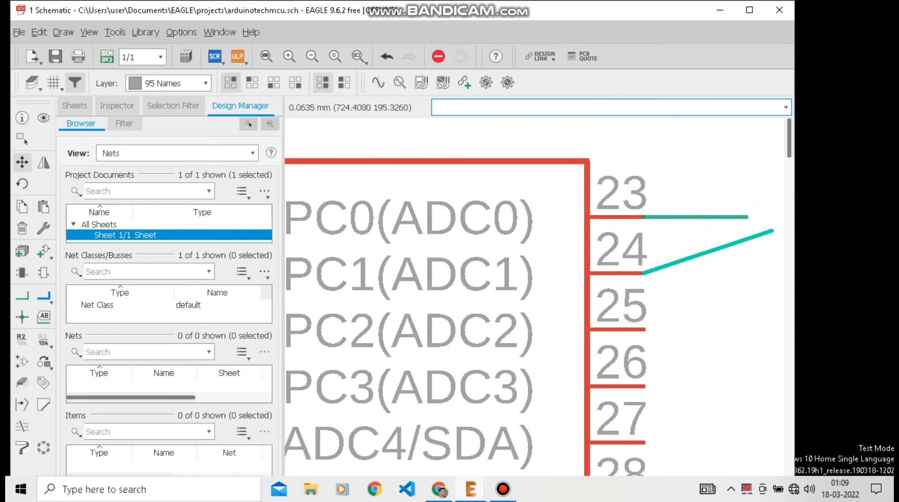
{"action": "left_click", "coordinate": [748, 272]}
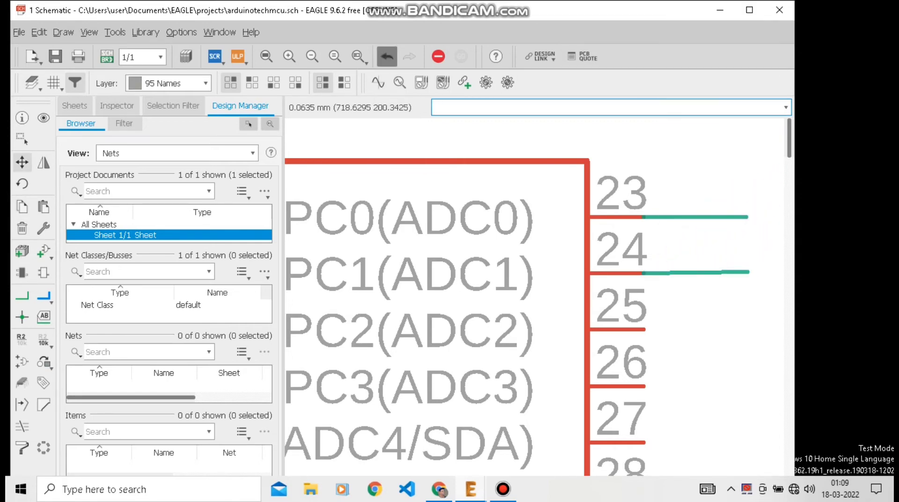
{"action": "key", "text": "ctrl+z"}
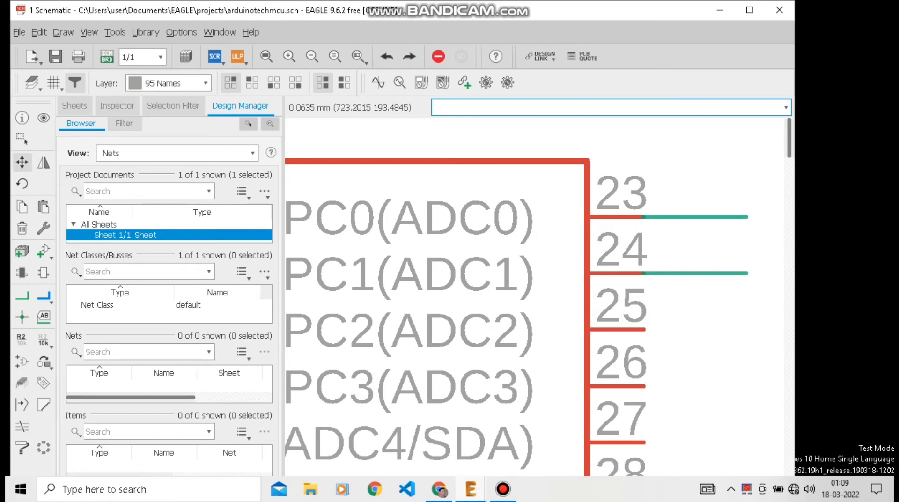
- Copy the horizontal net stub onto U1's pins 25 (PC2), 26 (PC3) and 27 (PC4)
{"action": "right_click", "coordinate": [661, 271]}
{"action": "left_click", "coordinate": [678, 31]}
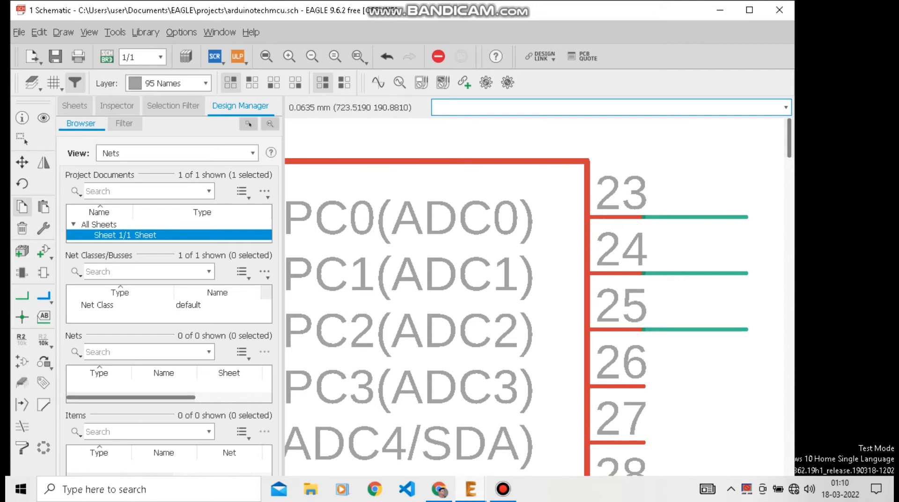
{"action": "right_click", "coordinate": [669, 329]}
{"action": "left_click", "coordinate": [693, 88]}
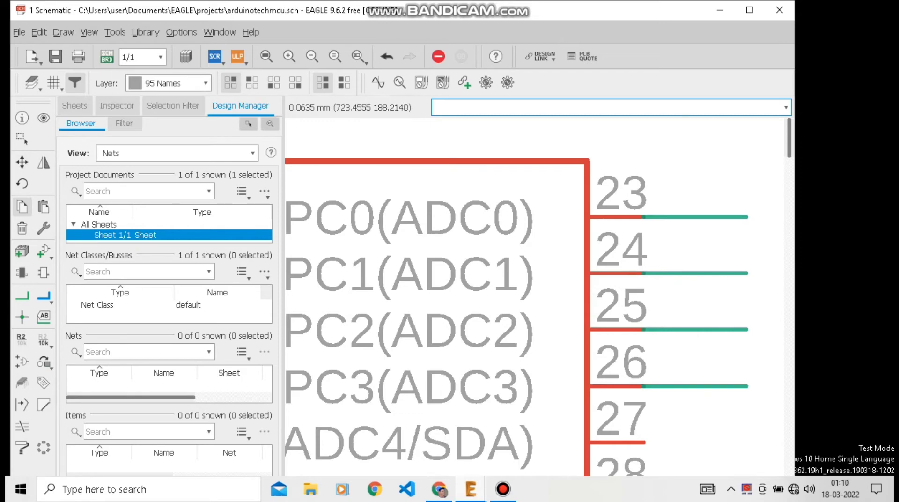
{"action": "right_click", "coordinate": [668, 385]}
{"action": "left_click", "coordinate": [698, 143]}
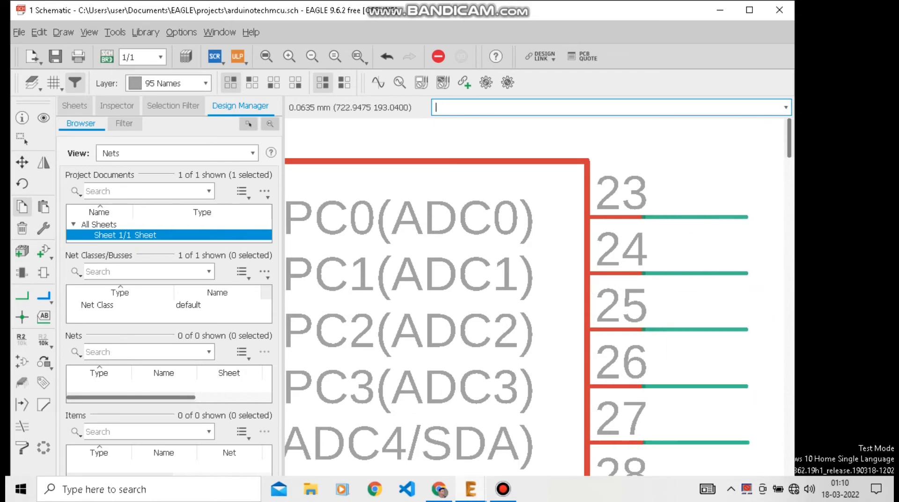
- Copy the net stub from pin 27 onto pin 28 (PC5), lining it up with the pin
{"action": "scroll", "coordinate": [655, 254], "scroll_direction": "down", "scroll_amount": 3}
{"action": "scroll", "coordinate": [659, 367], "scroll_direction": "up", "scroll_amount": 4}
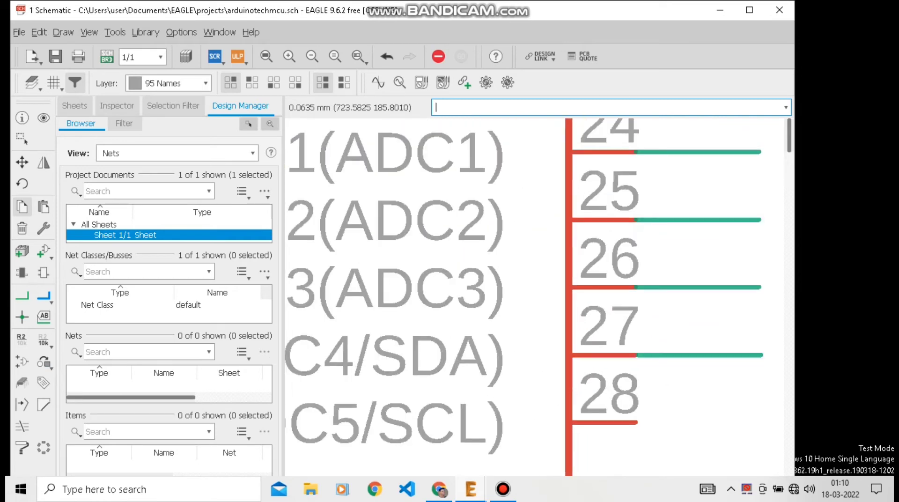
{"action": "right_click", "coordinate": [668, 355]}
{"action": "left_click", "coordinate": [698, 112]}
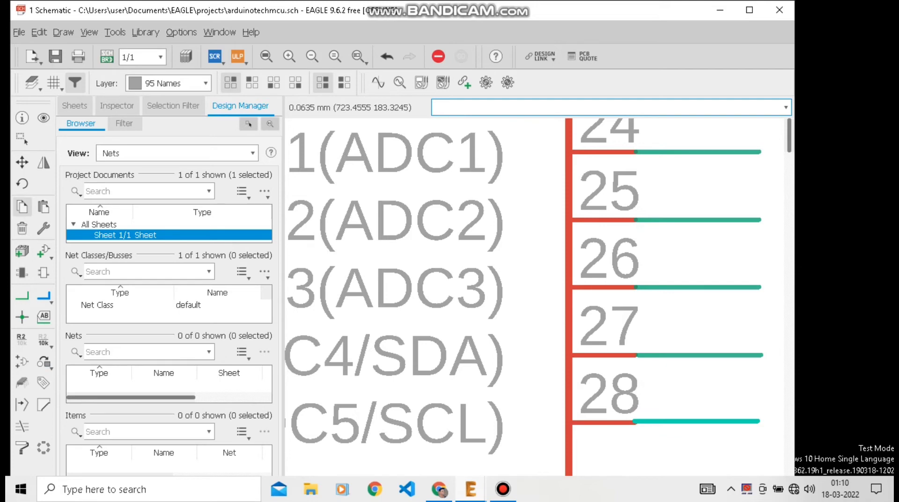
{"action": "scroll", "coordinate": [655, 424], "scroll_direction": "up", "scroll_amount": 2}
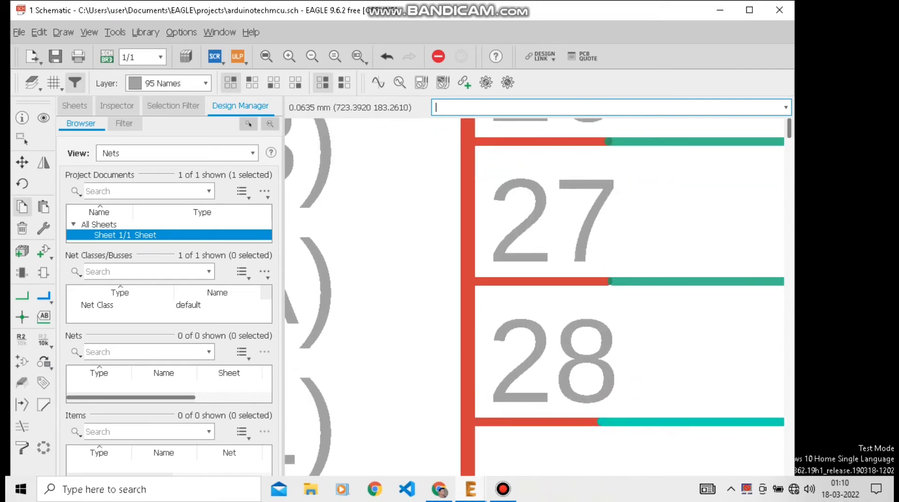
{"action": "scroll", "coordinate": [627, 336], "scroll_direction": "down", "scroll_amount": 6}
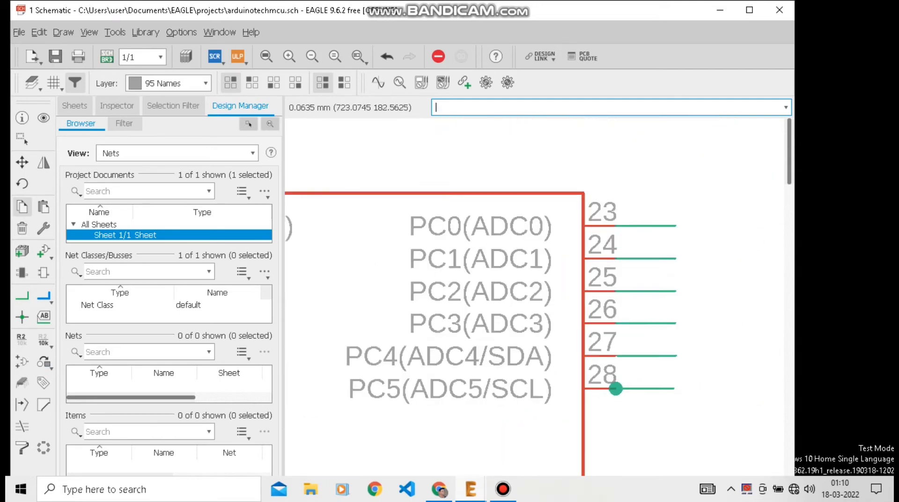
- Copy the net stub from pin 28 down onto U1's pin 2 (PD0), aligned with the pin
{"action": "scroll", "coordinate": [623, 236], "scroll_direction": "down", "scroll_amount": 4}
{"action": "scroll", "coordinate": [648, 374], "scroll_direction": "up", "scroll_amount": 5}
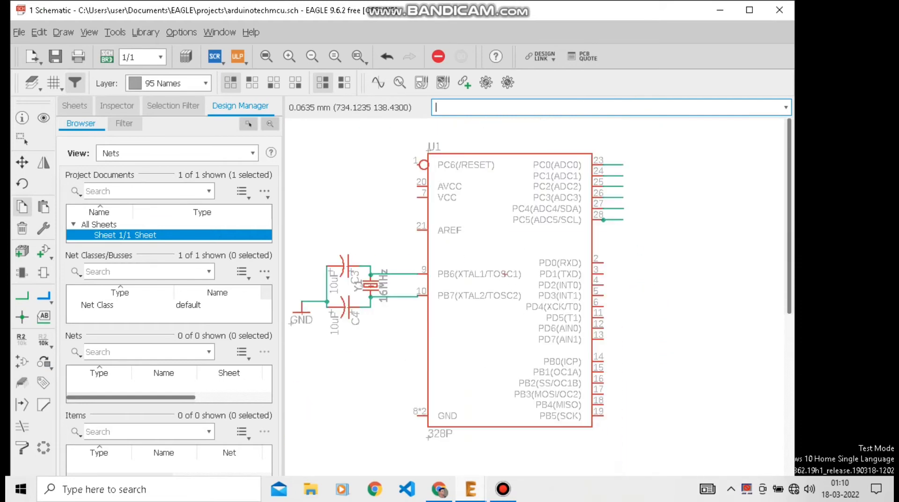
{"action": "scroll", "coordinate": [626, 387], "scroll_direction": "down", "scroll_amount": 2}
{"action": "scroll", "coordinate": [601, 178], "scroll_direction": "up", "scroll_amount": 3}
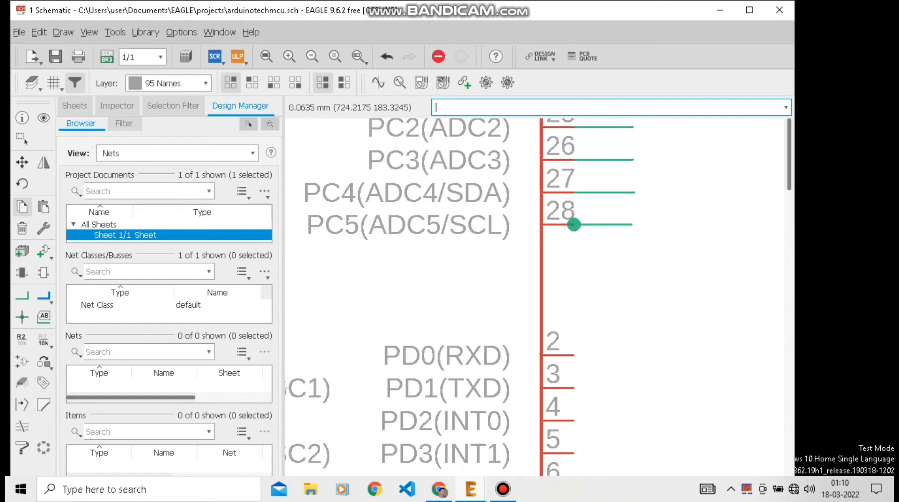
{"action": "right_click", "coordinate": [596, 226]}
{"action": "left_click", "coordinate": [620, 253]}
{"action": "scroll", "coordinate": [592, 356], "scroll_direction": "up", "scroll_amount": 8}
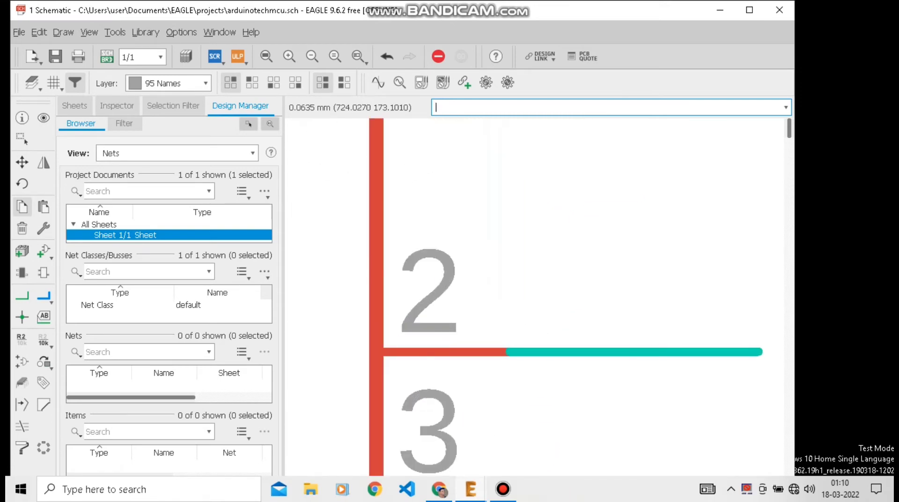
{"action": "left_click", "coordinate": [517, 351]}
- Copy the net stub from pin 2 onto pin 3 (PD1)
{"action": "scroll", "coordinate": [632, 304], "scroll_direction": "down", "scroll_amount": 4}
{"action": "scroll", "coordinate": [656, 412], "scroll_direction": "up", "scroll_amount": 3}
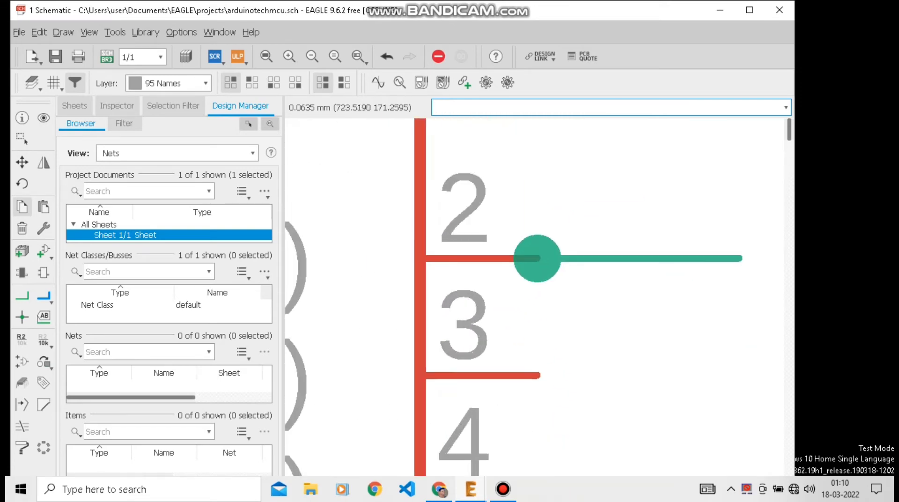
{"action": "right_click", "coordinate": [580, 258]}
{"action": "left_click", "coordinate": [609, 26]}
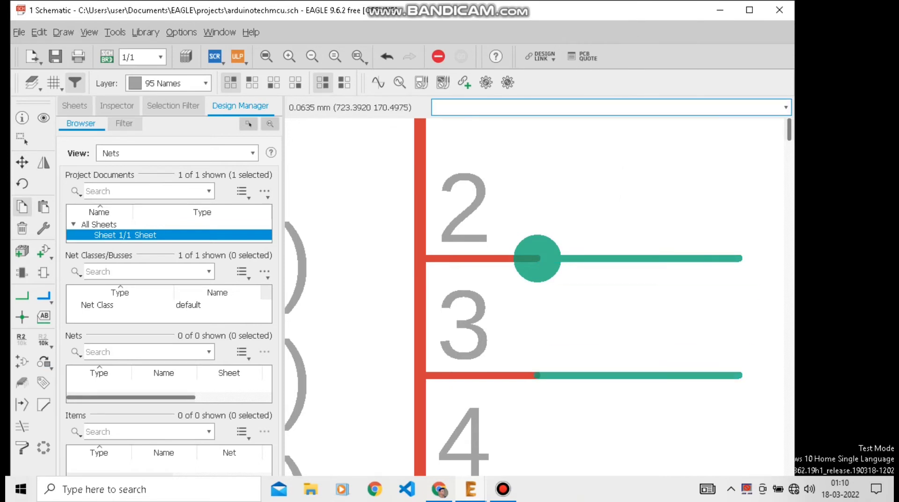
{"action": "scroll", "coordinate": [599, 330], "scroll_direction": "down", "scroll_amount": 2}
{"action": "scroll", "coordinate": [585, 448], "scroll_direction": "up", "scroll_amount": 1}
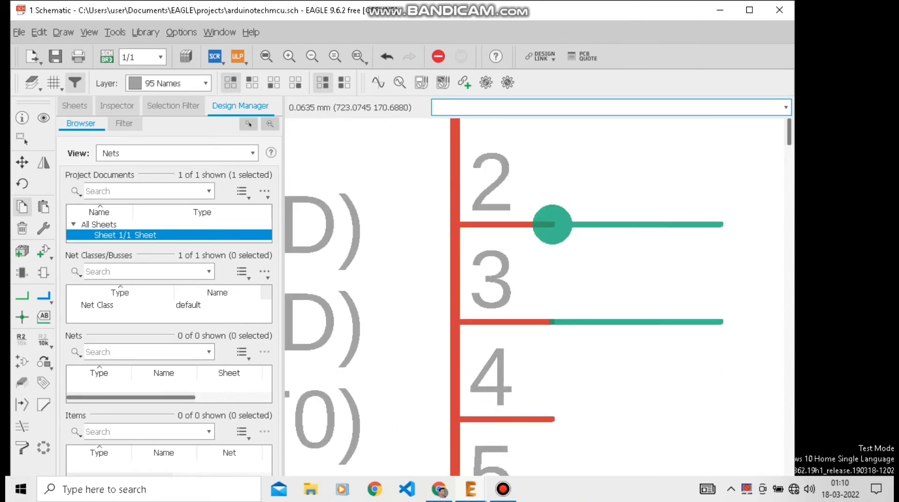
{"action": "right_click", "coordinate": [577, 220]}
{"action": "left_click", "coordinate": [609, 371]}
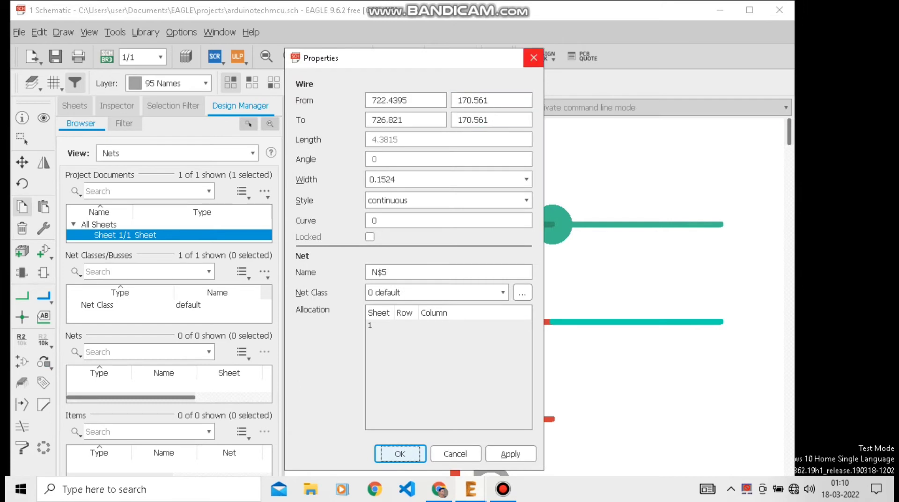
{"action": "left_click", "coordinate": [533, 58]}
- Copy the net stub from pin 2 onto pin 4 (PD2), and the one from pin 4 onto pin 5 (PD3)
{"action": "right_click", "coordinate": [597, 224]}
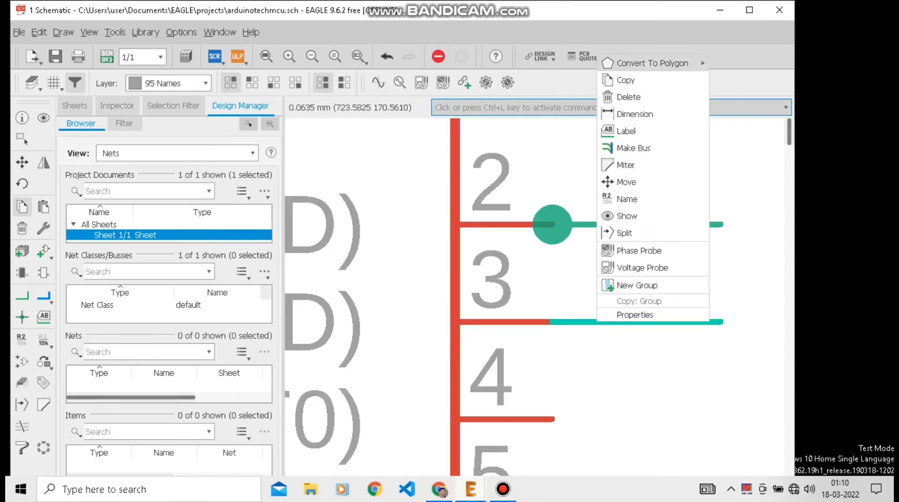
{"action": "left_click", "coordinate": [617, 79]}
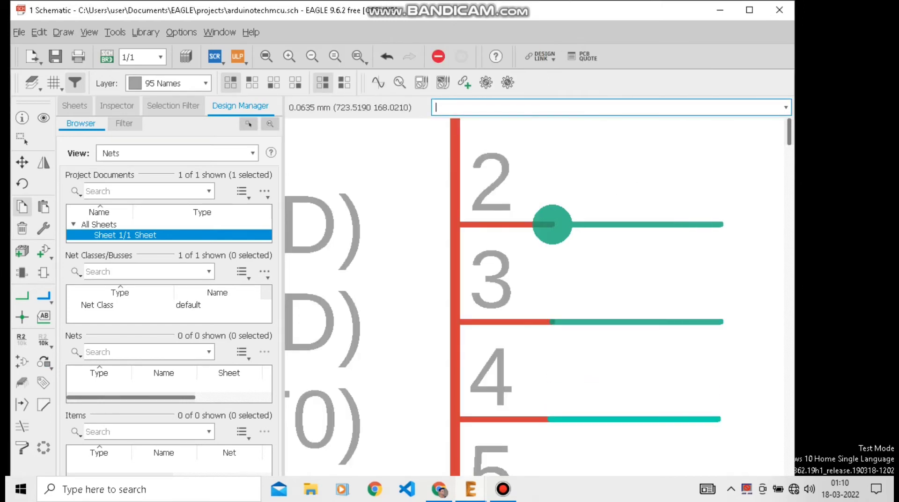
{"action": "left_click", "coordinate": [592, 418]}
{"action": "scroll", "coordinate": [591, 287], "scroll_direction": "down", "scroll_amount": 5}
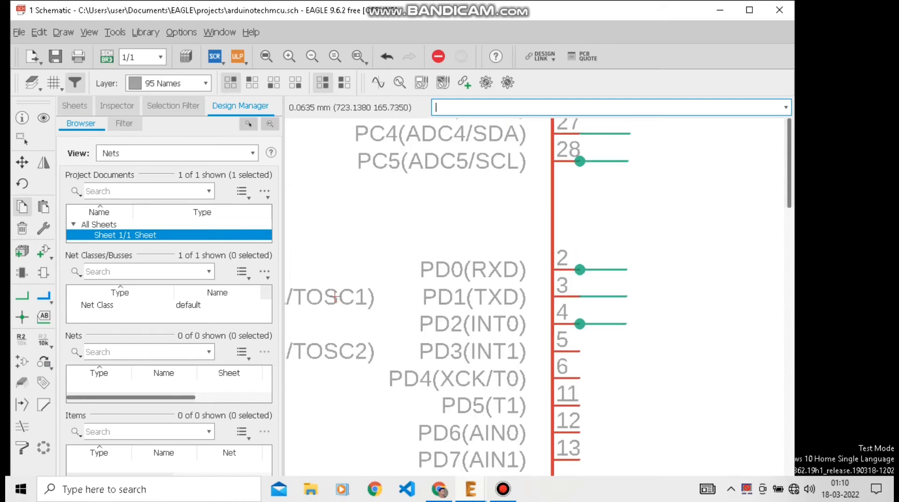
{"action": "scroll", "coordinate": [589, 393], "scroll_direction": "up", "scroll_amount": 3}
{"action": "right_click", "coordinate": [596, 250]}
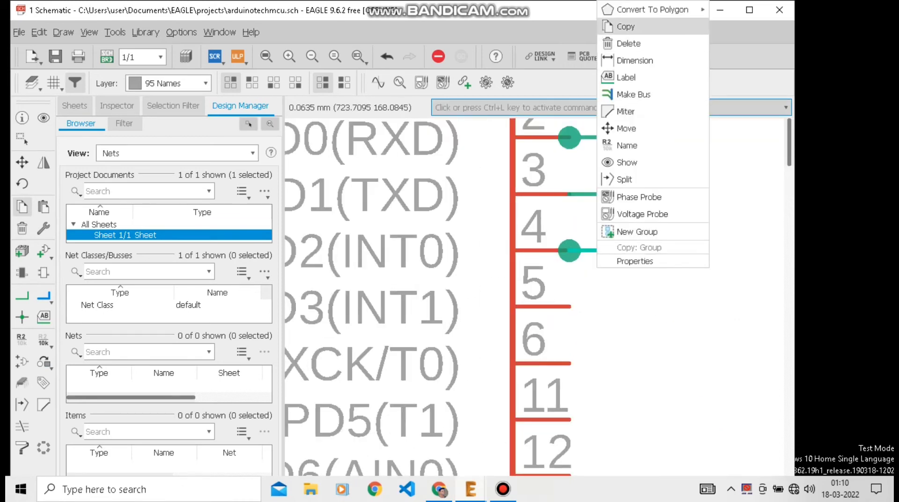
{"action": "left_click", "coordinate": [619, 26]}
{"action": "left_click", "coordinate": [617, 306]}
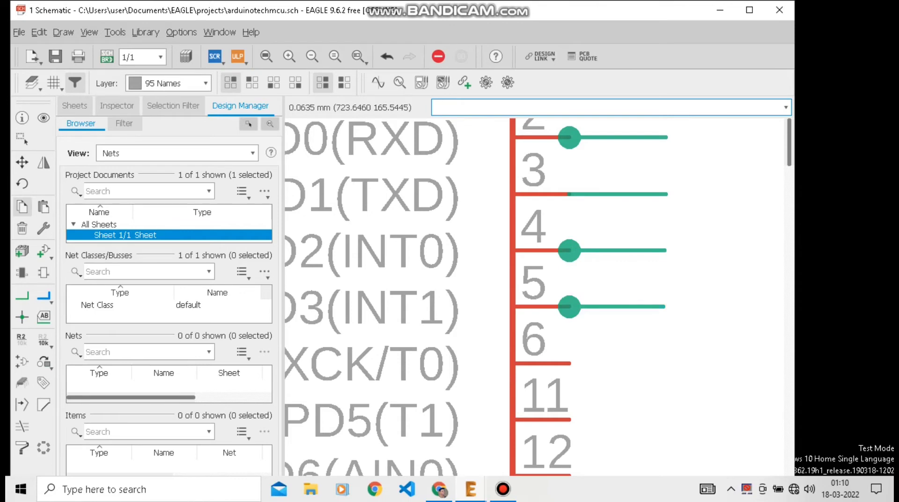
- Copy the net stub from pin 4 onto U1's pin 6 (PD4), aligned with the pin
{"action": "double_click", "coordinate": [600, 304]}
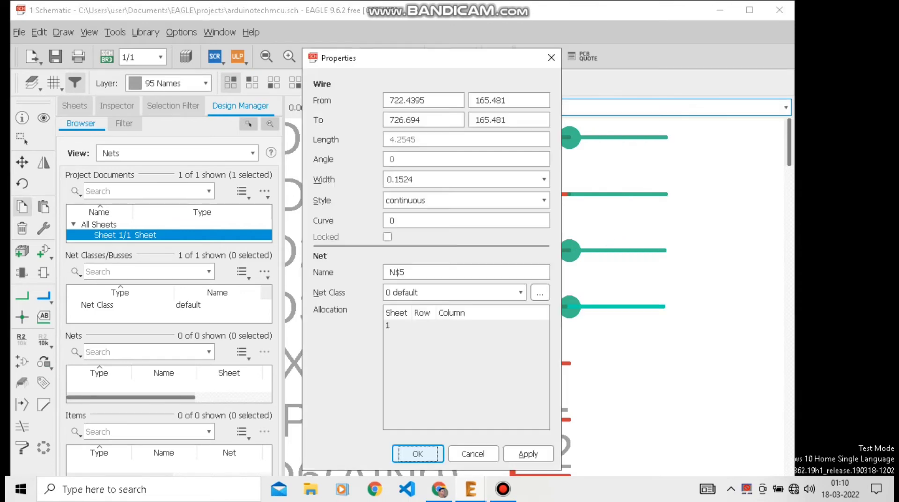
{"action": "left_click", "coordinate": [550, 58]}
{"action": "right_click", "coordinate": [602, 250]}
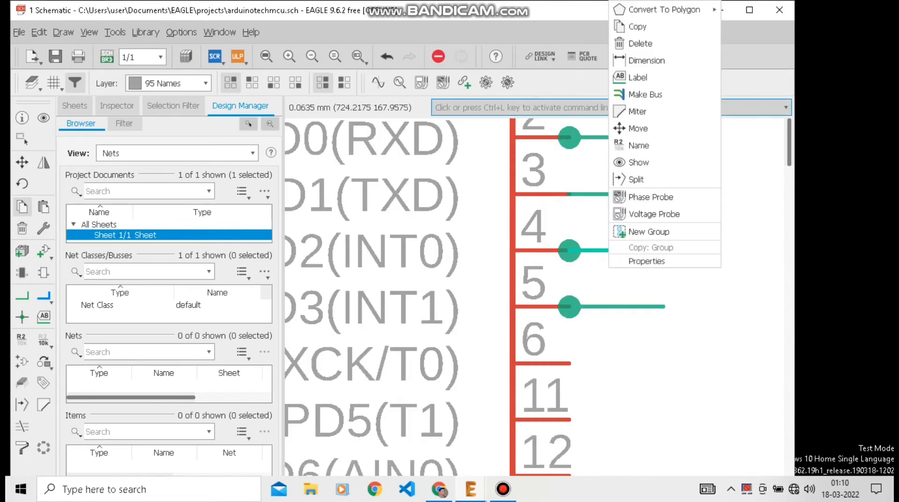
{"action": "left_click", "coordinate": [619, 26]}
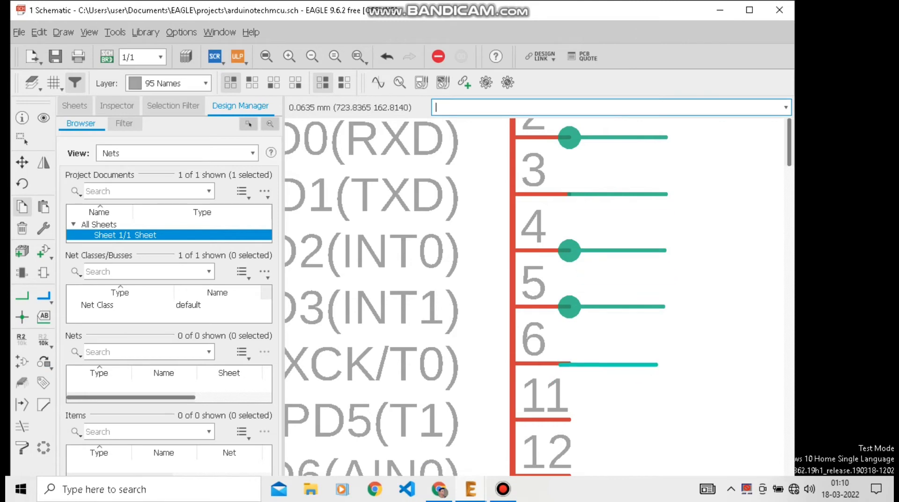
{"action": "left_click", "coordinate": [602, 363]}
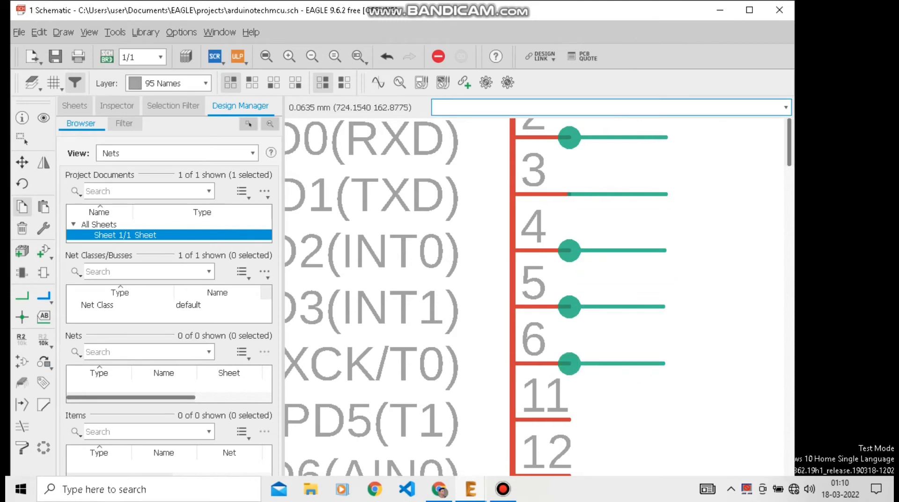
- Copy one of the neighbouring net stubs onto pin 11 (PD5), lining it up with the pin end
{"action": "scroll", "coordinate": [603, 286], "scroll_direction": "down", "scroll_amount": 2}
{"action": "scroll", "coordinate": [604, 286], "scroll_direction": "up", "scroll_amount": 2}
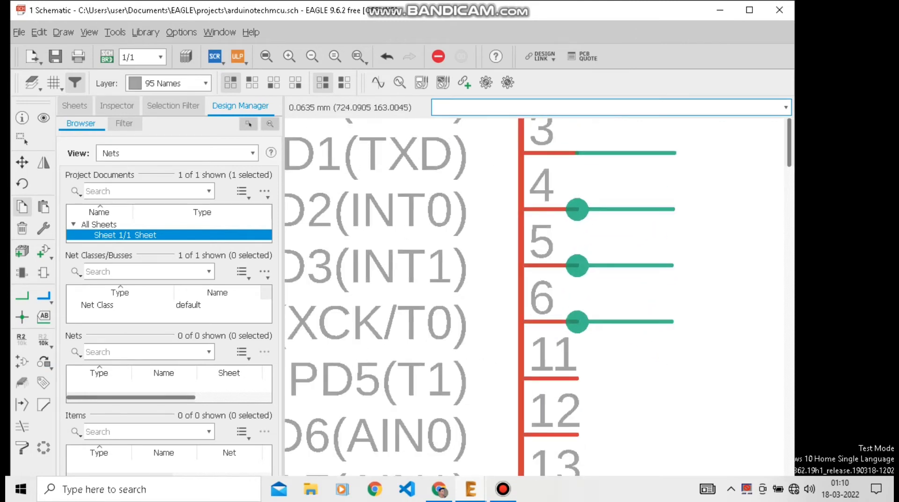
{"action": "right_click", "coordinate": [620, 125]}
{"action": "left_click", "coordinate": [630, 78]}
{"action": "scroll", "coordinate": [604, 390], "scroll_direction": "up", "scroll_amount": 2}
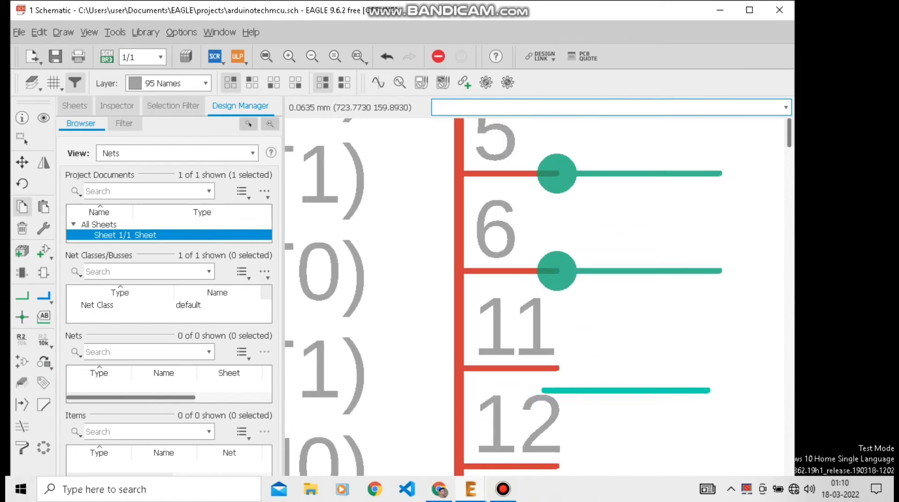
{"action": "left_click", "coordinate": [604, 368]}
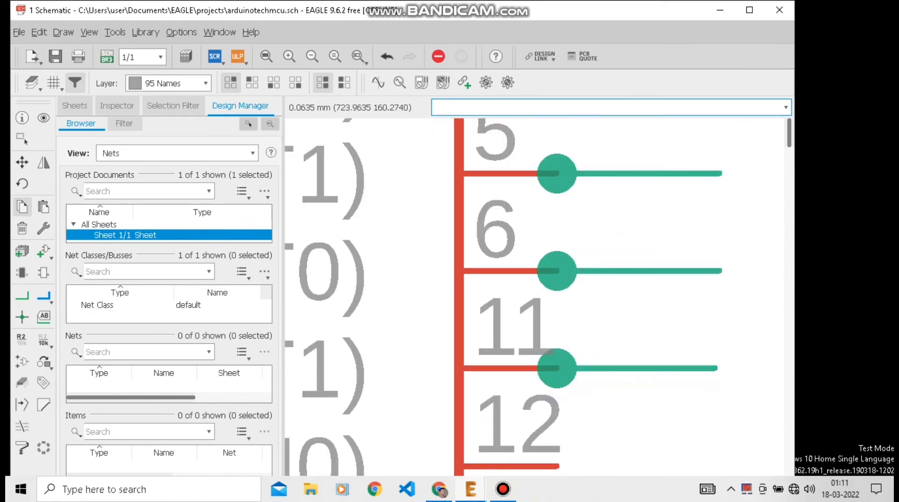
- Copy the net stub from pin 11 onto pin 12 (PD6), aligned with the pin
{"action": "scroll", "coordinate": [636, 288], "scroll_direction": "down", "scroll_amount": 2}
{"action": "right_click", "coordinate": [617, 342]}
{"action": "left_click", "coordinate": [656, 336]}
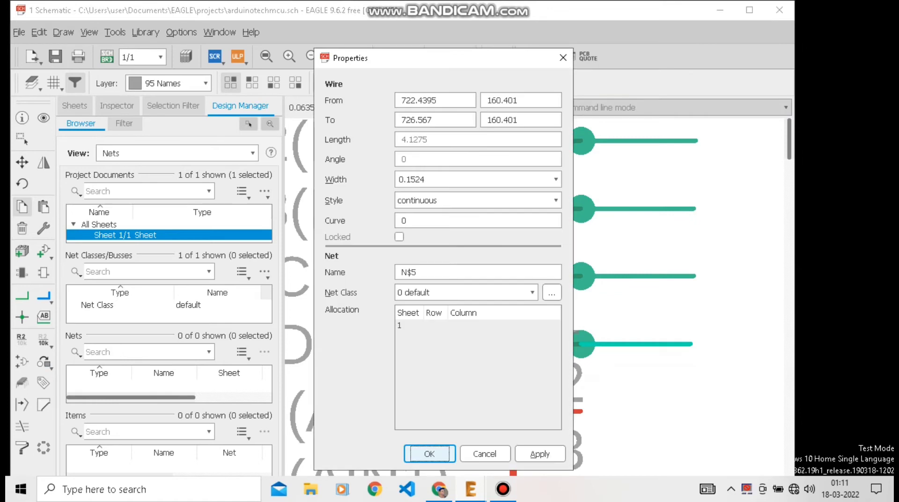
{"action": "left_click", "coordinate": [562, 57]}
{"action": "right_click", "coordinate": [648, 343]}
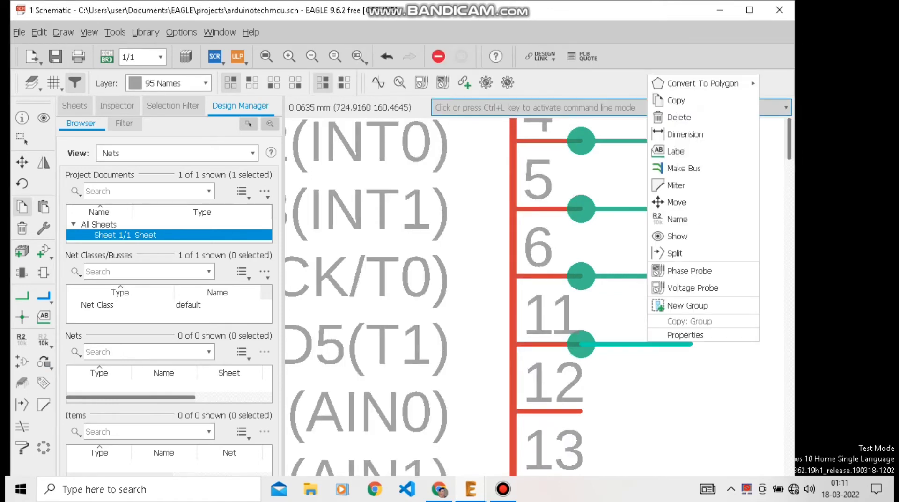
{"action": "left_click", "coordinate": [675, 100]}
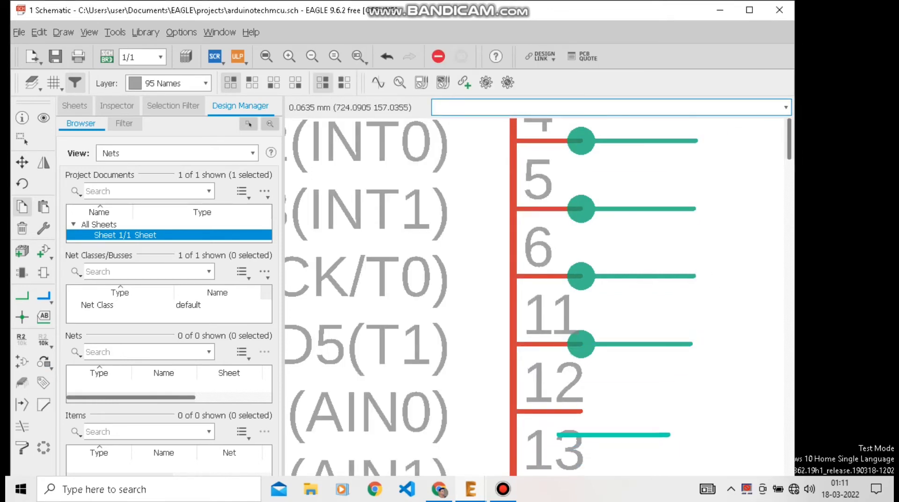
{"action": "left_click", "coordinate": [645, 411]}
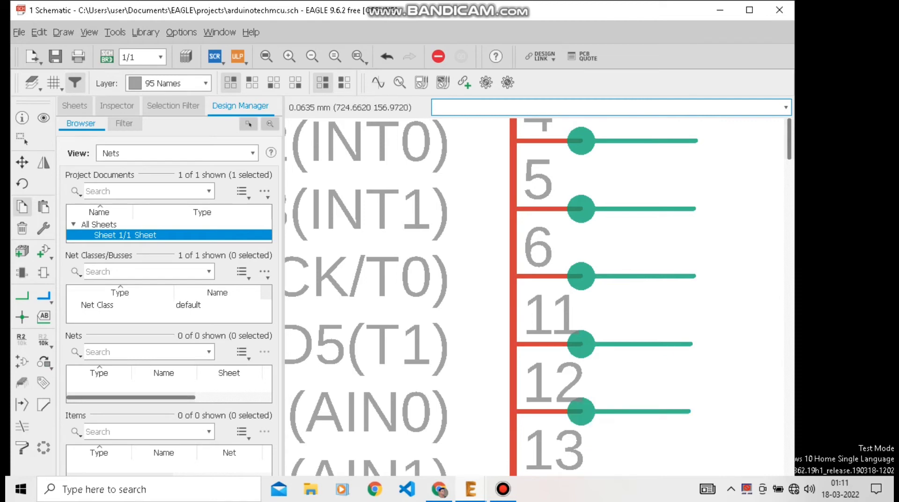
- Copy the net stub from pin 12 onto pin 13 (PD7)
{"action": "scroll", "coordinate": [660, 358], "scroll_direction": "down", "scroll_amount": 3}
{"action": "scroll", "coordinate": [627, 409], "scroll_direction": "up", "scroll_amount": 3}
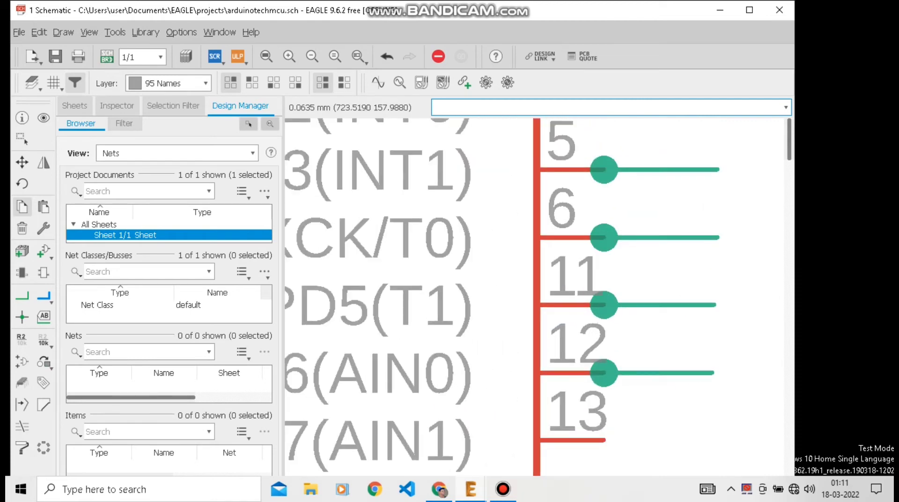
{"action": "right_click", "coordinate": [633, 372]}
{"action": "left_click", "coordinate": [657, 124]}
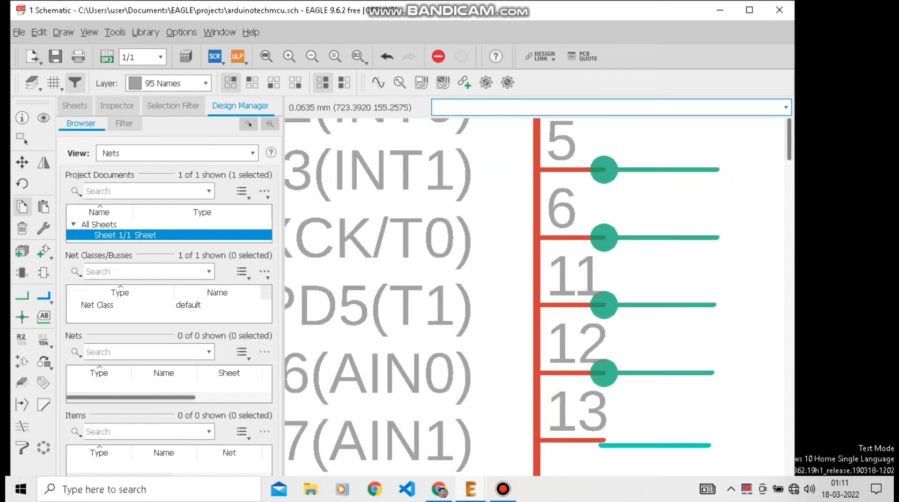
{"action": "left_click", "coordinate": [632, 440]}
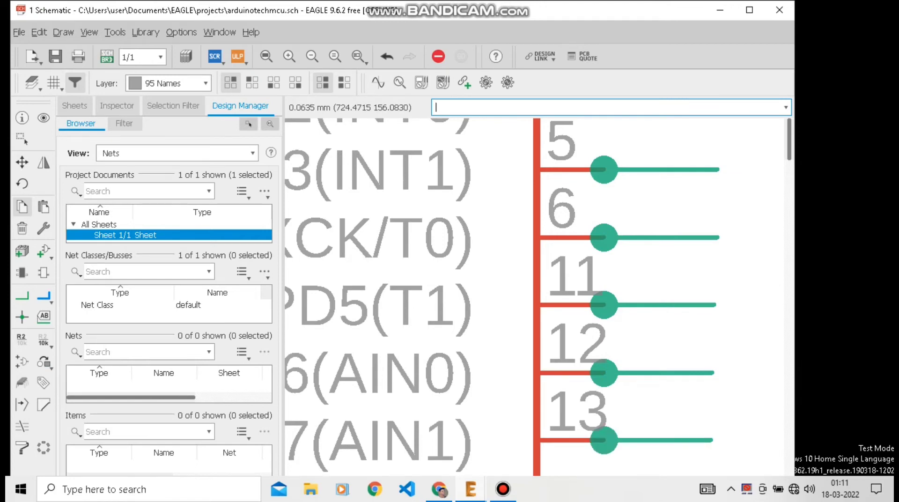
- Copy the net stub from pin 13 down onto pin 14 (PB0), and the one from pin 14 onto pin 15 (PB1)
{"action": "scroll", "coordinate": [637, 388], "scroll_direction": "down", "scroll_amount": 10}
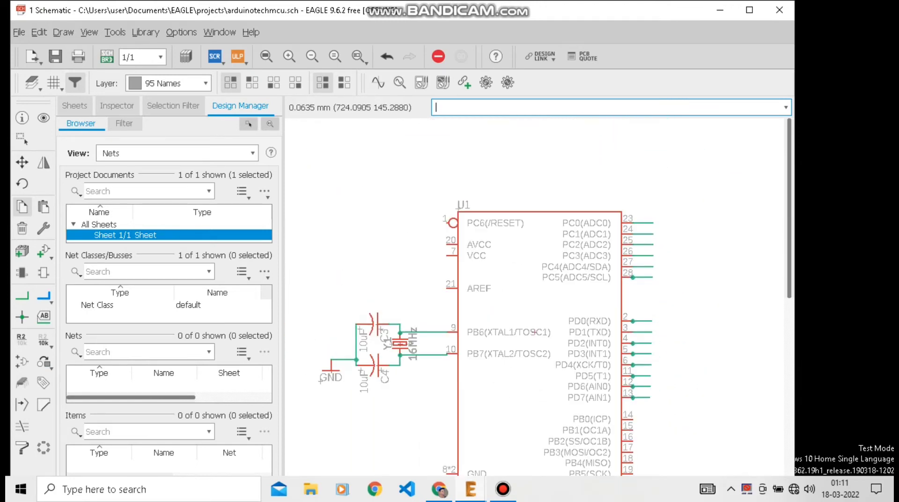
{"action": "scroll", "coordinate": [635, 391], "scroll_direction": "down", "scroll_amount": 3}
{"action": "scroll", "coordinate": [634, 390], "scroll_direction": "up", "scroll_amount": 10}
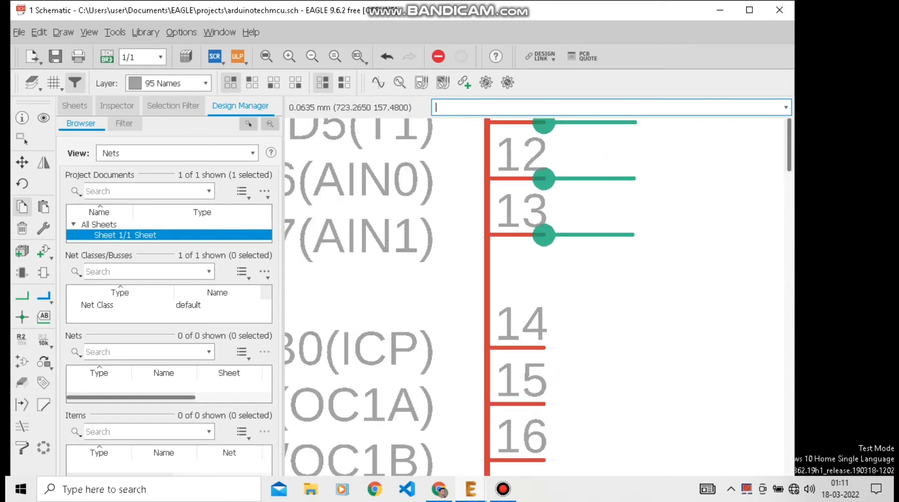
{"action": "right_click", "coordinate": [570, 234]}
{"action": "left_click", "coordinate": [587, 259]}
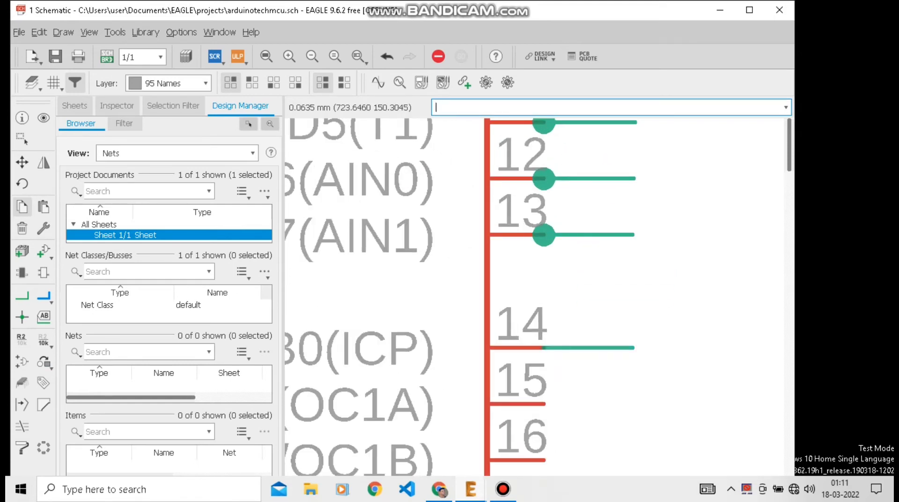
{"action": "right_click", "coordinate": [569, 348]}
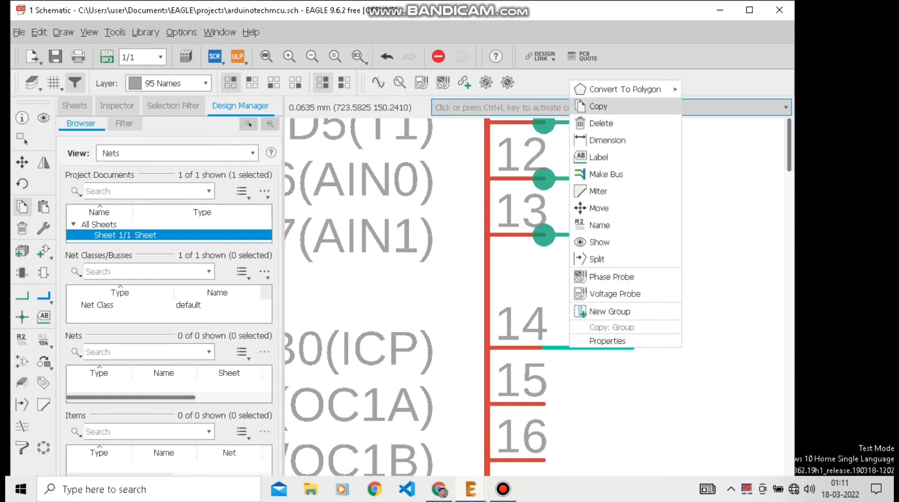
{"action": "left_click", "coordinate": [589, 107]}
{"action": "left_click", "coordinate": [569, 403]}
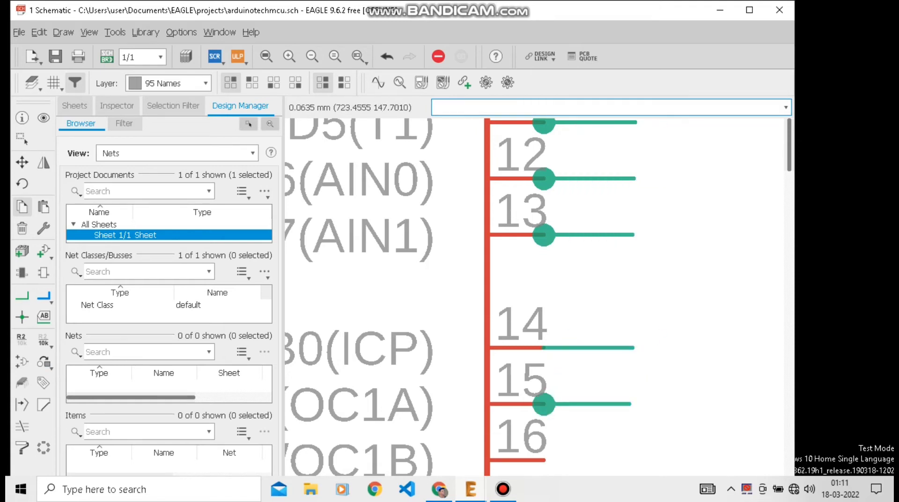
- Copy the net stub from pin 15 onto pin 16 (PB2), aligned with the pin
{"action": "scroll", "coordinate": [569, 319], "scroll_direction": "down", "scroll_amount": 4}
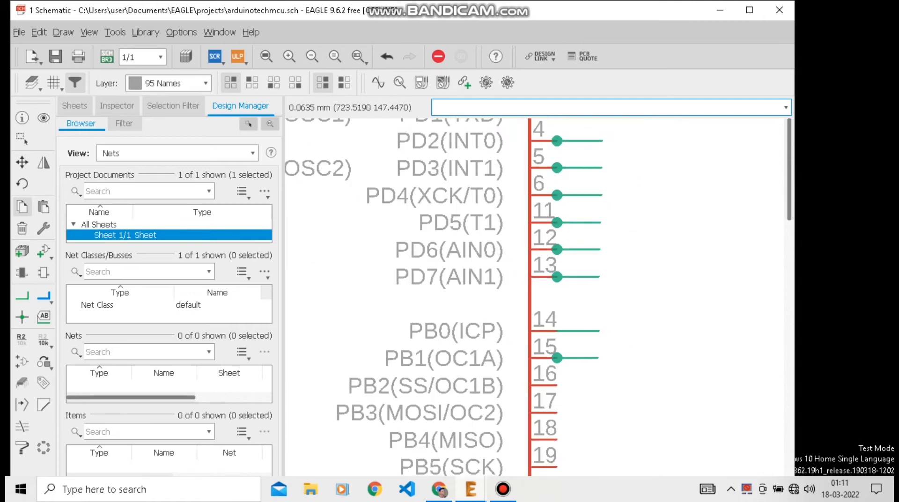
{"action": "scroll", "coordinate": [569, 358], "scroll_direction": "up", "scroll_amount": 4}
{"action": "right_click", "coordinate": [570, 352]}
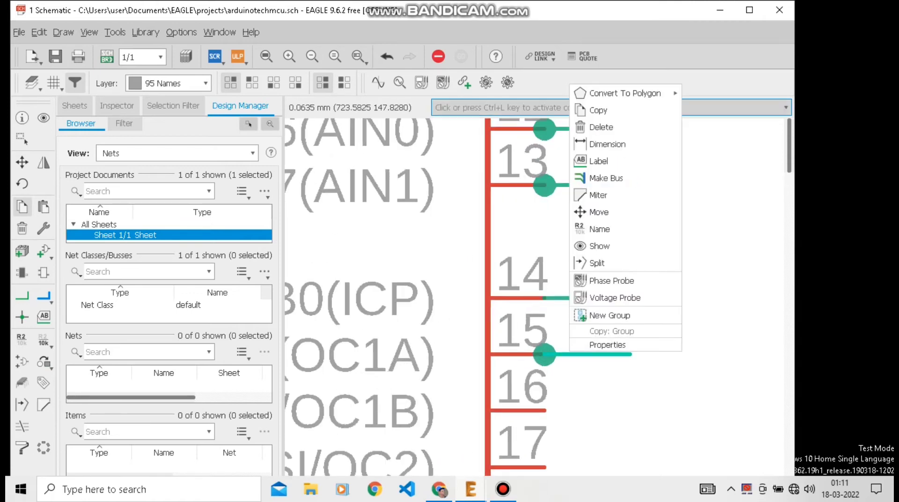
{"action": "left_click", "coordinate": [589, 110]}
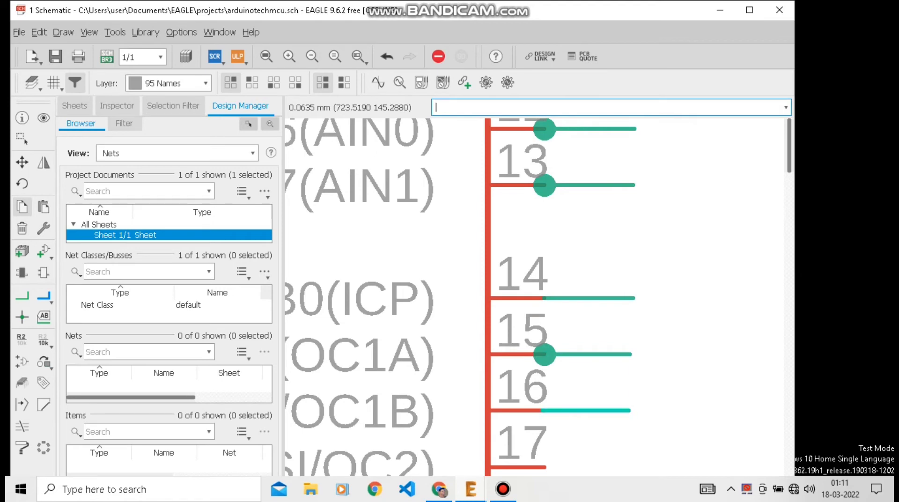
{"action": "left_click", "coordinate": [564, 411]}
- Copy the net stub from pin 16 onto pin 17 (PB3)
{"action": "scroll", "coordinate": [573, 315], "scroll_direction": "down", "scroll_amount": 2}
{"action": "scroll", "coordinate": [577, 391], "scroll_direction": "up", "scroll_amount": 2}
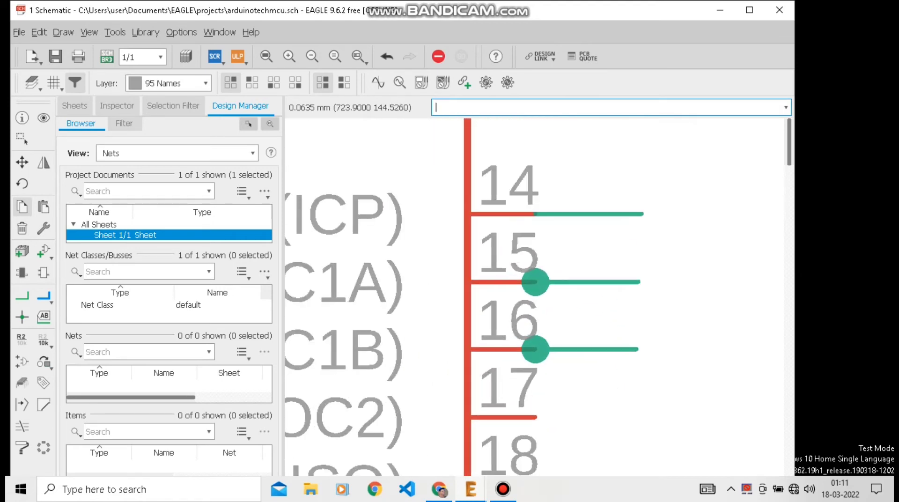
{"action": "right_click", "coordinate": [575, 349]}
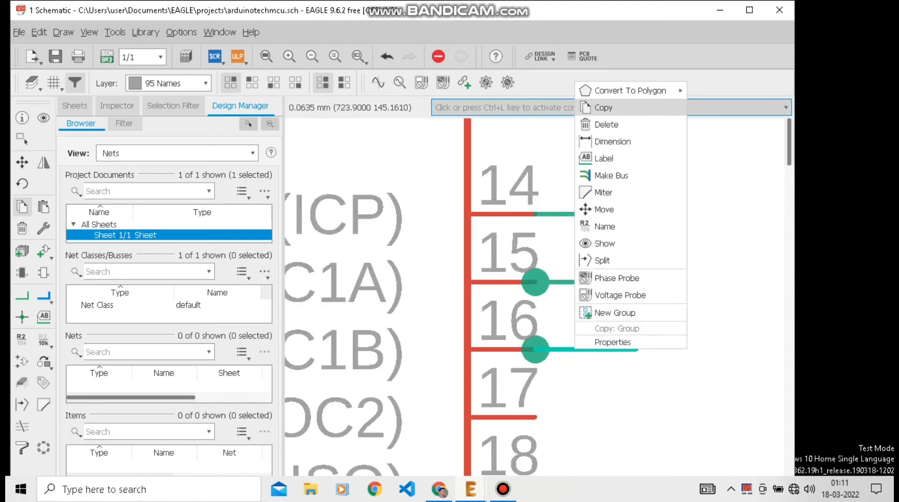
{"action": "left_click", "coordinate": [590, 107]}
{"action": "scroll", "coordinate": [561, 256], "scroll_direction": "down", "scroll_amount": 2}
{"action": "scroll", "coordinate": [564, 262], "scroll_direction": "up", "scroll_amount": 2}
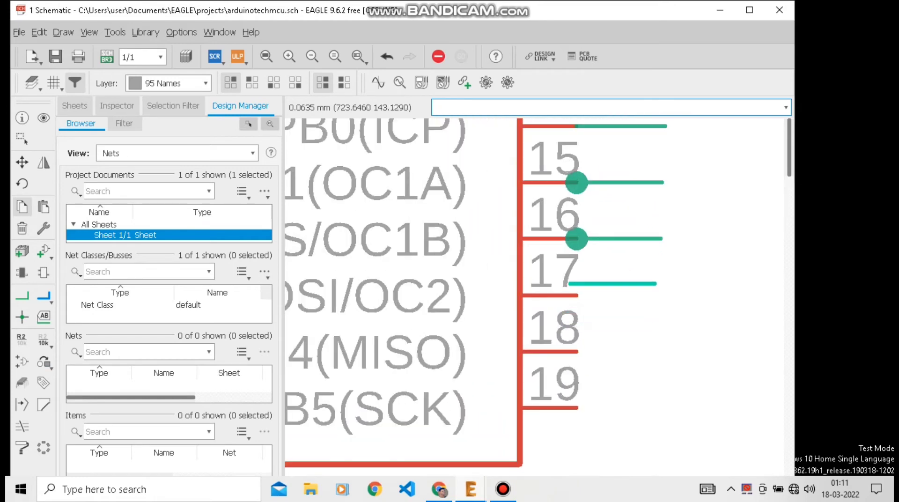
{"action": "left_click", "coordinate": [576, 295]}
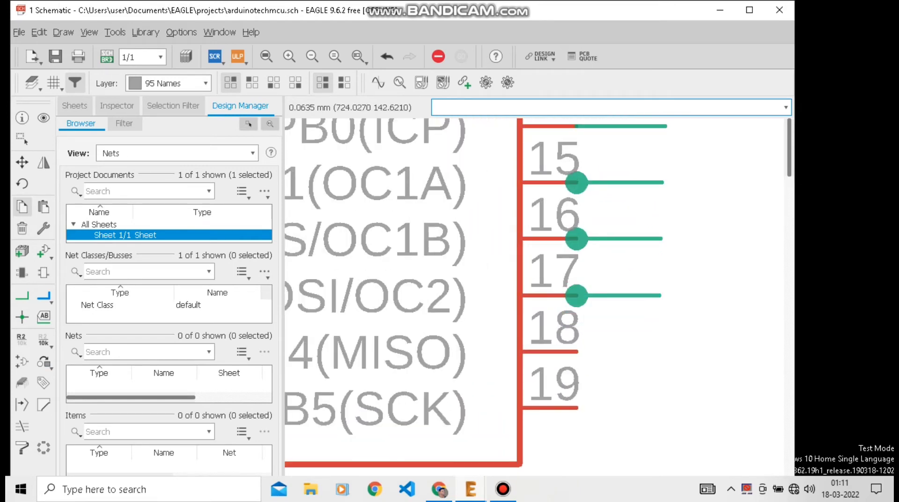
- Copy the net stub from pin 17 onto pin 18 (PB4), lining it up with the pin
{"action": "right_click", "coordinate": [609, 295]}
{"action": "left_click", "coordinate": [632, 53]}
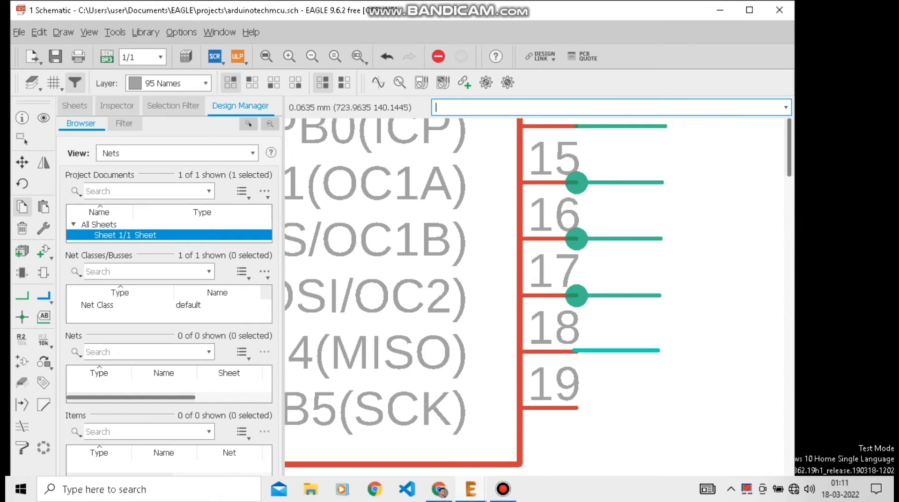
{"action": "scroll", "coordinate": [605, 351], "scroll_direction": "up", "scroll_amount": 2}
{"action": "left_click", "coordinate": [605, 350]}
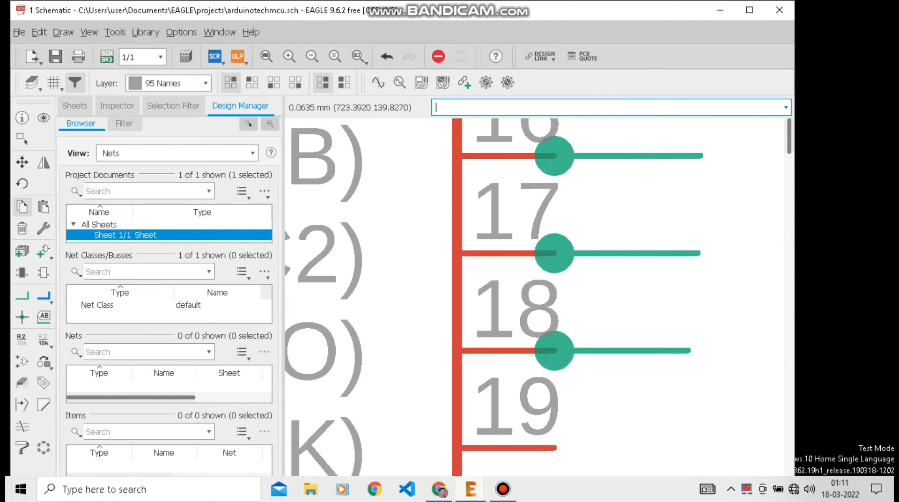
- Copy the net stub from pin 18 onto pin 19 (PB5)
{"action": "right_click", "coordinate": [595, 349]}
{"action": "left_click", "coordinate": [625, 342]}
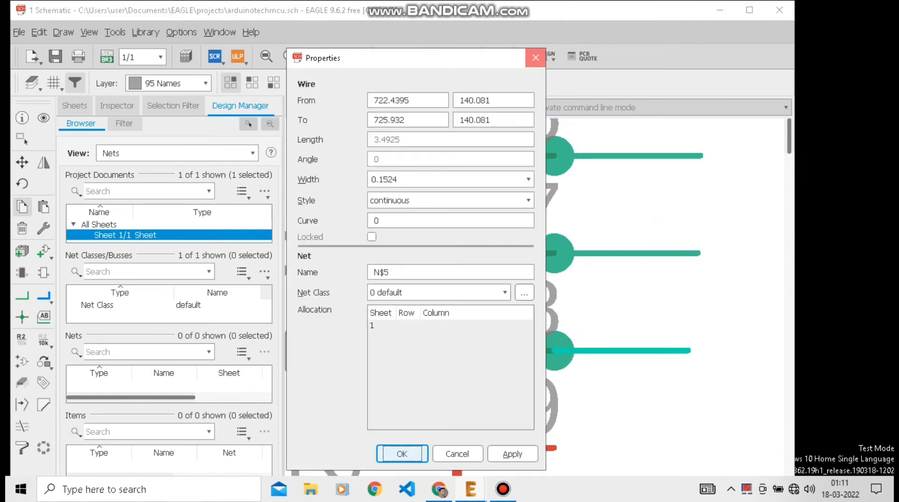
{"action": "left_click", "coordinate": [535, 57]}
{"action": "right_click", "coordinate": [620, 348]}
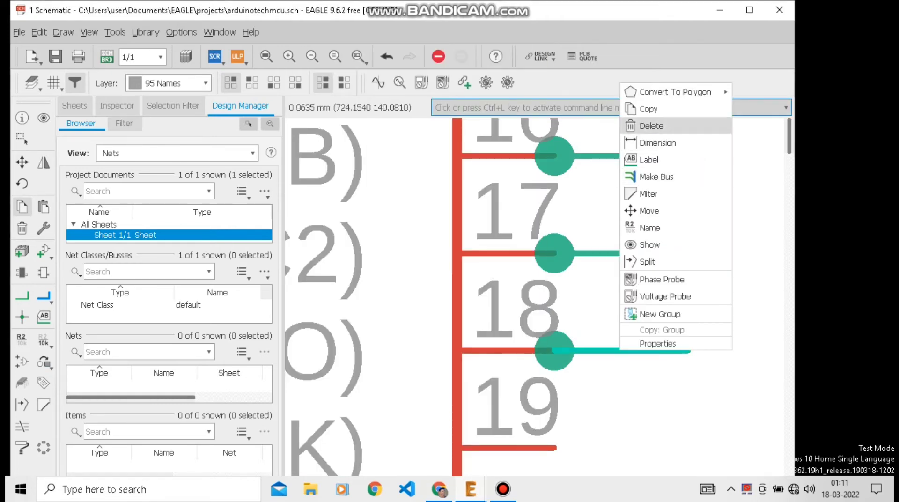
{"action": "left_click", "coordinate": [646, 124]}
{"action": "scroll", "coordinate": [607, 397], "scroll_direction": "down", "scroll_amount": 1}
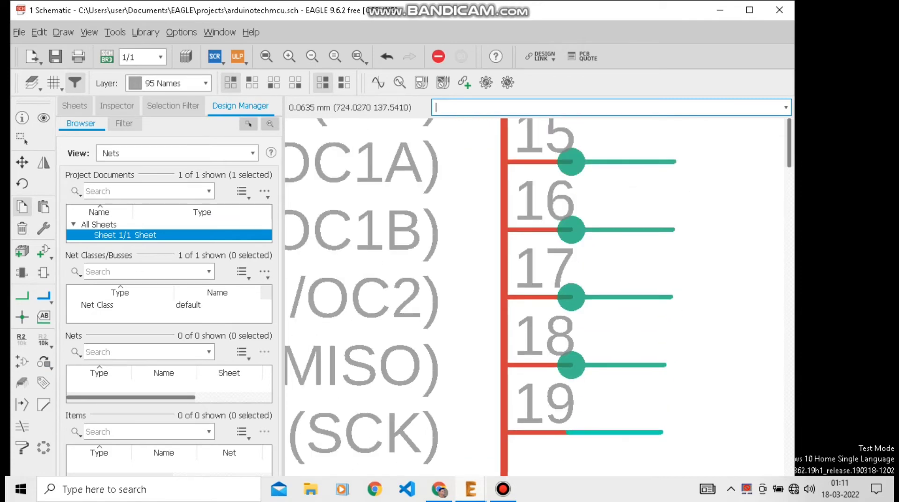
{"action": "scroll", "coordinate": [609, 360], "scroll_direction": "down", "scroll_amount": 3}
{"action": "scroll", "coordinate": [583, 152], "scroll_direction": "down", "scroll_amount": 3}
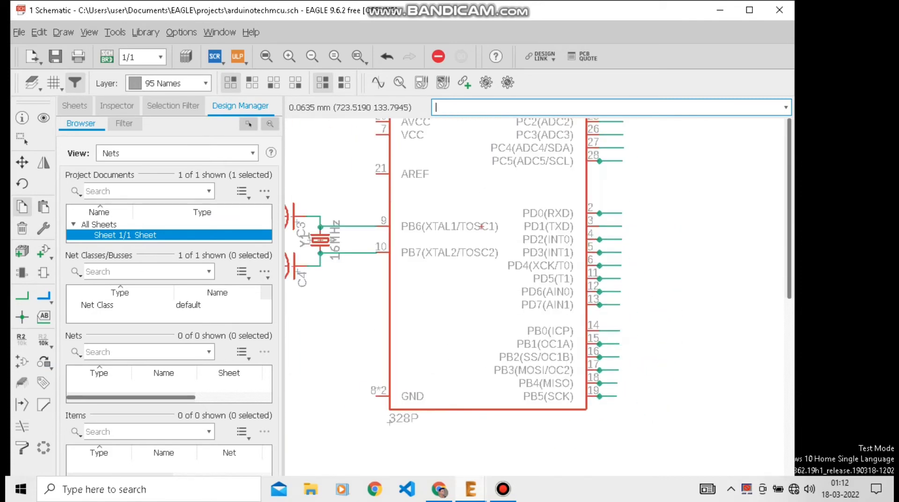
{"action": "scroll", "coordinate": [583, 151], "scroll_direction": "up", "scroll_amount": 4}
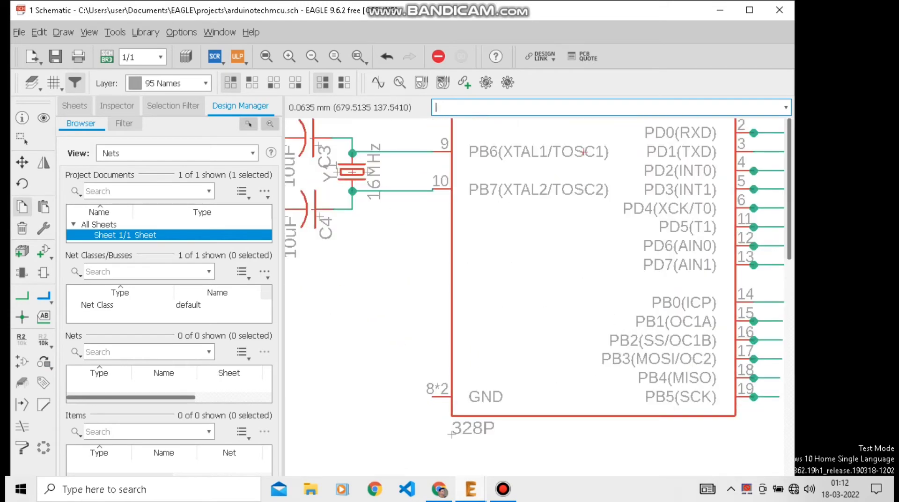
{"action": "scroll", "coordinate": [427, 396], "scroll_direction": "up", "scroll_amount": 4}
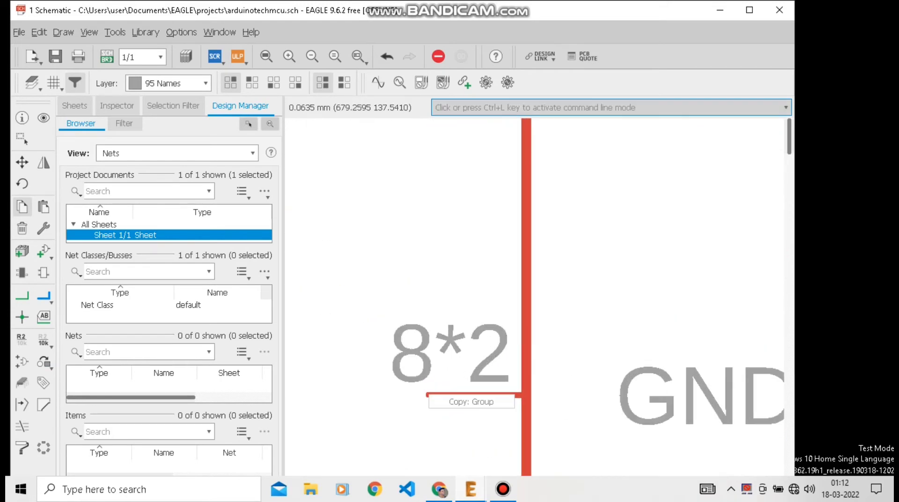
{"action": "key", "text": "ctrl+l"}
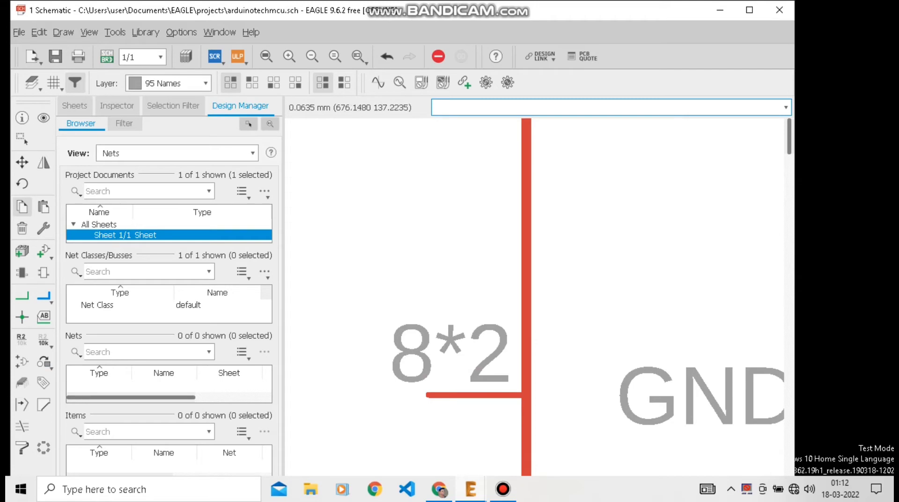
{"action": "scroll", "coordinate": [504, 401], "scroll_direction": "down", "scroll_amount": 6}
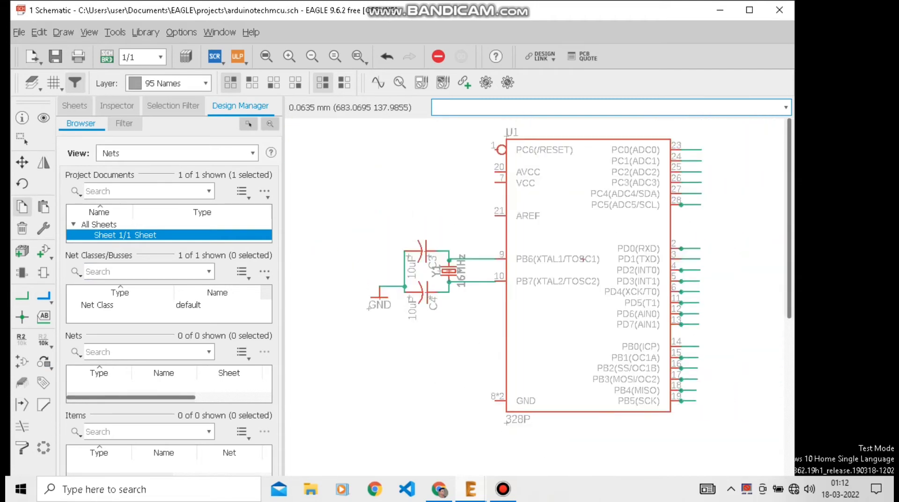
{"action": "scroll", "coordinate": [406, 346], "scroll_direction": "up", "scroll_amount": 2}
{"action": "right_click", "coordinate": [366, 263]}
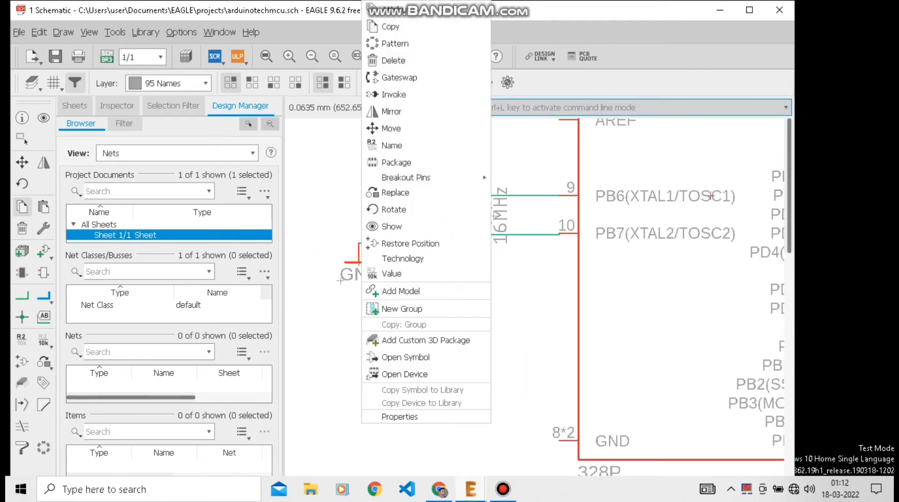
{"action": "left_click", "coordinate": [395, 43]}
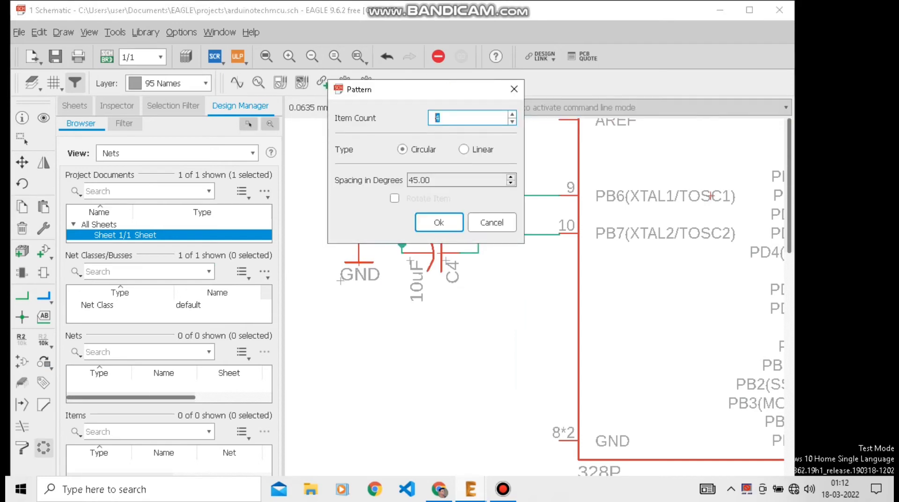
{"action": "left_click", "coordinate": [514, 89]}
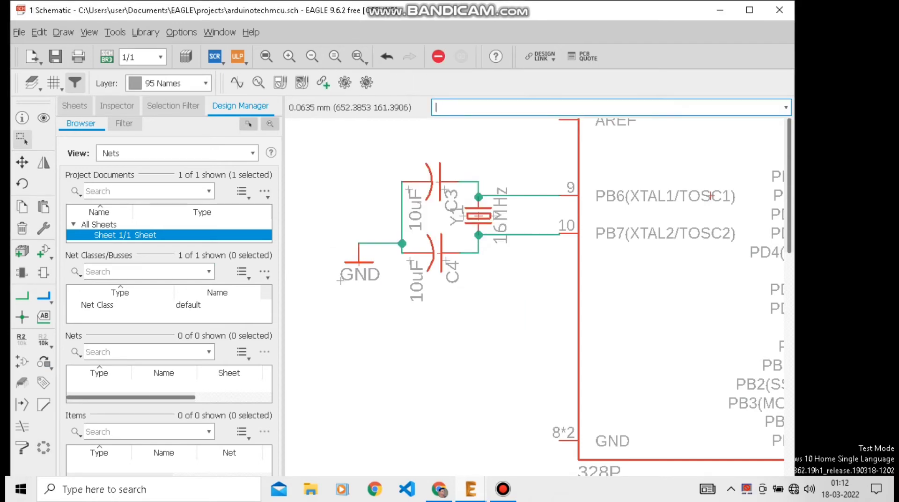
- Copy the crystal circuit's GND symbol and place the copy below and outside the microcontroller's GND pin (8*2)
{"action": "right_click", "coordinate": [359, 260]}
{"action": "left_click", "coordinate": [390, 26]}
{"action": "scroll", "coordinate": [438, 237], "scroll_direction": "down", "scroll_amount": 5}
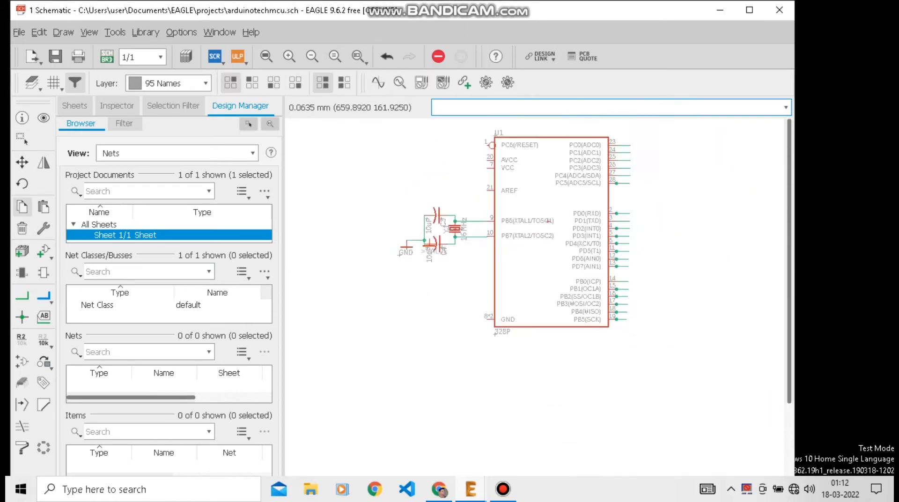
{"action": "scroll", "coordinate": [463, 323], "scroll_direction": "up", "scroll_amount": 5}
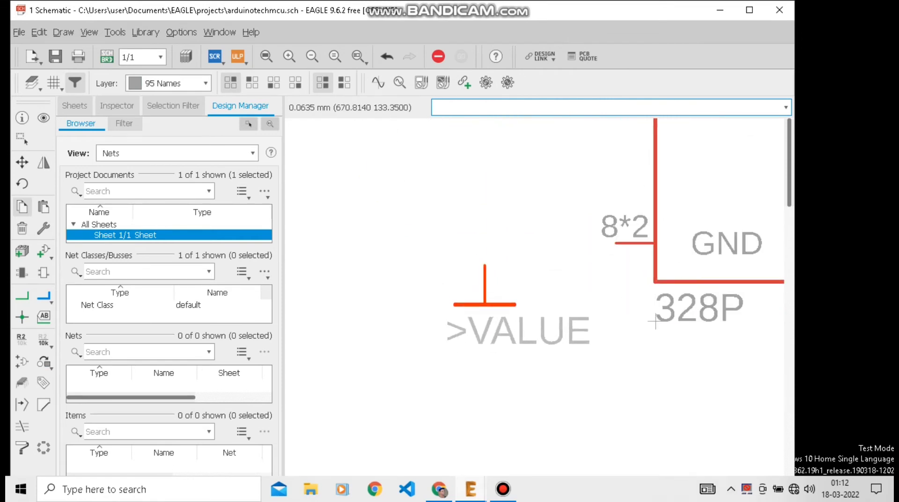
{"action": "left_click", "coordinate": [485, 305]}
- Draw a net connecting the copied GND symbol to the microcontroller's GND pin (8*2)
{"action": "left_click", "coordinate": [22, 295]}
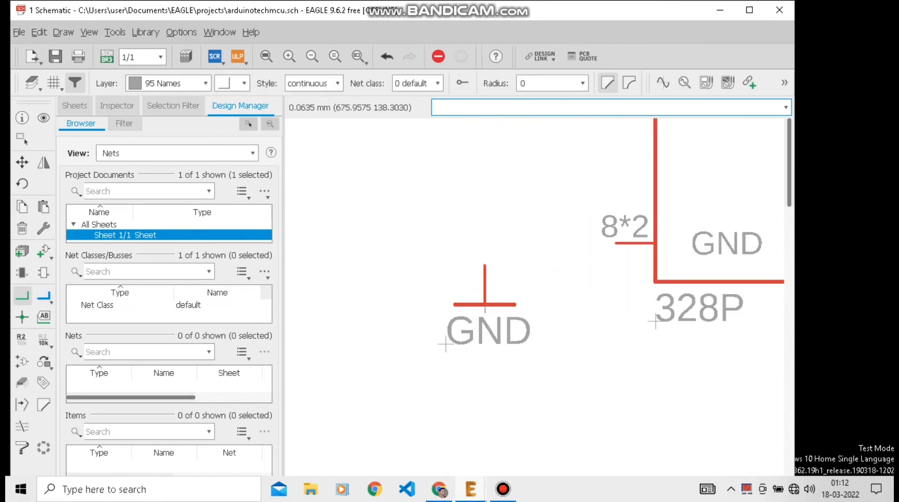
{"action": "left_click", "coordinate": [485, 266]}
{"action": "scroll", "coordinate": [515, 307], "scroll_direction": "down", "scroll_amount": 1}
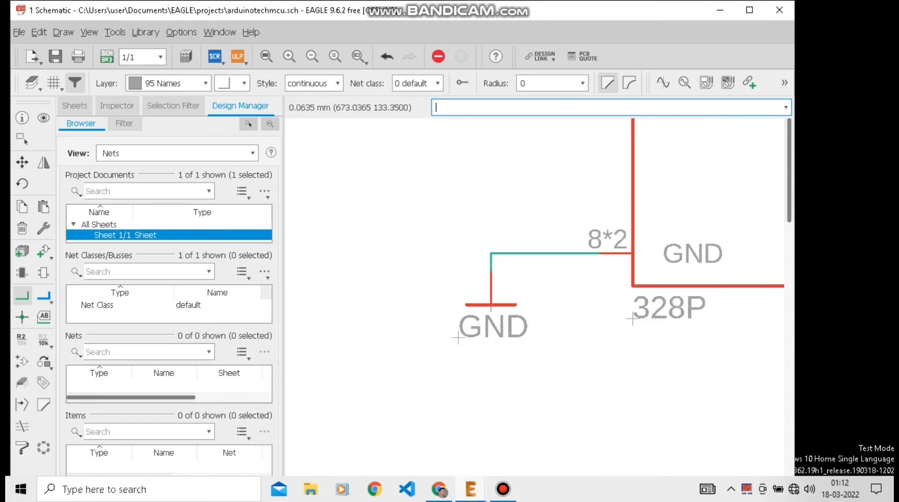
- Run the electrical rule check, look over the listed warnings and close the error list
{"action": "key", "text": "Return"}
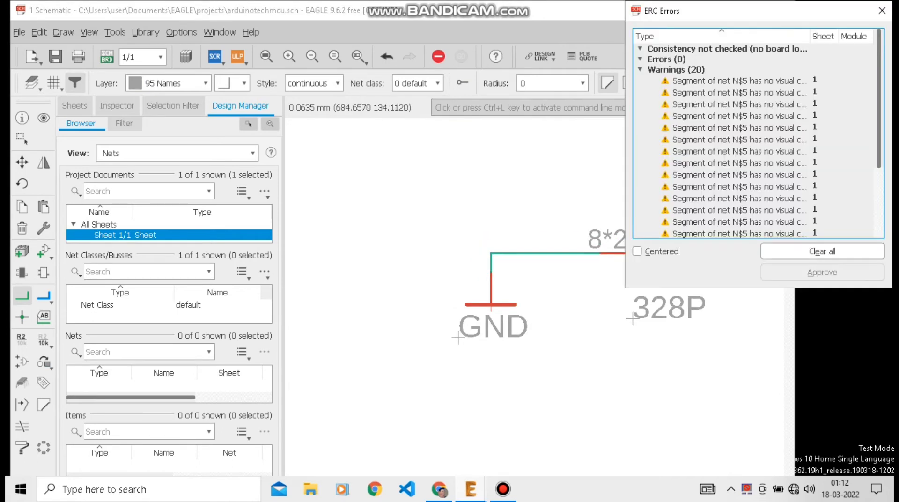
{"action": "left_click", "coordinate": [739, 104]}
{"action": "left_click", "coordinate": [881, 11]}
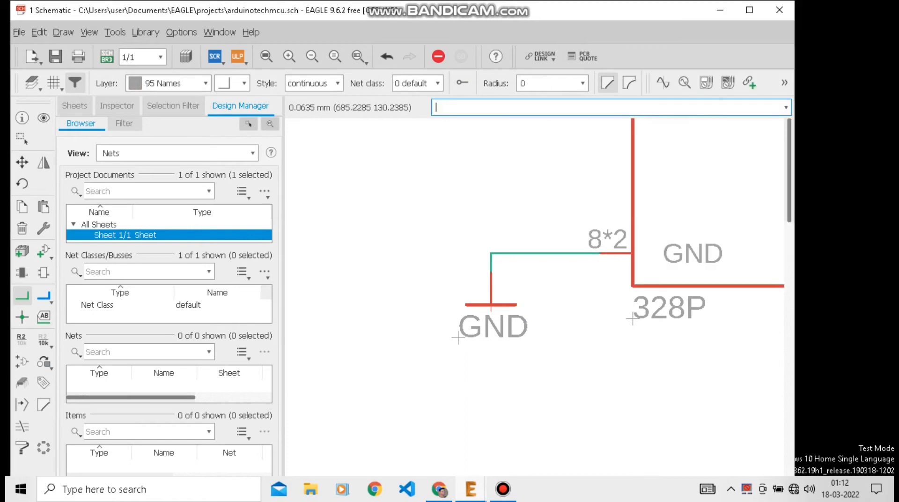
{"action": "mouse_move", "coordinate": [502, 488]}
{"action": "left_click", "coordinate": [505, 428]}
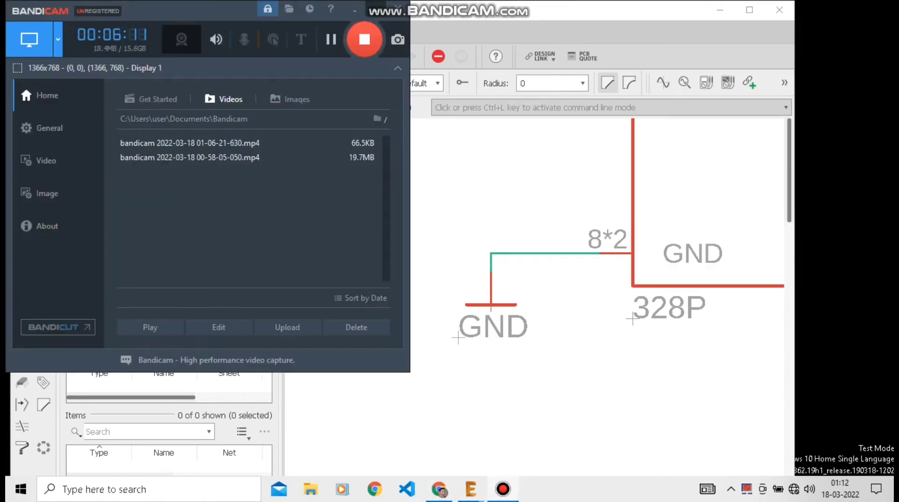
{"action": "left_click", "coordinate": [354, 10]}
- Name the net segments on pins 23 (PC0) and 24 (PC1) A0 and A1, placing each label above its stub
{"action": "scroll", "coordinate": [411, 243], "scroll_direction": "down", "scroll_amount": 10}
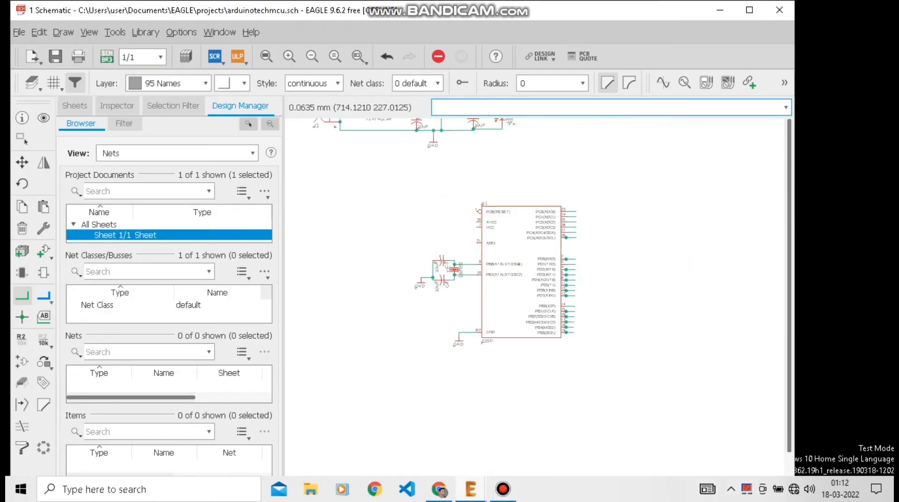
{"action": "scroll", "coordinate": [560, 188], "scroll_direction": "up", "scroll_amount": 7}
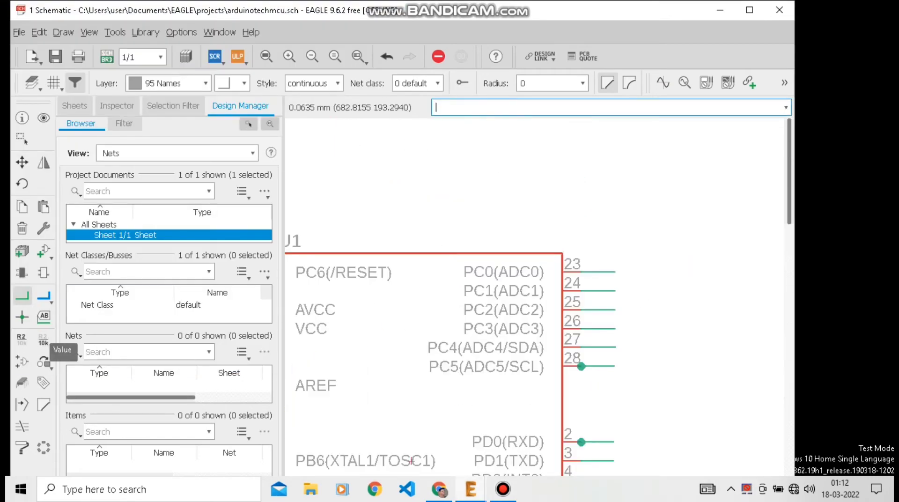
{"action": "left_click", "coordinate": [21, 338]}
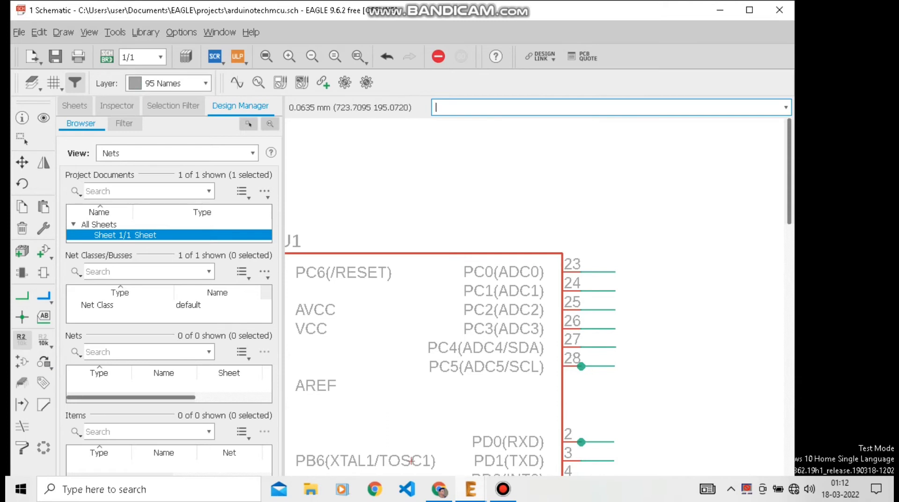
{"action": "left_click", "coordinate": [410, 462]}
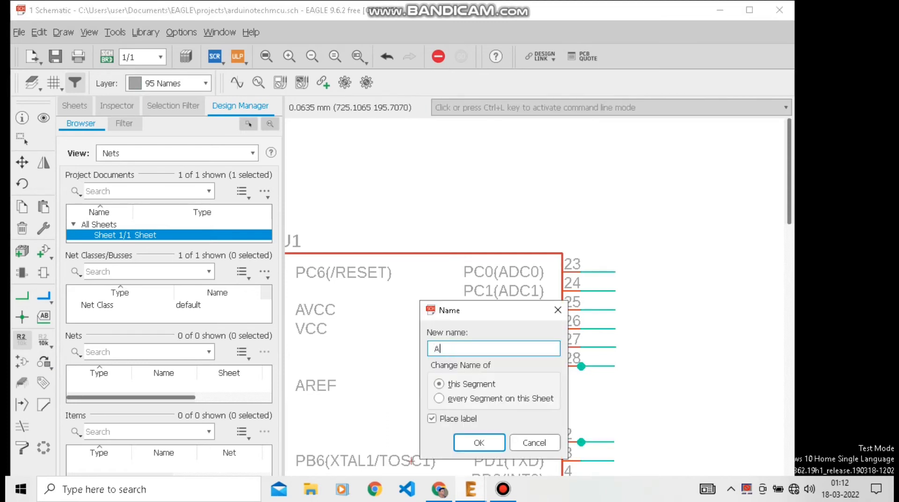
{"action": "key", "text": "Return"}
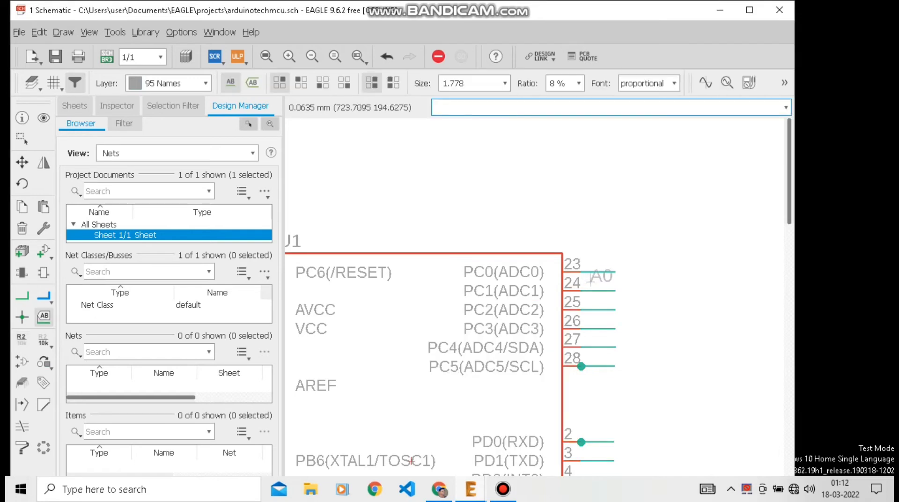
{"action": "left_click", "coordinate": [410, 461]}
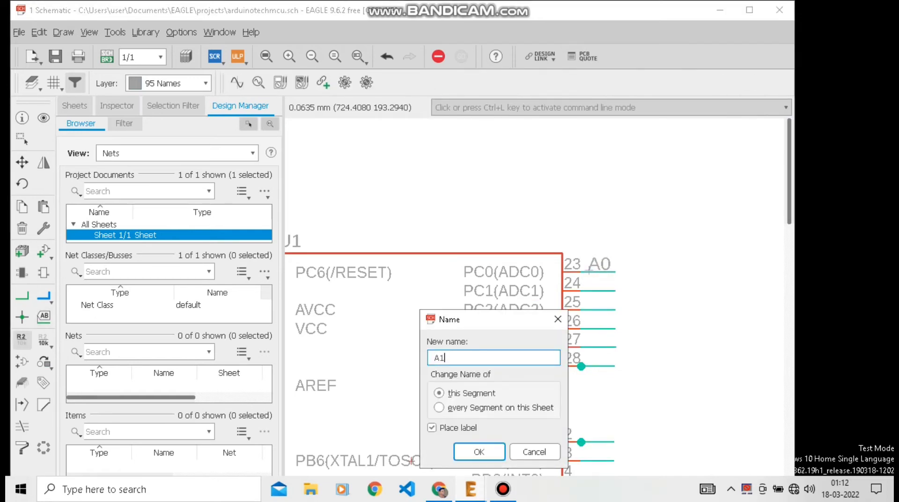
{"action": "key", "text": "Return"}
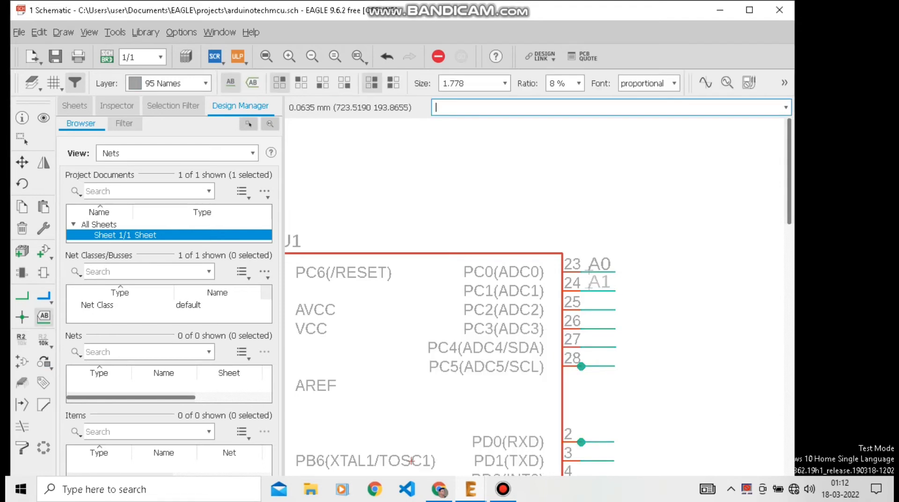
{"action": "left_click", "coordinate": [589, 287]}
- Name the net segments on pins 25 (PC2) and 26 (PC3) A2 and A3, placing their labels above the stubs
{"action": "left_click", "coordinate": [595, 310]}
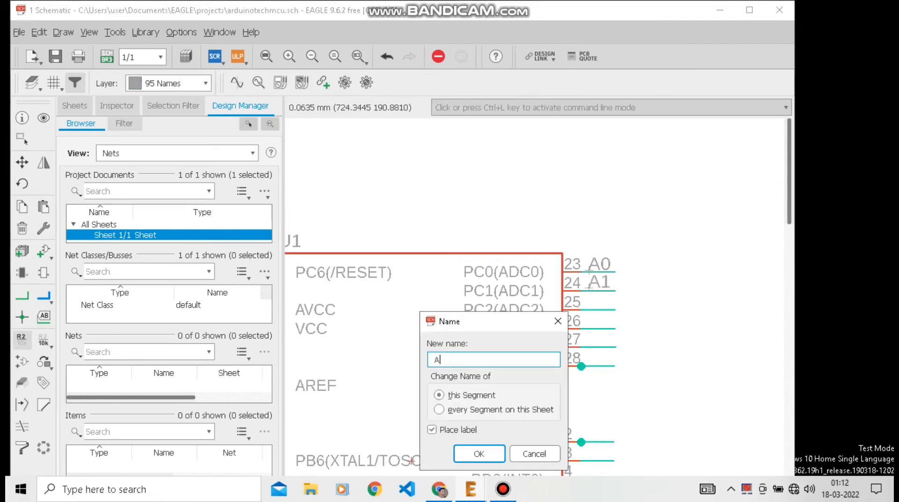
{"action": "type", "text": "A2"}
{"action": "key", "text": "Return"}
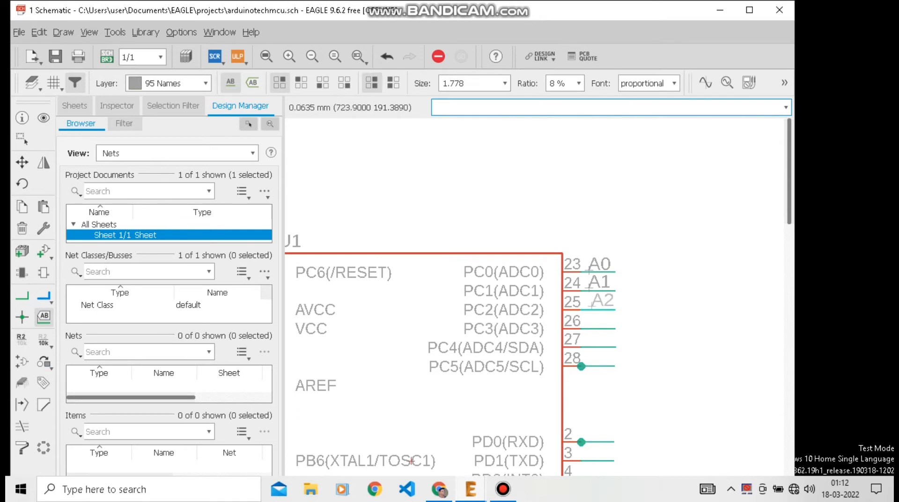
{"action": "left_click", "coordinate": [588, 305]}
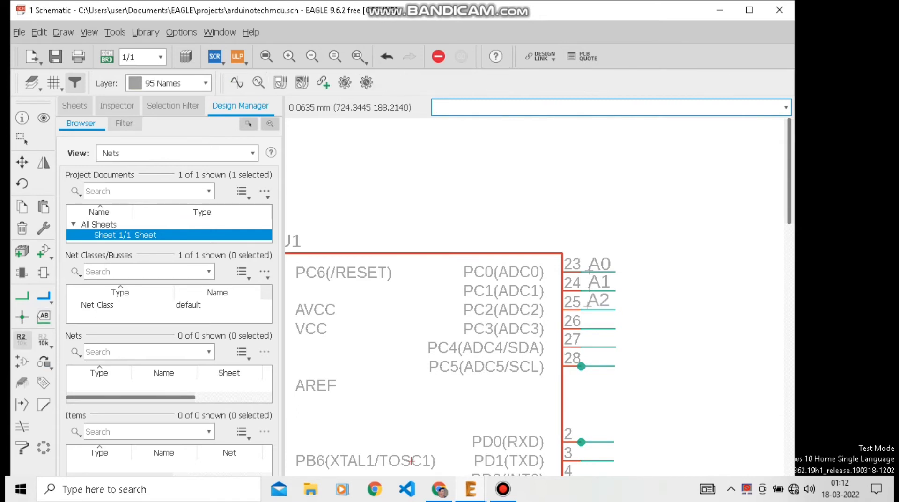
{"action": "left_click", "coordinate": [595, 328]}
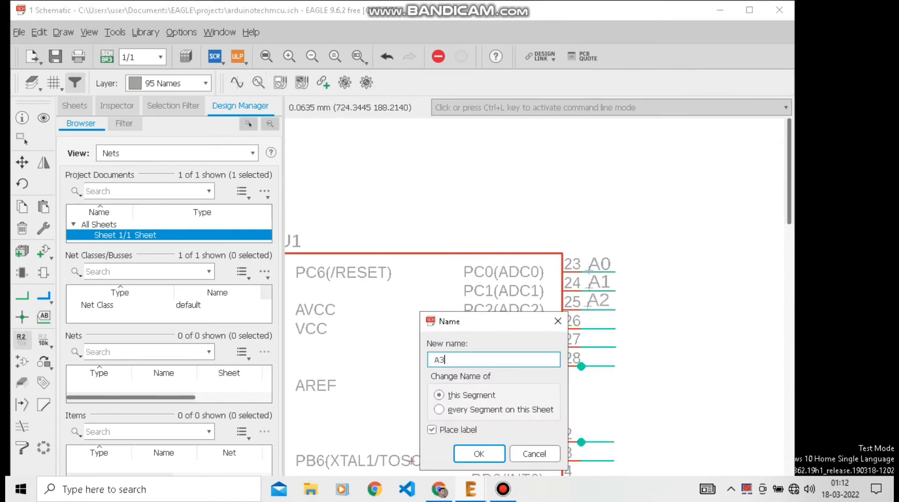
{"action": "key", "text": "Return"}
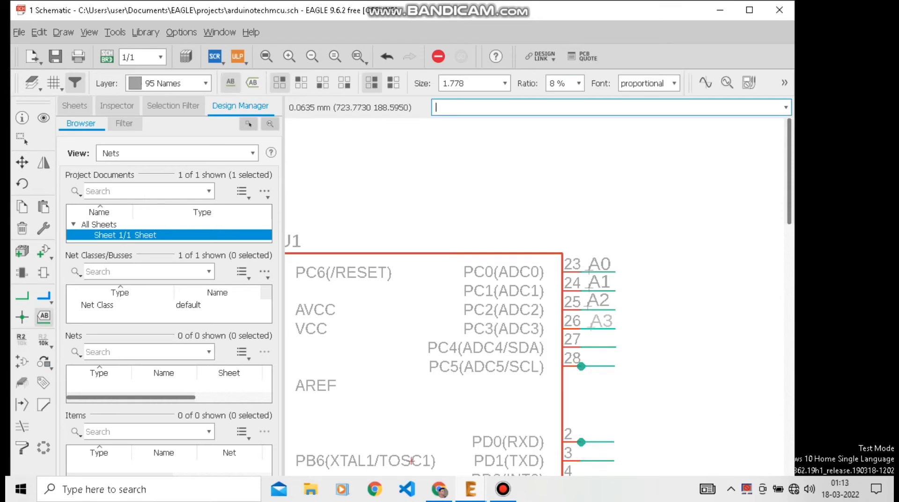
{"action": "left_click", "coordinate": [589, 328]}
- Name the net segments on pins 27 (PC4) and 28 (PC5) A4 and A5, with labels above the stubs
{"action": "left_click", "coordinate": [595, 347]}
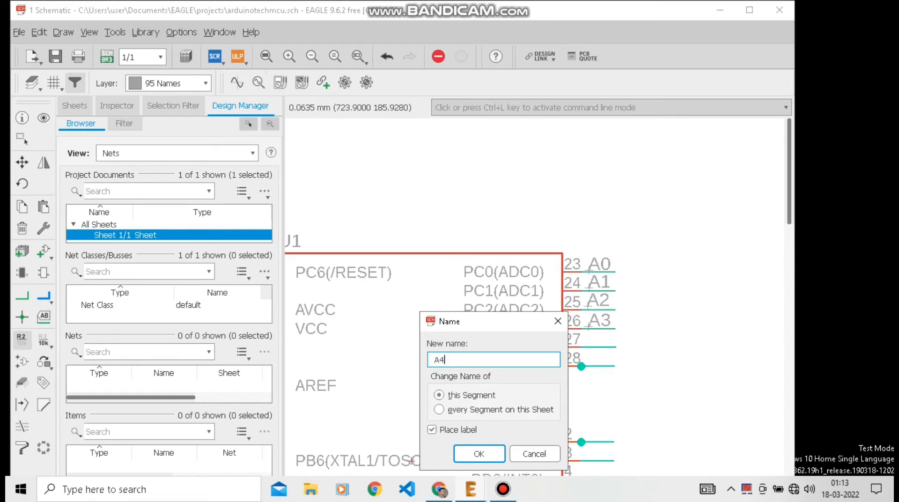
{"action": "key", "text": "Return"}
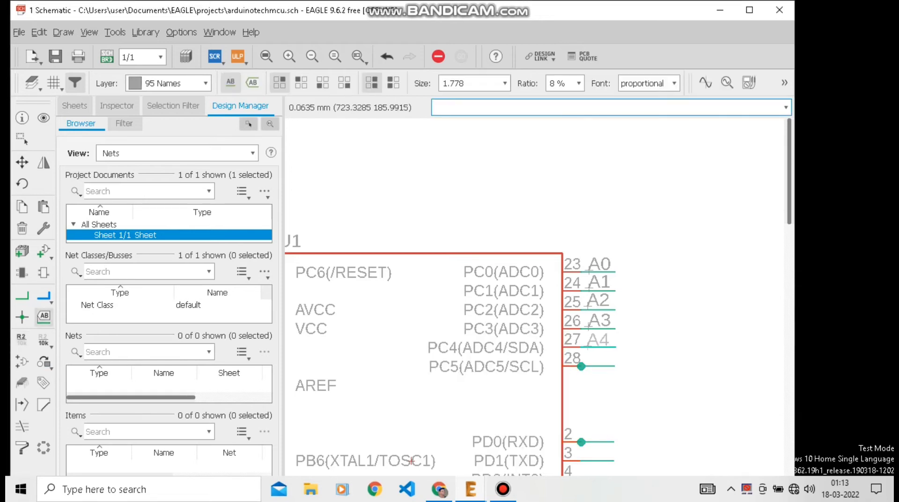
{"action": "left_click", "coordinate": [588, 346]}
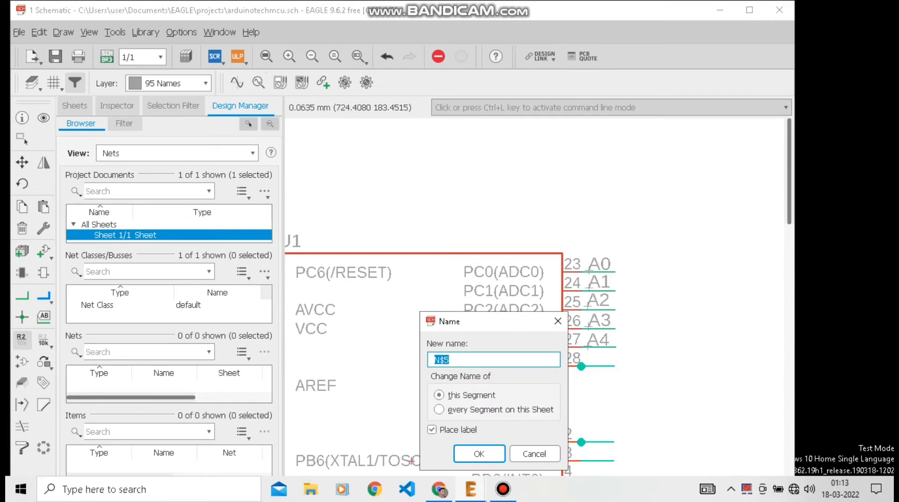
{"action": "key", "text": "Return"}
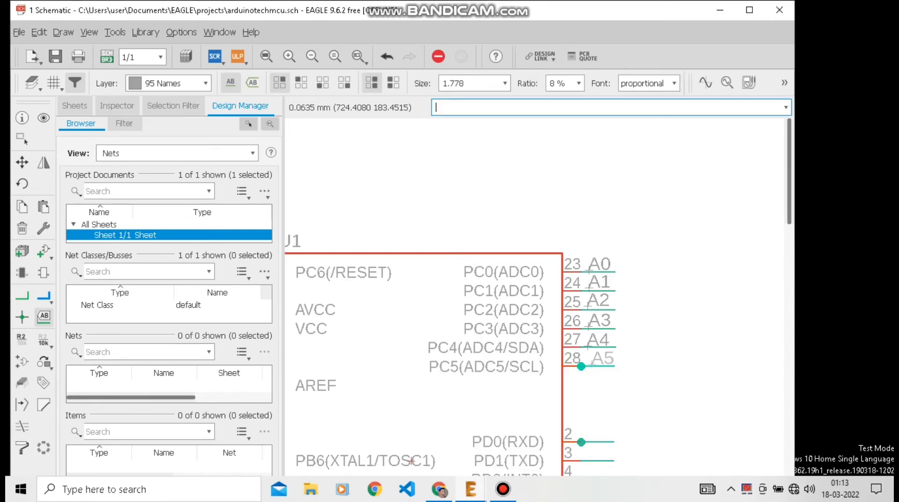
- Name the net segment on pin 2 (PD0) RX and place its label above the stub
{"action": "scroll", "coordinate": [571, 310], "scroll_direction": "down", "scroll_amount": 2}
{"action": "scroll", "coordinate": [595, 385], "scroll_direction": "up", "scroll_amount": 4}
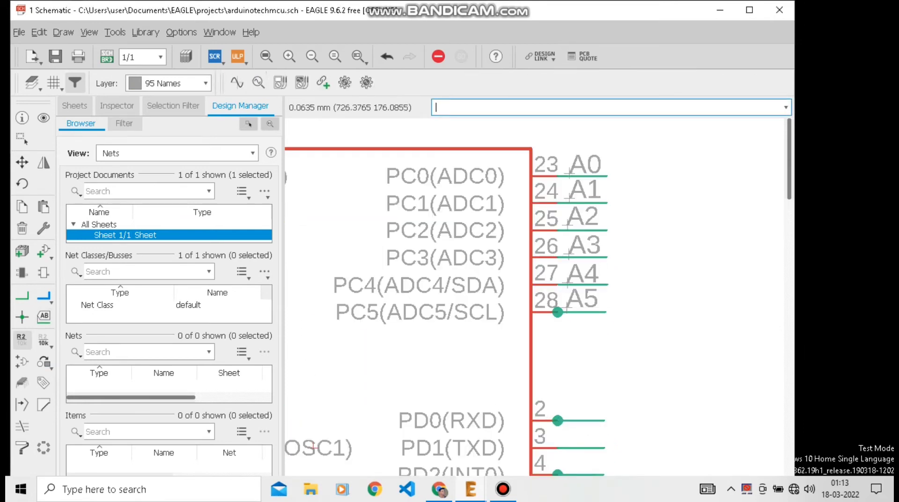
{"action": "scroll", "coordinate": [574, 347], "scroll_direction": "down", "scroll_amount": 1}
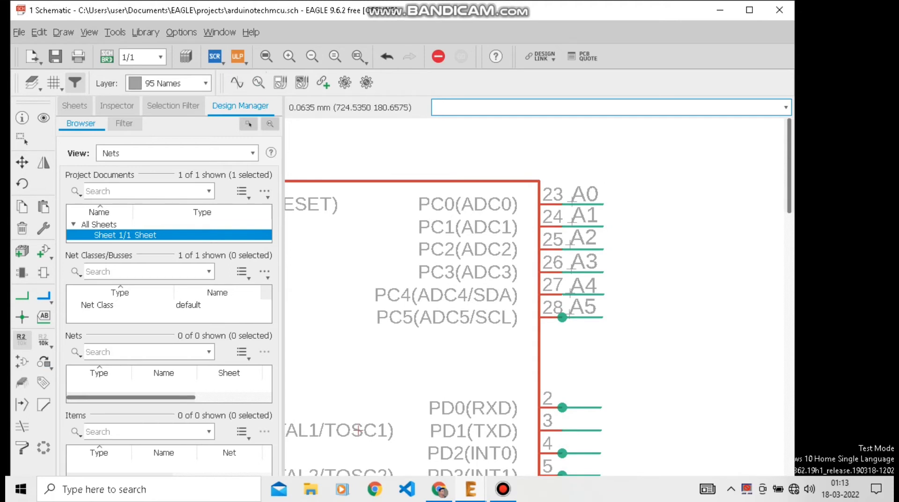
{"action": "scroll", "coordinate": [574, 351], "scroll_direction": "down", "scroll_amount": 3}
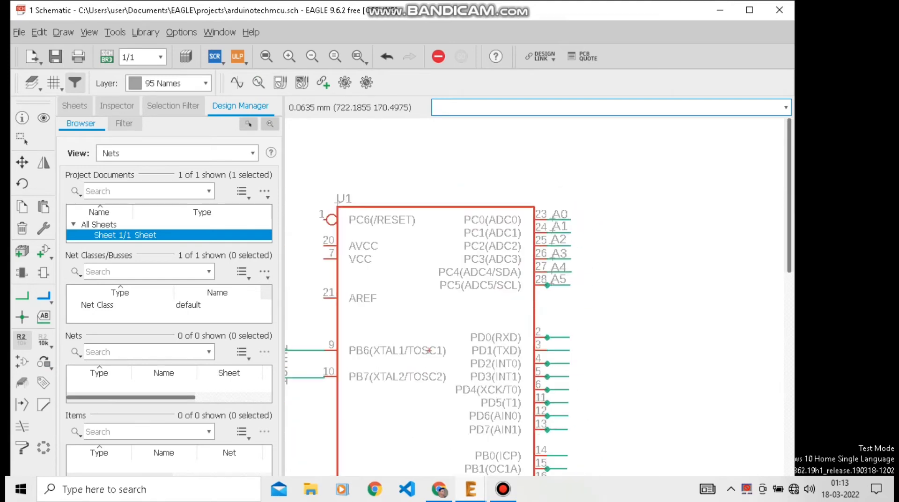
{"action": "scroll", "coordinate": [555, 344], "scroll_direction": "up", "scroll_amount": 4}
{"action": "left_click", "coordinate": [571, 321]}
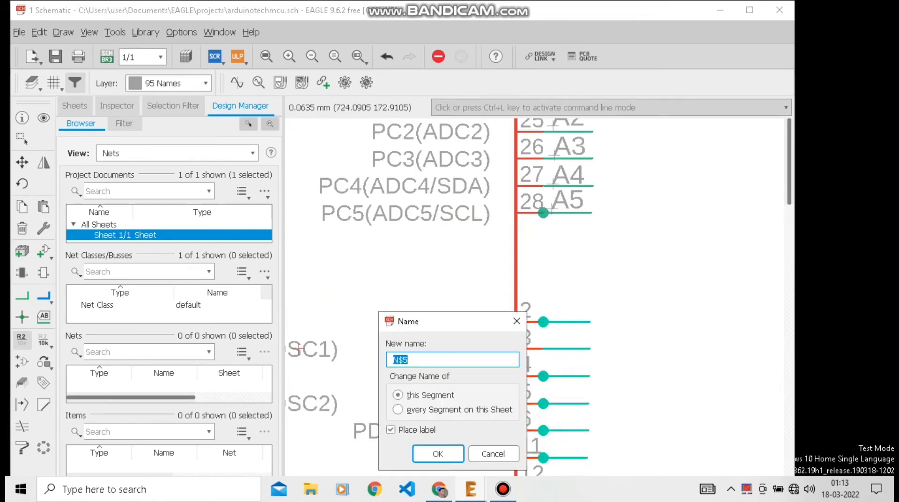
{"action": "type", "text": "RX"}
{"action": "key", "text": "Return"}
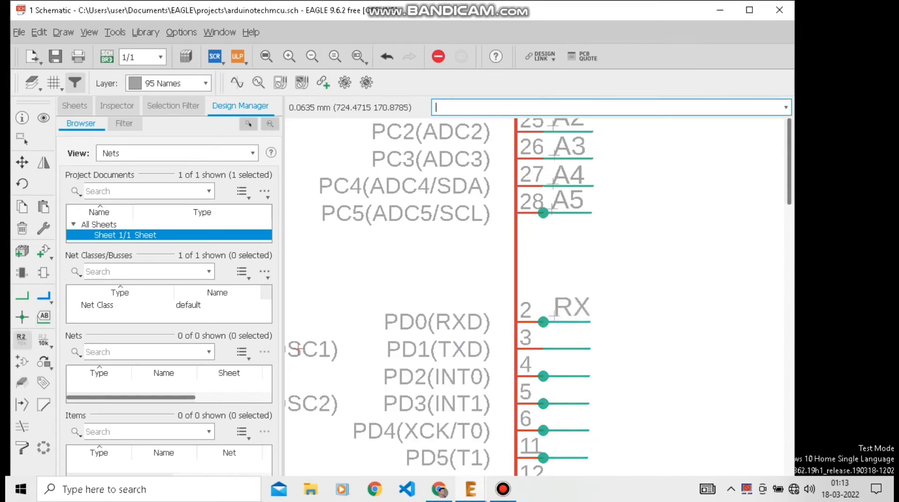
- Name the net segment on pin 3 (PD1) TX and place its label above the stub
{"action": "left_click", "coordinate": [549, 347]}
{"action": "type", "text": "T"}
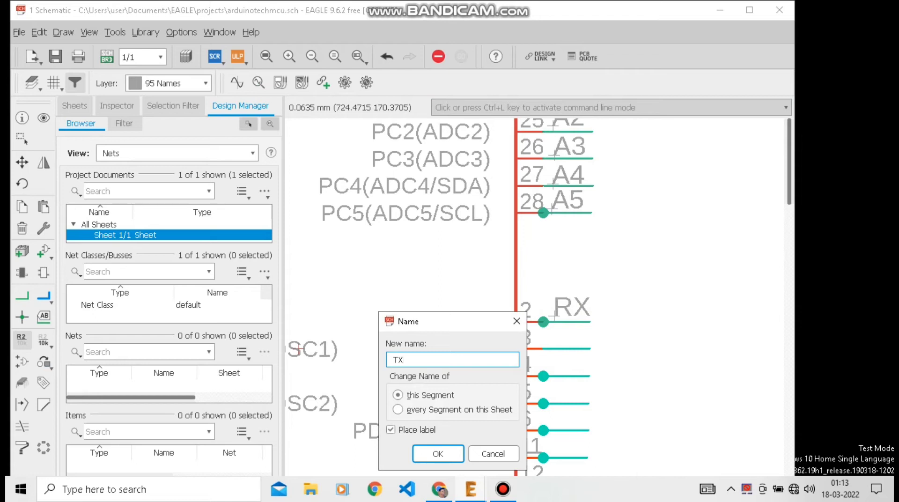
{"action": "type", "text": "X"}
{"action": "key", "text": "Return"}
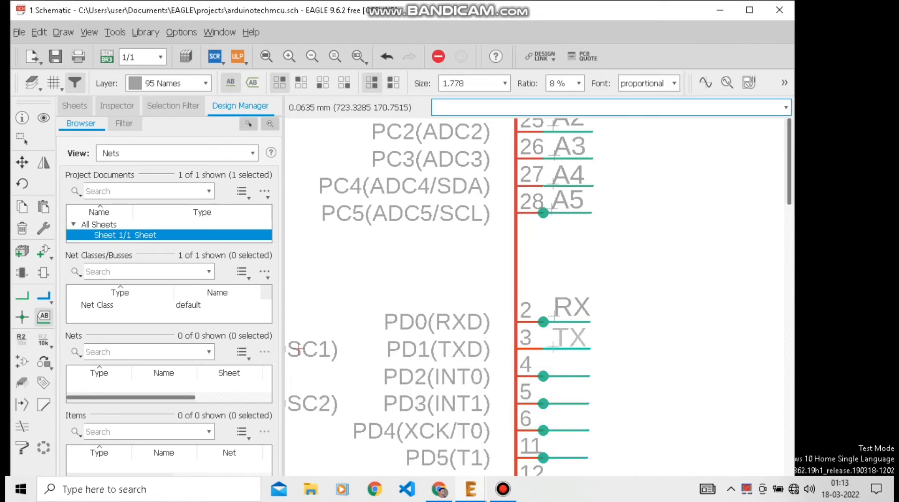
- Place the TX label on the PD1(TXD) net, and name the PD2(INT0) net D2 with its label above the wire
{"action": "left_click", "coordinate": [553, 347]}
{"action": "left_click", "coordinate": [557, 376]}
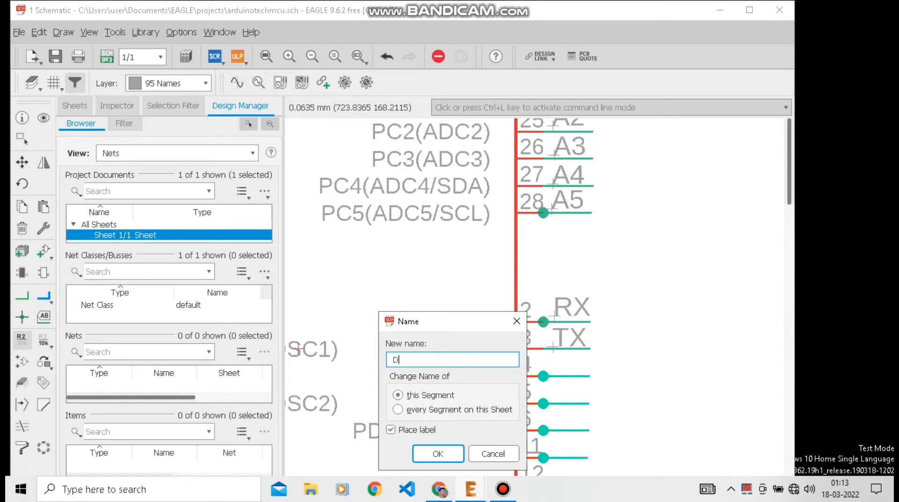
{"action": "key", "text": "Return"}
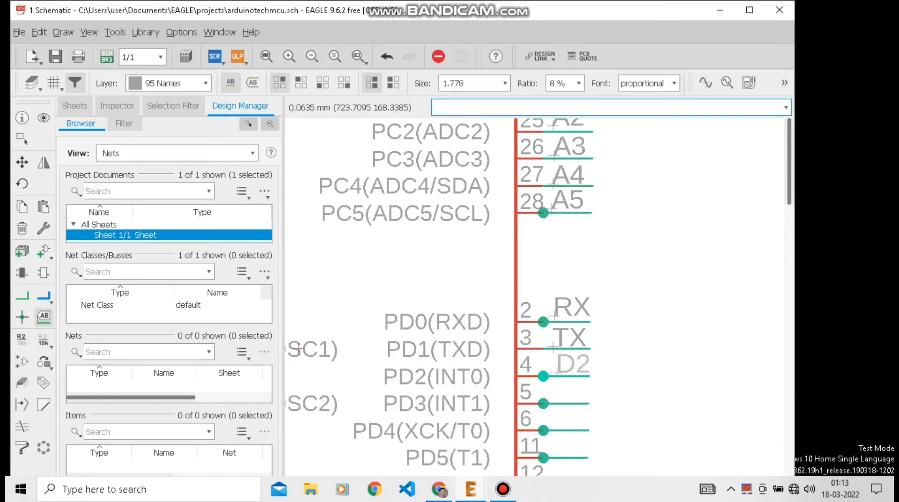
{"action": "left_click", "coordinate": [555, 373]}
- Name the PD3(INT1) net segment D3 and the PD4(XCK/T0) net segment D4, adding a label to each
{"action": "left_click", "coordinate": [557, 403]}
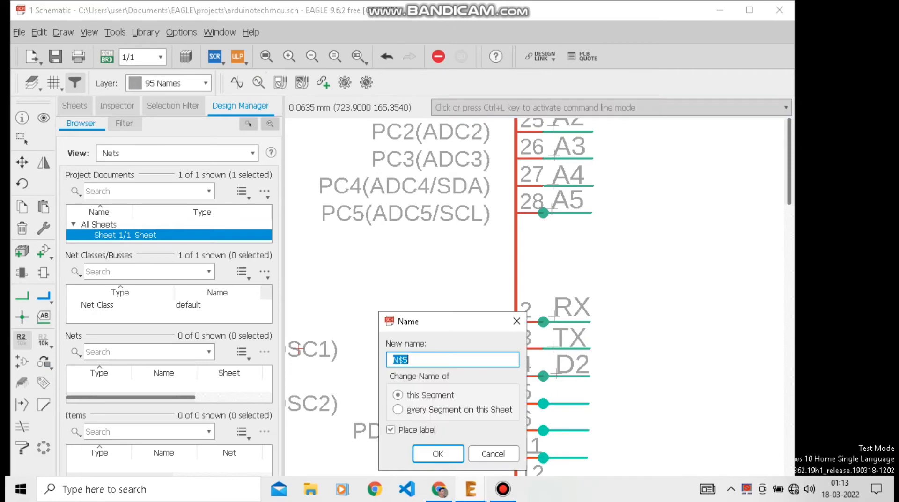
{"action": "key", "text": "Return"}
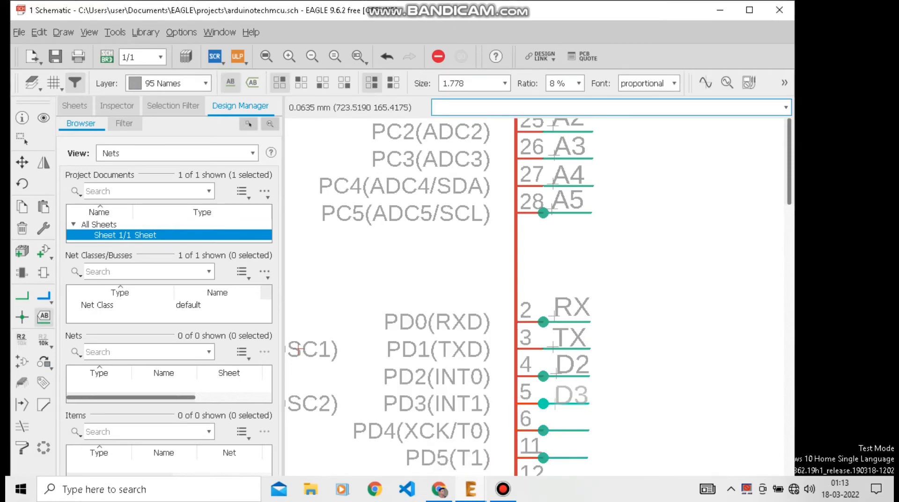
{"action": "left_click", "coordinate": [554, 402]}
{"action": "left_click", "coordinate": [555, 403]}
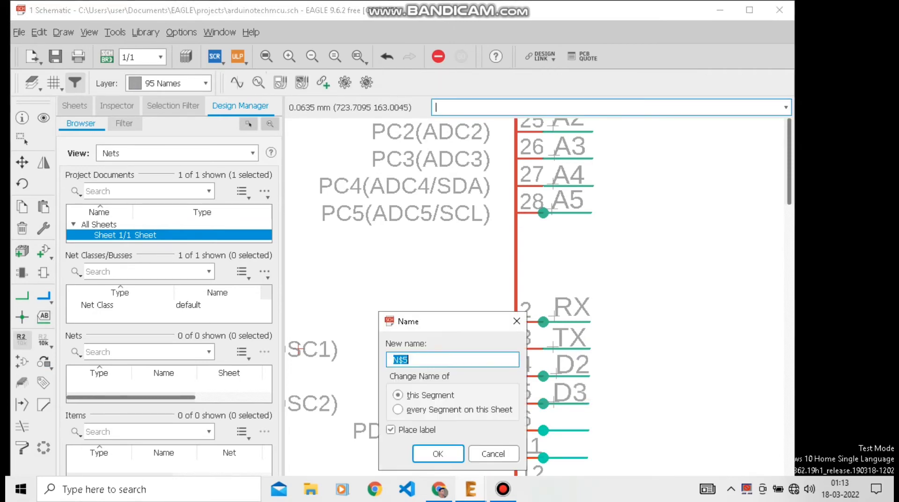
{"action": "type", "text": "D4"}
{"action": "key", "text": "Return"}
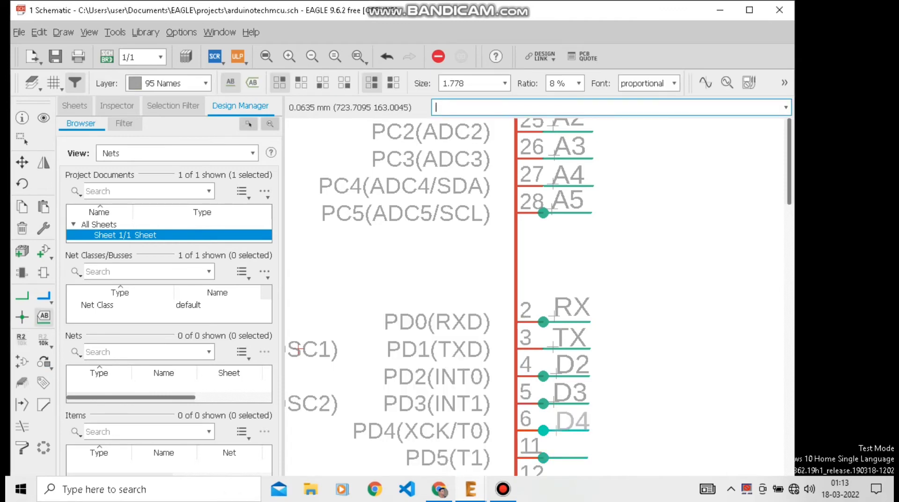
- Name the PD5(T1) net segment D5 and the PD6(AIN0) net segment D6, placing each label on its wire
{"action": "left_click", "coordinate": [555, 457]}
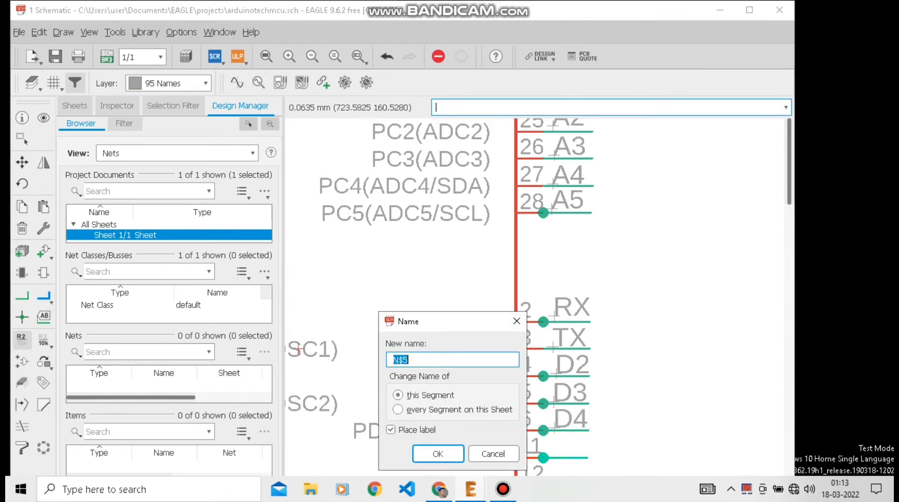
{"action": "type", "text": "D5"}
{"action": "key", "text": "Return"}
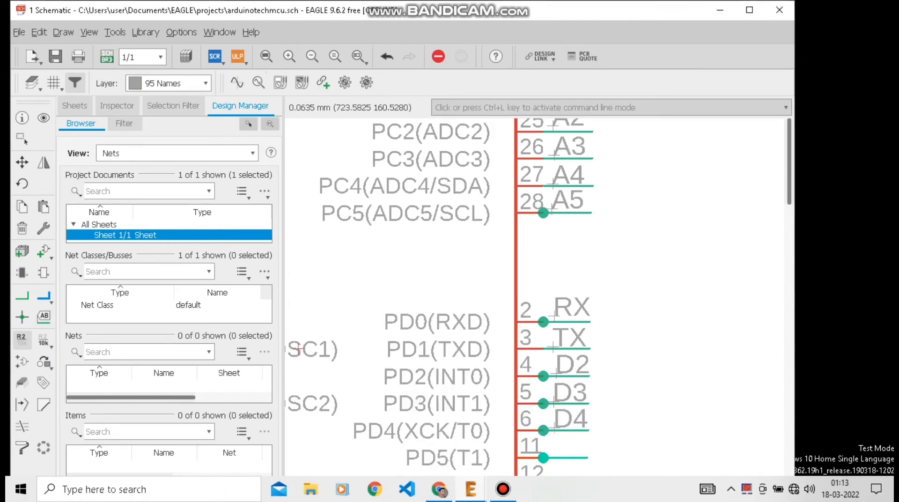
{"action": "scroll", "coordinate": [536, 419], "scroll_direction": "down", "scroll_amount": 2}
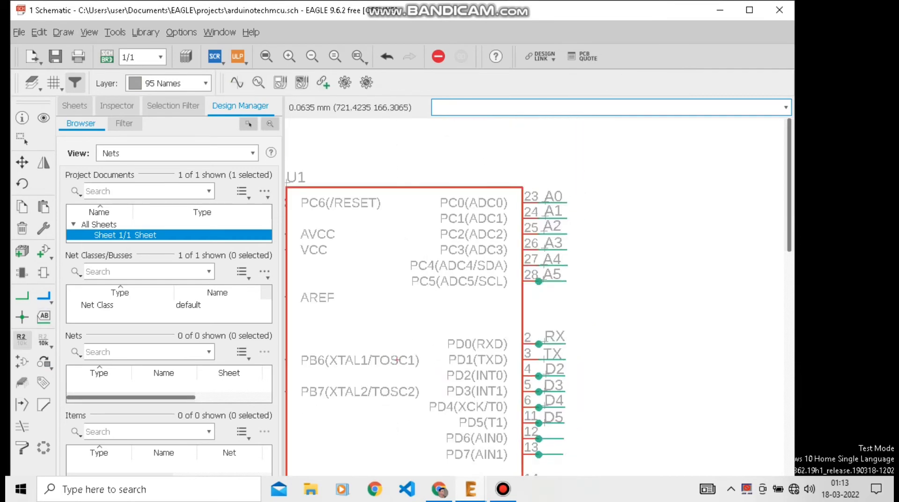
{"action": "scroll", "coordinate": [536, 379], "scroll_direction": "down", "scroll_amount": 1}
{"action": "scroll", "coordinate": [543, 433], "scroll_direction": "up", "scroll_amount": 3}
{"action": "left_click", "coordinate": [548, 401]}
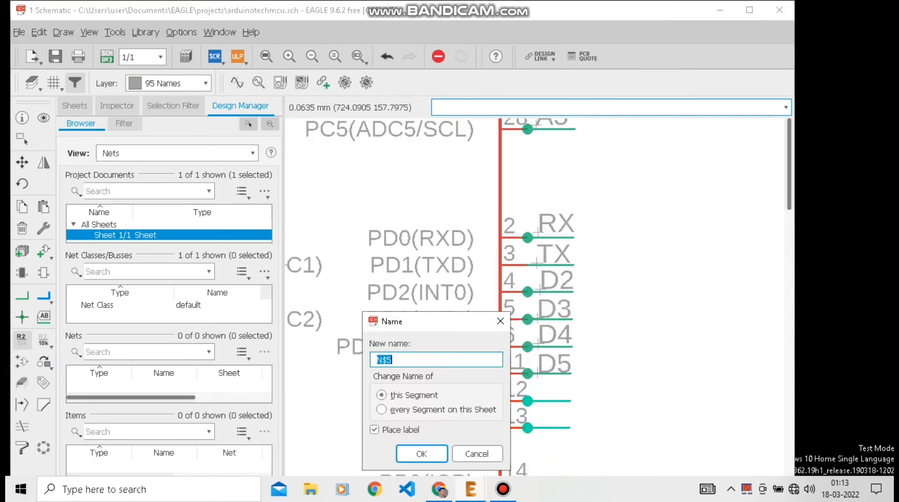
{"action": "type", "text": "D6"}
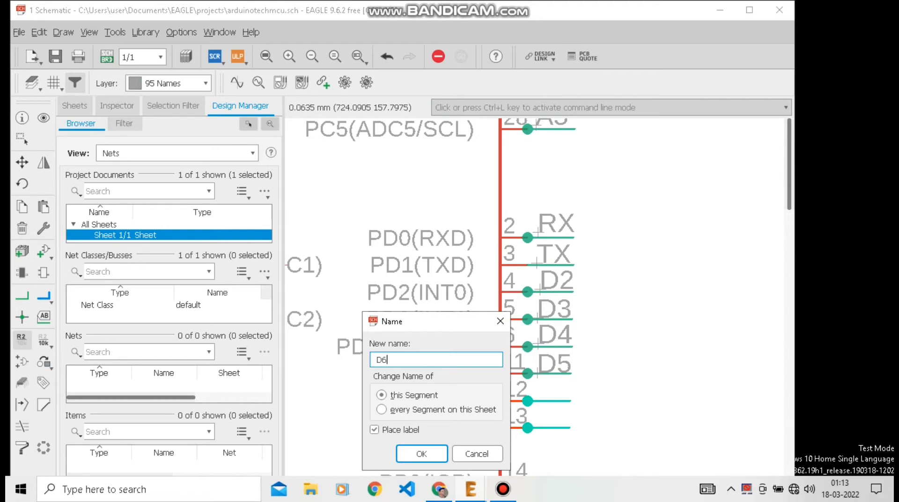
{"action": "key", "text": "Return"}
{"action": "left_click", "coordinate": [540, 397]}
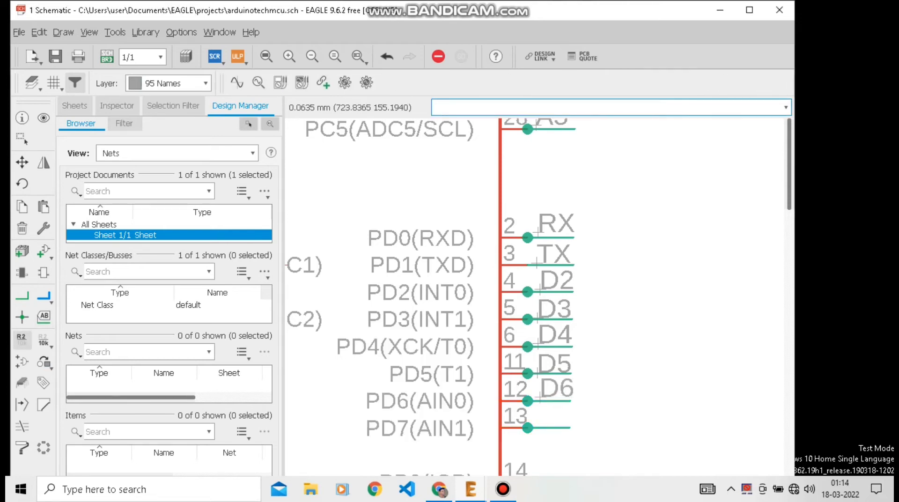
- Name the PD7(AIN1) net segment D7 and place its label above the wire
{"action": "left_click", "coordinate": [548, 427]}
{"action": "type", "text": "D7"}
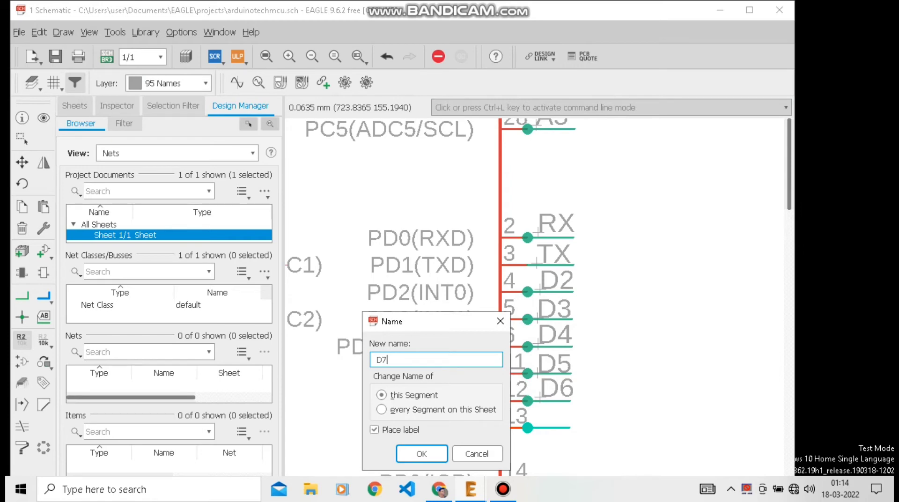
{"action": "key", "text": "Return"}
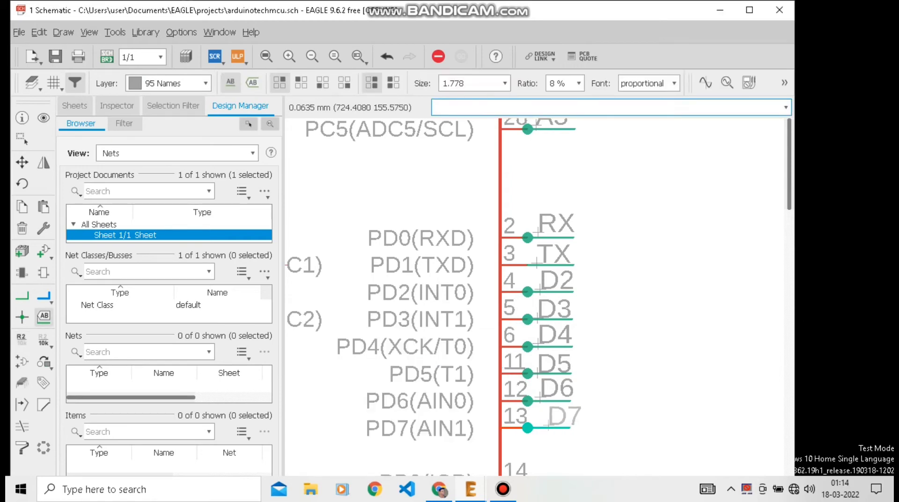
{"action": "left_click", "coordinate": [540, 424]}
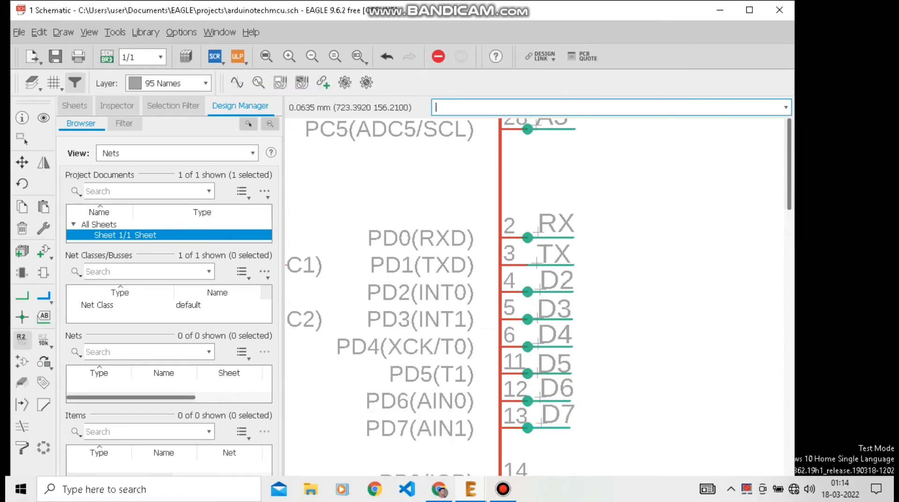
- Name the PB0(ICP) net segment on pin 14 D8 and place its label above the wire
{"action": "scroll", "coordinate": [287, 265], "scroll_direction": "down", "scroll_amount": 3}
{"action": "scroll", "coordinate": [519, 389], "scroll_direction": "up", "scroll_amount": 1}
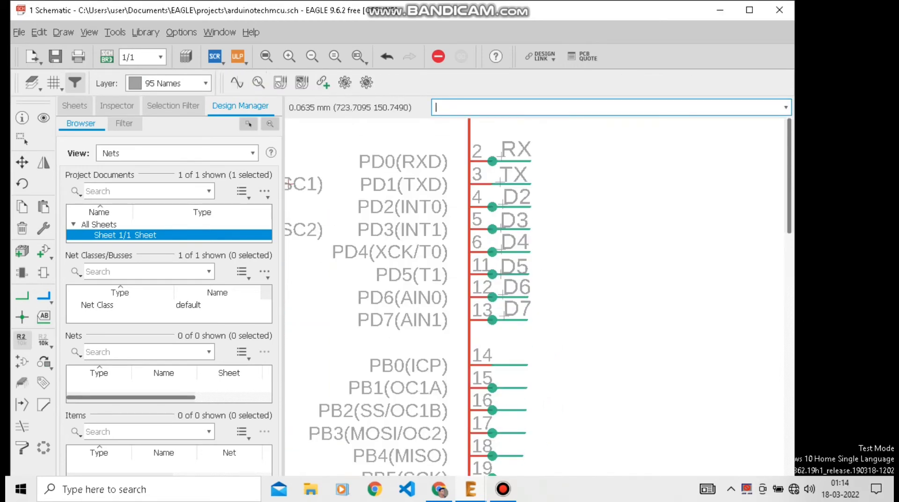
{"action": "left_click", "coordinate": [506, 363]}
{"action": "type", "text": "D"}
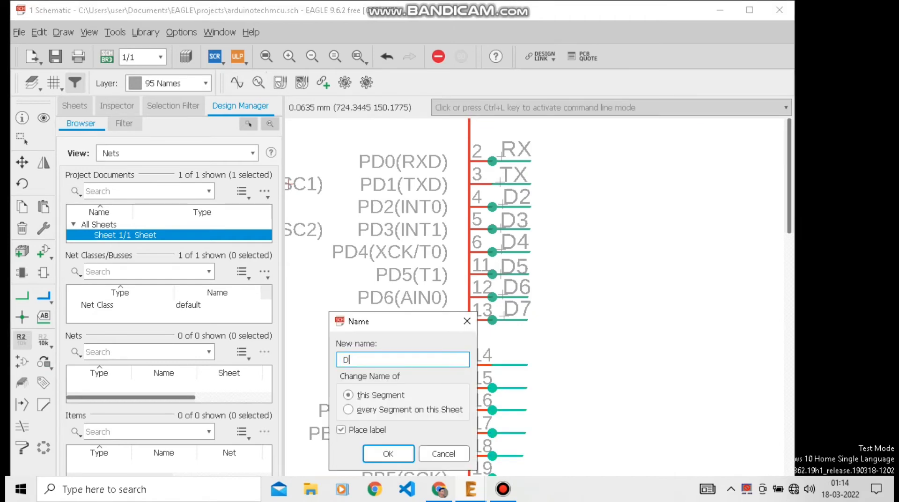
{"action": "type", "text": "8"}
{"action": "key", "text": "Return"}
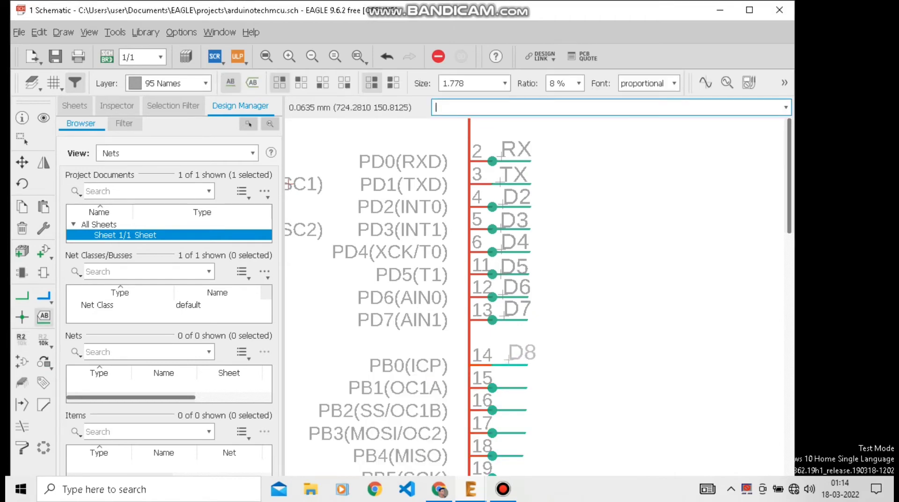
{"action": "left_click", "coordinate": [507, 360]}
- Name the PB1(OC1A) net segment D9 and the PB2(SS/OC1B) net segment D10, placing each label on its wire
{"action": "left_click", "coordinate": [507, 388]}
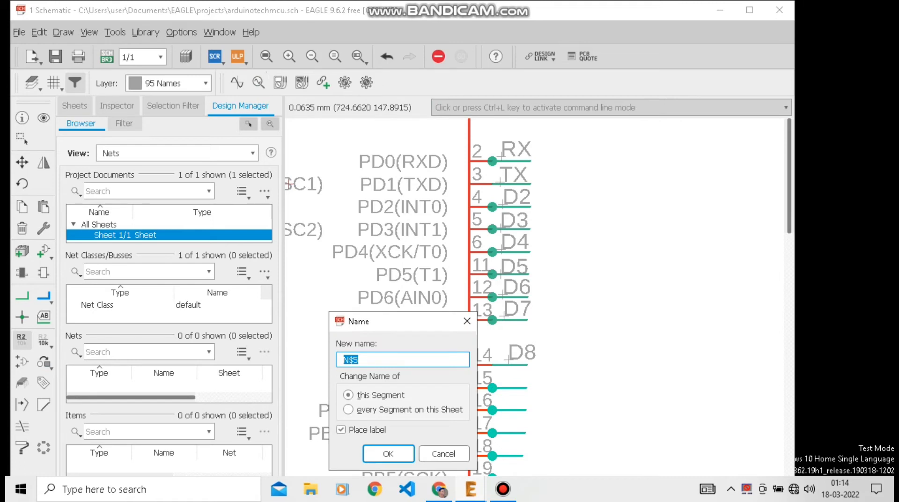
{"action": "type", "text": "D9"}
{"action": "key", "text": "Return"}
{"action": "left_click", "coordinate": [507, 388]}
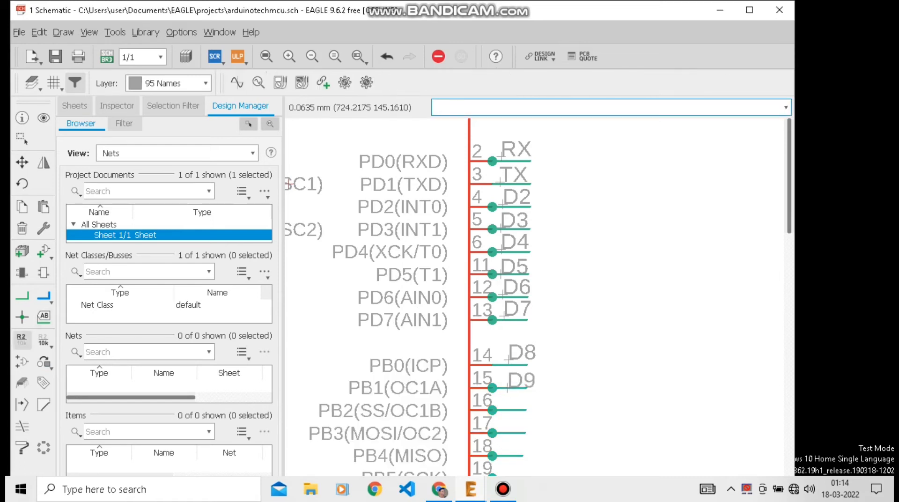
{"action": "left_click", "coordinate": [507, 410]}
{"action": "type", "text": "D10"}
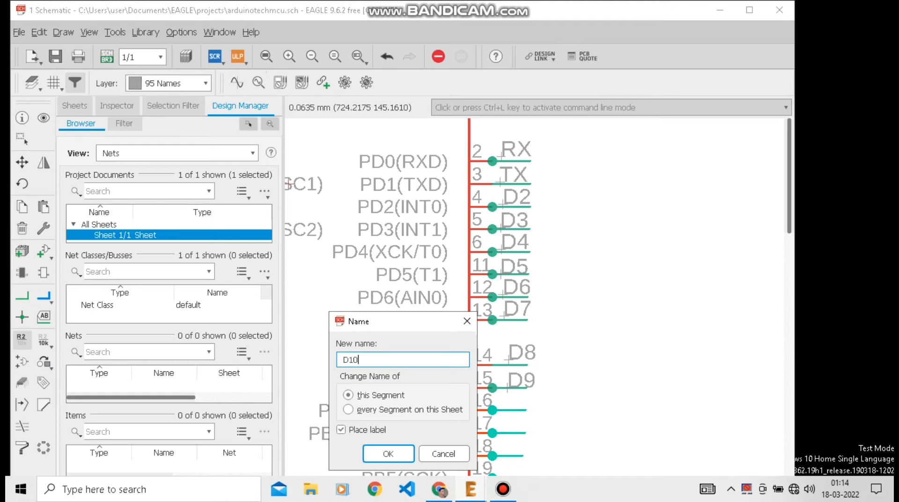
{"action": "key", "text": "Return"}
{"action": "left_click", "coordinate": [509, 406]}
- Name the PB3(MOSI/OC2) net segment D11 and the PB4(MISO) net segment D12, adding a label to each
{"action": "left_click", "coordinate": [512, 432]}
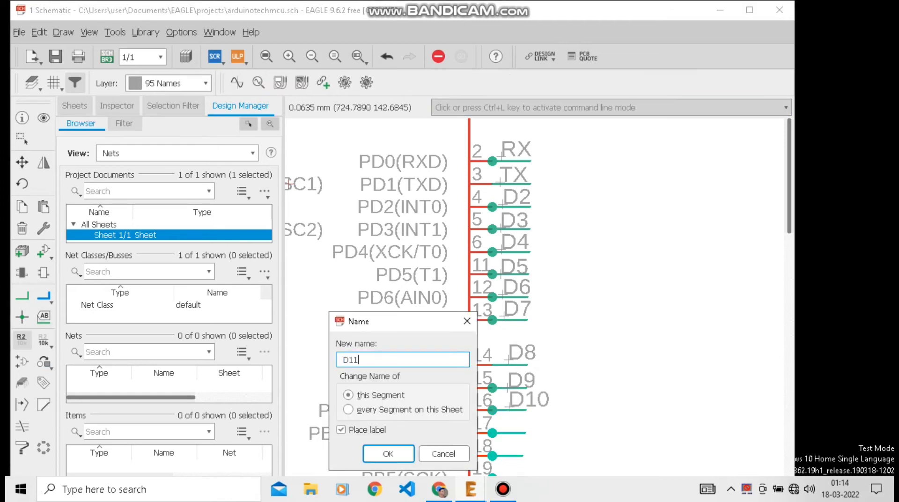
{"action": "key", "text": "Return"}
{"action": "left_click", "coordinate": [508, 431]}
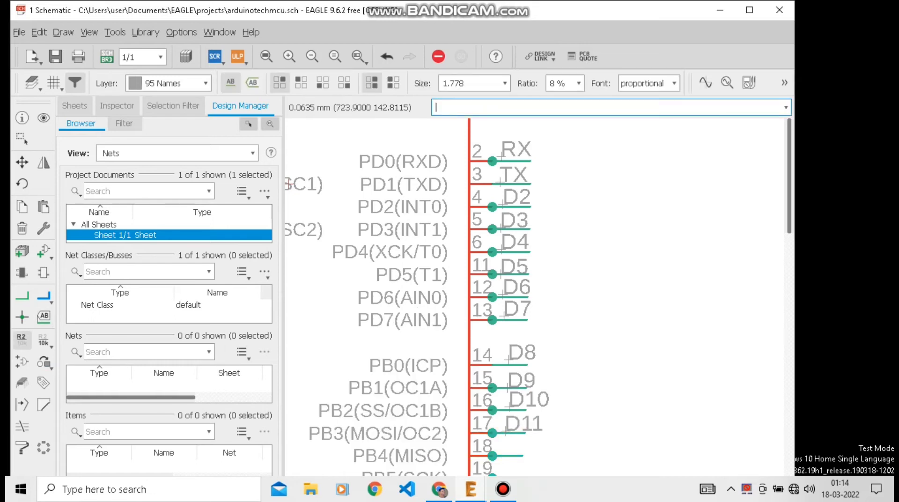
{"action": "left_click", "coordinate": [510, 455]}
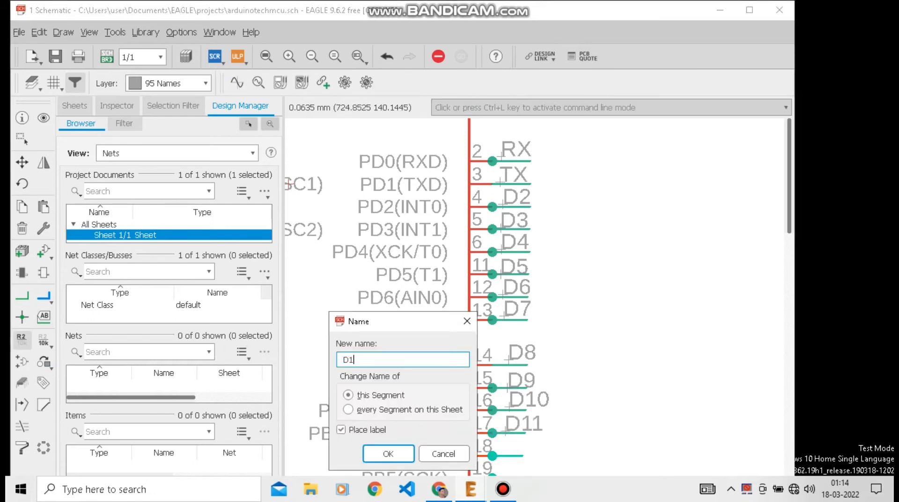
{"action": "key", "text": "Return"}
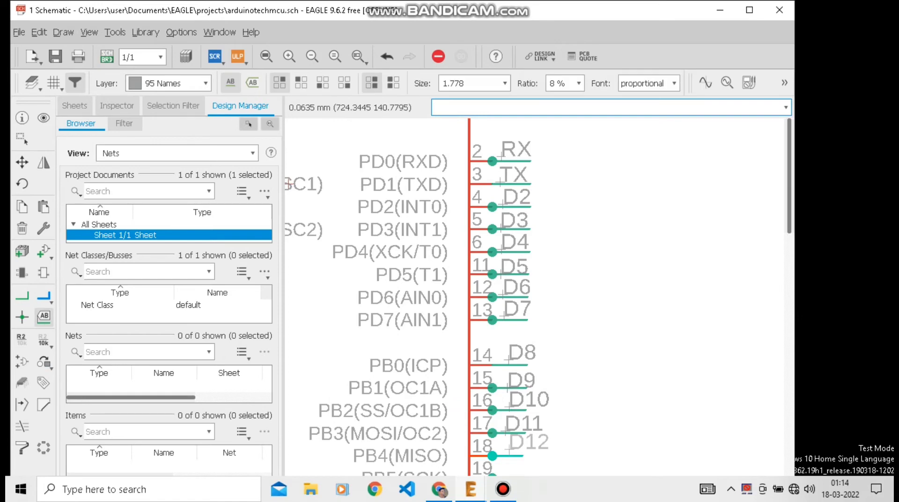
- Name the PB5(SCK) net on pin 19 D13 and add its label above the wire
{"action": "scroll", "coordinate": [506, 393], "scroll_direction": "down", "scroll_amount": 2}
{"action": "scroll", "coordinate": [508, 441], "scroll_direction": "up", "scroll_amount": 3}
{"action": "left_click", "coordinate": [506, 449]}
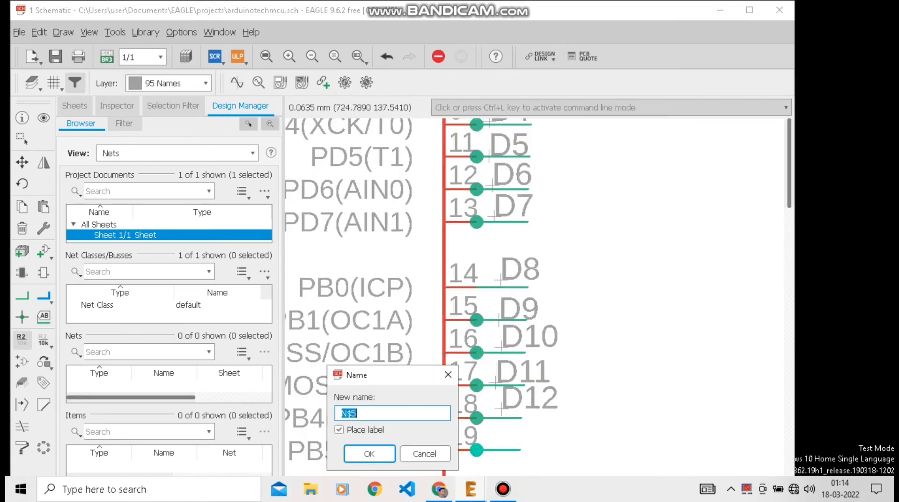
{"action": "type", "text": "D13"}
{"action": "key", "text": "Return"}
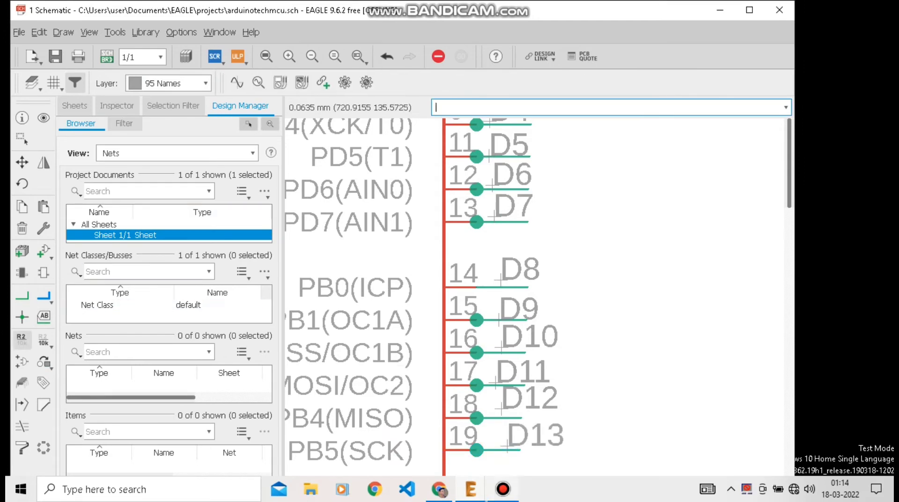
{"action": "left_click", "coordinate": [502, 488]}
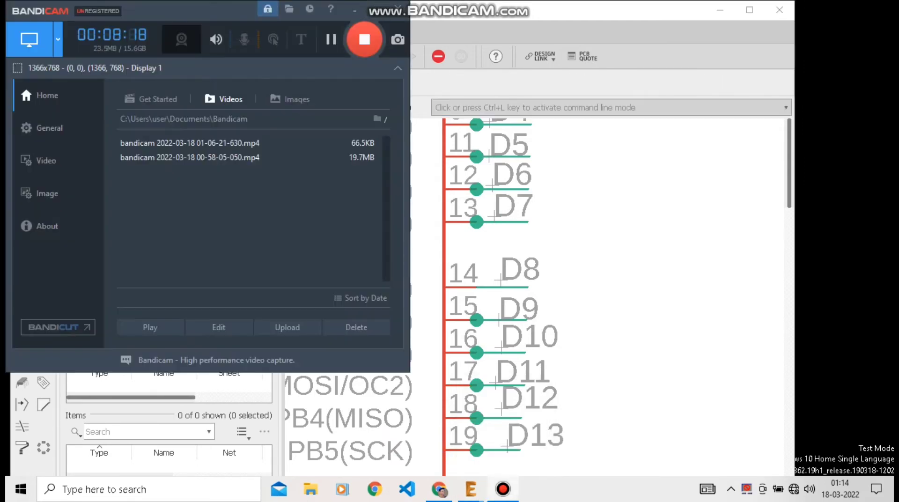
{"action": "left_click", "coordinate": [376, 9]}
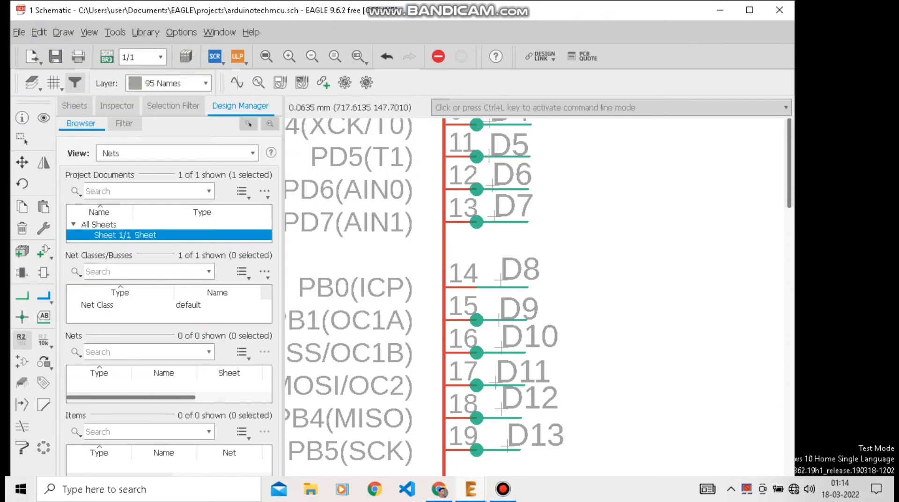
- Copy the 220E resistor R1, rotate the copy upright and place it above and beside U1's PC6(/RESET) pin
{"action": "scroll", "coordinate": [521, 348], "scroll_direction": "down", "scroll_amount": 7}
{"action": "scroll", "coordinate": [506, 388], "scroll_direction": "down", "scroll_amount": 2}
{"action": "scroll", "coordinate": [357, 244], "scroll_direction": "up", "scroll_amount": 6}
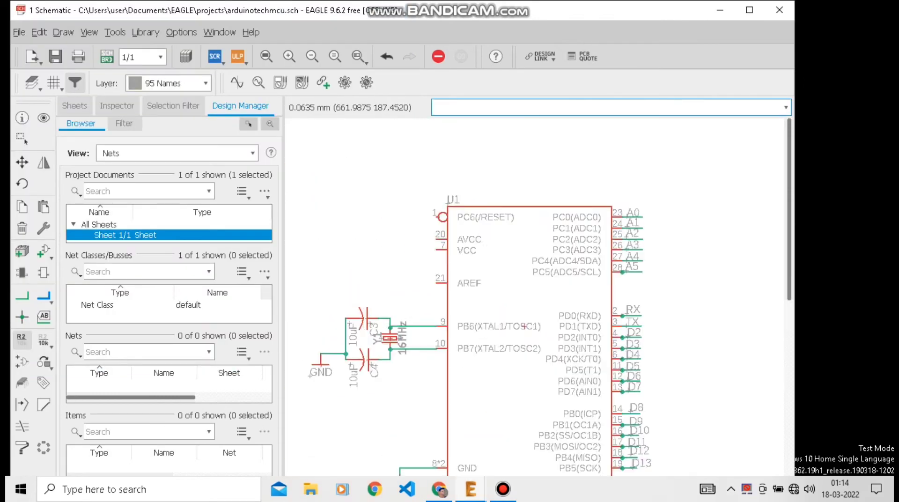
{"action": "scroll", "coordinate": [732, 449], "scroll_direction": "down", "scroll_amount": 6}
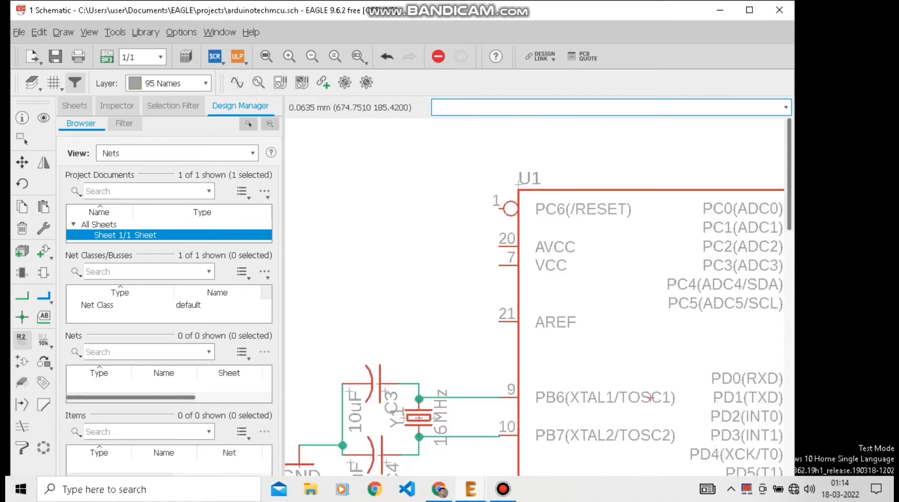
{"action": "scroll", "coordinate": [482, 152], "scroll_direction": "up", "scroll_amount": 6}
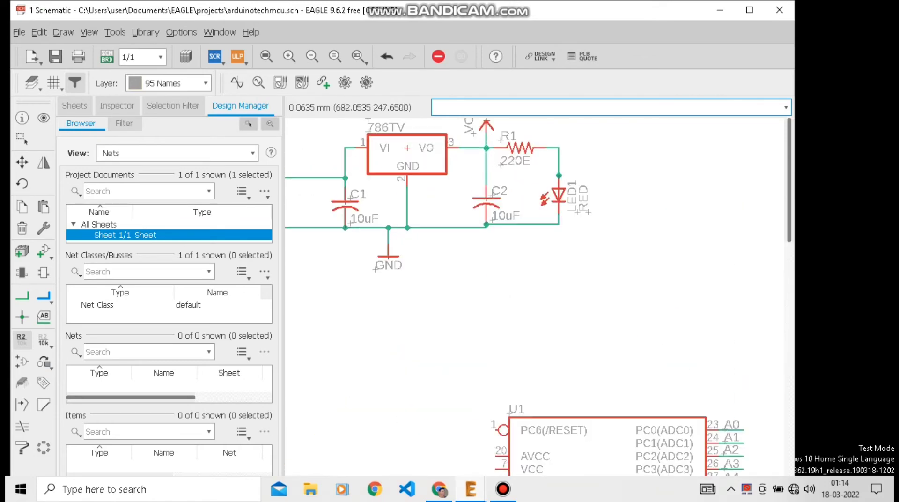
{"action": "right_click", "coordinate": [520, 133]}
{"action": "left_click", "coordinate": [549, 26]}
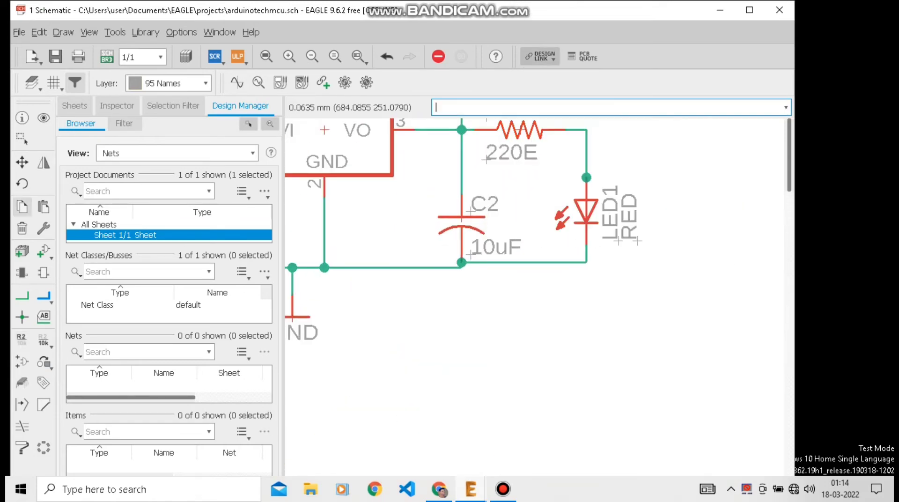
{"action": "scroll", "coordinate": [557, 215], "scroll_direction": "down", "scroll_amount": 2}
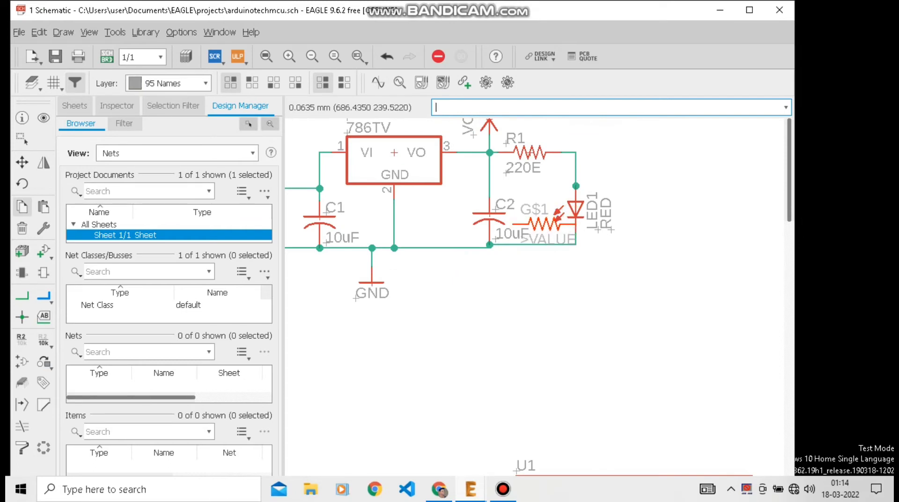
{"action": "scroll", "coordinate": [534, 239], "scroll_direction": "down", "scroll_amount": 4}
{"action": "right_click", "coordinate": [494, 332]}
{"action": "right_click", "coordinate": [494, 331]}
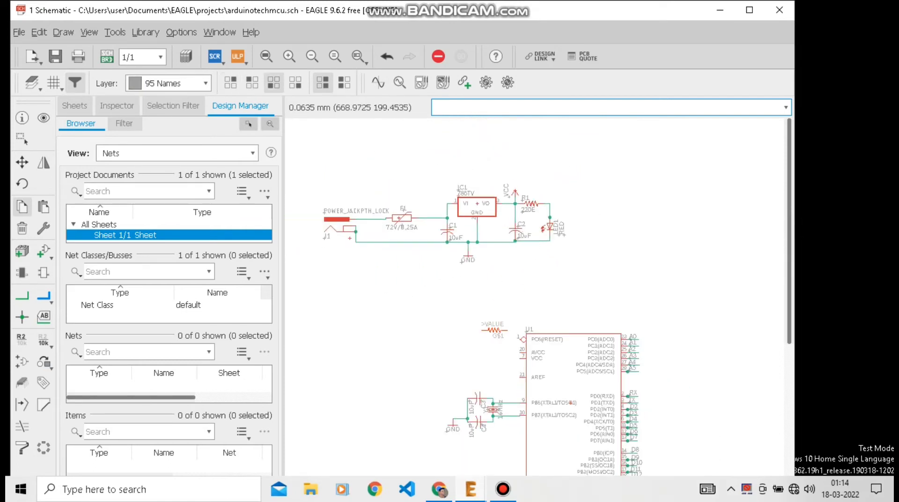
{"action": "right_click", "coordinate": [494, 332]}
{"action": "scroll", "coordinate": [493, 329], "scroll_direction": "up", "scroll_amount": 2}
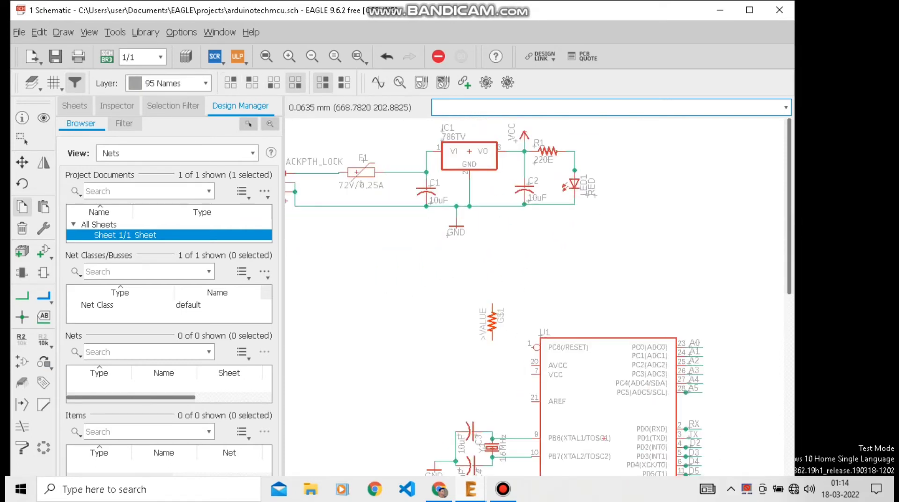
{"action": "scroll", "coordinate": [504, 330], "scroll_direction": "up", "scroll_amount": 2}
{"action": "left_click", "coordinate": [505, 325]}
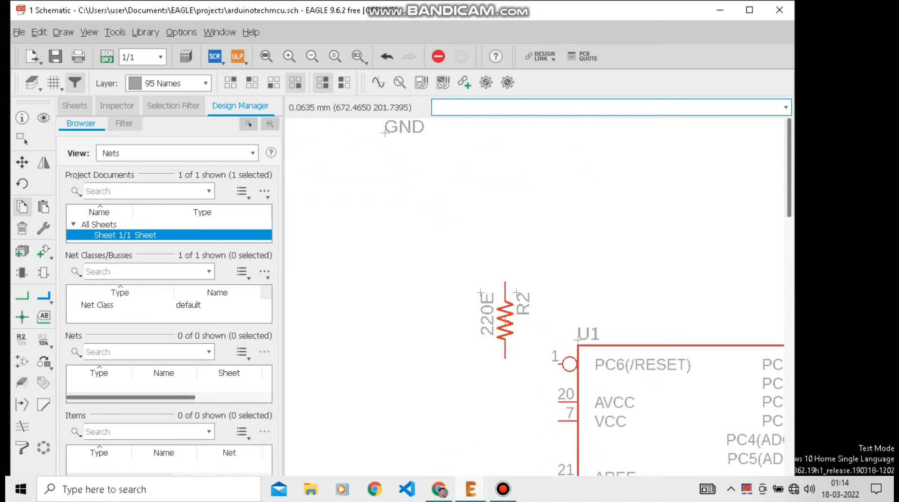
- Copy the 10uF capacitor C2, rotate the copy horizontal and place it just above U1 beside resistor R2
{"action": "scroll", "coordinate": [504, 328], "scroll_direction": "down", "scroll_amount": 3}
{"action": "right_click", "coordinate": [521, 213]}
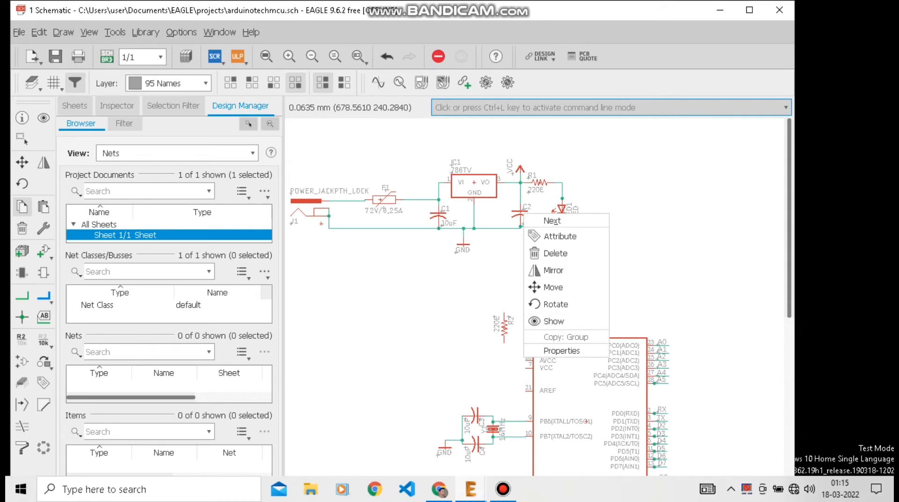
{"action": "key", "text": "Escape"}
{"action": "scroll", "coordinate": [509, 219], "scroll_direction": "up", "scroll_amount": 3}
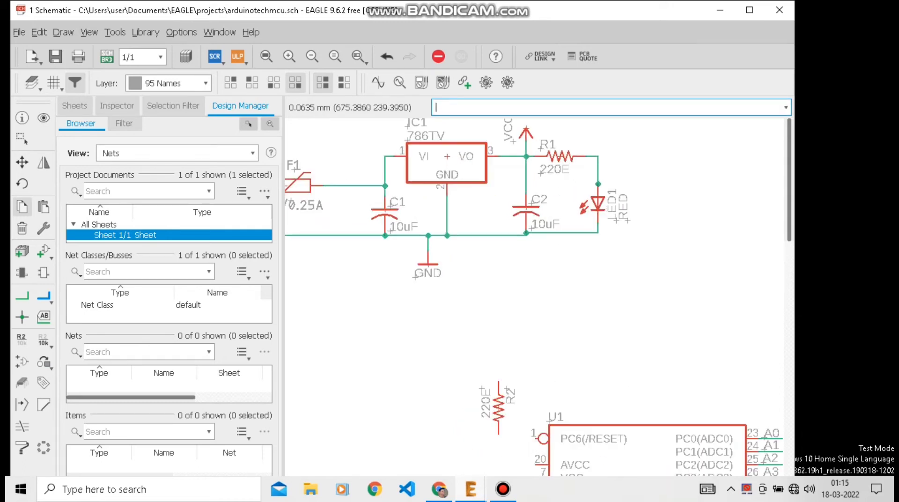
{"action": "right_click", "coordinate": [525, 206]}
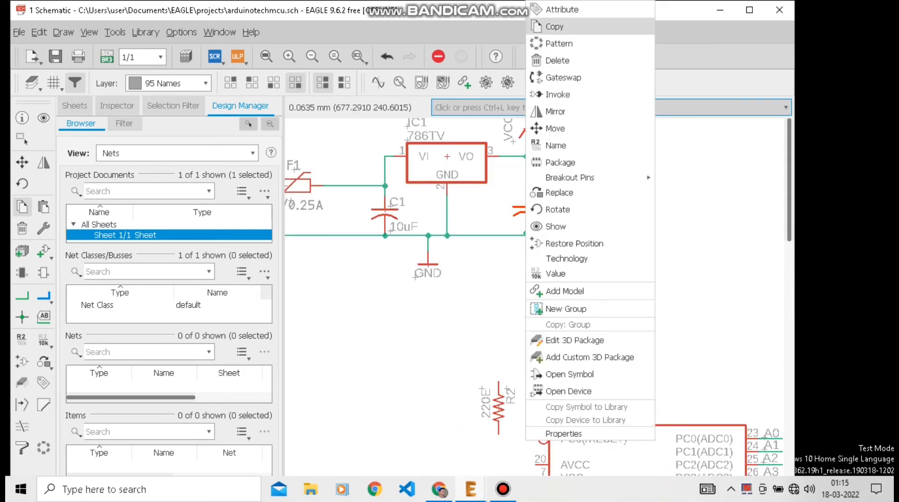
{"action": "left_click", "coordinate": [555, 26]}
{"action": "right_click", "coordinate": [557, 405]}
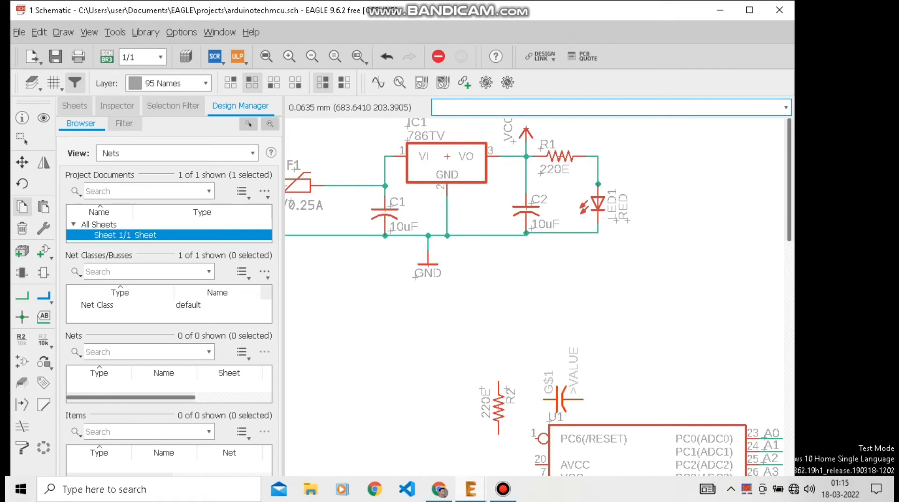
{"action": "left_click", "coordinate": [571, 393]}
- Move resistor R2 slightly upward and wire its lower lead to U1's PC6(/RESET) pin
{"action": "scroll", "coordinate": [511, 473], "scroll_direction": "up", "scroll_amount": 2}
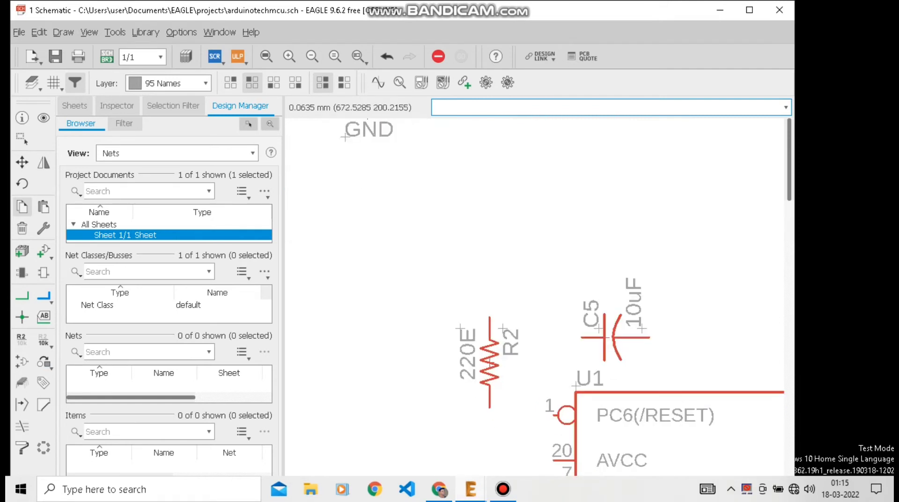
{"action": "left_click", "coordinate": [22, 162]}
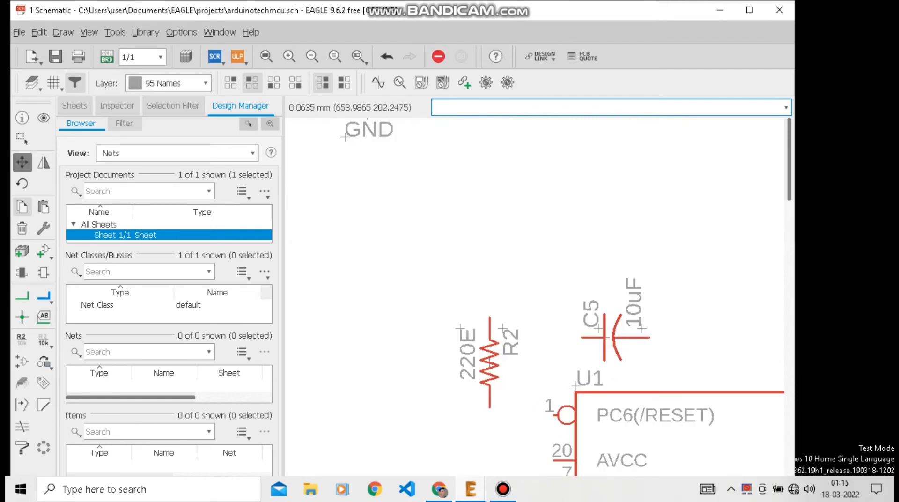
{"action": "left_click", "coordinate": [489, 362]}
{"action": "left_click", "coordinate": [487, 352]}
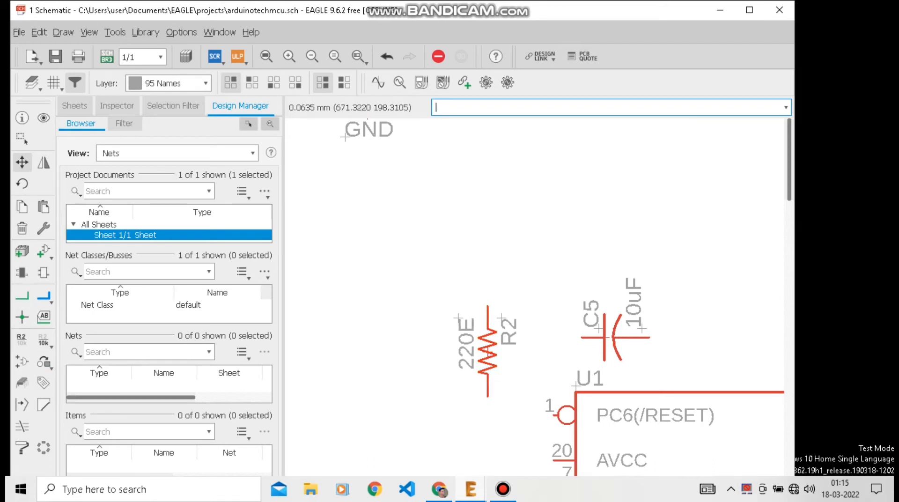
{"action": "left_click", "coordinate": [22, 295]}
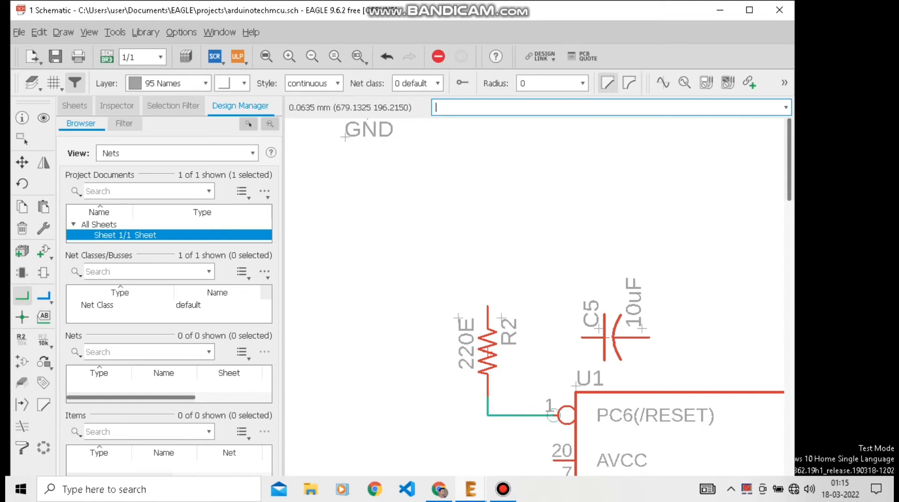
- Connect the straight-plate lead of capacitor C5 to the net between R2 and the PC6(/RESET) pin
{"action": "left_click", "coordinate": [581, 337]}
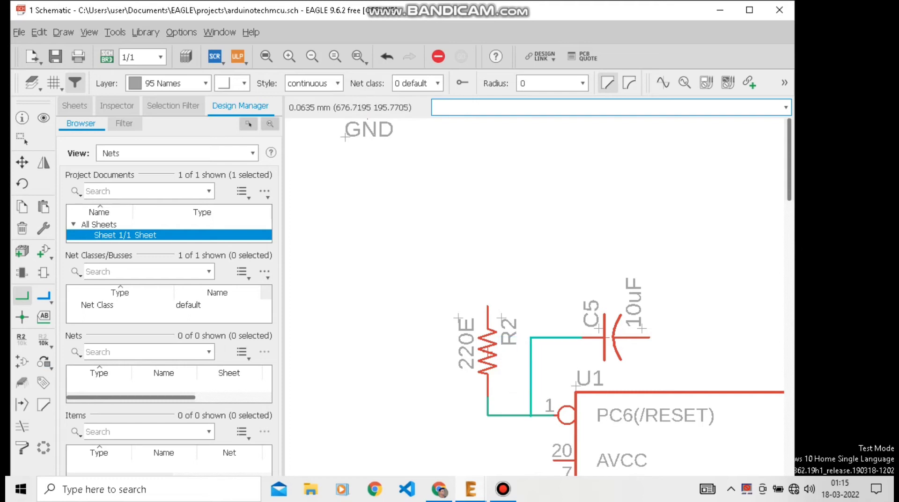
{"action": "scroll", "coordinate": [533, 412], "scroll_direction": "up", "scroll_amount": 4}
{"action": "scroll", "coordinate": [524, 411], "scroll_direction": "up", "scroll_amount": 5}
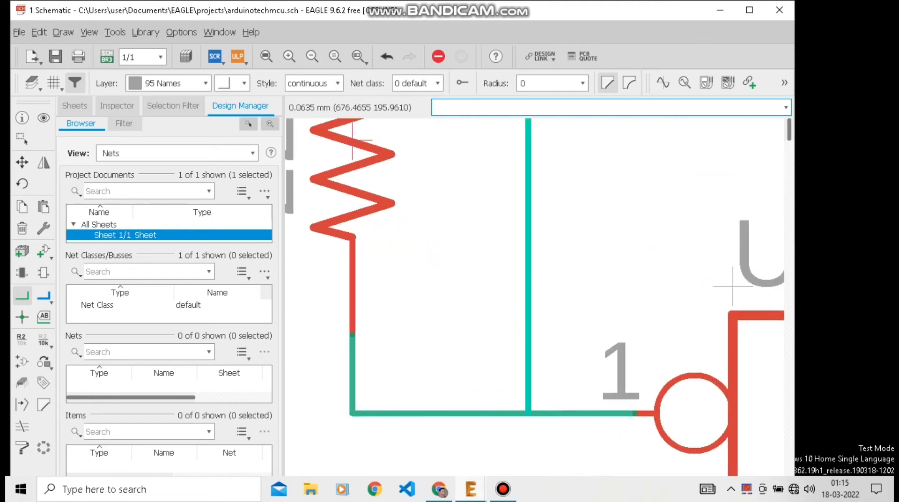
{"action": "left_click", "coordinate": [524, 412]}
{"action": "scroll", "coordinate": [526, 412], "scroll_direction": "down", "scroll_amount": 5}
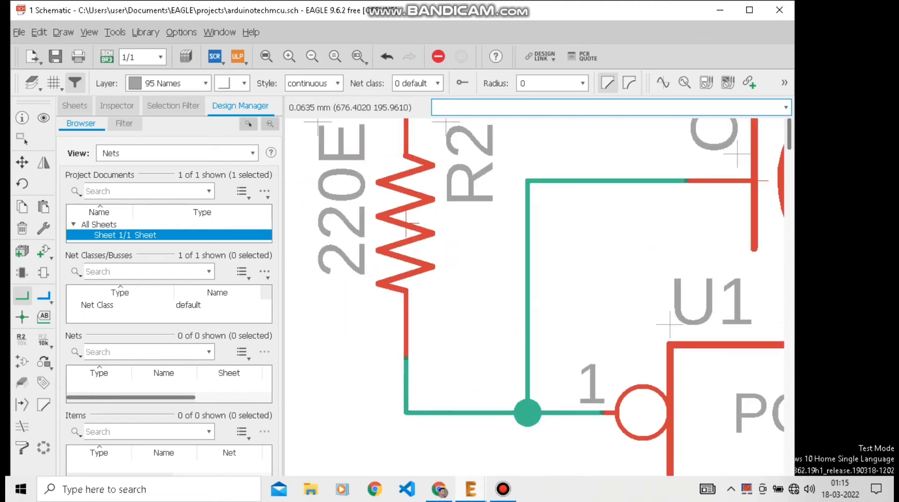
- Draw a net branch from the reset net upward and across above capacitor C5, leaving its end open
{"action": "scroll", "coordinate": [529, 361], "scroll_direction": "up", "scroll_amount": 4}
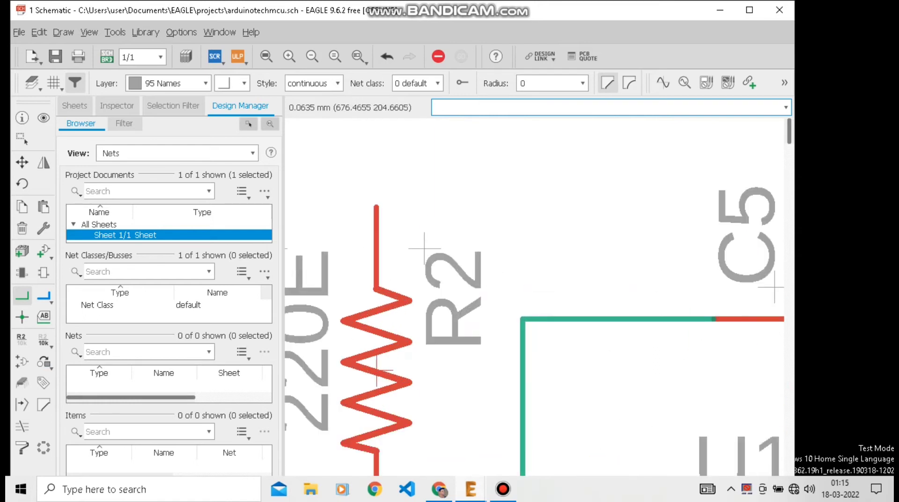
{"action": "scroll", "coordinate": [534, 211], "scroll_direction": "down", "scroll_amount": 4}
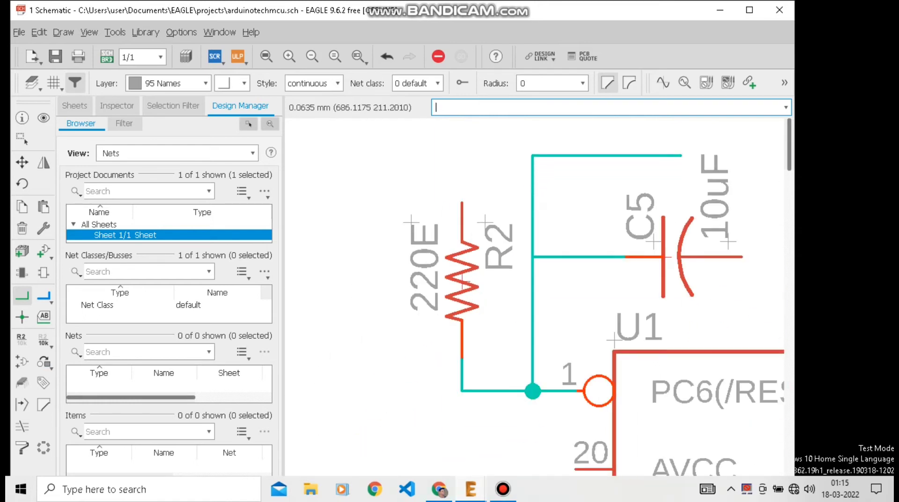
{"action": "left_click", "coordinate": [745, 127]}
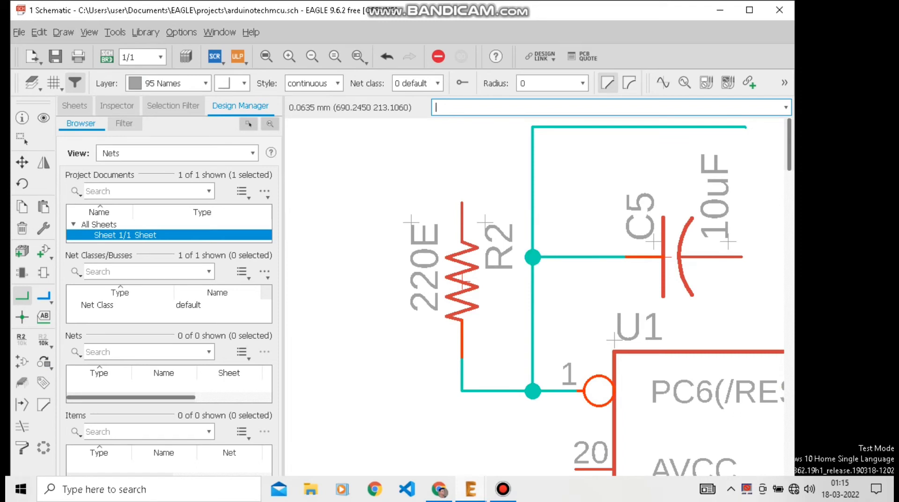
- Draw a short horizontal net outward from the free curved-plate lead of capacitor C5
{"action": "scroll", "coordinate": [628, 209], "scroll_direction": "down", "scroll_amount": 2}
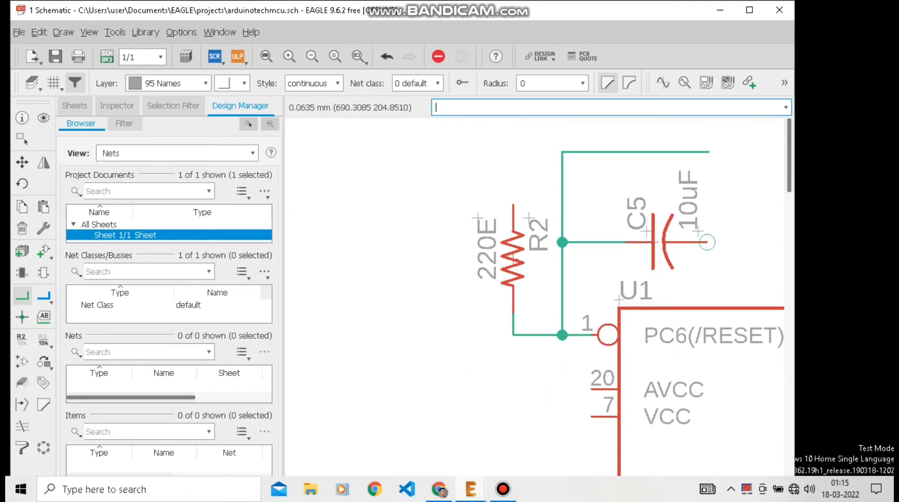
{"action": "scroll", "coordinate": [419, 248], "scroll_direction": "down", "scroll_amount": 3}
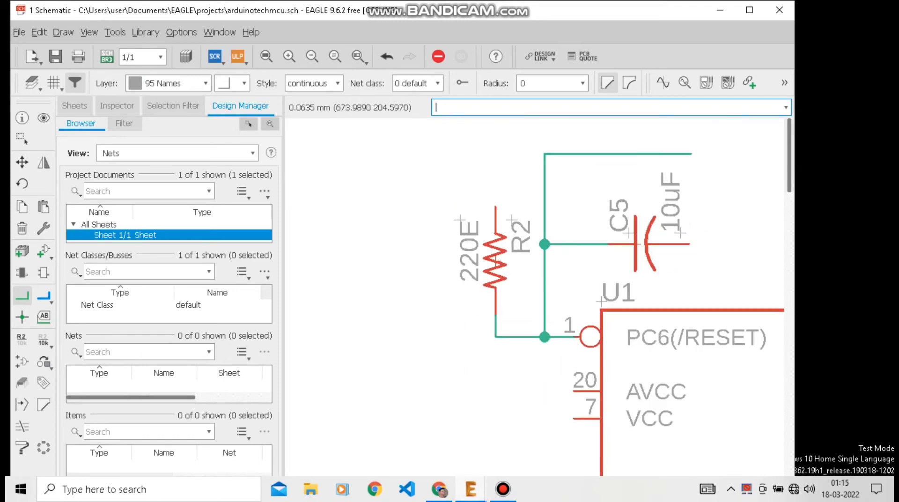
{"action": "scroll", "coordinate": [625, 242], "scroll_direction": "up", "scroll_amount": 5}
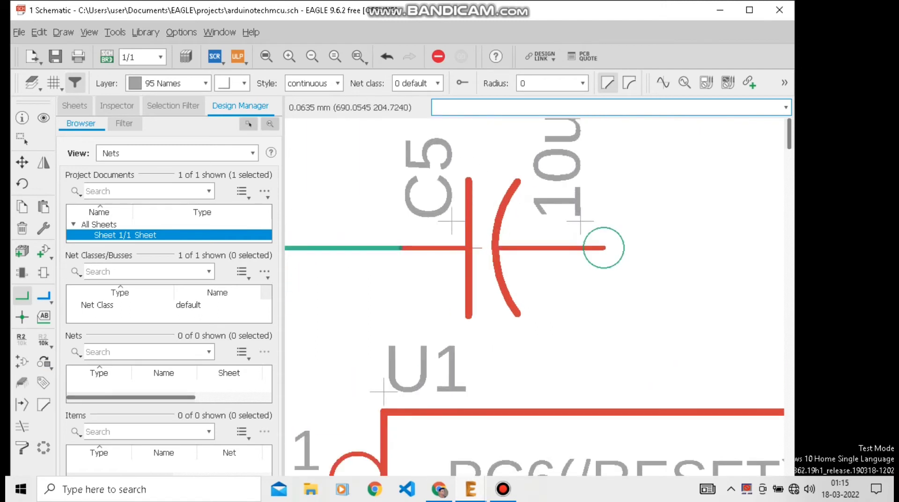
{"action": "left_click", "coordinate": [603, 248]}
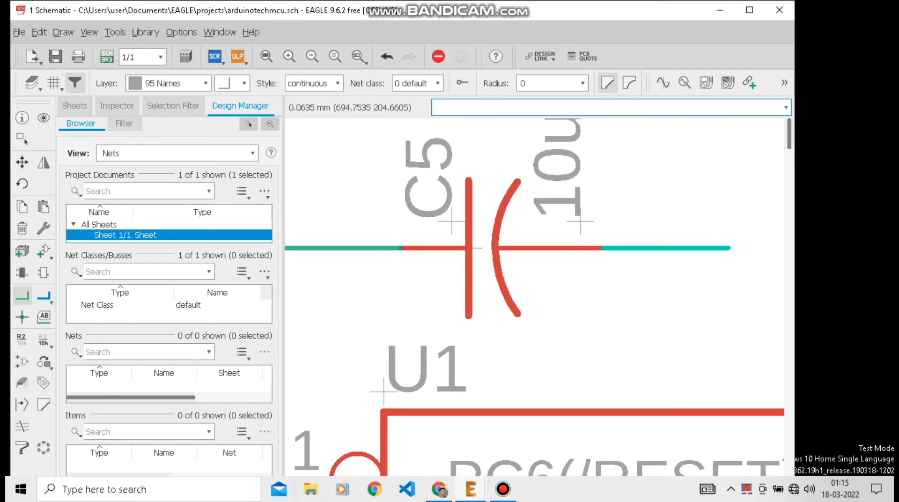
- Name the net on C5's curved-plate lead DTR and place its label above the wire
{"action": "right_click", "coordinate": [694, 248]}
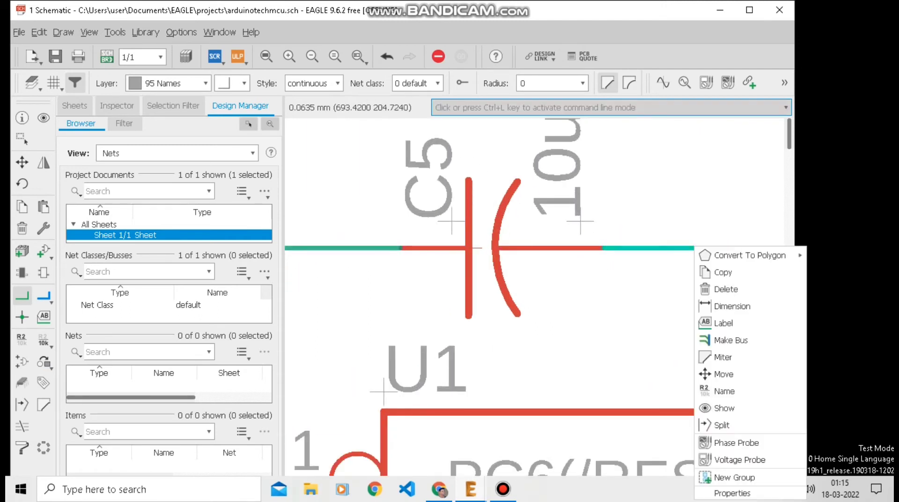
{"action": "left_click", "coordinate": [730, 390]}
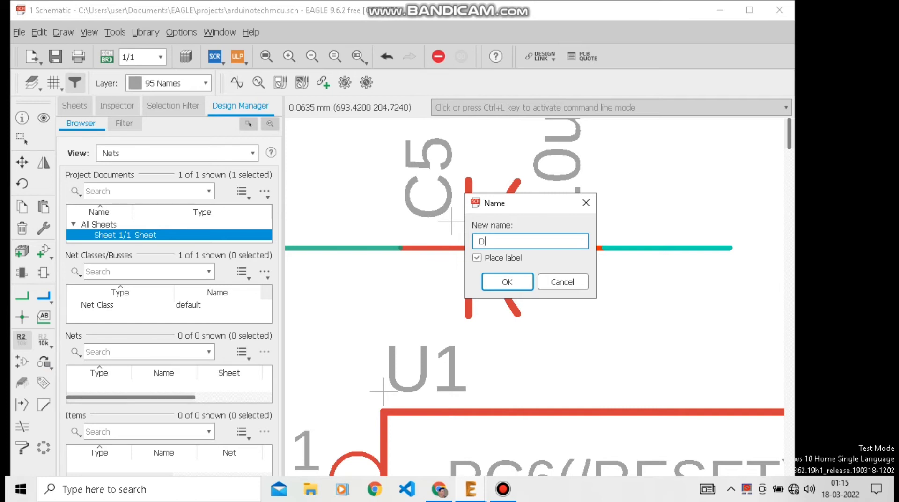
{"action": "key", "text": "Return"}
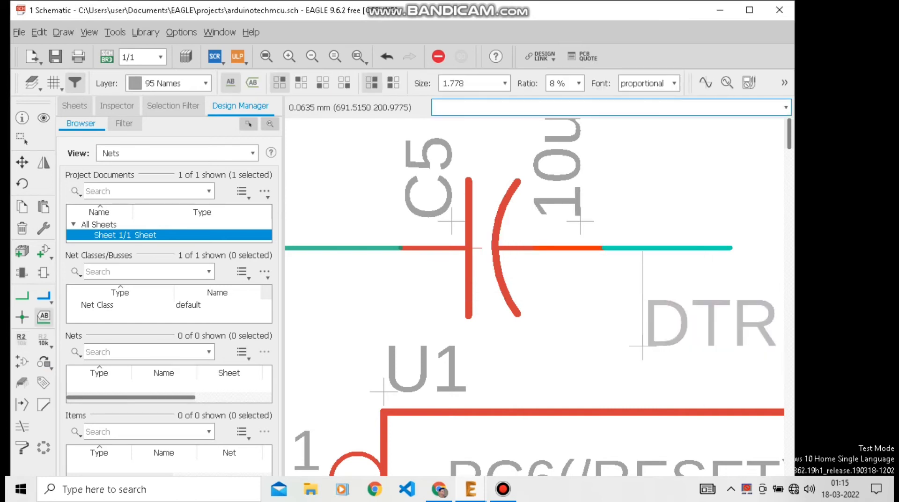
{"action": "left_click", "coordinate": [609, 235]}
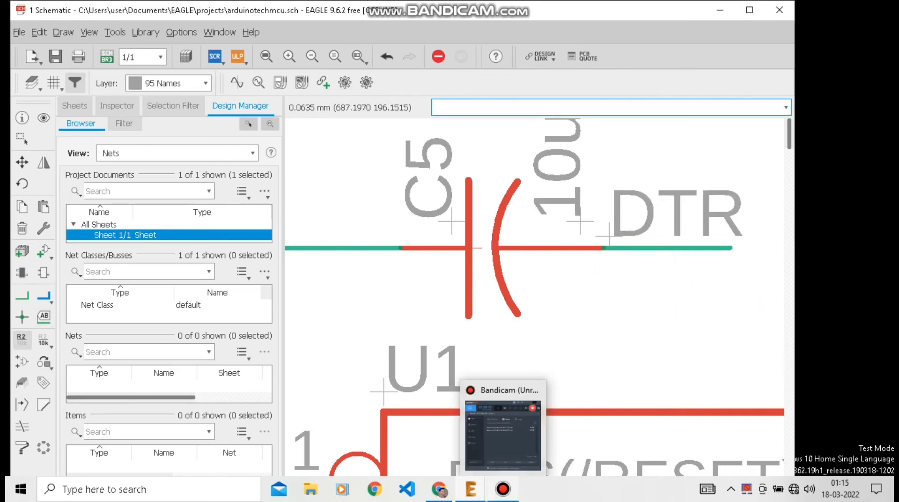
{"action": "left_click", "coordinate": [503, 489]}
{"action": "left_click", "coordinate": [375, 8]}
- Name the reset pin's net RESET and place its label above the open branch over C5
{"action": "scroll", "coordinate": [503, 236], "scroll_direction": "down", "scroll_amount": 6}
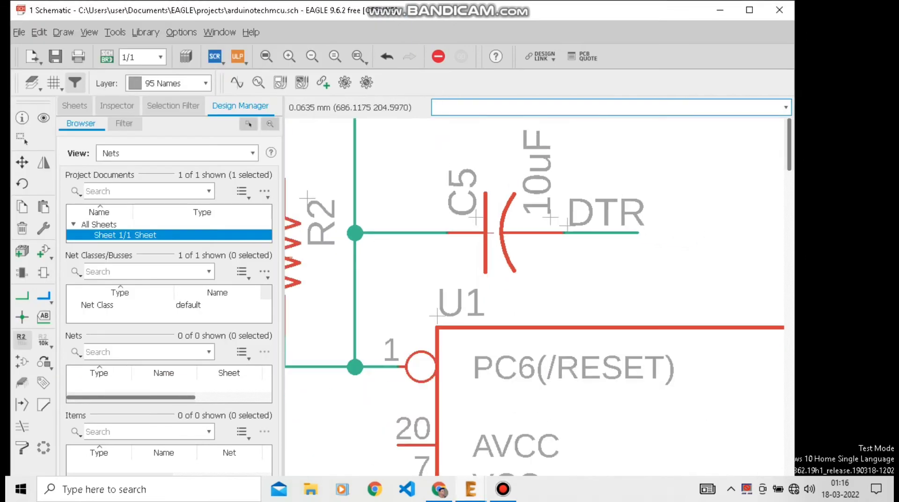
{"action": "left_click", "coordinate": [503, 165]}
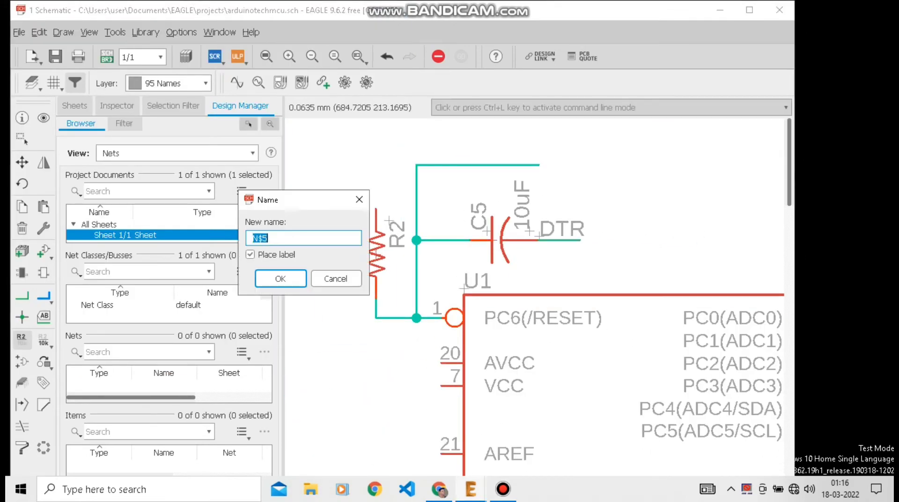
{"action": "type", "text": "RESET"}
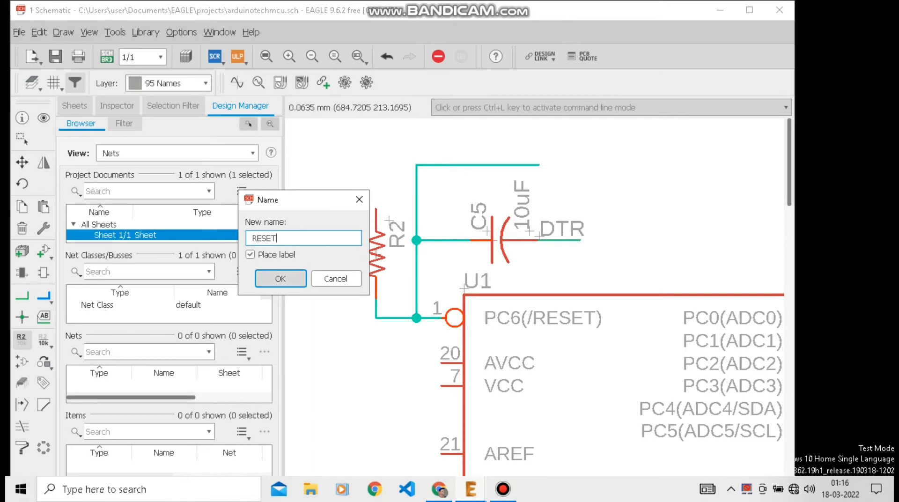
{"action": "left_click", "coordinate": [280, 278]}
{"action": "left_click", "coordinate": [469, 157]}
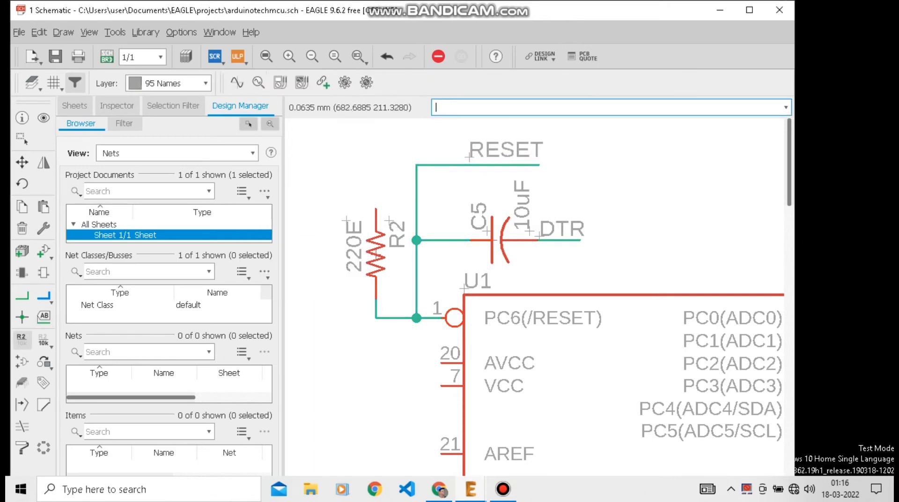
{"action": "scroll", "coordinate": [472, 187], "scroll_direction": "down", "scroll_amount": 3}
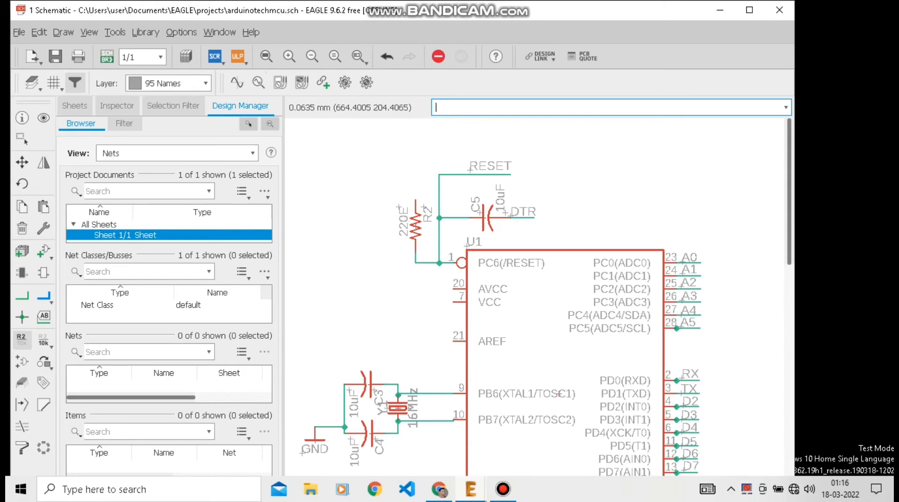
- Copy the VCC supply symbol from the regulator output and place the copy just above resistor R2
{"action": "scroll", "coordinate": [407, 243], "scroll_direction": "down", "scroll_amount": 2}
{"action": "scroll", "coordinate": [389, 363], "scroll_direction": "down", "scroll_amount": 2}
{"action": "scroll", "coordinate": [389, 156], "scroll_direction": "up", "scroll_amount": 3}
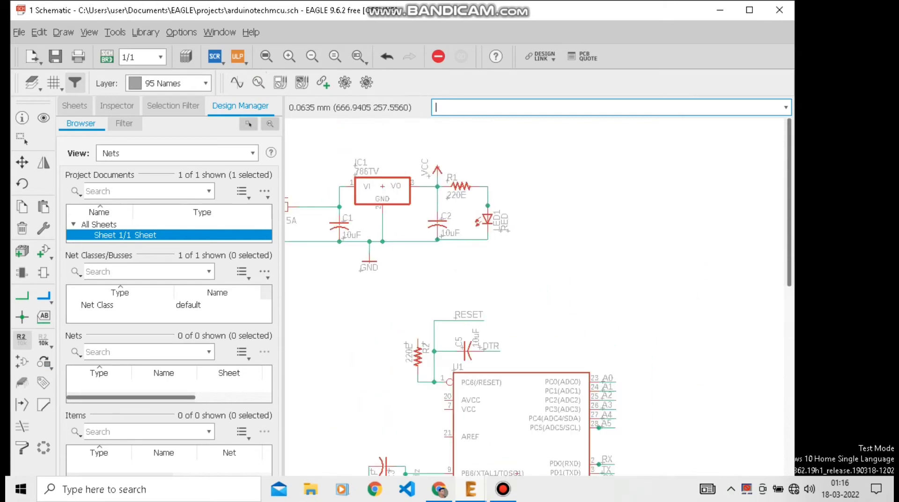
{"action": "right_click", "coordinate": [437, 173]}
{"action": "left_click", "coordinate": [461, 26]}
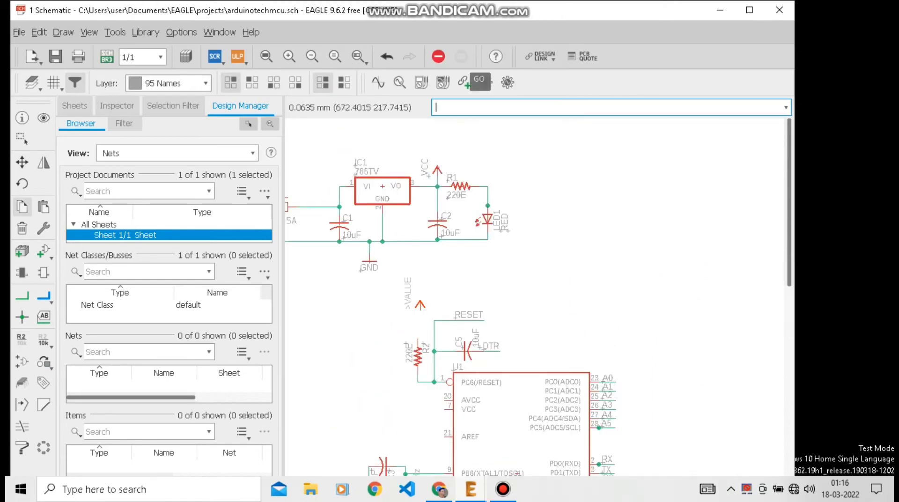
{"action": "scroll", "coordinate": [419, 336], "scroll_direction": "up", "scroll_amount": 2}
{"action": "scroll", "coordinate": [419, 331], "scroll_direction": "up", "scroll_amount": 2}
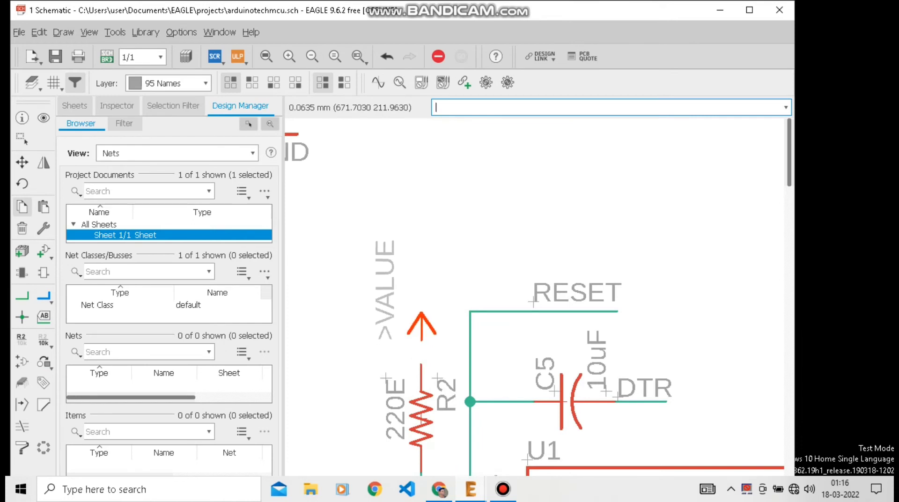
- Draw a net from the upper lead of resistor R2 to the pin of the VCC symbol above it
{"action": "left_click", "coordinate": [22, 296]}
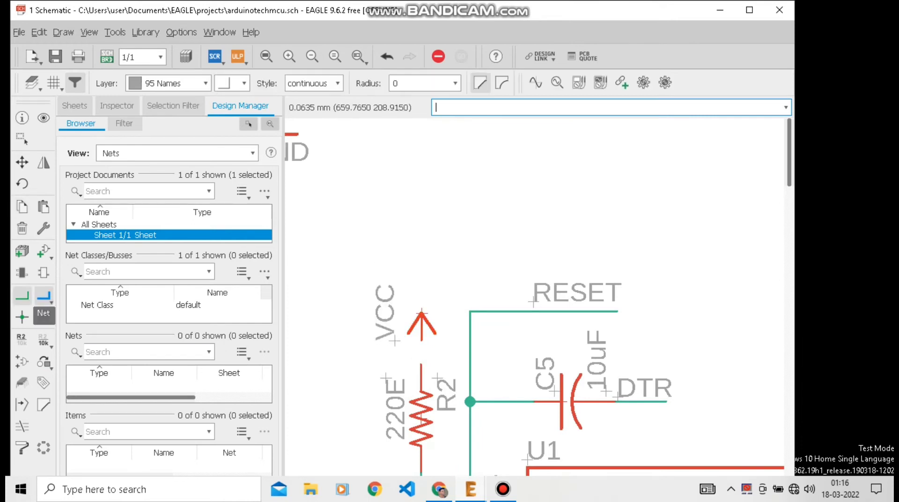
{"action": "scroll", "coordinate": [383, 382], "scroll_direction": "up", "scroll_amount": 2}
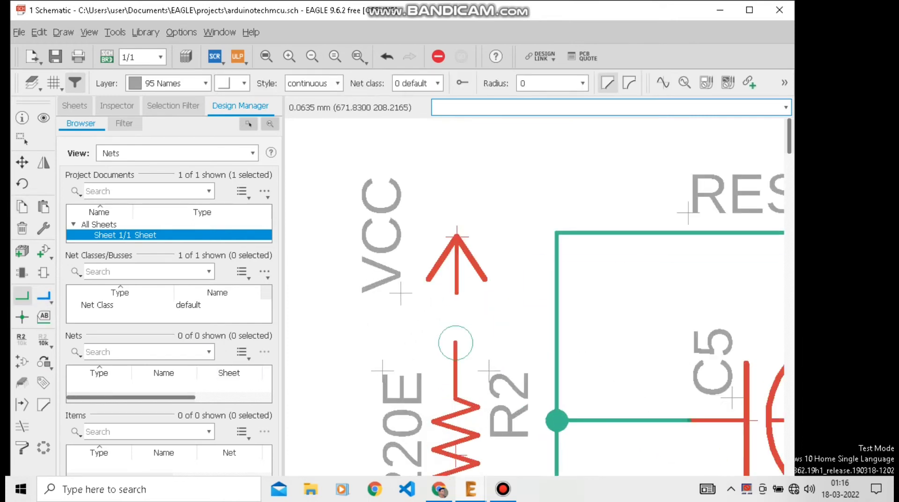
{"action": "left_click", "coordinate": [456, 343]}
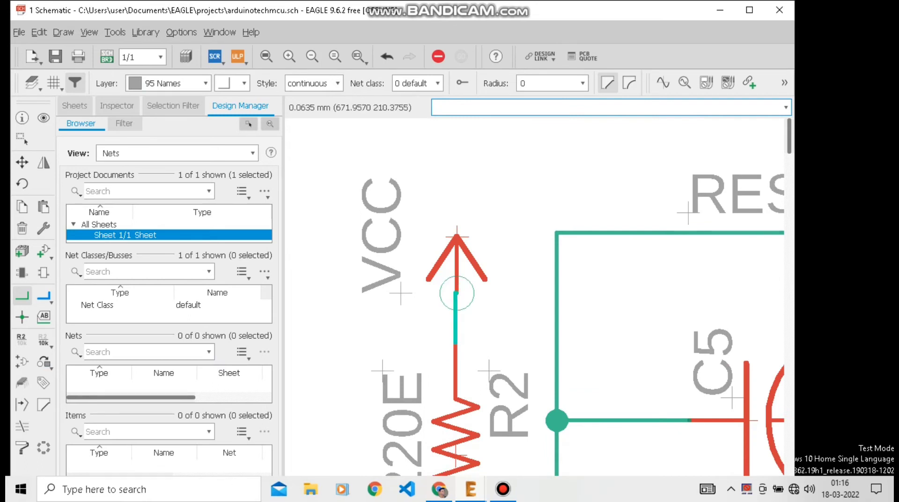
{"action": "scroll", "coordinate": [457, 293], "scroll_direction": "up", "scroll_amount": 2}
{"action": "left_click", "coordinate": [464, 285]}
{"action": "scroll", "coordinate": [465, 286], "scroll_direction": "down", "scroll_amount": 3}
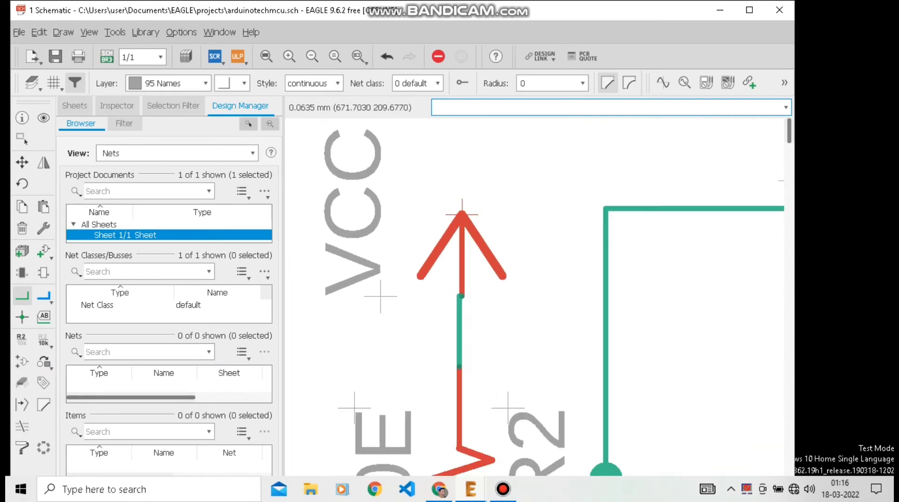
- Move the VCC symbol above R2 so its pin lines up straight with the resistor's lead
{"action": "right_click", "coordinate": [453, 278]}
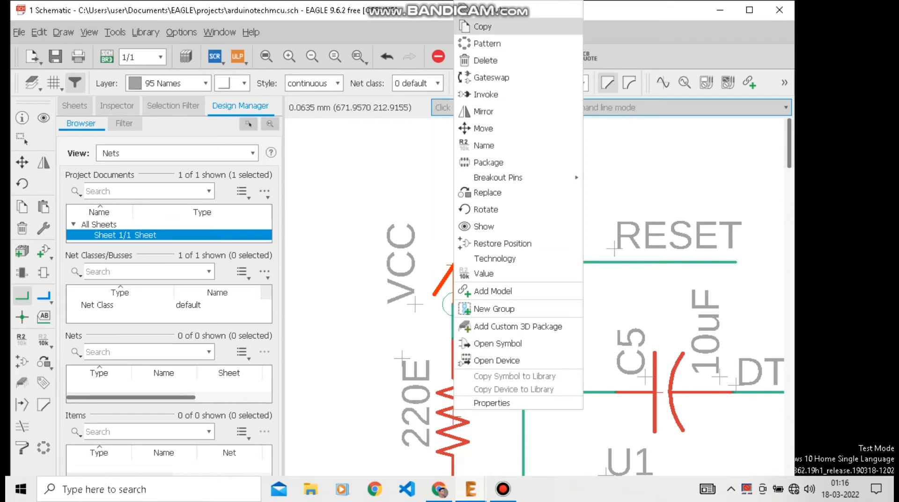
{"action": "left_click", "coordinate": [483, 128]}
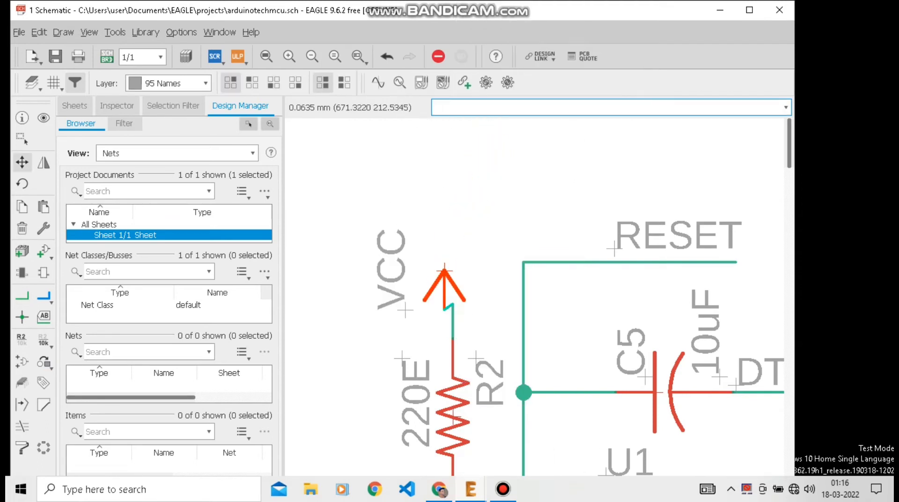
{"action": "scroll", "coordinate": [456, 286], "scroll_direction": "up", "scroll_amount": 4}
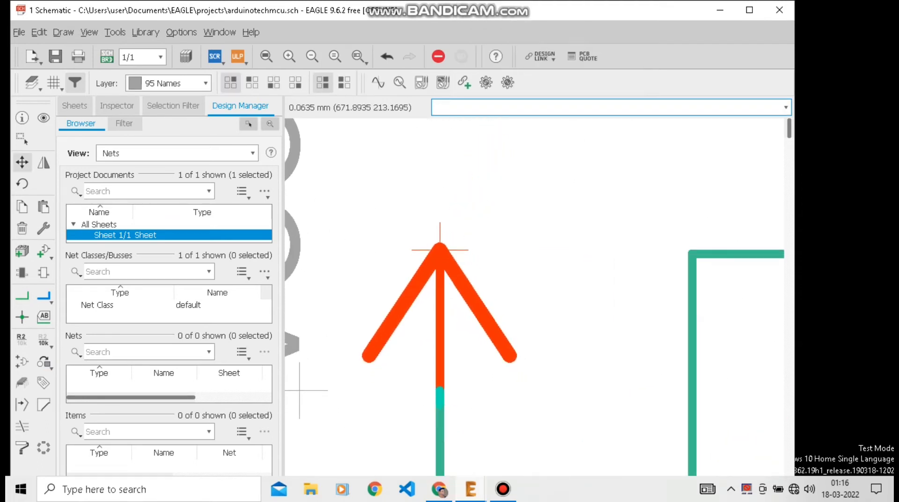
{"action": "scroll", "coordinate": [439, 250], "scroll_direction": "down", "scroll_amount": 8}
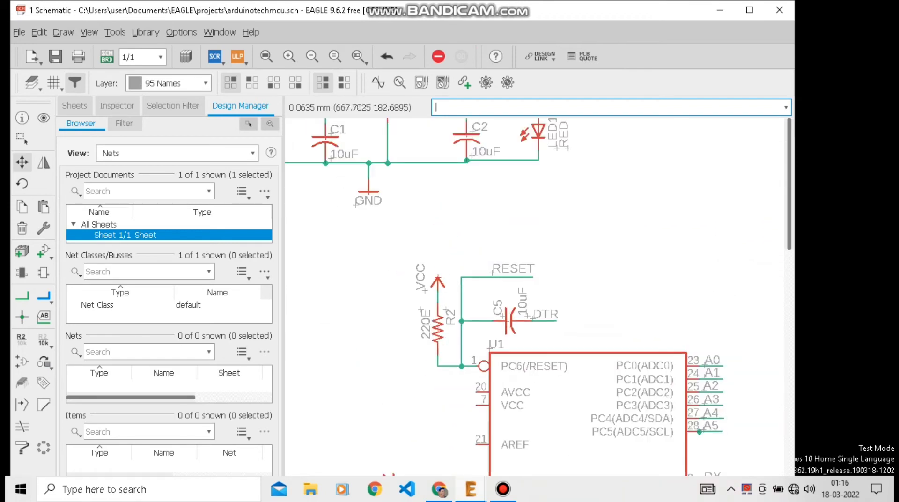
- Draw a vertical net joining U1's AREF, VCC and AVCC pins (21, 7 and 20)
{"action": "scroll", "coordinate": [461, 443], "scroll_direction": "up", "scroll_amount": 3}
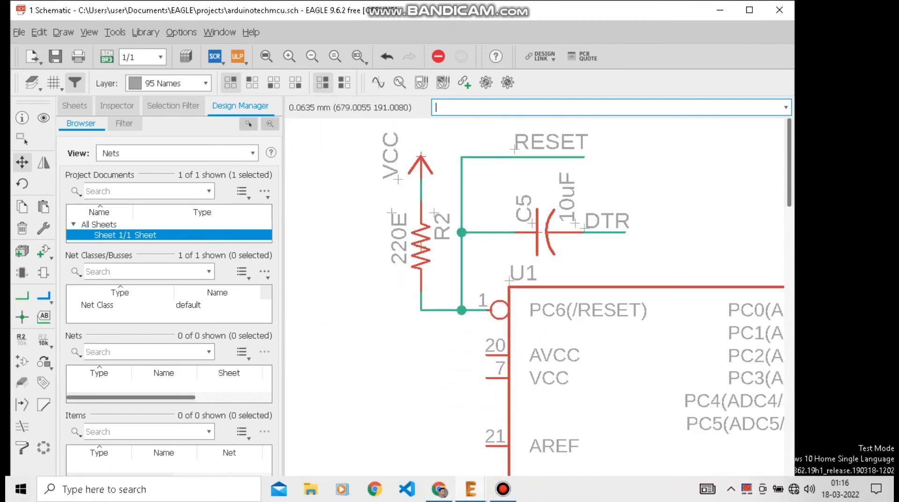
{"action": "left_click", "coordinate": [22, 295]}
{"action": "scroll", "coordinate": [521, 475], "scroll_direction": "up", "scroll_amount": 1}
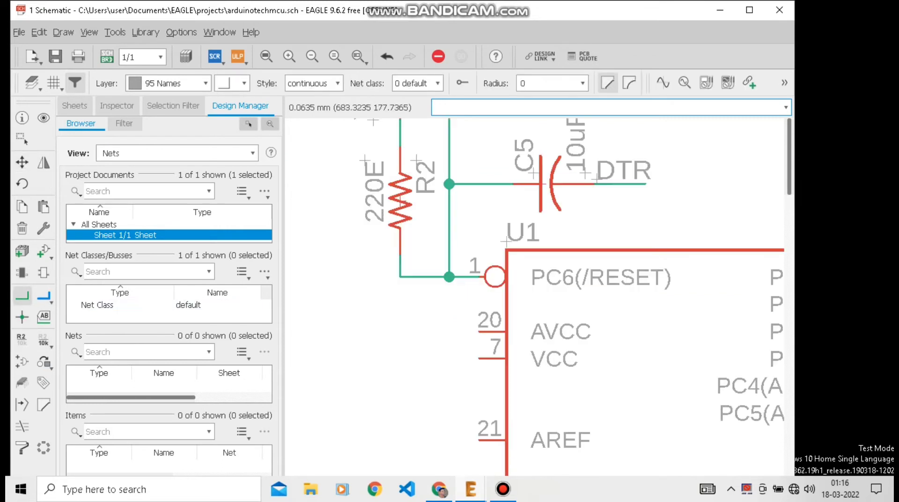
{"action": "left_click", "coordinate": [478, 440]}
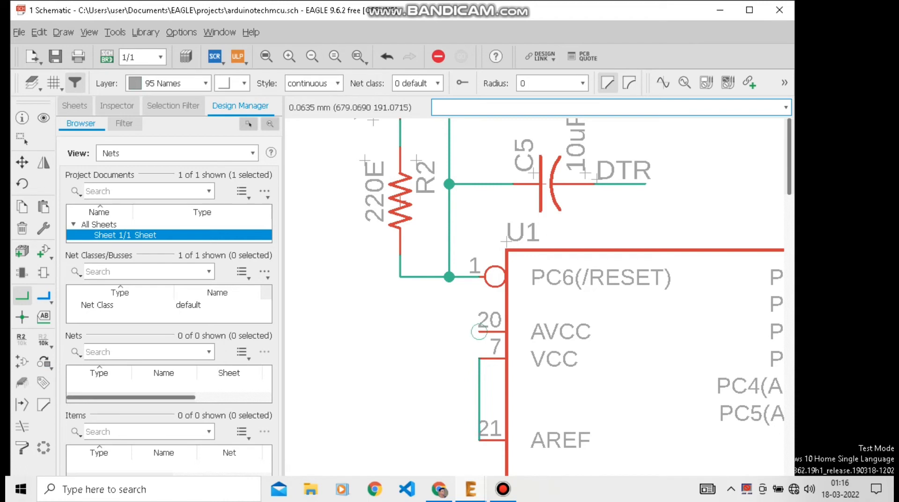
{"action": "left_click", "coordinate": [478, 332]}
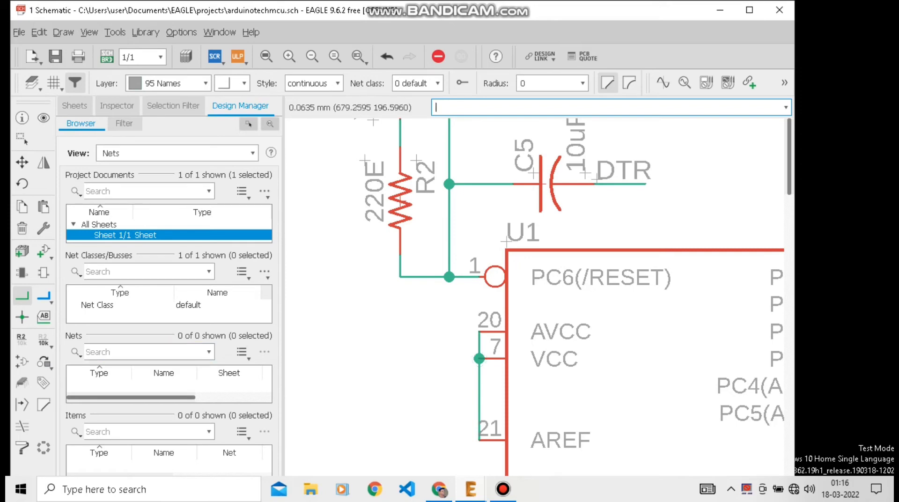
- Copy the VCC symbol above R2, rotate it 90° and place it beside U1's supply pins, pointing away from the chip
{"action": "scroll", "coordinate": [482, 362], "scroll_direction": "down", "scroll_amount": 3}
{"action": "right_click", "coordinate": [442, 249]}
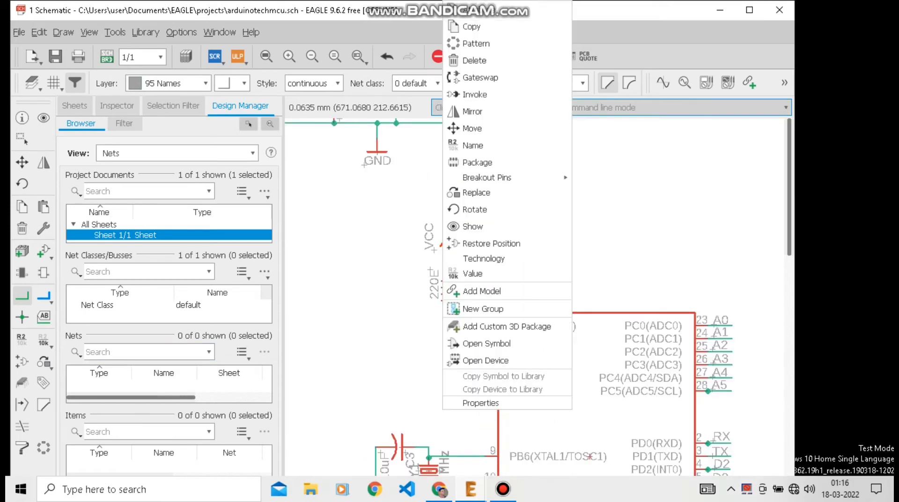
{"action": "left_click", "coordinate": [471, 27]}
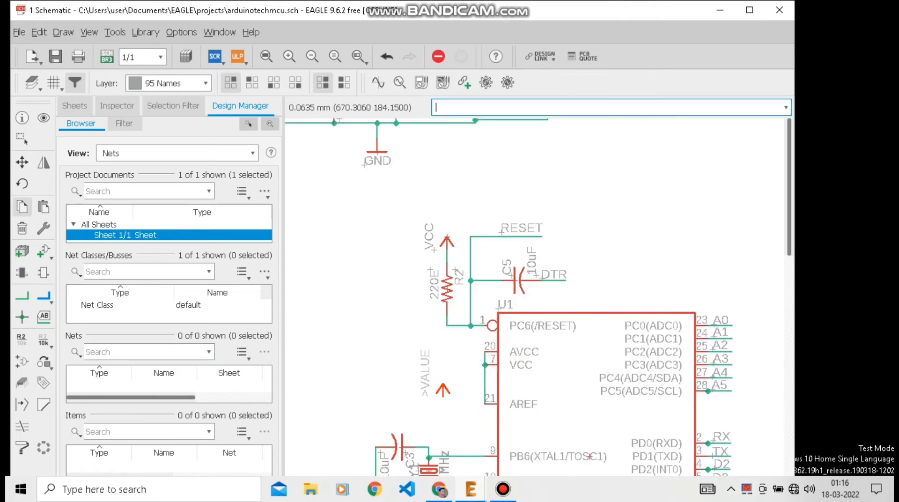
{"action": "right_click", "coordinate": [428, 368]}
{"action": "left_click", "coordinate": [426, 368]}
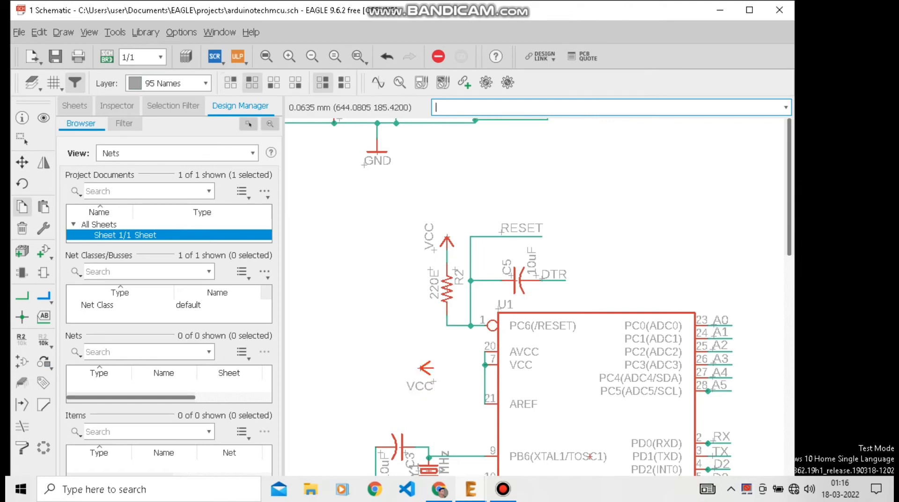
- Draw a net from the rotated VCC symbol to the net joining U1's AVCC, VCC and AREF pins
{"action": "left_click", "coordinate": [22, 295]}
{"action": "scroll", "coordinate": [448, 364], "scroll_direction": "up", "scroll_amount": 5}
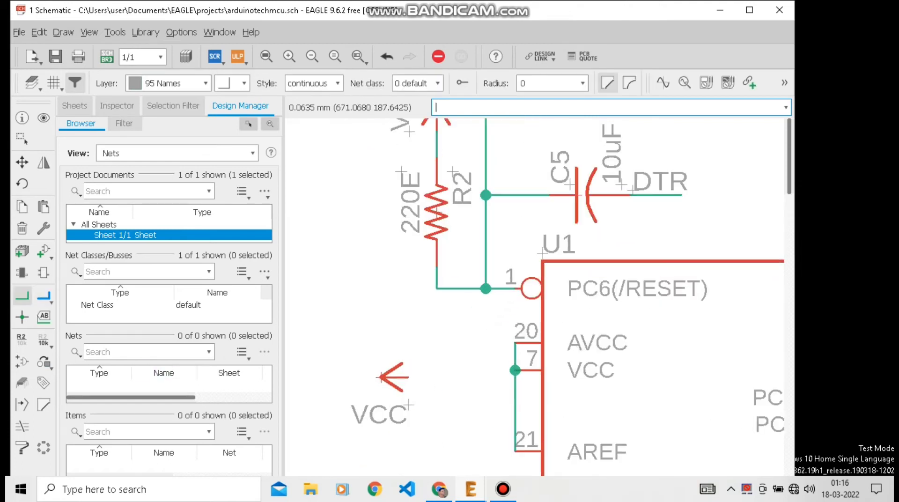
{"action": "left_click", "coordinate": [401, 377]}
{"action": "left_click", "coordinate": [555, 367]}
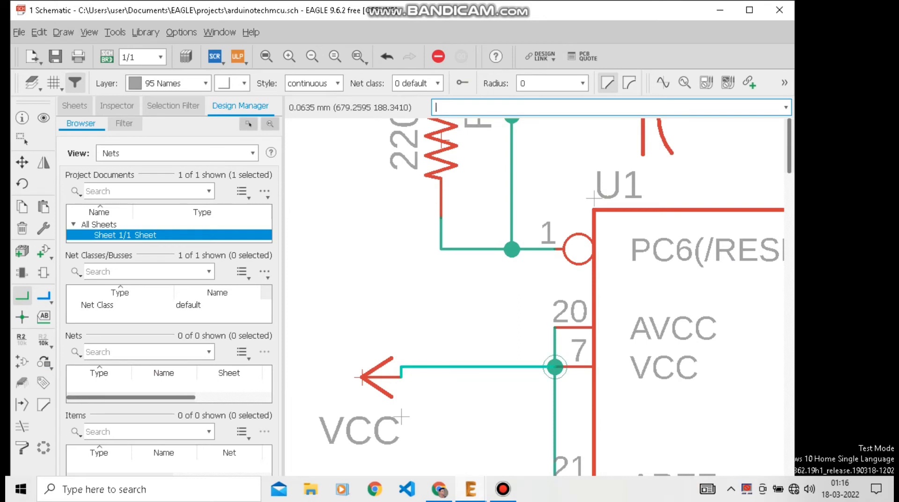
{"action": "scroll", "coordinate": [551, 384], "scroll_direction": "up", "scroll_amount": 6}
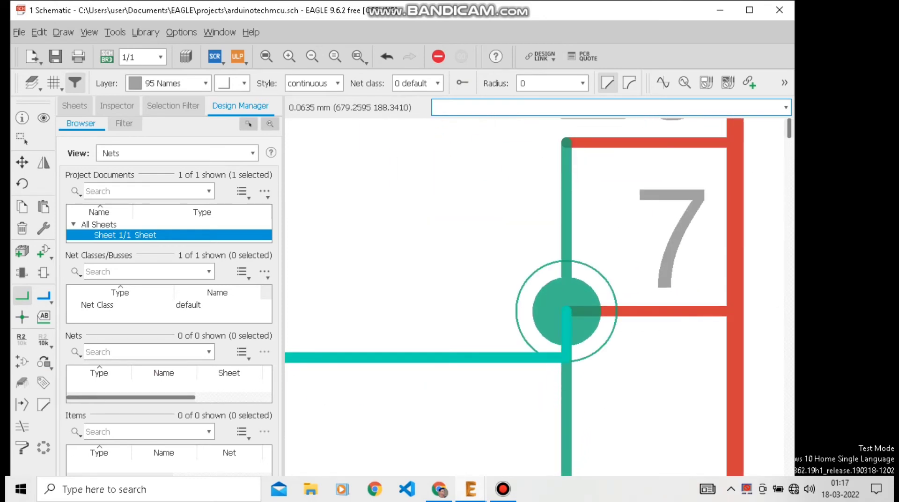
{"action": "left_click", "coordinate": [566, 311]}
{"action": "left_click", "coordinate": [578, 359]}
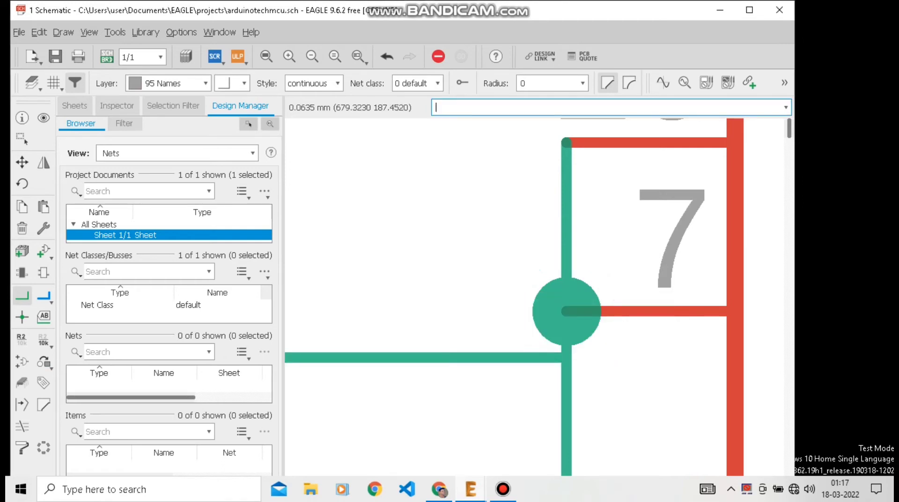
- Copy LED1, rotate the copy to horizontal with its anode facing U1, and place it beyond the D13 net
{"action": "scroll", "coordinate": [572, 372], "scroll_direction": "down", "scroll_amount": 2}
{"action": "scroll", "coordinate": [533, 346], "scroll_direction": "down", "scroll_amount": 10}
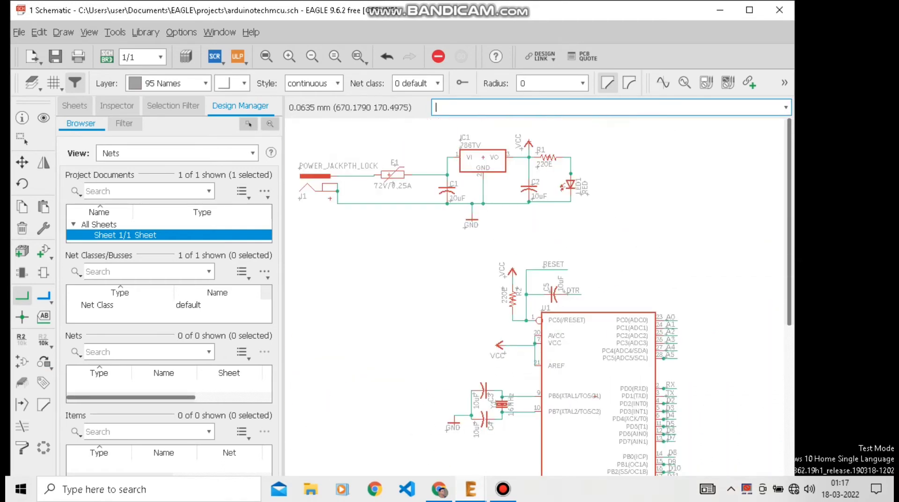
{"action": "scroll", "coordinate": [507, 312], "scroll_direction": "down", "scroll_amount": 5}
{"action": "scroll", "coordinate": [583, 393], "scroll_direction": "up", "scroll_amount": 7}
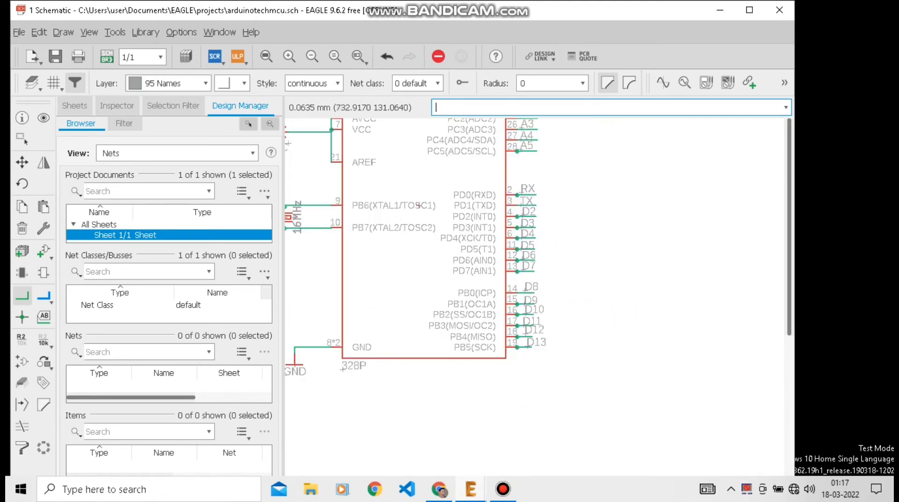
{"action": "scroll", "coordinate": [534, 364], "scroll_direction": "down", "scroll_amount": 3}
{"action": "scroll", "coordinate": [419, 287], "scroll_direction": "down", "scroll_amount": 2}
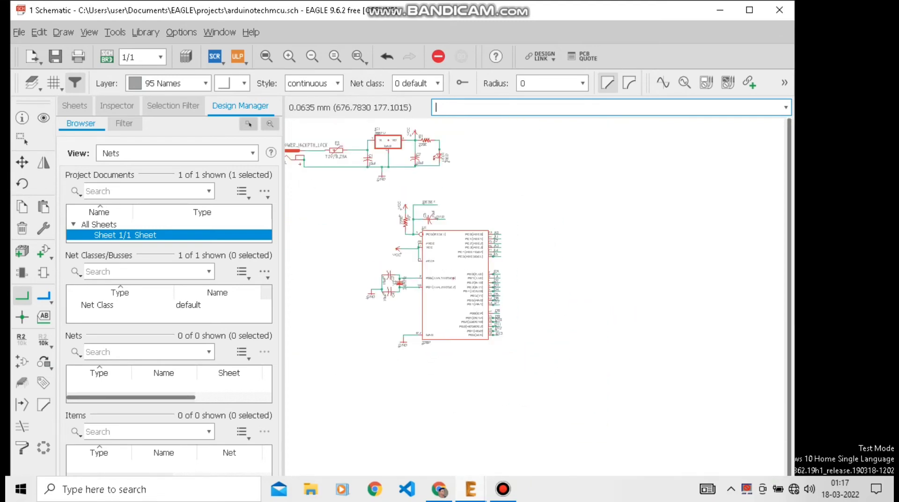
{"action": "right_click", "coordinate": [439, 157]}
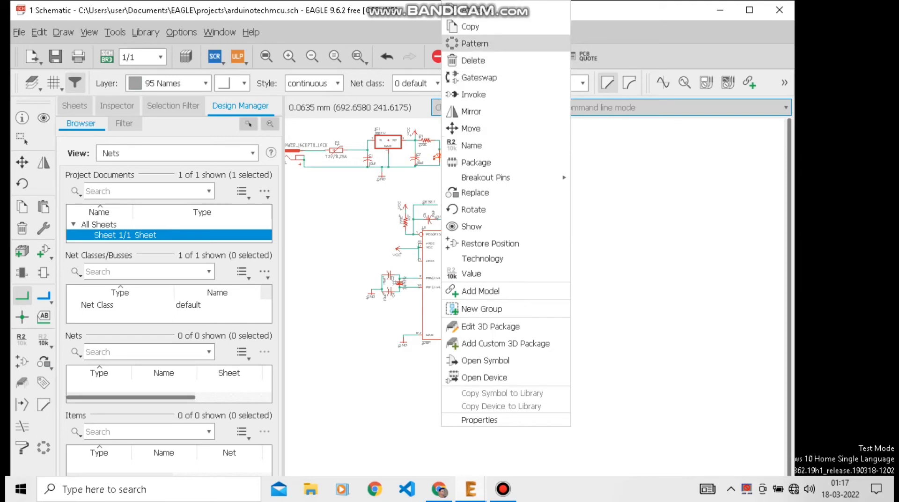
{"action": "left_click", "coordinate": [467, 26]}
{"action": "right_click", "coordinate": [540, 340]}
{"action": "right_click", "coordinate": [537, 340]}
{"action": "right_click", "coordinate": [537, 341]}
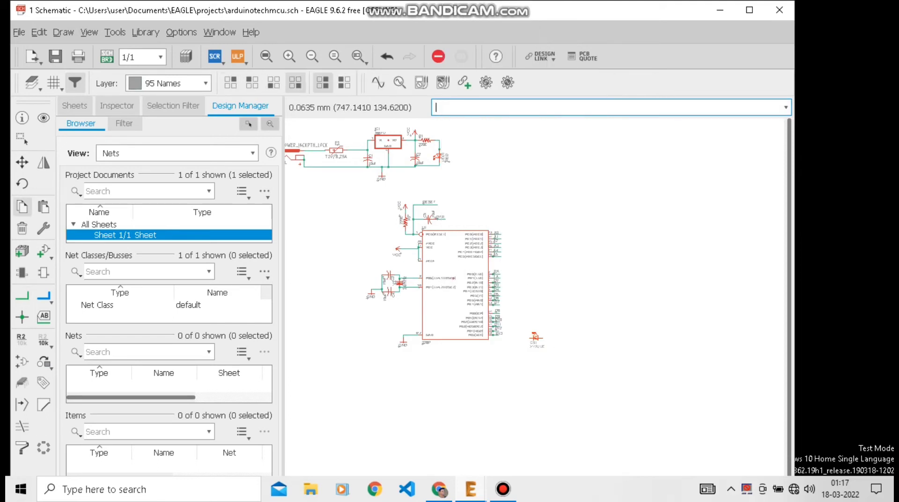
{"action": "right_click", "coordinate": [535, 341]}
{"action": "right_click", "coordinate": [534, 340]}
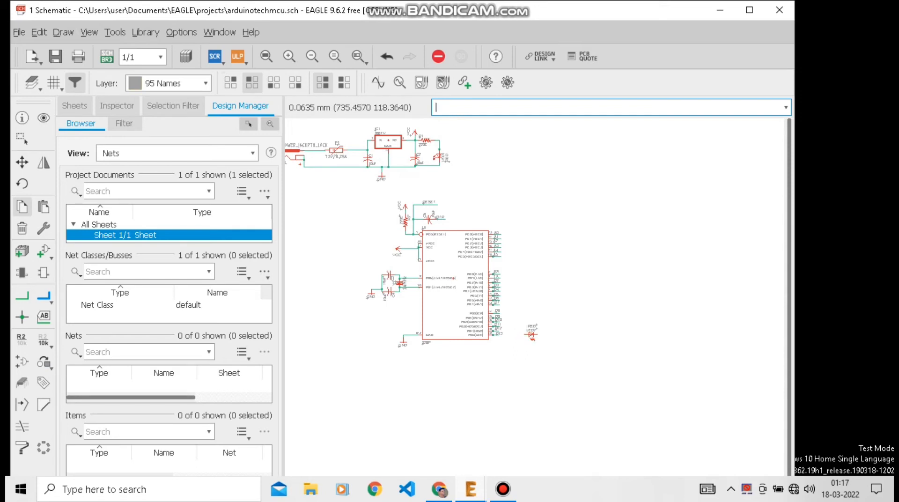
- Copy the 220E resistor R1 and place the copy horizontally between the D13 net and LED2
{"action": "scroll", "coordinate": [510, 368], "scroll_direction": "down", "scroll_amount": 2}
{"action": "scroll", "coordinate": [453, 224], "scroll_direction": "up", "scroll_amount": 2}
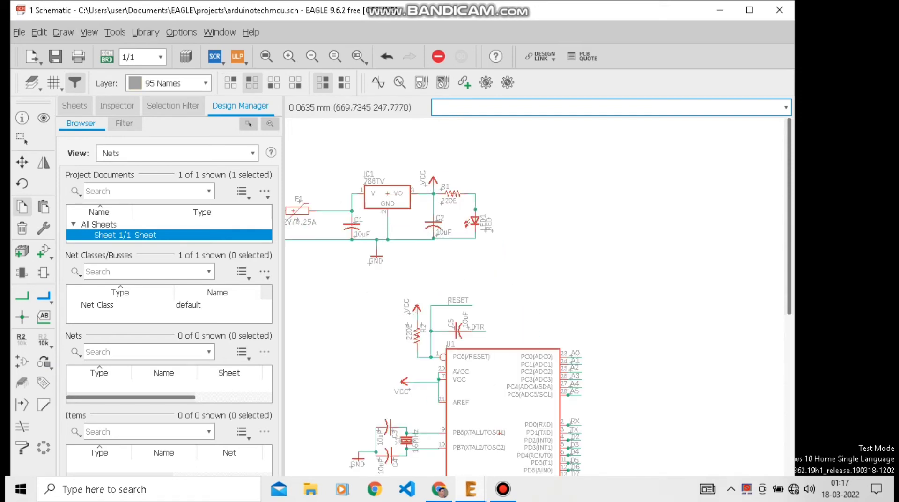
{"action": "right_click", "coordinate": [452, 192]}
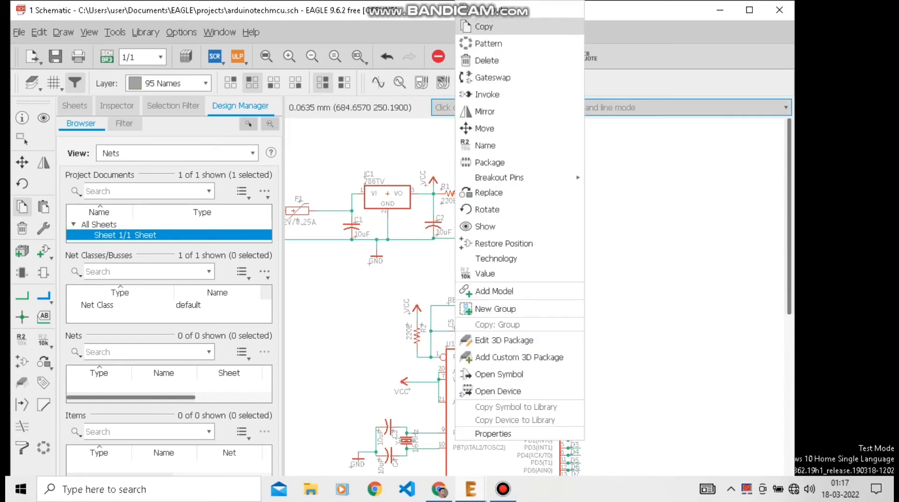
{"action": "left_click", "coordinate": [473, 25]}
{"action": "scroll", "coordinate": [535, 326], "scroll_direction": "down", "scroll_amount": 3}
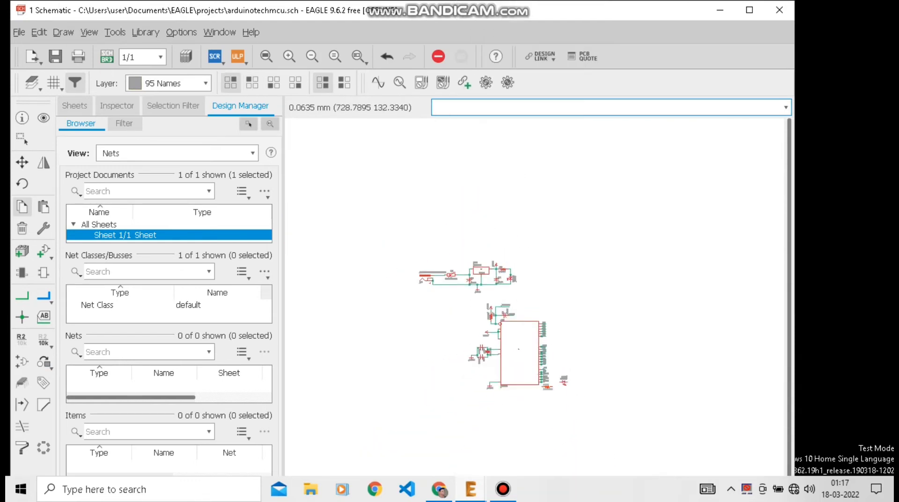
{"action": "scroll", "coordinate": [550, 374], "scroll_direction": "up", "scroll_amount": 4}
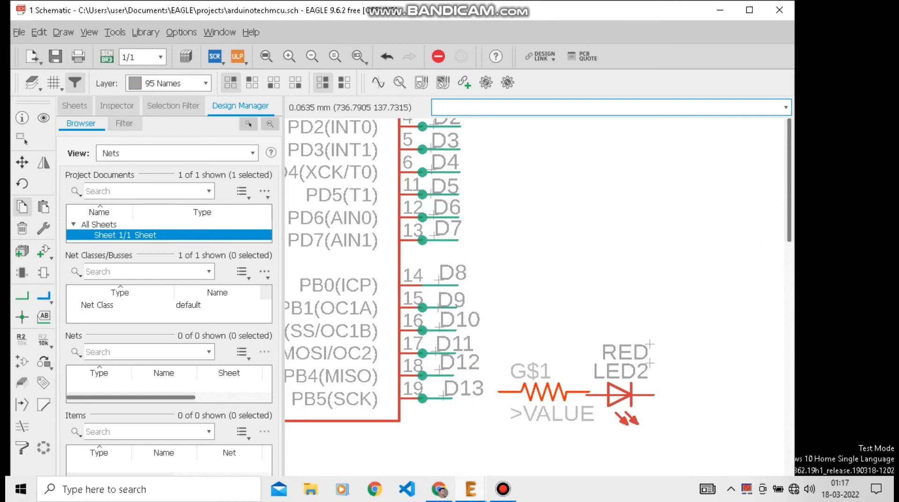
{"action": "scroll", "coordinate": [551, 396], "scroll_direction": "up", "scroll_amount": 2}
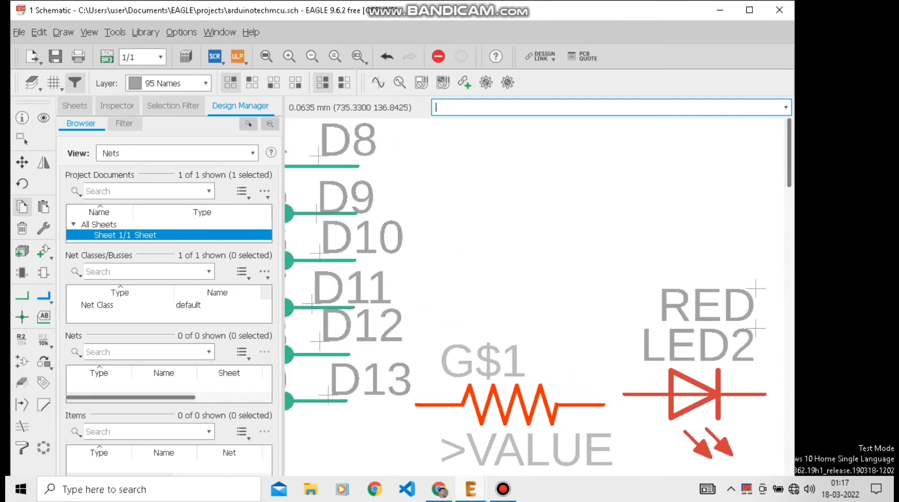
{"action": "left_click", "coordinate": [503, 401]}
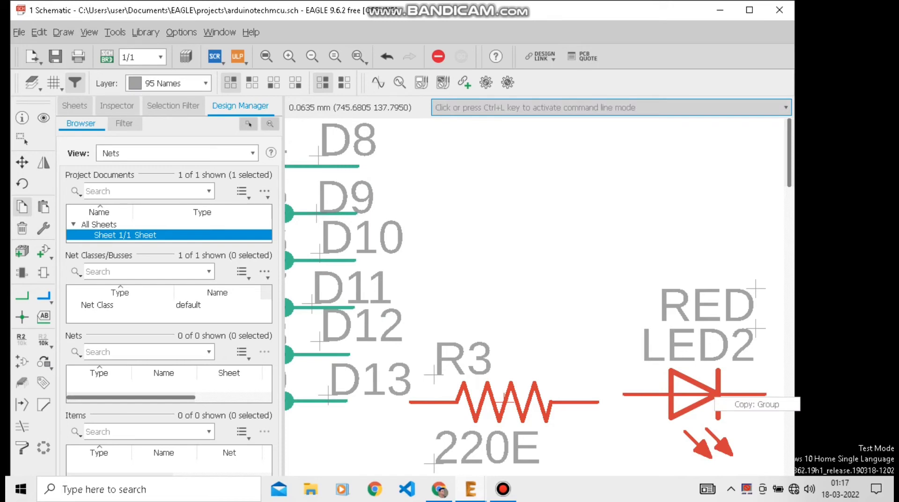
- Align LED2 horizontally with R3, and draw nets from the D13 net to R3 and from R3 to LED2's anode
{"action": "key", "text": "F7"}
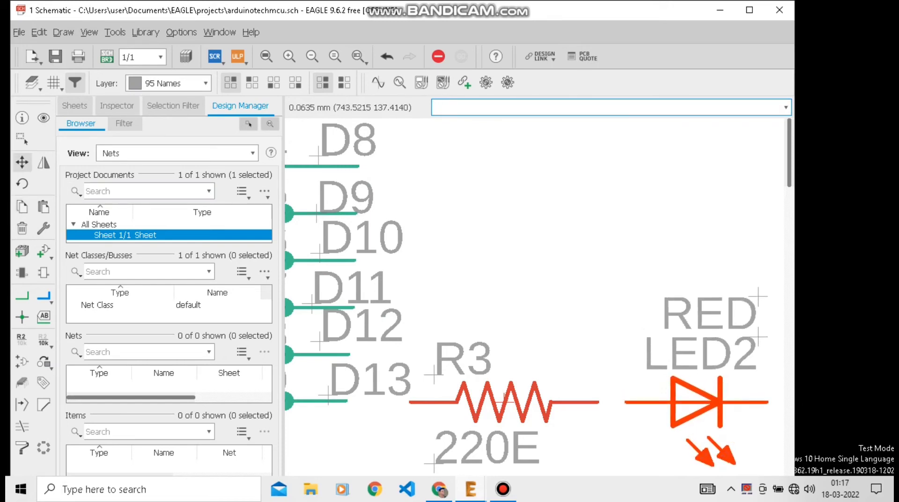
{"action": "left_click", "coordinate": [22, 295]}
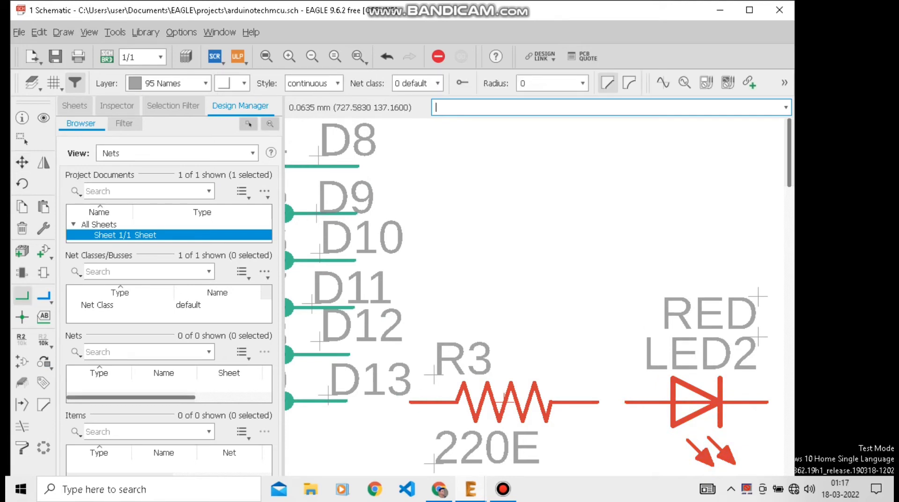
{"action": "left_click", "coordinate": [411, 401]}
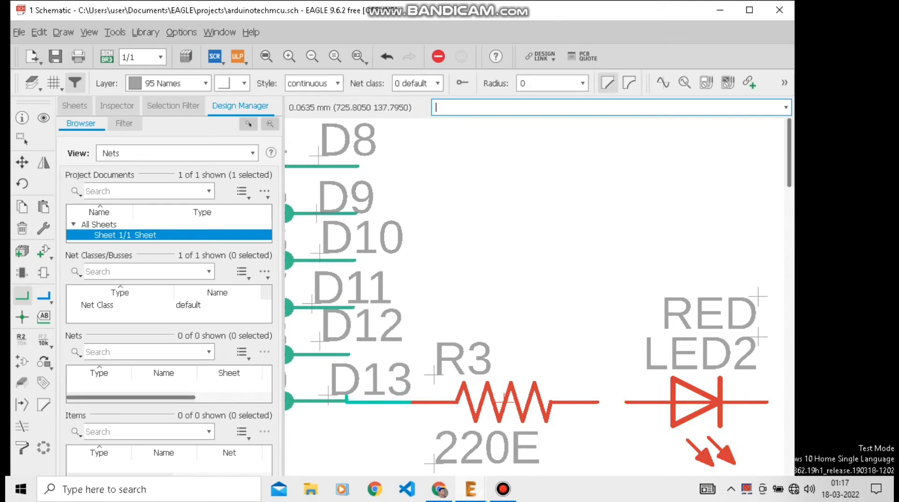
{"action": "left_click", "coordinate": [345, 401]}
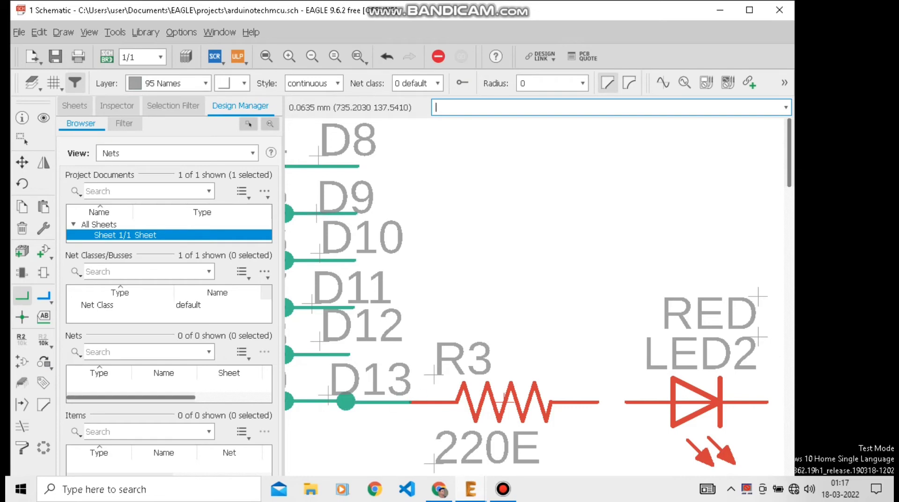
{"action": "left_click", "coordinate": [625, 401]}
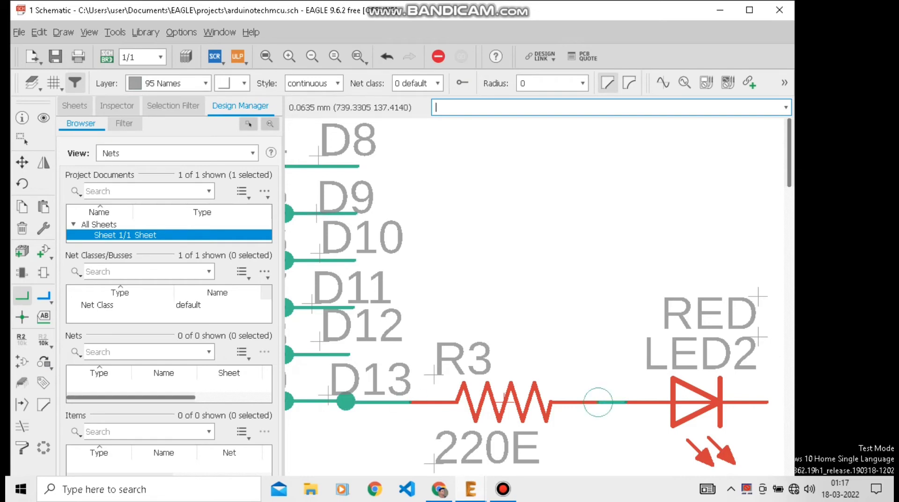
- Copy the GND symbol at U1's GND pin and place the copy just beyond and below LED2's cathode
{"action": "scroll", "coordinate": [556, 351], "scroll_direction": "down", "scroll_amount": 3}
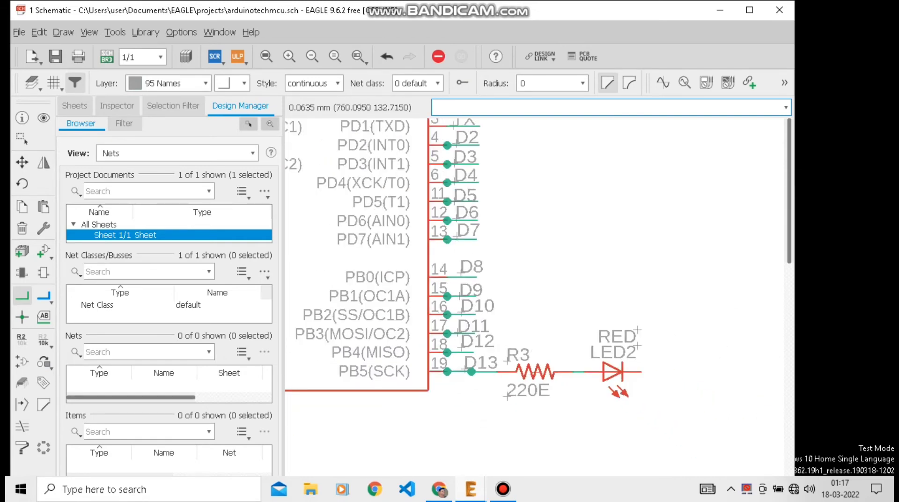
{"action": "scroll", "coordinate": [657, 387], "scroll_direction": "down", "scroll_amount": 2}
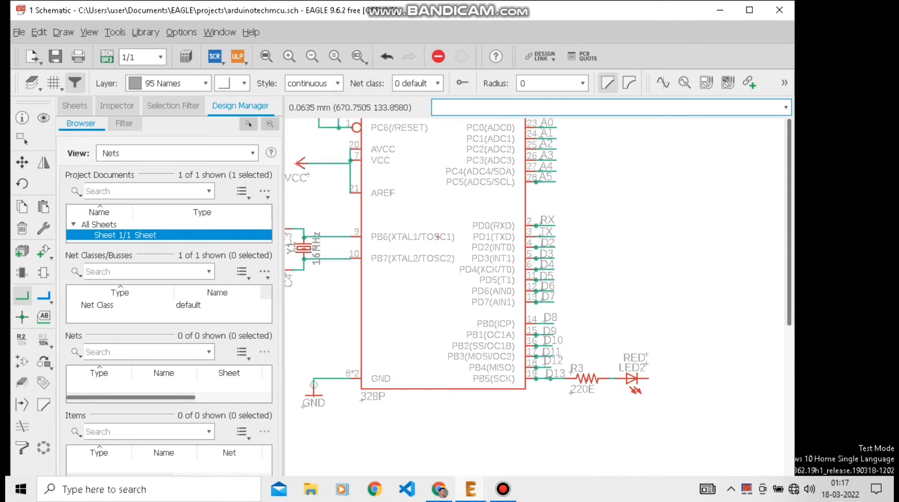
{"action": "right_click", "coordinate": [313, 385]}
{"action": "left_click", "coordinate": [342, 26]}
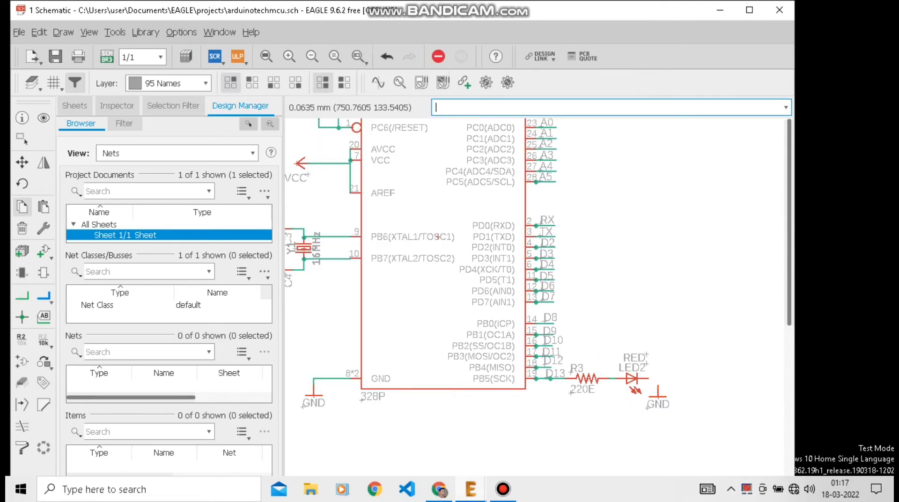
- Draw a net from LED2's cathode to the copied GND symbol
{"action": "left_click", "coordinate": [22, 295]}
{"action": "scroll", "coordinate": [702, 382], "scroll_direction": "up", "scroll_amount": 4}
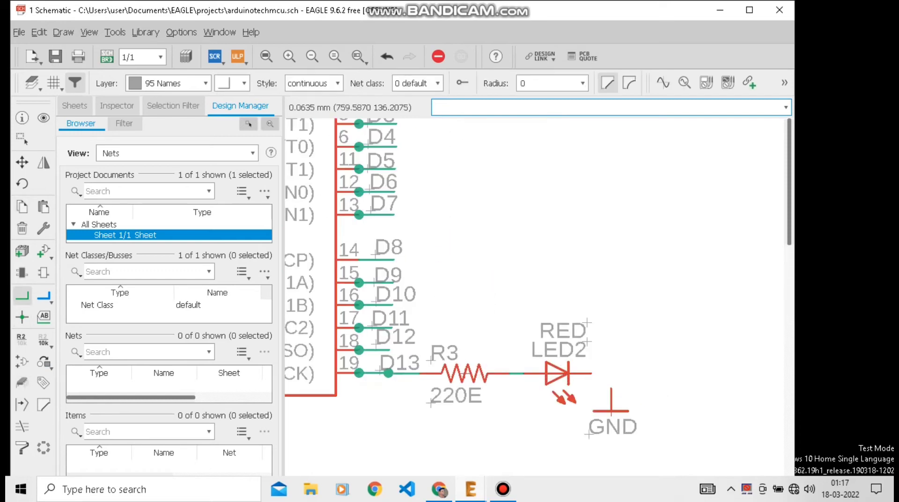
{"action": "scroll", "coordinate": [599, 382], "scroll_direction": "up", "scroll_amount": 5}
{"action": "left_click", "coordinate": [557, 340]}
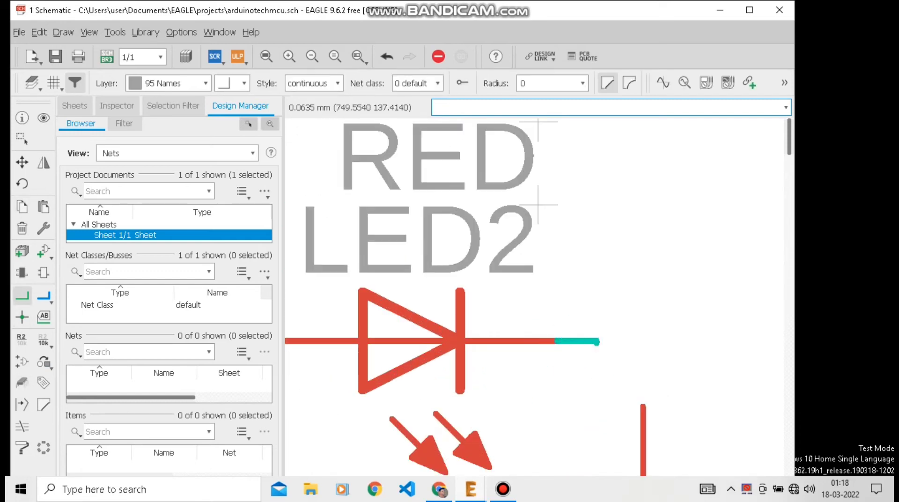
{"action": "left_click", "coordinate": [643, 405]}
{"action": "scroll", "coordinate": [643, 405], "scroll_direction": "down", "scroll_amount": 3}
{"action": "scroll", "coordinate": [534, 364], "scroll_direction": "down", "scroll_amount": 10}
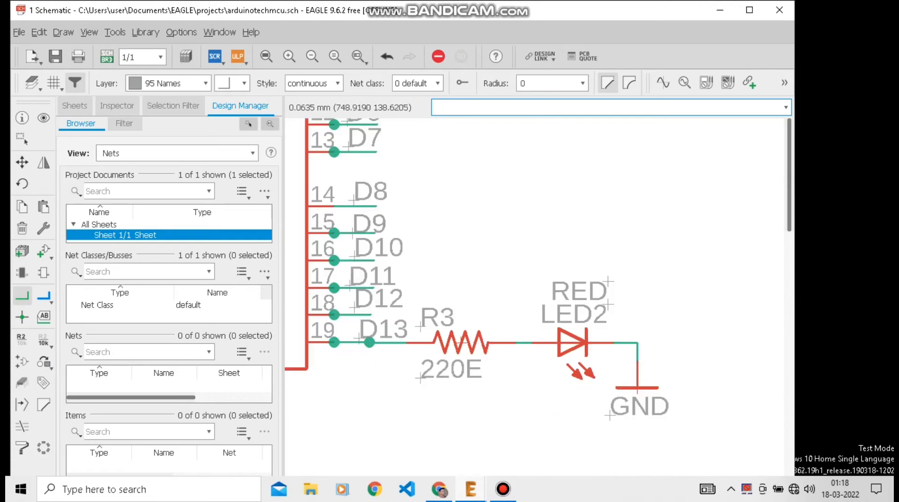
{"action": "scroll", "coordinate": [557, 366], "scroll_direction": "down", "scroll_amount": 1}
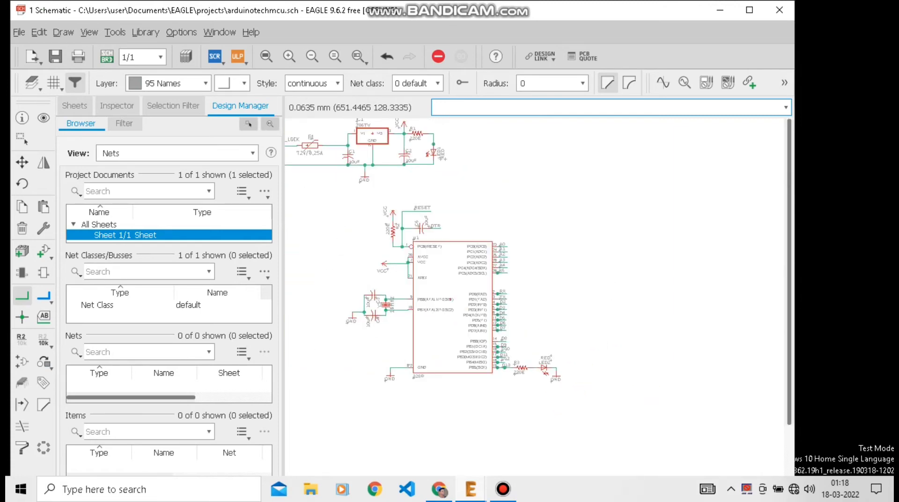
- Run the electrical rule check (ERC), locate the net A0 warning in the schematic, and close the error list
{"action": "scroll", "coordinate": [348, 373], "scroll_direction": "up", "scroll_amount": 3}
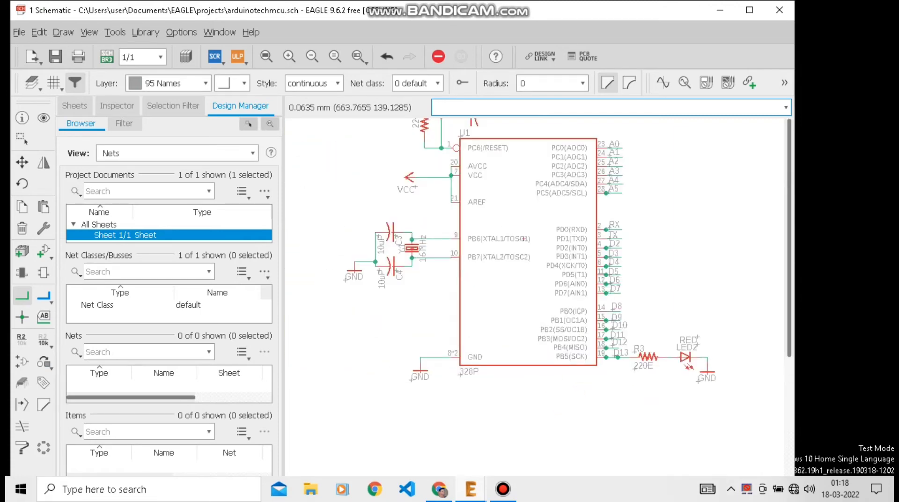
{"action": "type", "text": "ERC"}
{"action": "key", "text": "Return"}
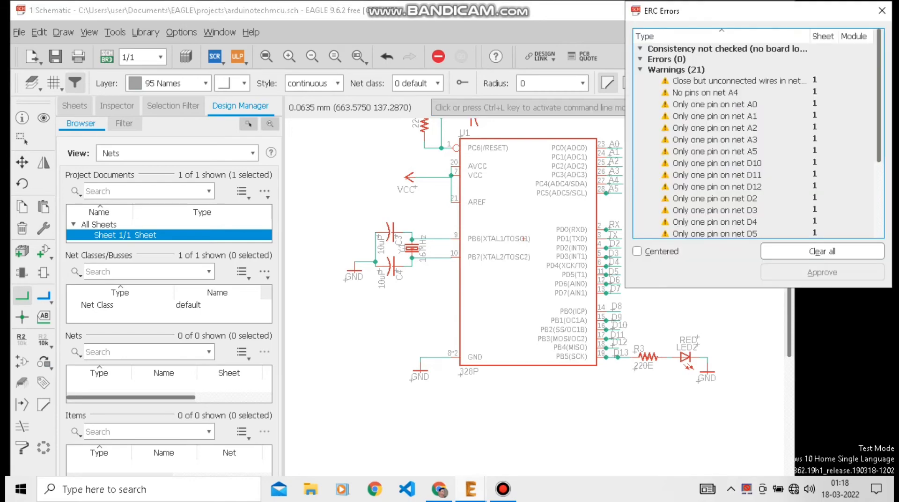
{"action": "left_click", "coordinate": [716, 104]}
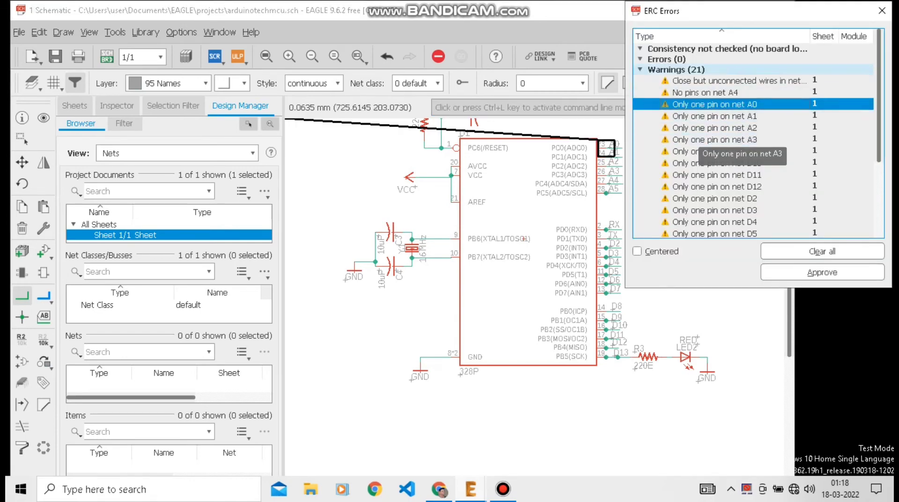
{"action": "left_click", "coordinate": [882, 11]}
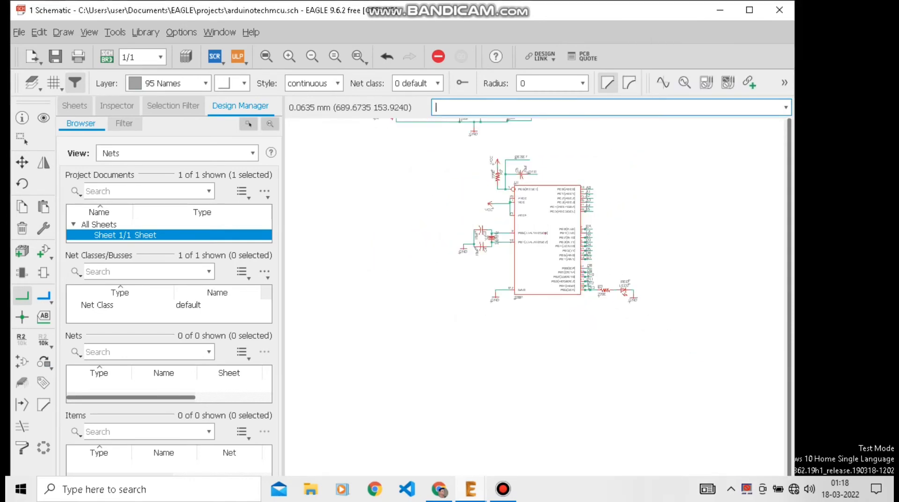
- Search the component libraries for spst to find a reset switch
{"action": "scroll", "coordinate": [565, 206], "scroll_direction": "up", "scroll_amount": 6}
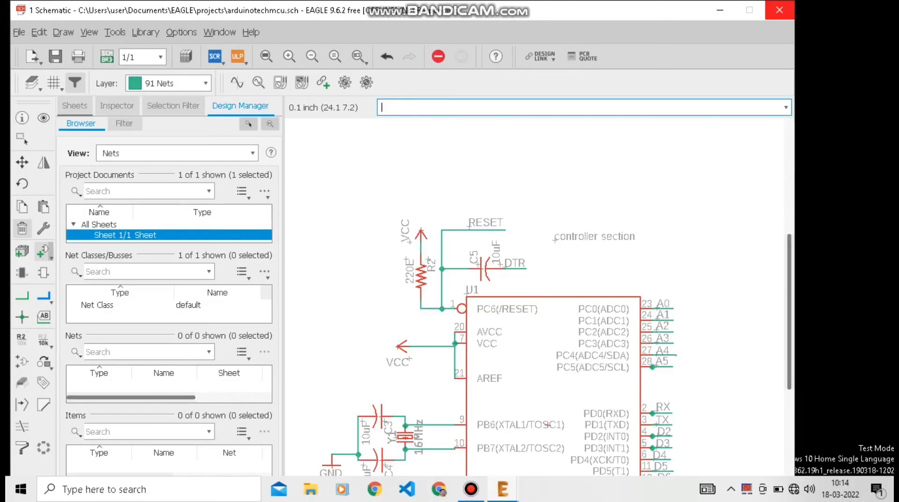
{"action": "left_click", "coordinate": [43, 251]}
{"action": "left_click", "coordinate": [75, 430]}
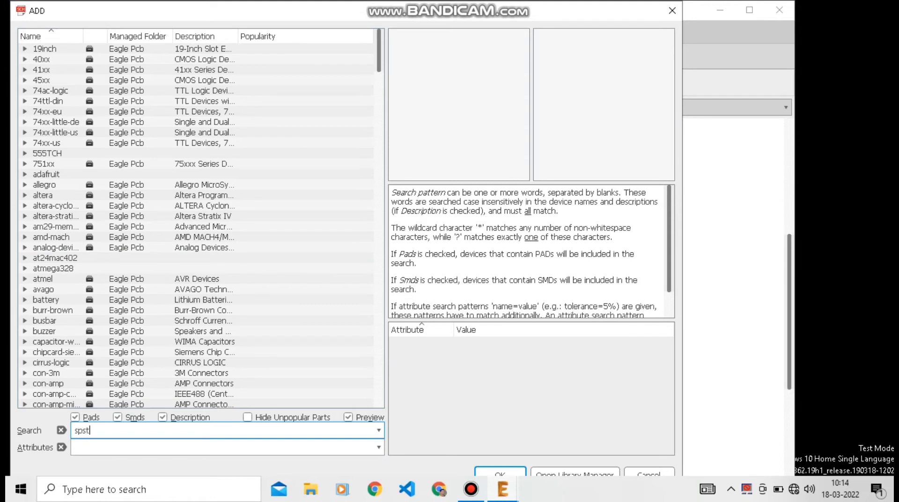
{"action": "key", "text": "Return"}
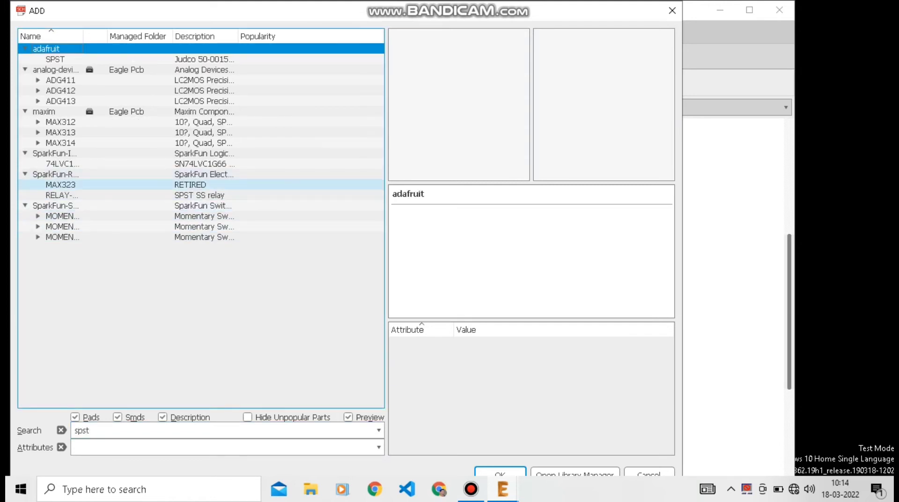
- Add the SparkFun MOMENTARY-SWITCH-SPST-PTH-6.0MM and place one horizontally beside U1's reset pin
{"action": "left_click", "coordinate": [60, 184]}
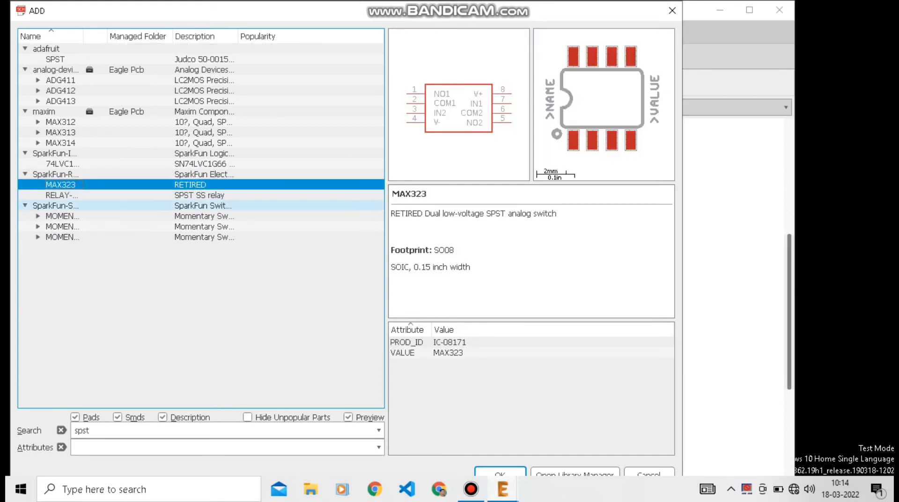
{"action": "double_click", "coordinate": [61, 216]}
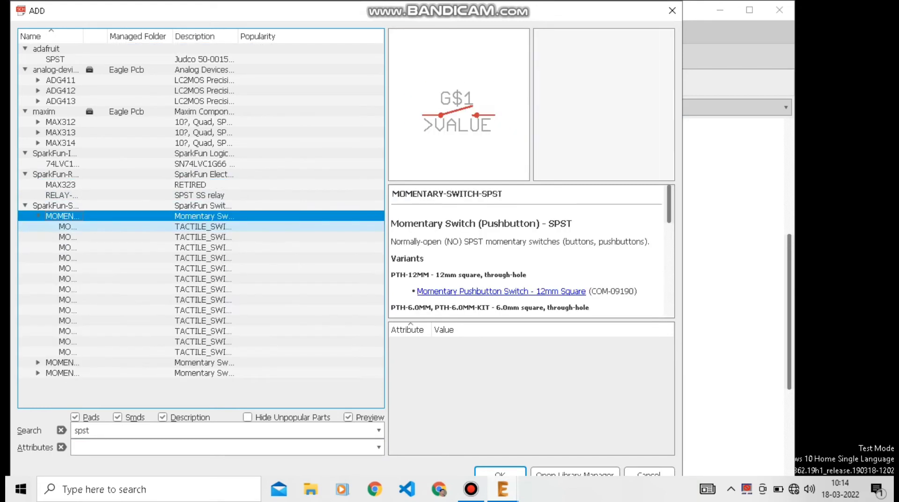
{"action": "left_click", "coordinate": [82, 226]}
{"action": "double_click", "coordinate": [82, 226]}
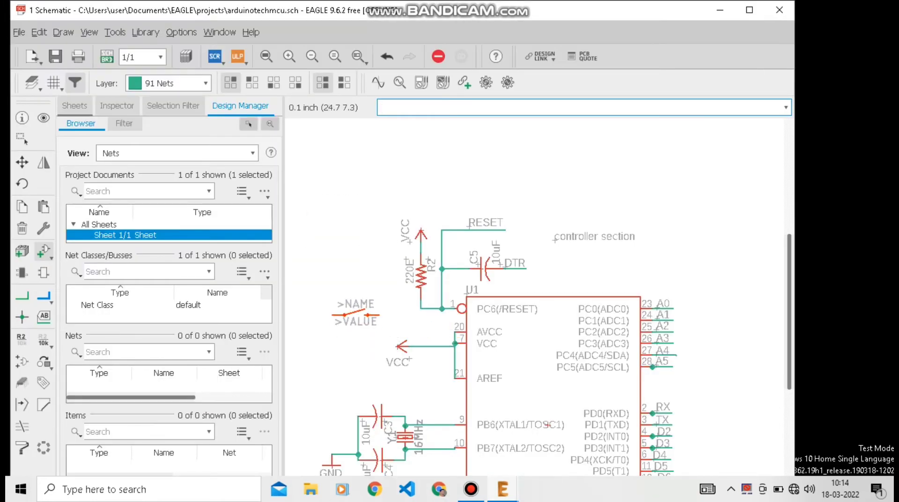
{"action": "left_click", "coordinate": [356, 314]}
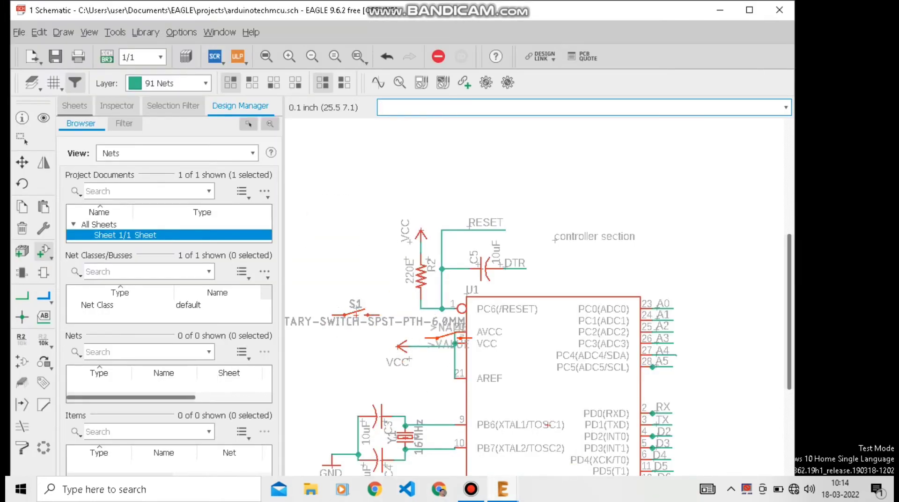
{"action": "key", "text": "Escape"}
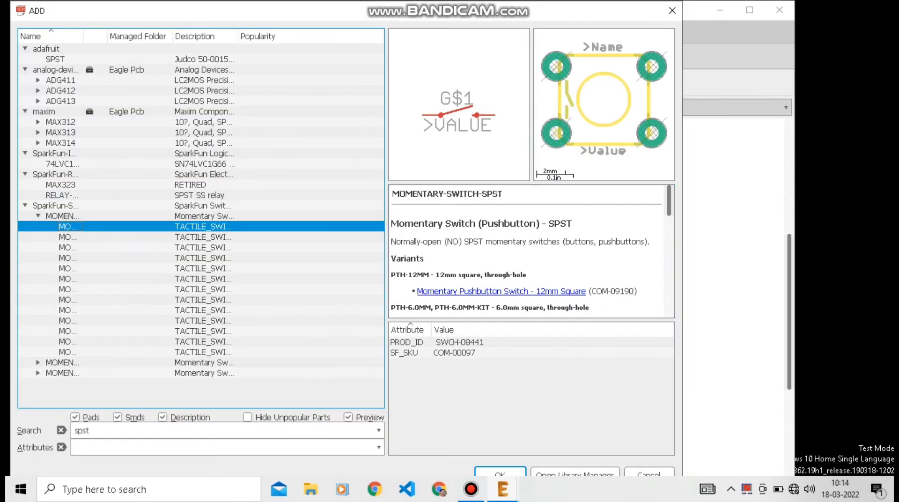
{"action": "left_click", "coordinate": [672, 10]}
- Copy the GND symbol at U1's GND pin and place the copy below the switch's terminal away from U1
{"action": "scroll", "coordinate": [561, 259], "scroll_direction": "down", "scroll_amount": 4}
{"action": "scroll", "coordinate": [487, 409], "scroll_direction": "up", "scroll_amount": 4}
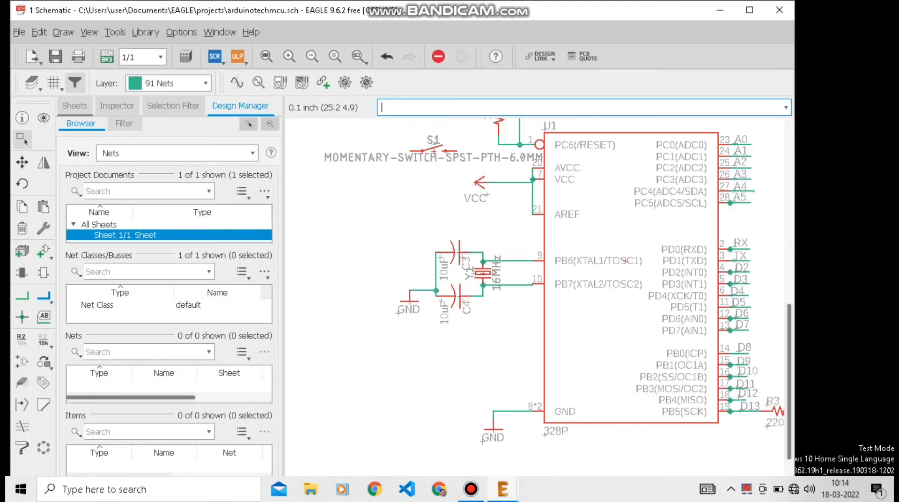
{"action": "right_click", "coordinate": [492, 428]}
{"action": "left_click", "coordinate": [525, 41]}
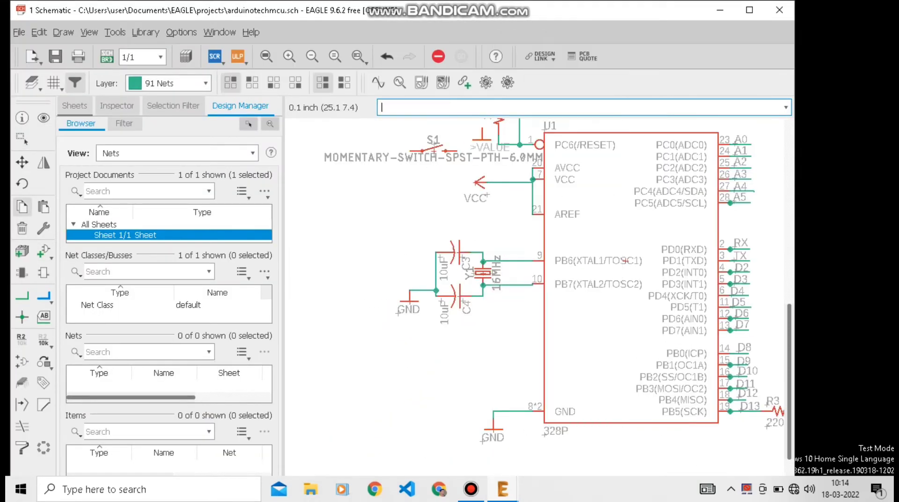
{"action": "left_click", "coordinate": [365, 164]}
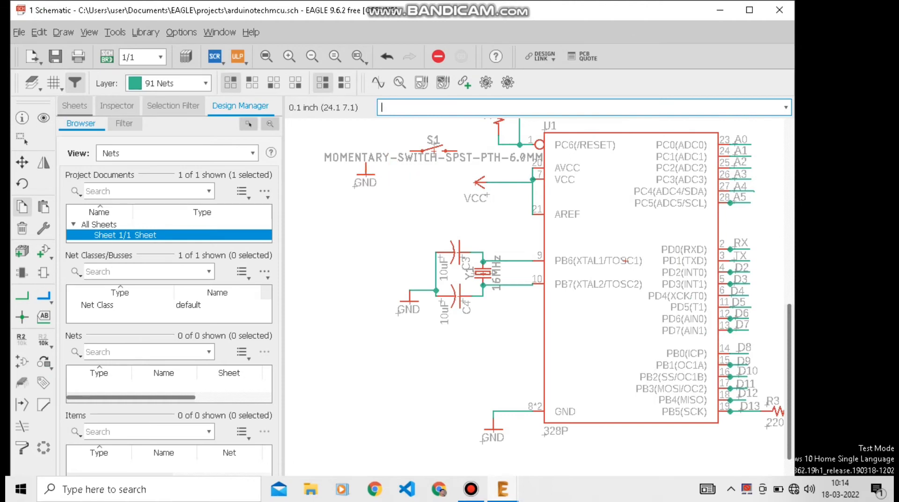
- Set the value of switch S1 to spst
{"action": "left_click", "coordinate": [43, 340]}
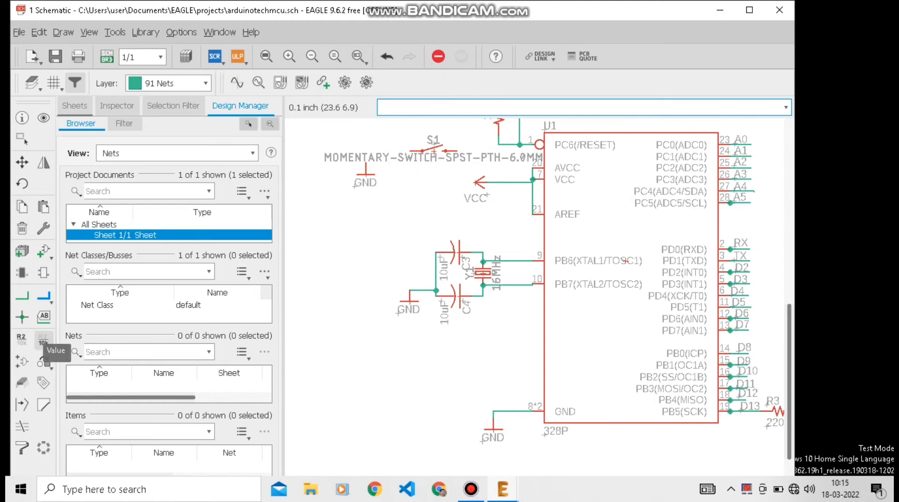
{"action": "left_click", "coordinate": [434, 151]}
{"action": "left_click", "coordinate": [436, 180]}
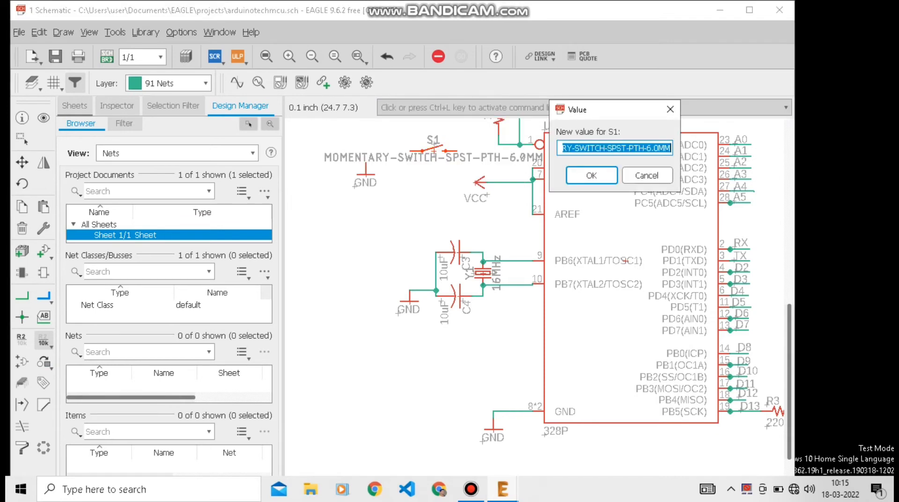
{"action": "type", "text": "sps"}
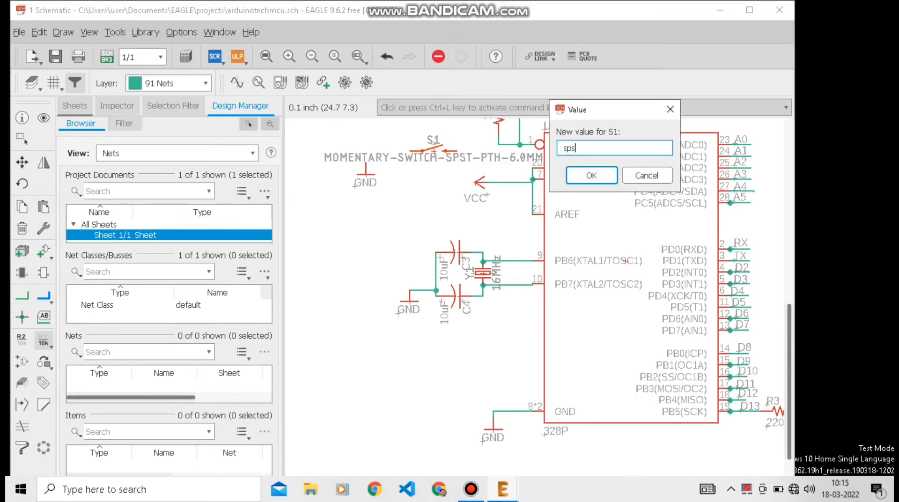
{"action": "type", "text": "t"}
{"action": "key", "text": "Return"}
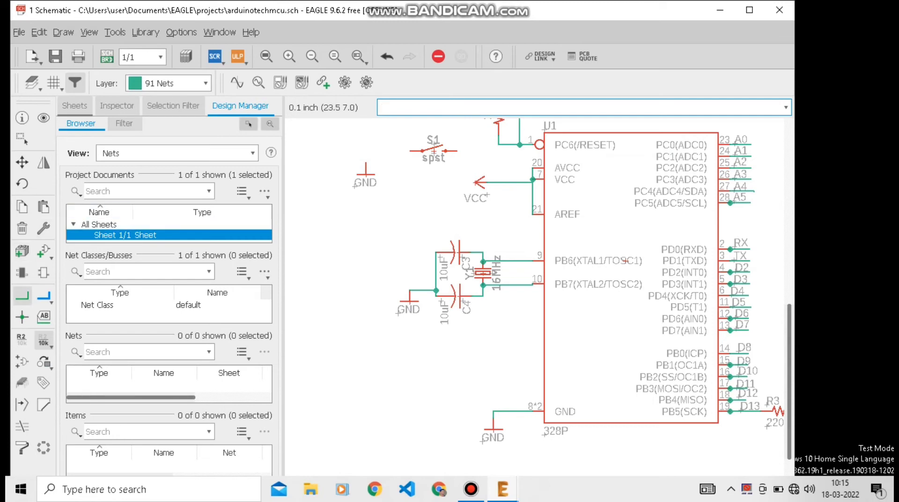
- Start a net at switch S1's terminal facing U1 and set the grid size to 0.0635 mm
{"action": "left_click", "coordinate": [22, 296]}
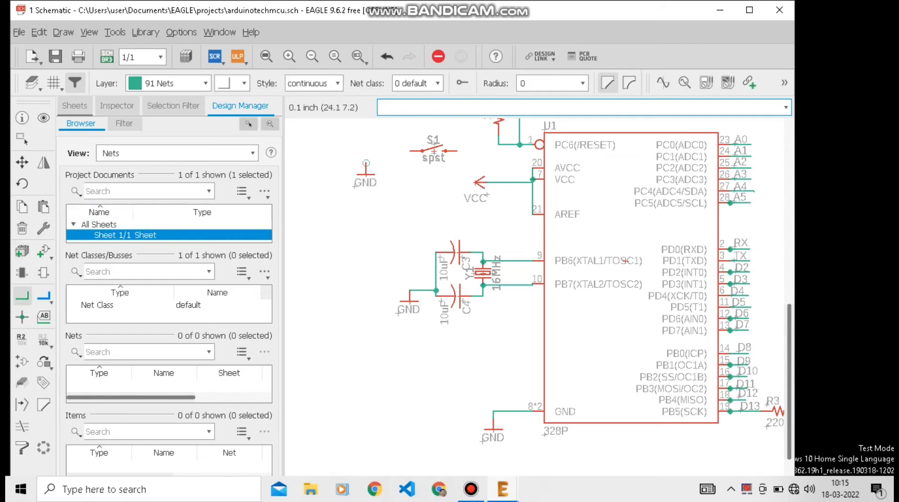
{"action": "scroll", "coordinate": [411, 150], "scroll_direction": "up", "scroll_amount": 4}
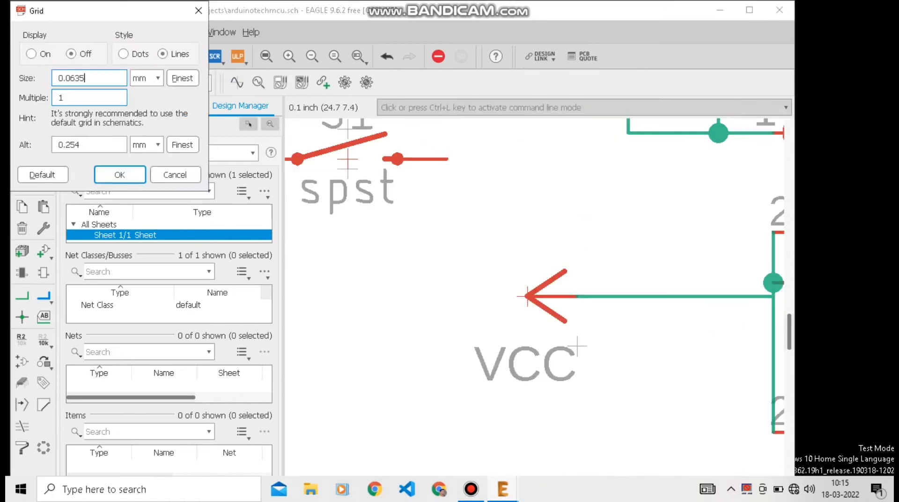
{"action": "key", "text": "Return"}
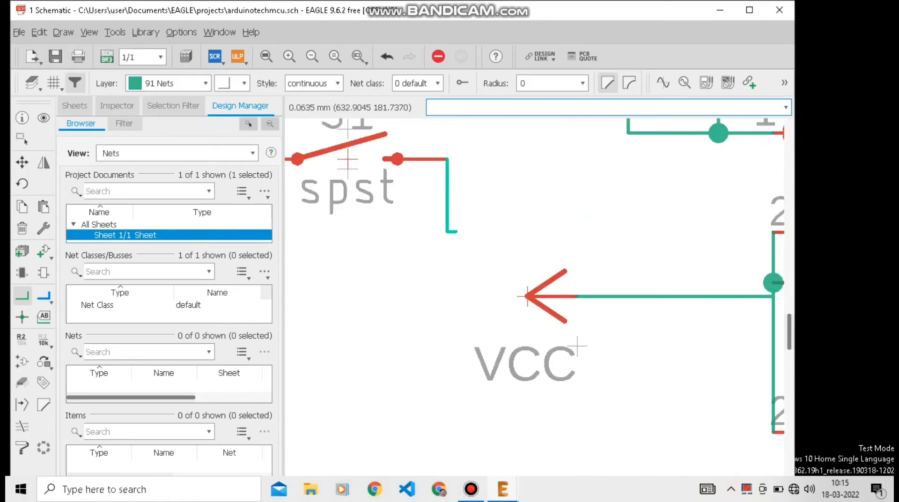
- Route a net from switch S1 to U1's reset net and connect the switch's other terminal to its GND symbol
{"action": "scroll", "coordinate": [562, 178], "scroll_direction": "down", "scroll_amount": 2}
{"action": "scroll", "coordinate": [587, 175], "scroll_direction": "up", "scroll_amount": 2}
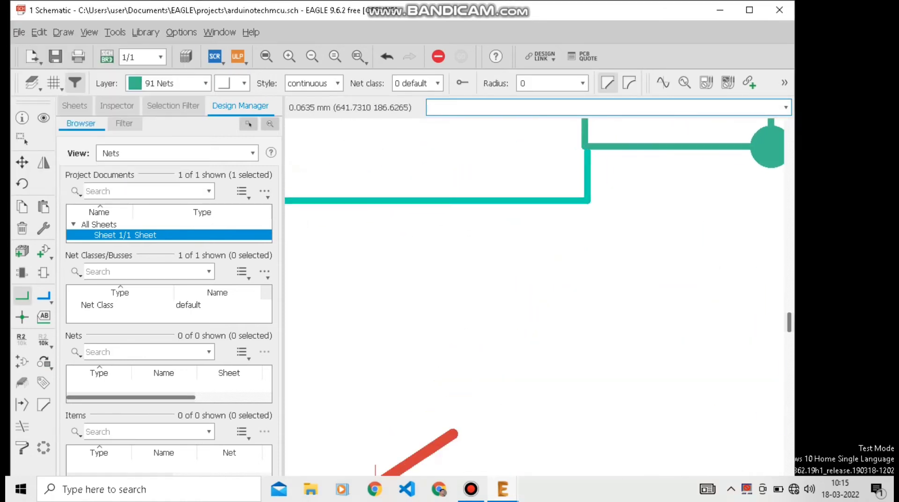
{"action": "scroll", "coordinate": [586, 187], "scroll_direction": "up", "scroll_amount": 2}
{"action": "scroll", "coordinate": [560, 187], "scroll_direction": "down", "scroll_amount": 1}
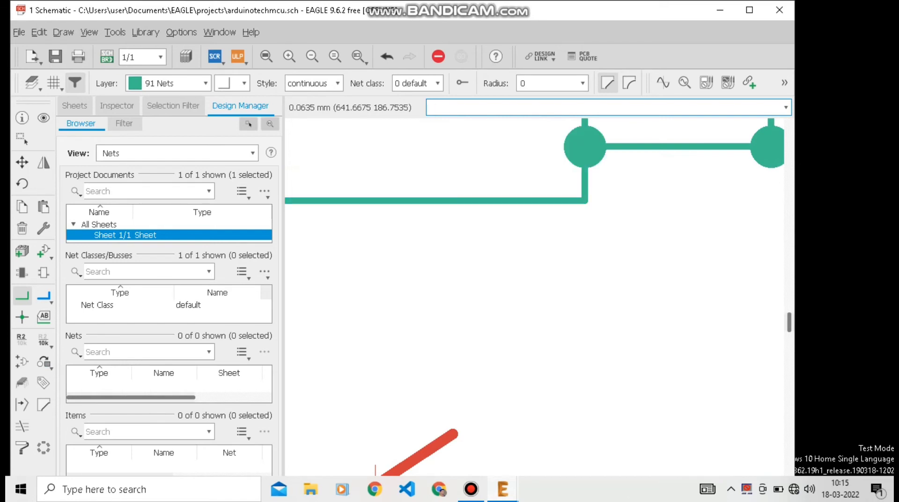
{"action": "scroll", "coordinate": [560, 188], "scroll_direction": "down", "scroll_amount": 2}
{"action": "scroll", "coordinate": [513, 217], "scroll_direction": "down", "scroll_amount": 2}
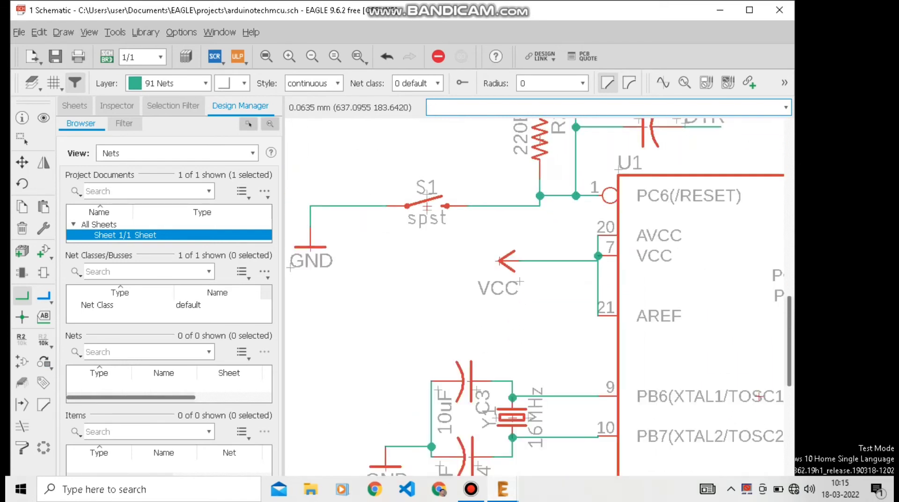
- Run the electrical rule check on the schematic and close its results
{"action": "type", "text": "erc"}
{"action": "key", "text": "Return"}
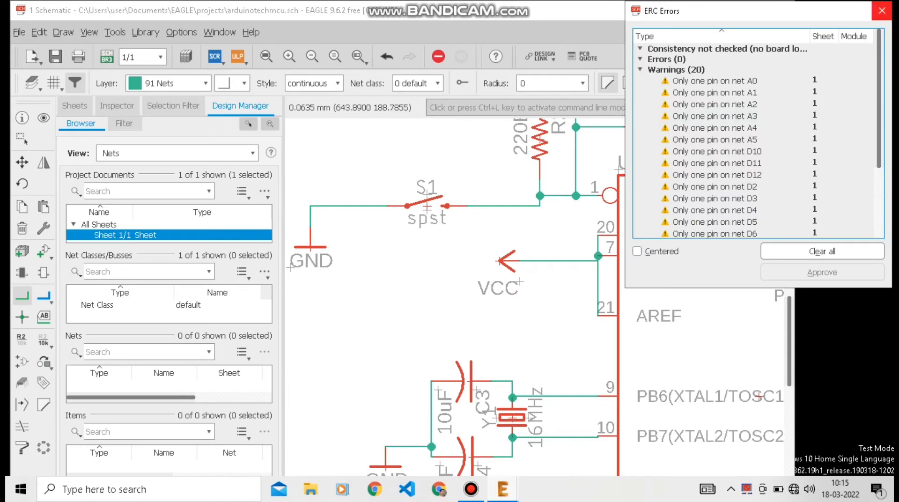
{"action": "left_click", "coordinate": [882, 10]}
- Clear the spst search when adding a part, browse the full component library list and expand the pinhead library
{"action": "scroll", "coordinate": [421, 226], "scroll_direction": "down", "scroll_amount": 3}
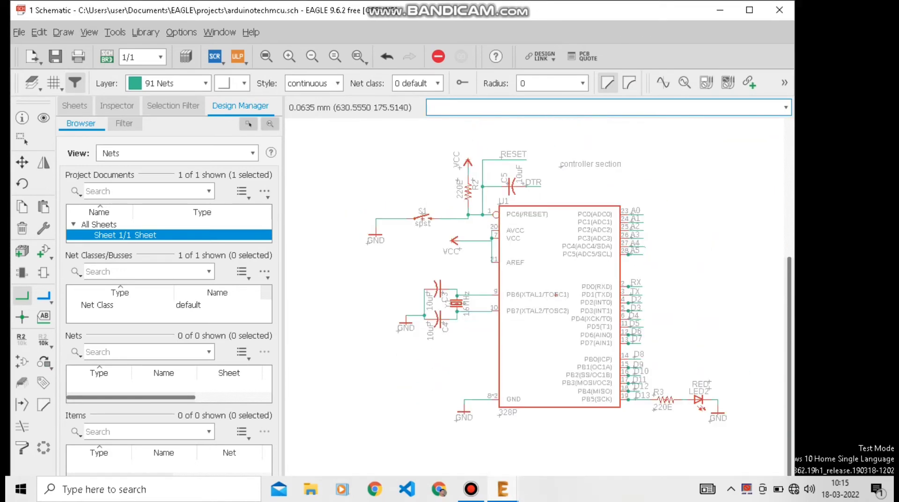
{"action": "scroll", "coordinate": [485, 240], "scroll_direction": "up", "scroll_amount": 2}
{"action": "scroll", "coordinate": [457, 203], "scroll_direction": "down", "scroll_amount": 2}
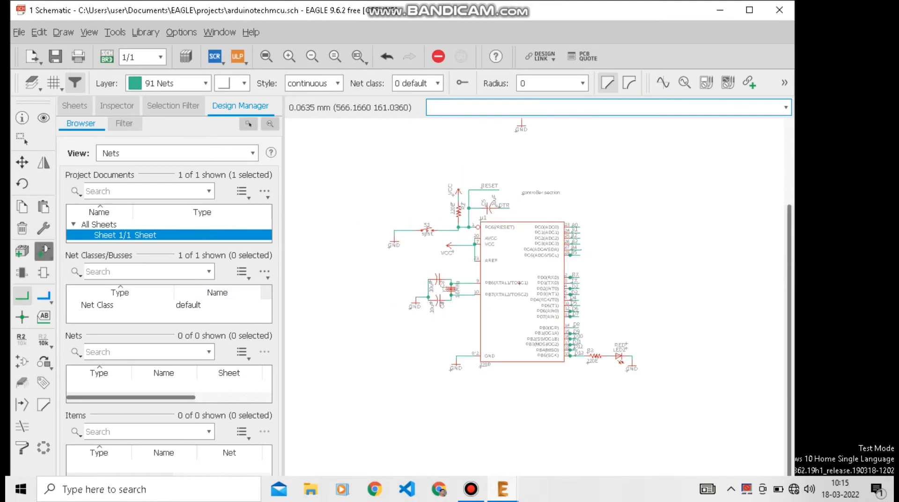
{"action": "left_click", "coordinate": [22, 251]}
{"action": "left_click", "coordinate": [61, 430]}
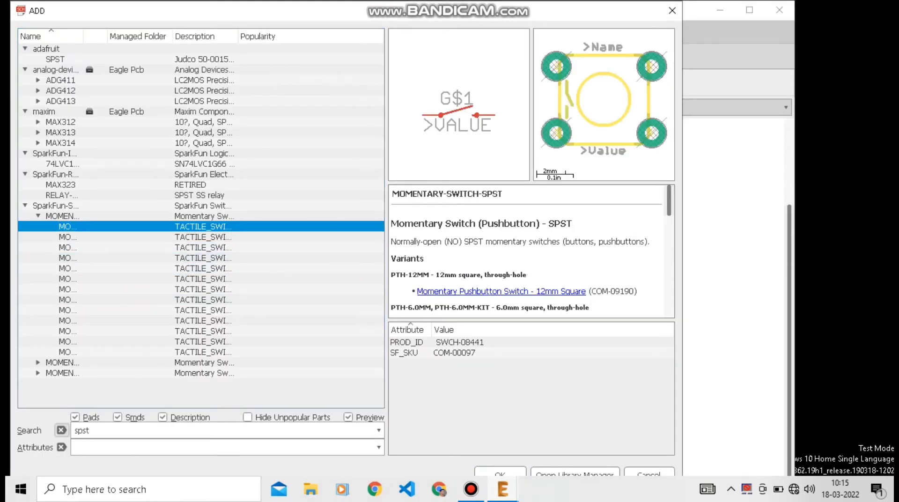
{"action": "left_click", "coordinate": [61, 430]}
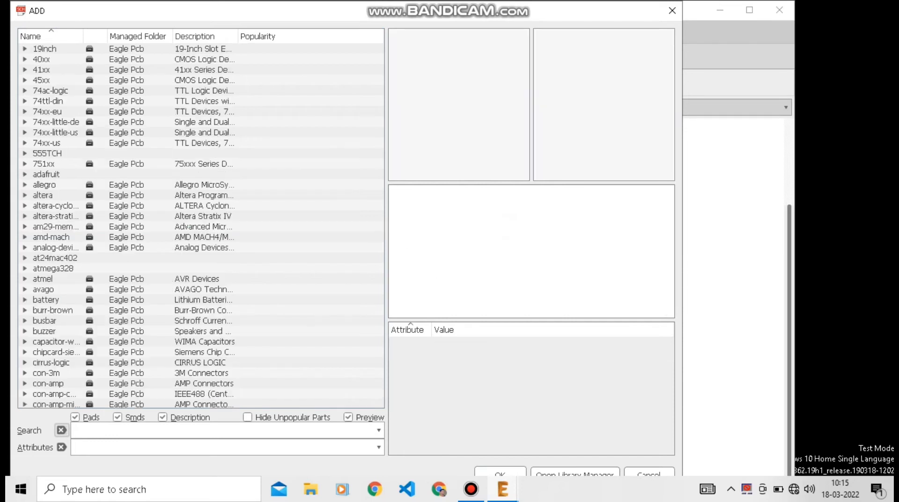
{"action": "left_click", "coordinate": [95, 320]}
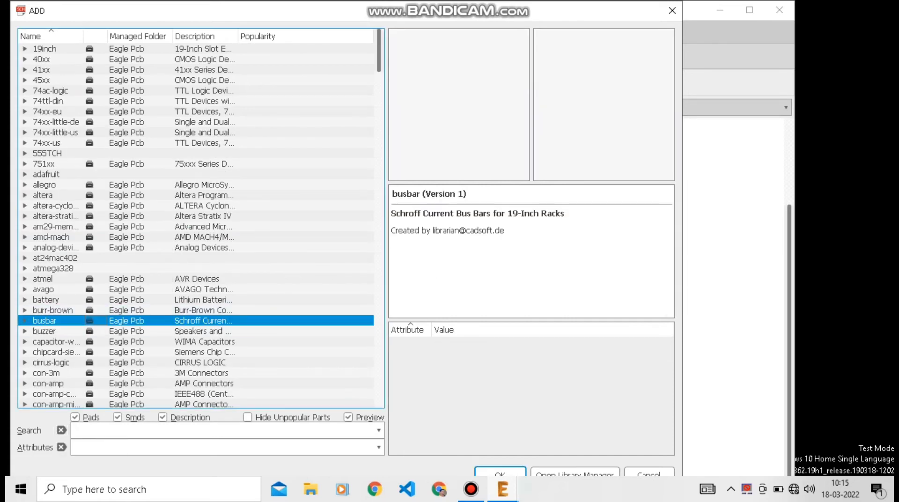
{"action": "key", "text": "Up"}
{"action": "key", "text": "Up"}
{"action": "key", "text": "Up"}
{"action": "key", "text": "Up"}
{"action": "key", "text": "Up"}
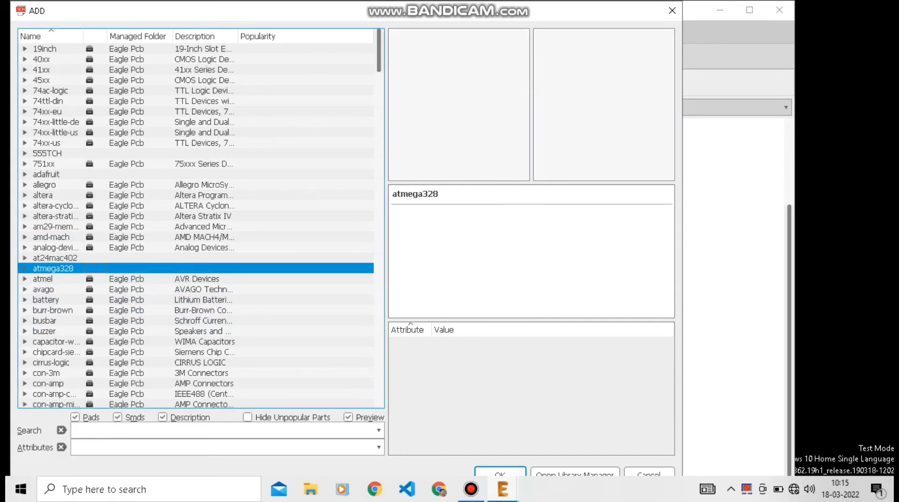
{"action": "left_click", "coordinate": [57, 300]}
{"action": "key", "text": "Page_Down"}
{"action": "key", "text": "Page_Down"}
{"action": "key", "text": "Page_Down"}
{"action": "key", "text": "Page_Down"}
{"action": "key", "text": "Page_Down"}
{"action": "key", "text": "Page_Down"}
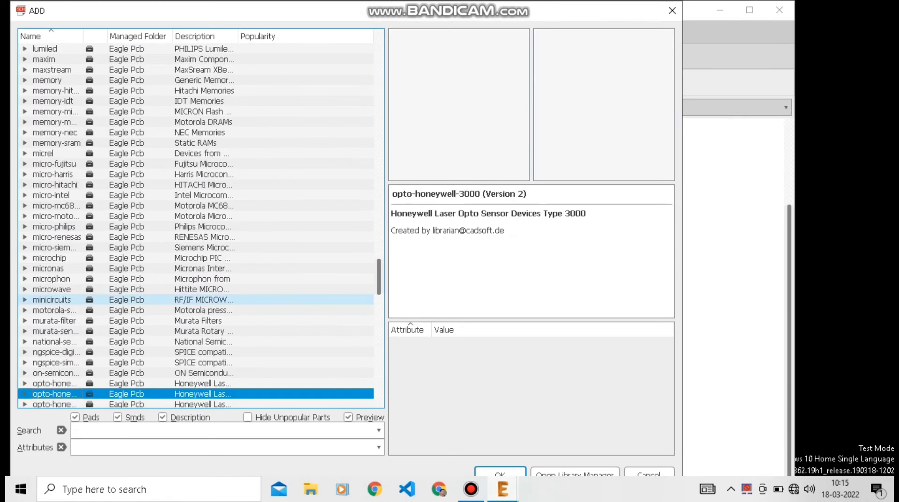
{"action": "key", "text": "p"}
{"action": "scroll", "coordinate": [196, 299], "scroll_direction": "down", "scroll_amount": 2}
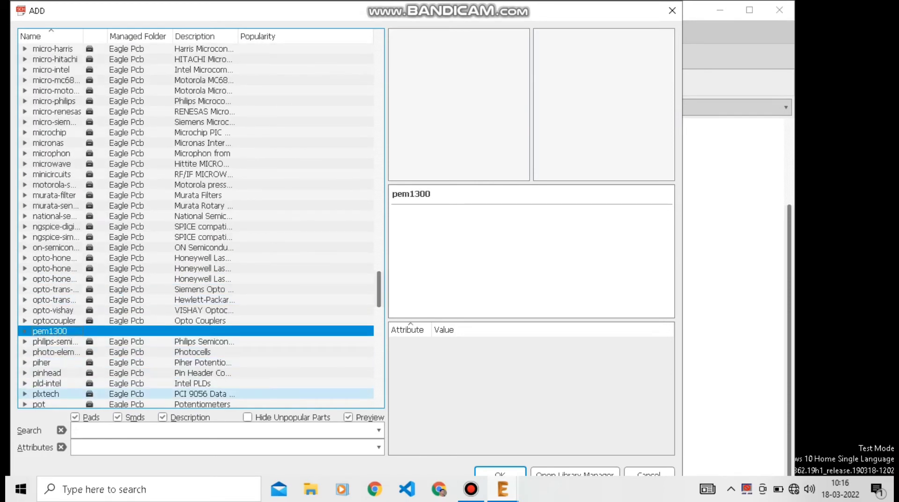
{"action": "double_click", "coordinate": [57, 373]}
- Add the PINHD-1X6 header with the 1X06 footprint and place it well to the right of U1, level with the analog pins
{"action": "left_click", "coordinate": [61, 373]}
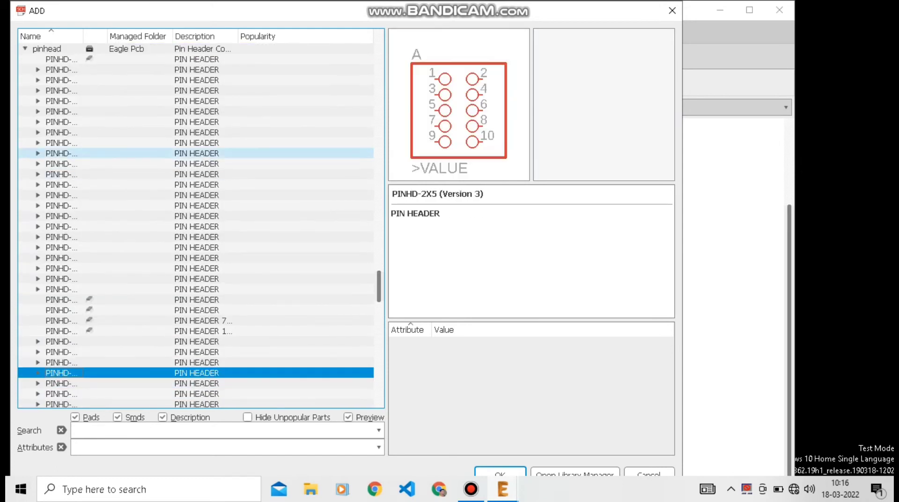
{"action": "left_click", "coordinate": [61, 153]}
{"action": "left_click", "coordinate": [61, 133]}
{"action": "left_click", "coordinate": [60, 111]}
{"action": "double_click", "coordinate": [60, 112]}
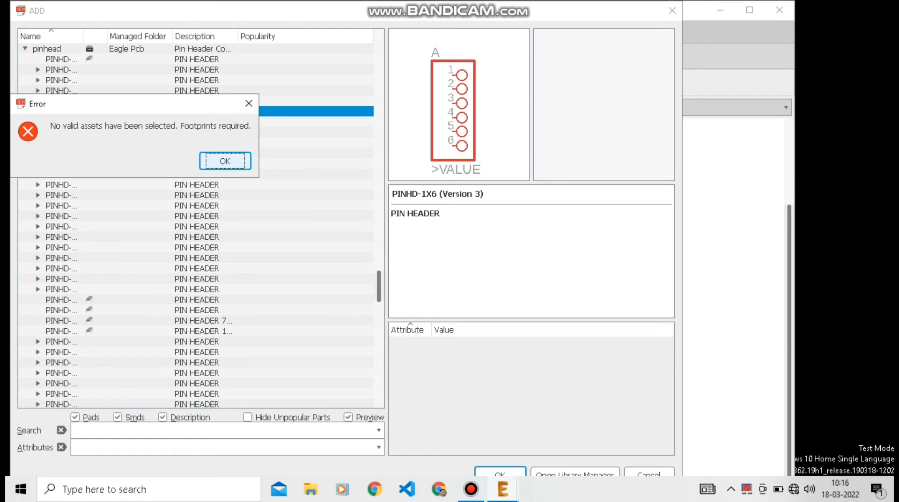
{"action": "key", "text": "Return"}
{"action": "key", "text": "Right"}
{"action": "key", "text": "Down"}
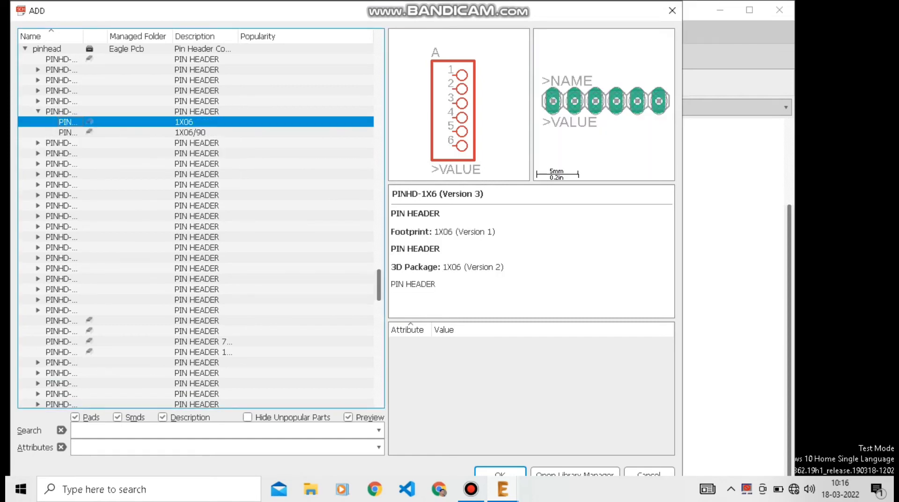
{"action": "key", "text": "Return"}
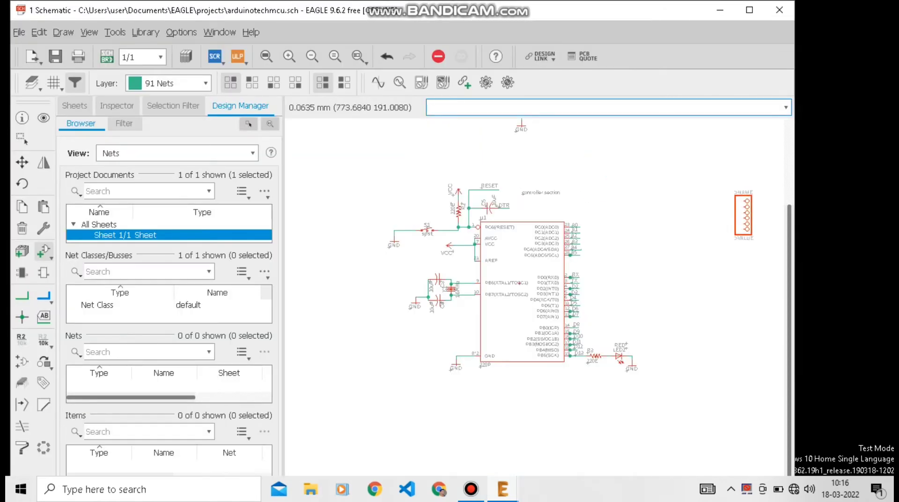
{"action": "scroll", "coordinate": [748, 225], "scroll_direction": "down", "scroll_amount": 2}
{"action": "scroll", "coordinate": [470, 239], "scroll_direction": "down", "scroll_amount": 2}
{"action": "scroll", "coordinate": [664, 234], "scroll_direction": "up", "scroll_amount": 3}
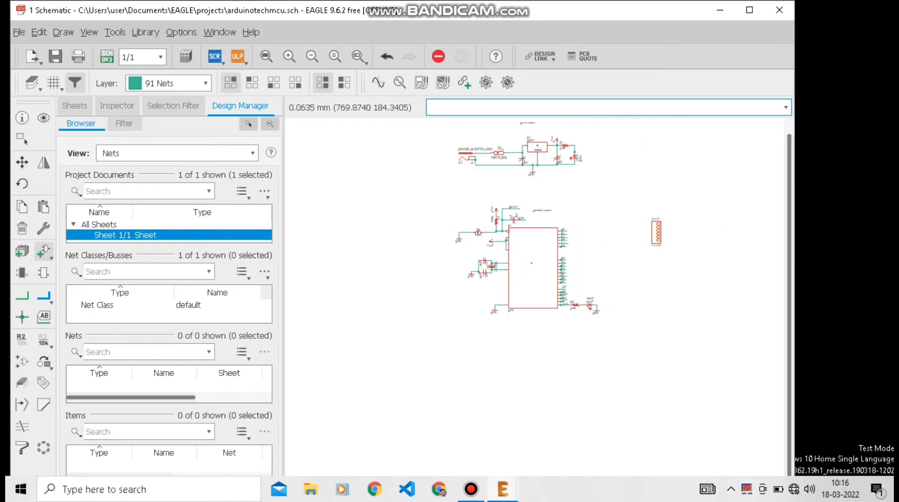
{"action": "scroll", "coordinate": [664, 233], "scroll_direction": "up", "scroll_amount": 1}
{"action": "left_click", "coordinate": [681, 229]}
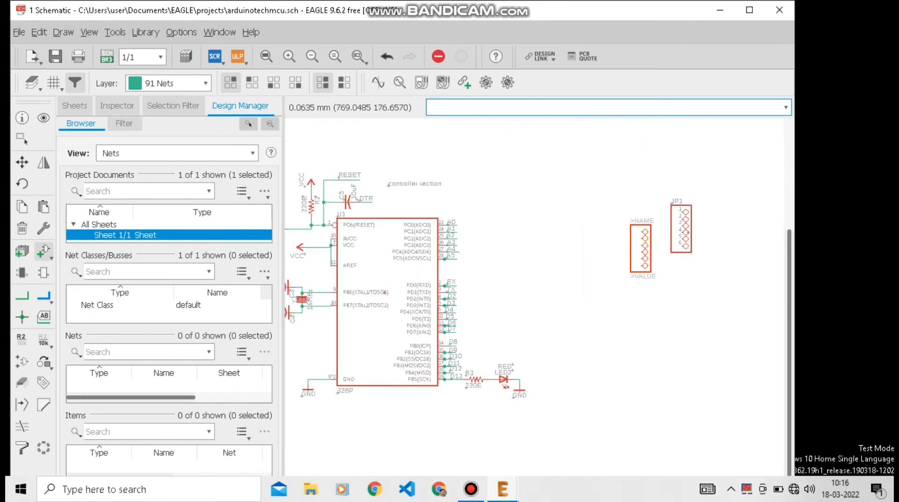
- Add the PINHD-1X10 header with the 1X10 footprint and place it directly below the six-pin header
{"action": "left_click", "coordinate": [42, 252]}
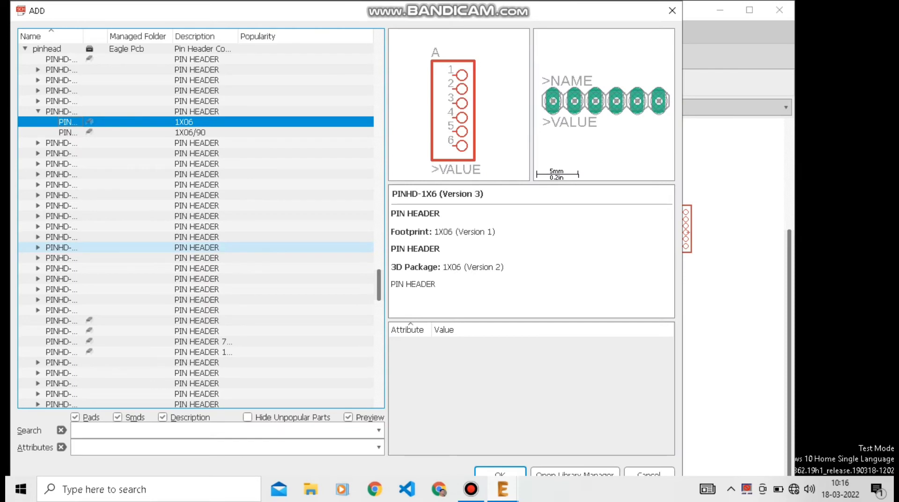
{"action": "left_click", "coordinate": [211, 174]}
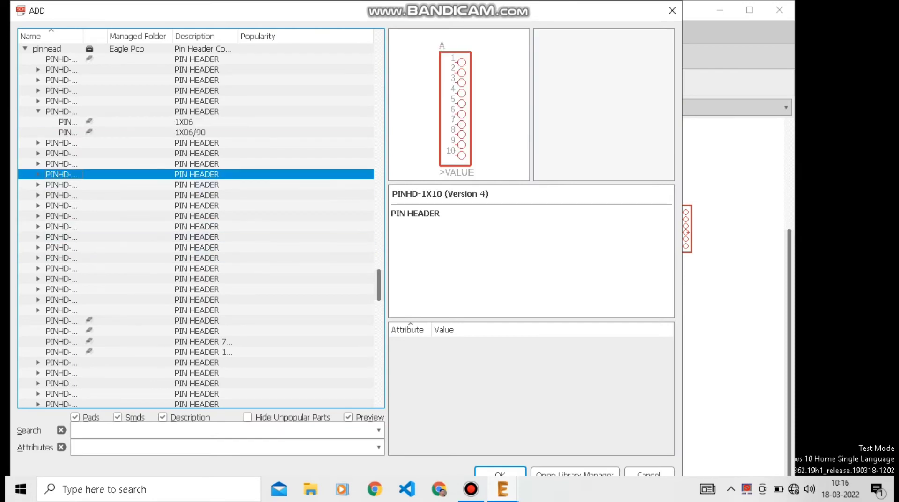
{"action": "left_click", "coordinate": [38, 174]}
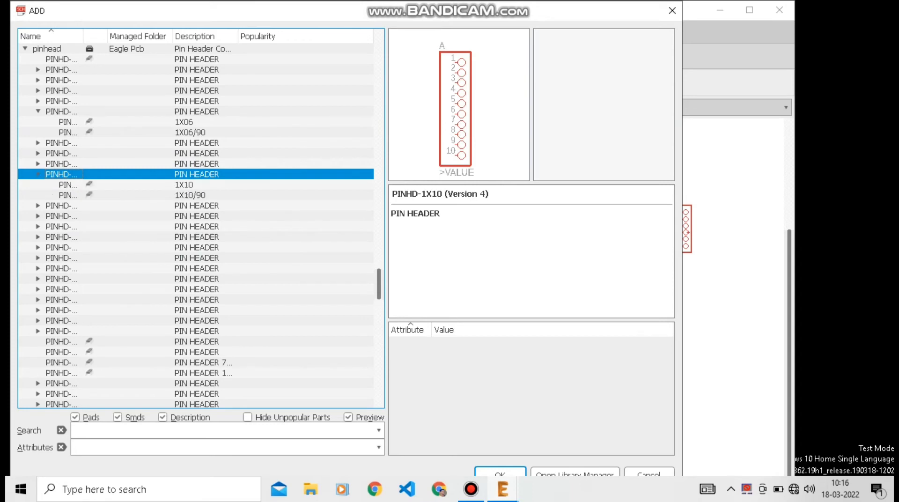
{"action": "left_click", "coordinate": [68, 184]}
{"action": "key", "text": "Return"}
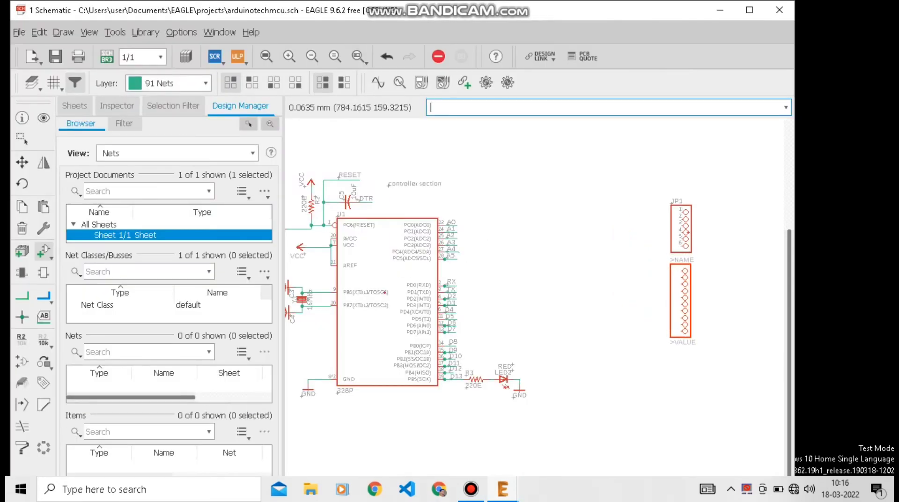
{"action": "left_click", "coordinate": [683, 299]}
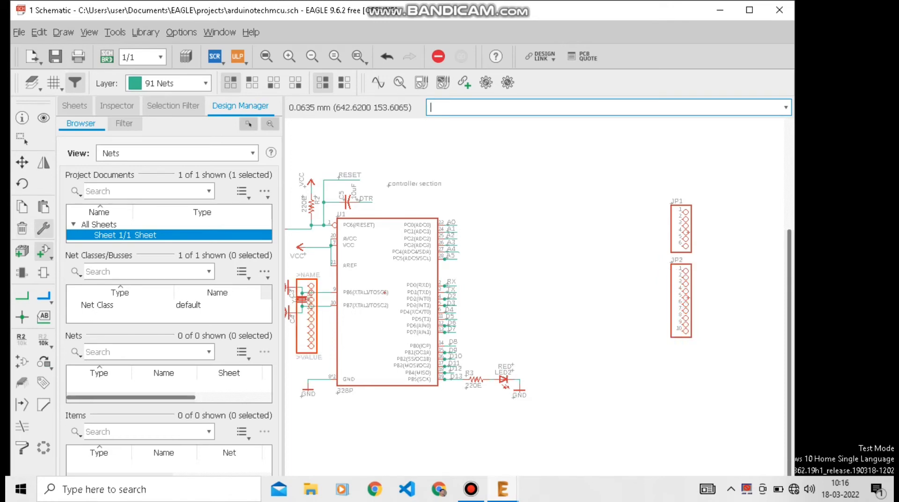
- Add the PINHD-1X5 header with the 1X05 footprint and place it below the ten-pin header
{"action": "left_click", "coordinate": [42, 251]}
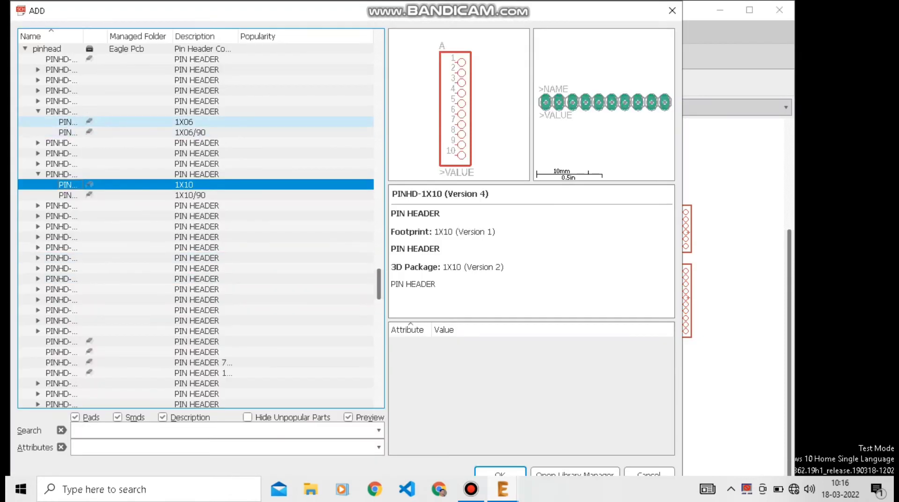
{"action": "left_click", "coordinate": [61, 101]}
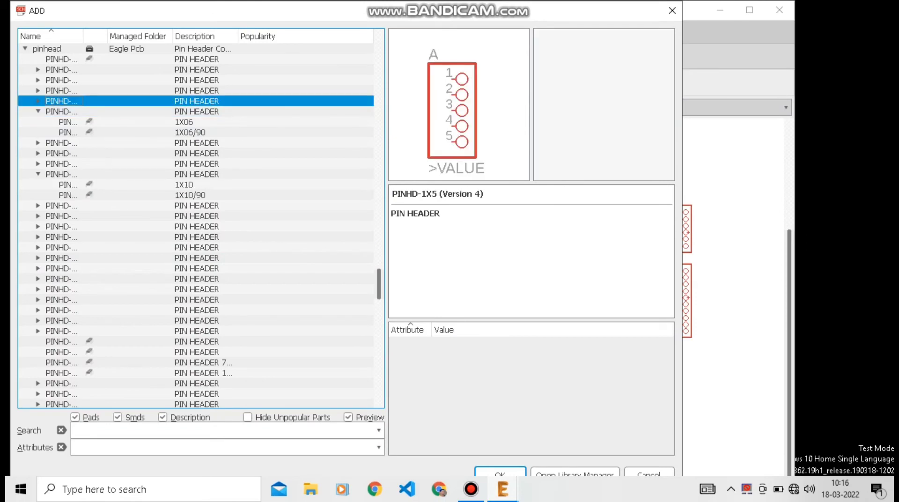
{"action": "left_click", "coordinate": [38, 100]}
{"action": "double_click", "coordinate": [68, 111]}
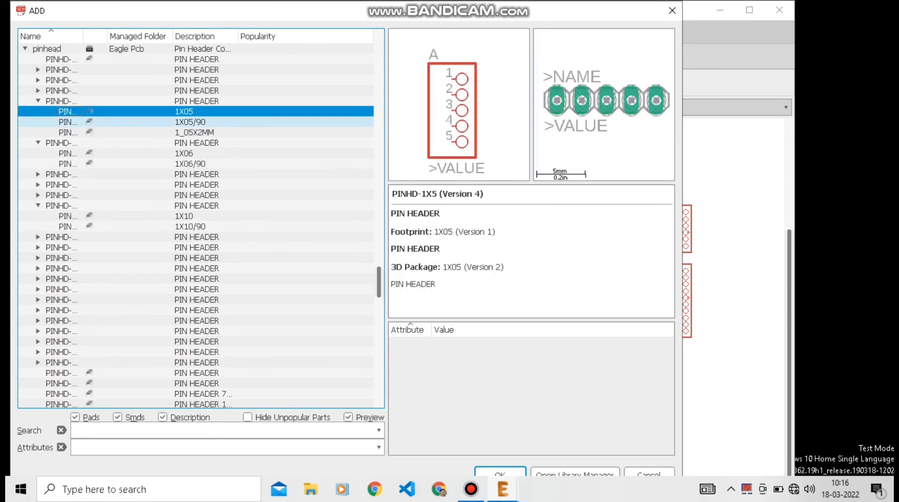
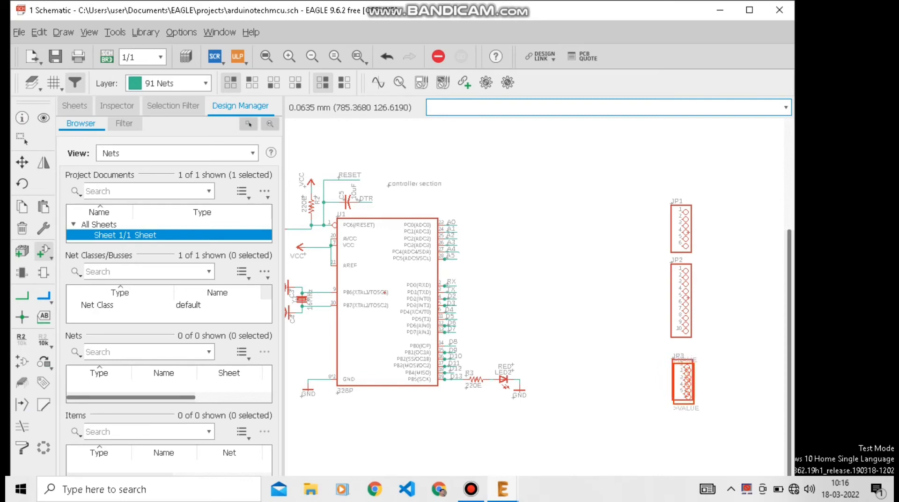
{"action": "left_click", "coordinate": [684, 379]}
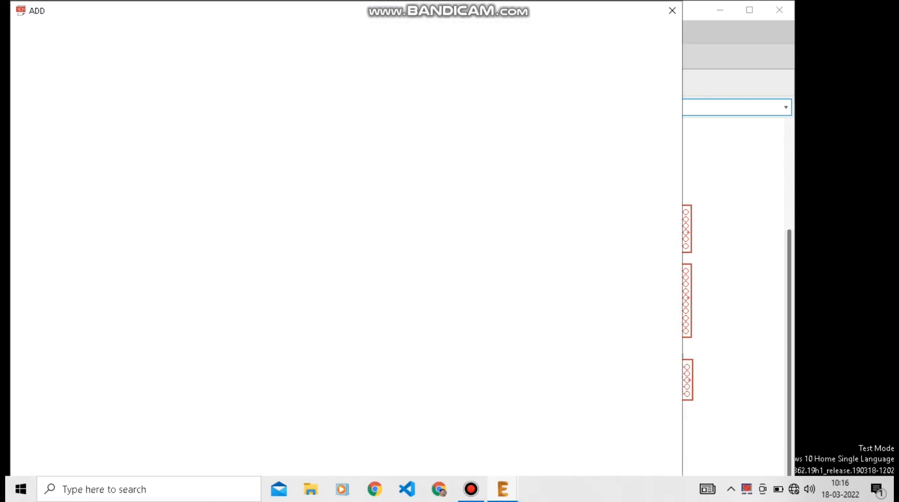
- Add the PINHD-1X4 header with the 1X04 footprint and place it below the five-pin header
{"action": "key", "text": "Escape"}
{"action": "left_click", "coordinate": [38, 101]}
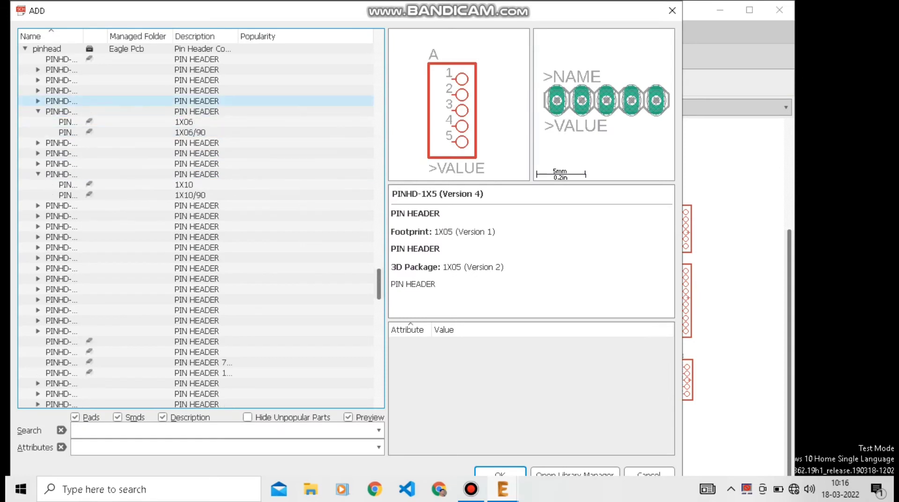
{"action": "double_click", "coordinate": [60, 100]}
{"action": "left_click", "coordinate": [68, 111]}
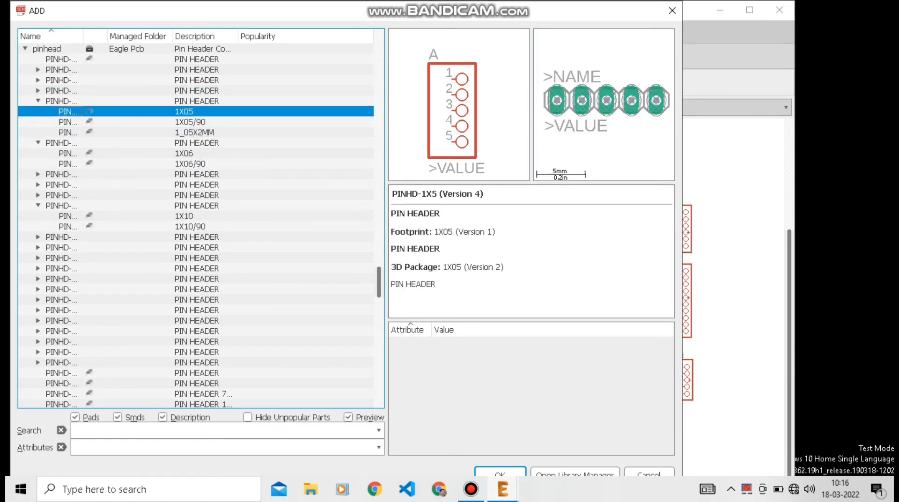
{"action": "left_click", "coordinate": [38, 101]}
{"action": "double_click", "coordinate": [61, 91]}
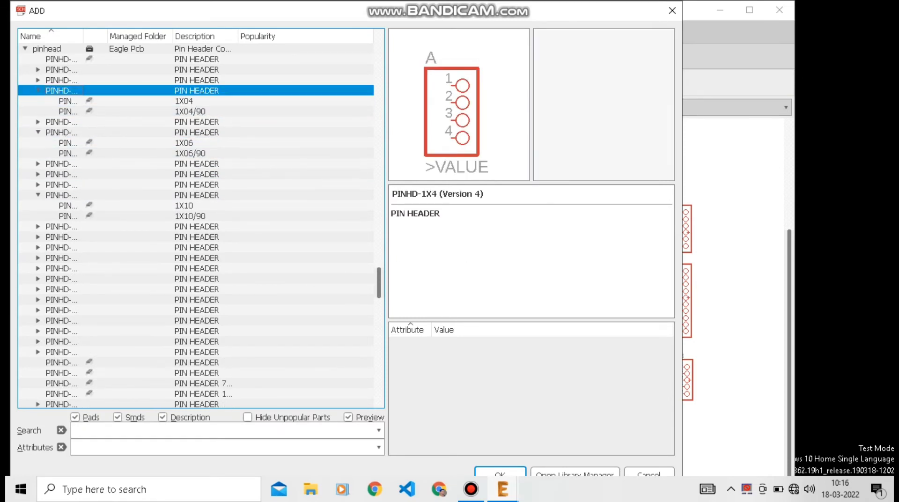
{"action": "left_click", "coordinate": [68, 111]}
{"action": "left_click", "coordinate": [68, 100]}
{"action": "double_click", "coordinate": [68, 101]}
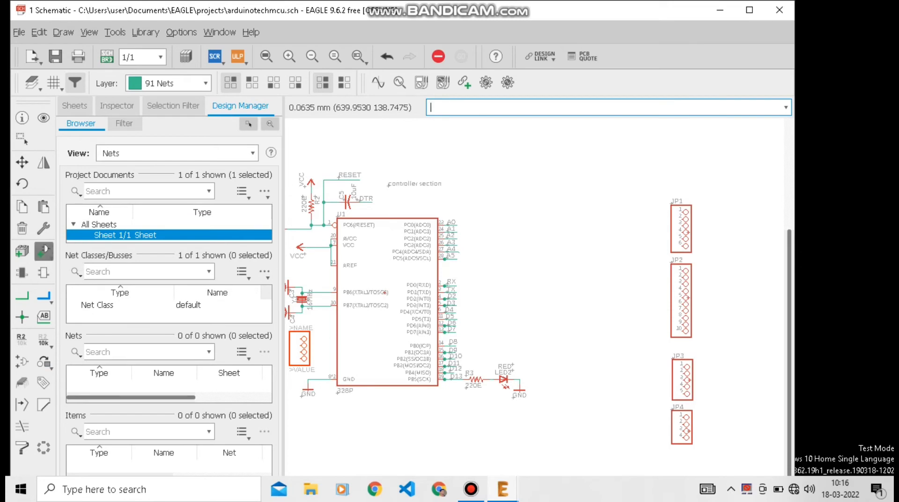
- Add a three-pin PINHD header and place it between U1 and the ten-pin header JP2
{"action": "left_click", "coordinate": [43, 252]}
{"action": "key", "text": "Left"}
{"action": "key", "text": "Left"}
{"action": "key", "text": "Up"}
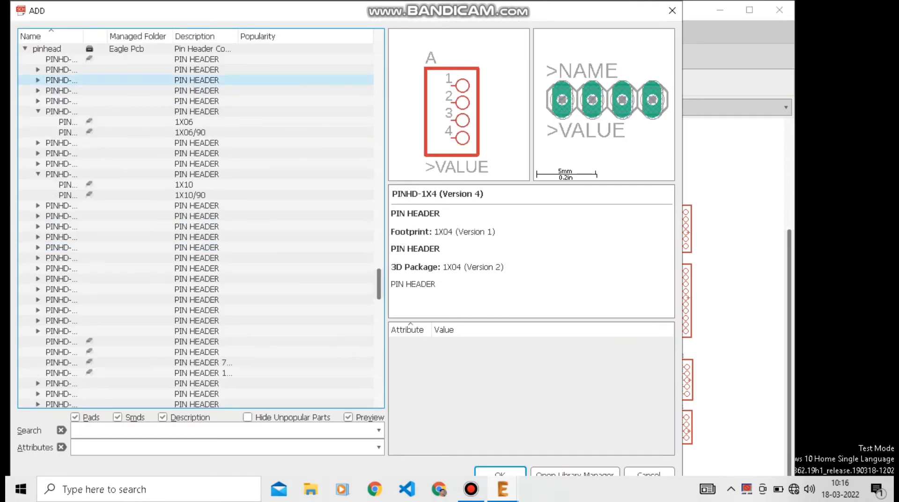
{"action": "key", "text": "Right"}
{"action": "double_click", "coordinate": [68, 90]}
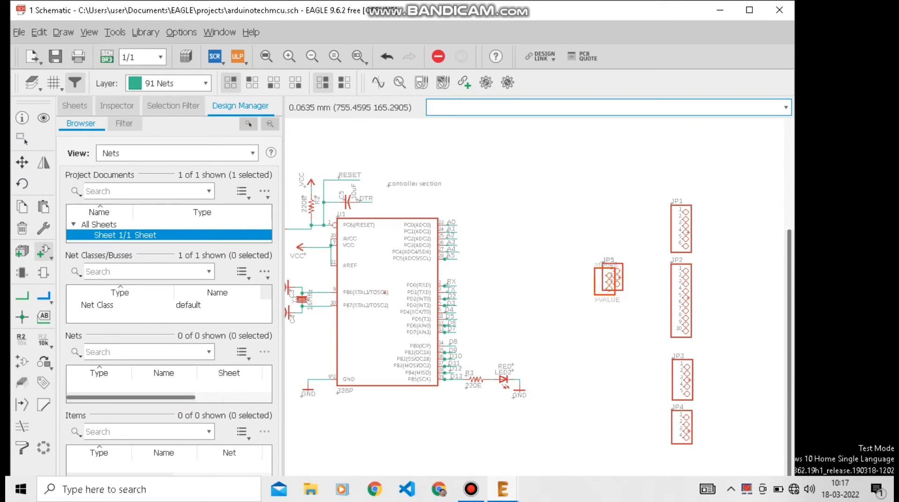
- Draw a horizontal net about 10.5 mm long extending left from pin 1 of JP1
{"action": "left_click", "coordinate": [22, 296]}
{"action": "scroll", "coordinate": [666, 162], "scroll_direction": "up", "scroll_amount": 4}
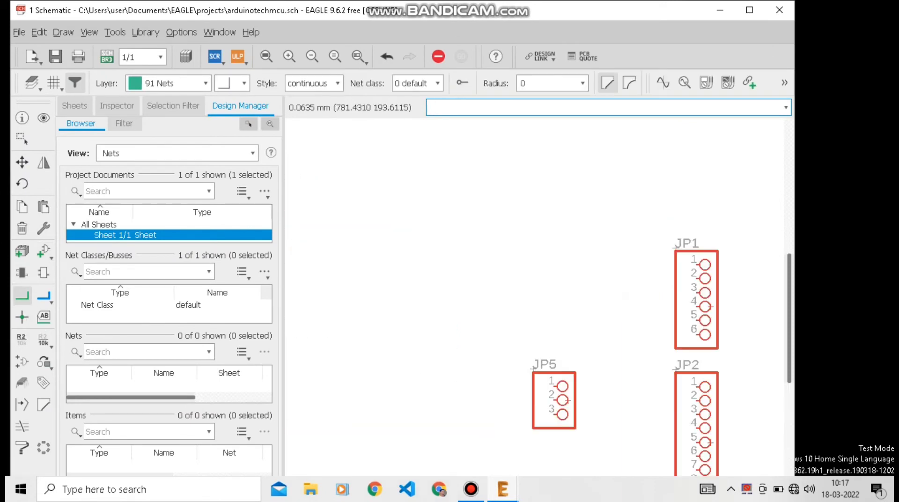
{"action": "scroll", "coordinate": [696, 277], "scroll_direction": "up", "scroll_amount": 3}
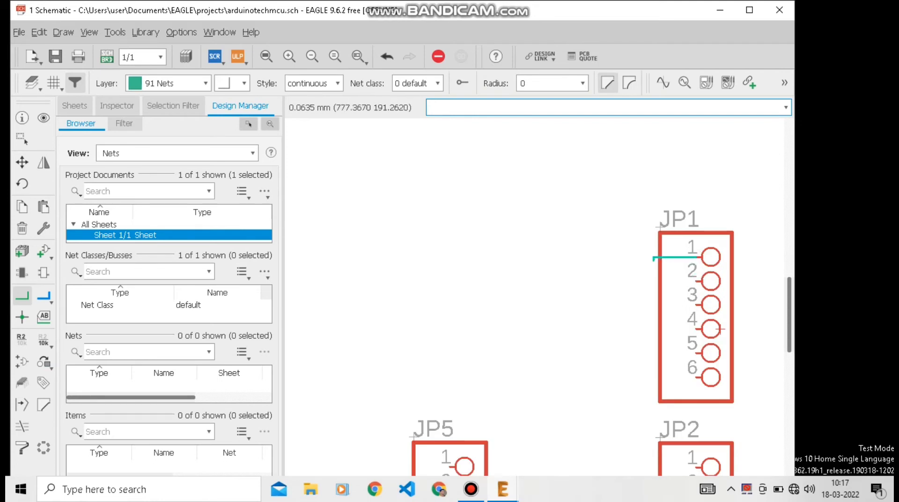
{"action": "scroll", "coordinate": [603, 257], "scroll_direction": "up", "scroll_amount": 2}
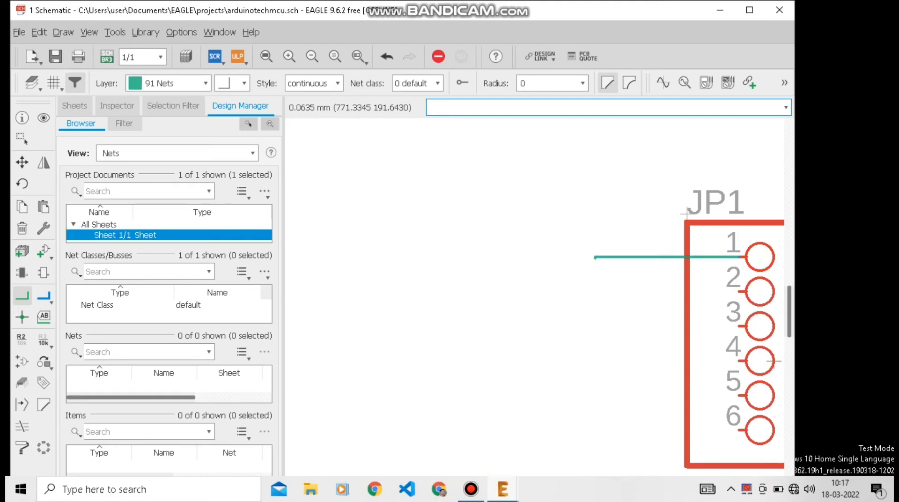
- Delete the tiny stray net segment at the free end of the JP1 pin 1 net
{"action": "scroll", "coordinate": [601, 259], "scroll_direction": "up", "scroll_amount": 10}
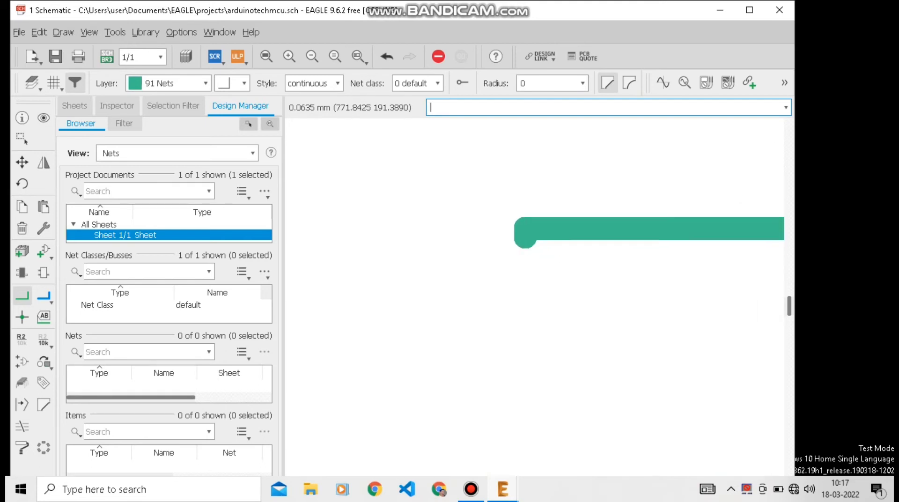
{"action": "right_click", "coordinate": [528, 234]}
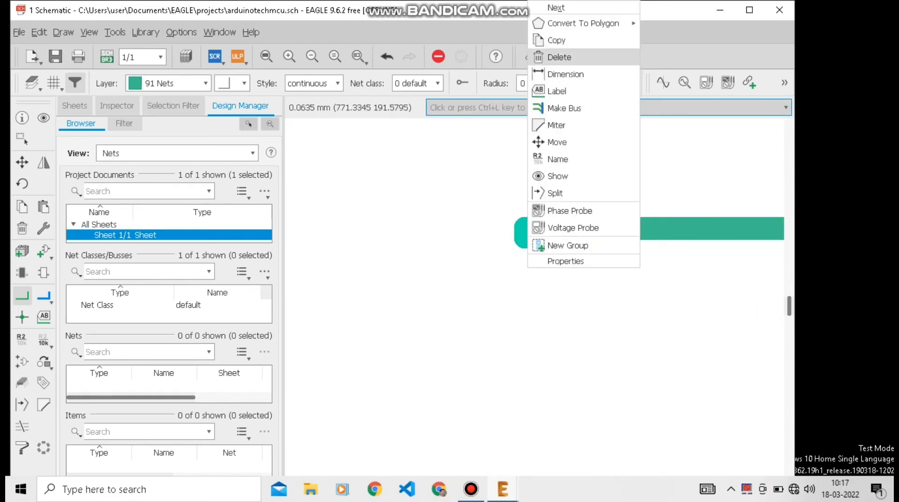
{"action": "left_click", "coordinate": [559, 58]}
- Copy the horizontal net segment from pin 1 of JP1 onto pins 2 and 3, aligning the left ends
{"action": "scroll", "coordinate": [501, 232], "scroll_direction": "down", "scroll_amount": 9}
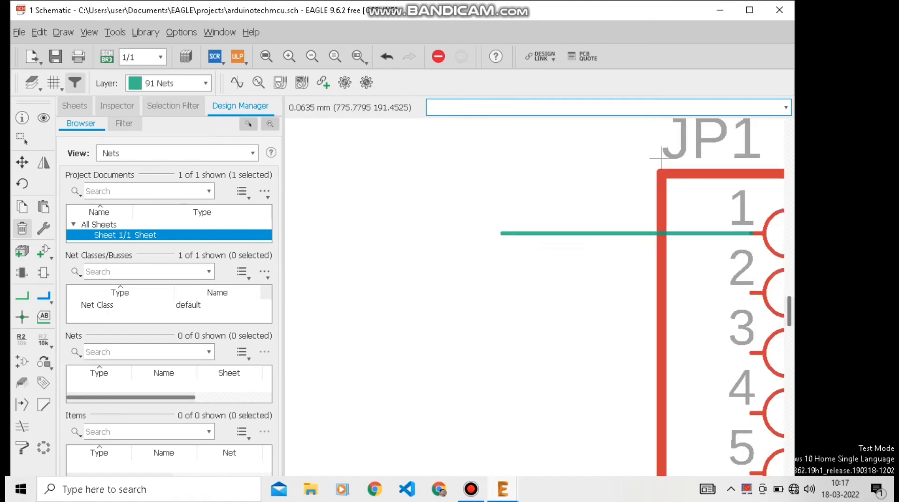
{"action": "right_click", "coordinate": [598, 232]}
{"action": "left_click", "coordinate": [631, 259]}
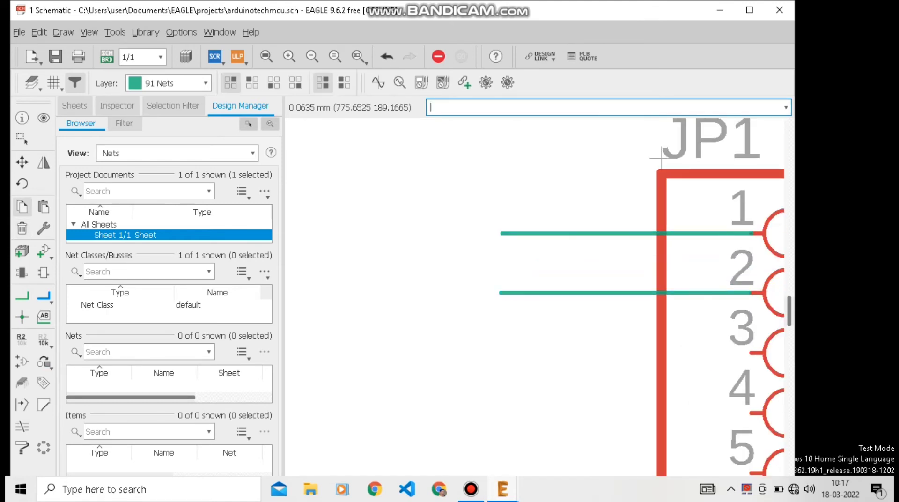
{"action": "scroll", "coordinate": [534, 295], "scroll_direction": "down", "scroll_amount": 3}
{"action": "scroll", "coordinate": [533, 295], "scroll_direction": "up", "scroll_amount": 4}
{"action": "right_click", "coordinate": [577, 250]}
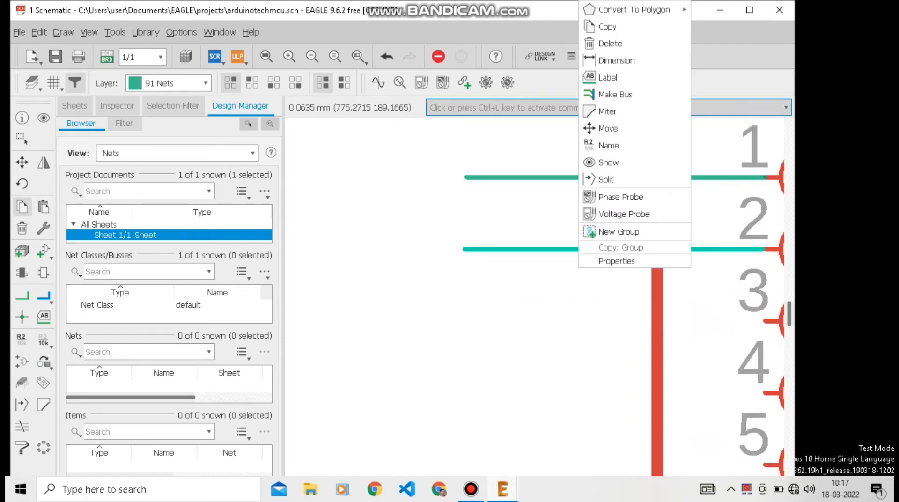
{"action": "left_click", "coordinate": [604, 26]}
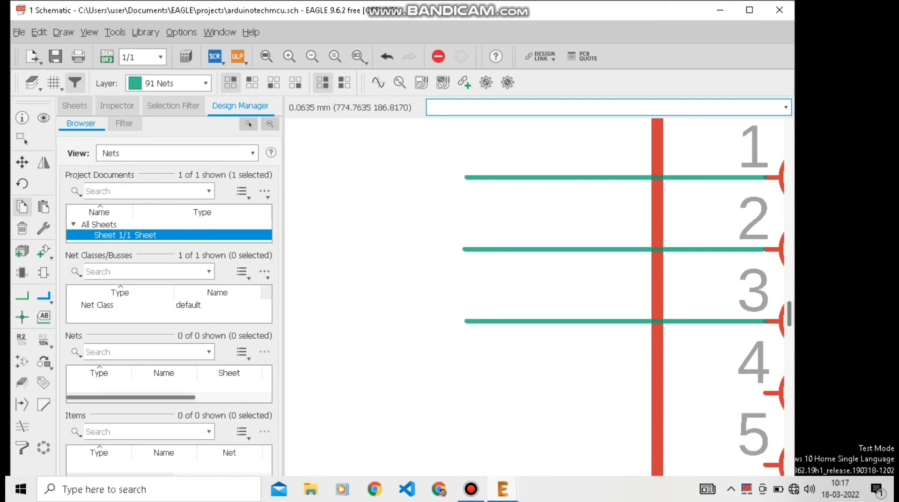
- Copy the horizontal net segment from pin 3 of JP1 onto pins 4 and 5
{"action": "scroll", "coordinate": [554, 312], "scroll_direction": "down", "scroll_amount": 5}
{"action": "scroll", "coordinate": [557, 341], "scroll_direction": "up", "scroll_amount": 4}
{"action": "right_click", "coordinate": [558, 288]}
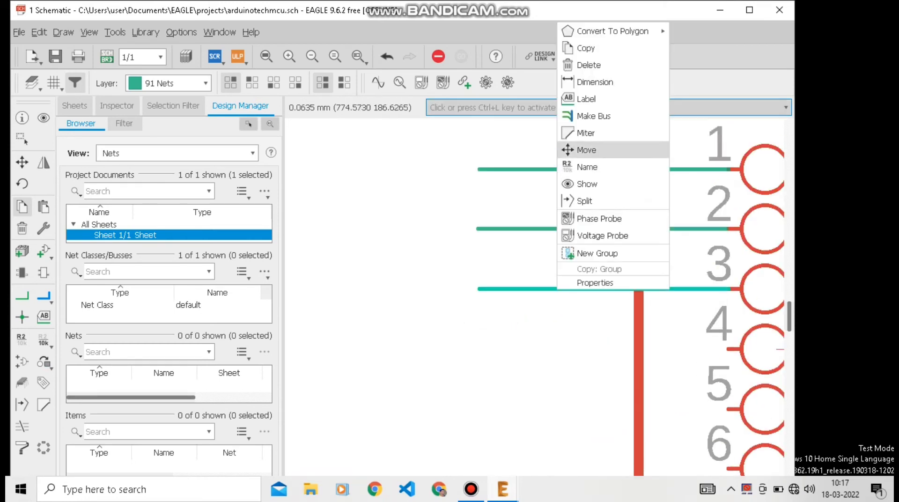
{"action": "left_click", "coordinate": [583, 47]}
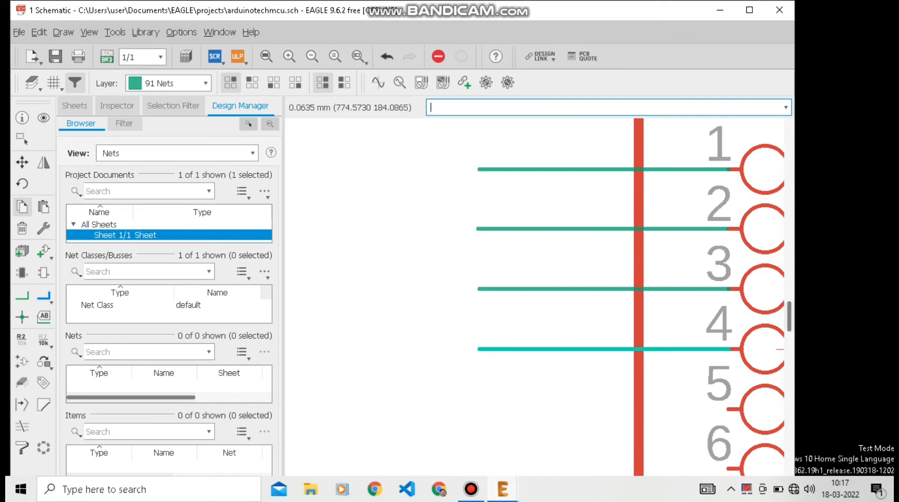
{"action": "right_click", "coordinate": [556, 349]}
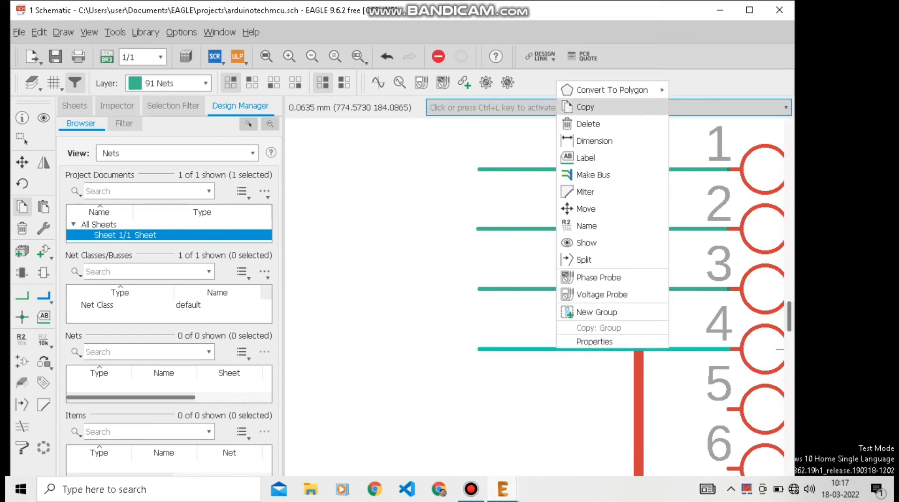
{"action": "left_click", "coordinate": [585, 105]}
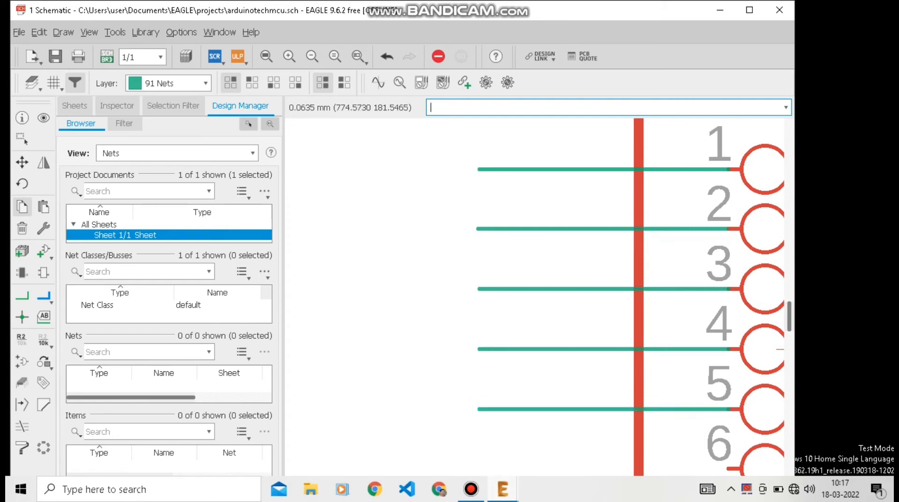
- Copy the horizontal net segment from pin 4 of JP1 onto pin 6, leaving its wire properties unchanged
{"action": "scroll", "coordinate": [777, 349], "scroll_direction": "down", "scroll_amount": 2}
{"action": "scroll", "coordinate": [773, 252], "scroll_direction": "up", "scroll_amount": 2}
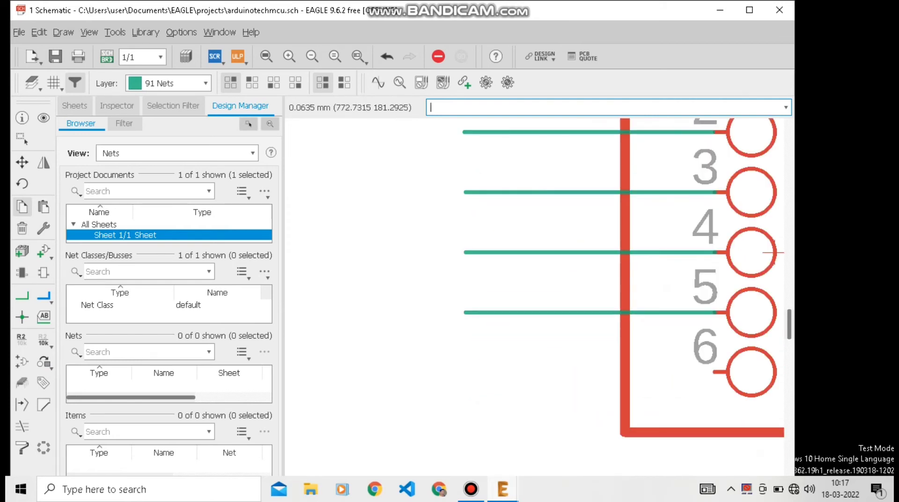
{"action": "right_click", "coordinate": [502, 252]}
{"action": "left_click", "coordinate": [515, 71]}
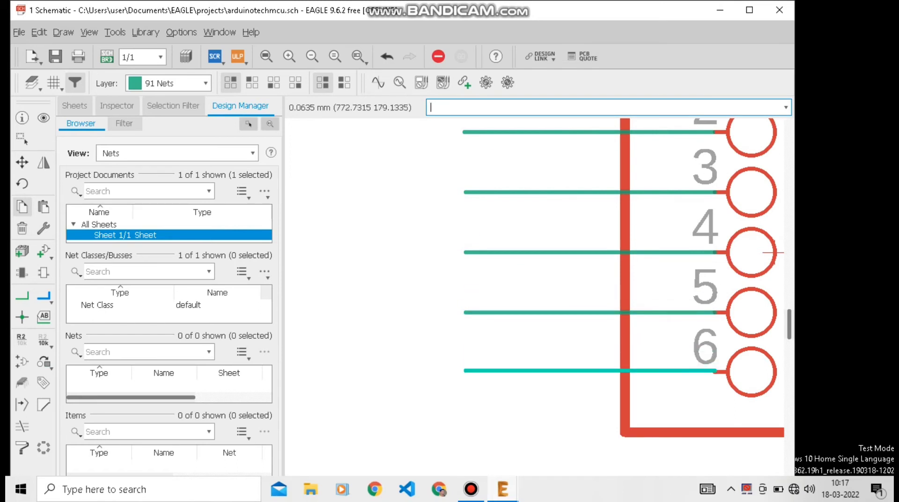
{"action": "scroll", "coordinate": [772, 252], "scroll_direction": "down", "scroll_amount": 5}
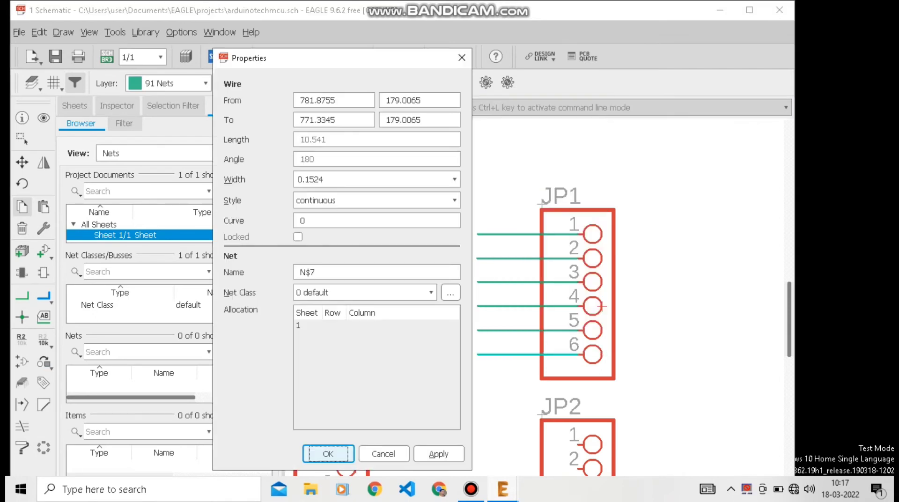
{"action": "key", "text": "Return"}
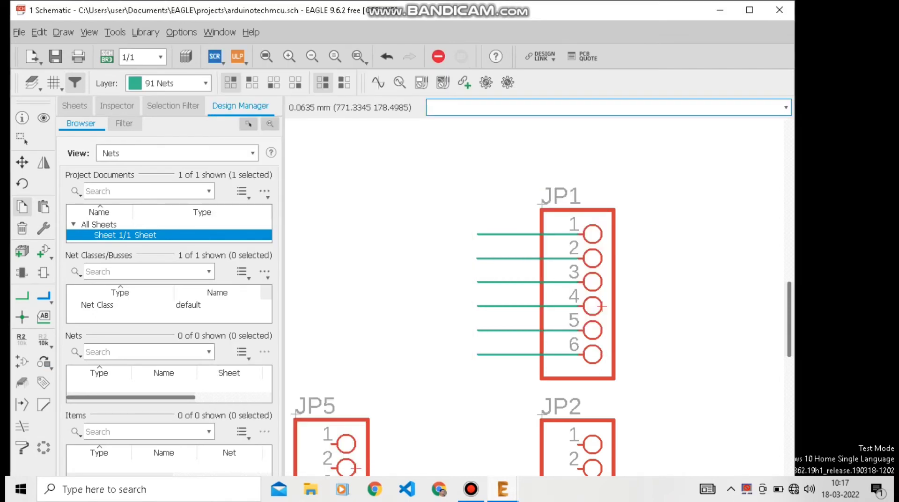
- Copy the net segment from pin 6 of JP1 onto pin 1 of the ten-pin header JP2
{"action": "right_click", "coordinate": [479, 354]}
{"action": "left_click", "coordinate": [501, 112]}
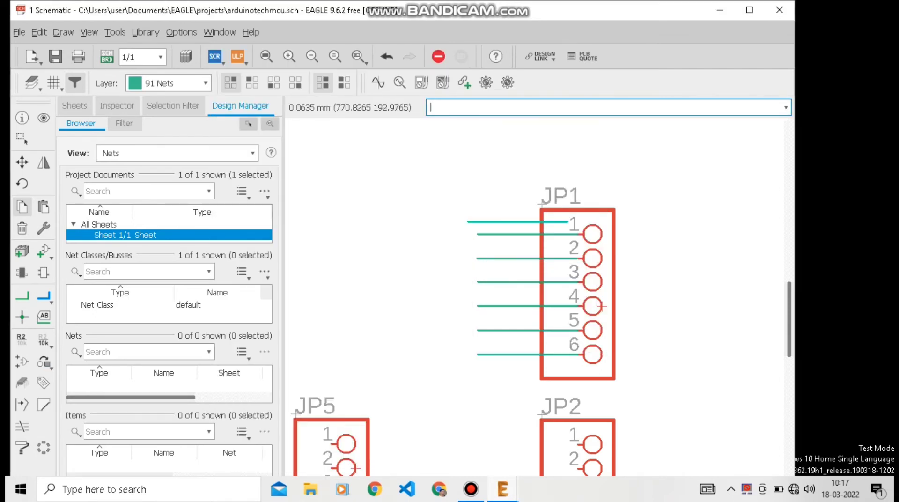
{"action": "scroll", "coordinate": [472, 219], "scroll_direction": "down", "scroll_amount": 3}
{"action": "scroll", "coordinate": [477, 219], "scroll_direction": "down", "scroll_amount": 3}
{"action": "scroll", "coordinate": [475, 327], "scroll_direction": "up", "scroll_amount": 11}
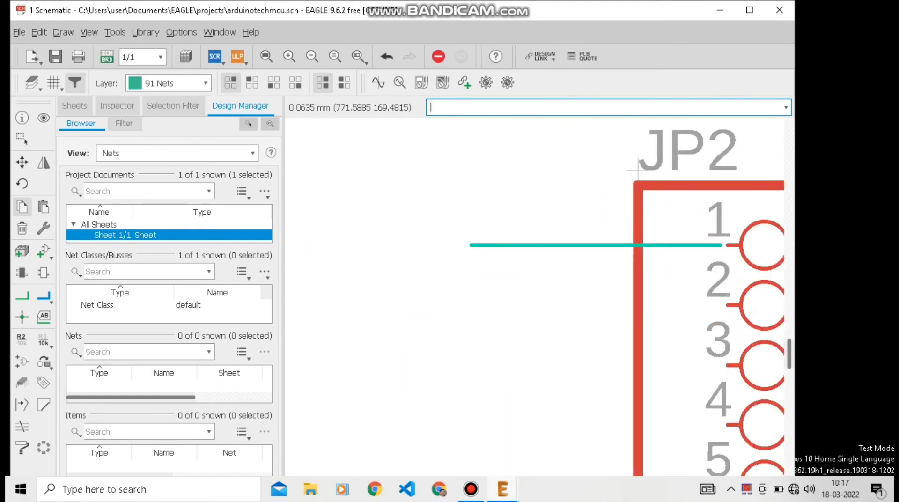
- Copy the net segment from pin 1 of JP2 down onto pins 2, 3 and 4
{"action": "right_click", "coordinate": [489, 244]}
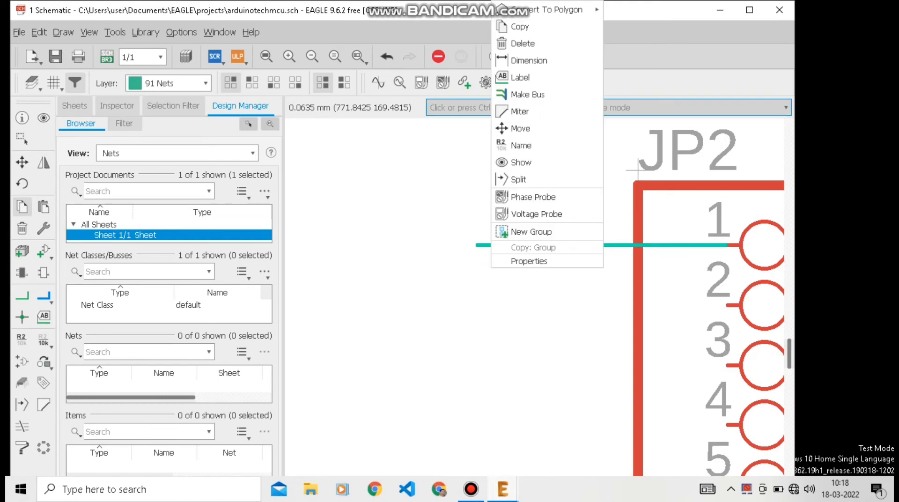
{"action": "left_click", "coordinate": [511, 26]}
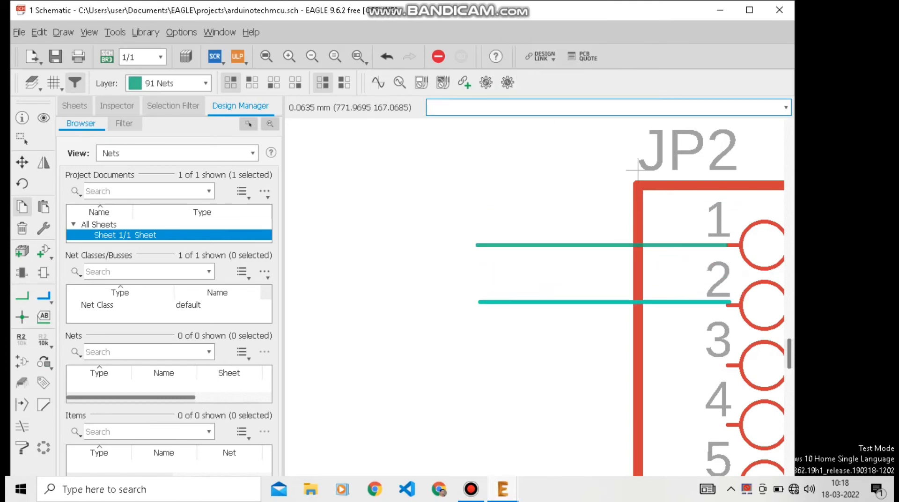
{"action": "right_click", "coordinate": [492, 306]}
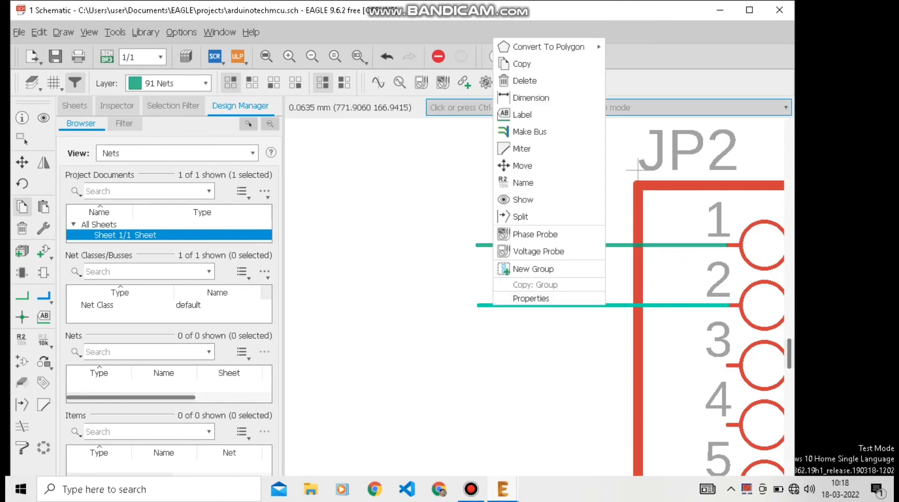
{"action": "left_click", "coordinate": [524, 62]}
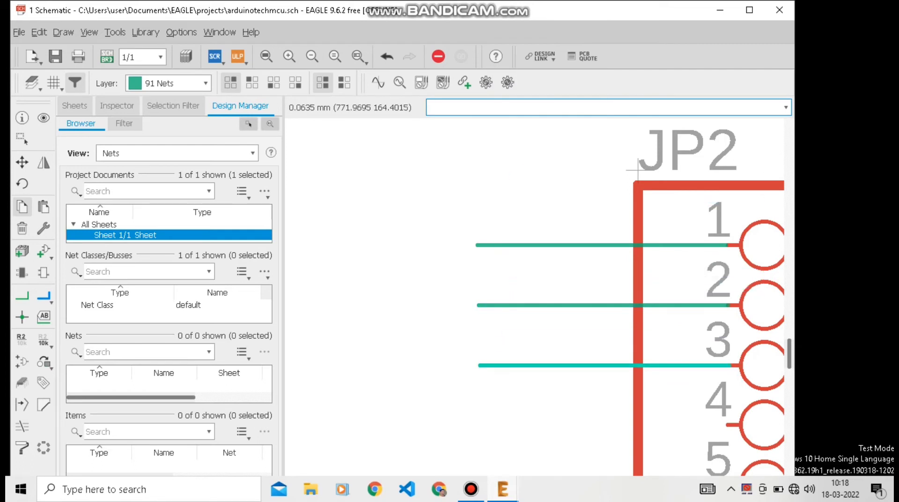
{"action": "right_click", "coordinate": [496, 366]}
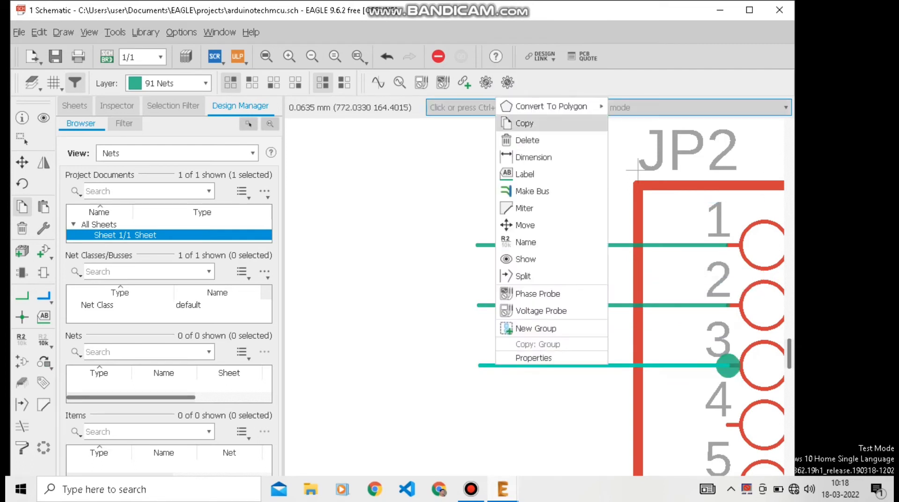
{"action": "left_click", "coordinate": [519, 123]}
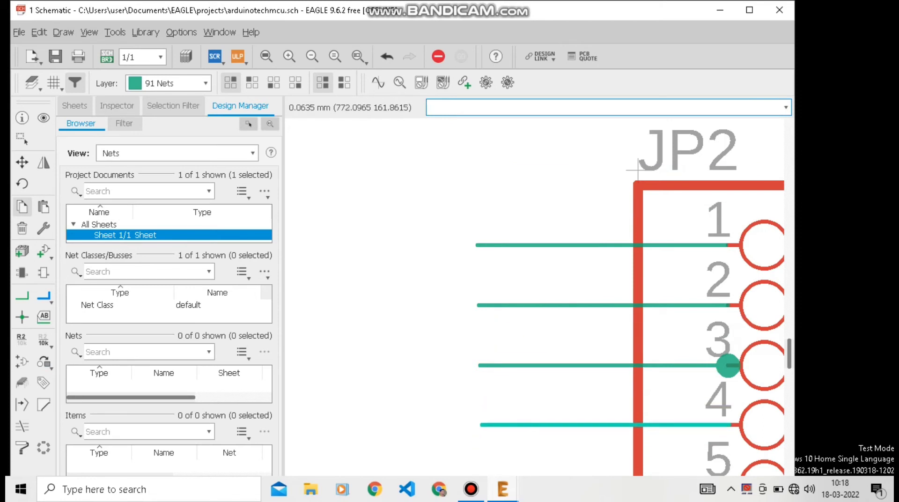
- Copy the net segment from pin 4 of JP2 down onto pins 5 and 6
{"action": "right_click", "coordinate": [496, 425]}
{"action": "left_click", "coordinate": [516, 183]}
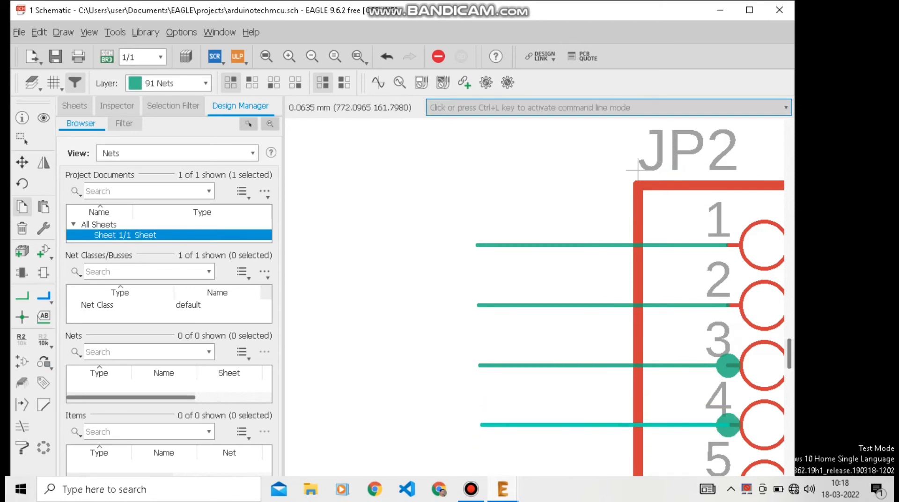
{"action": "scroll", "coordinate": [514, 168], "scroll_direction": "down", "scroll_amount": 5}
{"action": "scroll", "coordinate": [439, 327], "scroll_direction": "up", "scroll_amount": 5}
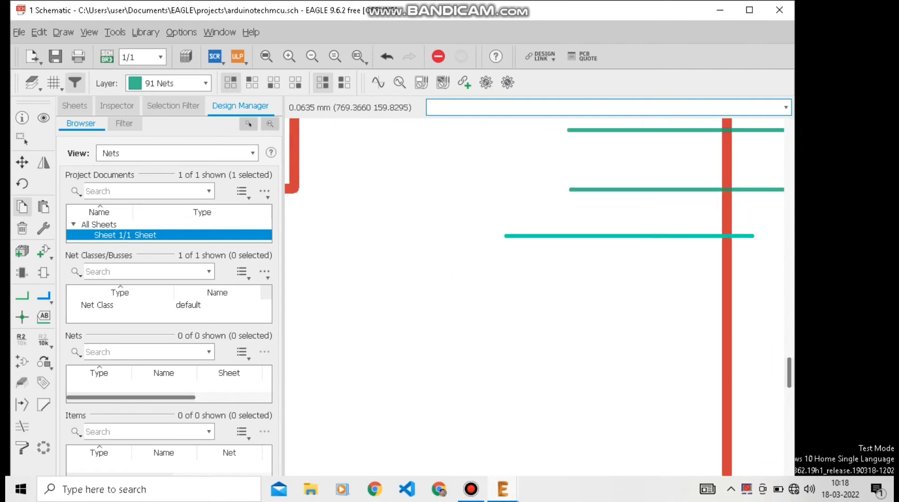
{"action": "scroll", "coordinate": [461, 277], "scroll_direction": "down", "scroll_amount": 2}
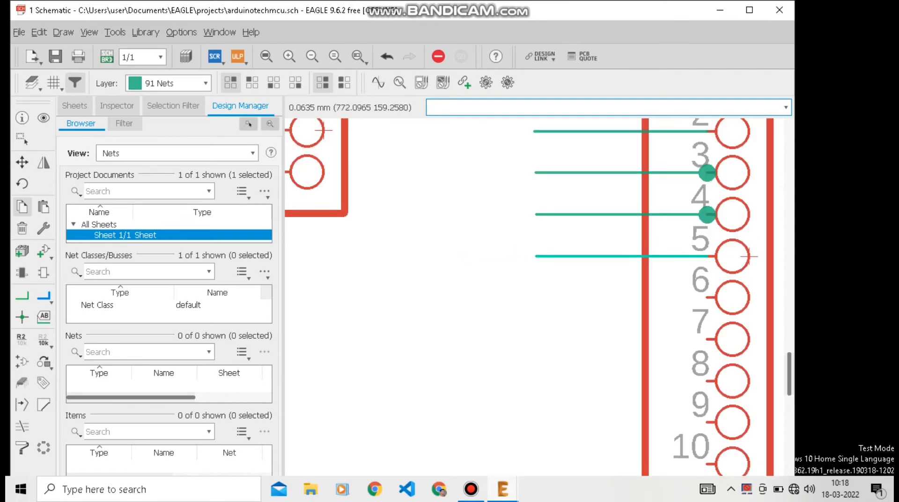
{"action": "right_click", "coordinate": [545, 256]}
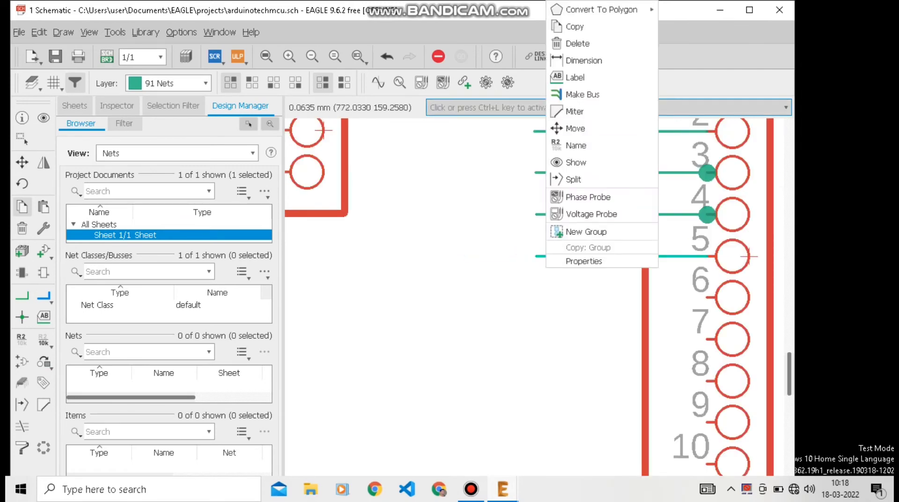
{"action": "left_click", "coordinate": [574, 26]}
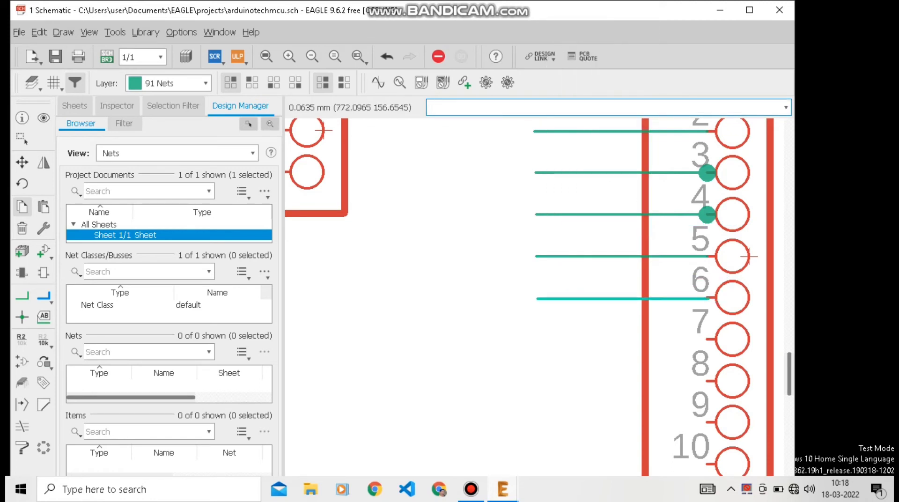
- Copy the net segment from pin 6 of JP2 down onto pins 7 and 8
{"action": "right_click", "coordinate": [547, 297]}
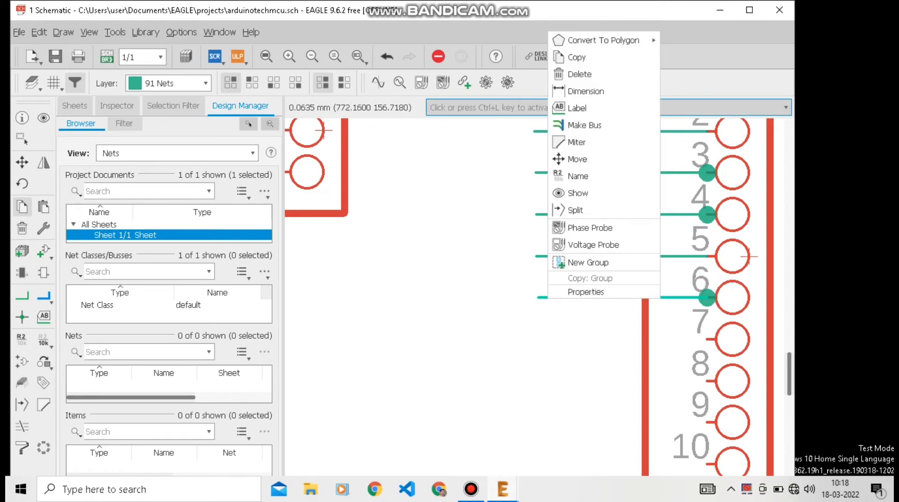
{"action": "left_click", "coordinate": [579, 57]}
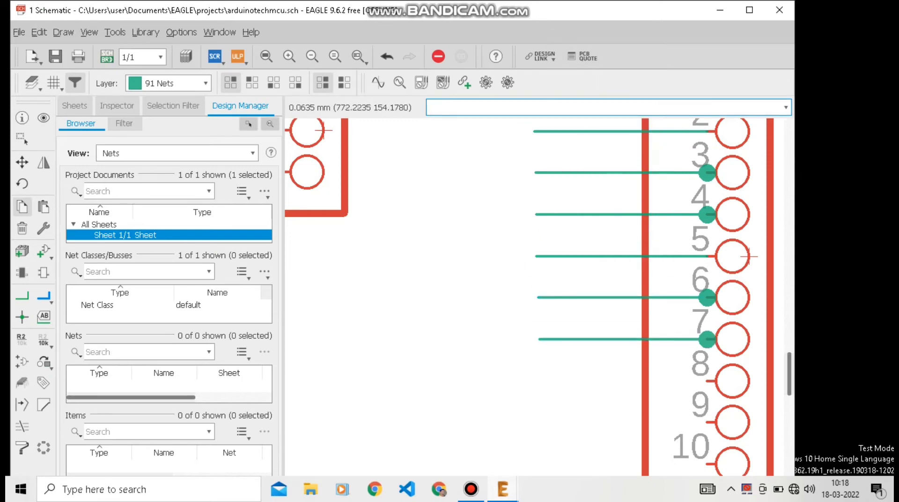
{"action": "right_click", "coordinate": [550, 339]}
{"action": "left_click", "coordinate": [579, 97]}
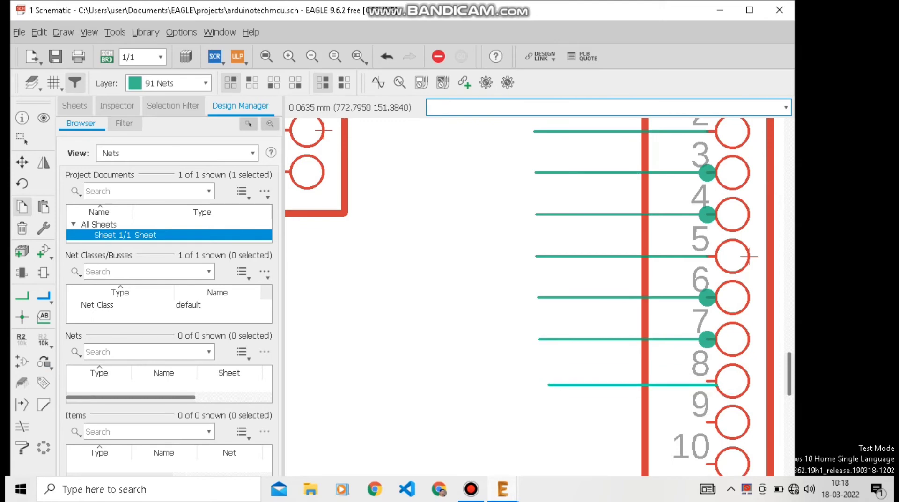
- Copy the net segment from pin 8 of JP2 down onto pins 9 and 10
{"action": "right_click", "coordinate": [546, 380]}
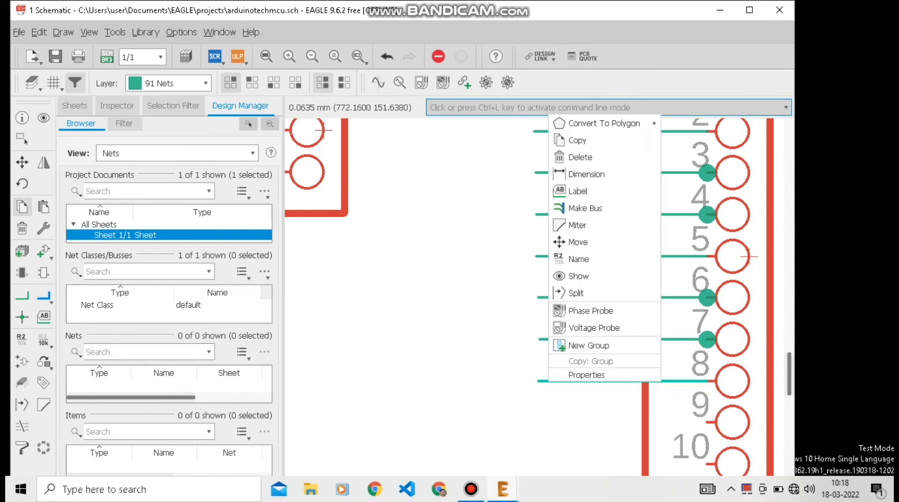
{"action": "left_click", "coordinate": [575, 139]}
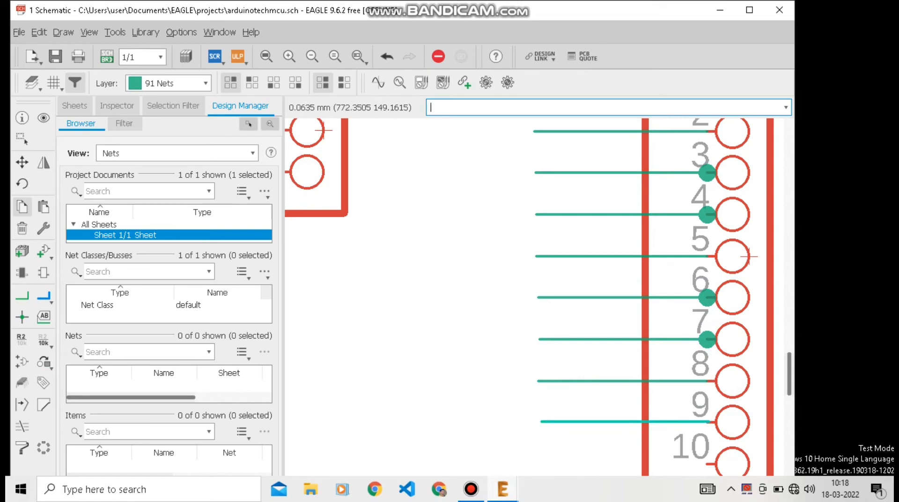
{"action": "scroll", "coordinate": [748, 257], "scroll_direction": "up", "scroll_amount": 4}
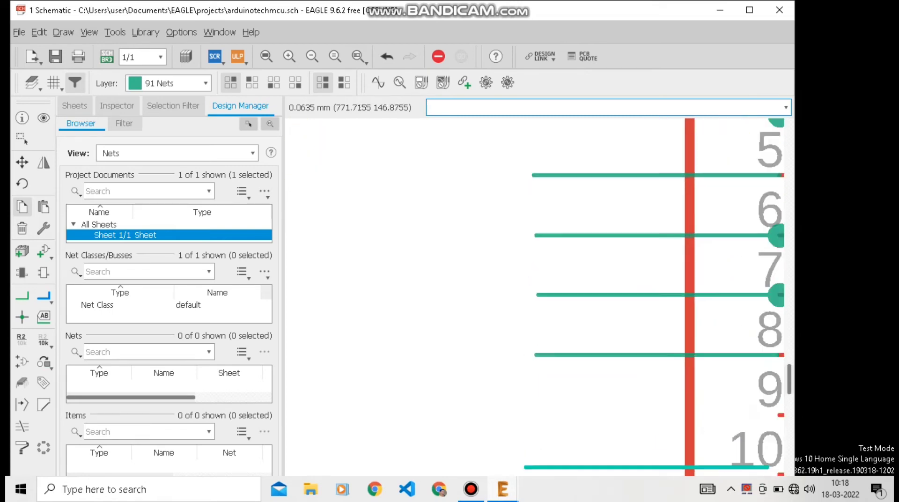
{"action": "scroll", "coordinate": [716, 126], "scroll_direction": "down", "scroll_amount": 3}
{"action": "scroll", "coordinate": [716, 127], "scroll_direction": "up", "scroll_amount": 3}
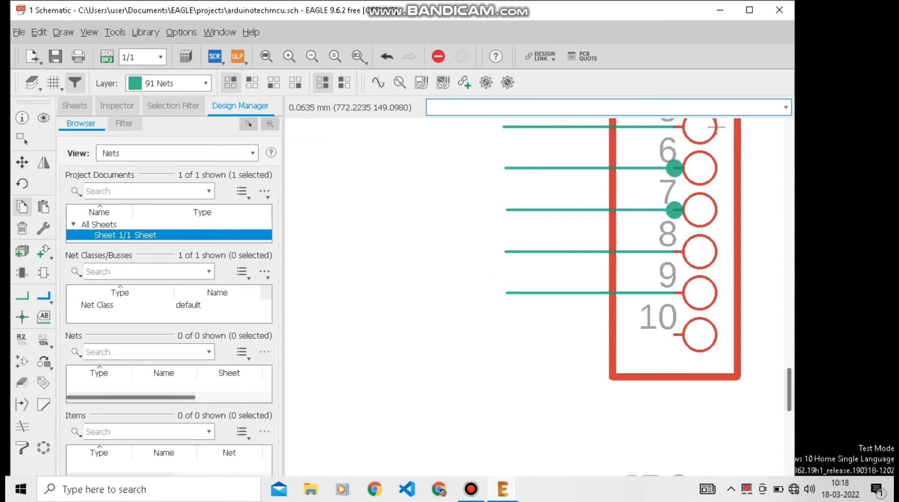
{"action": "right_click", "coordinate": [624, 293]}
{"action": "left_click", "coordinate": [651, 52]}
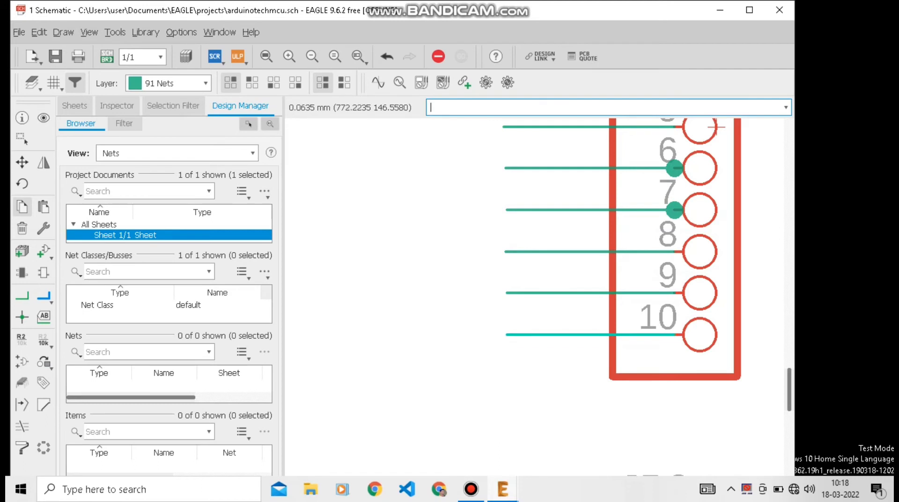
- Copy the net segment from pin 10 of JP2 onto pin 1 of the five-pin header JP3
{"action": "right_click", "coordinate": [517, 335]}
{"action": "left_click", "coordinate": [545, 94]}
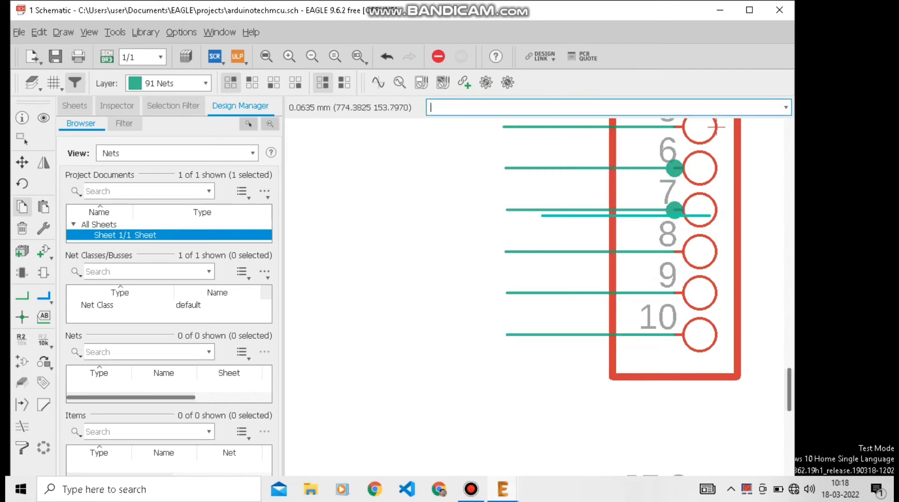
{"action": "scroll", "coordinate": [562, 214], "scroll_direction": "down", "scroll_amount": 3}
{"action": "scroll", "coordinate": [522, 236], "scroll_direction": "down", "scroll_amount": 6}
{"action": "scroll", "coordinate": [509, 353], "scroll_direction": "up", "scroll_amount": 4}
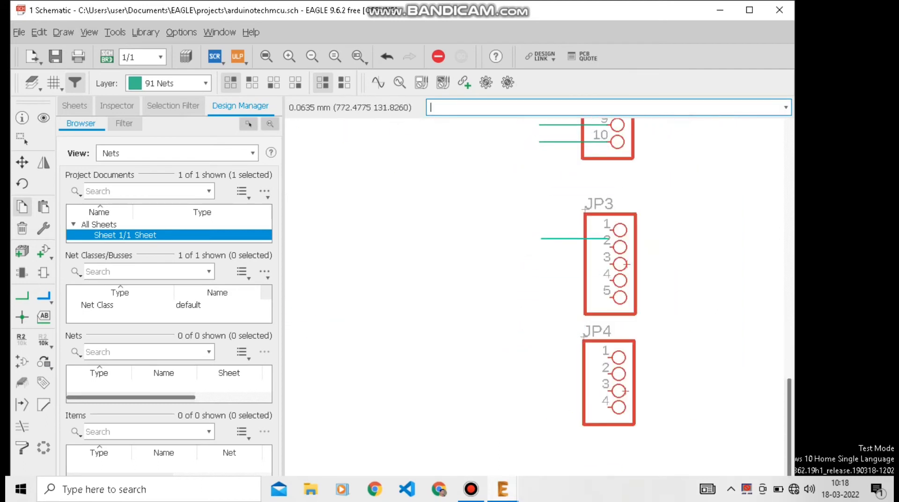
{"action": "scroll", "coordinate": [552, 236], "scroll_direction": "up", "scroll_amount": 2}
{"action": "scroll", "coordinate": [538, 229], "scroll_direction": "up", "scroll_amount": 2}
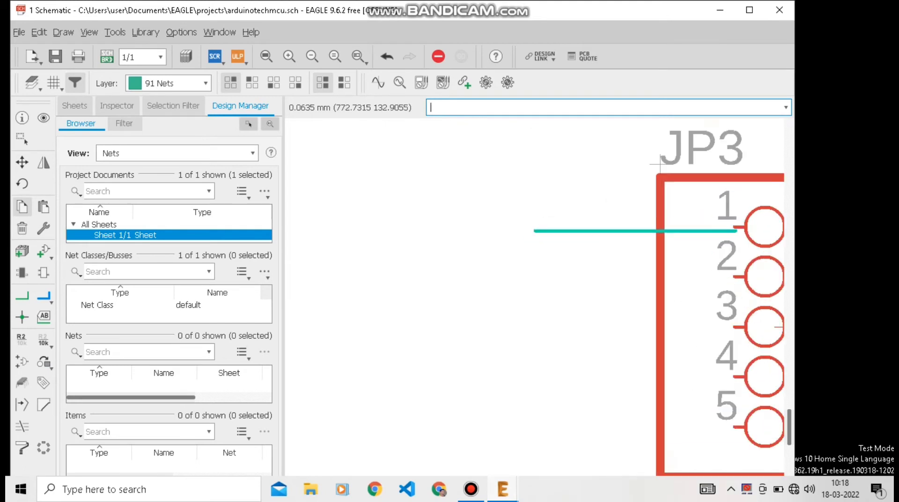
- Copy the net segment from pin 1 of JP3 down onto pins 2 and 3, leaving its wire properties unchanged
{"action": "right_click", "coordinate": [545, 229]}
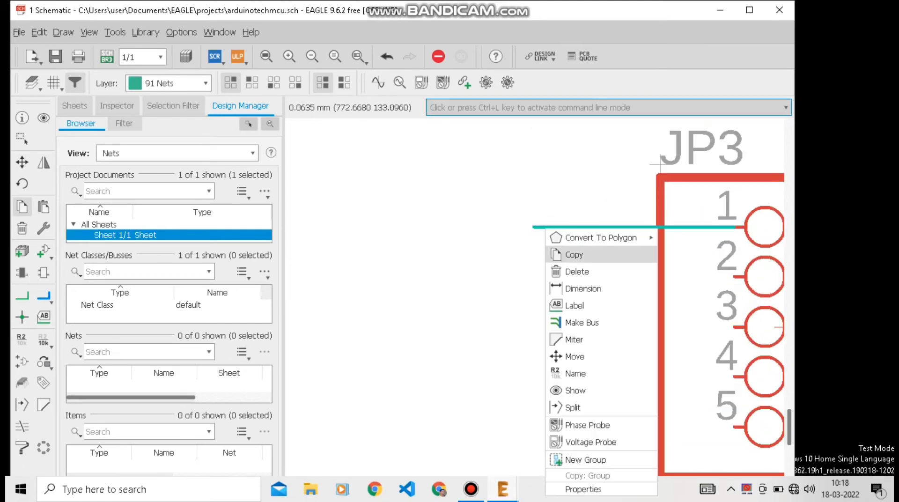
{"action": "left_click", "coordinate": [574, 254]}
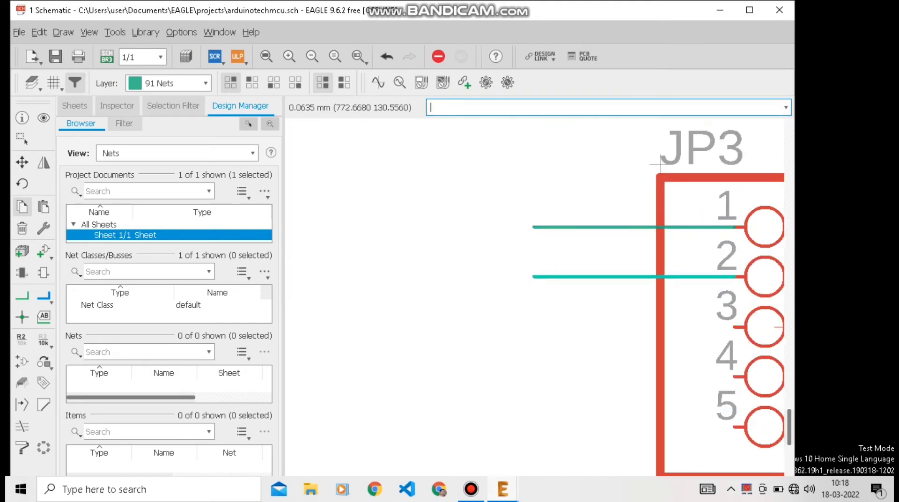
{"action": "right_click", "coordinate": [545, 277]}
{"action": "left_click", "coordinate": [569, 270]}
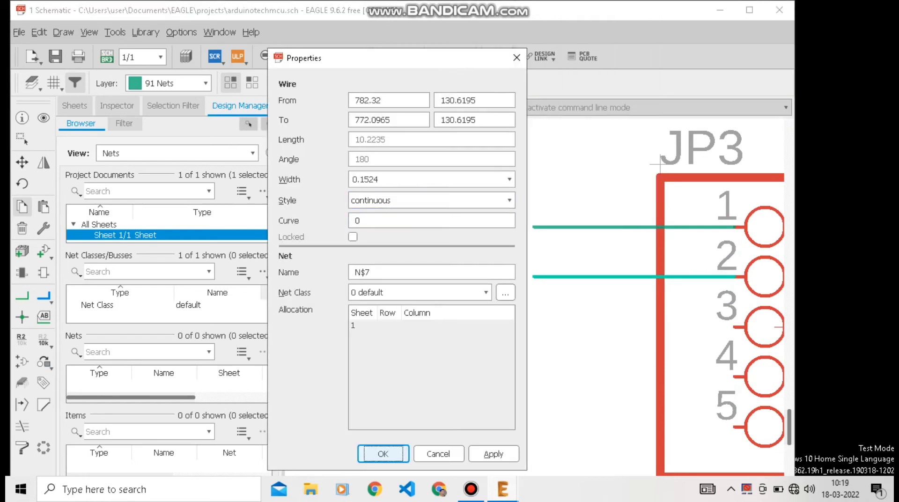
{"action": "left_click", "coordinate": [516, 57]}
{"action": "right_click", "coordinate": [552, 276]}
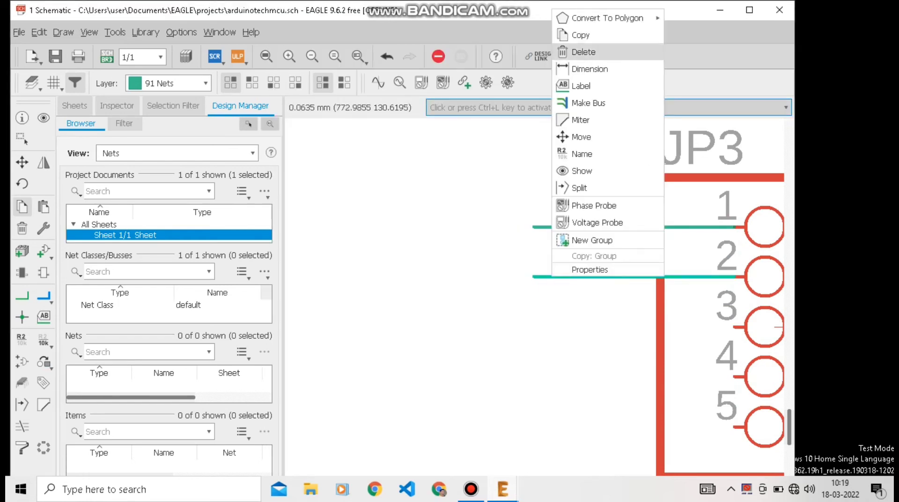
{"action": "left_click", "coordinate": [580, 34]}
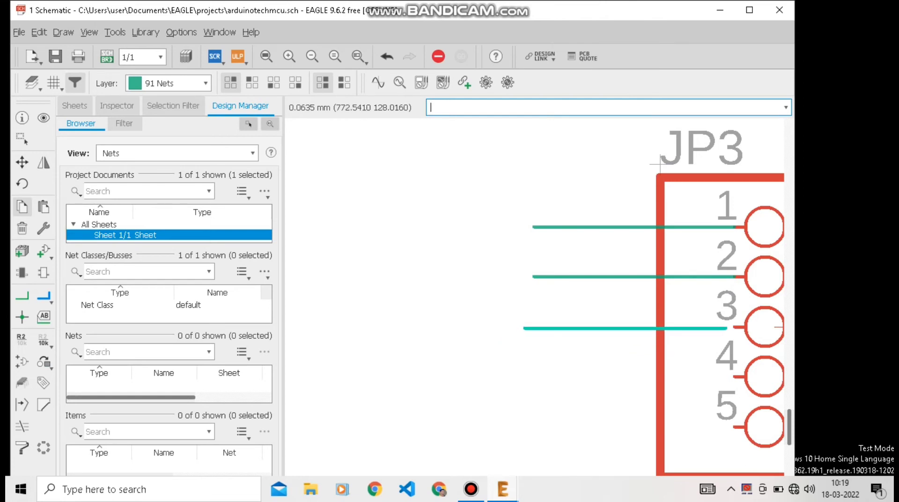
- Copy the net segment from pin 3 of JP3 down onto pins 4 and 5
{"action": "right_click", "coordinate": [552, 326]}
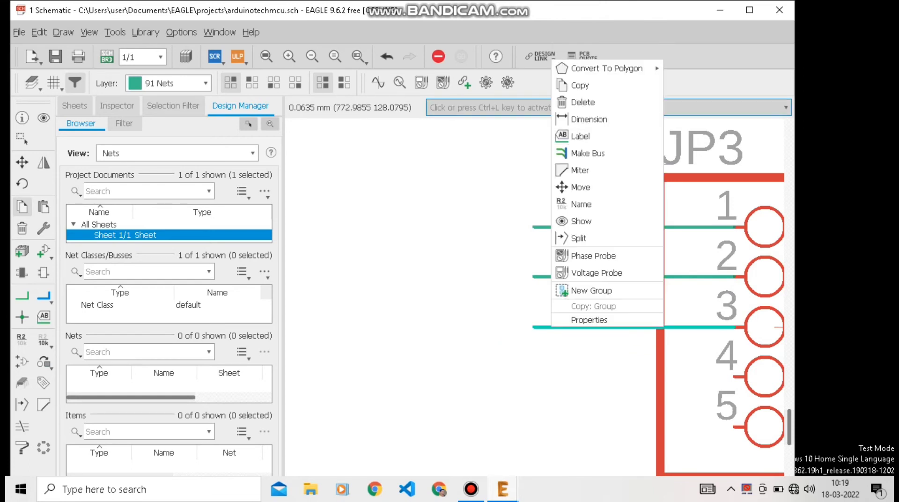
{"action": "left_click", "coordinate": [580, 87]}
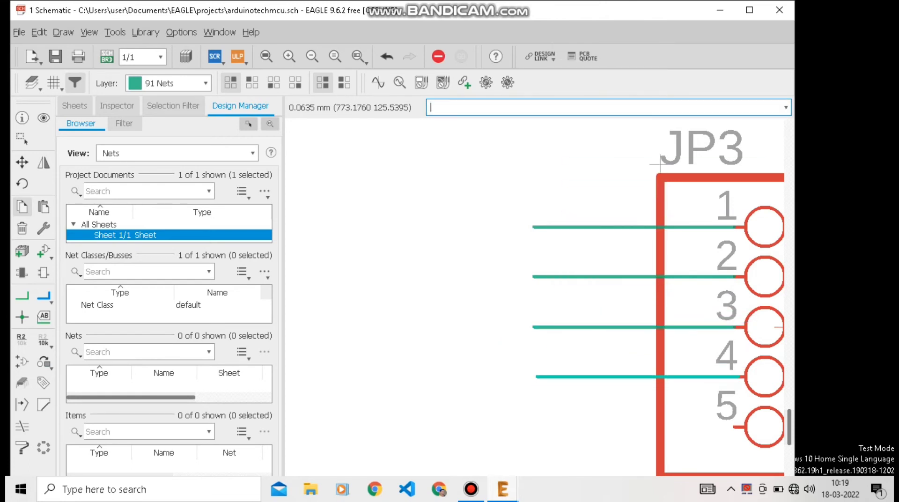
{"action": "right_click", "coordinate": [553, 376]}
{"action": "left_click", "coordinate": [580, 132]}
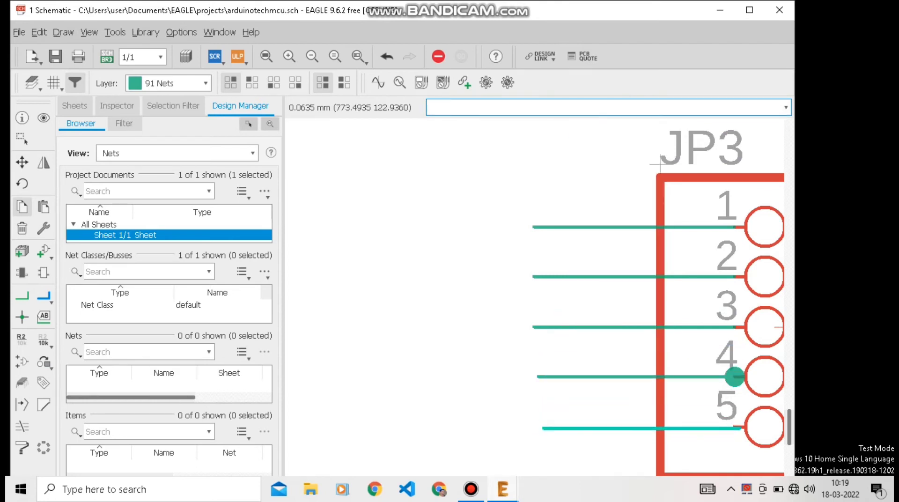
- Copy the net segment from pin 5 of JP3 onto pin 1 of the four-pin header JP4
{"action": "right_click", "coordinate": [561, 426]}
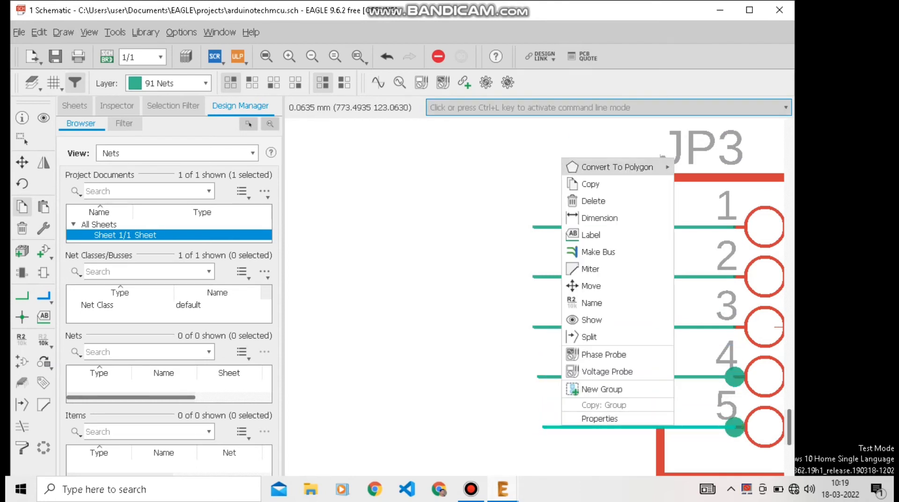
{"action": "left_click", "coordinate": [591, 183]}
{"action": "scroll", "coordinate": [578, 172], "scroll_direction": "down", "scroll_amount": 2}
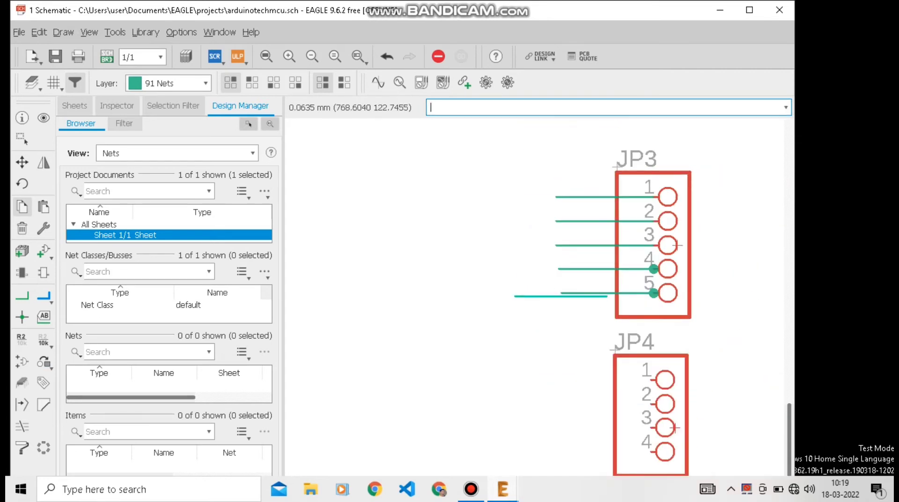
{"action": "scroll", "coordinate": [512, 296], "scroll_direction": "down", "scroll_amount": 2}
{"action": "scroll", "coordinate": [510, 331], "scroll_direction": "up", "scroll_amount": 4}
{"action": "scroll", "coordinate": [508, 189], "scroll_direction": "down", "scroll_amount": 4}
{"action": "scroll", "coordinate": [531, 323], "scroll_direction": "up", "scroll_amount": 4}
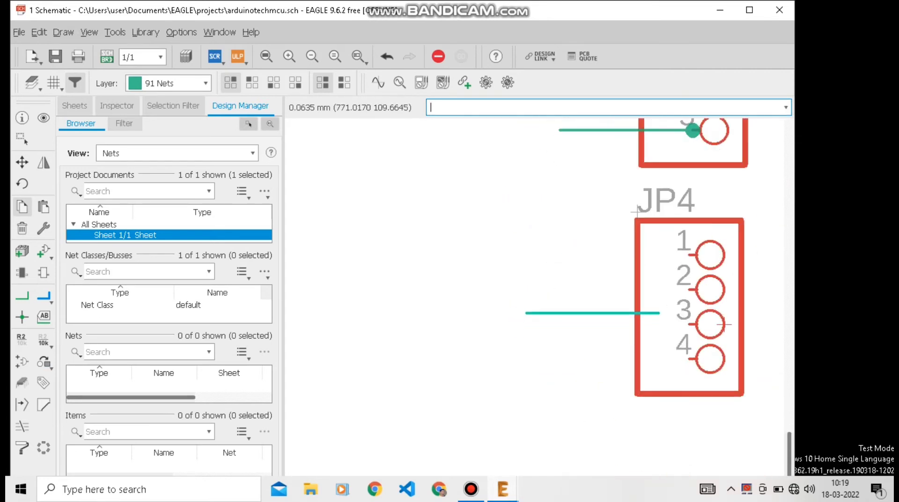
- Copy the net segment from pin 1 of JP4 down onto pins 2 and 3
{"action": "right_click", "coordinate": [570, 254]}
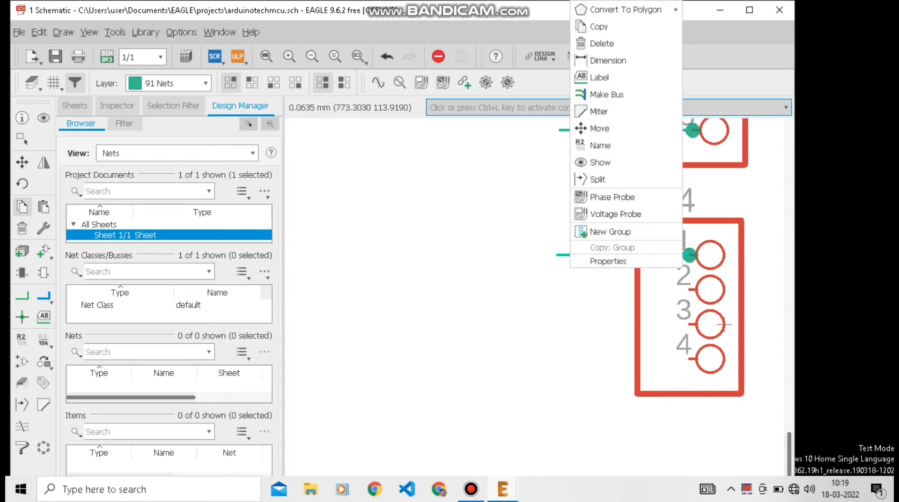
{"action": "left_click", "coordinate": [590, 27]}
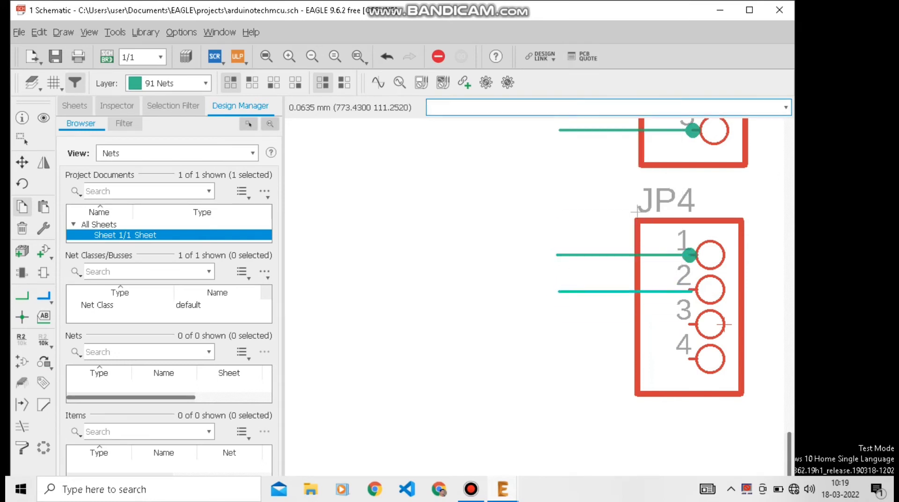
{"action": "scroll", "coordinate": [576, 290], "scroll_direction": "up", "scroll_amount": 2}
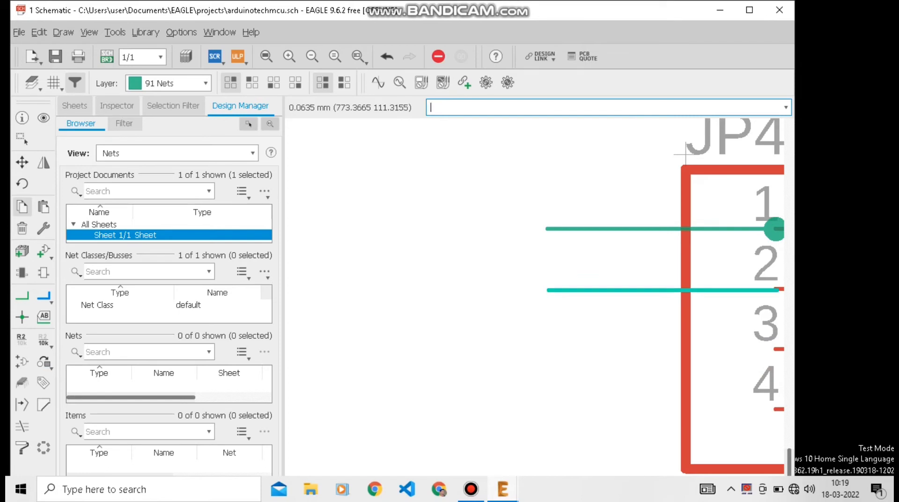
{"action": "right_click", "coordinate": [570, 288]}
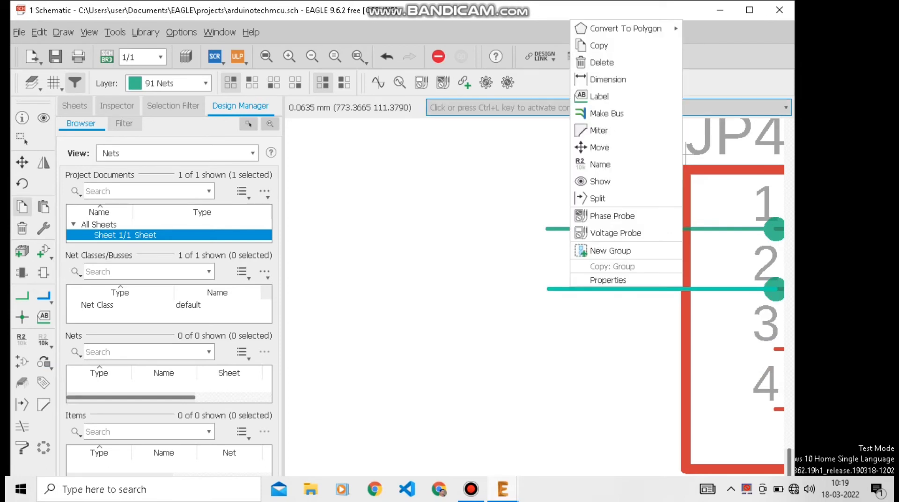
{"action": "left_click", "coordinate": [597, 46]}
{"action": "scroll", "coordinate": [483, 209], "scroll_direction": "down", "scroll_amount": 2}
{"action": "scroll", "coordinate": [474, 204], "scroll_direction": "down", "scroll_amount": 2}
{"action": "scroll", "coordinate": [496, 280], "scroll_direction": "up", "scroll_amount": 3}
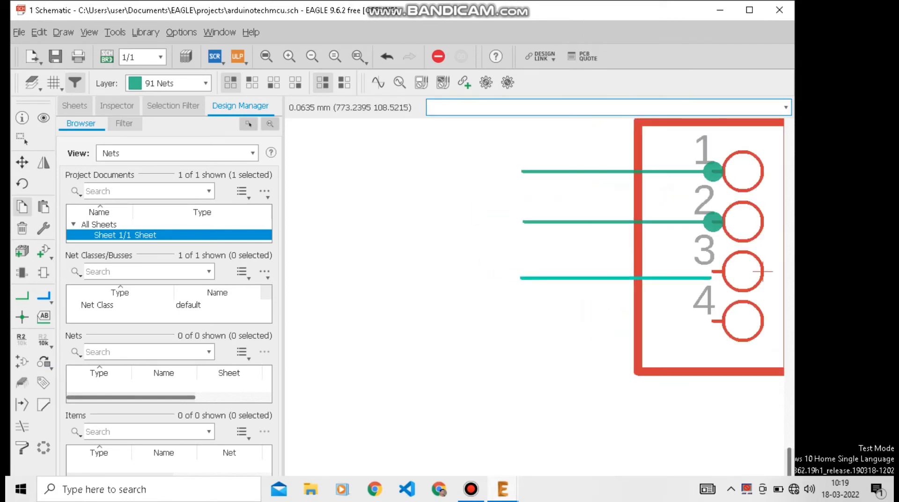
- Copy the net segment from pin 3 of JP4 onto pin 4
{"action": "right_click", "coordinate": [545, 273]}
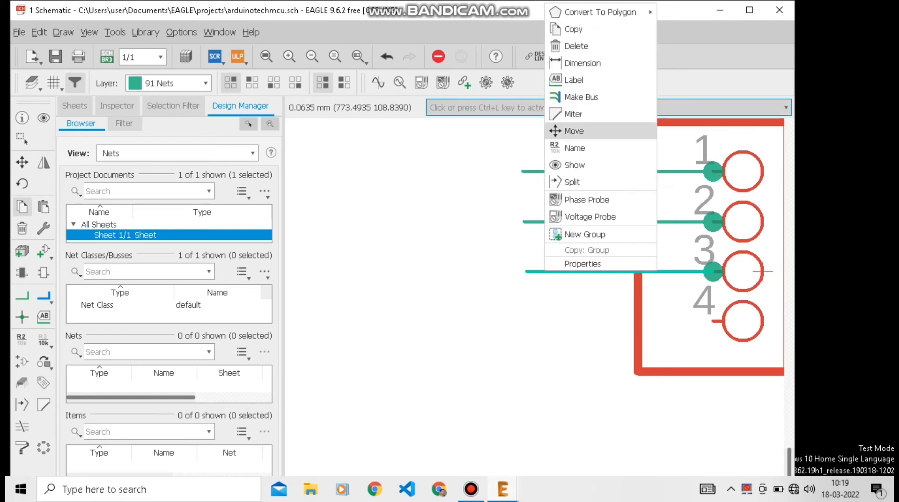
{"action": "left_click", "coordinate": [569, 28]}
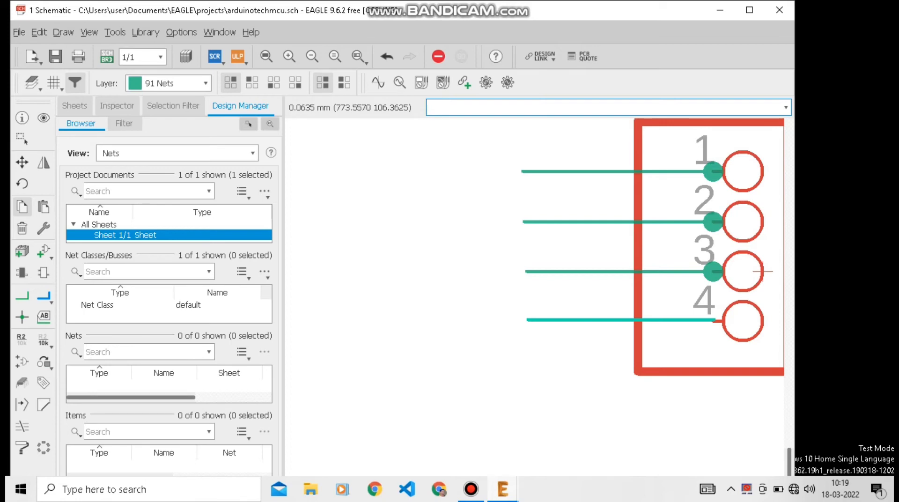
{"action": "scroll", "coordinate": [762, 272], "scroll_direction": "down", "scroll_amount": 8}
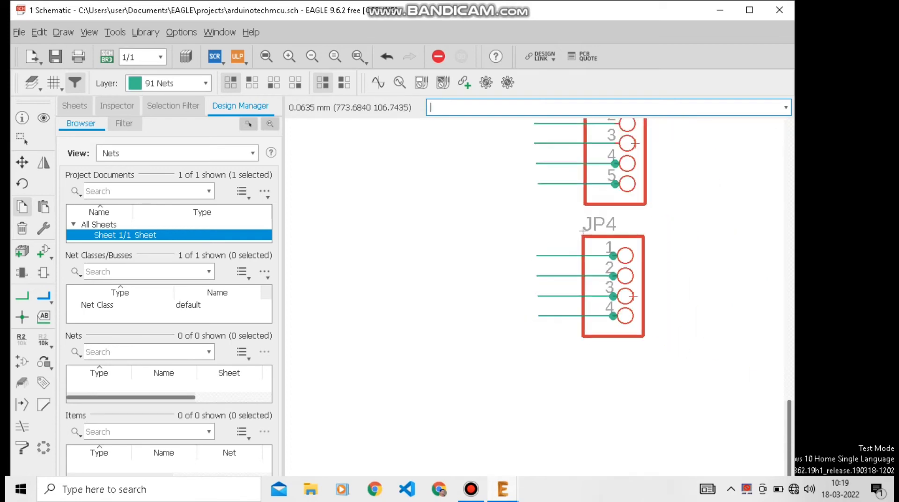
{"action": "scroll", "coordinate": [526, 406], "scroll_direction": "down", "scroll_amount": 2}
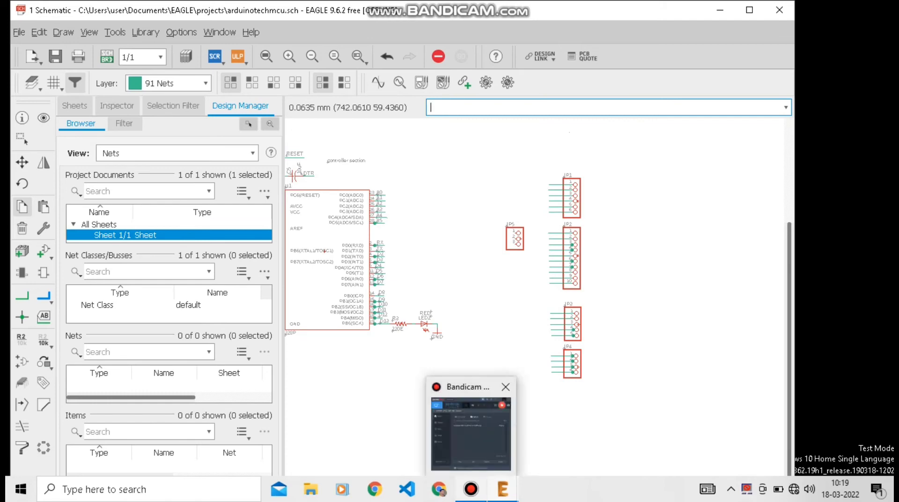
{"action": "left_click", "coordinate": [470, 489]}
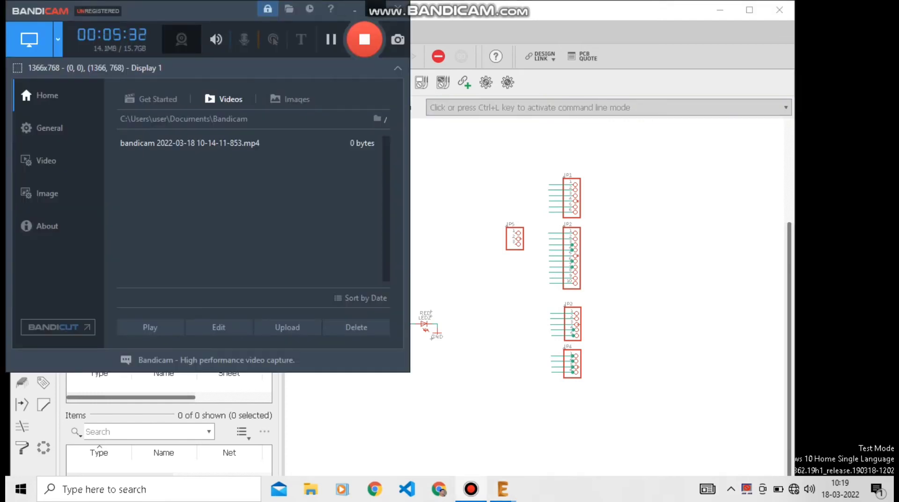
{"action": "left_click", "coordinate": [354, 9]}
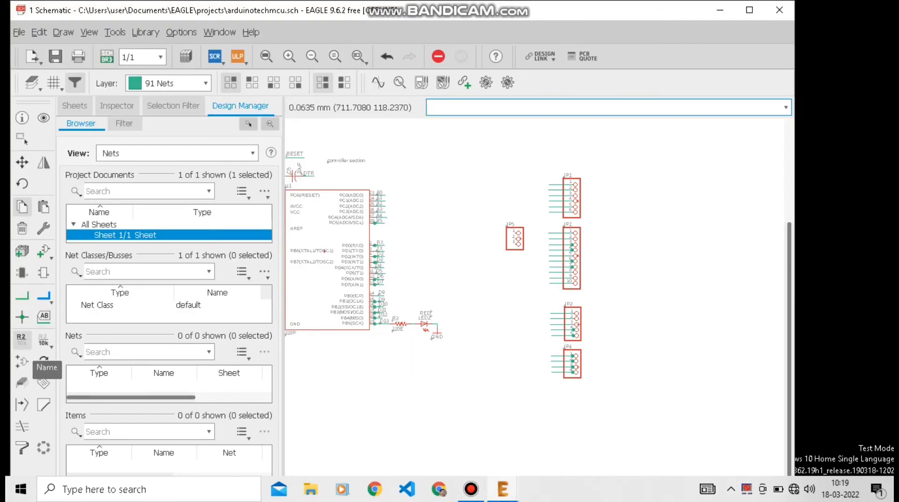
- Name the net segment on pin 1 of JP1 A0, connecting it to the existing A0 net, and place its label above the wire
{"action": "left_click", "coordinate": [21, 339]}
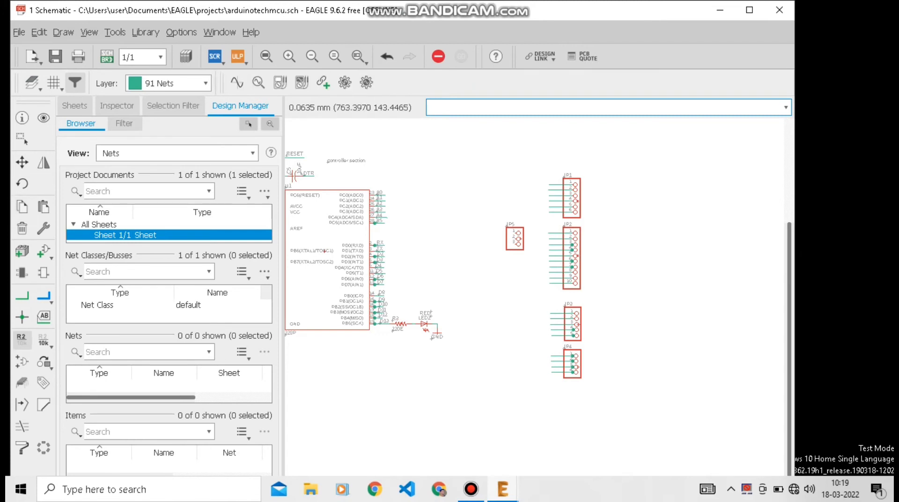
{"action": "left_click", "coordinate": [556, 184]}
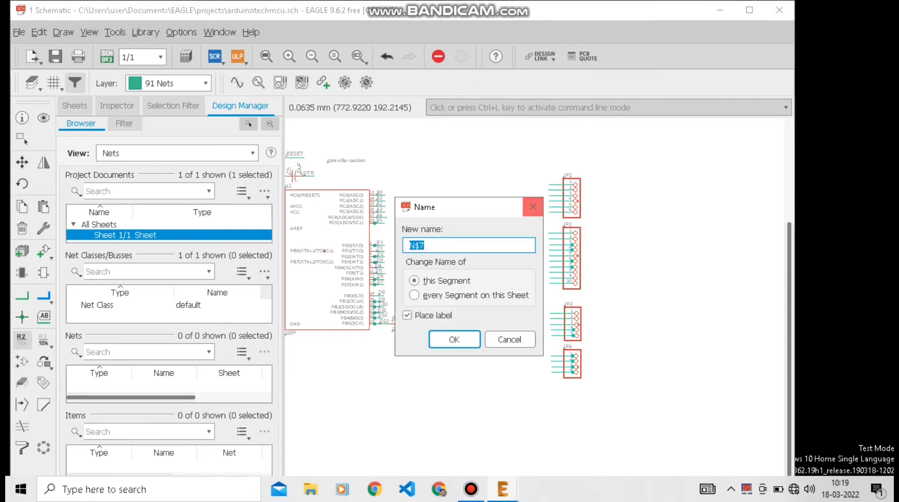
{"action": "type", "text": "A0"}
{"action": "key", "text": "Return"}
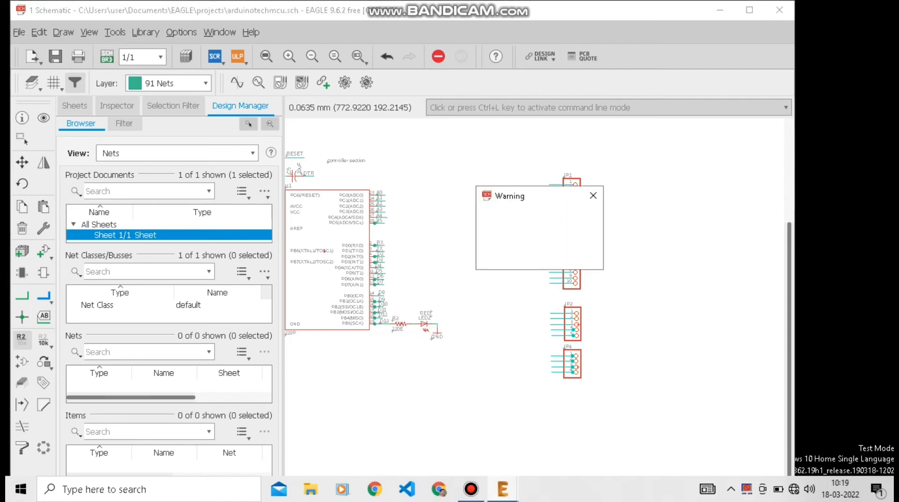
{"action": "key", "text": "Return"}
{"action": "scroll", "coordinate": [530, 231], "scroll_direction": "up", "scroll_amount": 2}
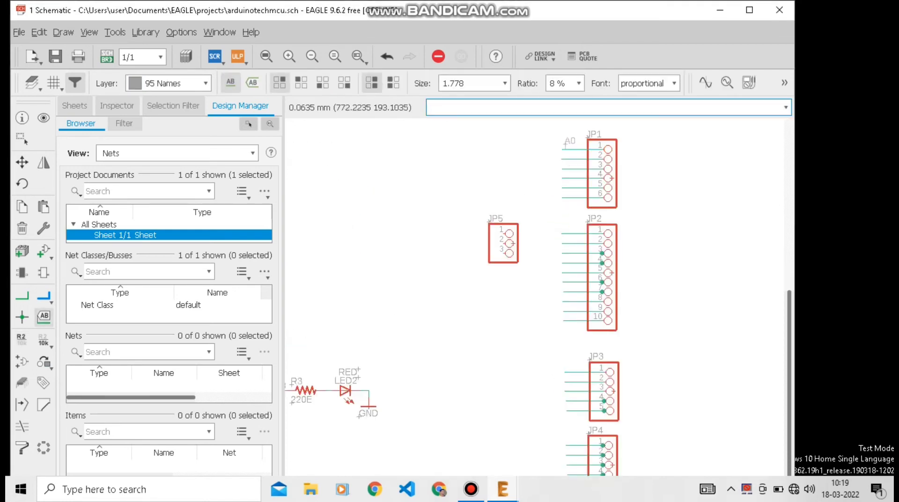
{"action": "scroll", "coordinate": [568, 144], "scroll_direction": "up", "scroll_amount": 3}
{"action": "left_click", "coordinate": [567, 150]}
- Name the net segment on pin 2 of JP1 A1, joining the existing A1 net, and place its label on the wire
{"action": "left_click", "coordinate": [567, 170]}
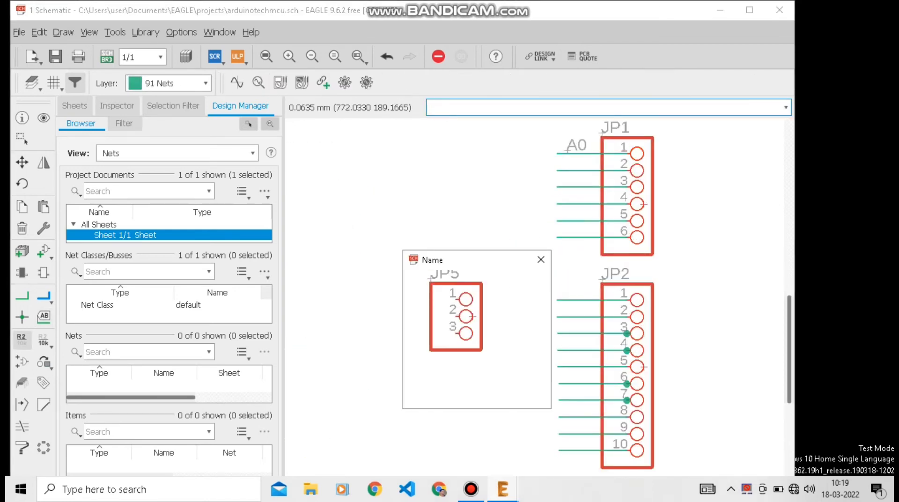
{"action": "type", "text": "A1"}
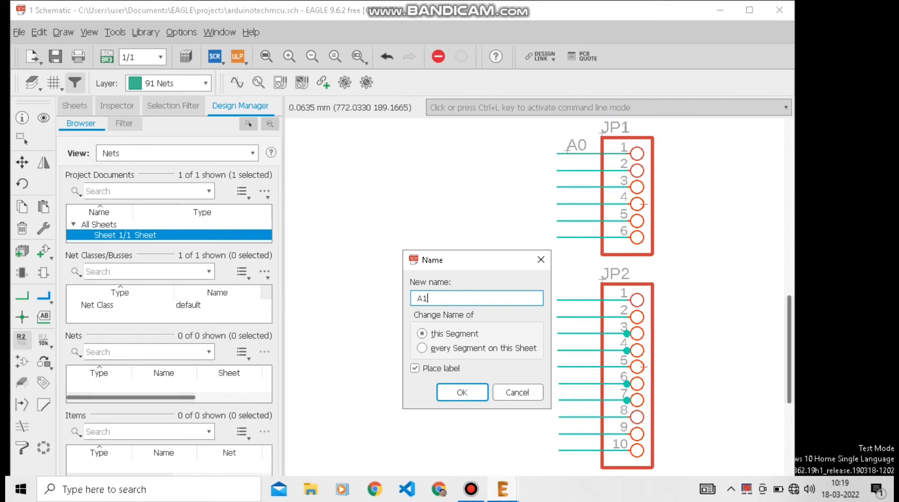
{"action": "key", "text": "Return"}
{"action": "key", "text": "Return"}
{"action": "left_click", "coordinate": [563, 165]}
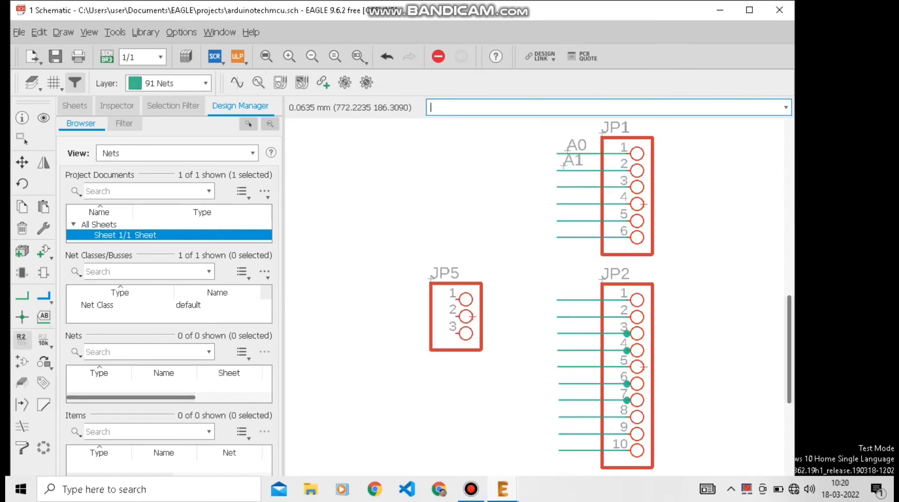
- Name the net segment on pin 3 of JP1 A2, joining the existing A2 net, and place its label on the wire
{"action": "left_click", "coordinate": [565, 187]}
{"action": "type", "text": "A2"}
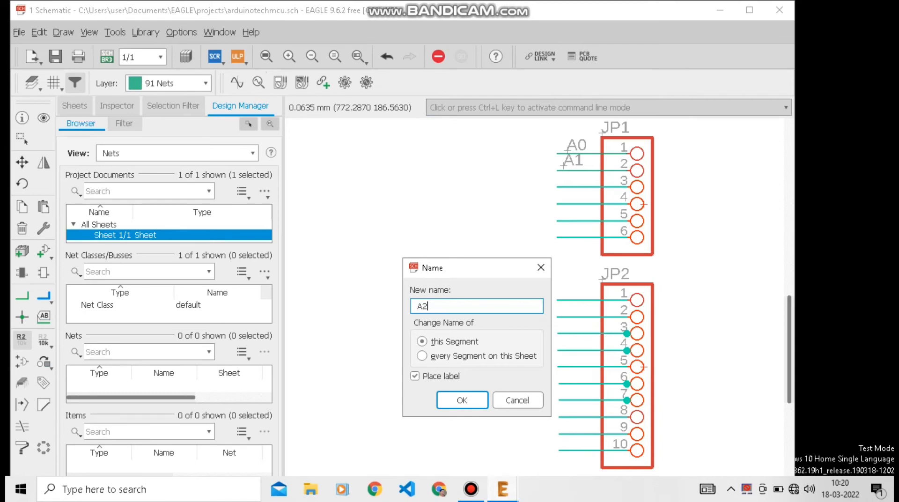
{"action": "key", "text": "Return"}
{"action": "key", "text": "Return"}
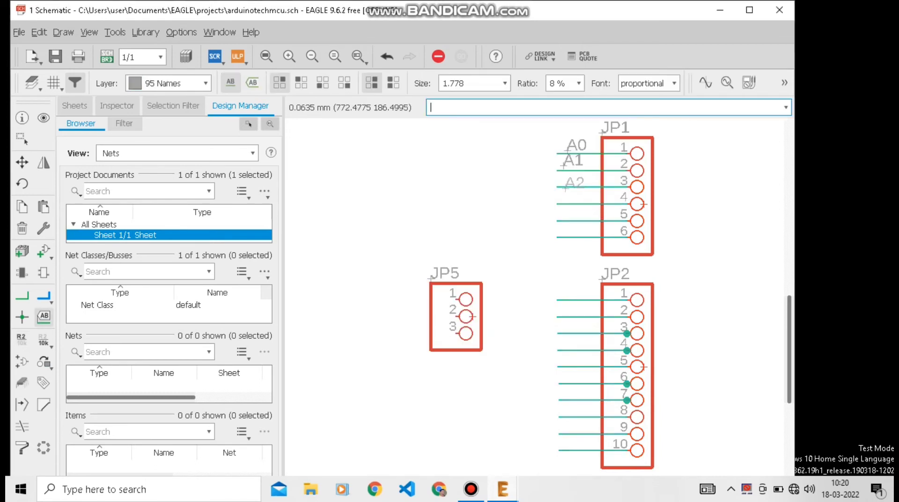
{"action": "left_click", "coordinate": [564, 184]}
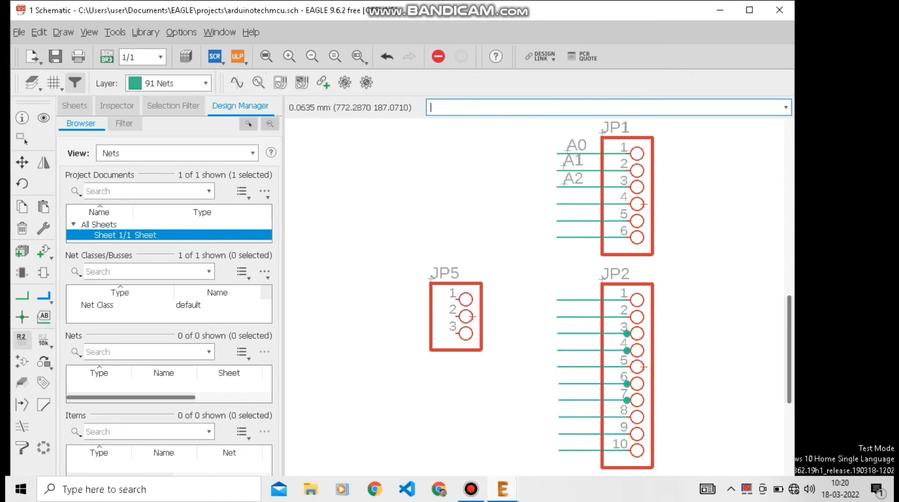
- Name the net segment on pin 4 of JP1 A3, joining the existing A3 net, and place its label on the wire
{"action": "left_click", "coordinate": [564, 203]}
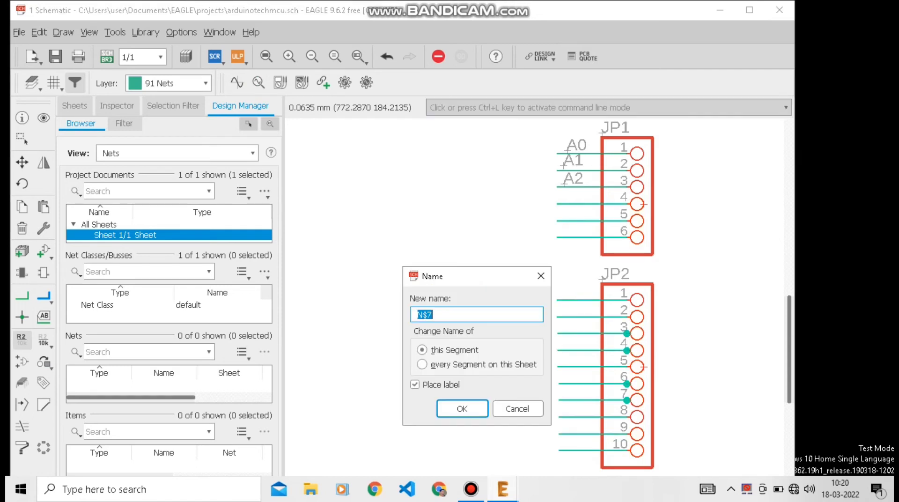
{"action": "type", "text": "A3"}
{"action": "key", "text": "Return"}
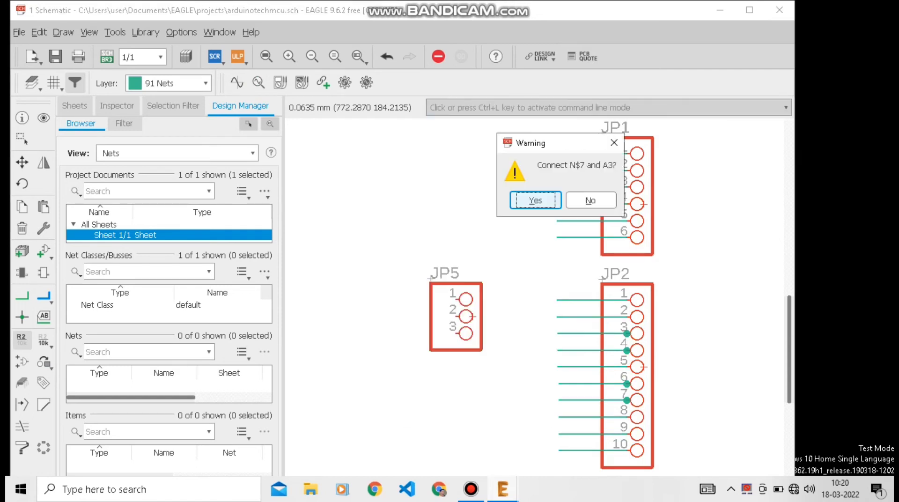
{"action": "key", "text": "Return"}
{"action": "left_click", "coordinate": [564, 202]}
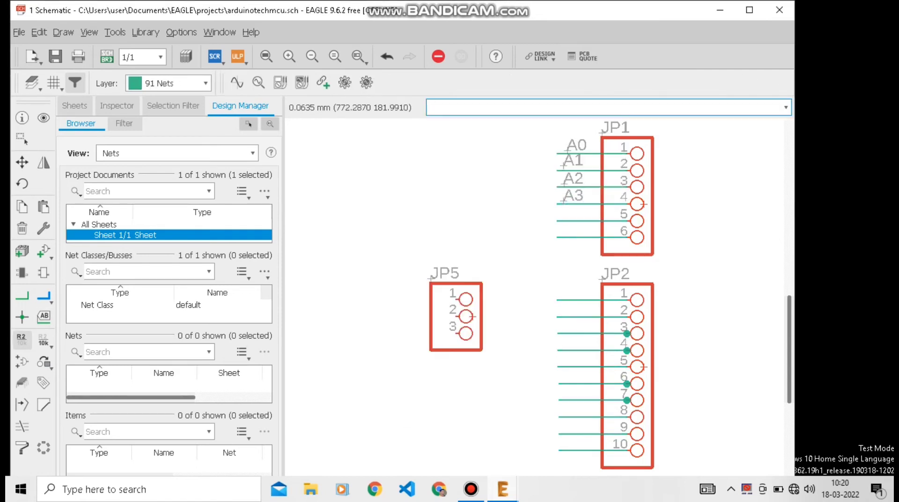
- Name the net segment on pin 5 of JP1 A4, joining the existing A4 net, and place its label on the wire
{"action": "left_click", "coordinate": [566, 221]}
{"action": "type", "text": "A4"}
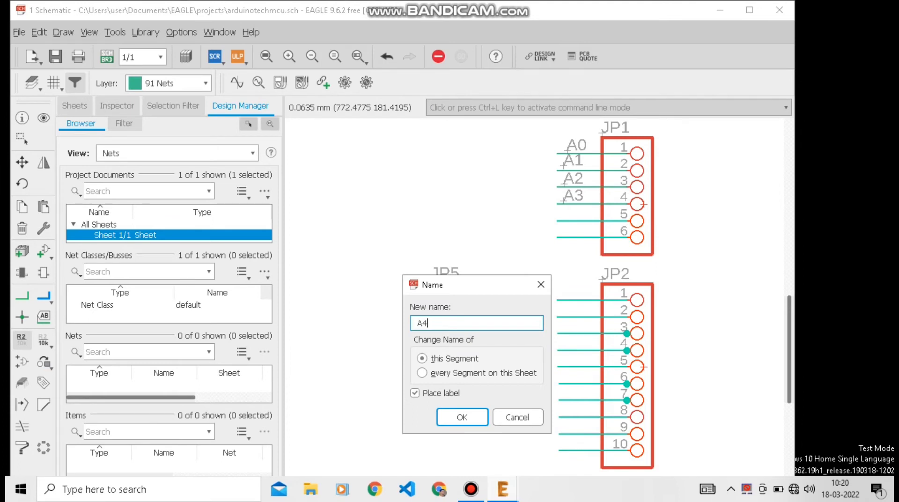
{"action": "key", "text": "Return"}
{"action": "key", "text": "Return"}
{"action": "left_click", "coordinate": [561, 219]}
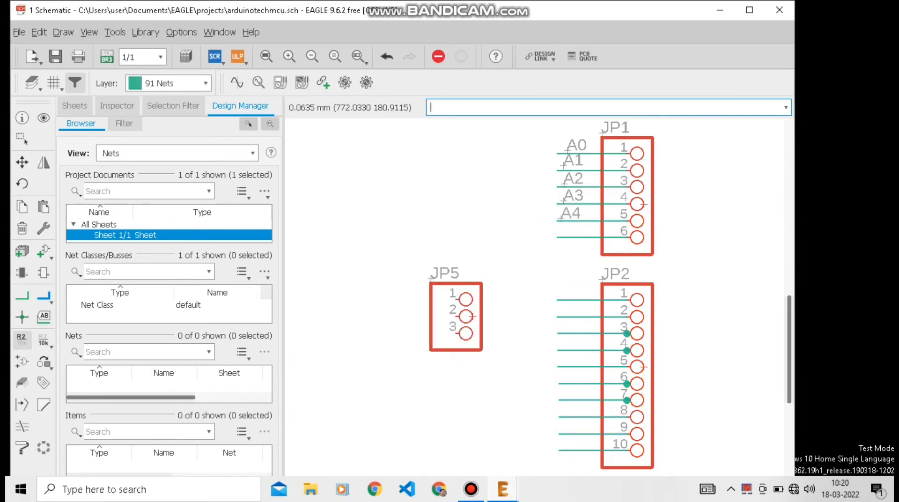
- Name the net segment on pin 6 of JP1 A5, joining the existing A5 net, and place its label on the wire
{"action": "left_click", "coordinate": [565, 237]}
{"action": "type", "text": "A5"}
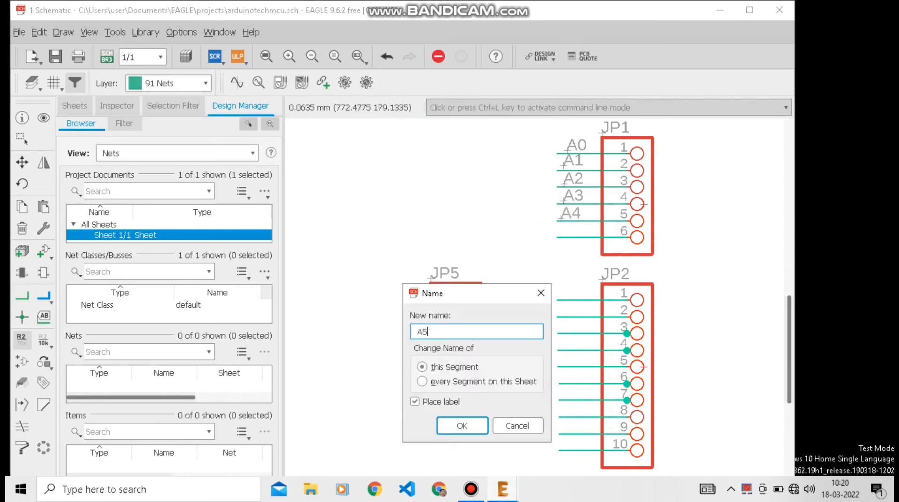
{"action": "key", "text": "Return"}
{"action": "key", "text": "Return"}
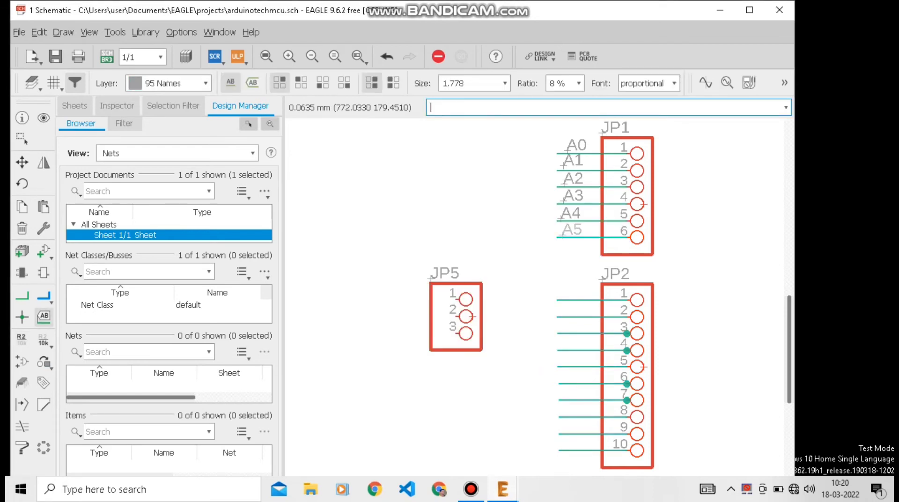
{"action": "left_click", "coordinate": [561, 235]}
- Name the net segment on pin 1 of JP2 VCC, connecting it to the existing VCC net, and place its label above the wire
{"action": "left_click", "coordinate": [569, 299]}
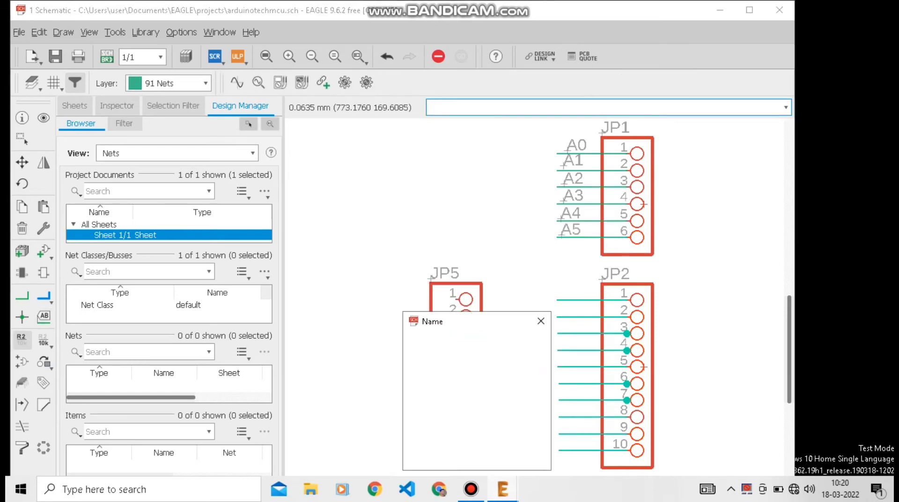
{"action": "type", "text": "VCC"}
{"action": "key", "text": "Return"}
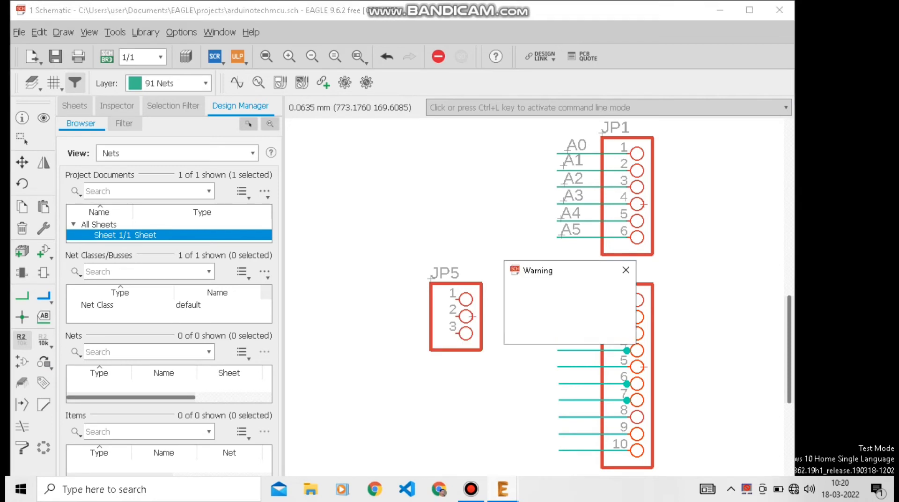
{"action": "key", "text": "Return"}
{"action": "left_click", "coordinate": [557, 293]}
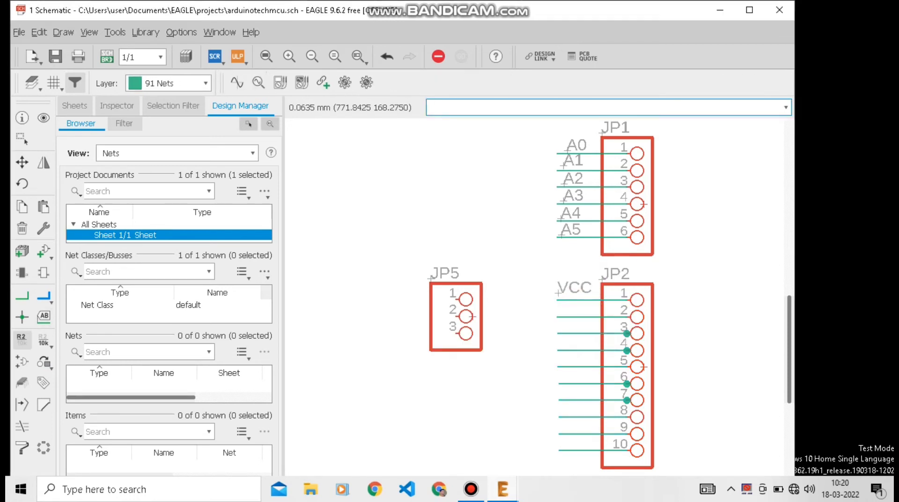
- Name the net segment on pin 2 of JP2 GND, connecting it to the existing GND net, and place its label on the wire
{"action": "left_click", "coordinate": [564, 317]}
{"action": "type", "text": "GN"}
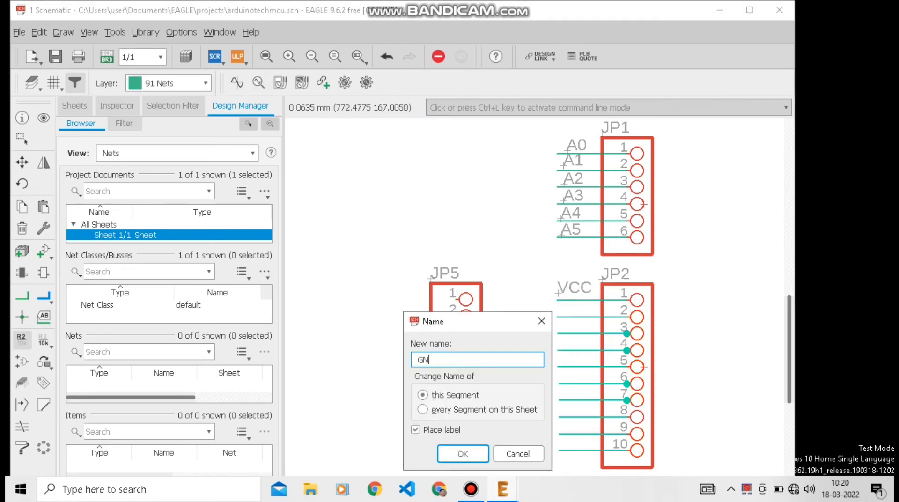
{"action": "type", "text": "D"}
{"action": "key", "text": "Return"}
{"action": "key", "text": "Return"}
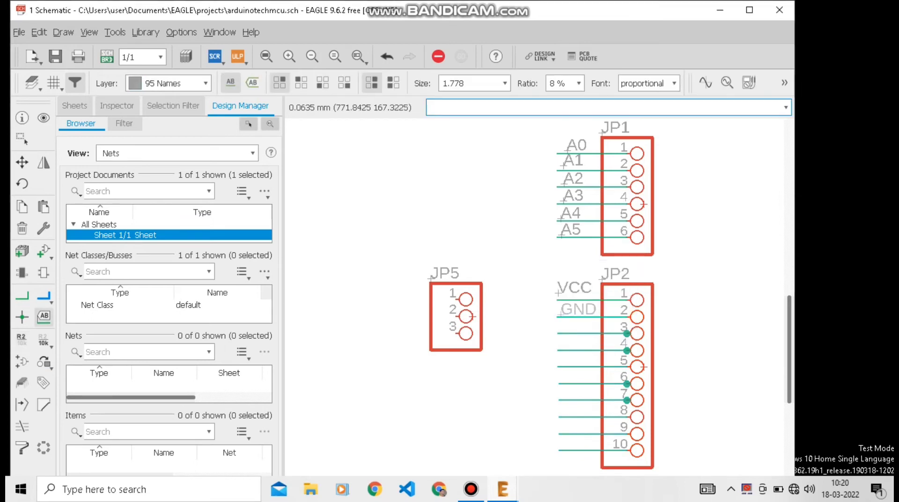
{"action": "left_click", "coordinate": [559, 316]}
- Name the net segment on pin 3 of JP2 DTR, connecting it to the existing DTR net, and place its label on the wire
{"action": "left_click", "coordinate": [563, 333]}
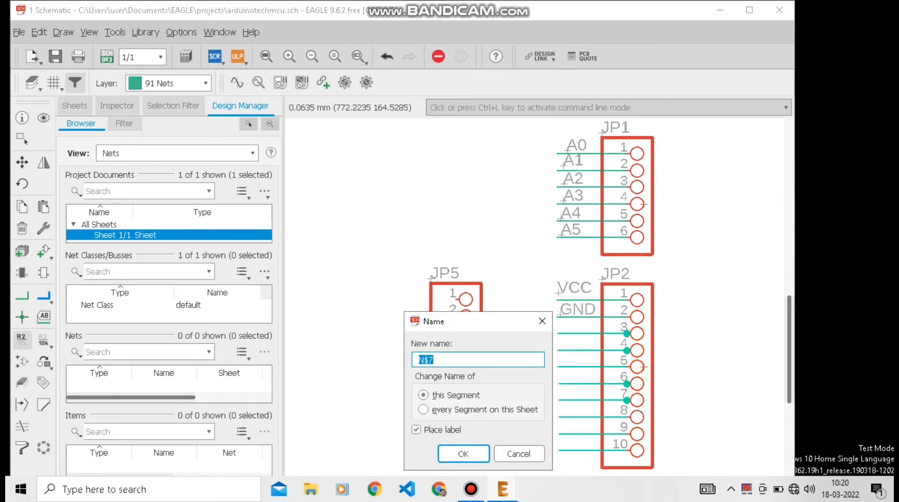
{"action": "type", "text": "DTR"}
{"action": "key", "text": "Return"}
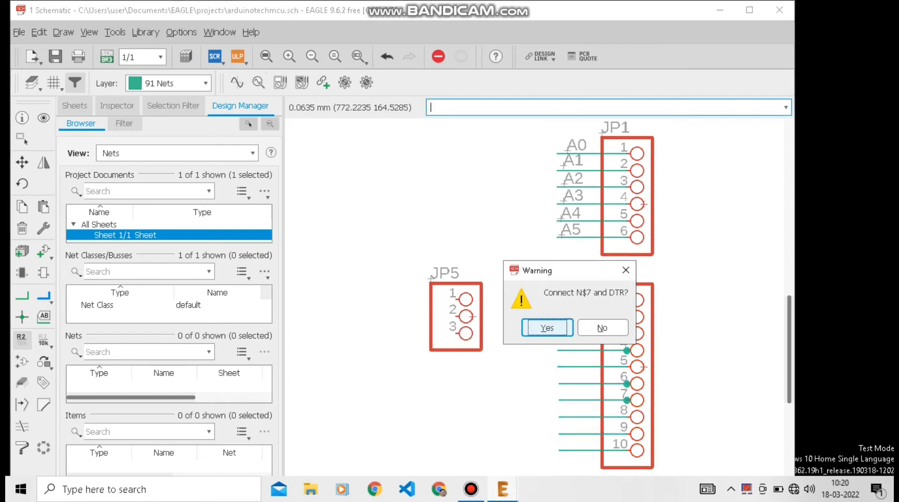
{"action": "key", "text": "Return"}
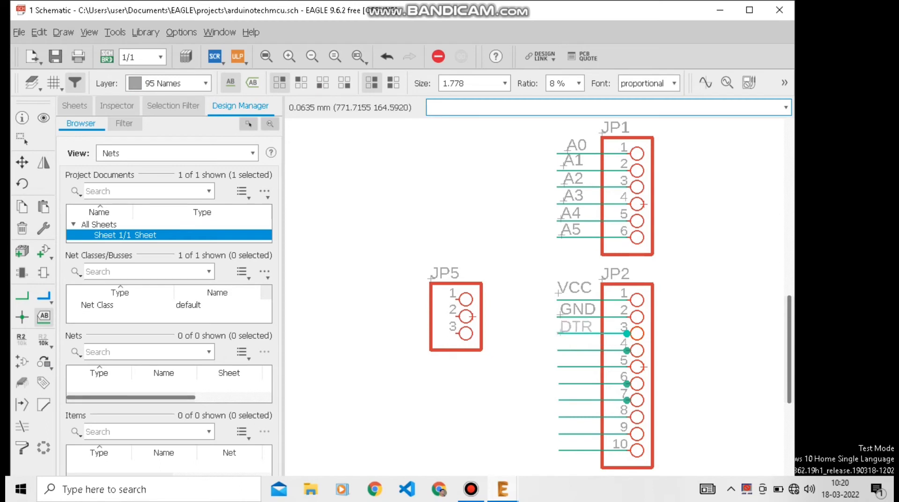
{"action": "left_click", "coordinate": [561, 333]}
- Name the net segment on pin 4 of JP2 RX, connecting it to the existing RX net, and place its label on the wire
{"action": "left_click", "coordinate": [563, 350]}
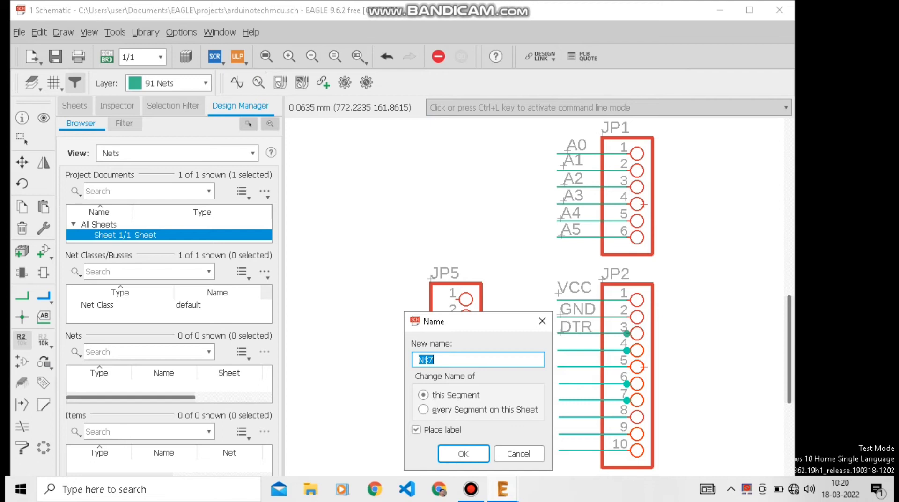
{"action": "type", "text": "R"}
{"action": "key", "text": "Return"}
{"action": "key", "text": "Return"}
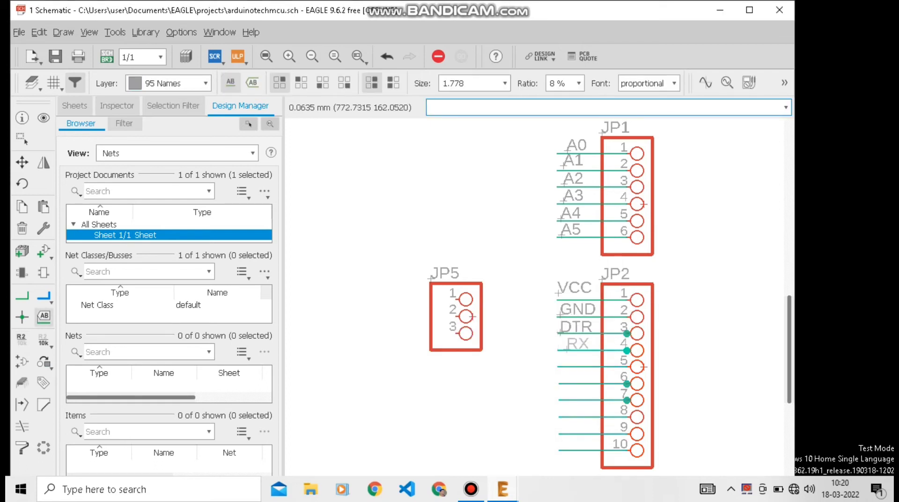
{"action": "left_click", "coordinate": [561, 349]}
- Name the net segment on pin 5 of JP2 TX, connecting it to the existing TX net, and place its label on the wire
{"action": "left_click", "coordinate": [559, 366]}
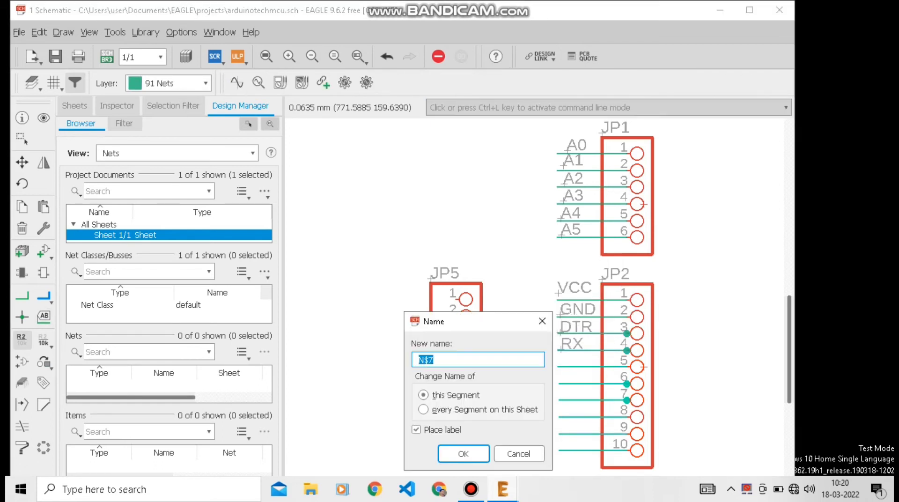
{"action": "type", "text": "T"}
{"action": "key", "text": "Return"}
{"action": "key", "text": "Return"}
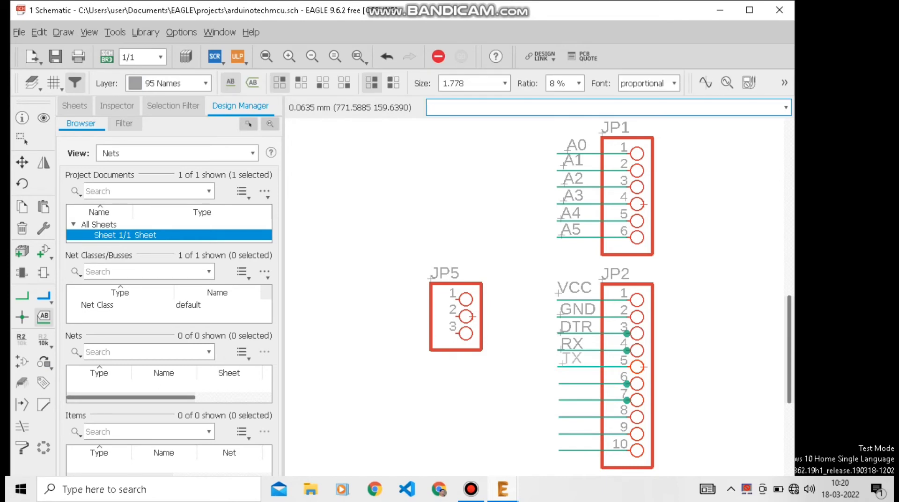
{"action": "left_click", "coordinate": [562, 363]}
- Name the net segment on pin 6 of JP2 D2, connecting it to the existing D2 net, and place its label on the wire
{"action": "left_click", "coordinate": [569, 382]}
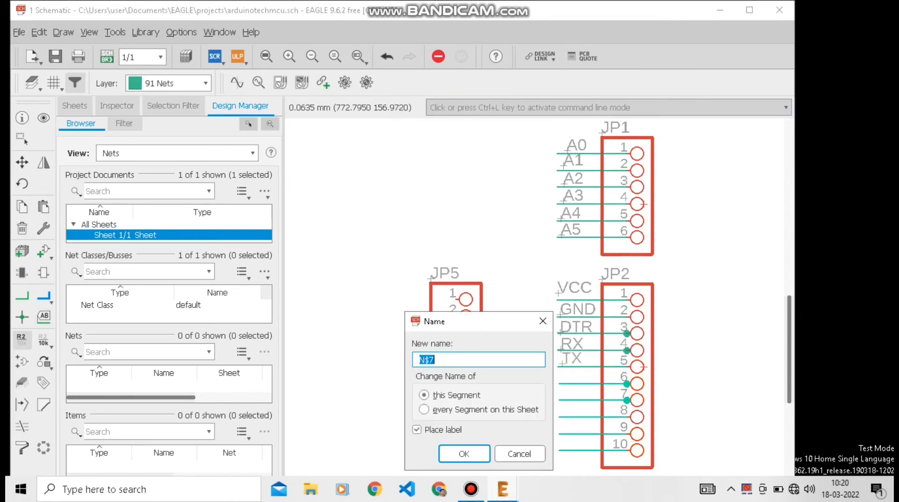
{"action": "type", "text": "D2"}
{"action": "key", "text": "Return"}
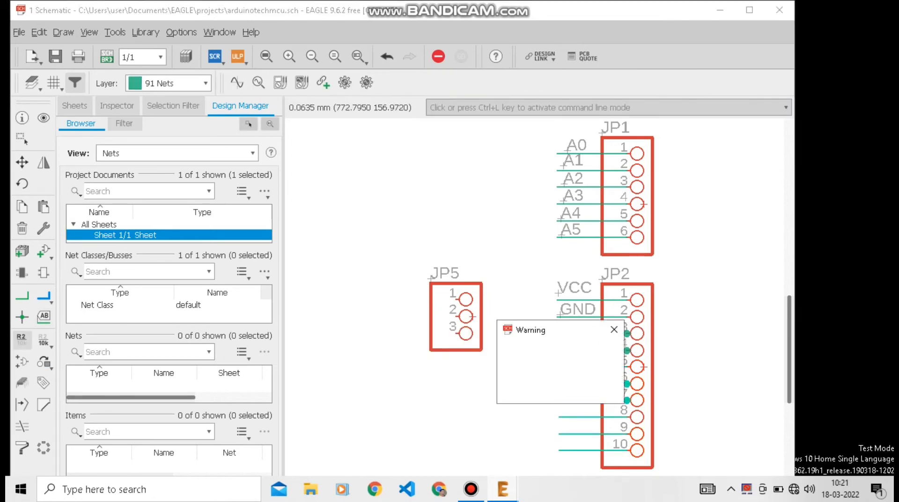
{"action": "key", "text": "Return"}
{"action": "left_click", "coordinate": [560, 381]}
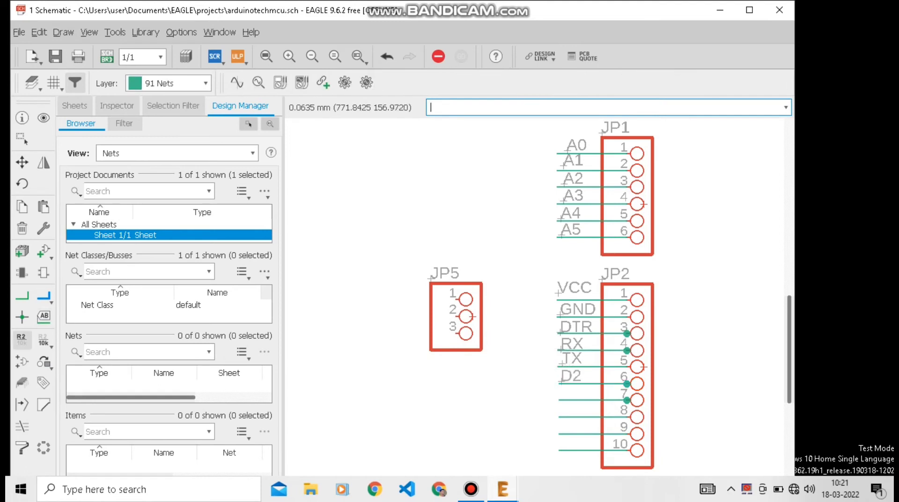
- Name the net segment on pin 7 of JP2 D3, connecting it to the existing D3 net, and place its label on the wire
{"action": "left_click", "coordinate": [563, 400]}
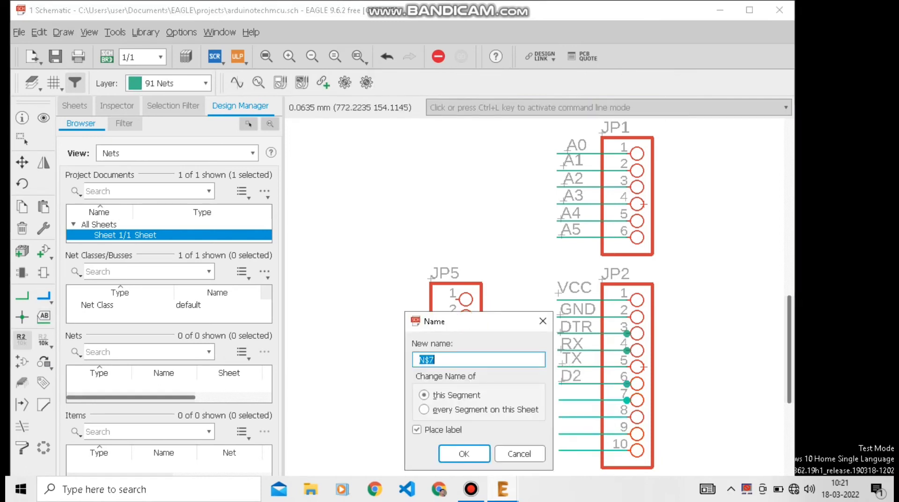
{"action": "type", "text": "D3"}
{"action": "key", "text": "Return"}
{"action": "key", "text": "Return"}
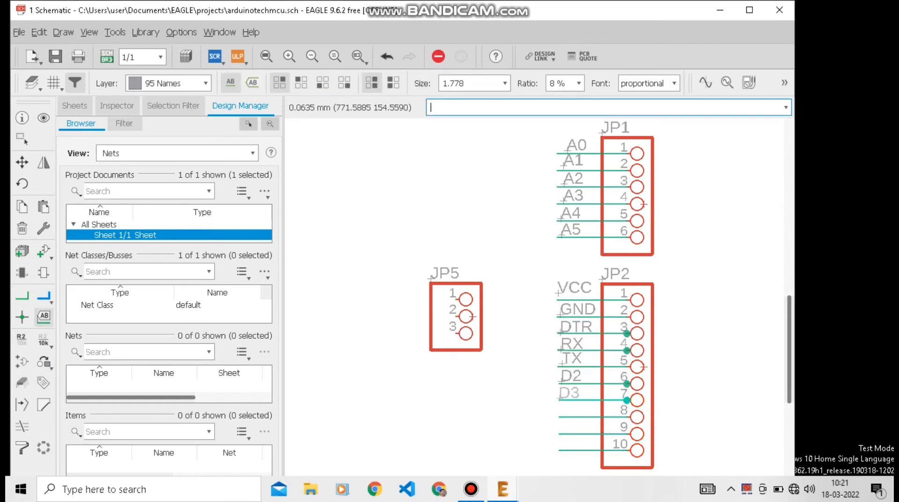
{"action": "left_click", "coordinate": [560, 398]}
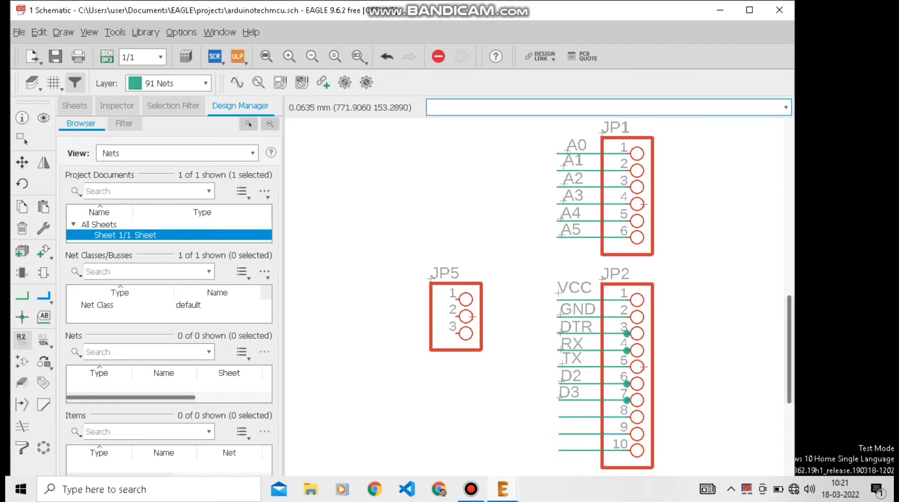
- Name the net segment on pin 8 of JP2 D4 and place its label on the wire
{"action": "left_click", "coordinate": [572, 417]}
{"action": "type", "text": "D4"}
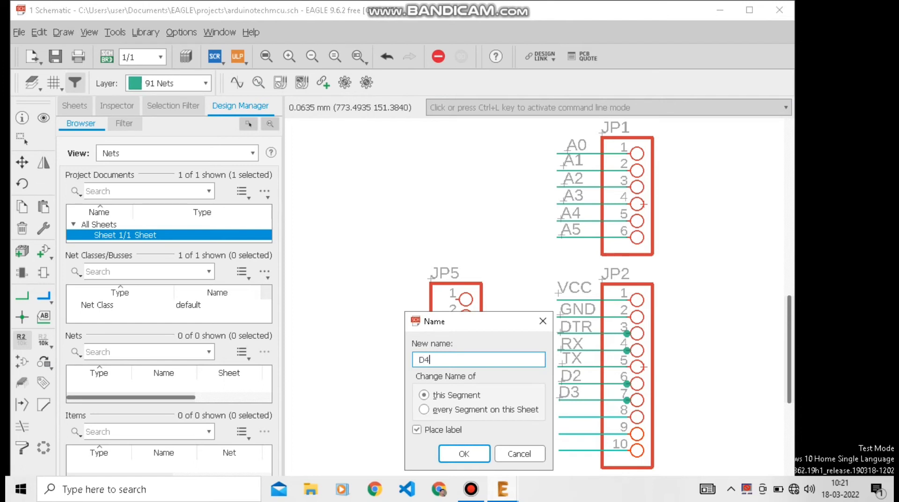
{"action": "key", "text": "Return"}
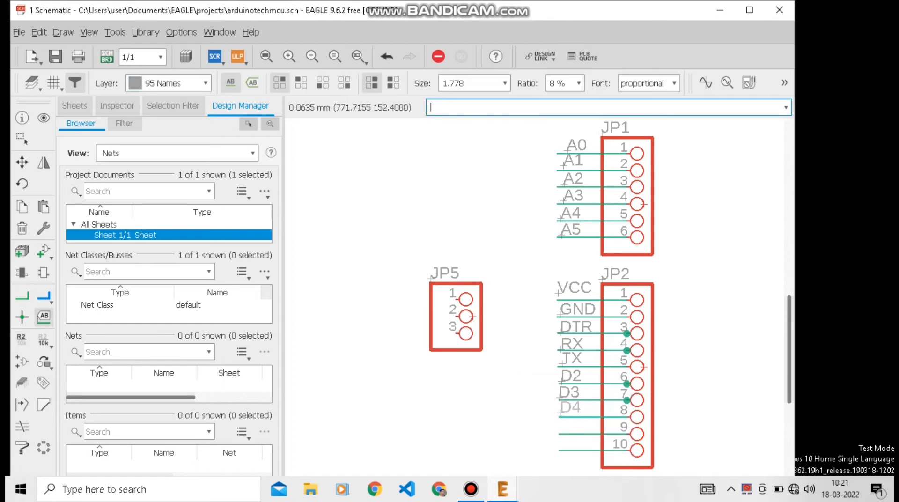
{"action": "left_click", "coordinate": [560, 413]}
- Name the net segment on pin 9 of JP2 VCC, connecting it to the existing VCC net, and place its label on the wire
{"action": "left_click", "coordinate": [572, 434]}
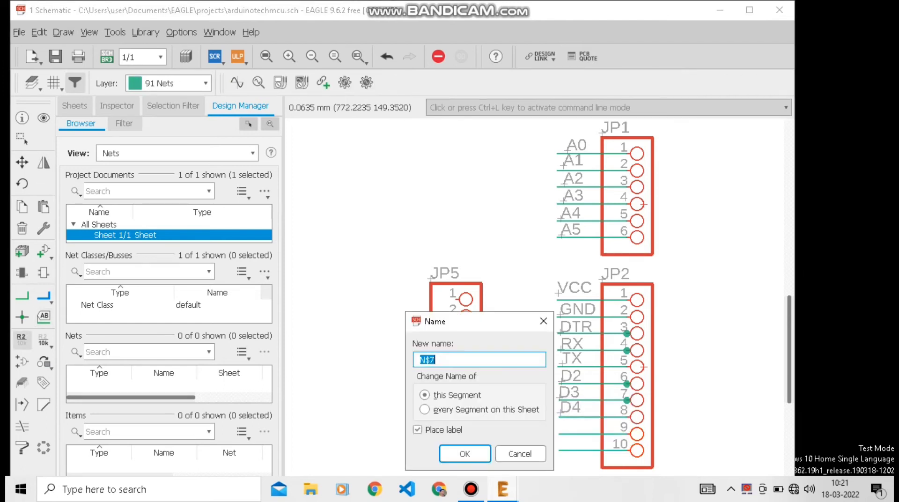
{"action": "type", "text": "VCC"}
{"action": "key", "text": "Return"}
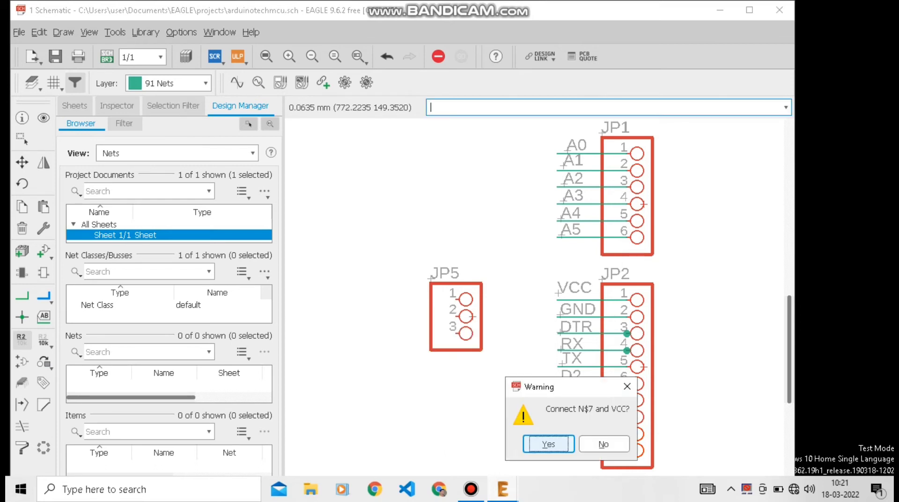
{"action": "key", "text": "Return"}
{"action": "left_click", "coordinate": [556, 429]}
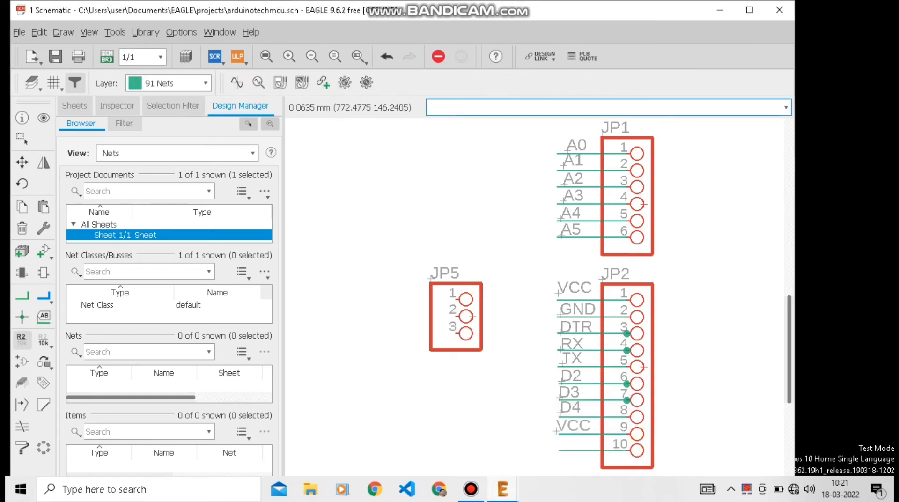
- Name the net segment on pin 10 of JP2 GND, connecting it to the existing GND net, and place its label on the wire
{"action": "left_click", "coordinate": [576, 450]}
{"action": "type", "text": "GND"}
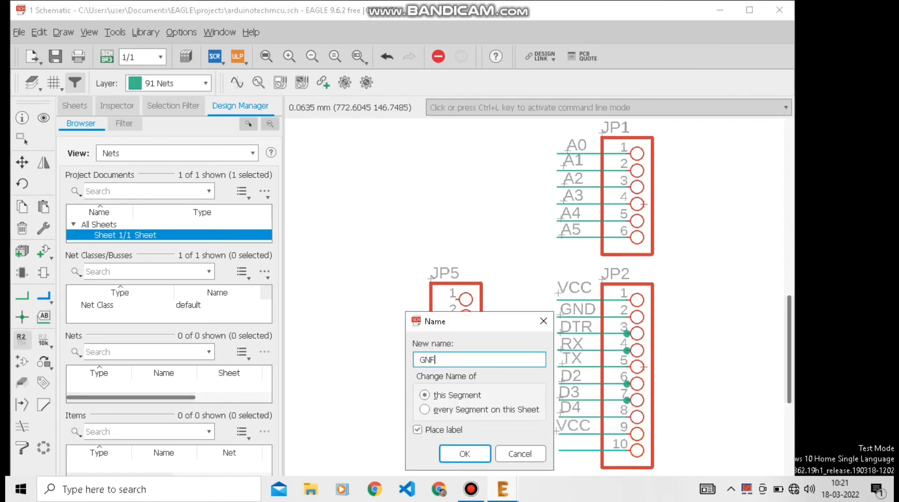
{"action": "key", "text": "Return"}
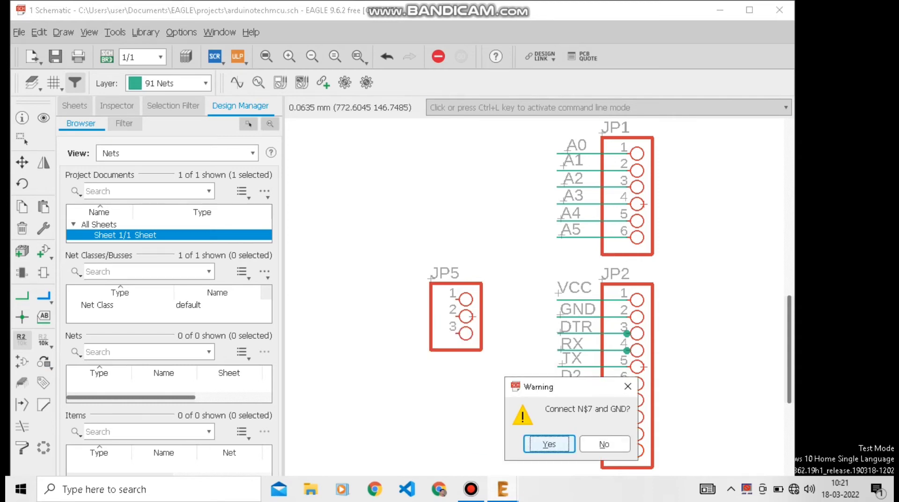
{"action": "key", "text": "Return"}
{"action": "left_click", "coordinate": [557, 447]}
- Name the net segment on pin 1 of JP3 D9 and place its label above the wire
{"action": "scroll", "coordinate": [525, 346], "scroll_direction": "down", "scroll_amount": 5}
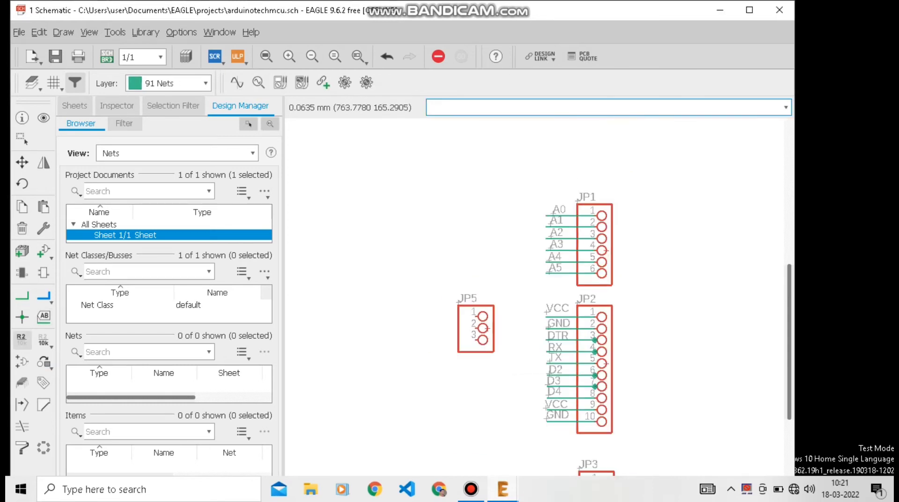
{"action": "scroll", "coordinate": [530, 262], "scroll_direction": "down", "scroll_amount": 3}
{"action": "scroll", "coordinate": [540, 371], "scroll_direction": "up", "scroll_amount": 2}
{"action": "scroll", "coordinate": [569, 401], "scroll_direction": "up", "scroll_amount": 3}
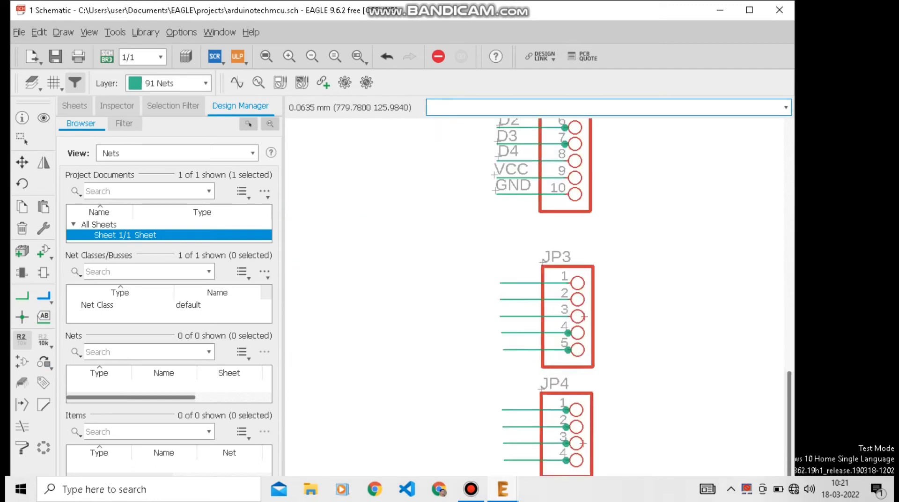
{"action": "left_click", "coordinate": [499, 275]}
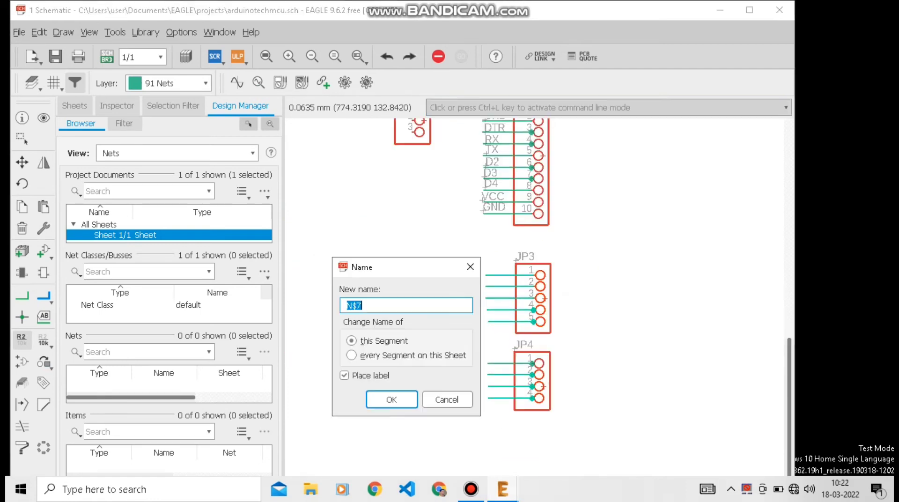
{"action": "type", "text": "D9"}
{"action": "key", "text": "Return"}
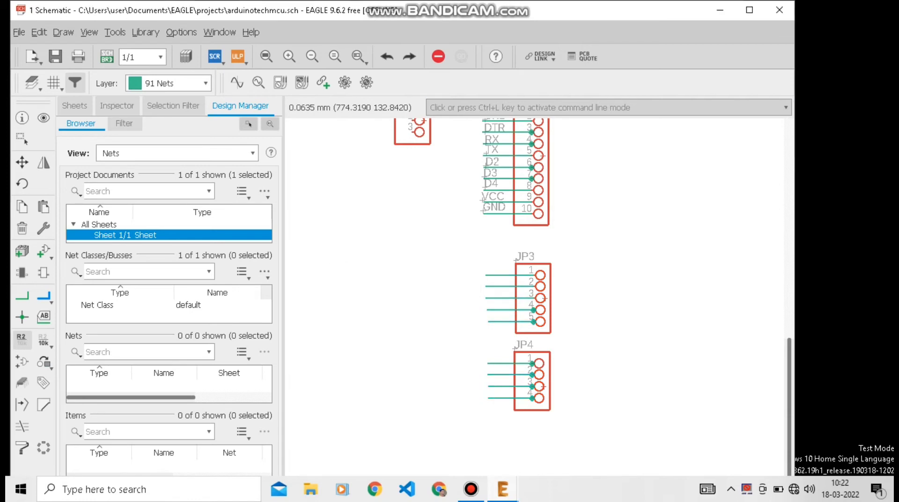
{"action": "left_click", "coordinate": [493, 270]}
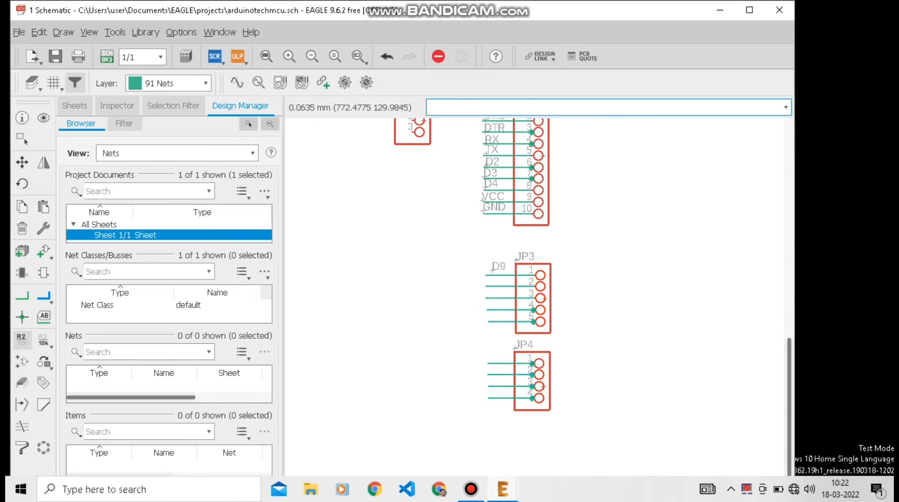
- Name the net segment on pin 2 of JP3 D10 and place its label on the wire
{"action": "left_click", "coordinate": [490, 286]}
{"action": "type", "text": "D10"}
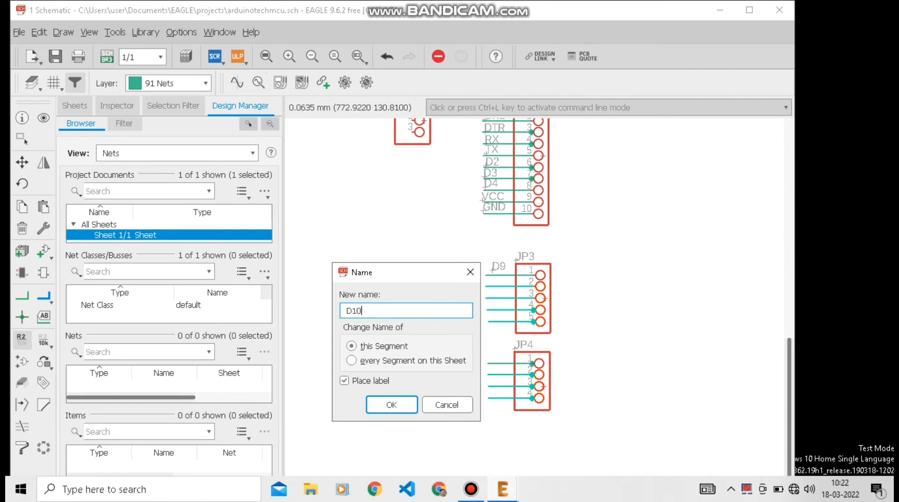
{"action": "key", "text": "Return"}
{"action": "left_click", "coordinate": [488, 287]}
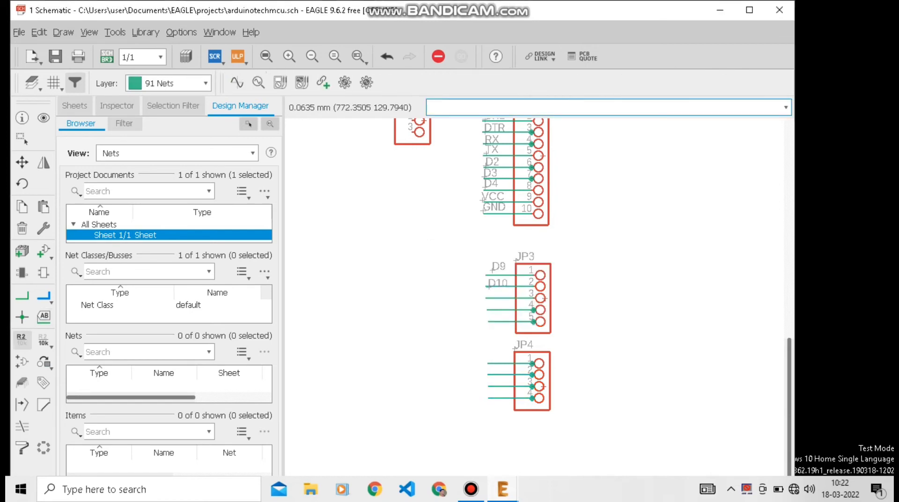
- Name the net segment on pin 3 of JP3 D11 and place its label on the wire
{"action": "left_click", "coordinate": [491, 297]}
{"action": "type", "text": "D11"}
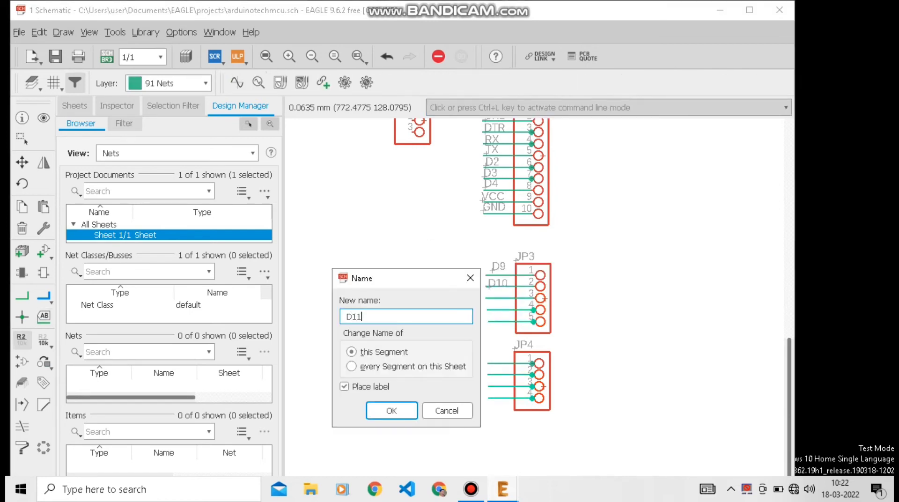
{"action": "key", "text": "Return"}
{"action": "left_click", "coordinate": [489, 298]}
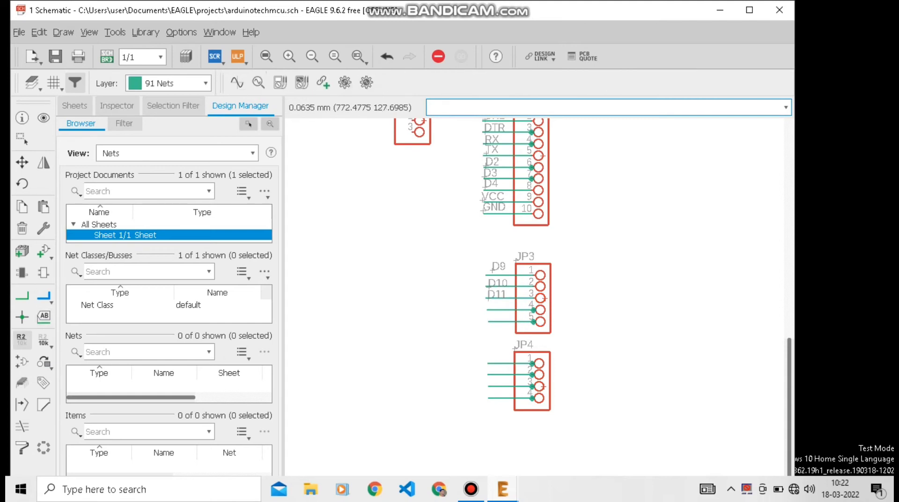
- Name the net segment on pin 4 of JP3 D11, connecting it to the existing D11 net, and place its label on the wire
{"action": "left_click", "coordinate": [492, 309]}
{"action": "type", "text": "D11"}
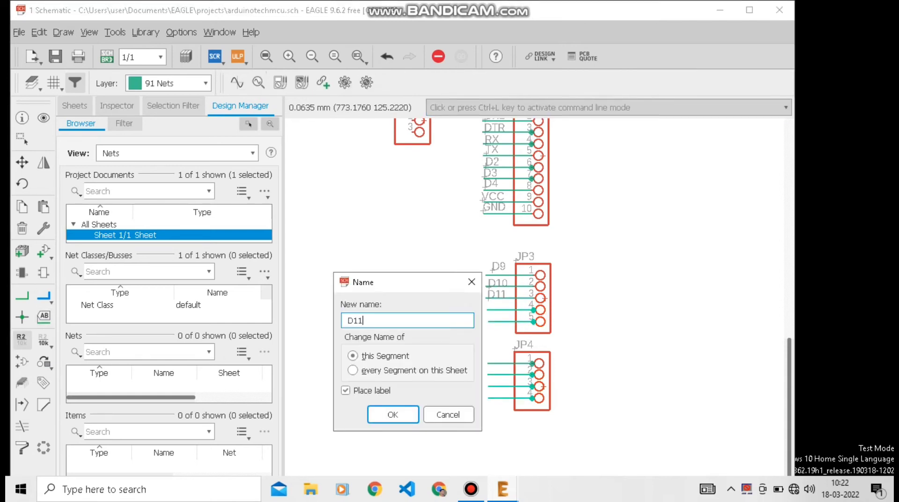
{"action": "key", "text": "Return"}
{"action": "key", "text": "Return"}
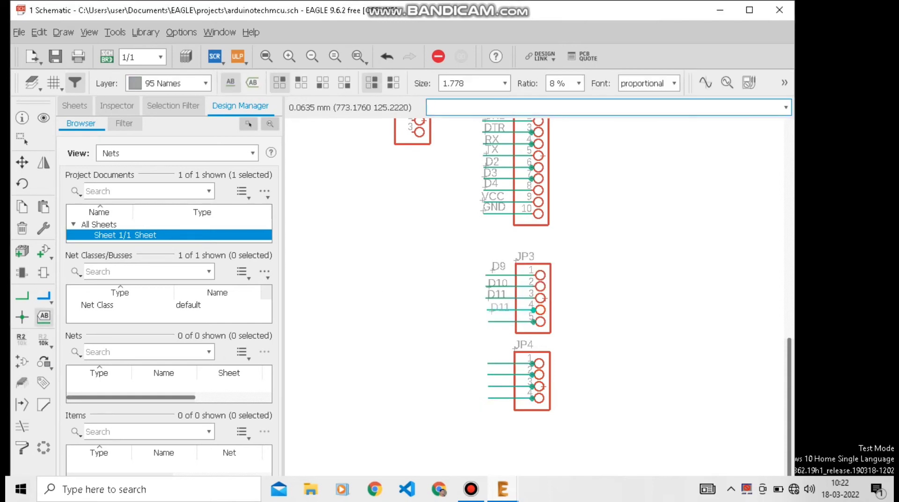
{"action": "left_click", "coordinate": [487, 309]}
- Name the net segment on pin 5 of JP3 D12, connecting it to the existing D12 net, and place its label on the wire
{"action": "left_click", "coordinate": [490, 321]}
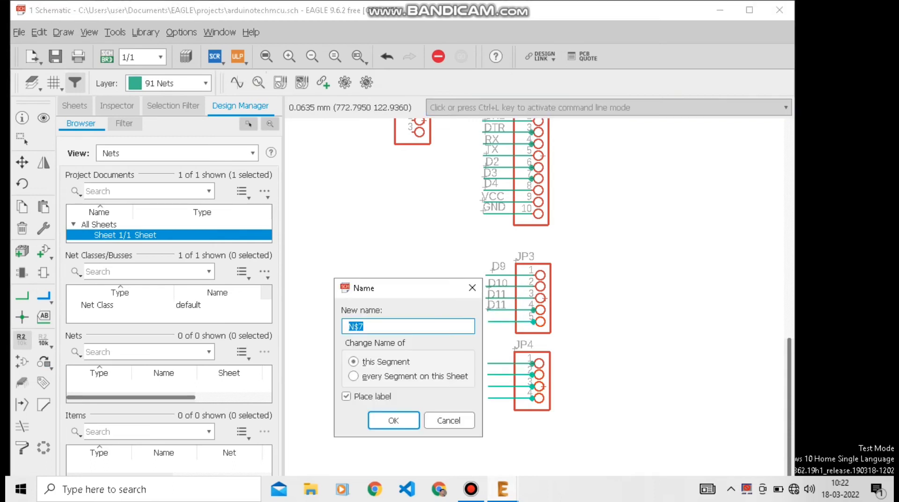
{"action": "type", "text": "D12"}
{"action": "key", "text": "Return"}
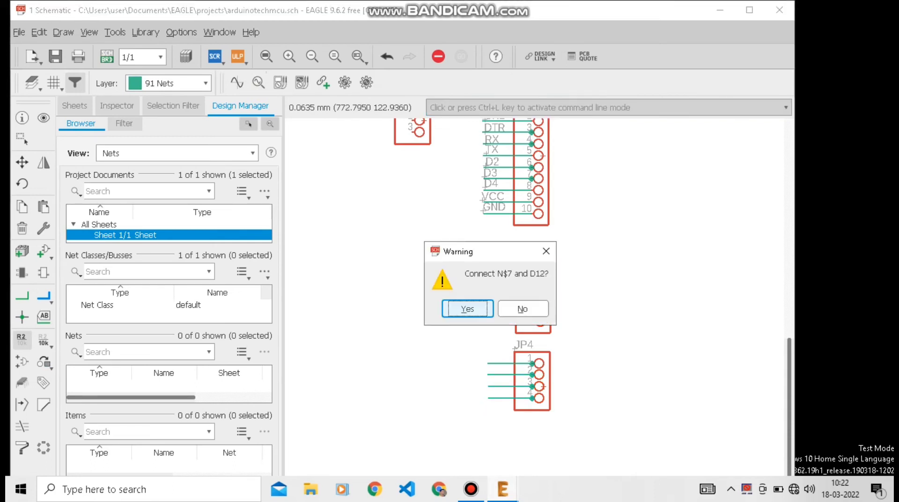
{"action": "key", "text": "Return"}
{"action": "left_click", "coordinate": [490, 321]}
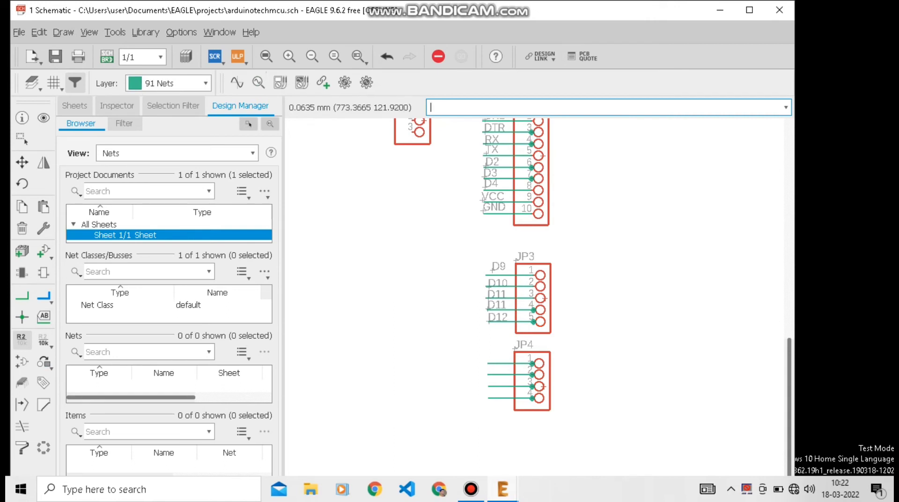
{"action": "left_click", "coordinate": [502, 309]}
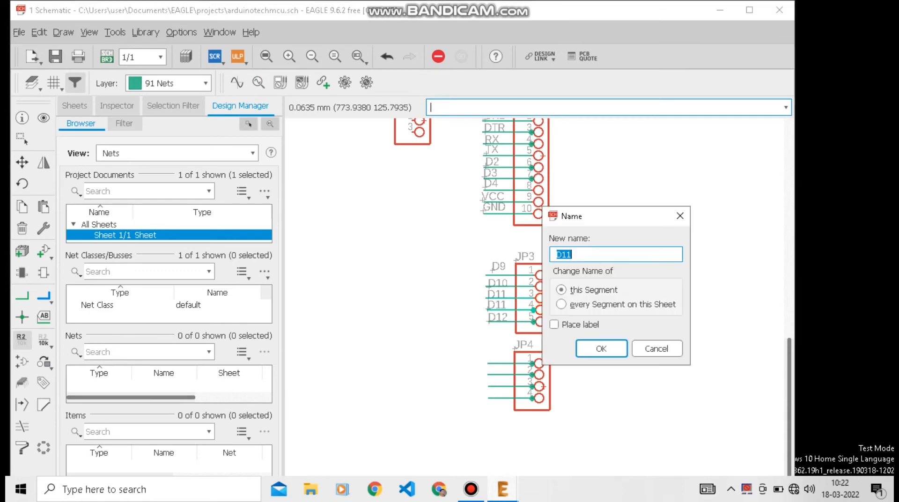
{"action": "type", "text": "D"}
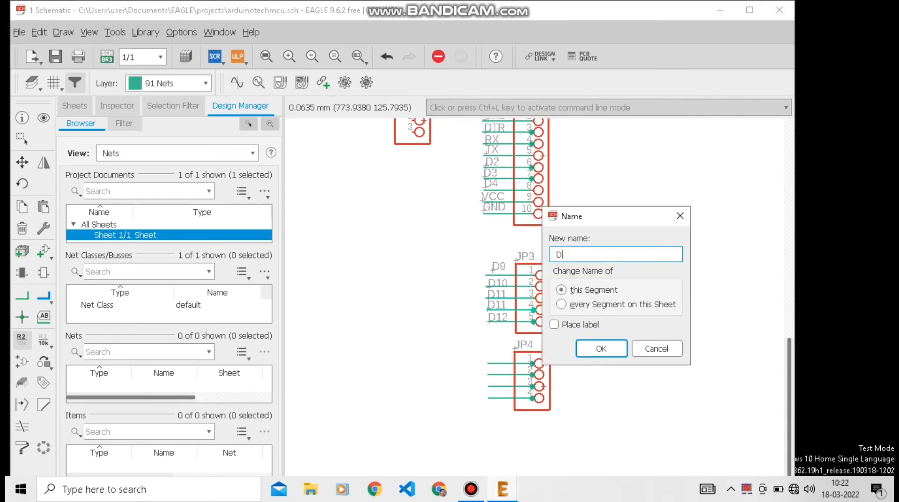
{"action": "left_click", "coordinate": [679, 216]}
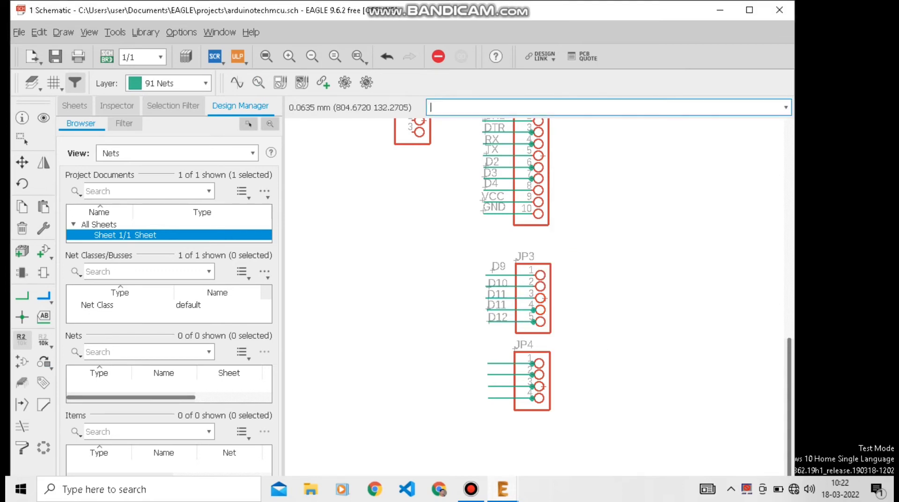
- Rename the net segment on pin 5 of JP3 as D13, connecting it to the existing D13 net
{"action": "left_click", "coordinate": [502, 321]}
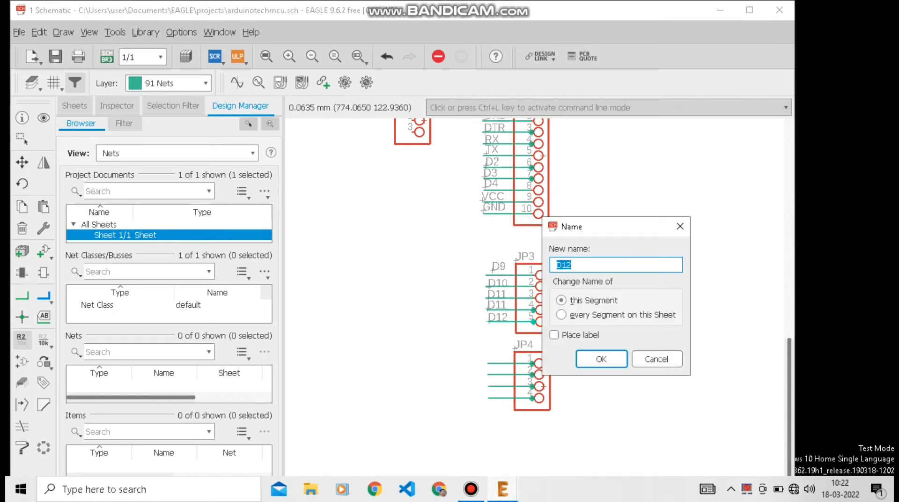
{"action": "left_click", "coordinate": [572, 265]}
{"action": "key", "text": "Return"}
{"action": "key", "text": "Return"}
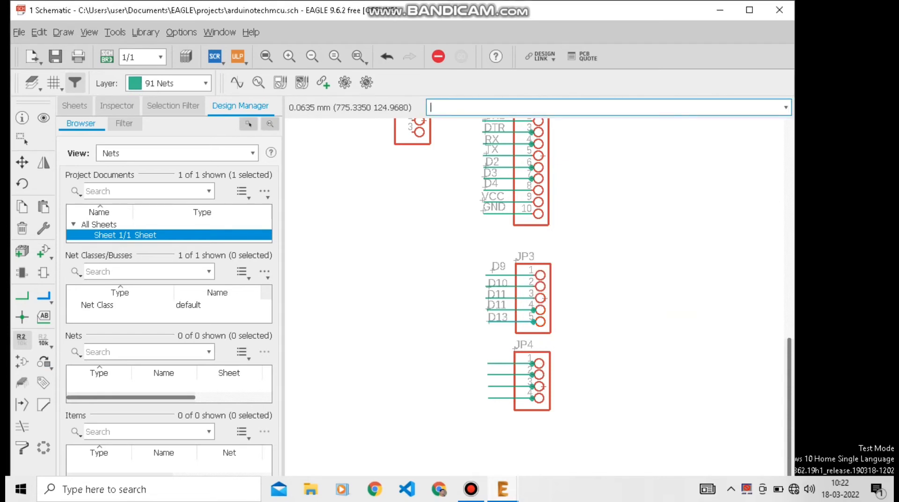
- Rename the net segment on pin 4 of JP3 as D12
{"action": "left_click", "coordinate": [504, 310]}
{"action": "left_click", "coordinate": [572, 254]}
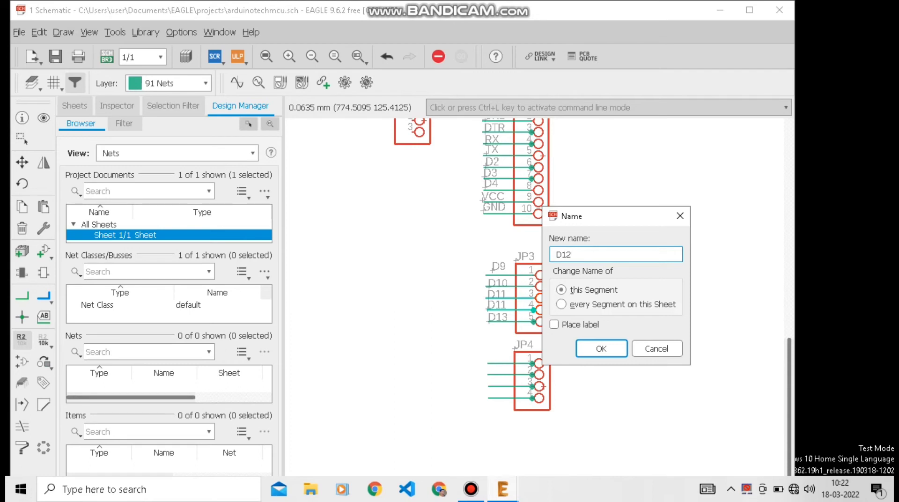
{"action": "key", "text": "Return"}
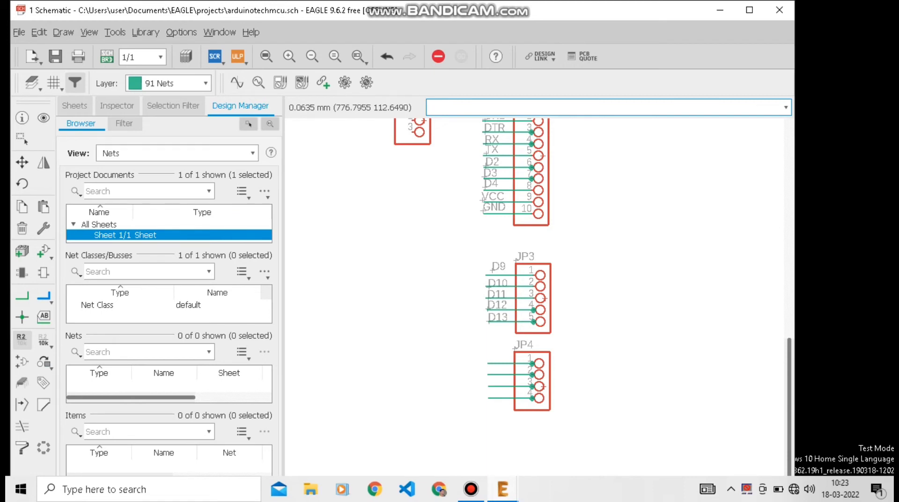
- Name the net segment on pin 1 of JP4 D5 and place its label above the wire
{"action": "left_click", "coordinate": [509, 363]}
{"action": "type", "text": "D"}
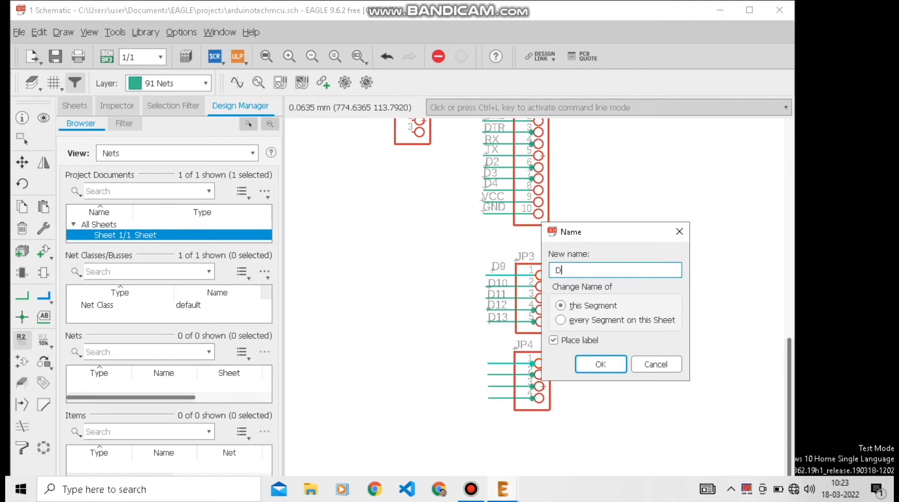
{"action": "type", "text": "5"}
{"action": "key", "text": "Return"}
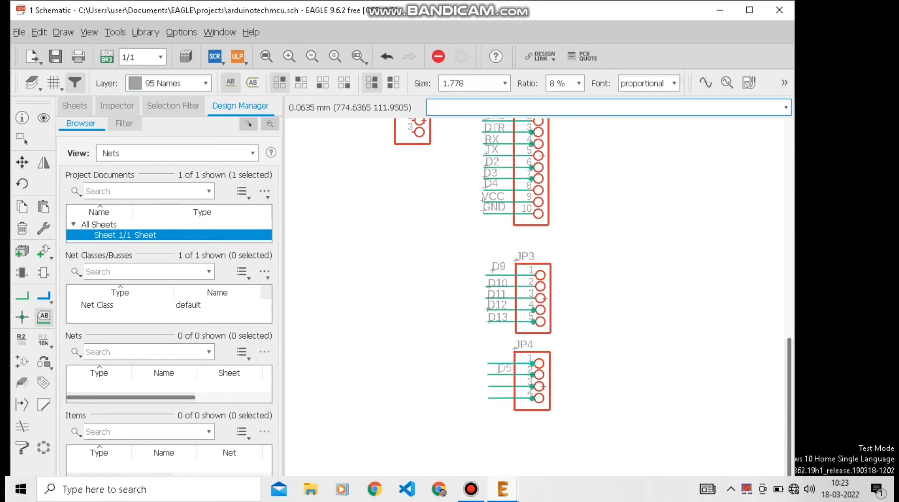
{"action": "left_click", "coordinate": [489, 358]}
- Name the net segment on pin 2 of JP4 D6 and place its label on the wire
{"action": "left_click", "coordinate": [495, 375]}
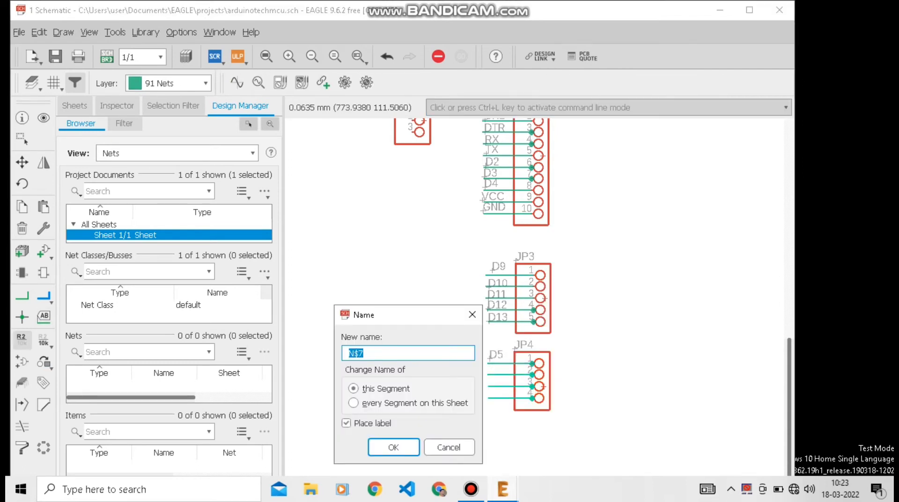
{"action": "type", "text": "D56"}
{"action": "key", "text": "Return"}
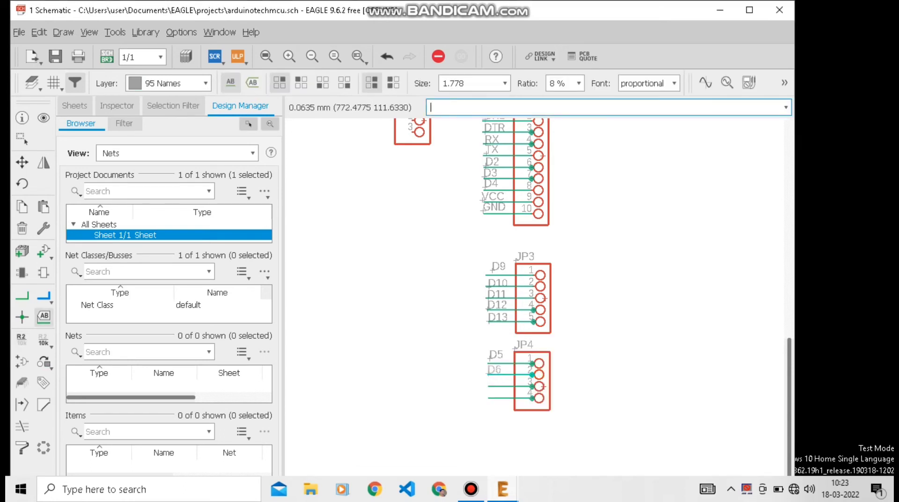
{"action": "left_click", "coordinate": [490, 373]}
- Name the net segment on pin 3 of JP4 D7, connecting it to the existing D7 net, and place its label on the wire
{"action": "left_click", "coordinate": [495, 387]}
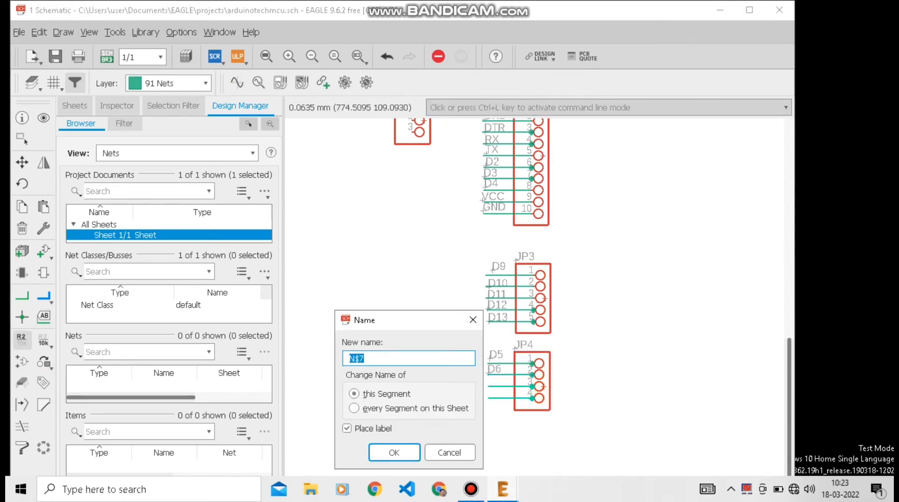
{"action": "type", "text": "D7"}
{"action": "key", "text": "Return"}
{"action": "key", "text": "Return"}
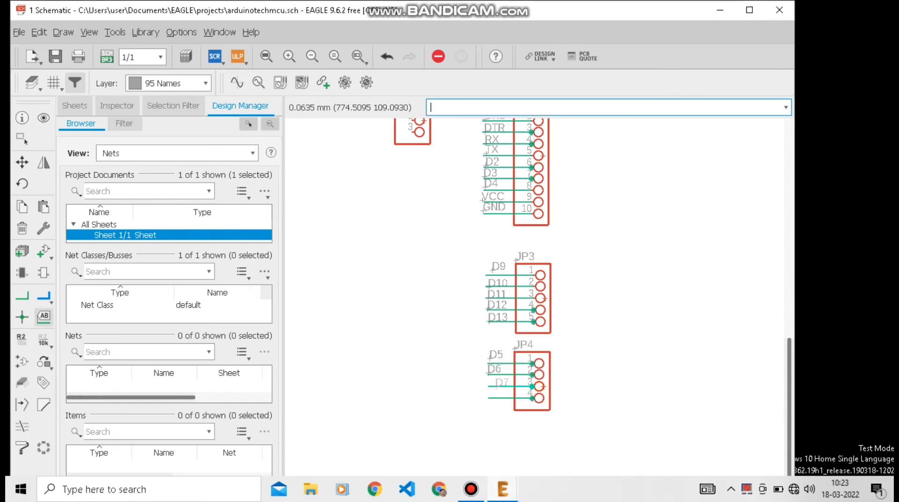
{"action": "left_click", "coordinate": [487, 383]}
- Name the net segment on pin 4 of JP4 D8 and place its label on the wire
{"action": "left_click", "coordinate": [491, 398]}
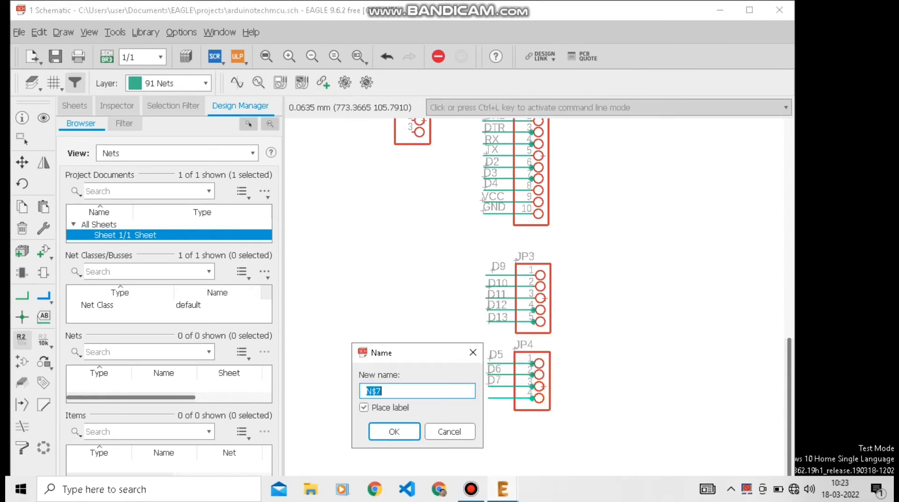
{"action": "type", "text": "D8"}
{"action": "key", "text": "Return"}
{"action": "key", "text": "Return"}
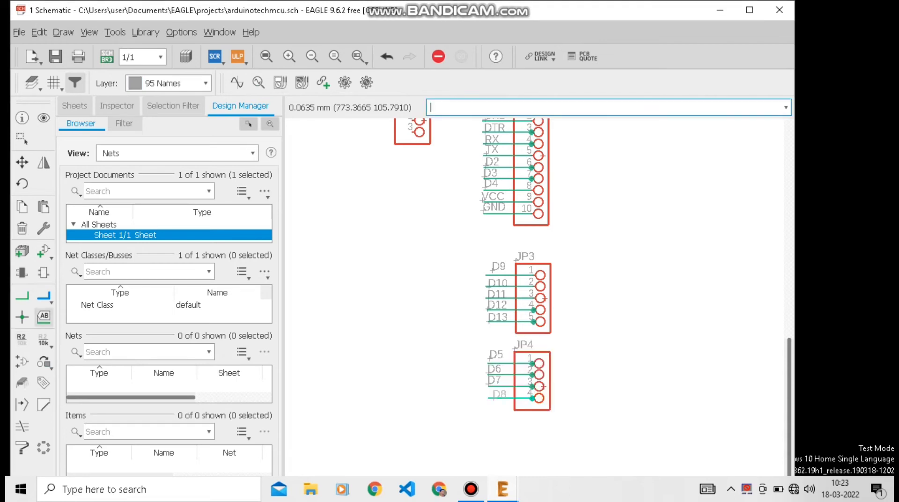
{"action": "left_click", "coordinate": [490, 396]}
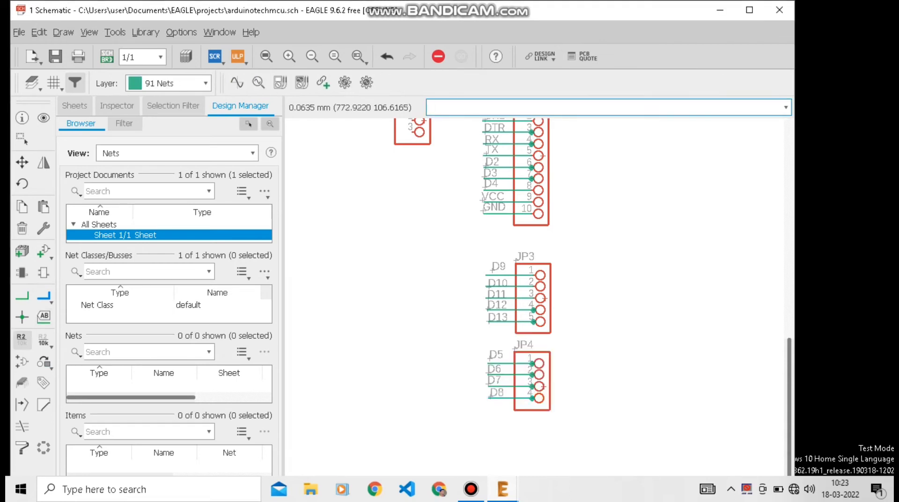
- Try to draw a net from pin 1 of JP5 to the VCC stub on pin 1 of JP2
{"action": "scroll", "coordinate": [483, 386], "scroll_direction": "down", "scroll_amount": 1}
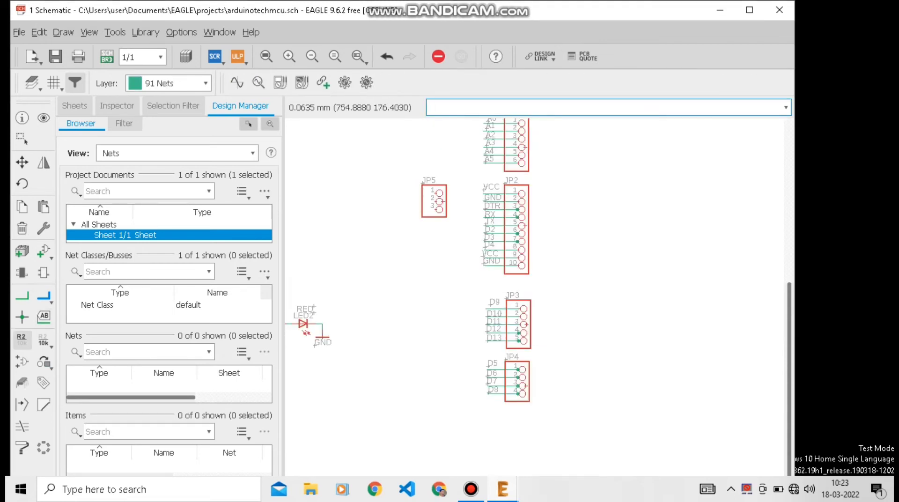
{"action": "left_click", "coordinate": [22, 295]}
{"action": "scroll", "coordinate": [378, 218], "scroll_direction": "up", "scroll_amount": 4}
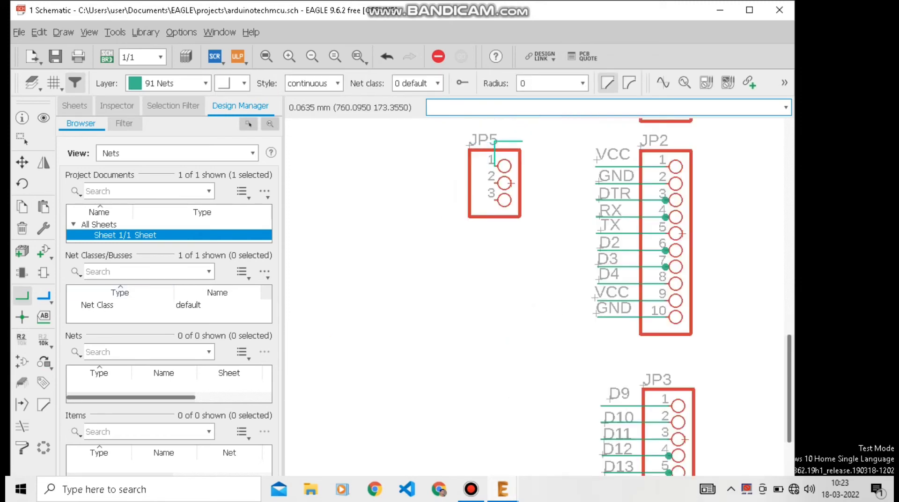
{"action": "left_click", "coordinate": [493, 165]}
{"action": "scroll", "coordinate": [598, 166], "scroll_direction": "up", "scroll_amount": 5}
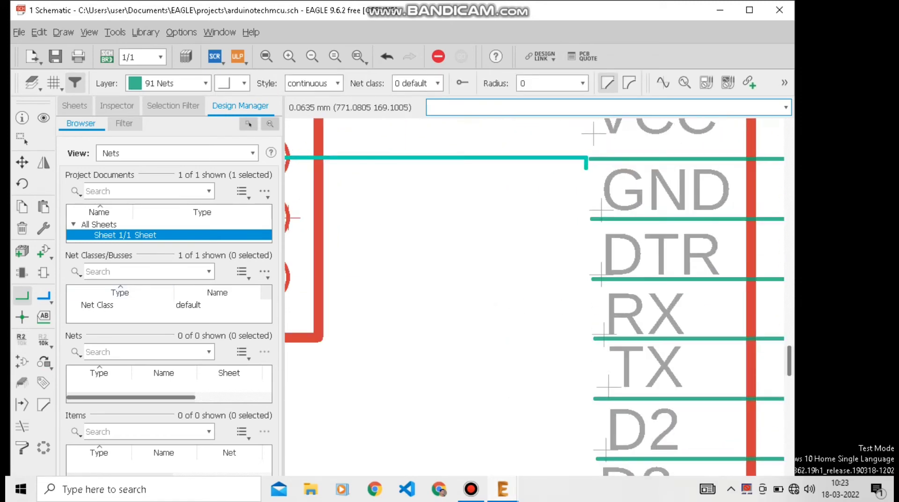
{"action": "scroll", "coordinate": [579, 157], "scroll_direction": "up", "scroll_amount": 3}
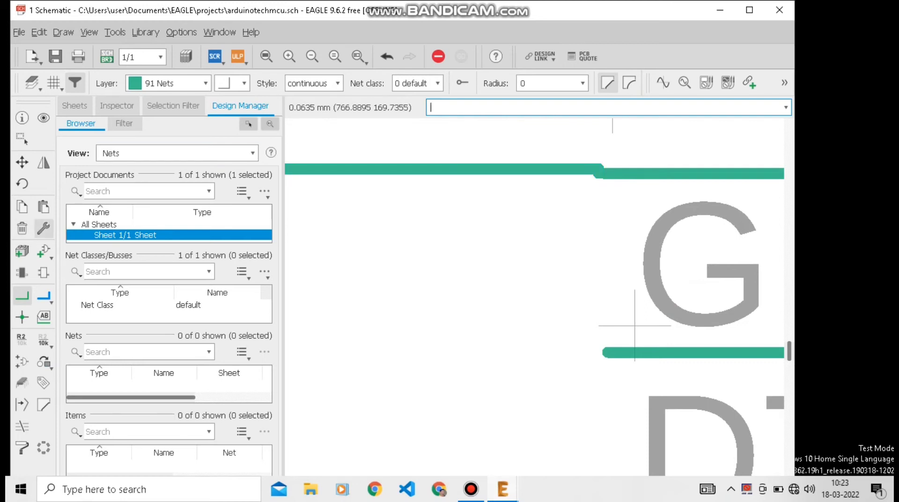
- Delete the misaligned net segments between pin 1 of JP5 and the VCC stub of JP2
{"action": "left_click", "coordinate": [22, 228]}
{"action": "left_click", "coordinate": [478, 178]}
{"action": "left_click", "coordinate": [482, 169]}
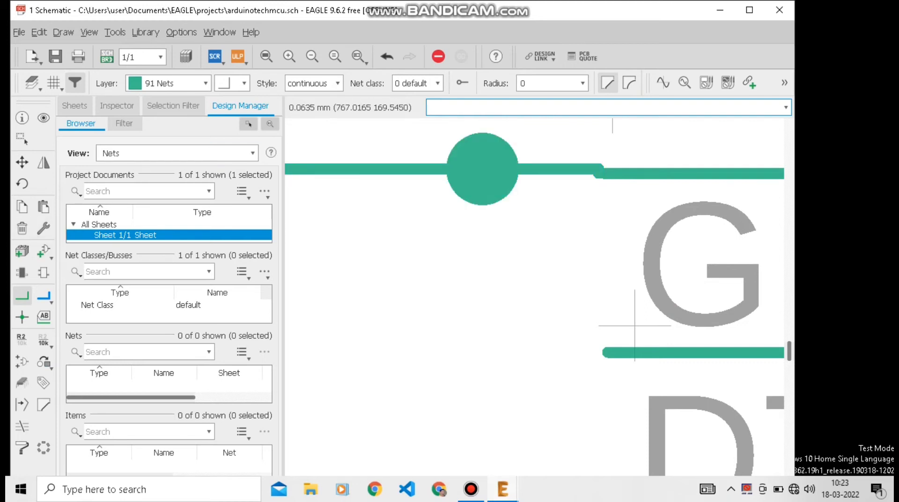
{"action": "left_click", "coordinate": [22, 228]}
{"action": "left_click", "coordinate": [335, 170]}
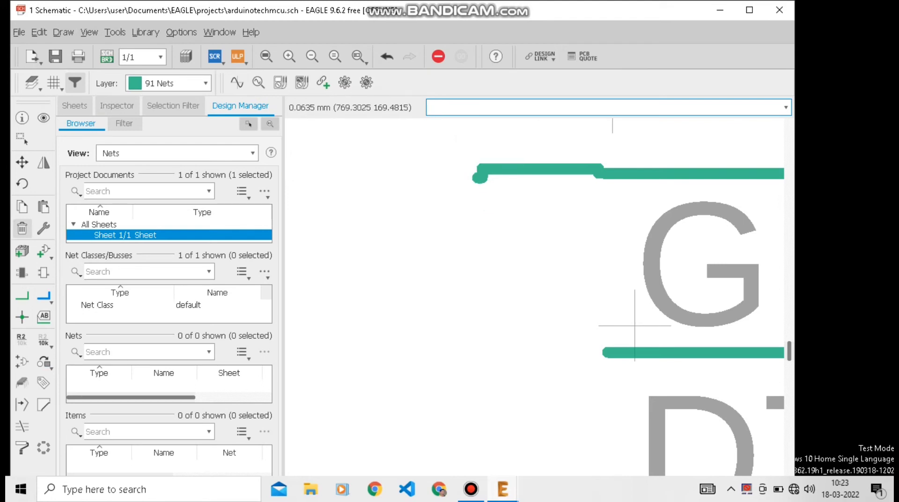
{"action": "left_click", "coordinate": [478, 178]}
{"action": "left_click", "coordinate": [538, 168]}
{"action": "left_click", "coordinate": [482, 174]}
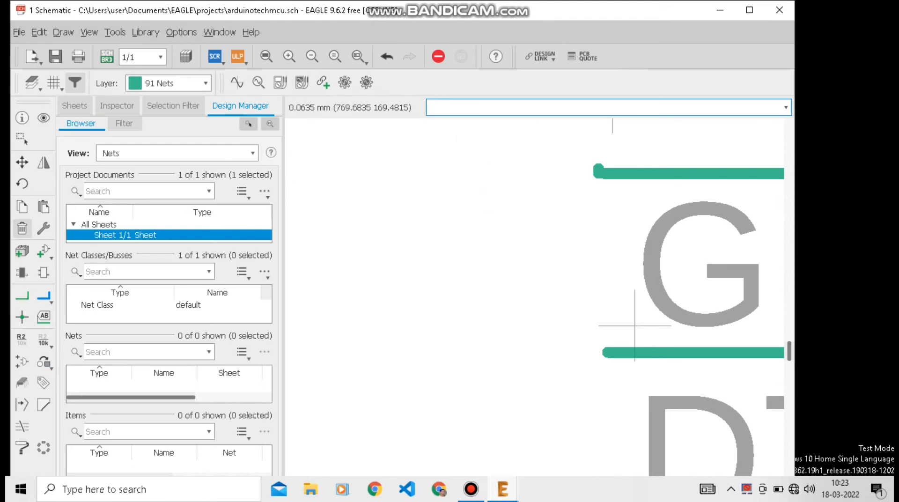
- Draw a net from pin 1 of JP5 to the end of the VCC stub on pin 1 of JP2
{"action": "scroll", "coordinate": [635, 326], "scroll_direction": "down", "scroll_amount": 4}
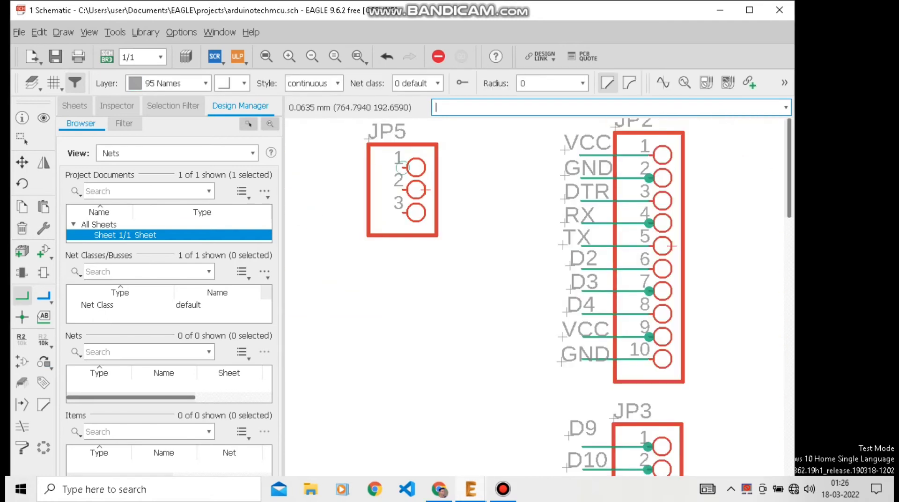
{"action": "left_click", "coordinate": [403, 167]}
{"action": "left_click", "coordinate": [580, 155]}
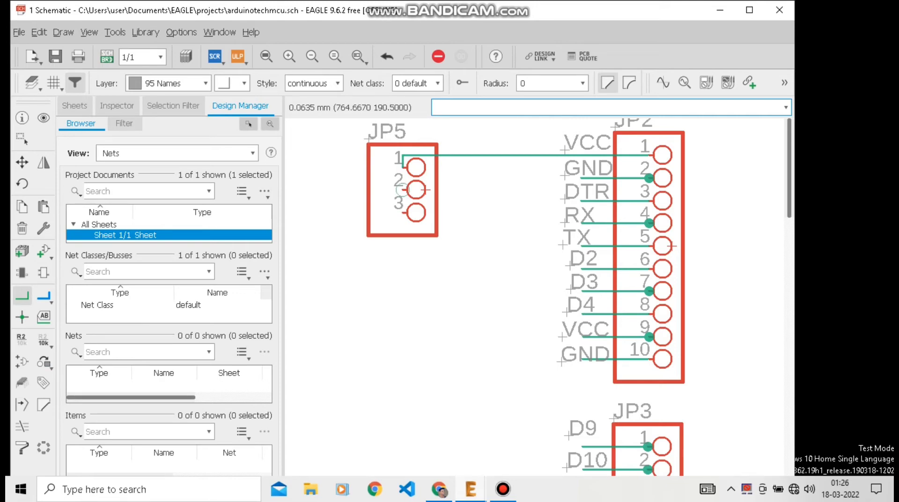
- Draw a net connecting pin 2 of header JP5 to the GND net at pin 2 of JP2
{"action": "left_click", "coordinate": [401, 189]}
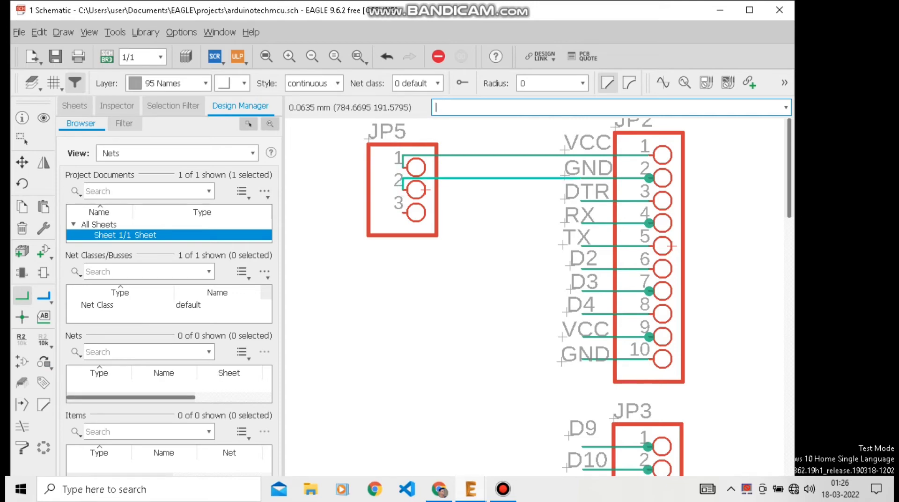
{"action": "scroll", "coordinate": [581, 178], "scroll_direction": "up", "scroll_amount": 5}
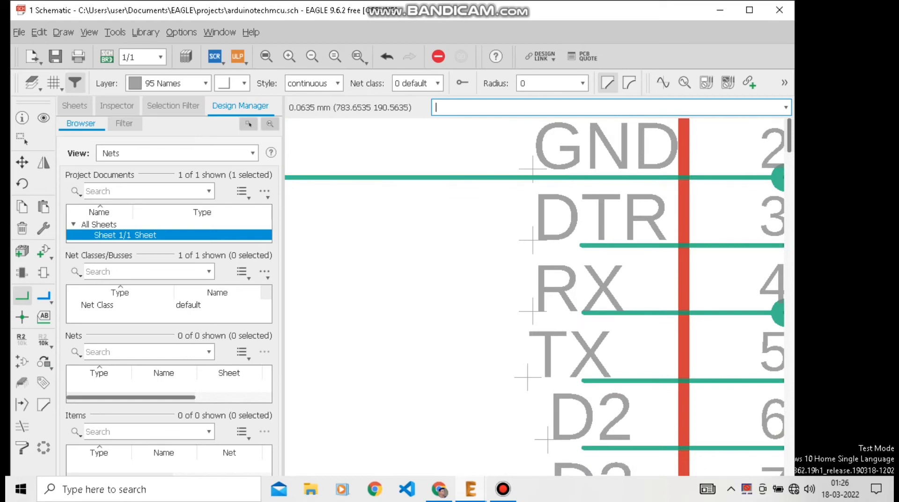
{"action": "scroll", "coordinate": [561, 209], "scroll_direction": "down", "scroll_amount": 2}
{"action": "scroll", "coordinate": [475, 268], "scroll_direction": "down", "scroll_amount": 4}
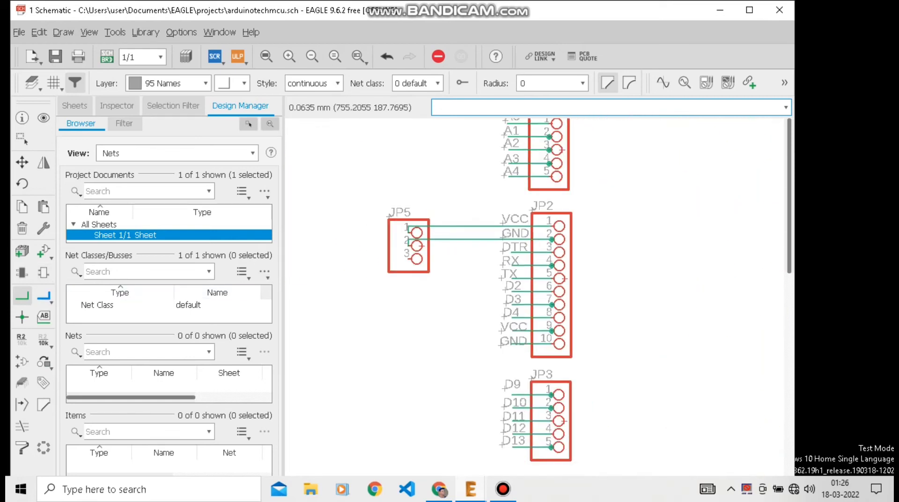
- Draw a short net stub out from pin 3 of JP5 and name it RESET with a placed label
{"action": "scroll", "coordinate": [407, 258], "scroll_direction": "up", "scroll_amount": 2}
{"action": "left_click", "coordinate": [403, 260]}
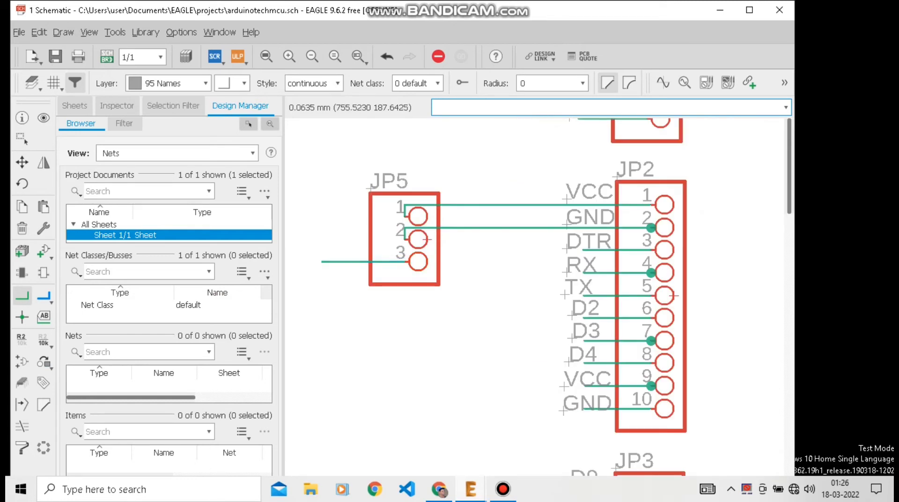
{"action": "right_click", "coordinate": [321, 261]}
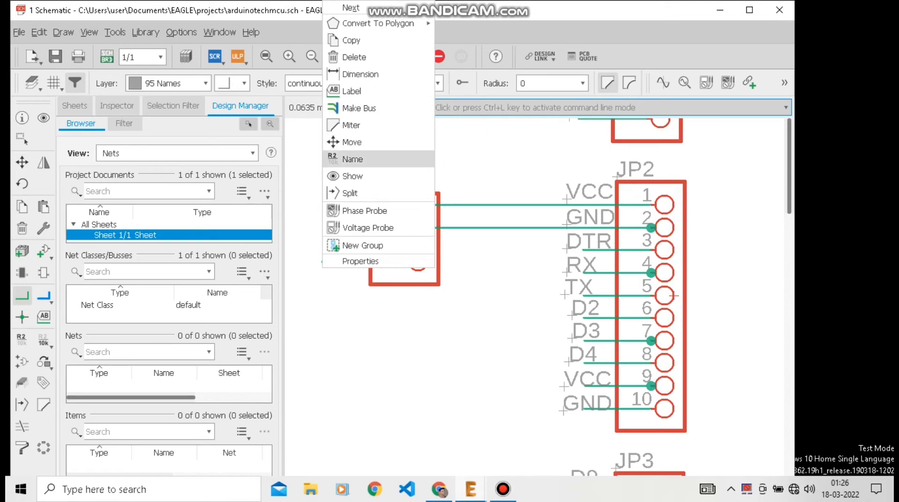
{"action": "left_click", "coordinate": [351, 154]}
{"action": "type", "text": "RESET"}
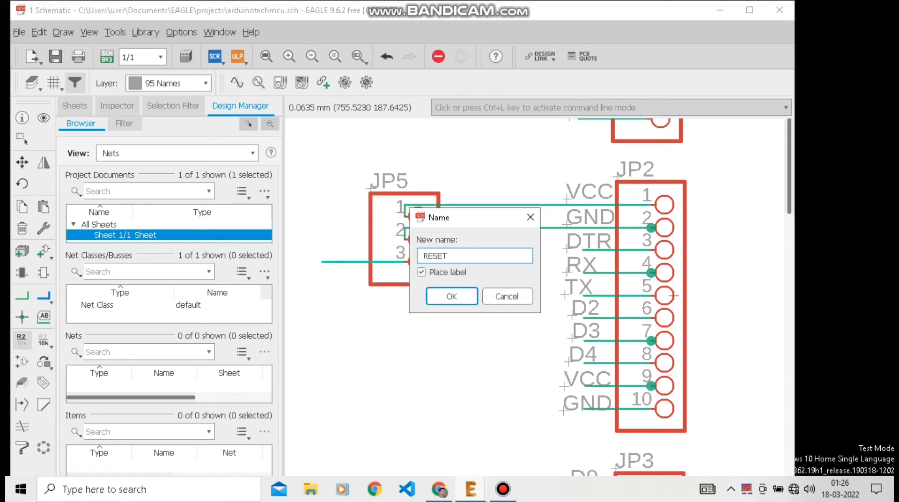
{"action": "key", "text": "Return"}
{"action": "key", "text": "Return"}
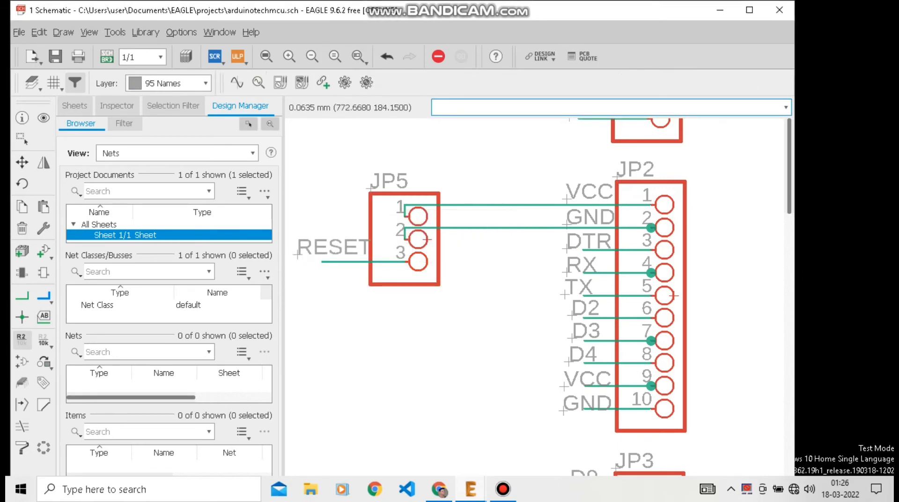
- Set the value of header JP1 to D1 and the value of header JP2 to D2
{"action": "scroll", "coordinate": [479, 298], "scroll_direction": "down", "scroll_amount": 3}
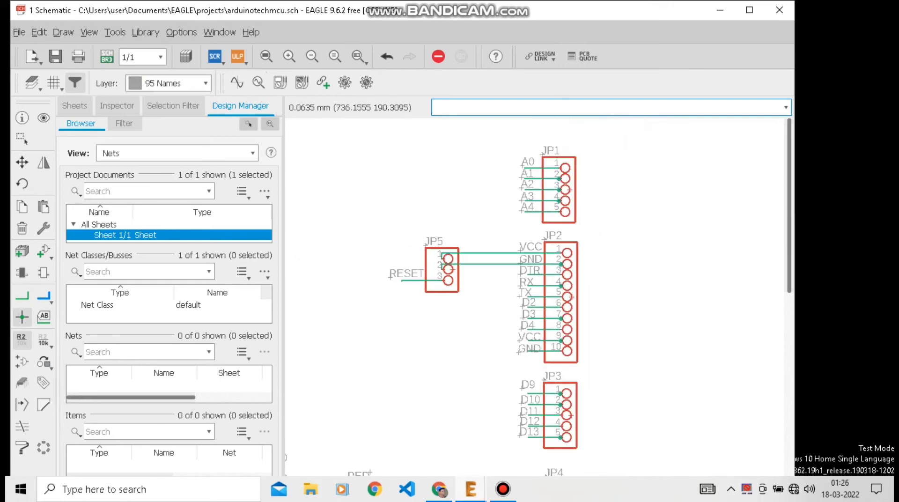
{"action": "left_click", "coordinate": [44, 340]}
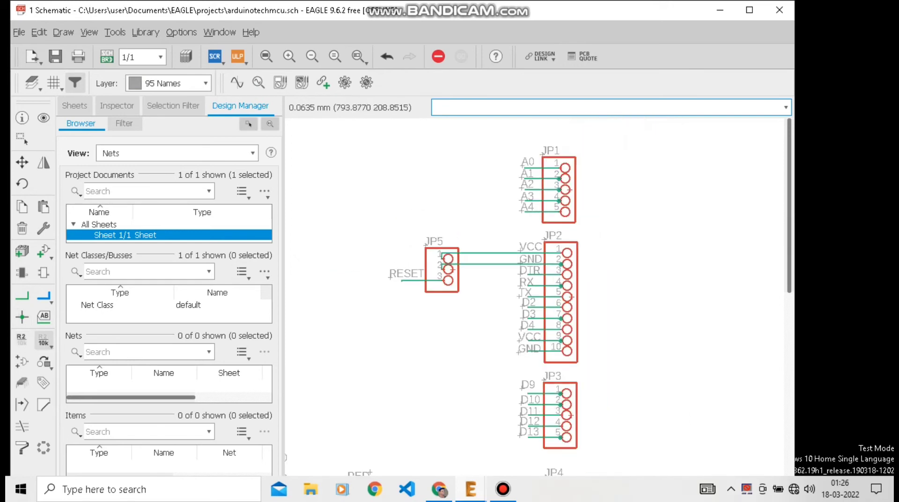
{"action": "left_click", "coordinate": [570, 189]}
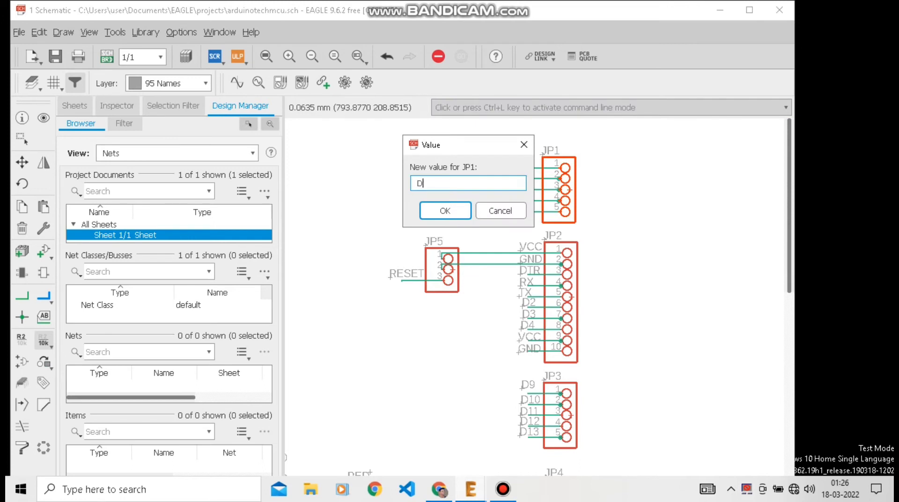
{"action": "key", "text": "Return"}
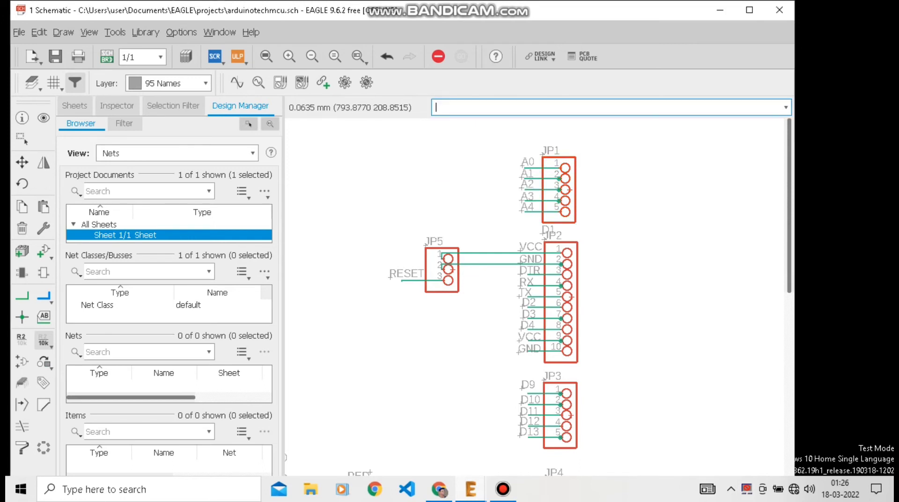
{"action": "left_click", "coordinate": [572, 297]}
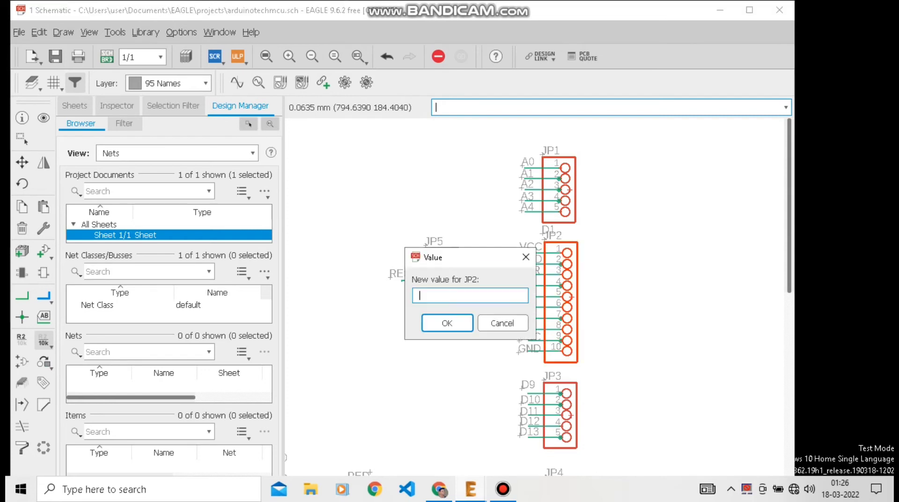
{"action": "key", "text": "Return"}
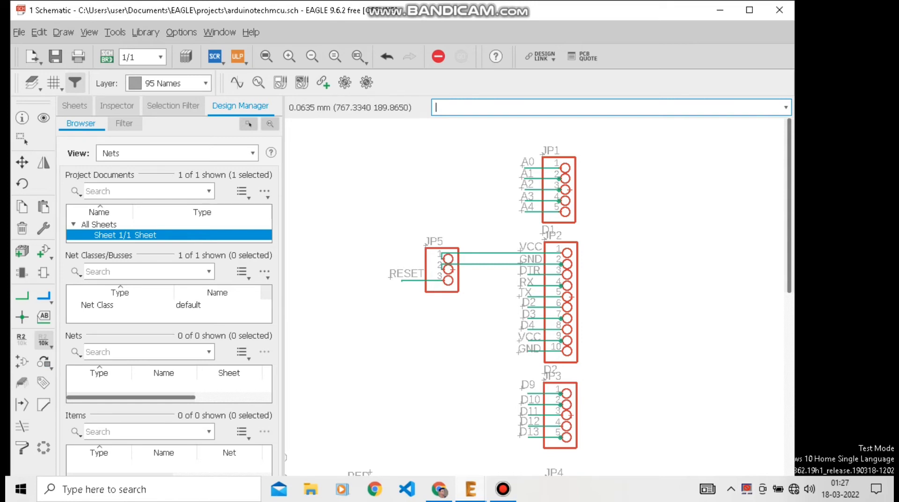
- Set the value of header JP5 to D5 and the value of header JP3 to D2
{"action": "left_click", "coordinate": [452, 269]}
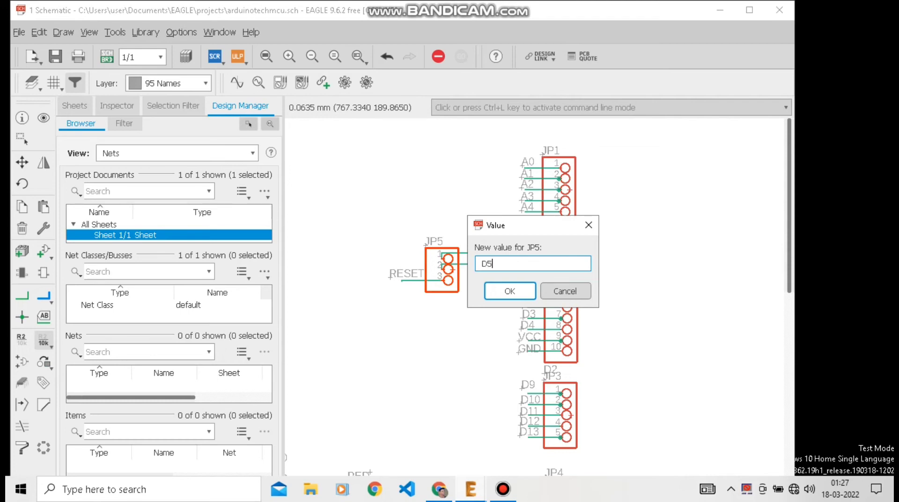
{"action": "key", "text": "Return"}
{"action": "scroll", "coordinate": [522, 315], "scroll_direction": "down", "scroll_amount": 2}
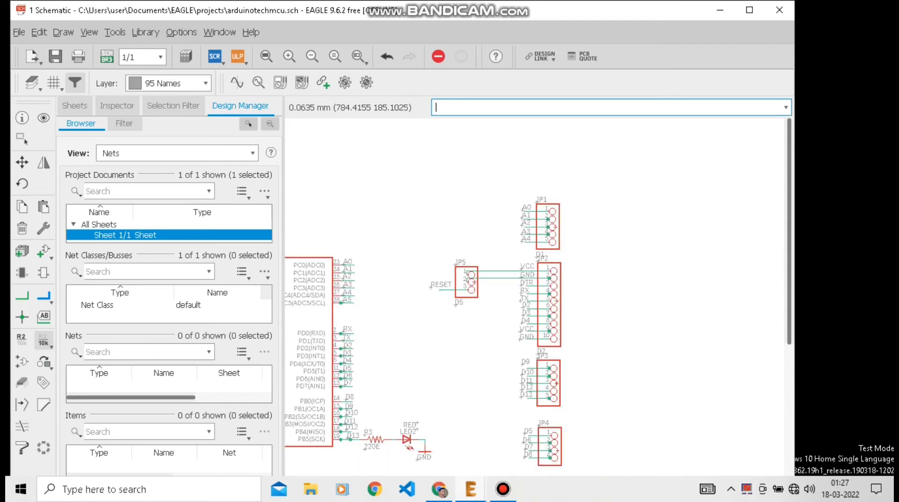
{"action": "scroll", "coordinate": [525, 294], "scroll_direction": "down", "scroll_amount": 1}
{"action": "scroll", "coordinate": [550, 363], "scroll_direction": "up", "scroll_amount": 5}
{"action": "left_click", "coordinate": [549, 363]}
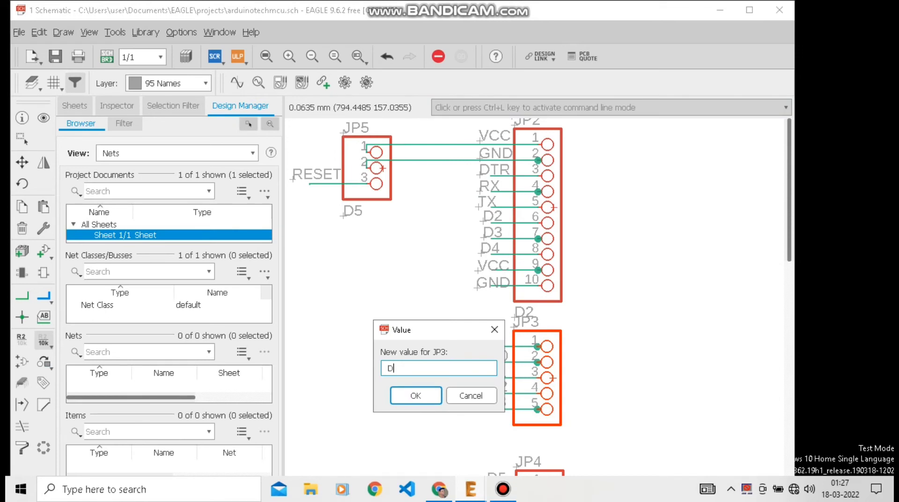
{"action": "key", "text": "Return"}
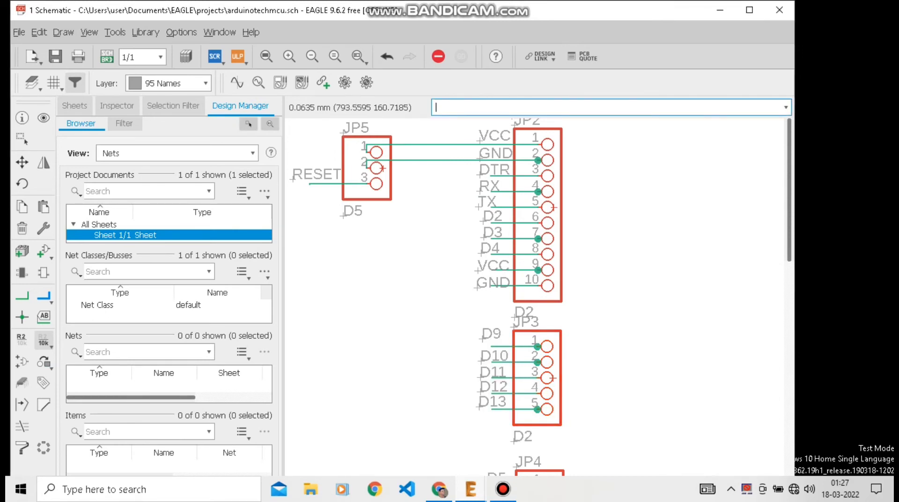
- Set the value of header JP4 to D3
{"action": "scroll", "coordinate": [513, 277], "scroll_direction": "down", "scroll_amount": 1}
{"action": "scroll", "coordinate": [515, 362], "scroll_direction": "down", "scroll_amount": 1}
{"action": "scroll", "coordinate": [515, 363], "scroll_direction": "up", "scroll_amount": 3}
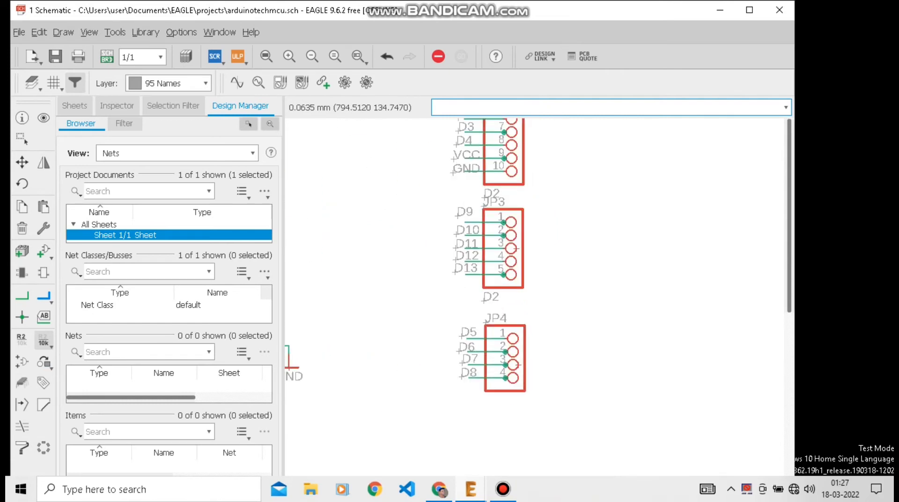
{"action": "left_click", "coordinate": [514, 364]}
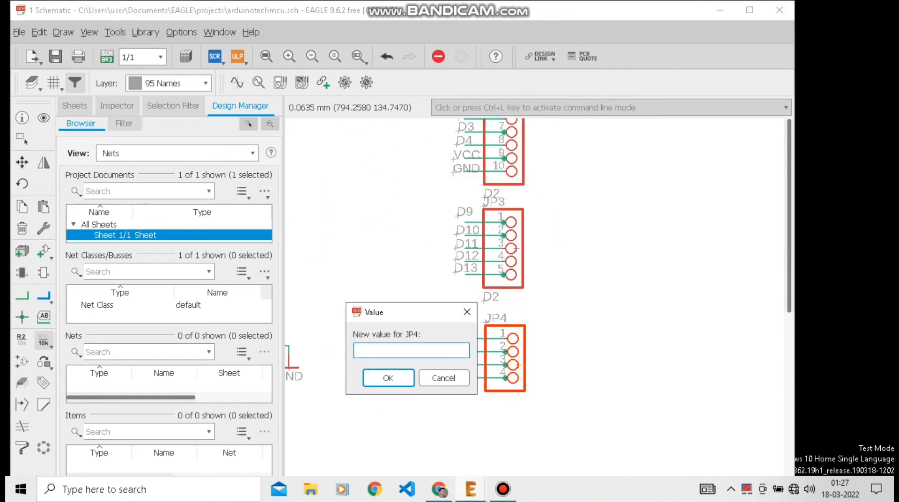
{"action": "key", "text": "Return"}
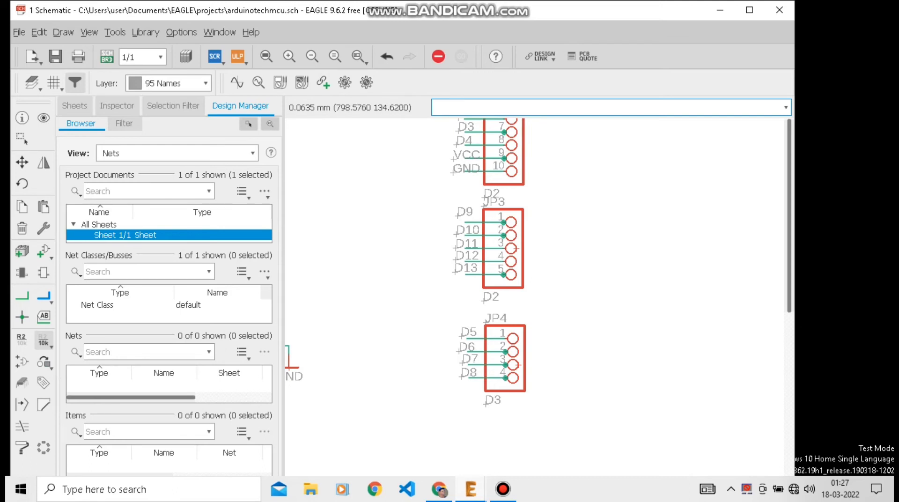
- Change the value of header JP2 to D4
{"action": "scroll", "coordinate": [514, 305], "scroll_direction": "down", "scroll_amount": 2}
{"action": "left_click", "coordinate": [515, 167]}
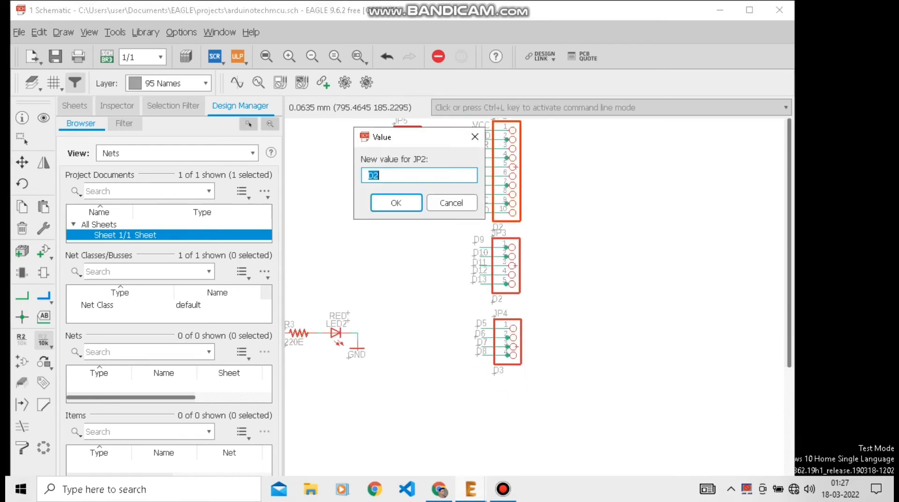
{"action": "left_click", "coordinate": [378, 175]}
{"action": "type", "text": "4"}
{"action": "key", "text": "Return"}
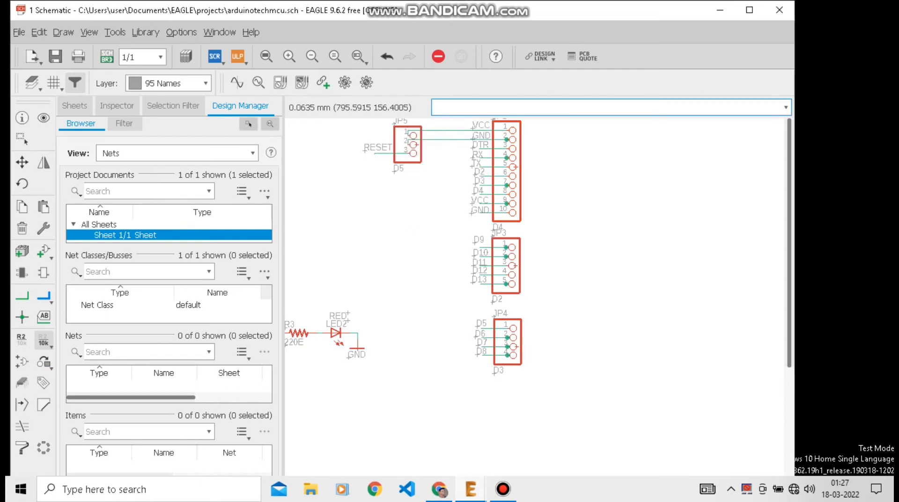
- Review the values assigned to headers JP3 and JP4 and accept them as they are
{"action": "scroll", "coordinate": [506, 240], "scroll_direction": "down", "scroll_amount": 3}
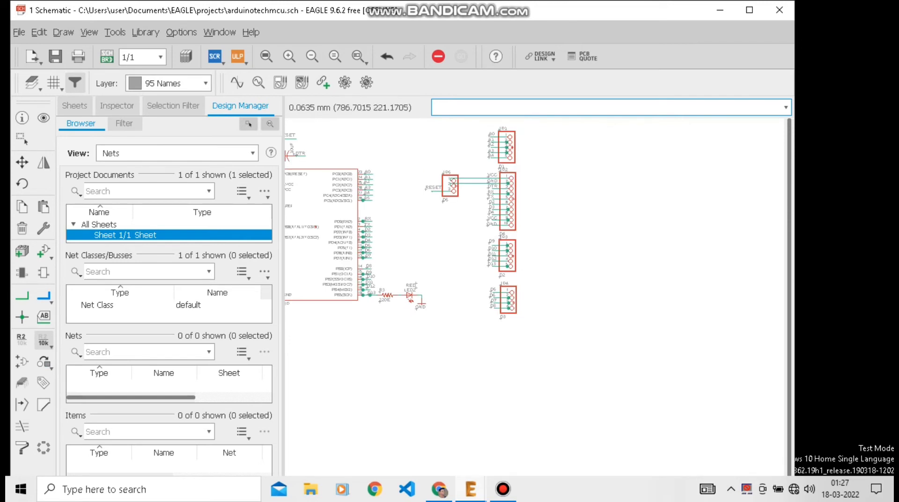
{"action": "scroll", "coordinate": [504, 253], "scroll_direction": "up", "scroll_amount": 5}
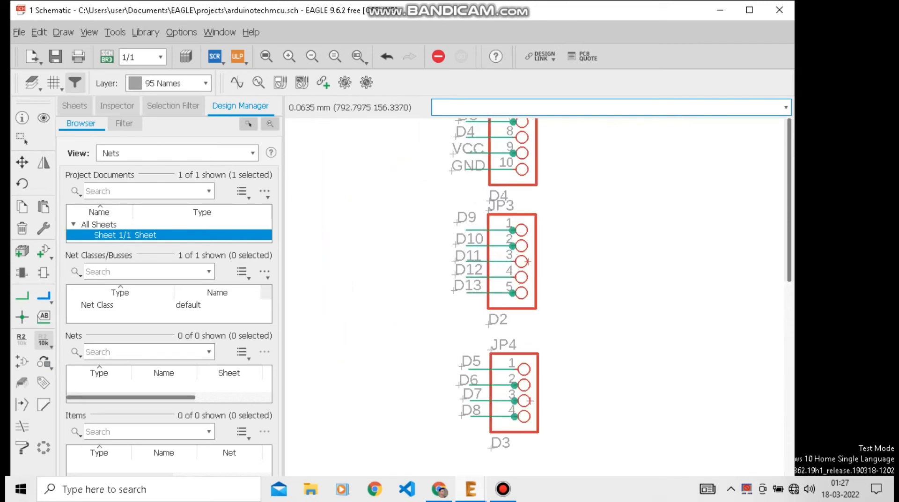
{"action": "left_click", "coordinate": [528, 261]}
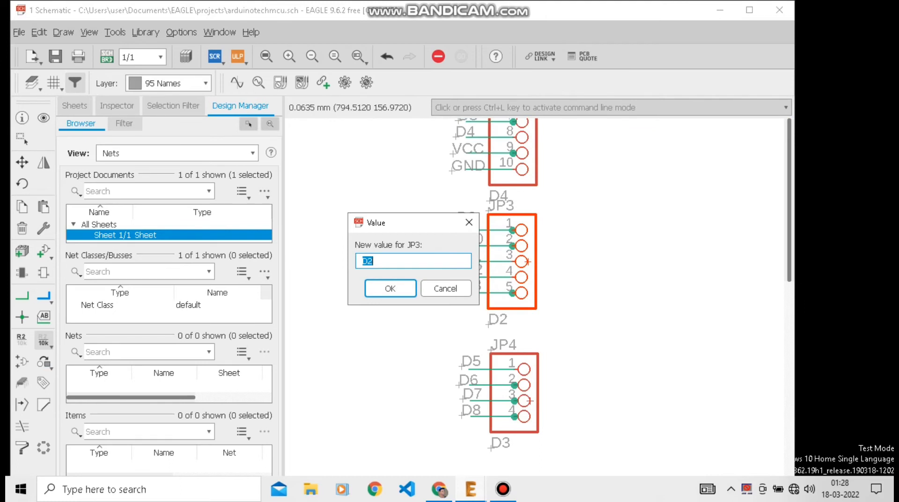
{"action": "left_click", "coordinate": [389, 288]}
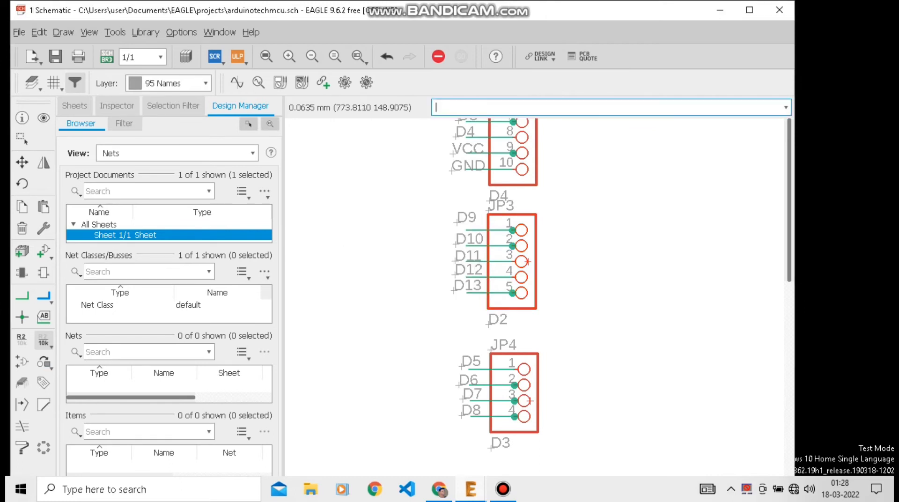
{"action": "scroll", "coordinate": [490, 380], "scroll_direction": "down", "scroll_amount": 2}
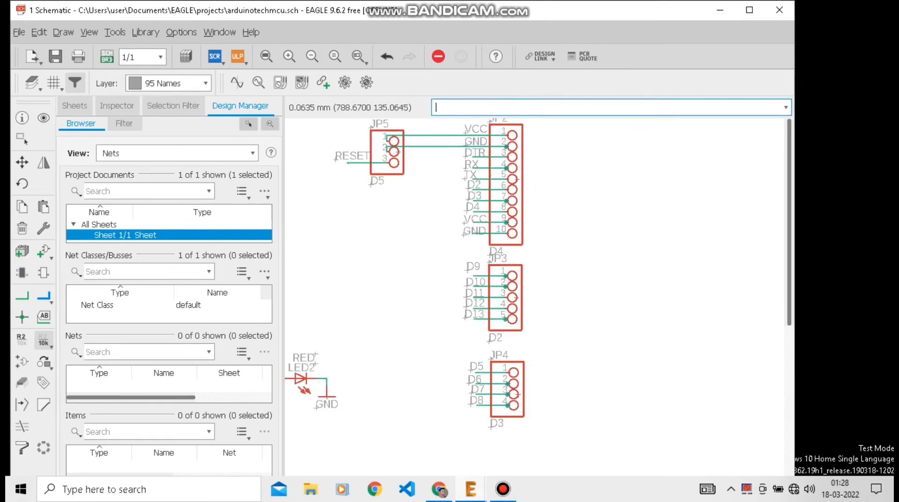
{"action": "left_click", "coordinate": [514, 390]}
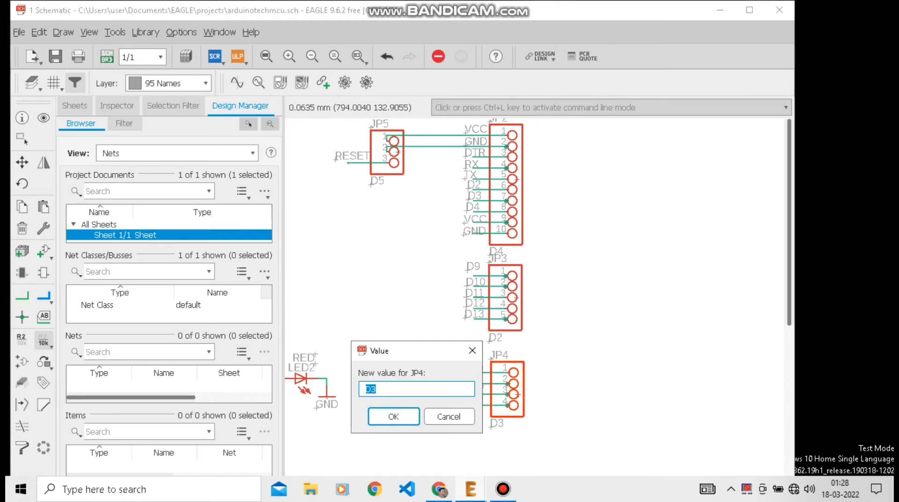
{"action": "key", "text": "Return"}
- Run the electrical rule check, inspect the unconnected-wires warning for net D13, and close the error list
{"action": "scroll", "coordinate": [435, 381], "scroll_direction": "down", "scroll_amount": 4}
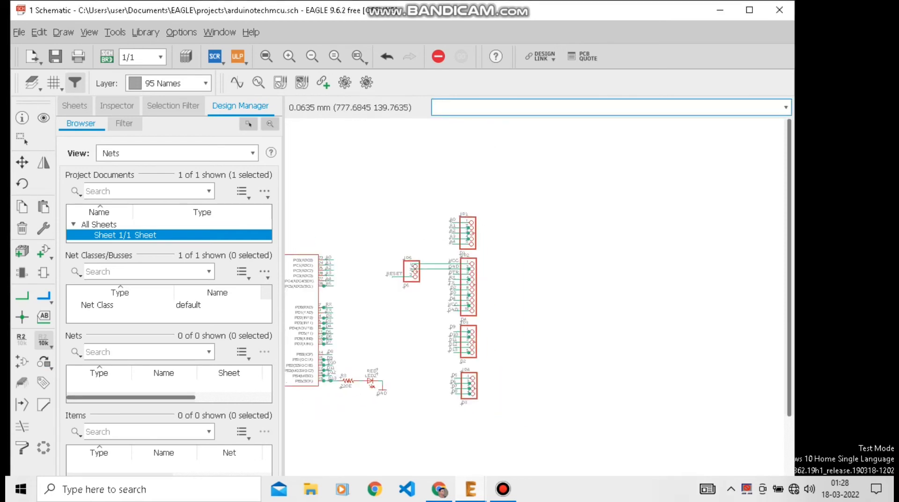
{"action": "type", "text": "ER"}
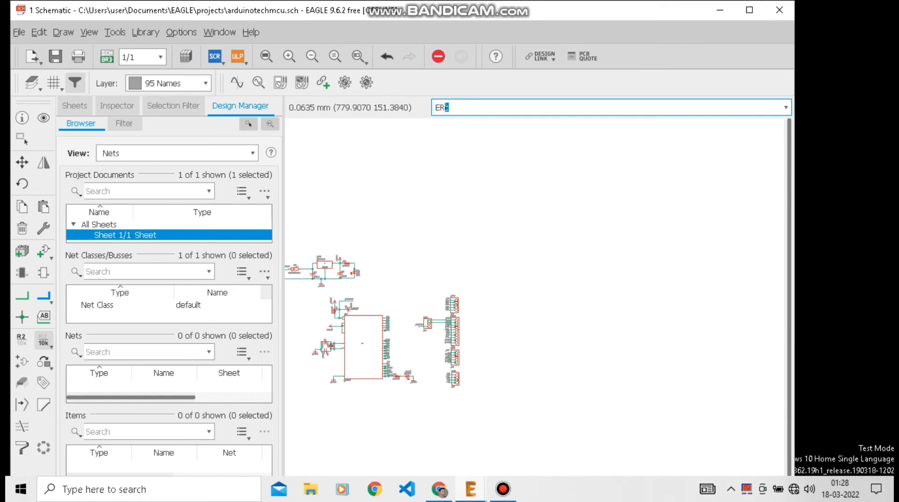
{"action": "key", "text": "Return"}
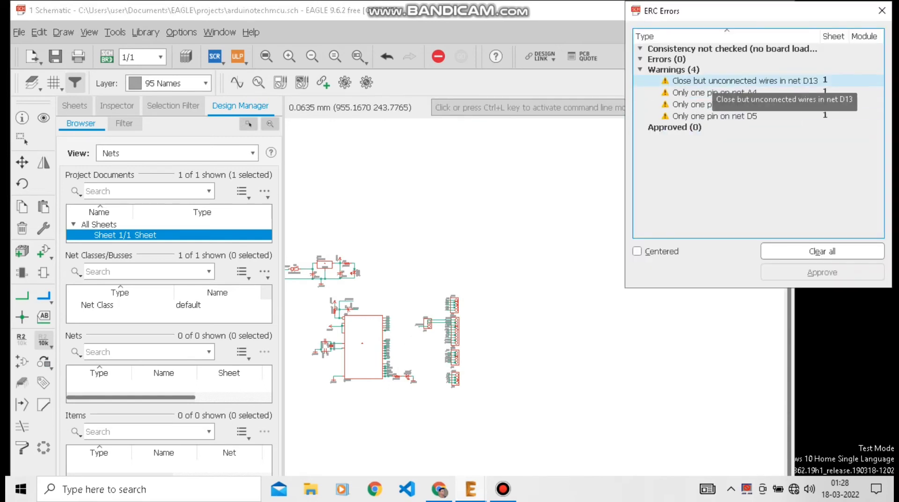
{"action": "left_click", "coordinate": [716, 82]}
{"action": "left_click", "coordinate": [881, 11]}
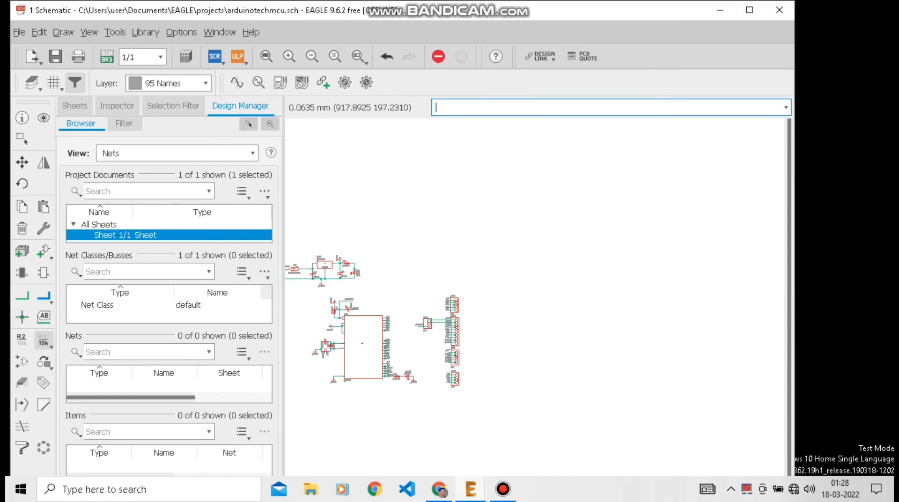
- Inspect the wiring between R3 and LED2, then rerun the ERC and select the single-pin warnings for nets A5 and D5
{"action": "scroll", "coordinate": [360, 336], "scroll_direction": "up", "scroll_amount": 5}
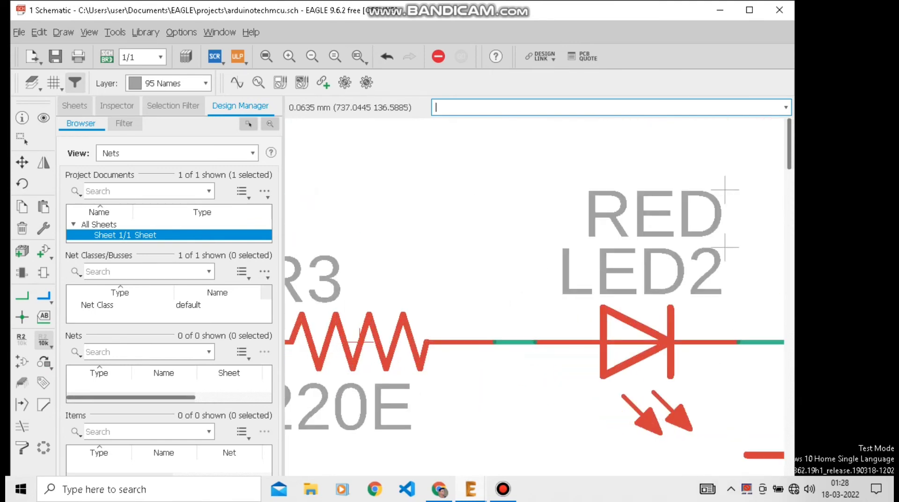
{"action": "type", "text": "d"}
{"action": "key", "text": "BackSpace"}
{"action": "key", "text": "BackSpace"}
{"action": "type", "text": "erc"}
{"action": "key", "text": "Return"}
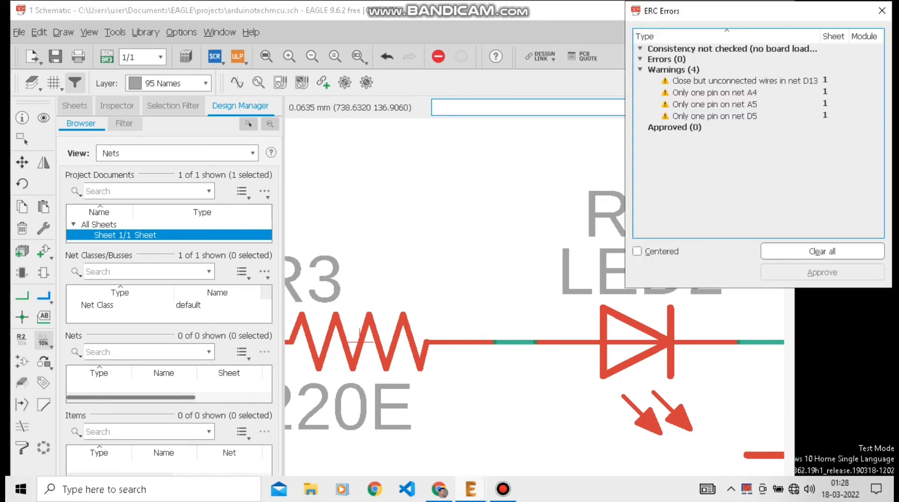
{"action": "left_click", "coordinate": [714, 104]}
{"action": "left_click", "coordinate": [713, 115]}
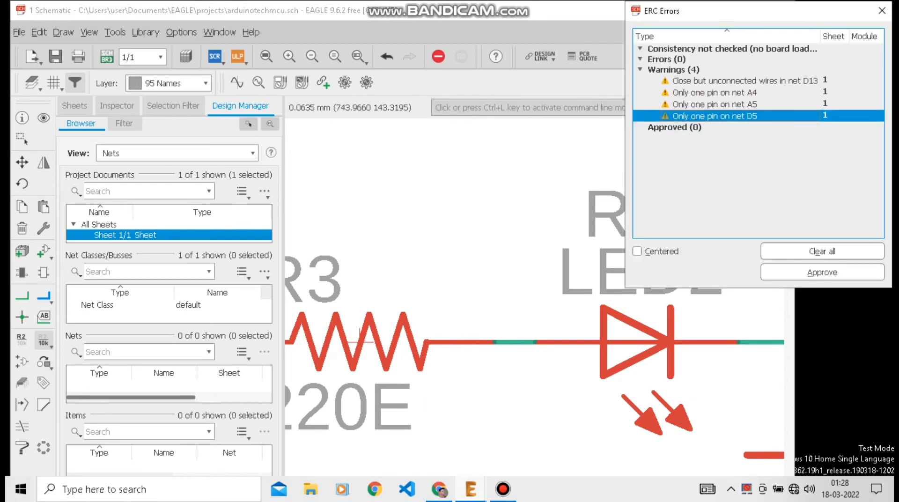
- Locate the unconnected-wires warning on net D13 and delete the junction and wire segment leading to R3
{"action": "left_click", "coordinate": [714, 80]}
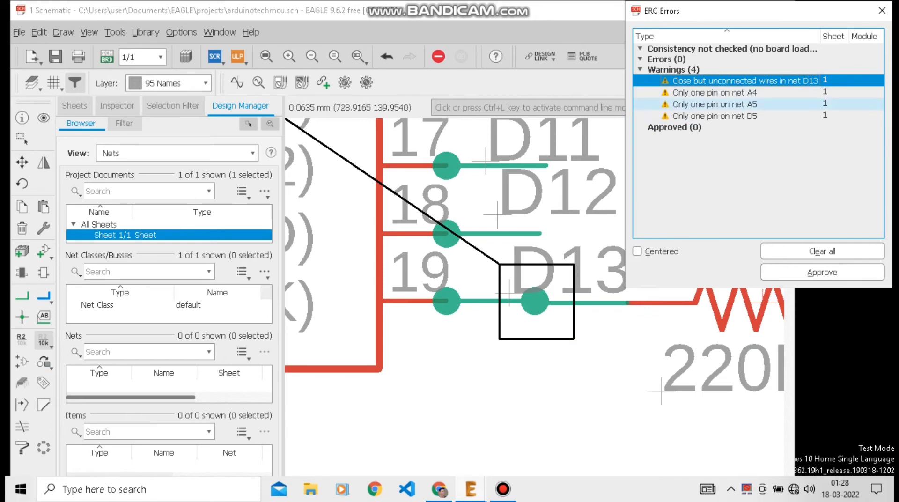
{"action": "left_click", "coordinate": [881, 10]}
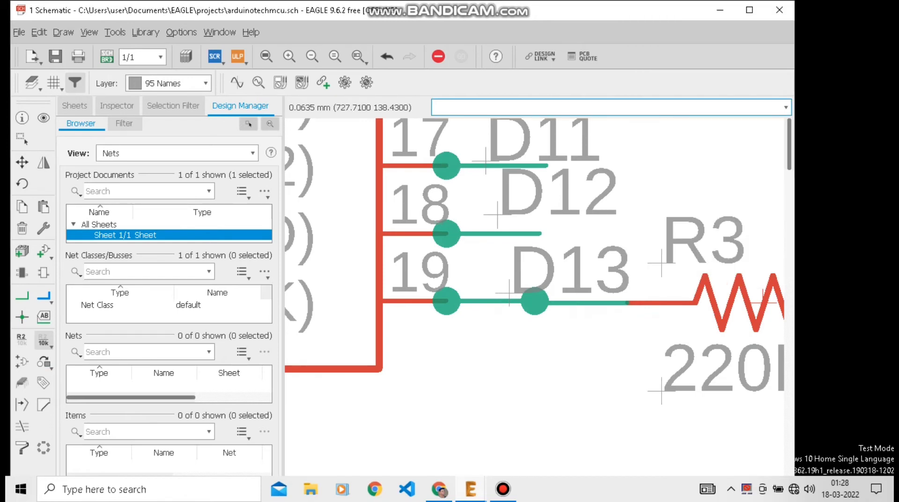
{"action": "scroll", "coordinate": [551, 285], "scroll_direction": "down", "scroll_amount": 3}
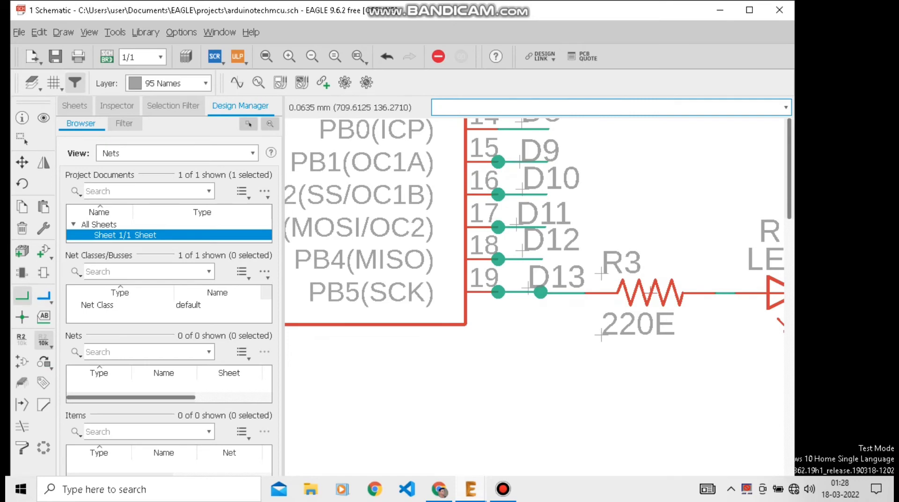
{"action": "scroll", "coordinate": [604, 286], "scroll_direction": "up", "scroll_amount": 4}
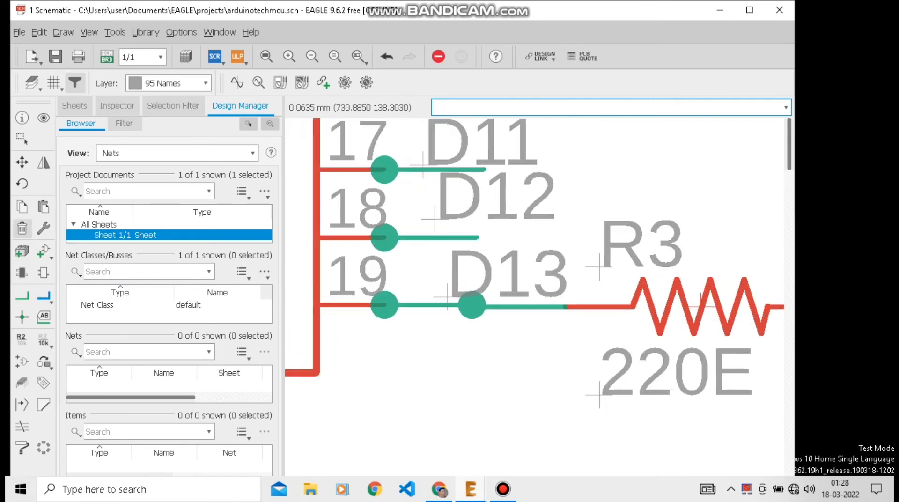
{"action": "scroll", "coordinate": [599, 295], "scroll_direction": "down", "scroll_amount": 1}
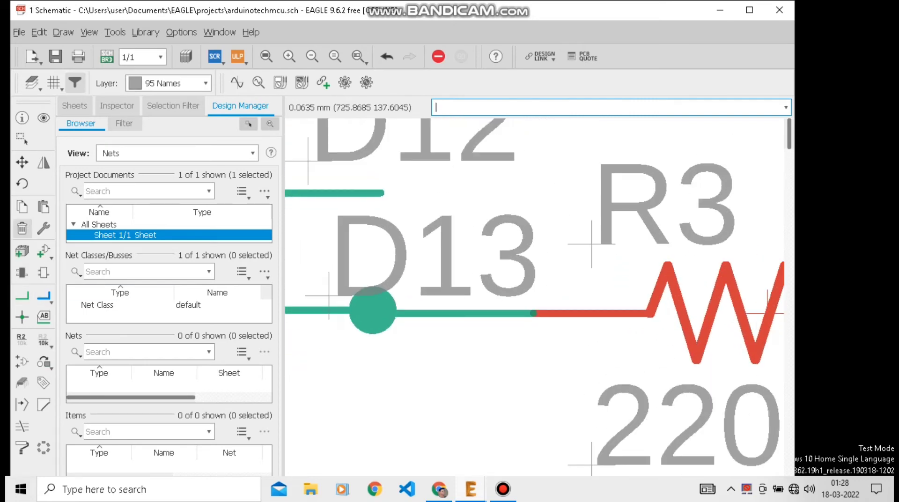
{"action": "left_click", "coordinate": [372, 309]}
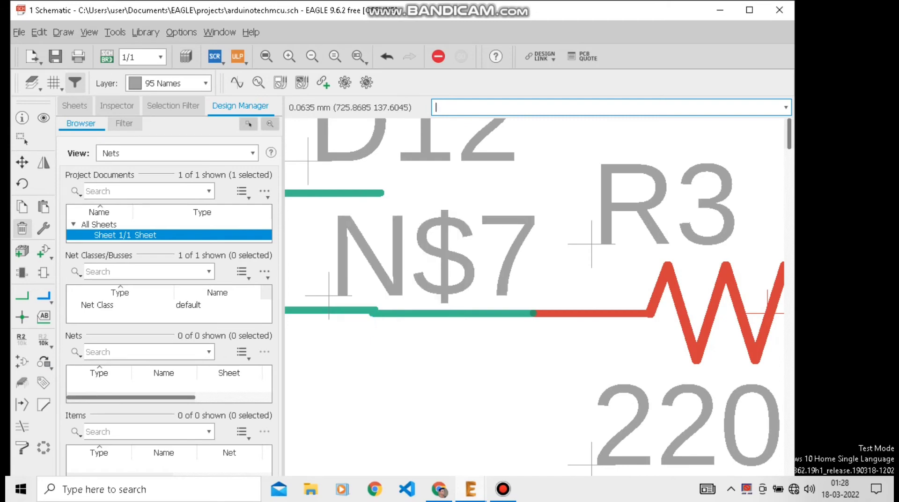
{"action": "left_click", "coordinate": [452, 313]}
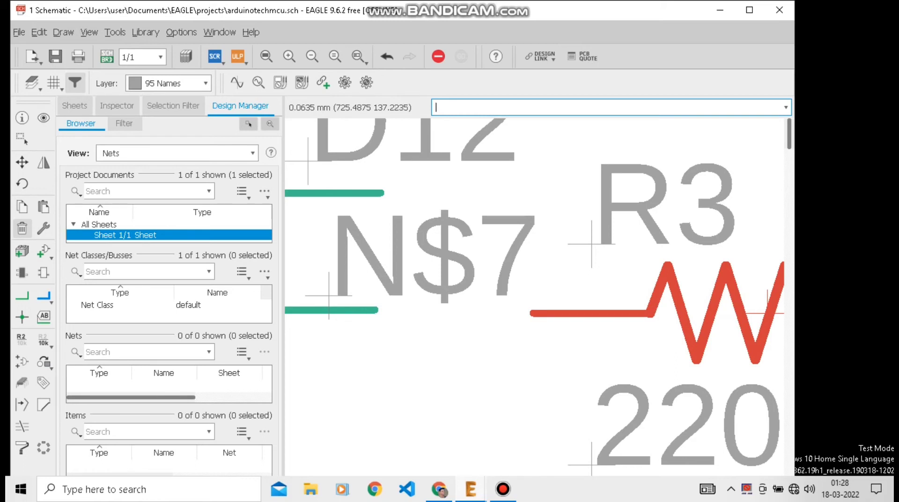
- Draw a new net joining the pin 19 wire to R3 and move R3 into line with it
{"action": "left_click", "coordinate": [22, 295]}
{"action": "scroll", "coordinate": [434, 297], "scroll_direction": "up", "scroll_amount": 3}
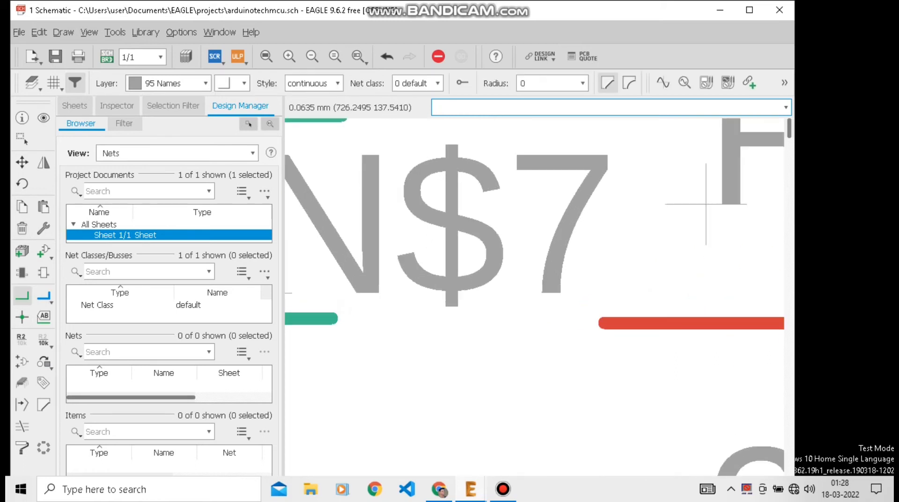
{"action": "left_click", "coordinate": [337, 318]}
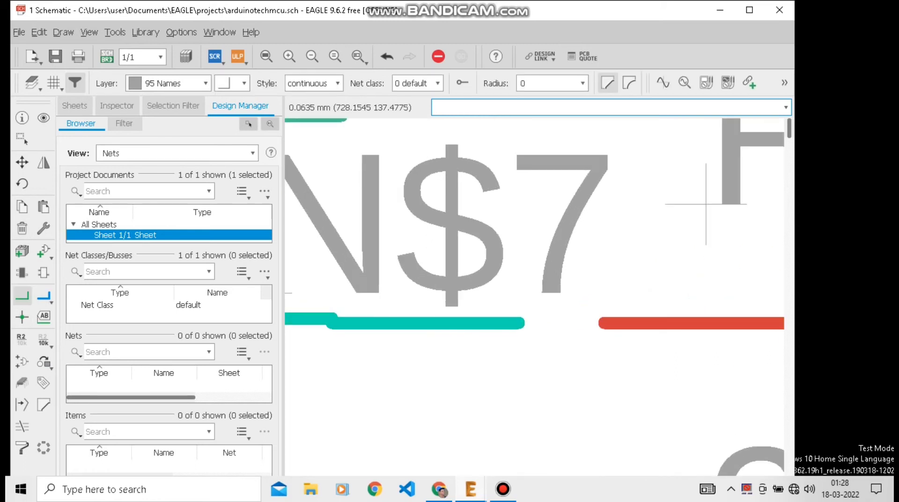
{"action": "left_click", "coordinate": [604, 323]}
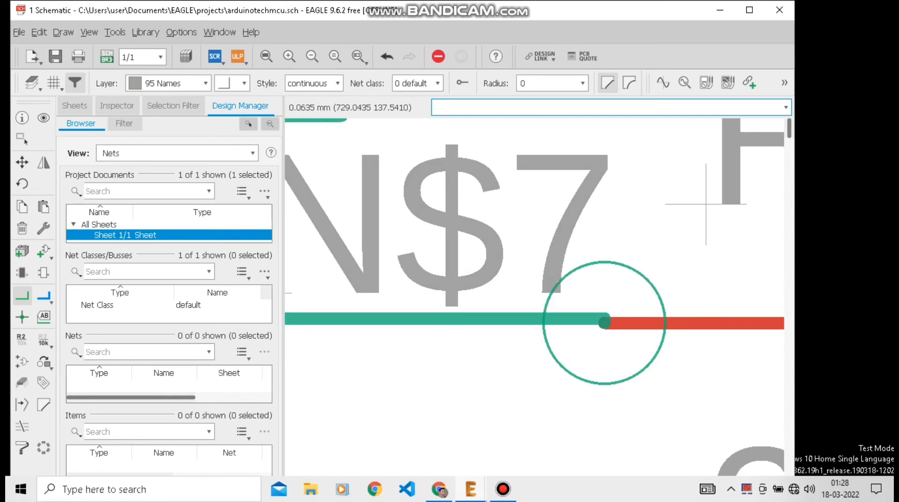
{"action": "scroll", "coordinate": [601, 321], "scroll_direction": "down", "scroll_amount": 5}
{"action": "scroll", "coordinate": [559, 320], "scroll_direction": "down", "scroll_amount": 4}
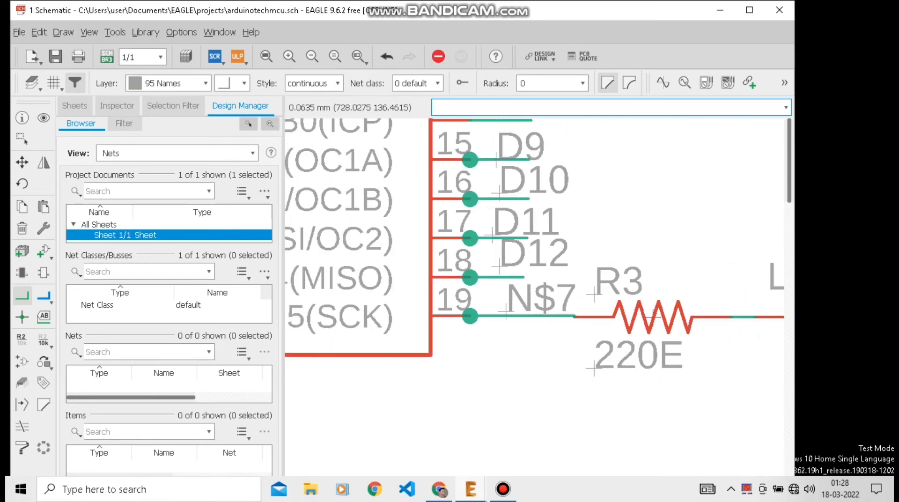
{"action": "left_click", "coordinate": [22, 162]}
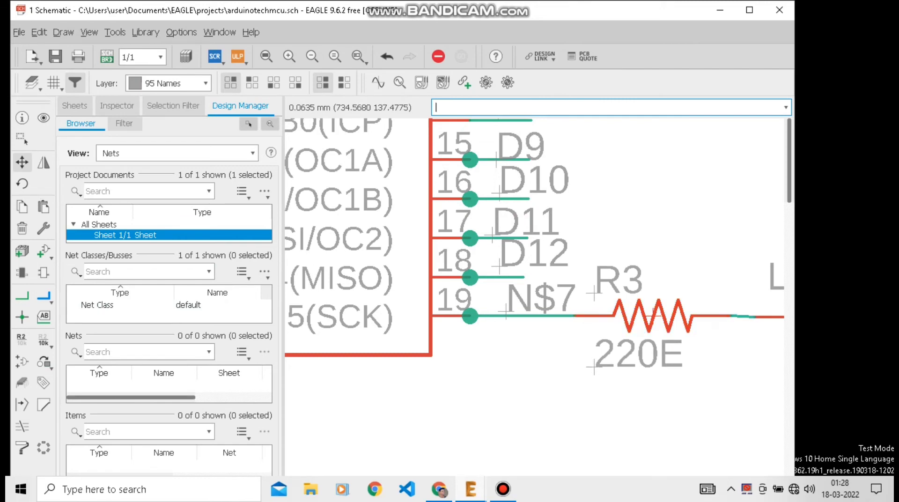
- Rerun the electrical rule check, step through the single-pin warnings from net A4 to D5, and close the error list
{"action": "type", "text": "ERC"}
{"action": "key", "text": "Return"}
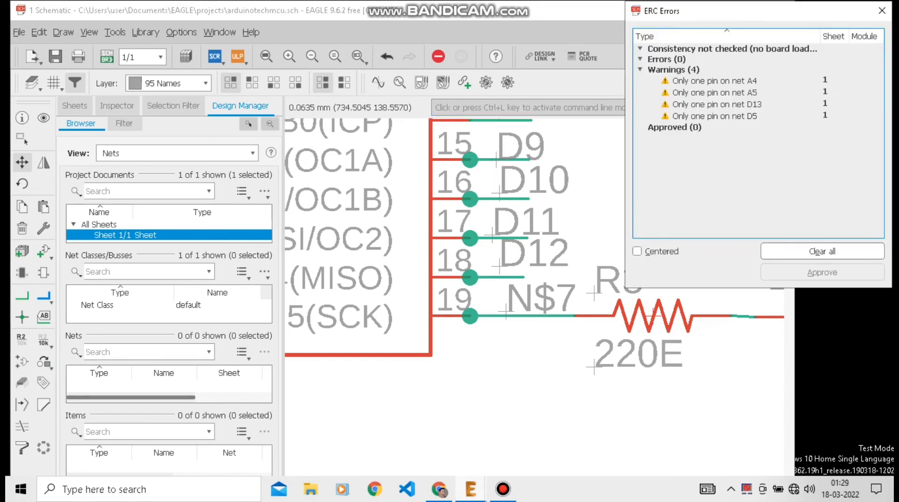
{"action": "left_click", "coordinate": [713, 81]}
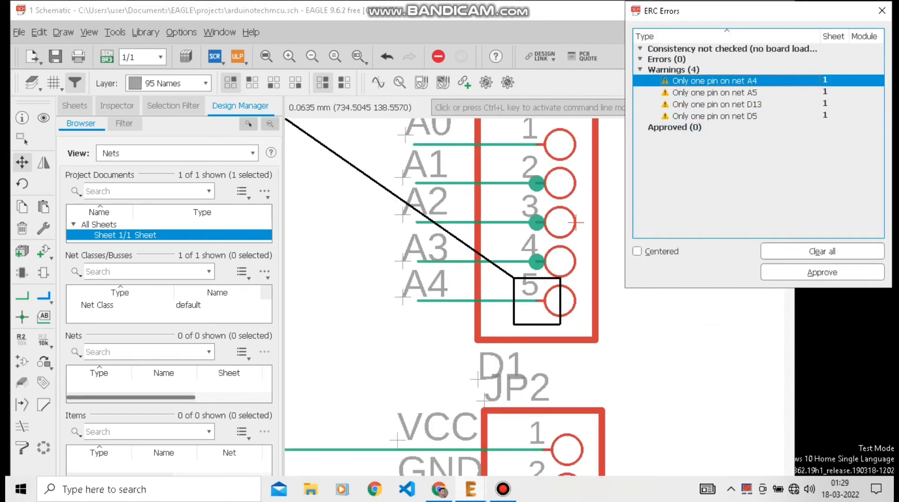
{"action": "key", "text": "Down"}
{"action": "key", "text": "Down"}
{"action": "key", "text": "Down"}
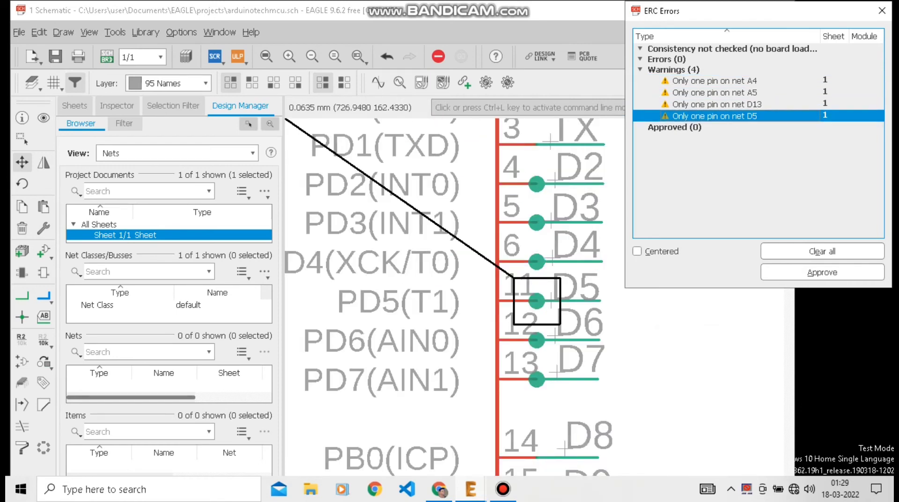
{"action": "left_click", "coordinate": [881, 10]}
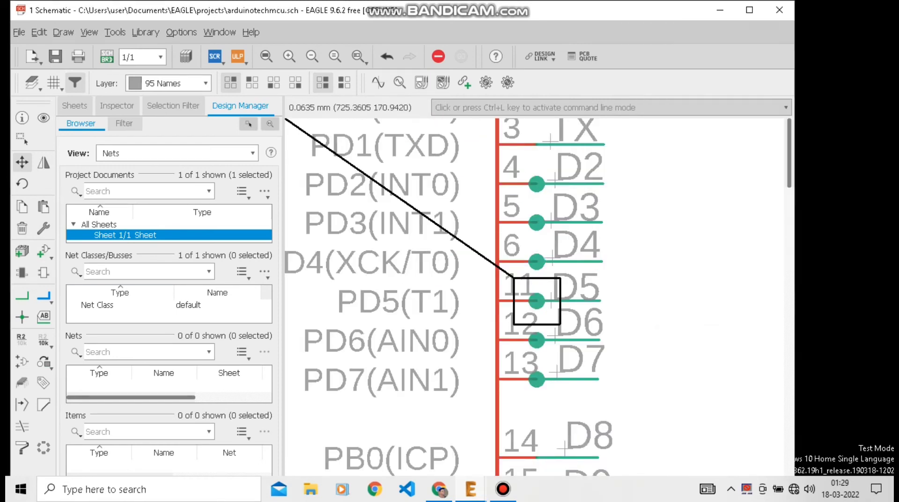
- Delete the D4 net wire together with its junction at pin 6 of the microcontroller
{"action": "scroll", "coordinate": [575, 255], "scroll_direction": "up", "scroll_amount": 4}
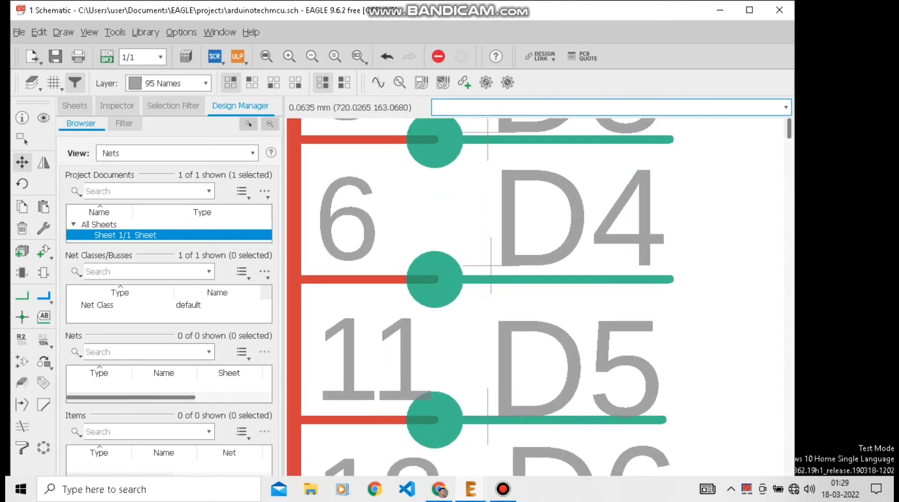
{"action": "left_click", "coordinate": [22, 229]}
{"action": "left_click", "coordinate": [501, 261]}
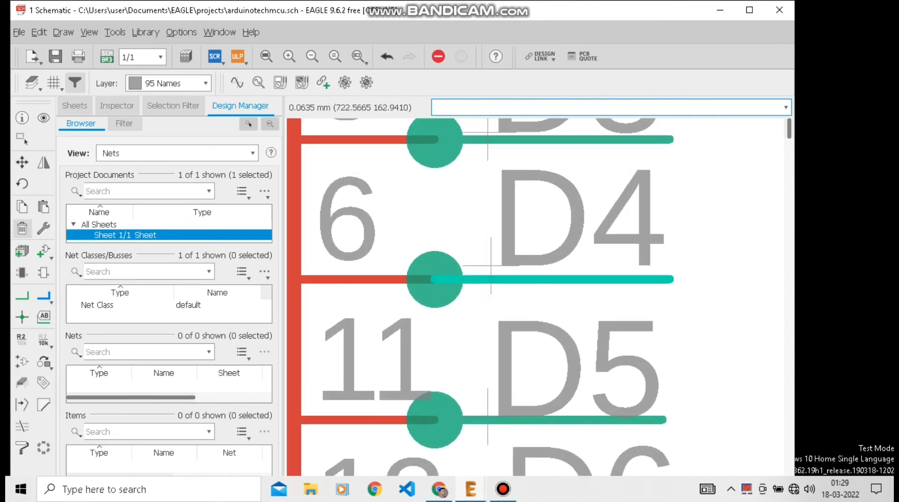
{"action": "left_click", "coordinate": [498, 258]}
{"action": "left_click", "coordinate": [490, 259]}
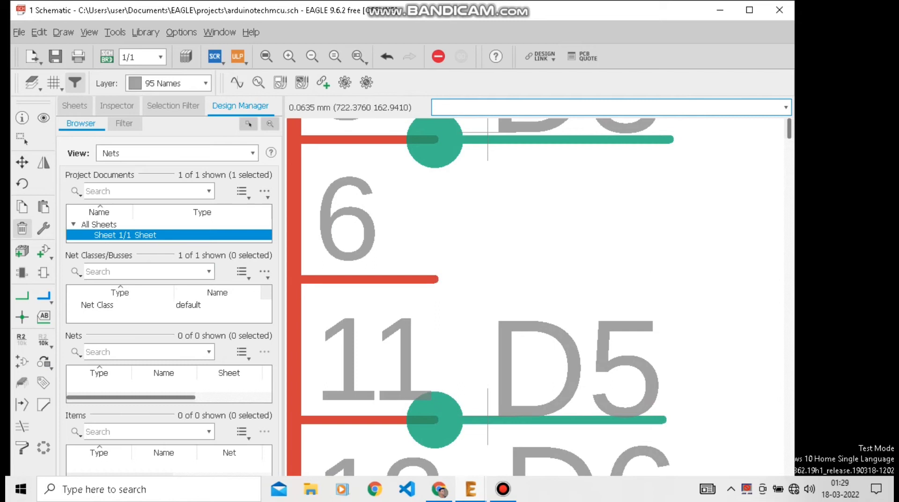
- Draw a new net from microcontroller pin 6, name it D4 and place its label above the wire
{"action": "left_click", "coordinate": [22, 296]}
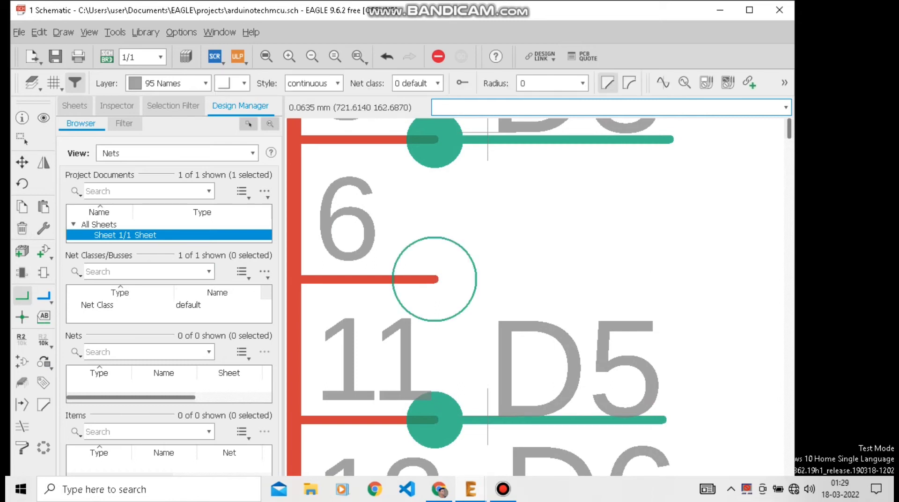
{"action": "left_click", "coordinate": [434, 280]}
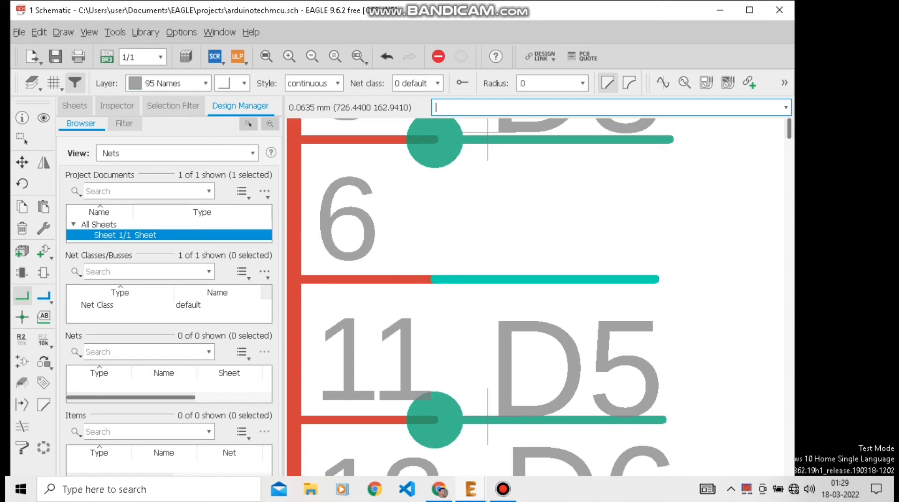
{"action": "right_click", "coordinate": [601, 279]}
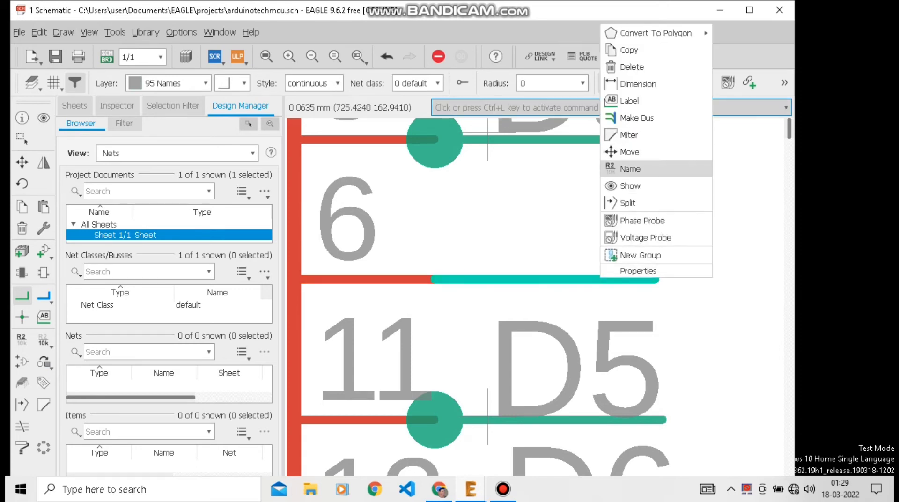
{"action": "left_click", "coordinate": [630, 169]}
{"action": "type", "text": "D4"}
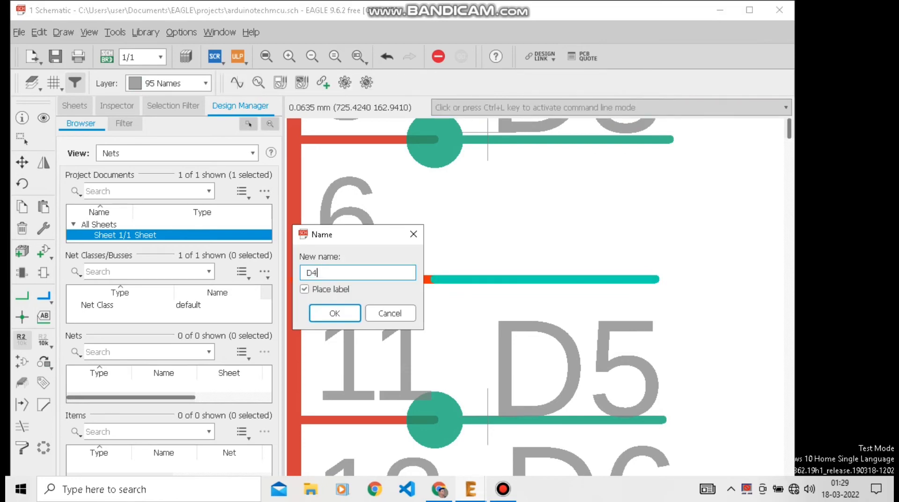
{"action": "key", "text": "Return"}
{"action": "key", "text": "Return"}
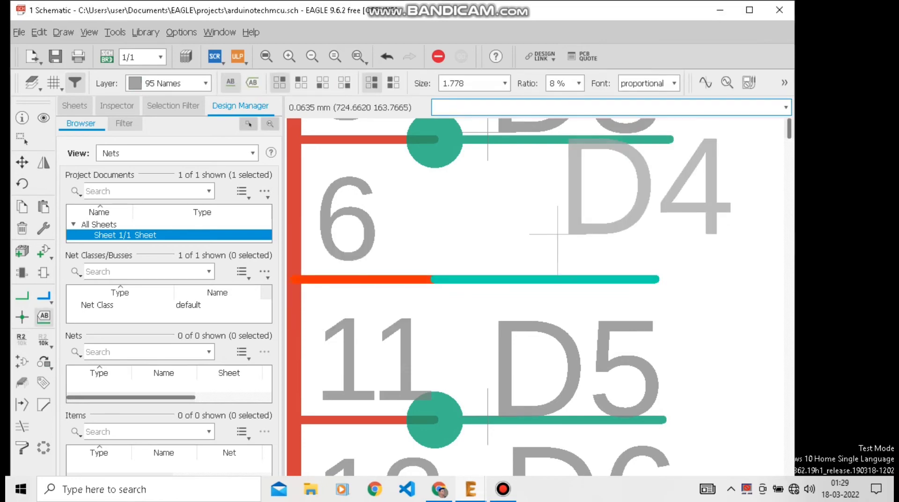
{"action": "left_click", "coordinate": [449, 268]}
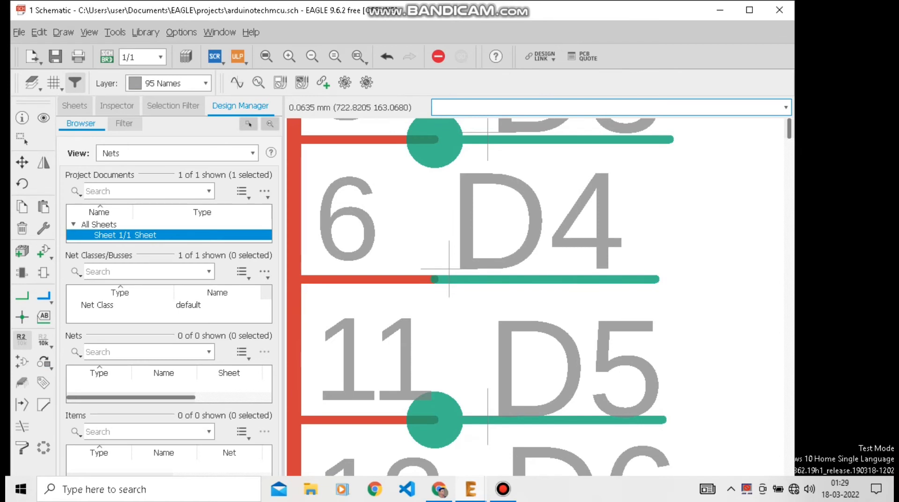
- Run the ERC again and inspect one of the listed net warnings
{"action": "type", "text": "R"}
{"action": "key", "text": "BackSpace"}
{"action": "type", "text": "=ER"}
{"action": "key", "text": "Return"}
{"action": "left_click", "coordinate": [714, 116]}
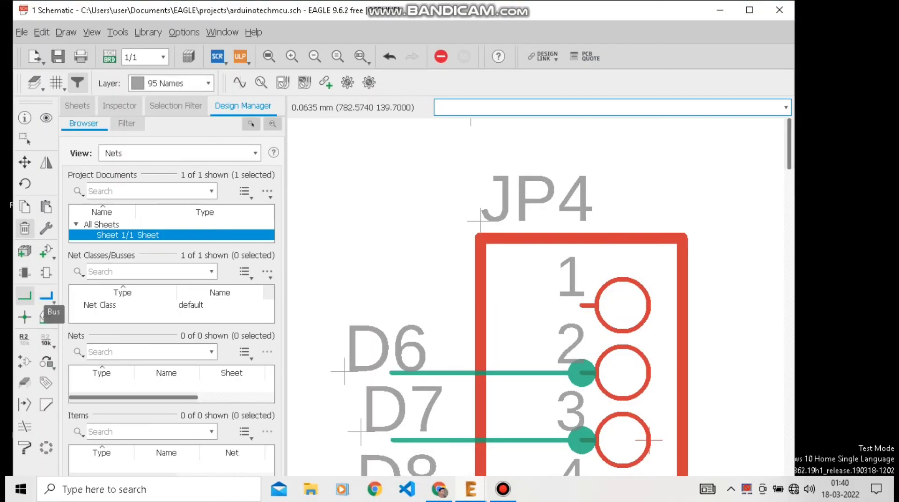
- Draw a net from pin 1 of header JP4, name it D5, connect it to the existing D5 net and place its label
{"action": "left_click", "coordinate": [24, 294]}
{"action": "left_click", "coordinate": [581, 305]}
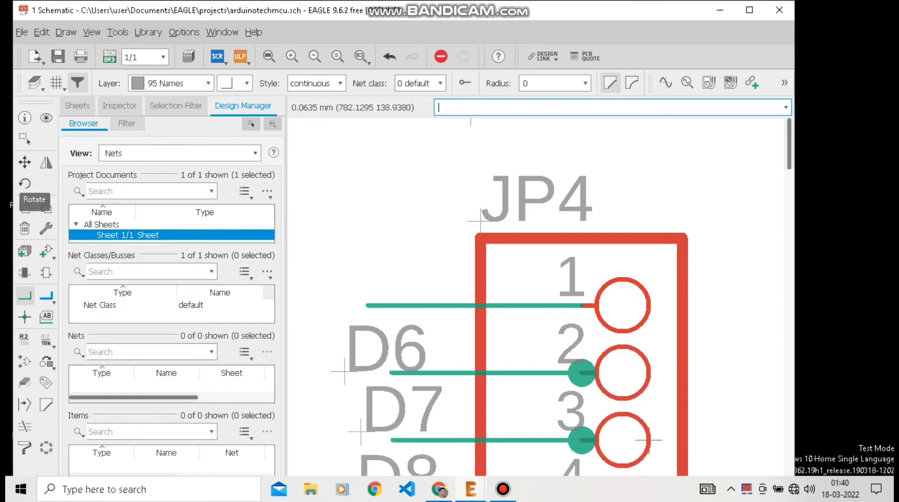
{"action": "right_click", "coordinate": [386, 305]}
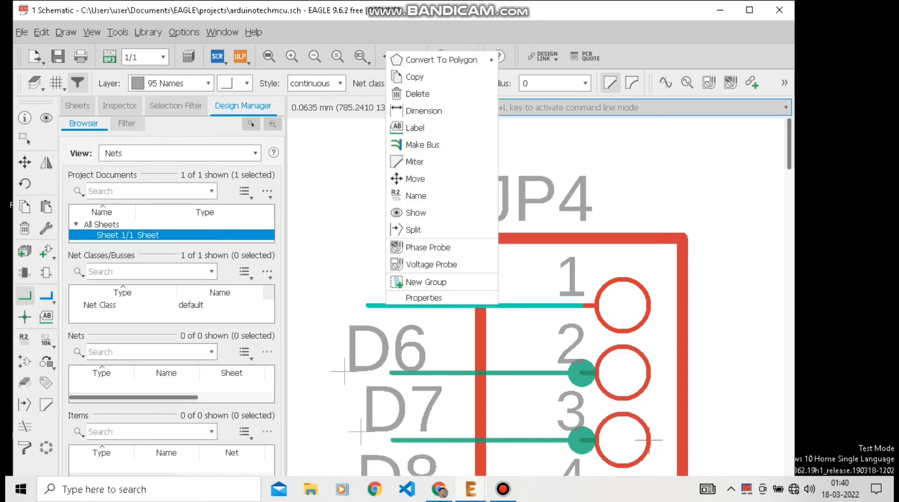
{"action": "left_click", "coordinate": [416, 196]}
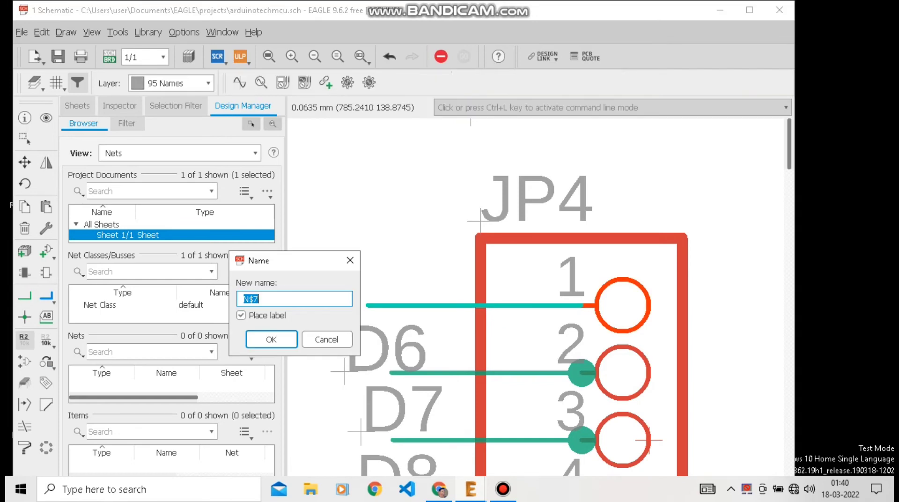
{"action": "type", "text": "D5"}
{"action": "key", "text": "Return"}
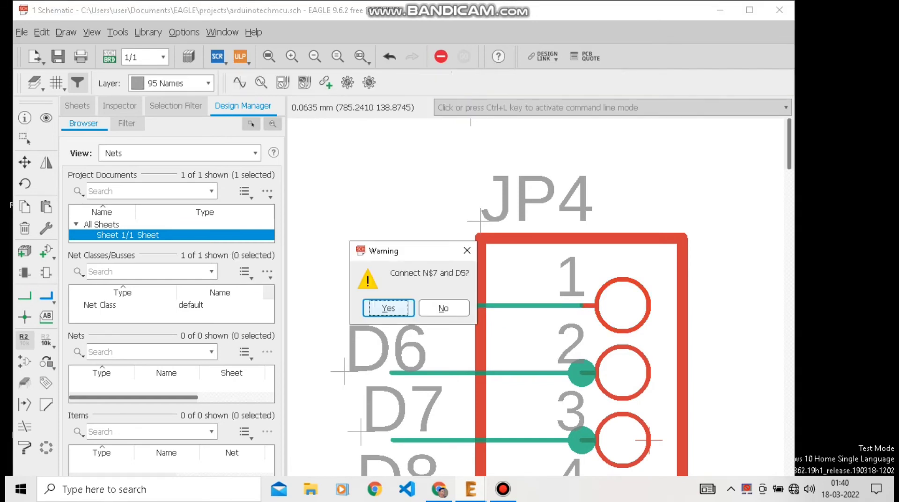
{"action": "key", "text": "Return"}
{"action": "key", "text": "Escape"}
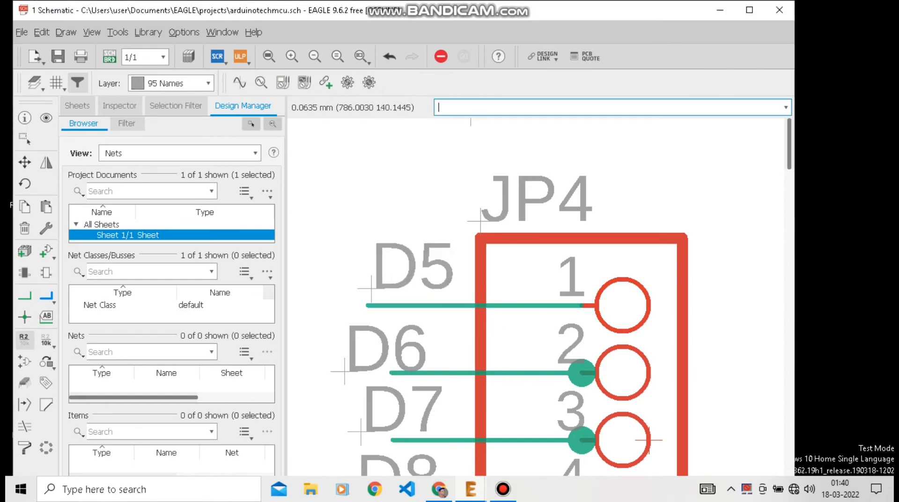
- Recheck the design with the ERC and look over the whole schematic
{"action": "type", "text": "ER"}
{"action": "key", "text": "Return"}
{"action": "type", "text": "ER"}
{"action": "key", "text": "BackSpace"}
{"action": "scroll", "coordinate": [525, 332], "scroll_direction": "down", "scroll_amount": 10}
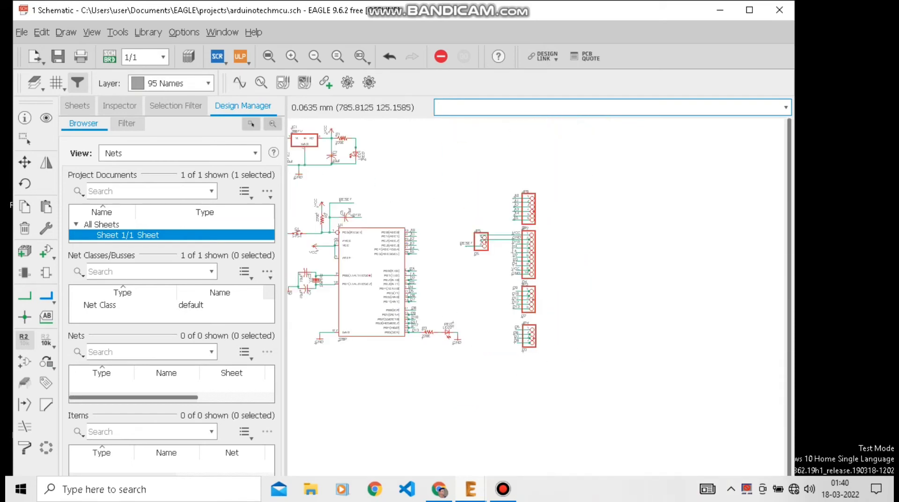
{"action": "scroll", "coordinate": [504, 298], "scroll_direction": "up", "scroll_amount": 5}
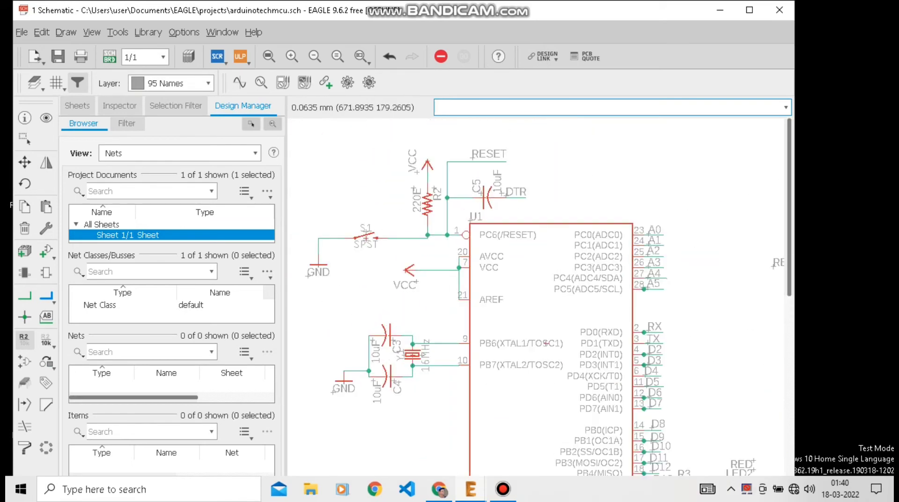
{"action": "scroll", "coordinate": [547, 343], "scroll_direction": "down", "scroll_amount": 5}
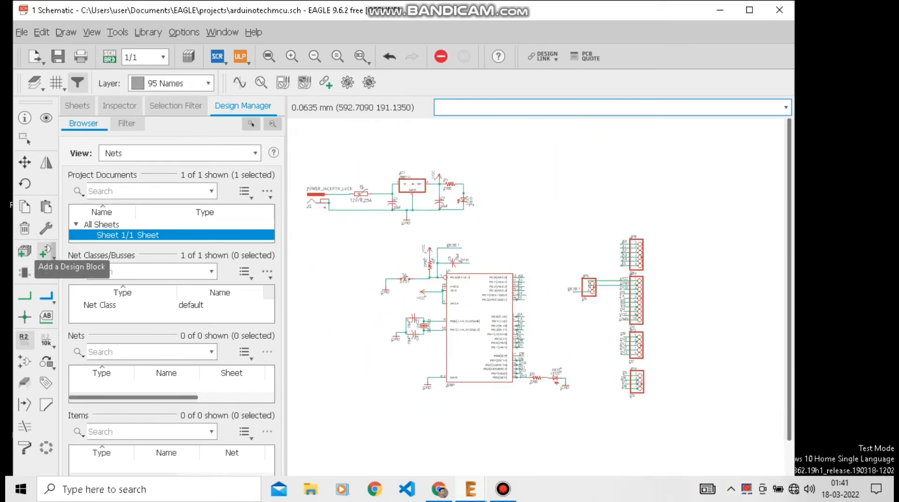
- Search the part library for "frame"
{"action": "left_click", "coordinate": [24, 252]}
{"action": "type", "text": "frame"}
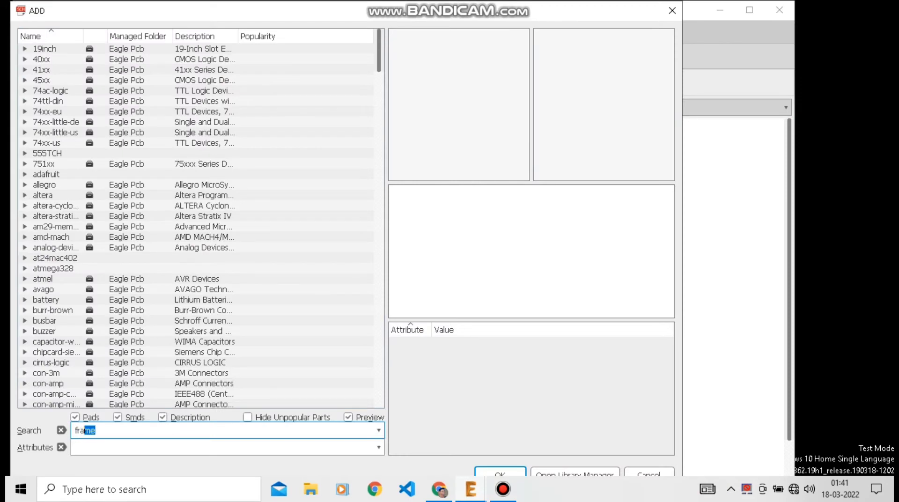
{"action": "key", "text": "Return"}
- Preview the letter-size, DIN A3 and A4 frames in the search results to compare their layouts and title blocks
{"action": "left_click", "coordinate": [95, 195]}
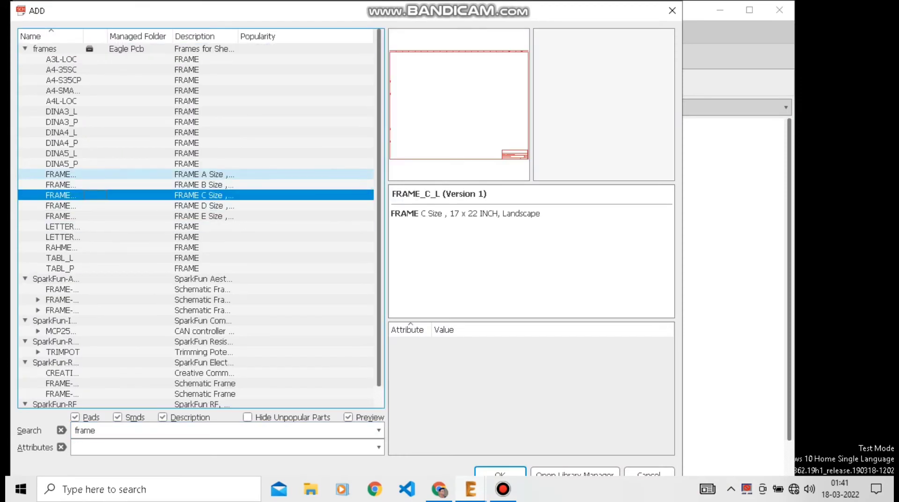
{"action": "left_click", "coordinate": [95, 174]}
{"action": "left_click", "coordinate": [96, 164]}
{"action": "key", "text": "Up"}
{"action": "key", "text": "Up"}
{"action": "key", "text": "Up"}
{"action": "key", "text": "Up"}
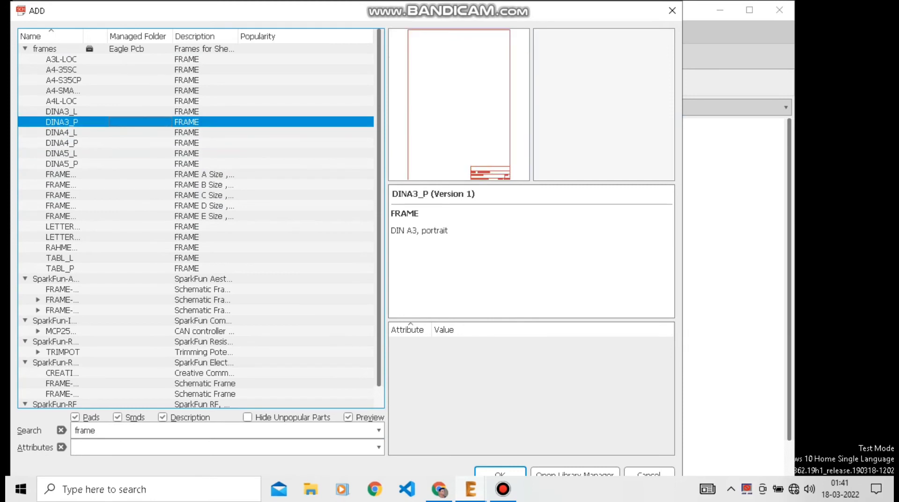
{"action": "key", "text": "Up"}
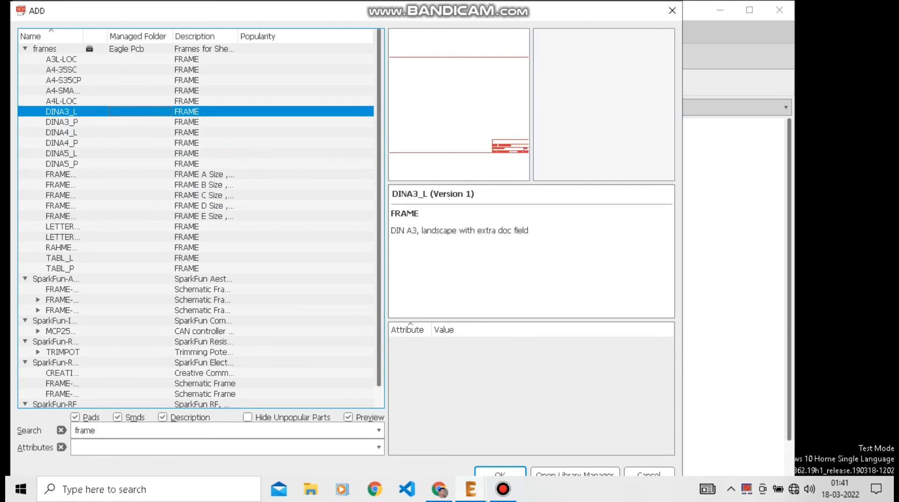
{"action": "key", "text": "Up"}
{"action": "key", "text": "Down"}
{"action": "key", "text": "Up"}
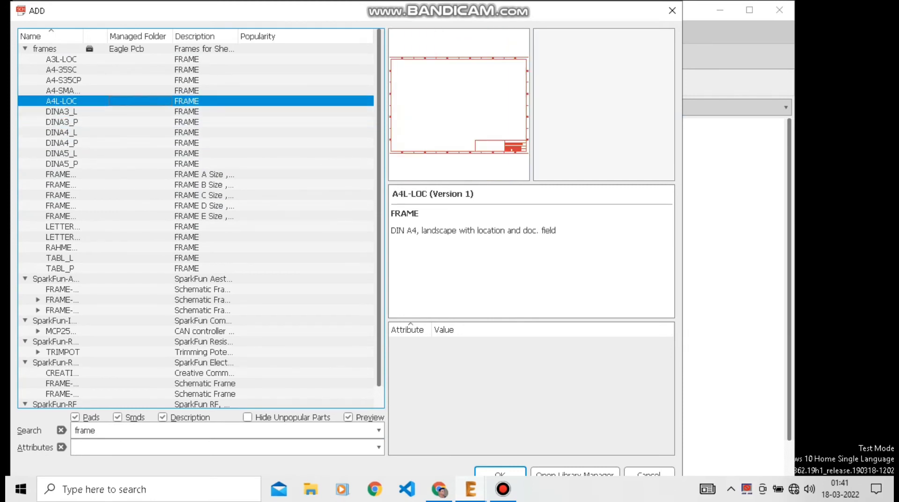
{"action": "key", "text": "Up"}
{"action": "key", "text": "Up"}
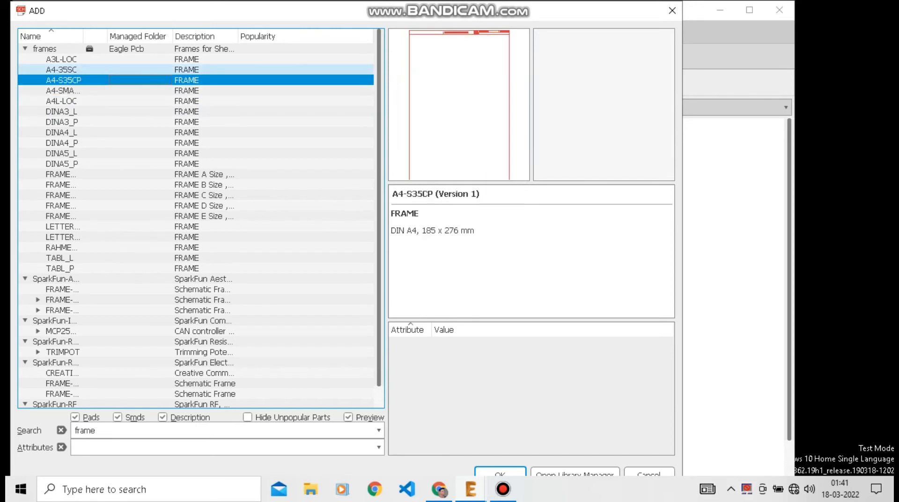
{"action": "key", "text": "Up"}
{"action": "key", "text": "Down"}
{"action": "key", "text": "Down"}
{"action": "key", "text": "Down"}
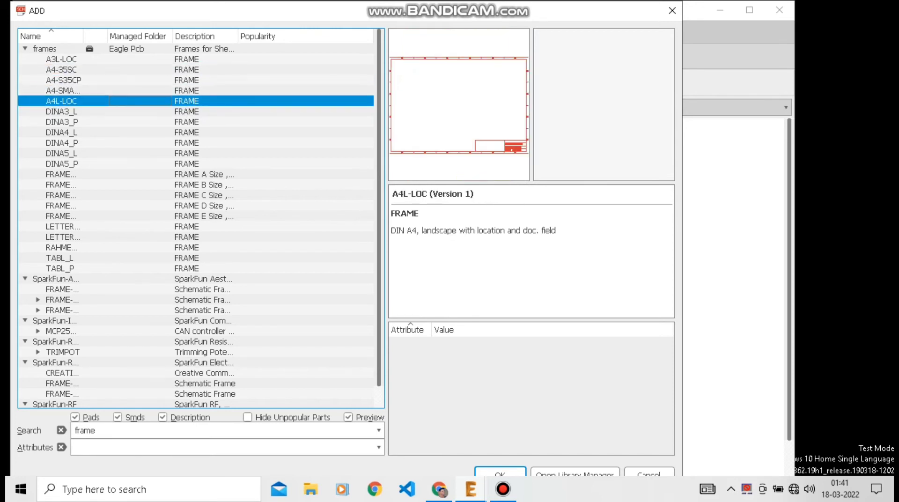
{"action": "key", "text": "Down"}
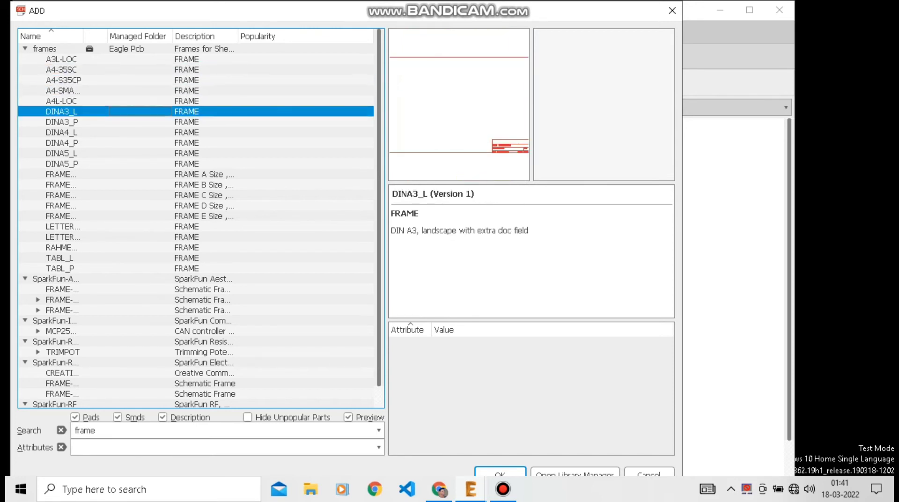
- Add the A4L-LOC landscape frame and place it so that it encloses the whole schematic
{"action": "key", "text": "Up"}
{"action": "key", "text": "Return"}
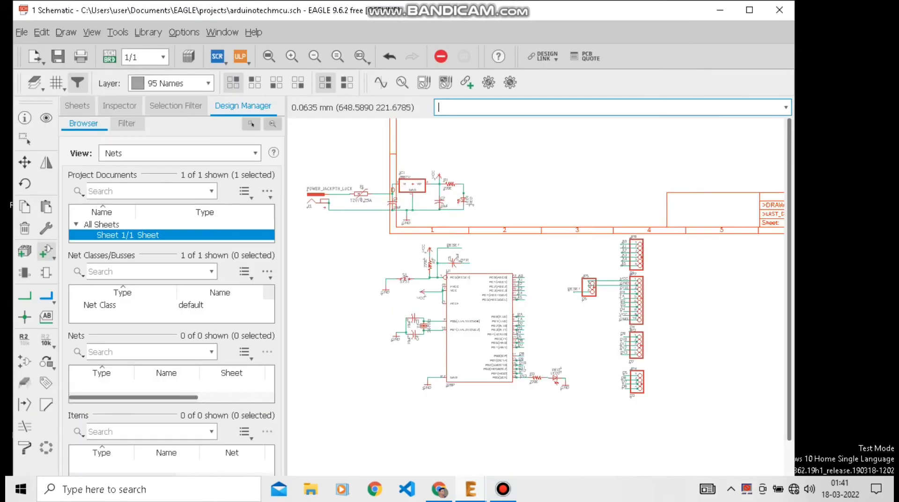
{"action": "scroll", "coordinate": [351, 363], "scroll_direction": "up", "scroll_amount": 2}
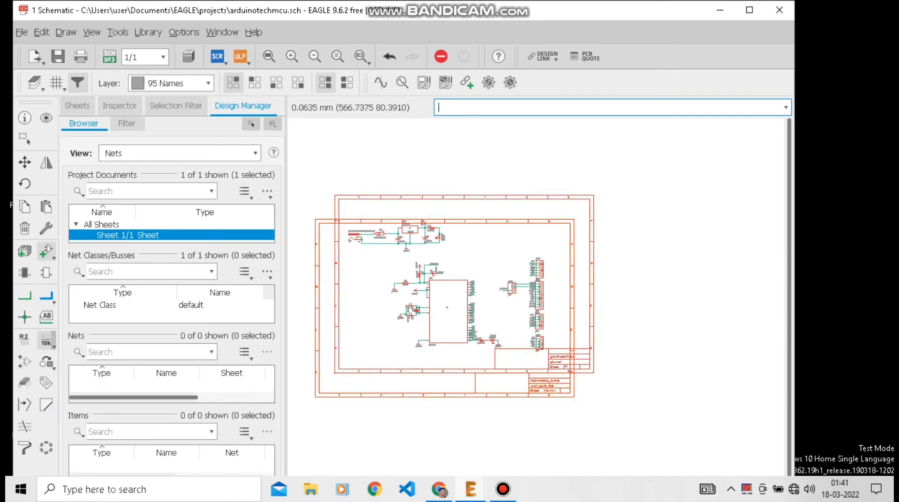
{"action": "left_click", "coordinate": [25, 162]}
{"action": "scroll", "coordinate": [337, 284], "scroll_direction": "up", "scroll_amount": 2}
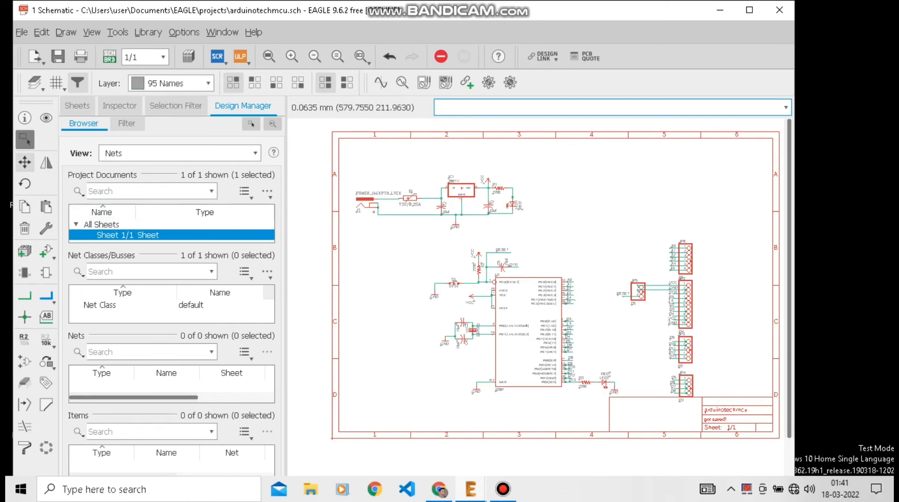
- Group the microcontroller circuit with its attached components and move it down and to the left inside the frame
{"action": "left_click", "coordinate": [23, 139]}
{"action": "left_click_drag", "start_coordinate": [424, 239], "coordinate": [621, 408]}
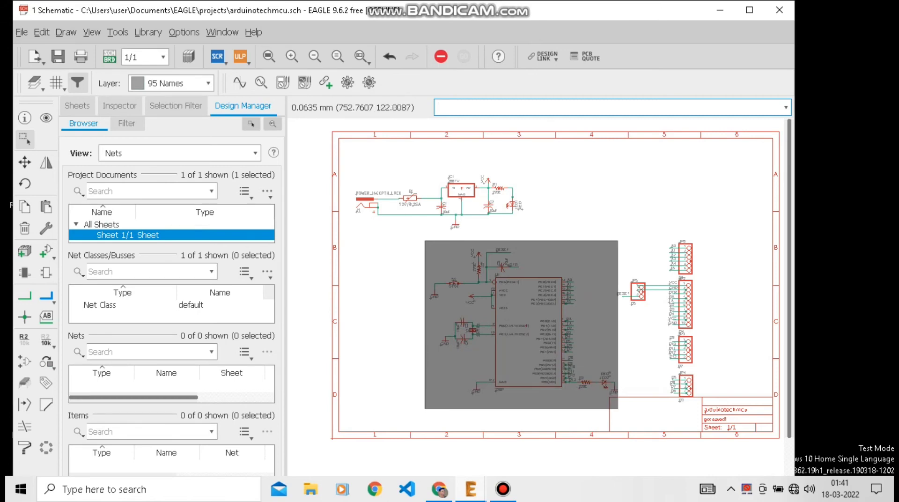
{"action": "scroll", "coordinate": [621, 407], "scroll_direction": "up", "scroll_amount": 1}
{"action": "left_click_drag", "start_coordinate": [620, 401], "coordinate": [615, 398]}
{"action": "left_click", "coordinate": [24, 162]}
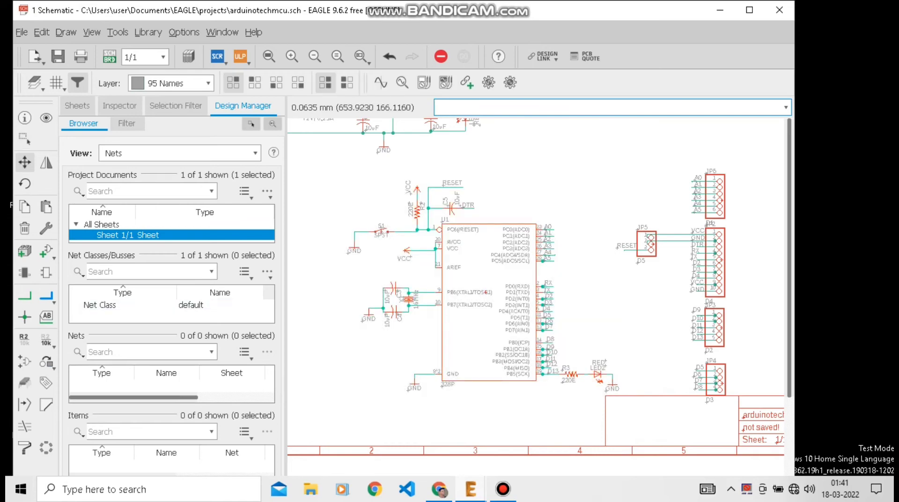
{"action": "right_click", "coordinate": [394, 273]}
{"action": "left_click", "coordinate": [423, 279]}
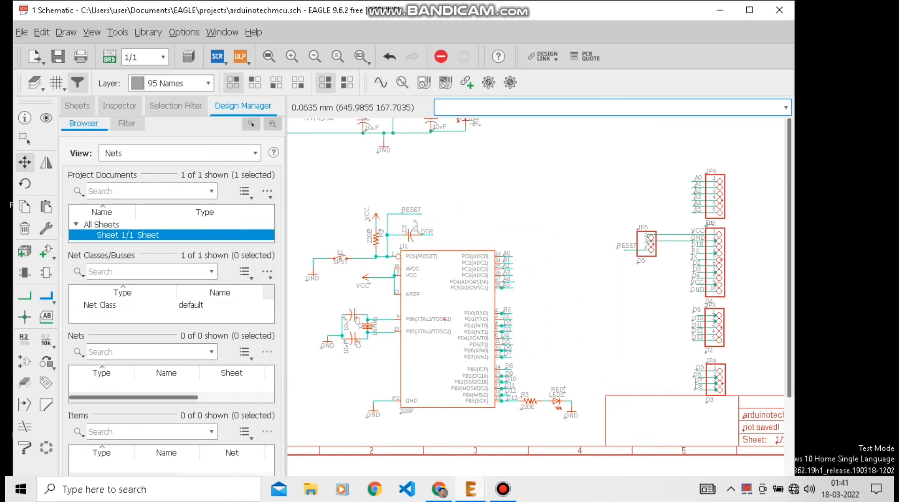
{"action": "scroll", "coordinate": [328, 287], "scroll_direction": "down", "scroll_amount": 2}
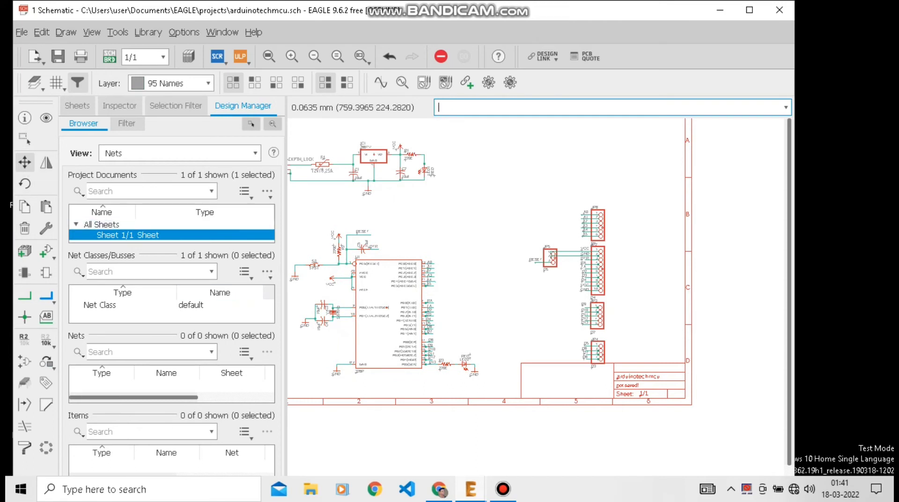
- Group the pin header connectors with their nets and move them to the upper-right area inside the frame
{"action": "left_click", "coordinate": [22, 139]}
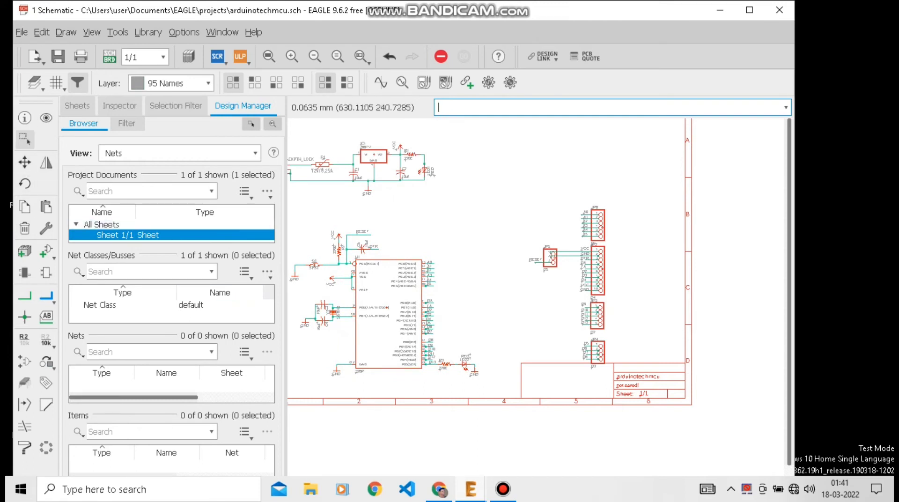
{"action": "left_click_drag", "start_coordinate": [536, 176], "coordinate": [627, 371]}
{"action": "left_click_drag", "start_coordinate": [517, 182], "coordinate": [629, 377]}
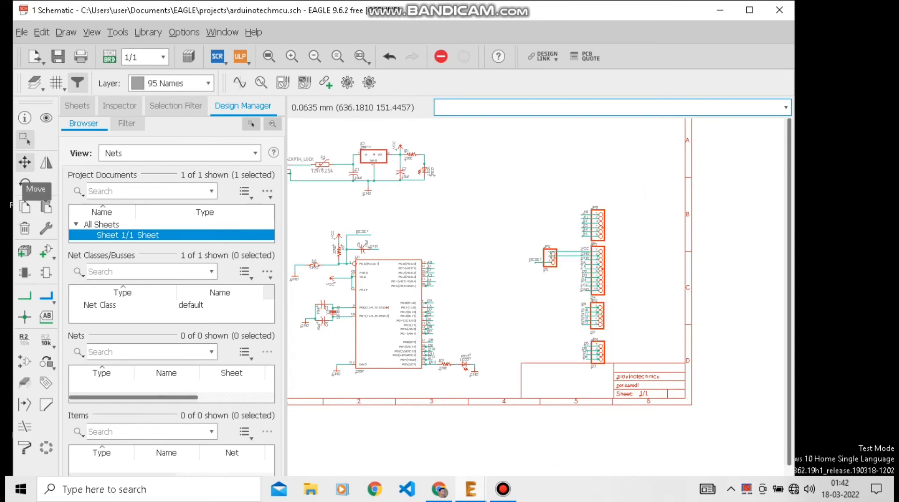
{"action": "left_click", "coordinate": [24, 162]}
{"action": "right_click", "coordinate": [577, 224]}
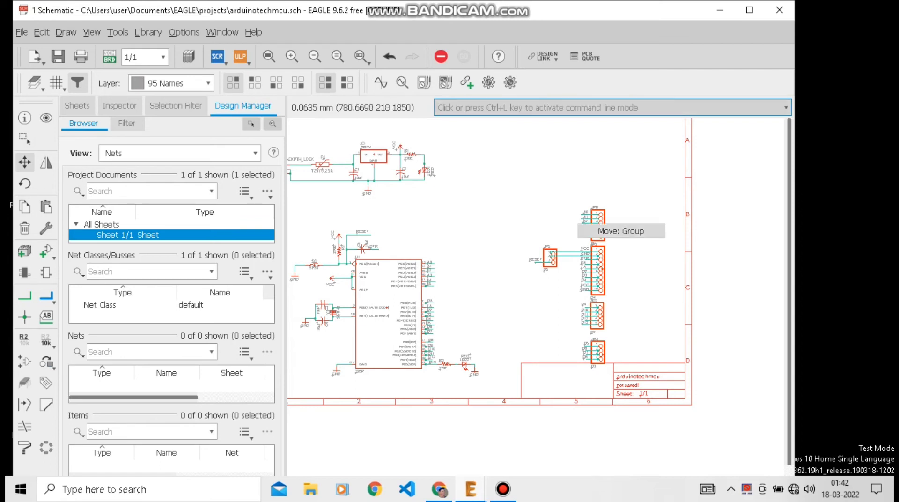
{"action": "left_click", "coordinate": [602, 230]}
{"action": "scroll", "coordinate": [609, 149], "scroll_direction": "down", "scroll_amount": 2}
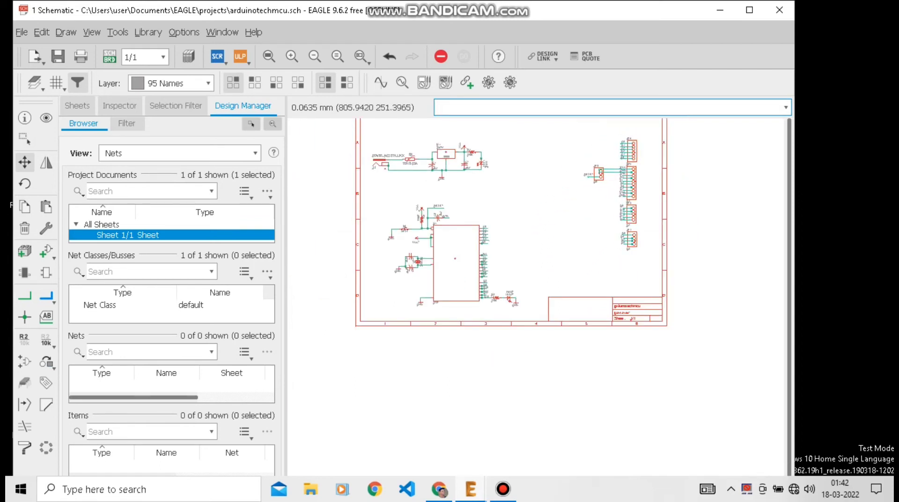
{"action": "scroll", "coordinate": [468, 236], "scroll_direction": "down", "scroll_amount": 2}
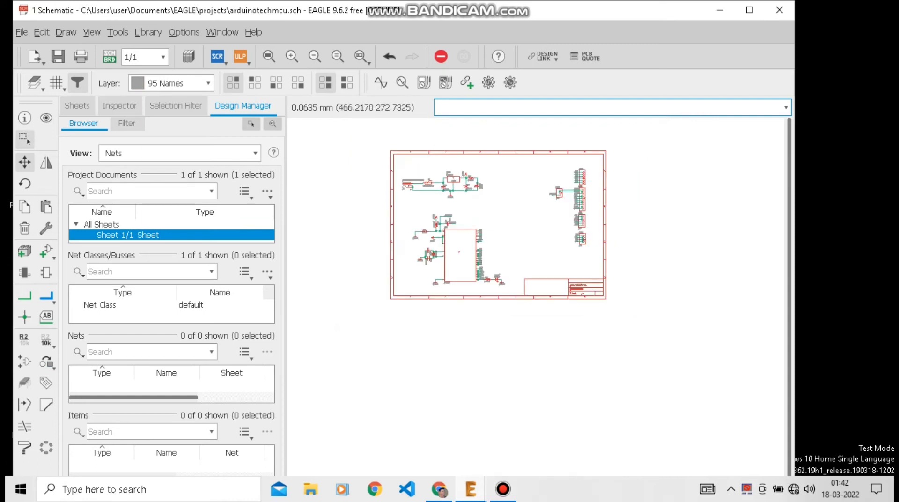
- Group the power supply circuit and shift it slightly to the right inside the frame
{"action": "left_click", "coordinate": [24, 138]}
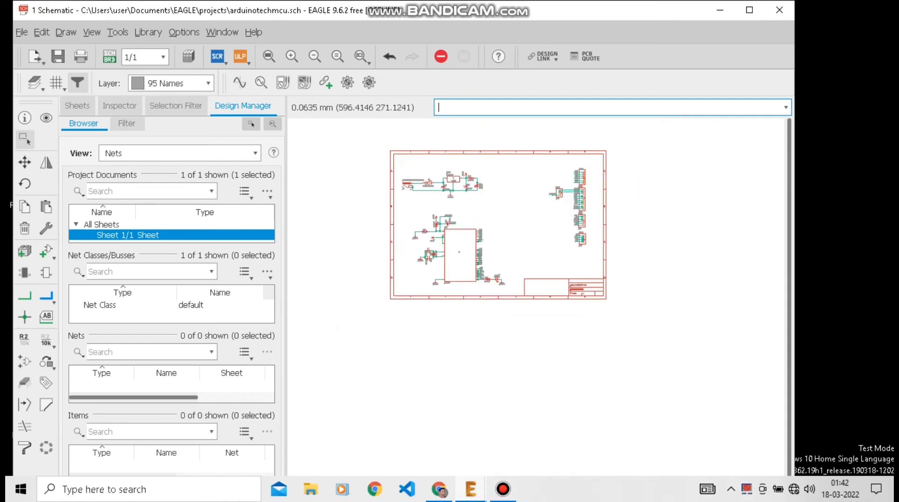
{"action": "left_click_drag", "start_coordinate": [396, 160], "coordinate": [509, 200]}
{"action": "left_click", "coordinate": [25, 162]}
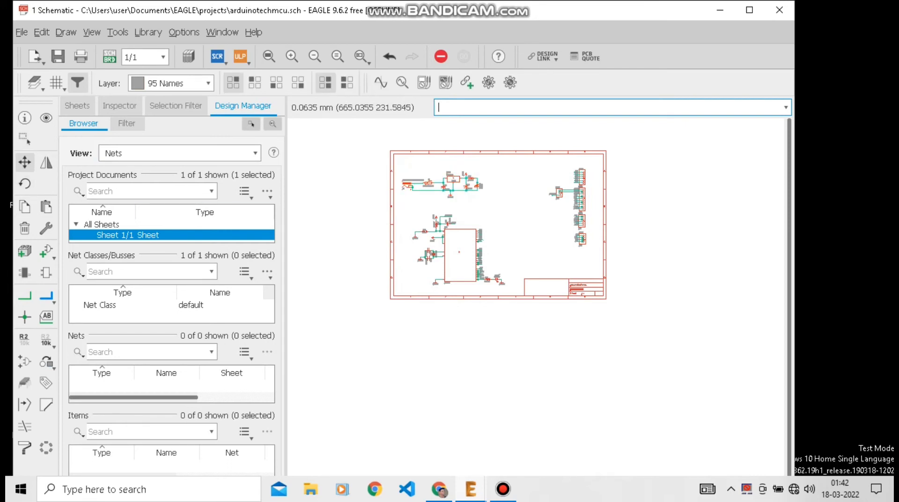
{"action": "right_click", "coordinate": [455, 192]}
{"action": "right_click", "coordinate": [419, 192]}
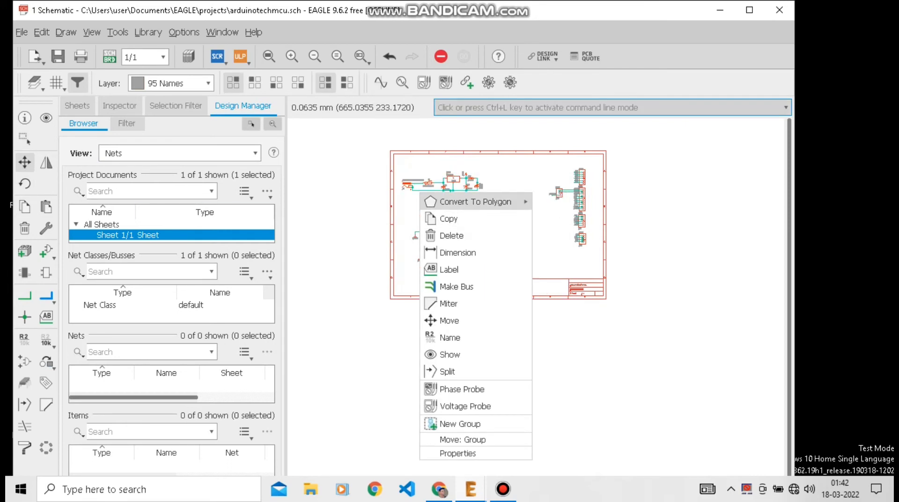
{"action": "key", "text": "Escape"}
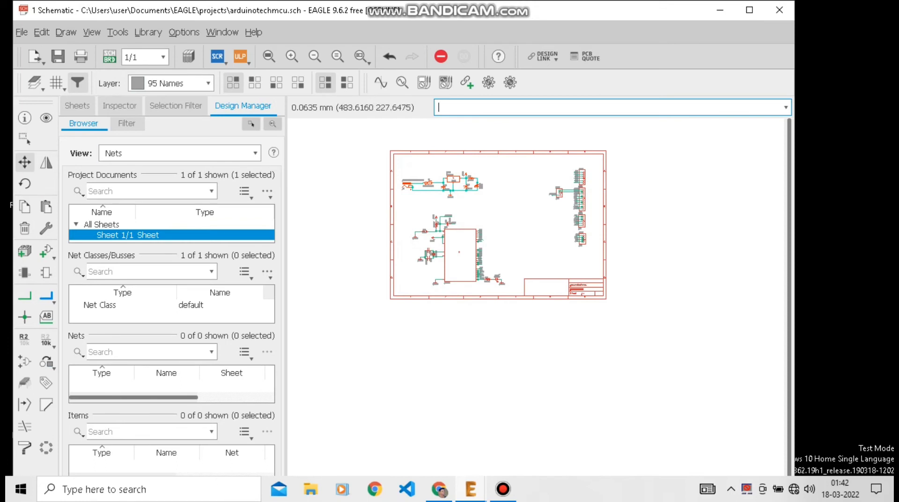
{"action": "right_click", "coordinate": [481, 167]}
{"action": "left_click", "coordinate": [497, 175]}
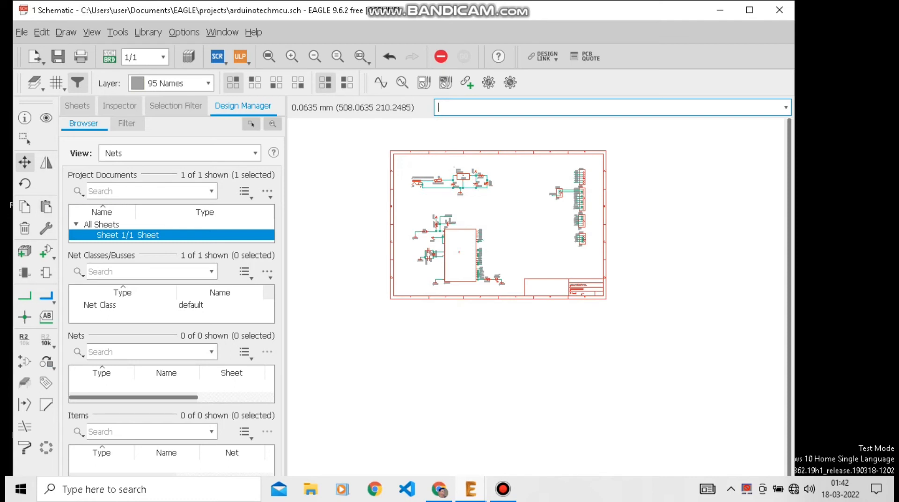
{"action": "left_click", "coordinate": [46, 316]}
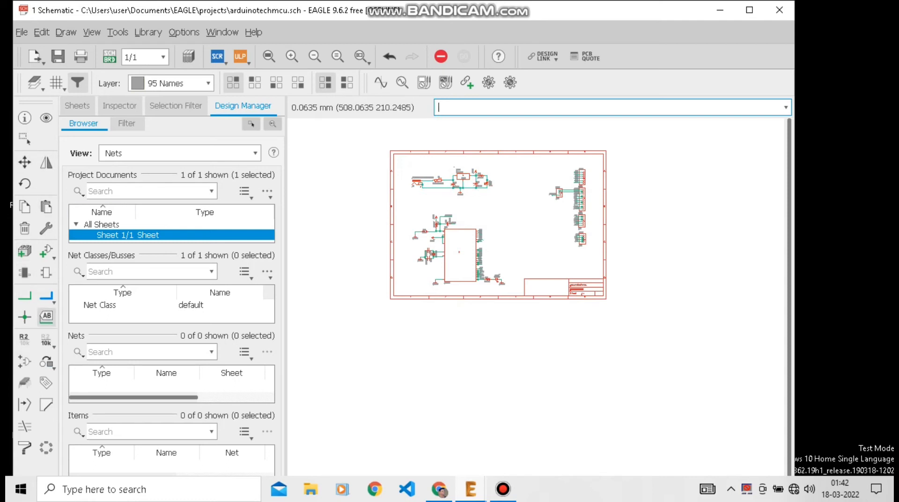
{"action": "left_click", "coordinate": [171, 83]}
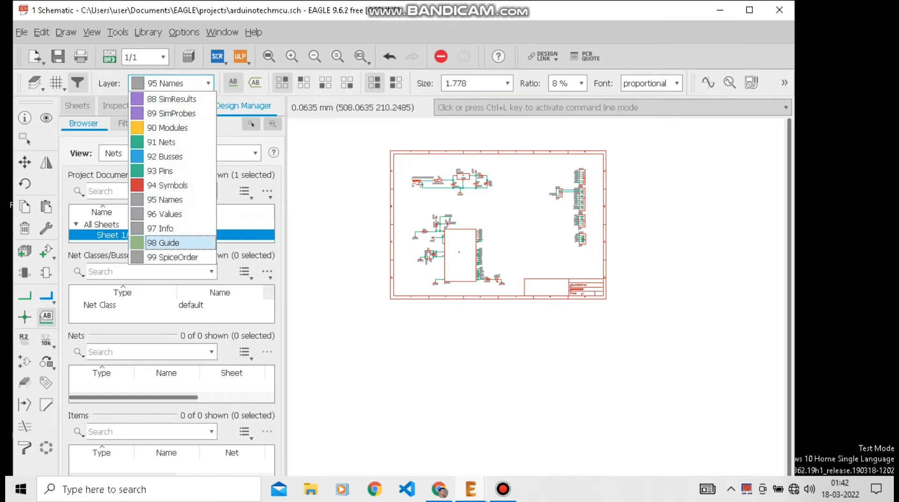
{"action": "left_click", "coordinate": [164, 199]}
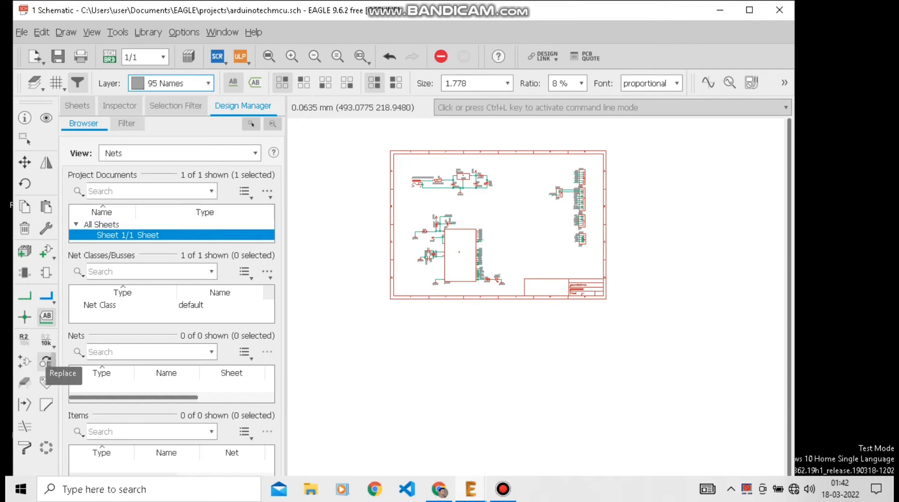
- Add the text "power section" with the Text command and place it above the power supply circuit
{"action": "type", "text": "tr"}
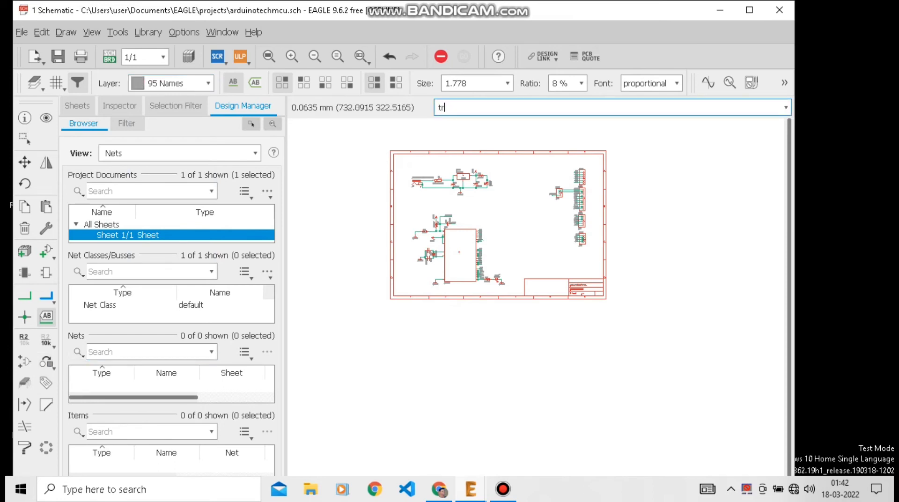
{"action": "key", "text": "BackSpace"}
{"action": "type", "text": "e"}
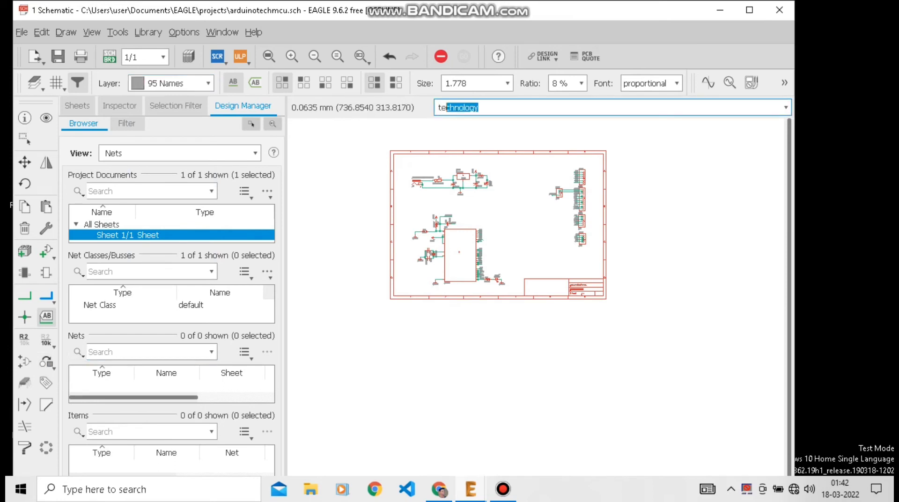
{"action": "type", "text": "x"}
{"action": "key", "text": "Return"}
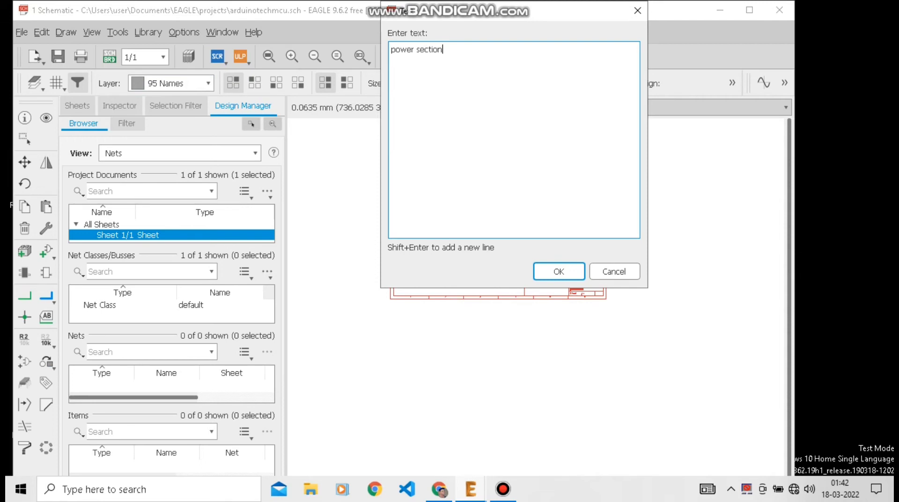
{"action": "key", "text": "Return"}
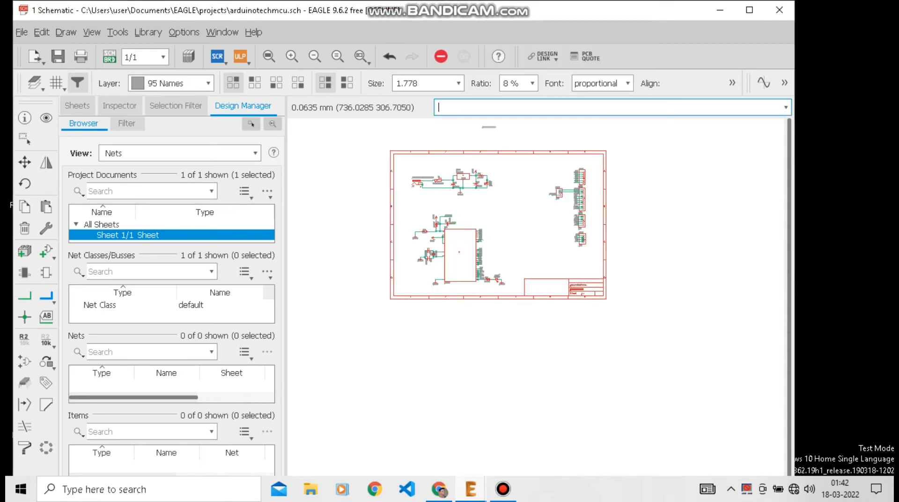
{"action": "scroll", "coordinate": [489, 127], "scroll_direction": "up", "scroll_amount": 5}
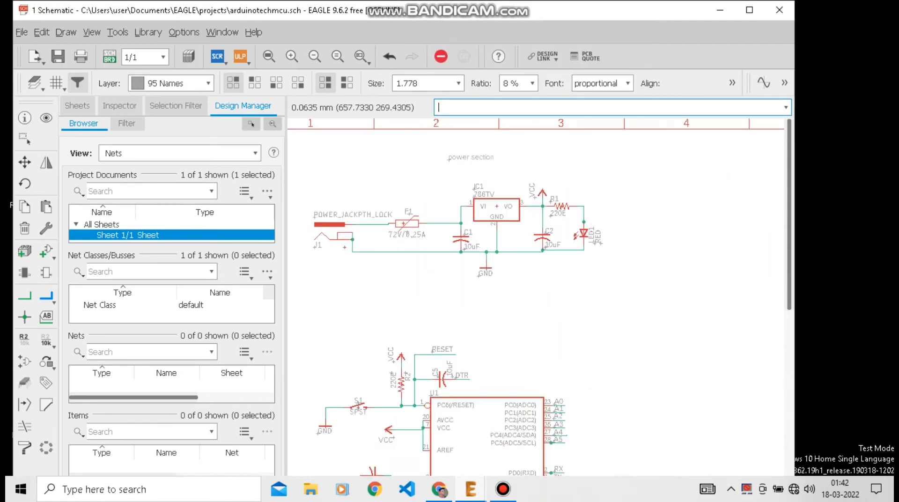
{"action": "left_click", "coordinate": [458, 156]}
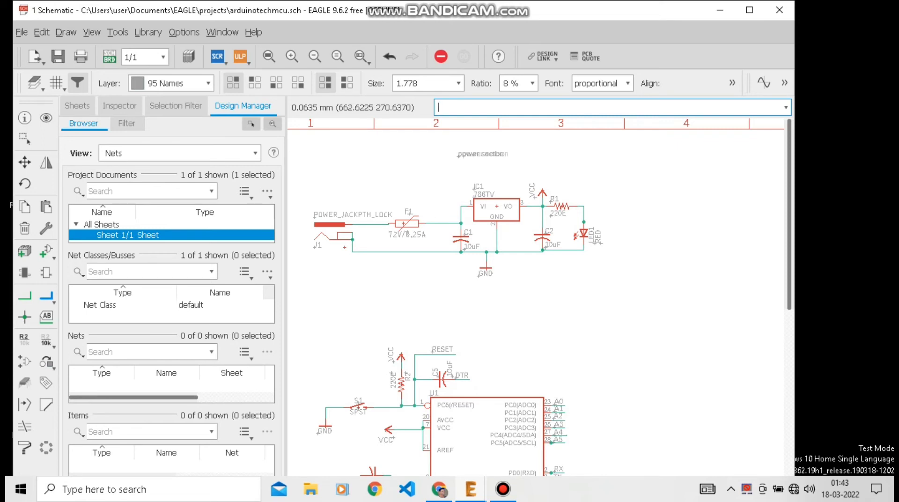
{"action": "scroll", "coordinate": [466, 164], "scroll_direction": "up", "scroll_amount": 6}
{"action": "scroll", "coordinate": [459, 178], "scroll_direction": "down", "scroll_amount": 8}
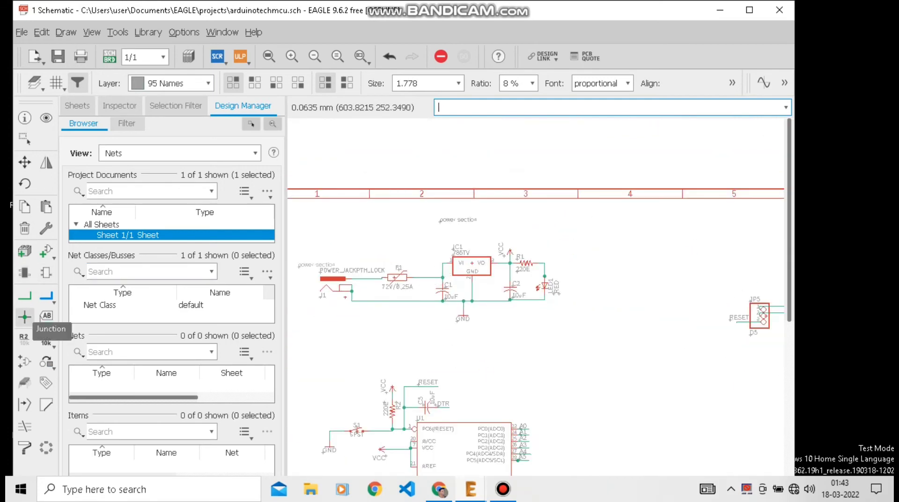
- Add the text "controller section" and place it above the microcontroller circuit
{"action": "type", "text": "tr"}
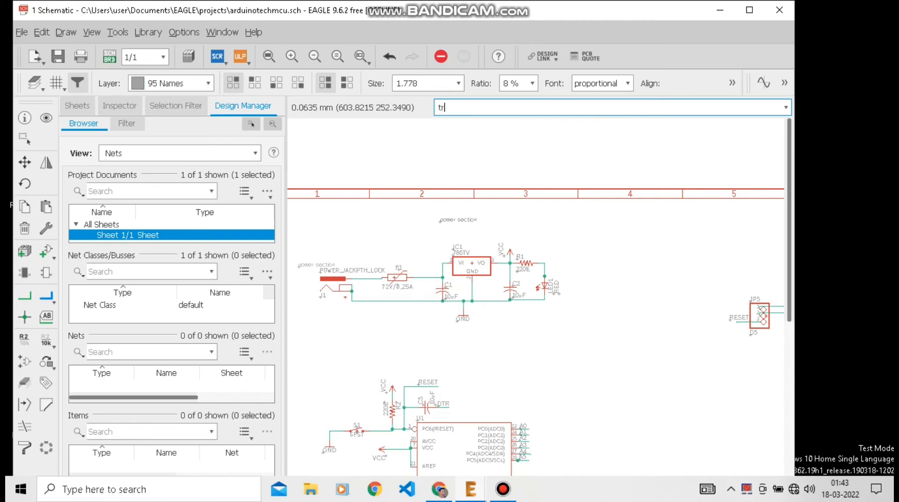
{"action": "type", "text": "ecc"}
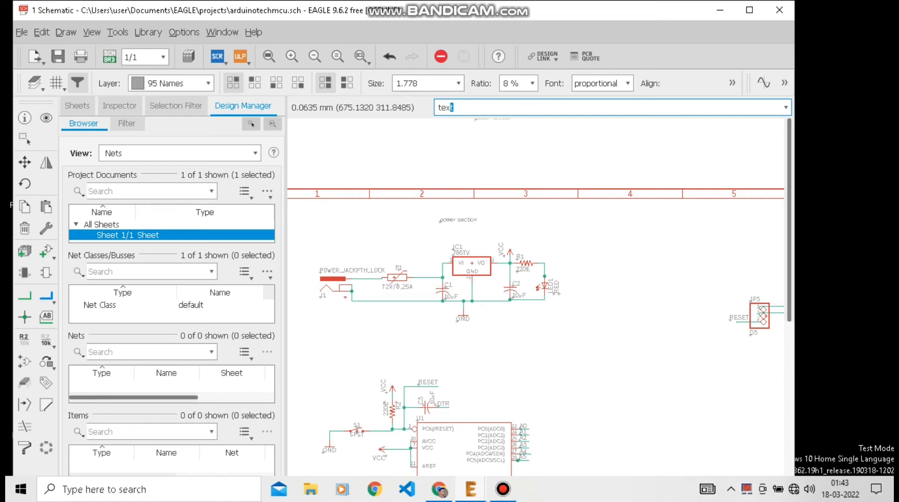
{"action": "key", "text": "Return"}
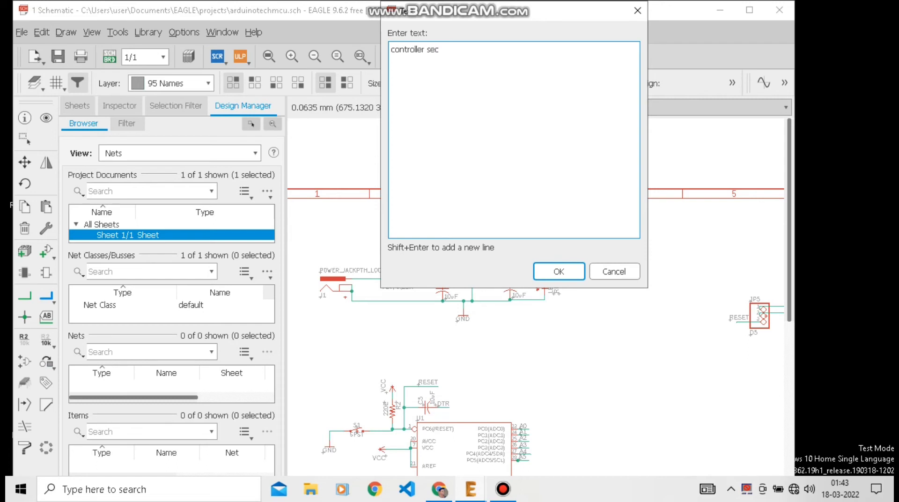
{"action": "key", "text": "Return"}
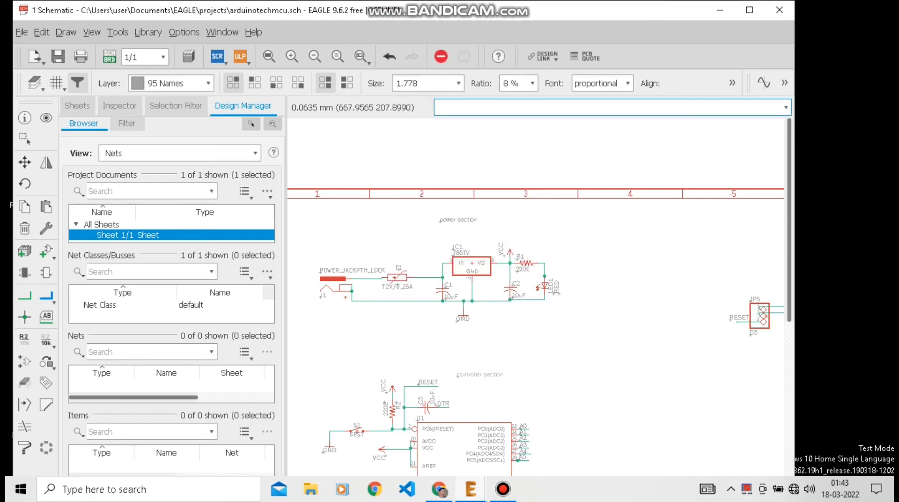
{"action": "left_click", "coordinate": [464, 391]}
- Add the text "jumper wire" and place it above the pin header connectors
{"action": "scroll", "coordinate": [387, 307], "scroll_direction": "down", "scroll_amount": 3}
{"action": "scroll", "coordinate": [618, 296], "scroll_direction": "up", "scroll_amount": 3}
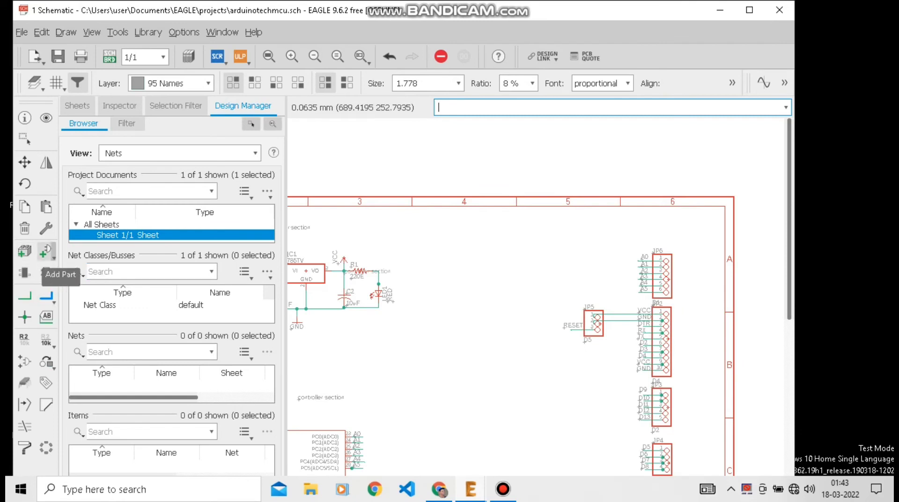
{"action": "type", "text": "te"}
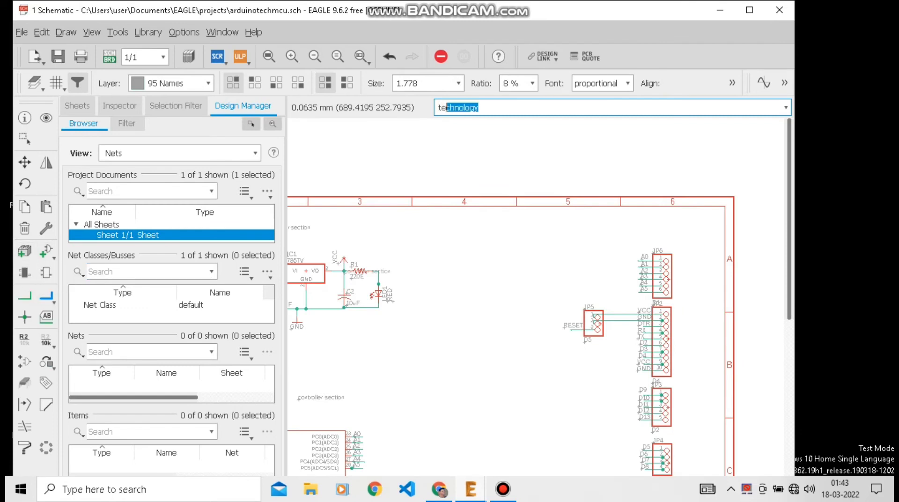
{"action": "type", "text": "xt"}
{"action": "key", "text": "Return"}
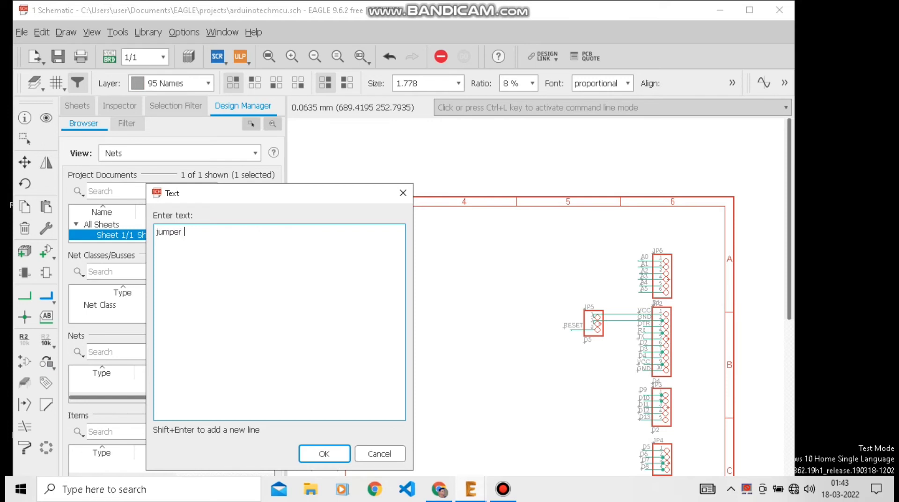
{"action": "key", "text": "Return"}
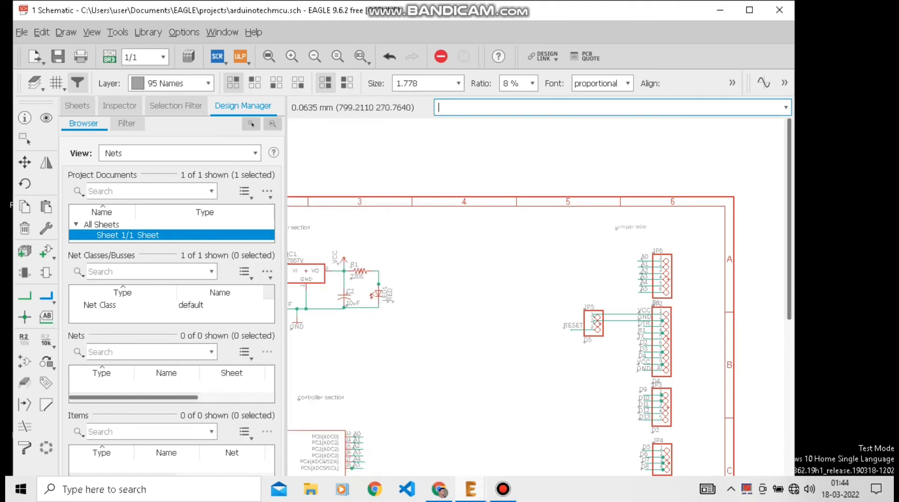
{"action": "left_click", "coordinate": [616, 228]}
- Use the Value command on the drawing frame and enter the author's full name as its value
{"action": "scroll", "coordinate": [601, 338], "scroll_direction": "down", "scroll_amount": 5}
{"action": "scroll", "coordinate": [317, 403], "scroll_direction": "up", "scroll_amount": 3}
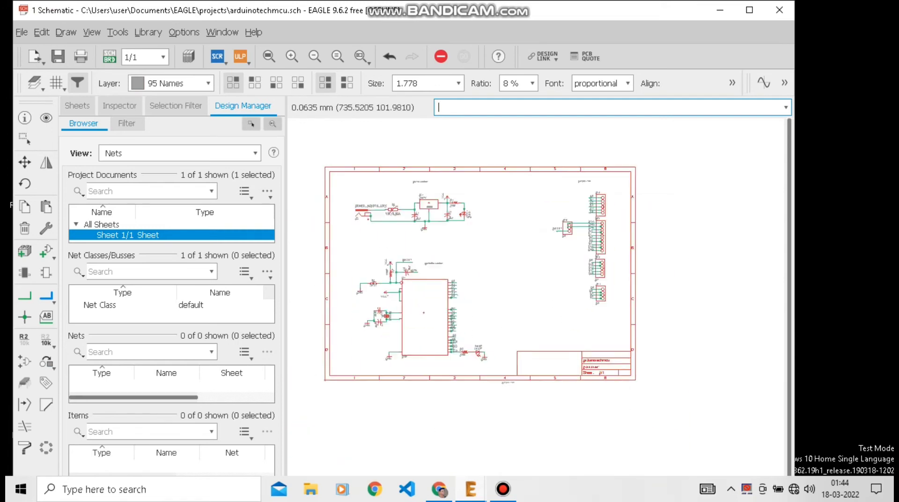
{"action": "scroll", "coordinate": [329, 372], "scroll_direction": "down", "scroll_amount": 2}
{"action": "left_click", "coordinate": [46, 340]}
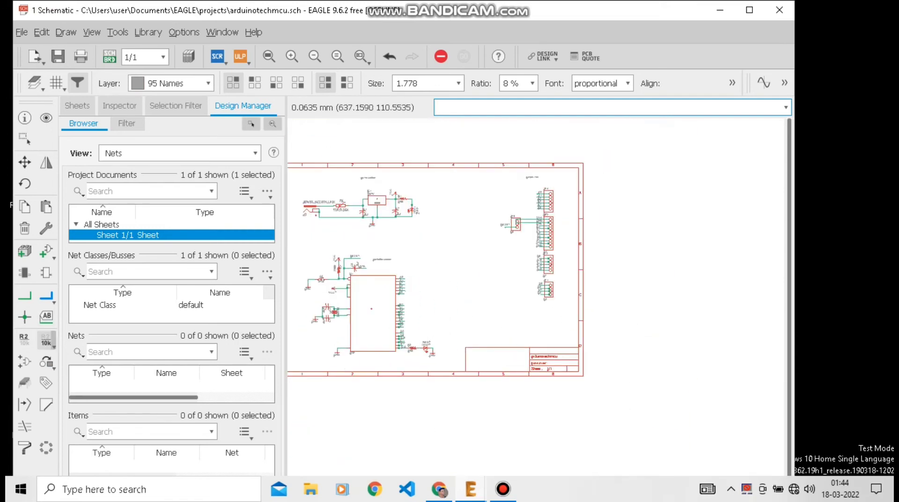
{"action": "scroll", "coordinate": [381, 341], "scroll_direction": "down", "scroll_amount": 2}
{"action": "scroll", "coordinate": [341, 378], "scroll_direction": "down", "scroll_amount": 1}
{"action": "scroll", "coordinate": [342, 376], "scroll_direction": "up", "scroll_amount": 5}
{"action": "scroll", "coordinate": [509, 347], "scroll_direction": "down", "scroll_amount": 3}
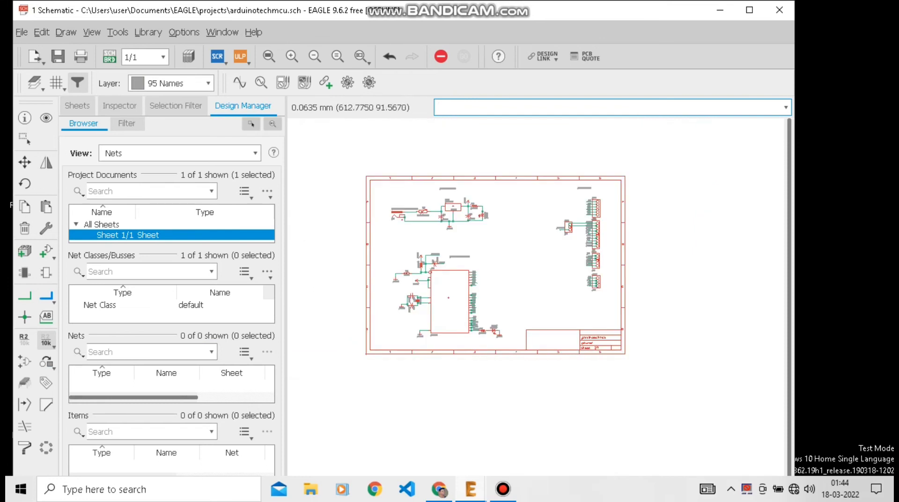
{"action": "scroll", "coordinate": [386, 365], "scroll_direction": "up", "scroll_amount": 3}
{"action": "scroll", "coordinate": [333, 336], "scroll_direction": "up", "scroll_amount": 3}
{"action": "left_click", "coordinate": [363, 356]}
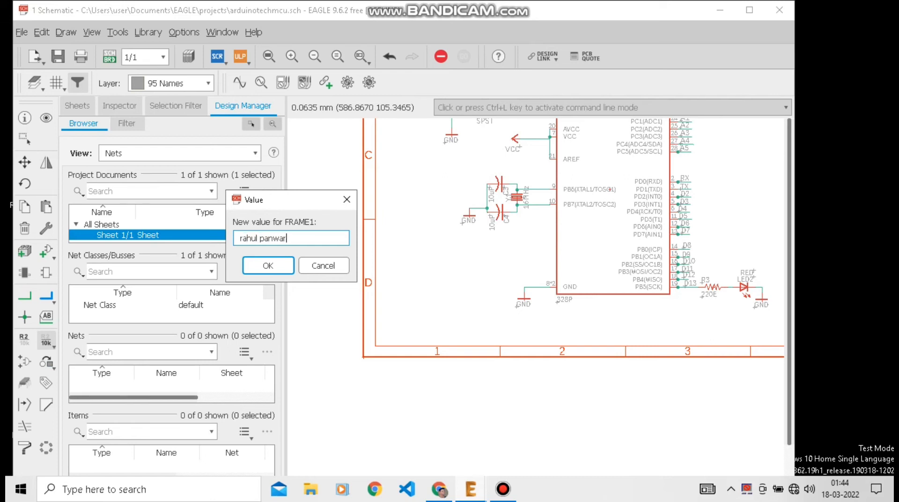
{"action": "key", "text": "Return"}
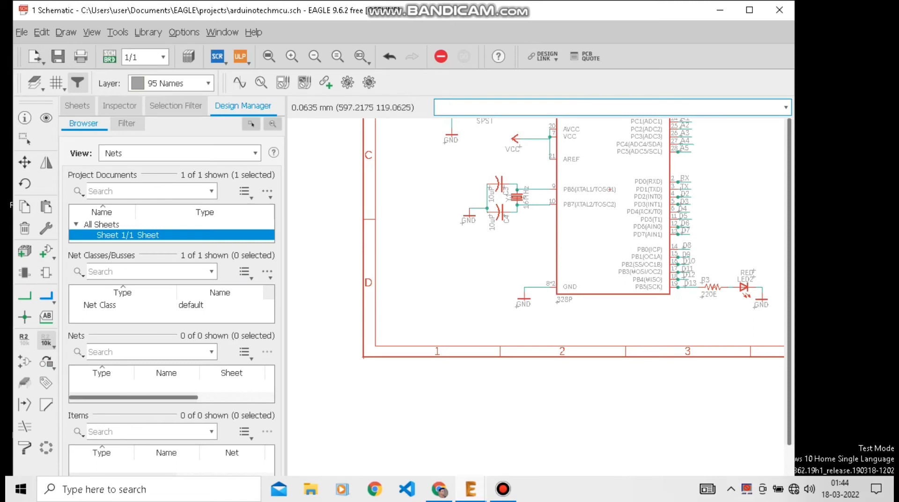
- Save the schematic as arduinotechmcu in the EAGLE projects folder
{"action": "scroll", "coordinate": [422, 310], "scroll_direction": "down", "scroll_amount": 3}
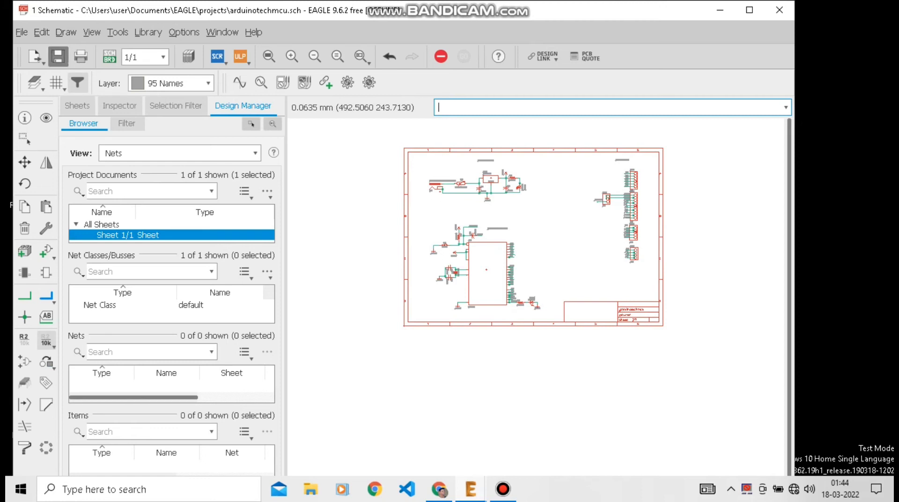
{"action": "left_click", "coordinate": [22, 31]}
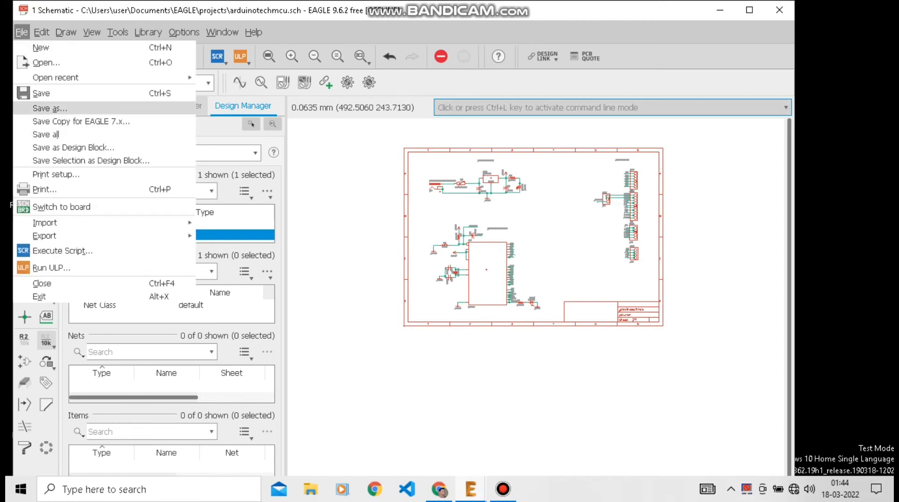
{"action": "left_click", "coordinate": [50, 108]}
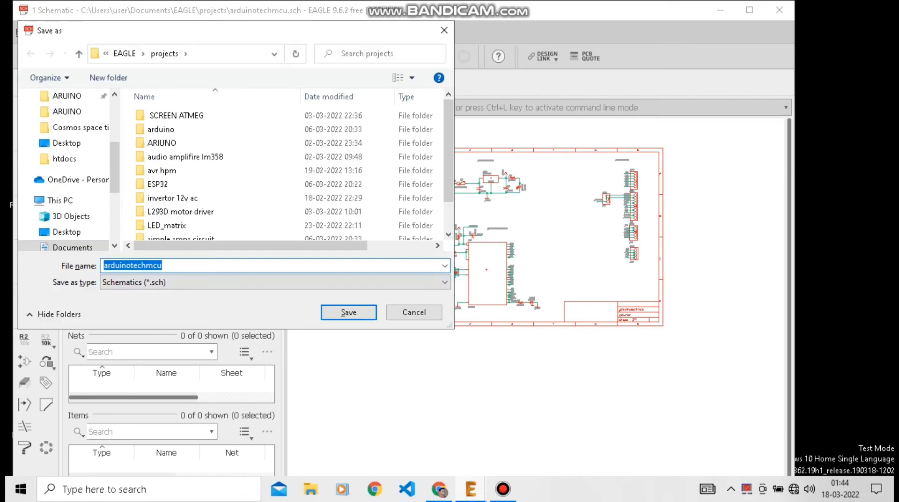
{"action": "left_click", "coordinate": [347, 312]}
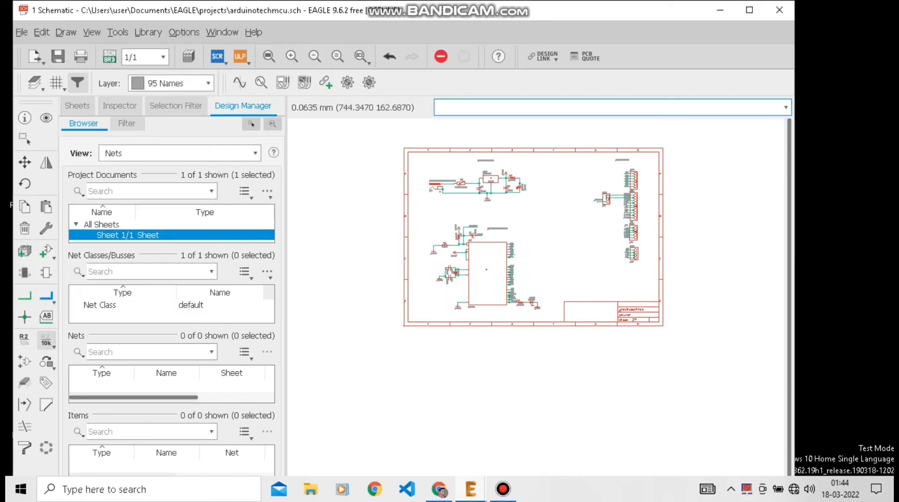
- Switch to the board layout and create the arduinotechmcu board from the schematic
{"action": "scroll", "coordinate": [587, 213], "scroll_direction": "up", "scroll_amount": 4}
{"action": "scroll", "coordinate": [591, 237], "scroll_direction": "down", "scroll_amount": 1}
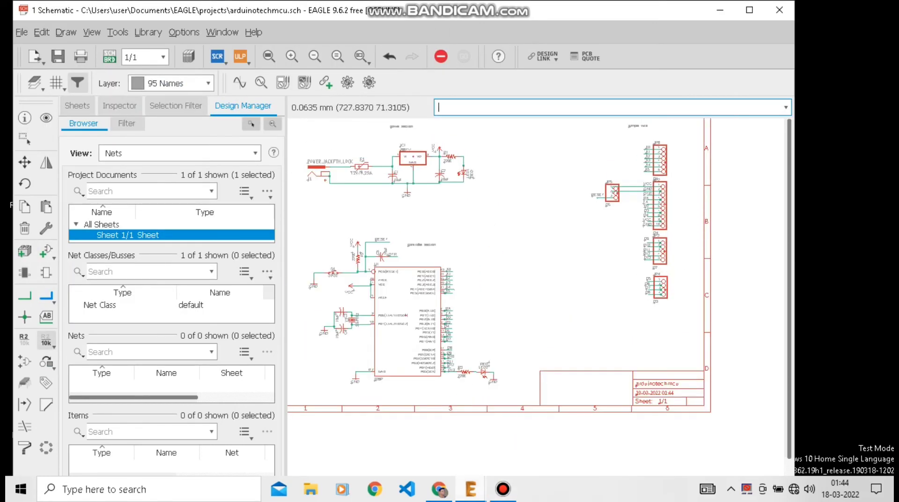
{"action": "left_click", "coordinate": [502, 489]}
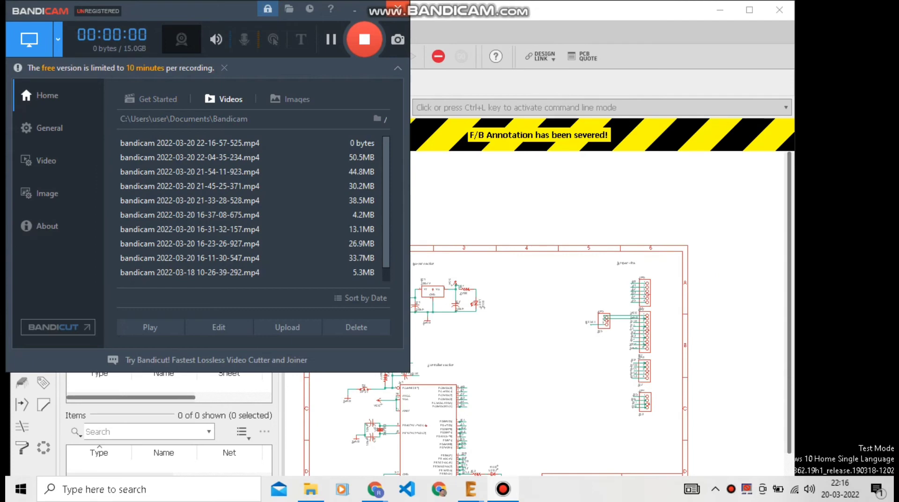
{"action": "left_click", "coordinate": [354, 9]}
{"action": "left_click", "coordinate": [105, 56]}
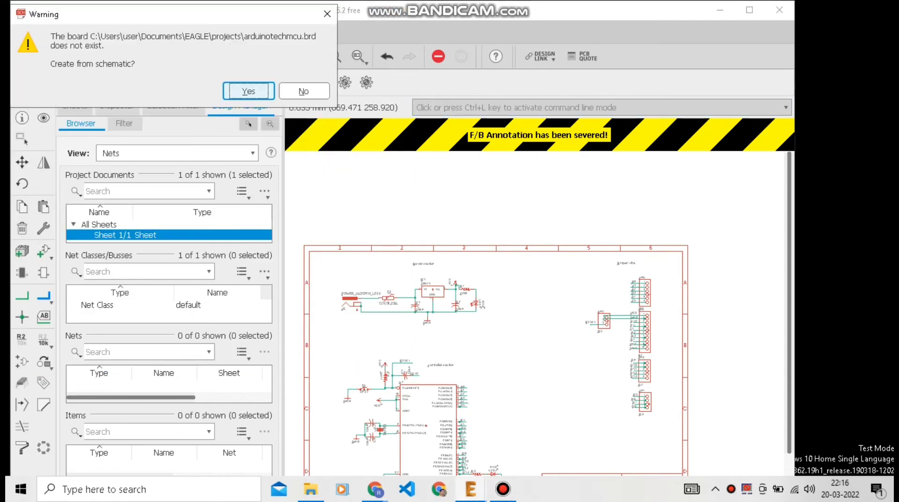
{"action": "key", "text": "Return"}
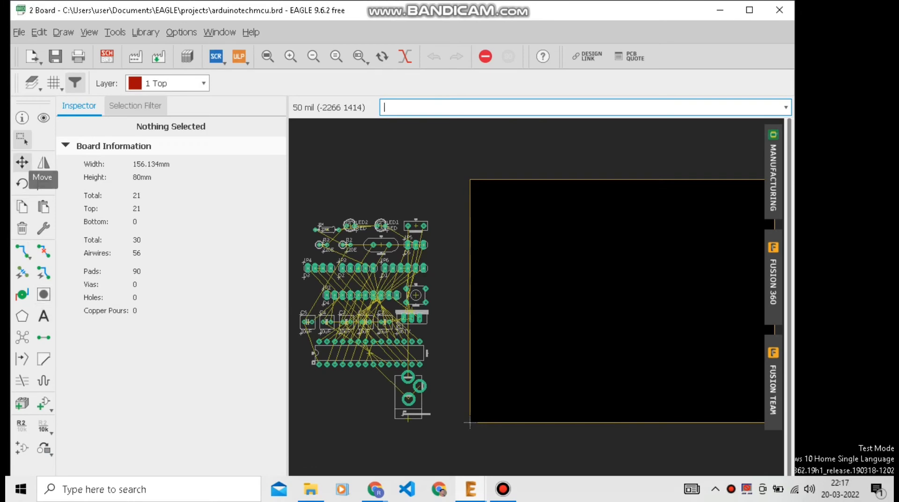
- Move the microcontroller IC into the right half of the board outline, rotated to stand vertically with its notch facing down
{"action": "left_click", "coordinate": [22, 162]}
{"action": "left_click", "coordinate": [365, 353]}
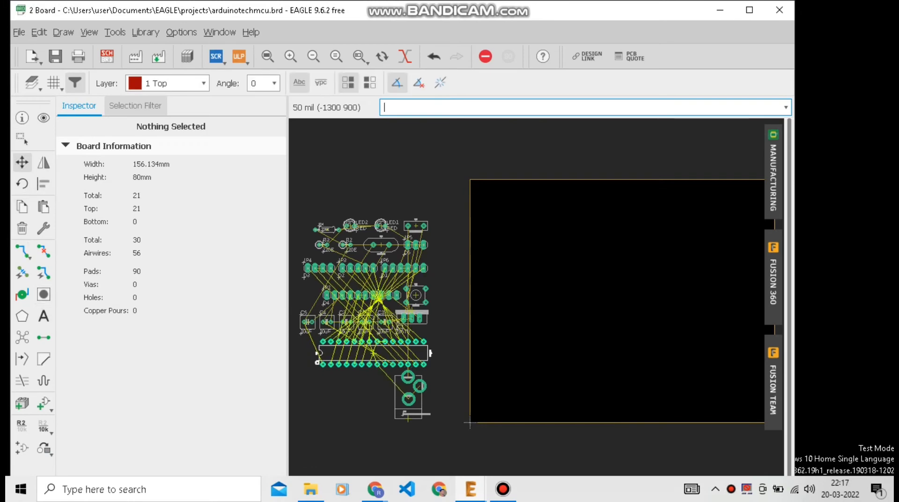
{"action": "right_click", "coordinate": [655, 264]}
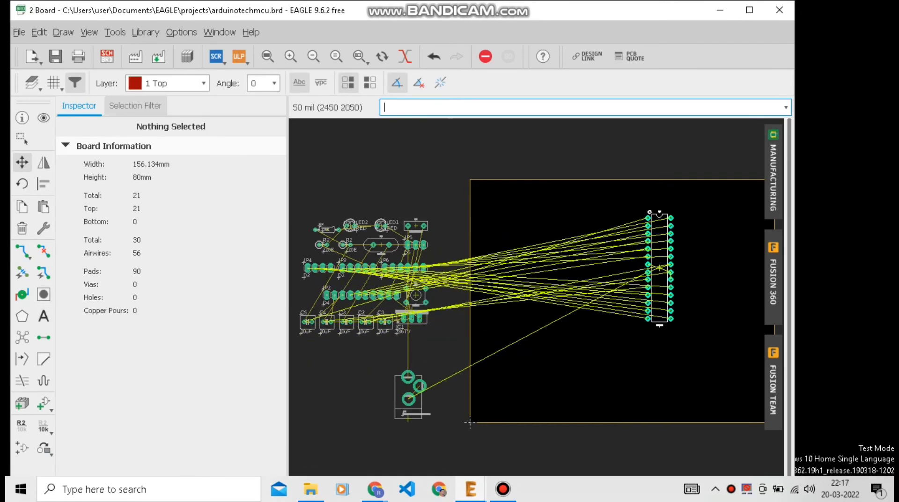
{"action": "right_click", "coordinate": [666, 267]}
{"action": "right_click", "coordinate": [668, 265]}
{"action": "left_click", "coordinate": [678, 276]}
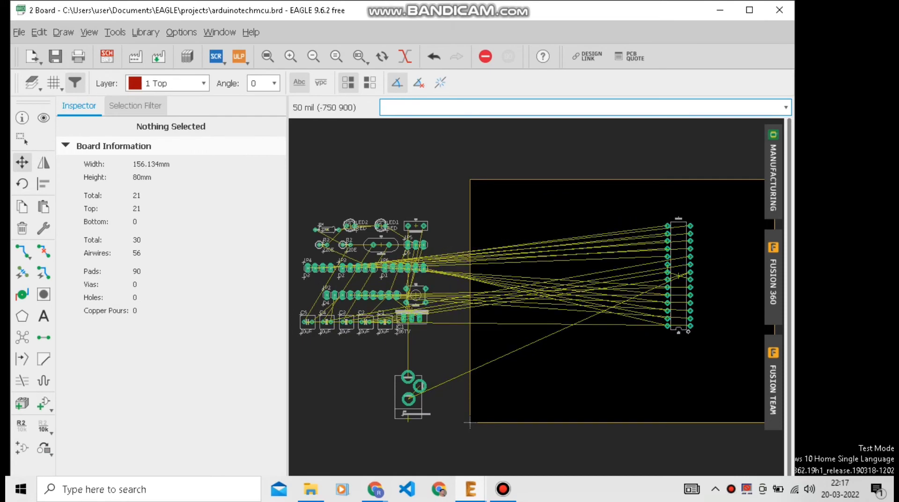
- Move the six-pin header to the microcontroller's lower left and the ten-pin and three-pin headers to its lower right, all rotated vertically
{"action": "left_click", "coordinate": [405, 267]}
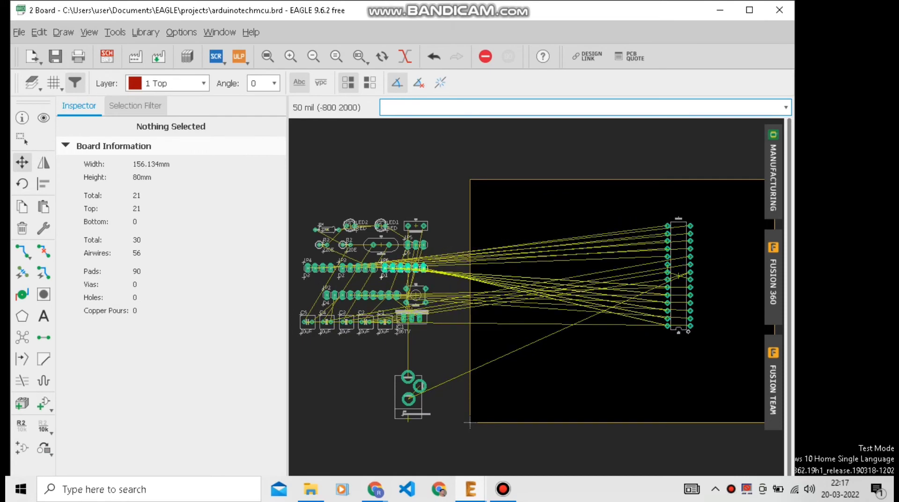
{"action": "right_click", "coordinate": [644, 312]}
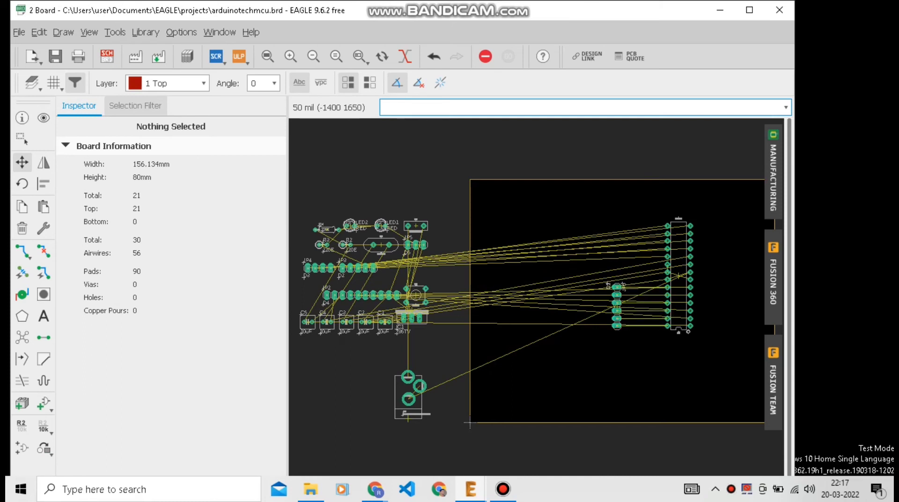
{"action": "left_click", "coordinate": [362, 295]}
{"action": "right_click", "coordinate": [729, 313]}
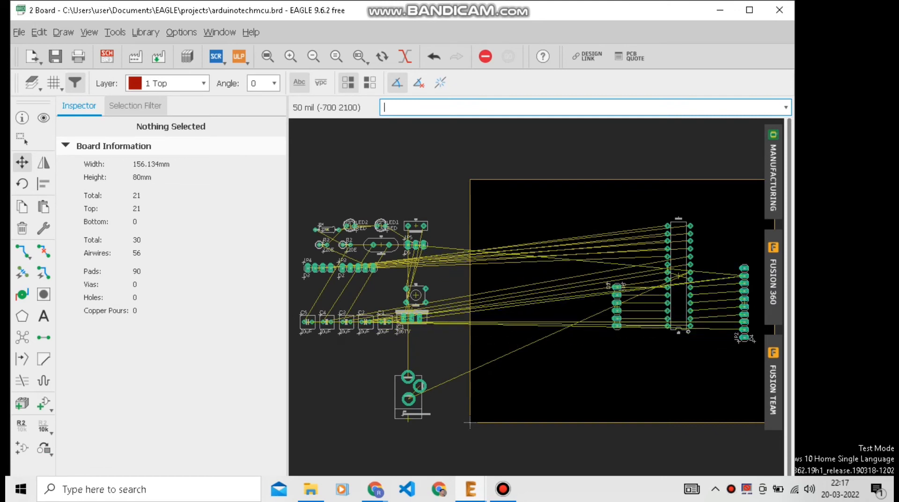
{"action": "left_click", "coordinate": [420, 245]}
{"action": "right_click", "coordinate": [729, 271]}
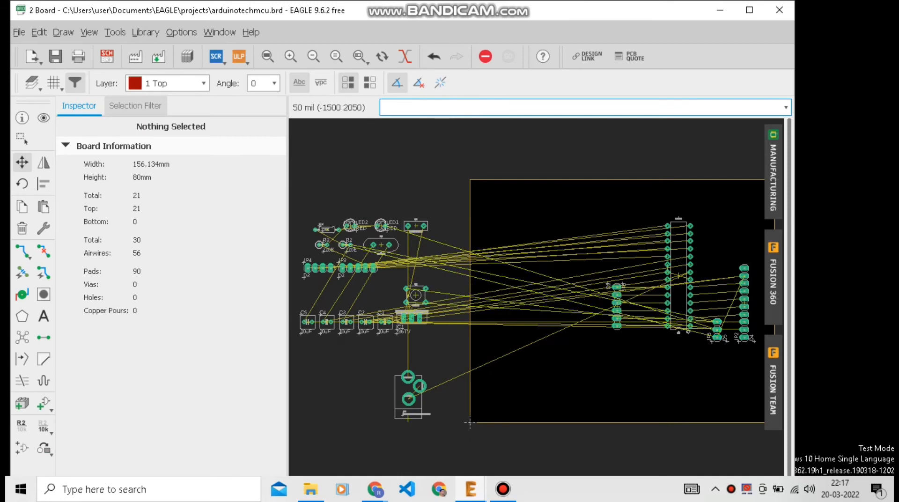
- Move the five-pin header to the microcontroller's upper left and the four-pin header to its upper right, both rotated vertically
{"action": "left_click", "coordinate": [358, 267]}
{"action": "right_click", "coordinate": [688, 244]}
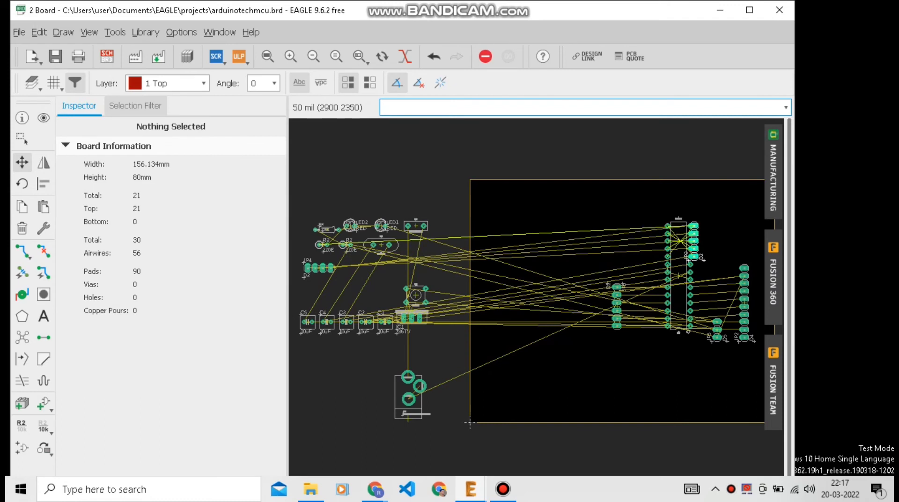
{"action": "left_click", "coordinate": [608, 241]}
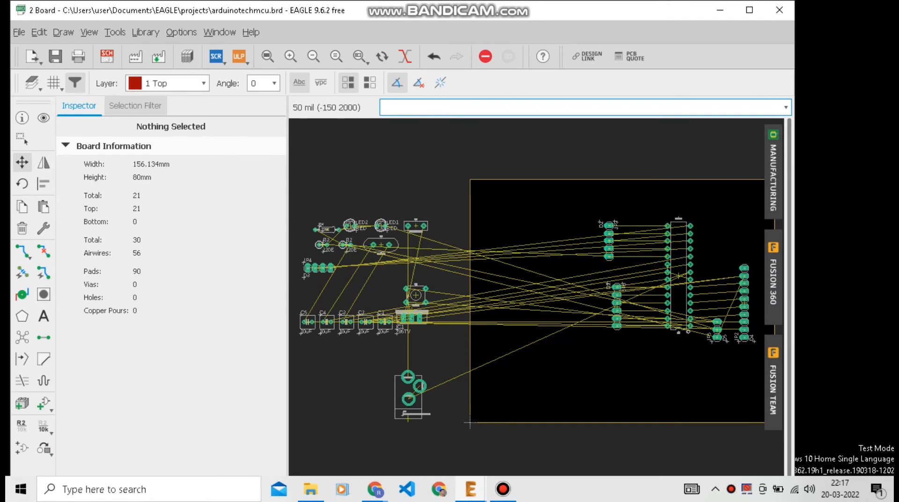
{"action": "left_click", "coordinate": [322, 269]}
{"action": "right_click", "coordinate": [808, 261]}
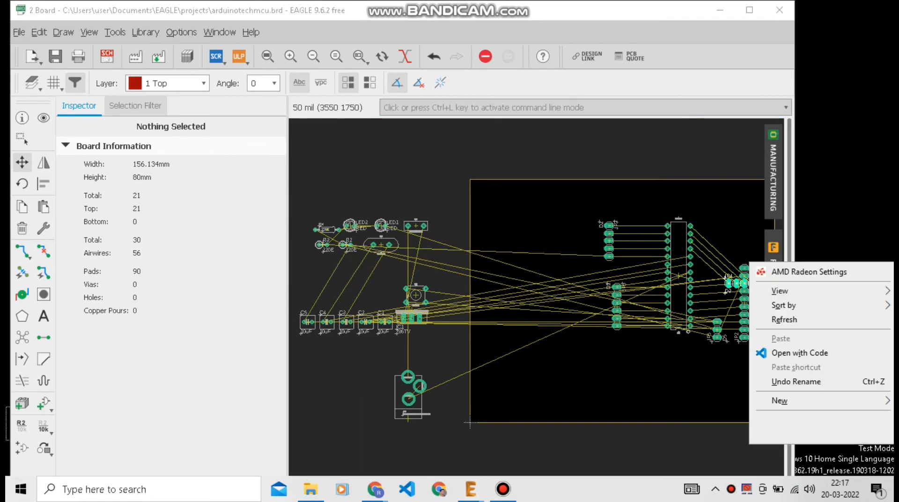
{"action": "right_click", "coordinate": [728, 237]}
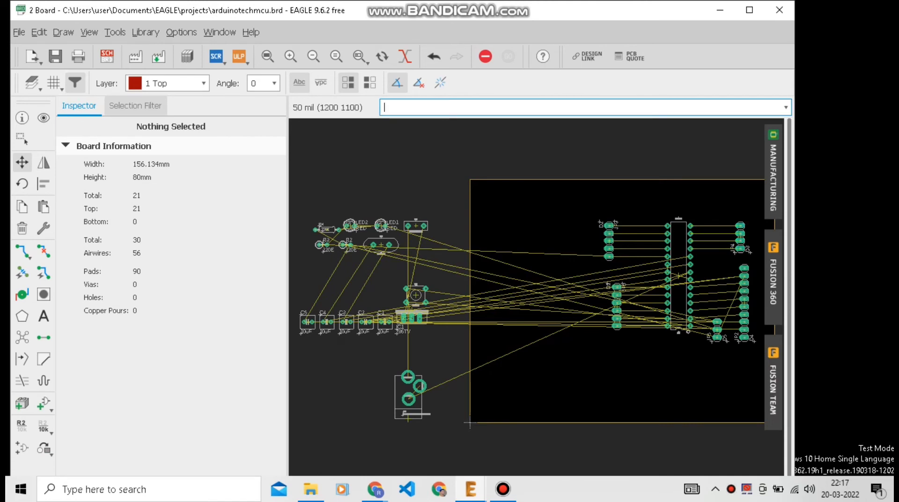
- Move the power jack onto the board below the three-pin and ten-pin headers, rotated to lie horizontally
{"action": "left_click", "coordinate": [410, 418]}
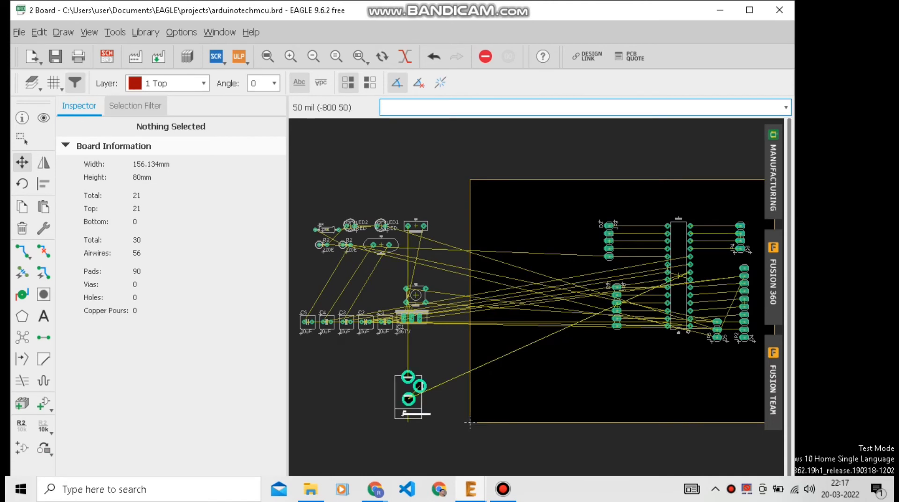
{"action": "right_click", "coordinate": [721, 373]}
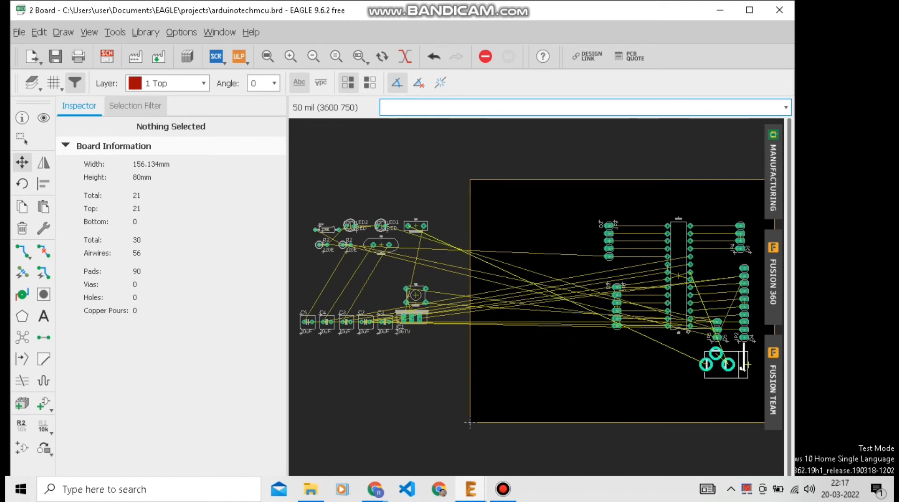
{"action": "left_click", "coordinate": [747, 365]}
- Move capacitor C1 just inside the board's left edge, rotated to stand vertically
{"action": "left_click", "coordinate": [382, 322]}
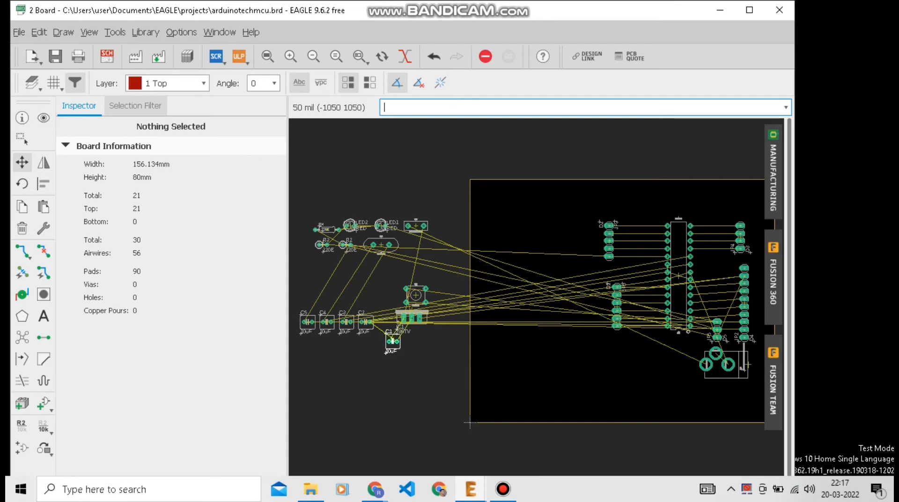
{"action": "right_click", "coordinate": [540, 357]}
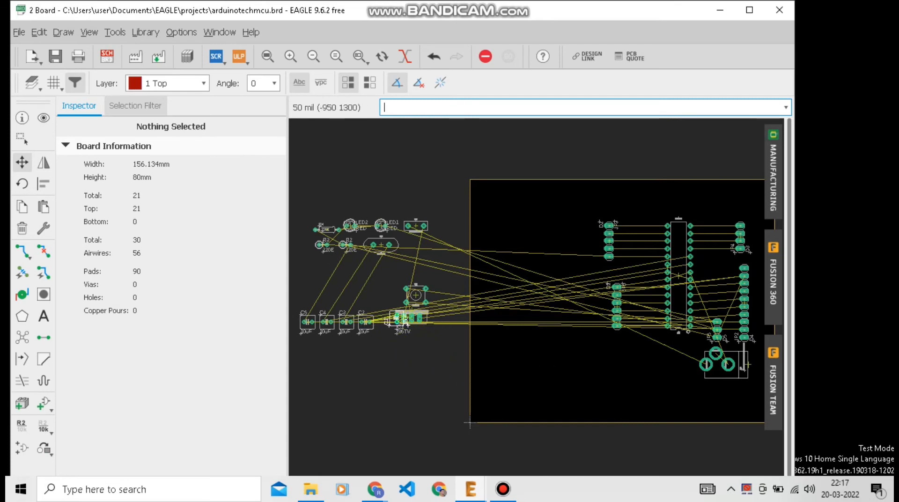
{"action": "left_click", "coordinate": [488, 355]}
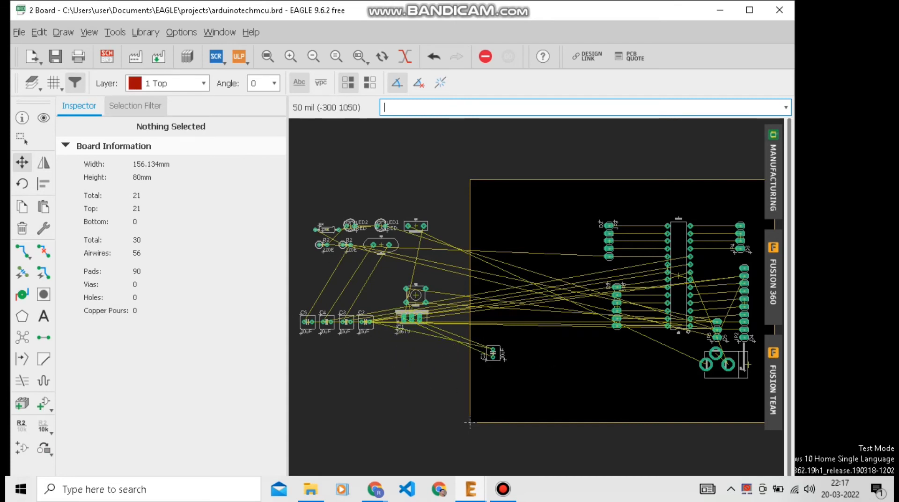
- Move the voltage regulator below the six-pin header, rotated vertically, and place capacitor C1 directly to its right
{"action": "left_click", "coordinate": [411, 317]}
{"action": "right_click", "coordinate": [628, 330]}
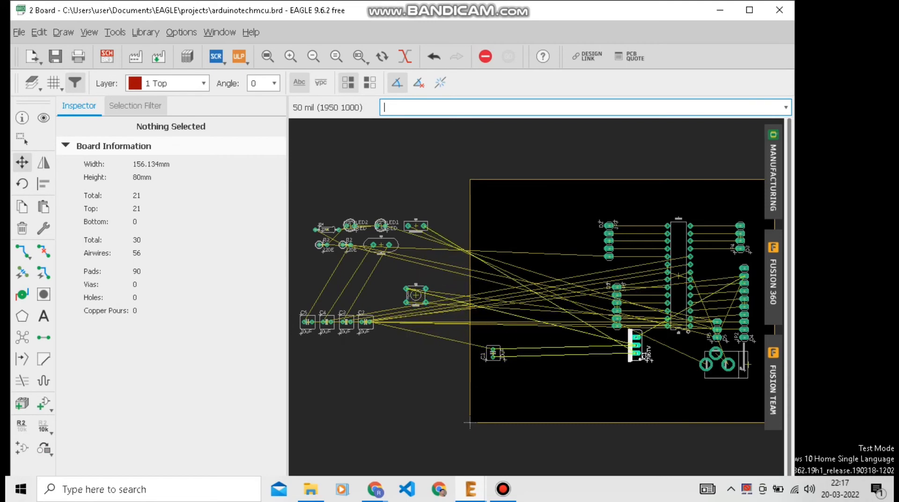
{"action": "scroll", "coordinate": [618, 350], "scroll_direction": "up", "scroll_amount": 2}
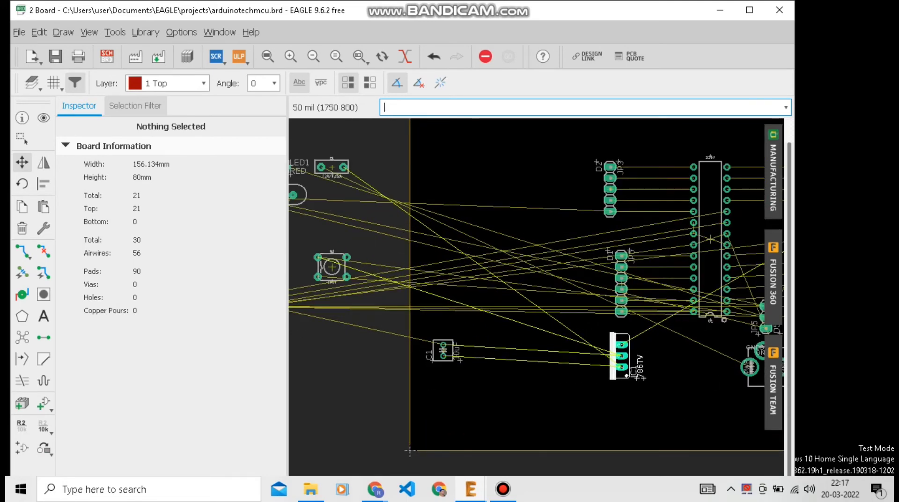
{"action": "left_click", "coordinate": [622, 356]}
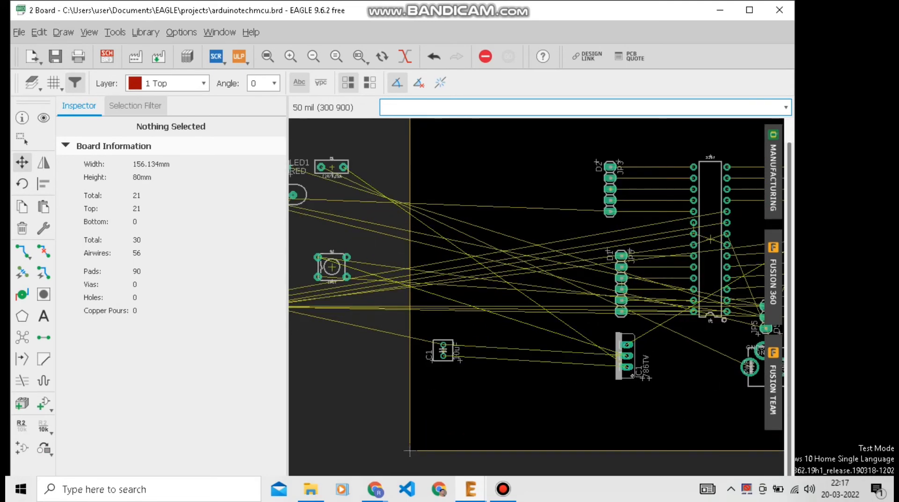
{"action": "left_click", "coordinate": [442, 350]}
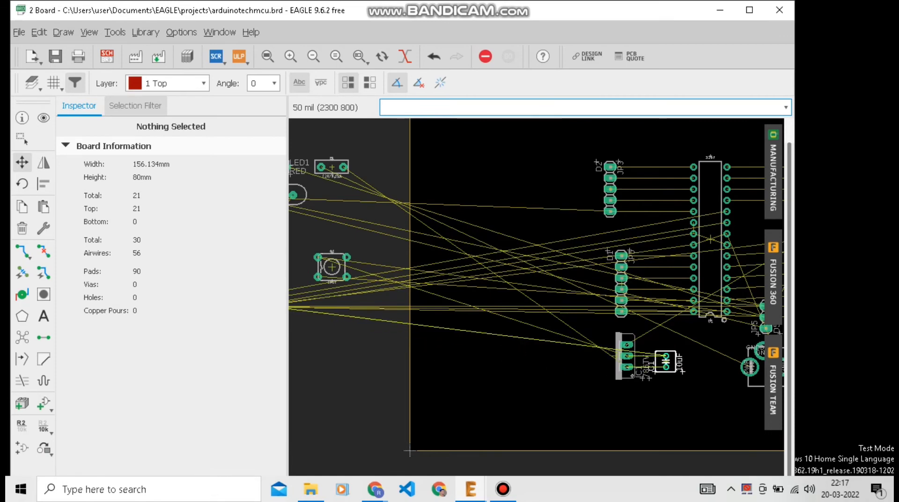
{"action": "left_click", "coordinate": [665, 360]}
- Move push button S1 onto the board directly below the microcontroller's notched end, rotated so its label reads horizontally
{"action": "scroll", "coordinate": [559, 399], "scroll_direction": "down", "scroll_amount": 2}
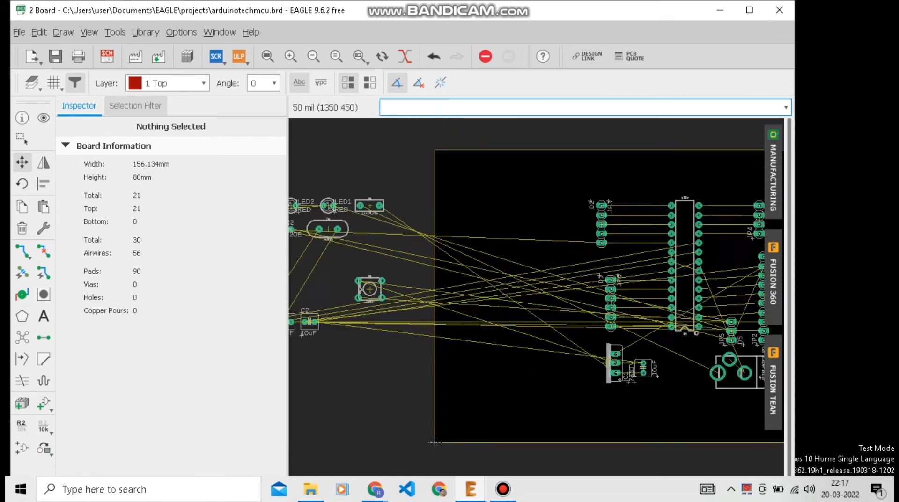
{"action": "left_click", "coordinate": [401, 307]}
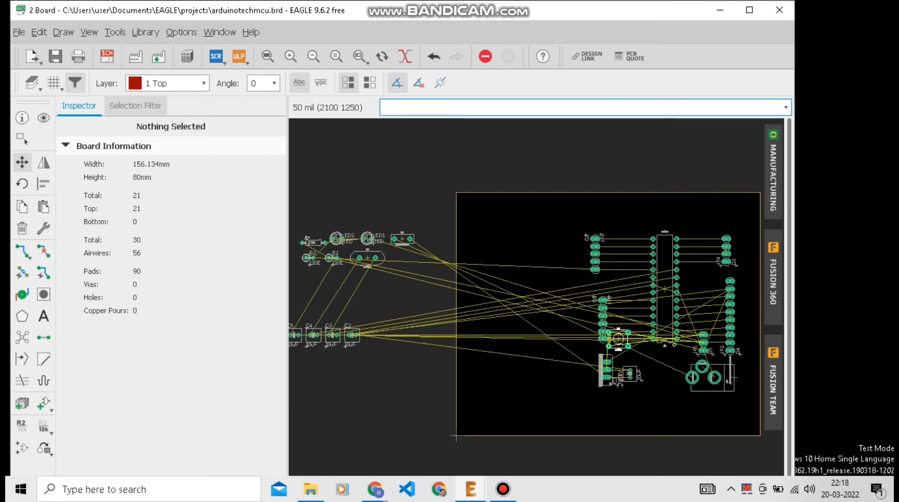
{"action": "scroll", "coordinate": [657, 347], "scroll_direction": "up", "scroll_amount": 2}
{"action": "scroll", "coordinate": [655, 358], "scroll_direction": "up", "scroll_amount": 2}
{"action": "right_click", "coordinate": [657, 359]}
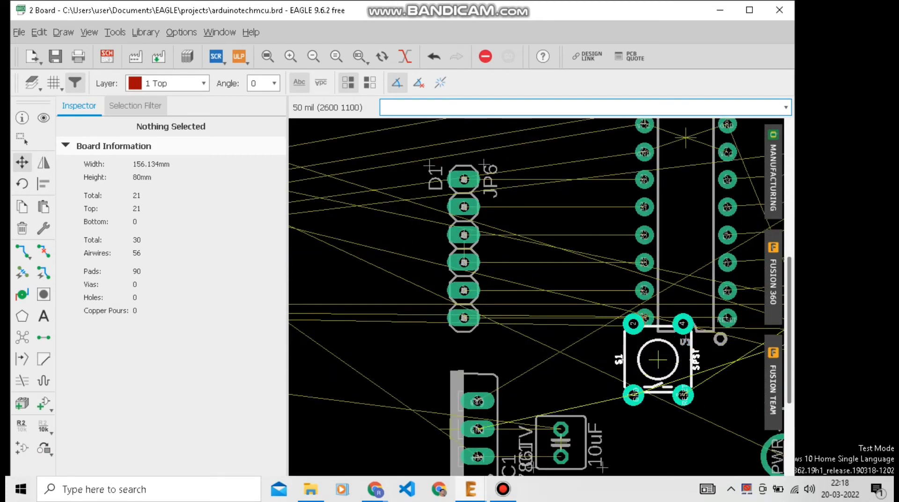
{"action": "right_click", "coordinate": [657, 359]}
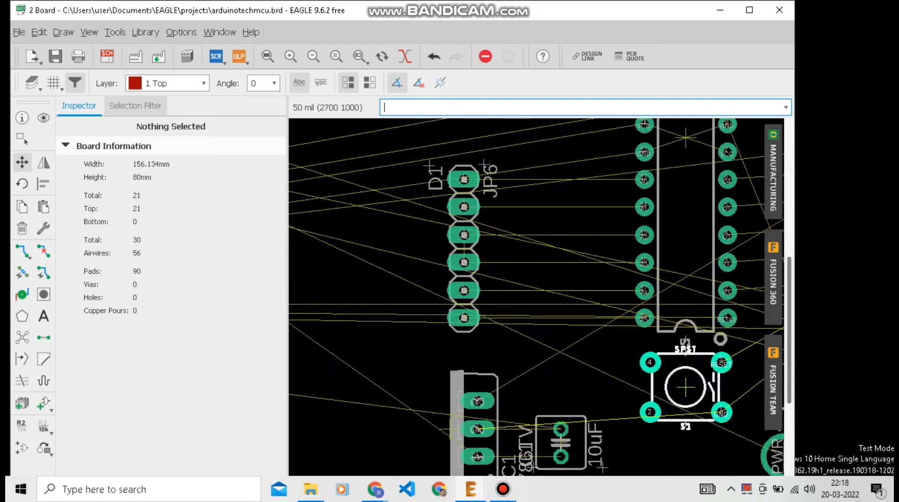
{"action": "left_click", "coordinate": [685, 386]}
- Configure the board grid in millimetres for both the main and alternate grids, with a main grid size of 0.001 mm
{"action": "left_click", "coordinate": [59, 87]}
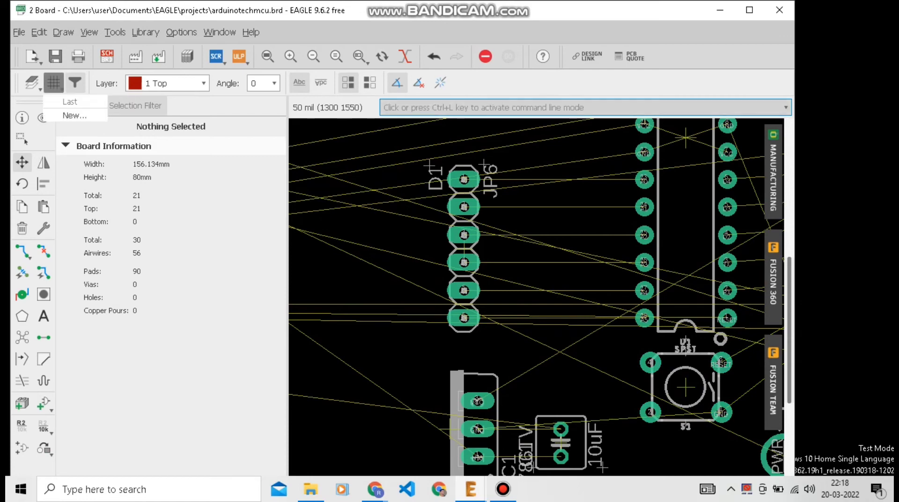
{"action": "left_click", "coordinate": [54, 82]}
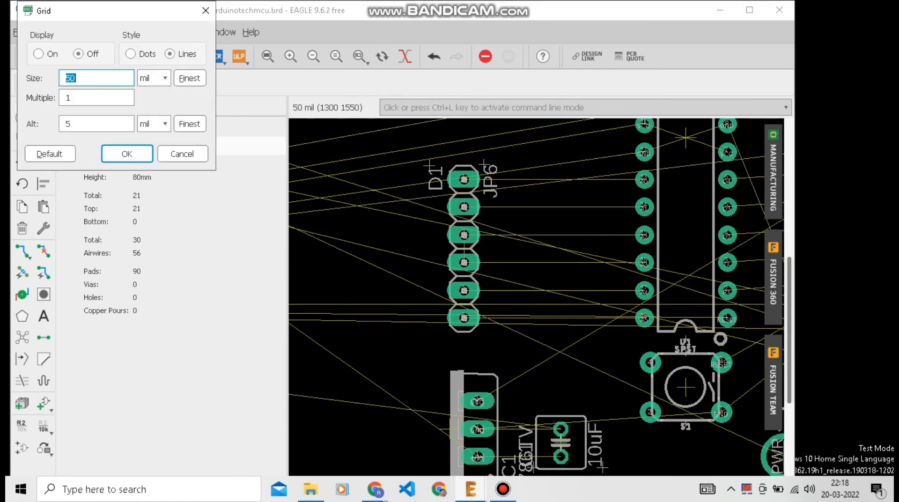
{"action": "left_click", "coordinate": [154, 77]}
{"action": "left_click", "coordinate": [154, 91]}
{"action": "left_click", "coordinate": [153, 78]}
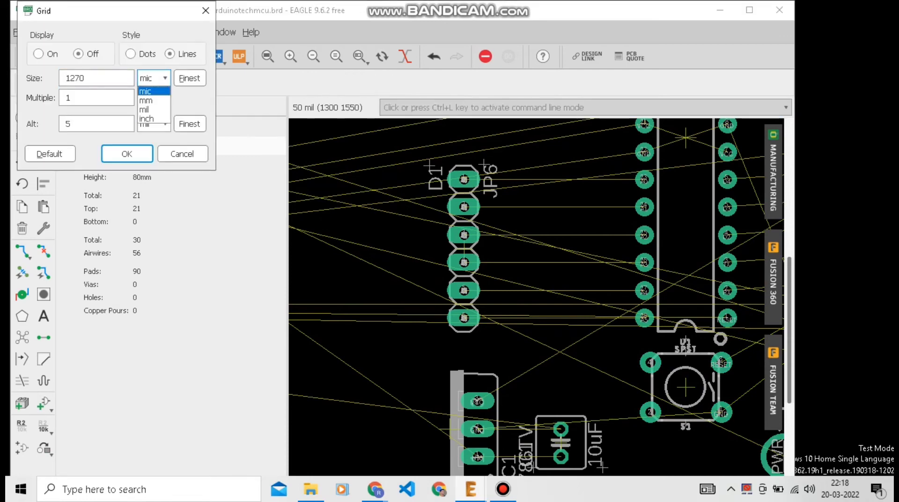
{"action": "left_click", "coordinate": [153, 100]}
{"action": "left_click", "coordinate": [153, 124]}
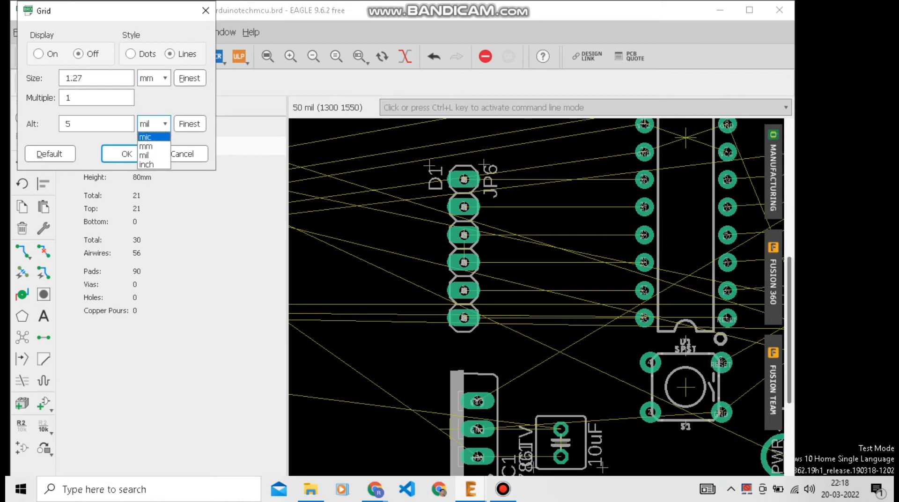
{"action": "left_click", "coordinate": [154, 155]}
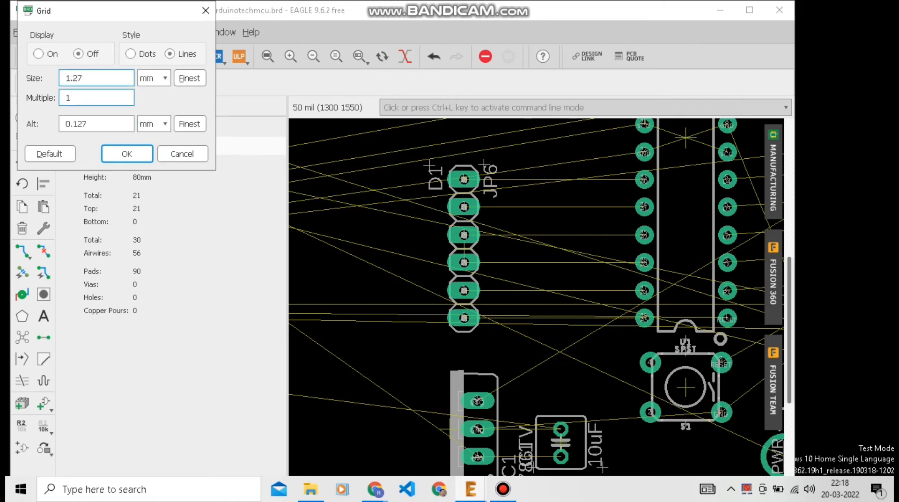
{"action": "type", "text": "0"}
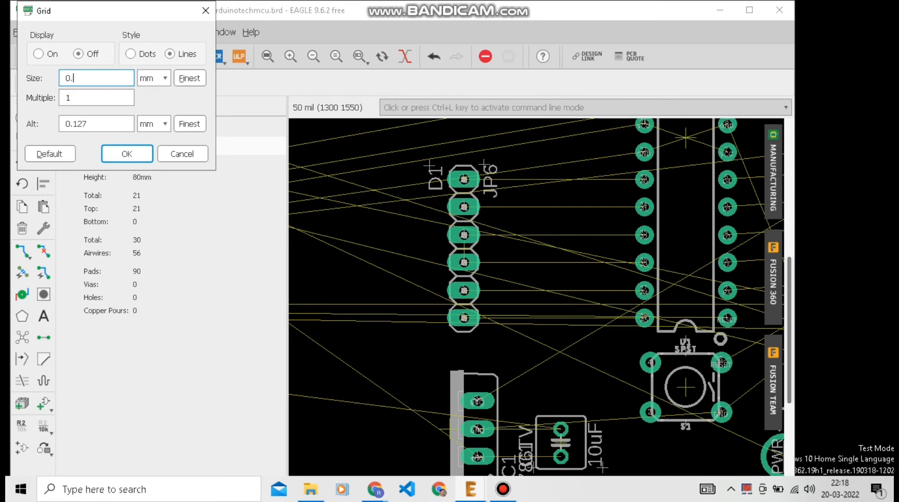
{"action": "type", "text": ".001"}
{"action": "key", "text": "Return"}
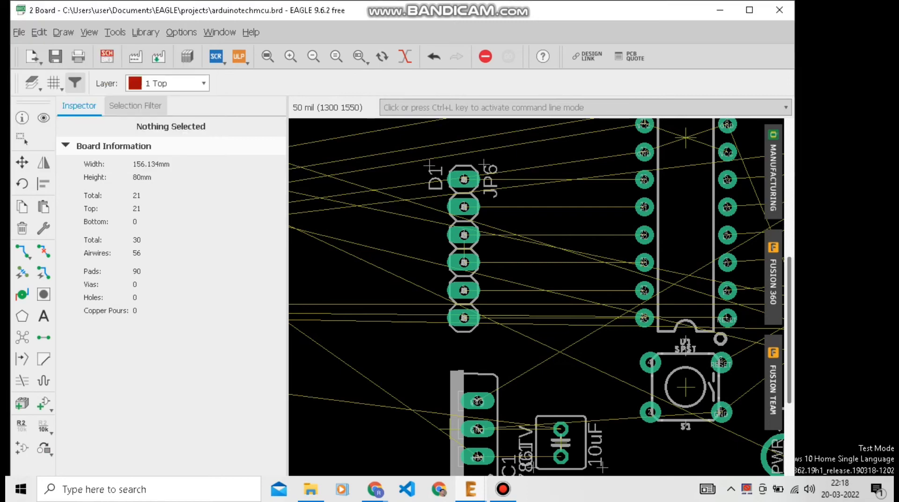
- Move the 16 MHz crystal vertically between the microcontroller and the right-hand headers, and recalculate the airwires with Ratsnest
{"action": "scroll", "coordinate": [315, 364], "scroll_direction": "down", "scroll_amount": 5}
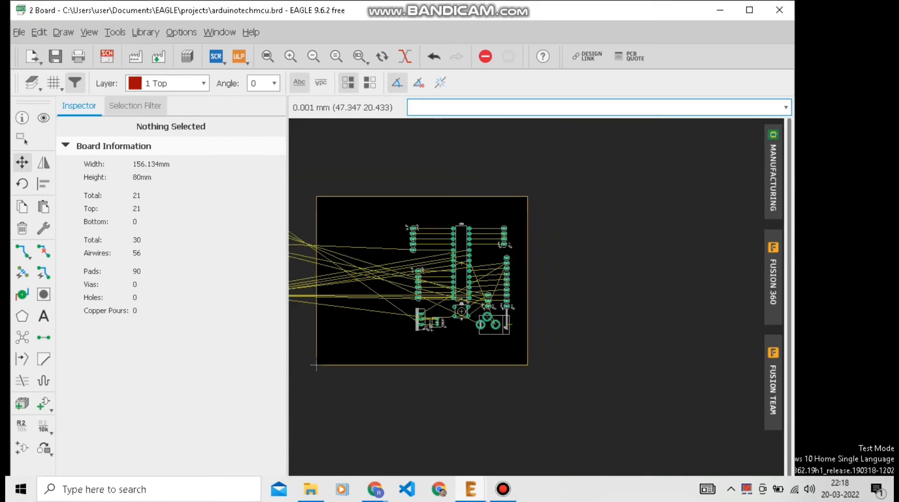
{"action": "scroll", "coordinate": [371, 299], "scroll_direction": "down", "scroll_amount": 5}
{"action": "scroll", "coordinate": [365, 302], "scroll_direction": "up", "scroll_amount": 8}
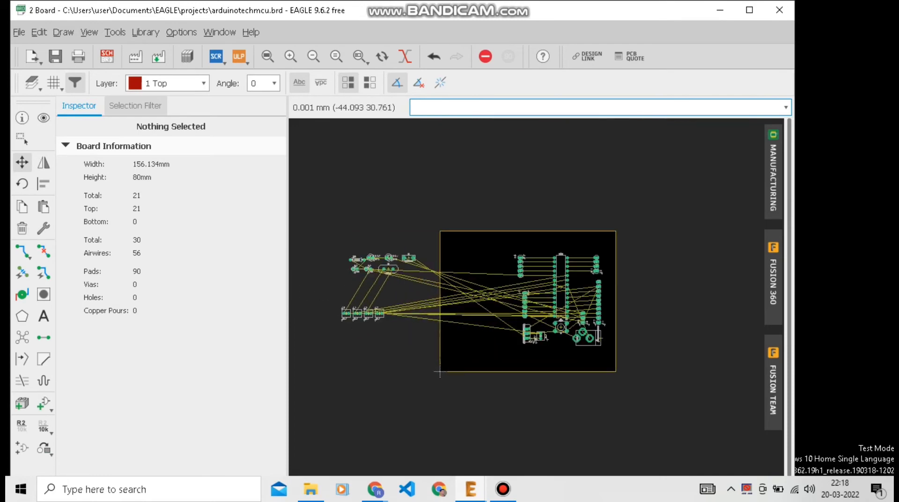
{"action": "left_click", "coordinate": [401, 234]}
{"action": "scroll", "coordinate": [370, 281], "scroll_direction": "down", "scroll_amount": 5}
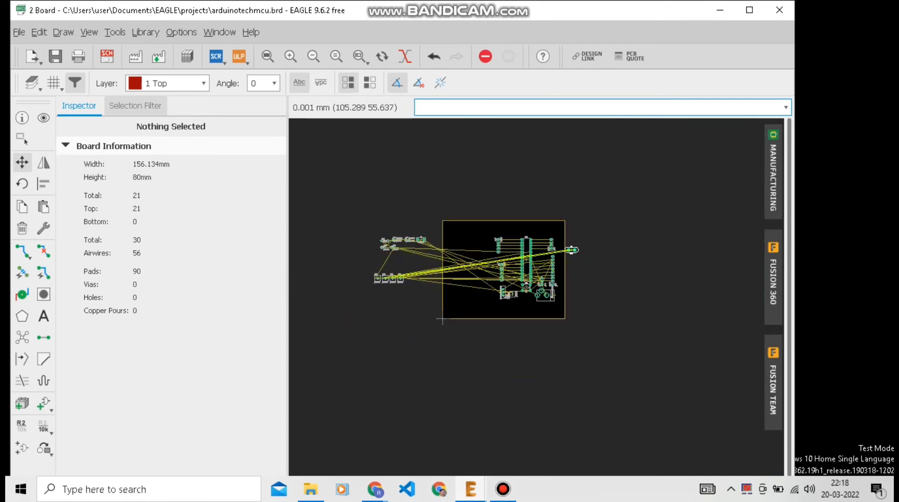
{"action": "scroll", "coordinate": [567, 251], "scroll_direction": "up", "scroll_amount": 6}
{"action": "scroll", "coordinate": [468, 269], "scroll_direction": "up", "scroll_amount": 3}
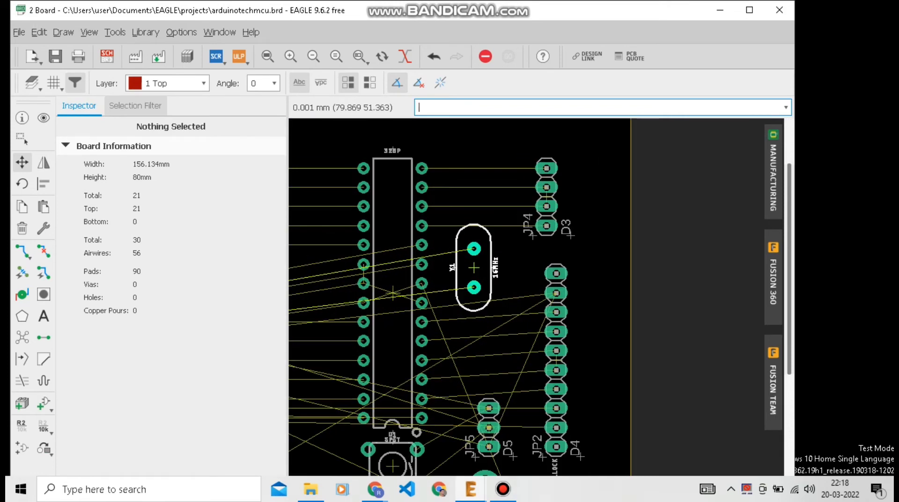
{"action": "left_click", "coordinate": [475, 266]}
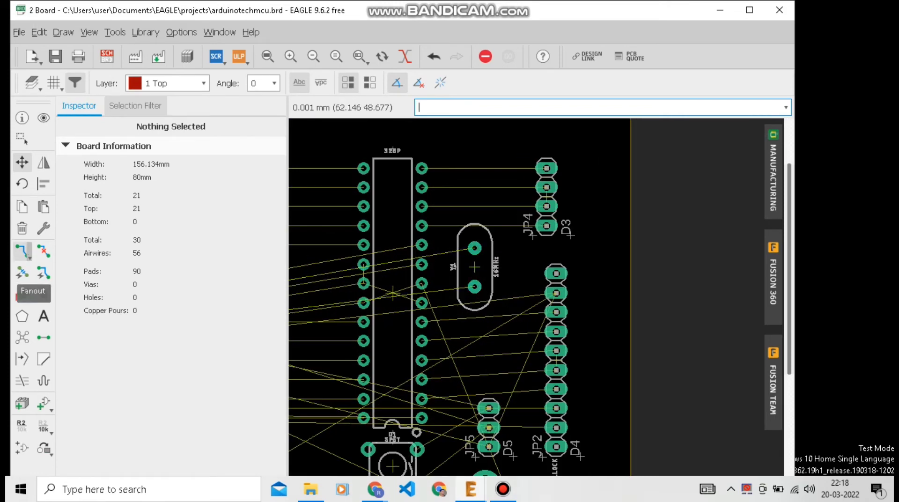
{"action": "left_click", "coordinate": [22, 337]}
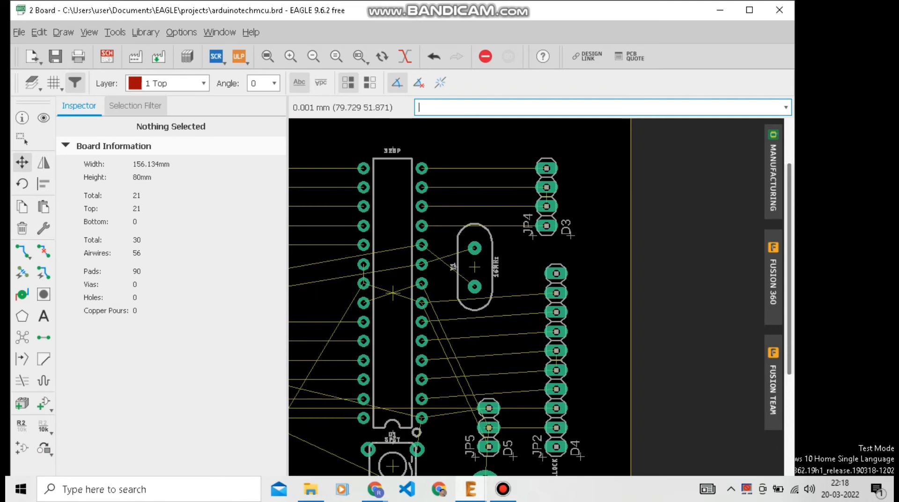
- Move capacitor C2 to the right of the voltage regulator just above C1, rotated vertically with its label on the right
{"action": "scroll", "coordinate": [381, 327], "scroll_direction": "down", "scroll_amount": 8}
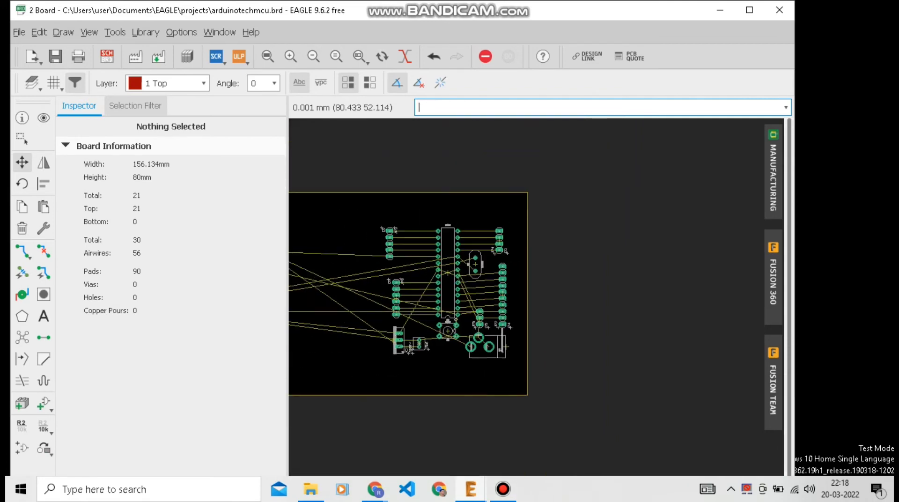
{"action": "scroll", "coordinate": [382, 328], "scroll_direction": "up", "scroll_amount": 3}
{"action": "left_click", "coordinate": [317, 283]}
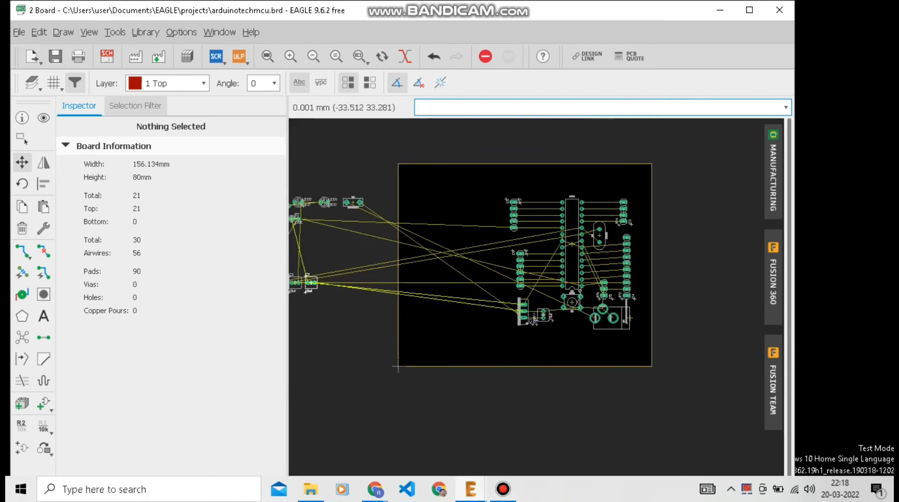
{"action": "scroll", "coordinate": [542, 304], "scroll_direction": "up", "scroll_amount": 5}
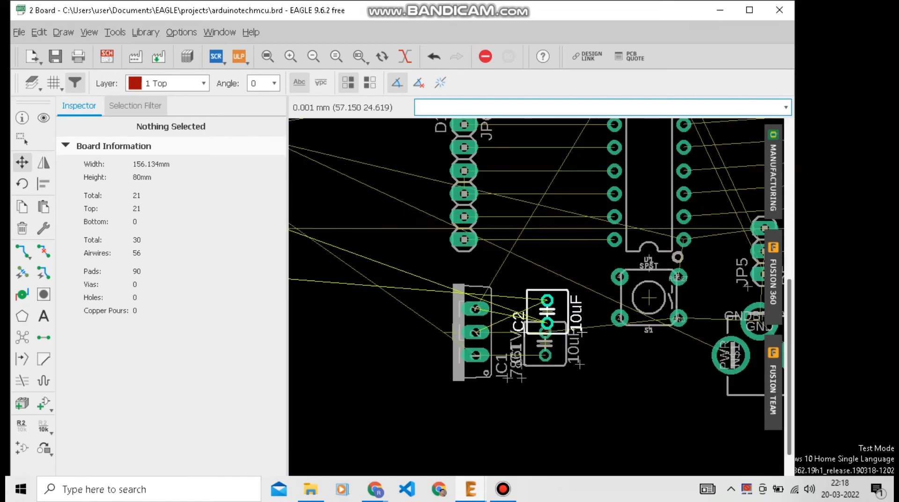
{"action": "right_click", "coordinate": [540, 294]}
{"action": "right_click", "coordinate": [535, 285]}
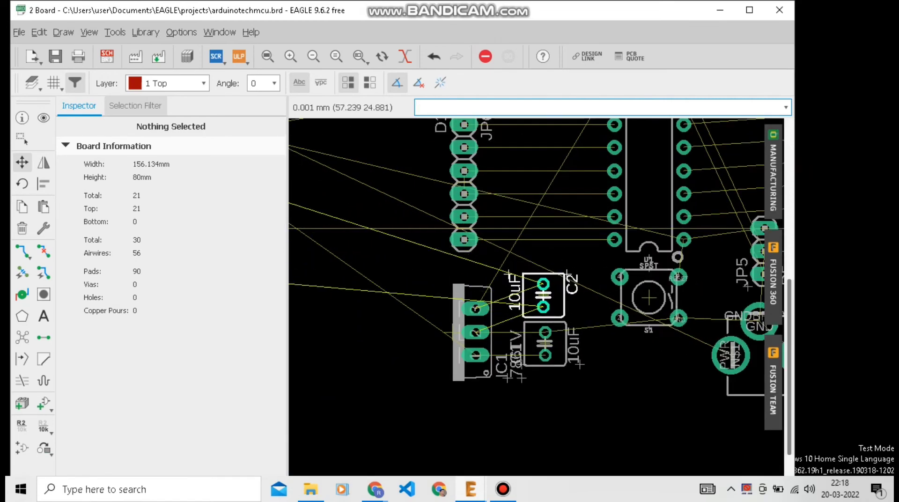
{"action": "left_click", "coordinate": [543, 296]}
- Shift C1 and the voltage regulator slightly down, and align C2 directly above C1 without overlap
{"action": "left_click", "coordinate": [544, 343]}
{"action": "left_click", "coordinate": [549, 363]}
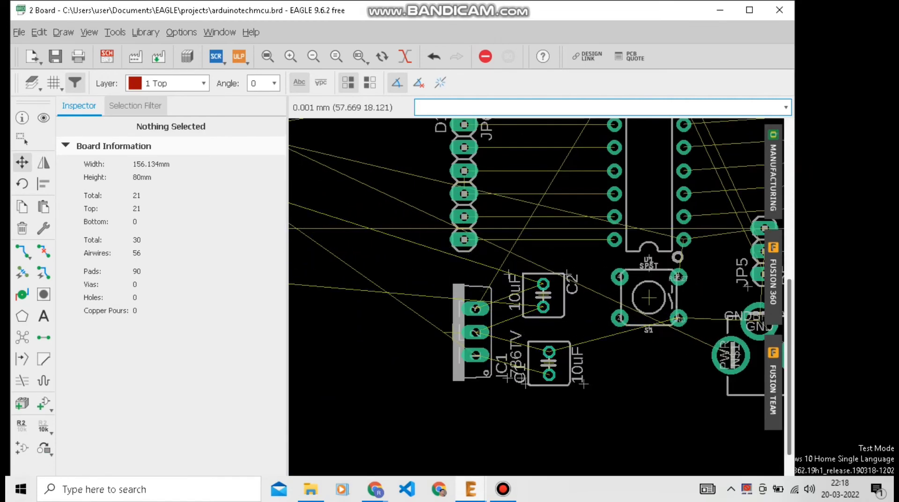
{"action": "left_click", "coordinate": [475, 332]}
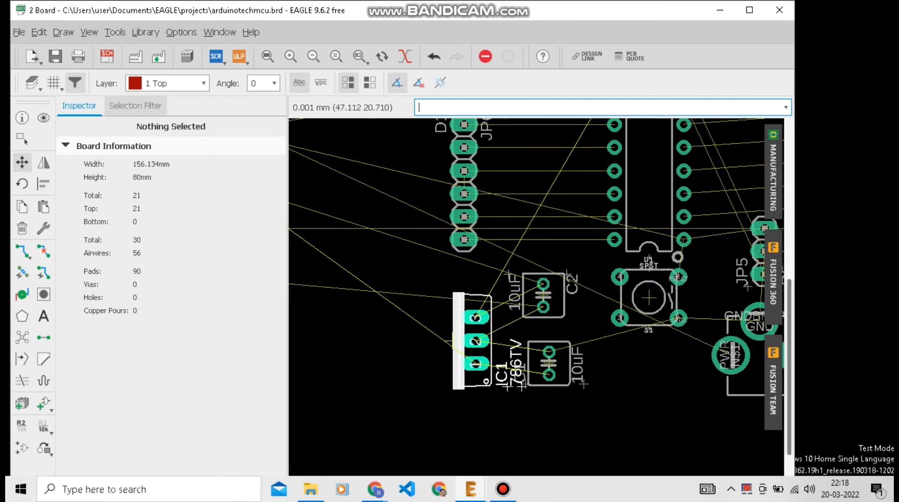
{"action": "left_click", "coordinate": [472, 343]}
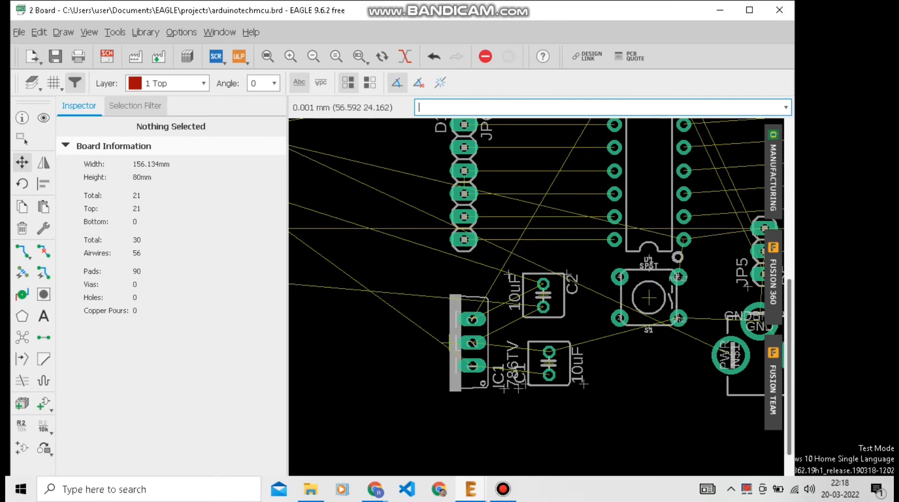
{"action": "left_click", "coordinate": [543, 295]}
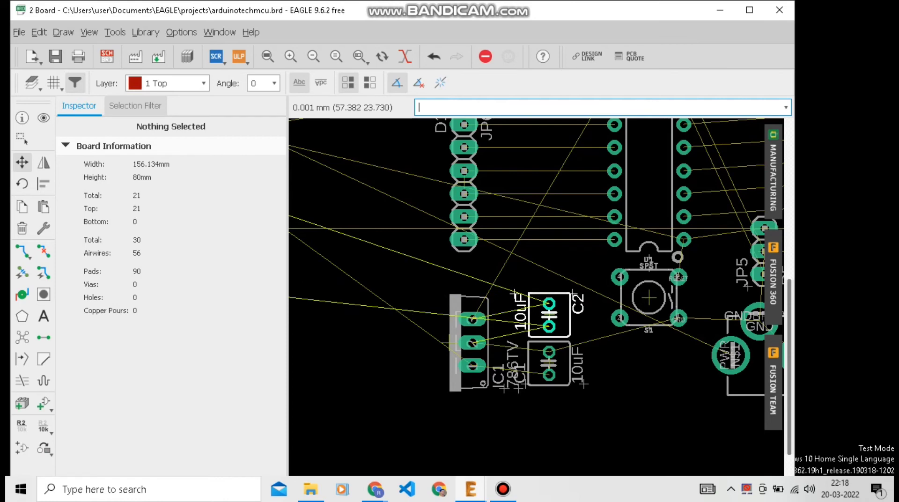
{"action": "left_click", "coordinate": [545, 294]}
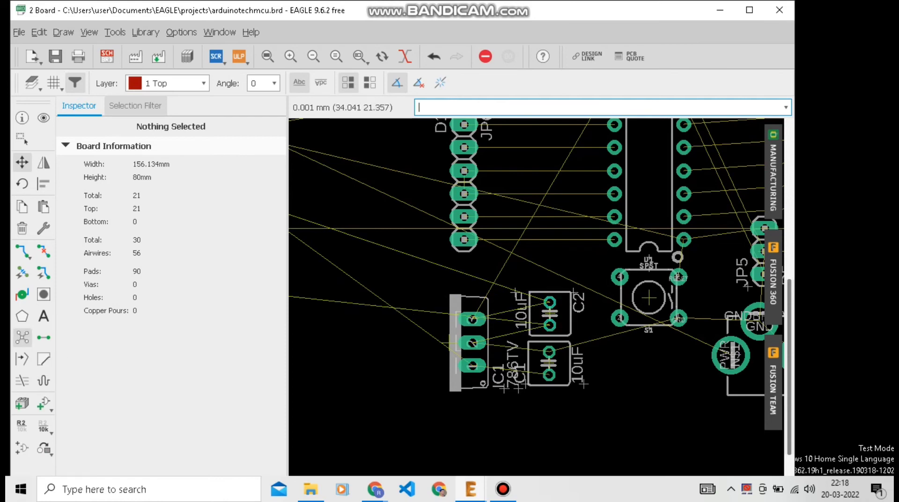
- Align headers JP3 and JP6 in one vertical column on the side of the microcontroller opposite the crystal
{"action": "scroll", "coordinate": [391, 326], "scroll_direction": "down", "scroll_amount": 3}
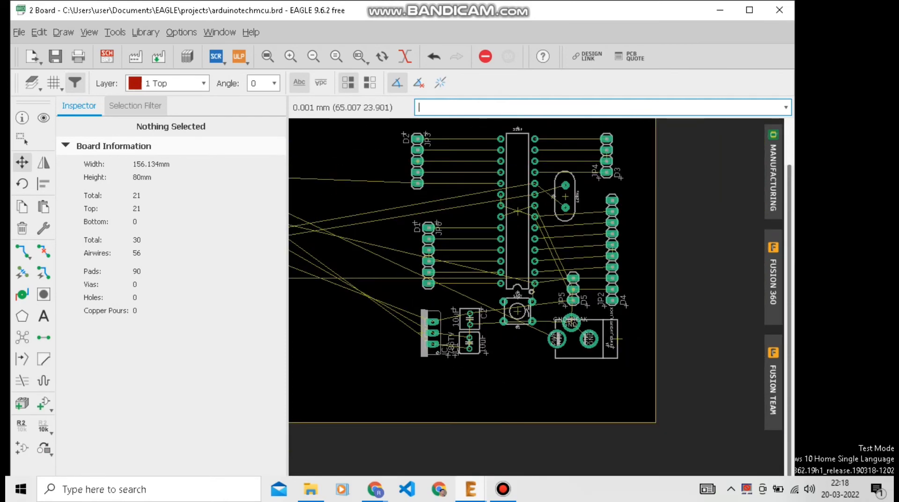
{"action": "left_click", "coordinate": [428, 255]}
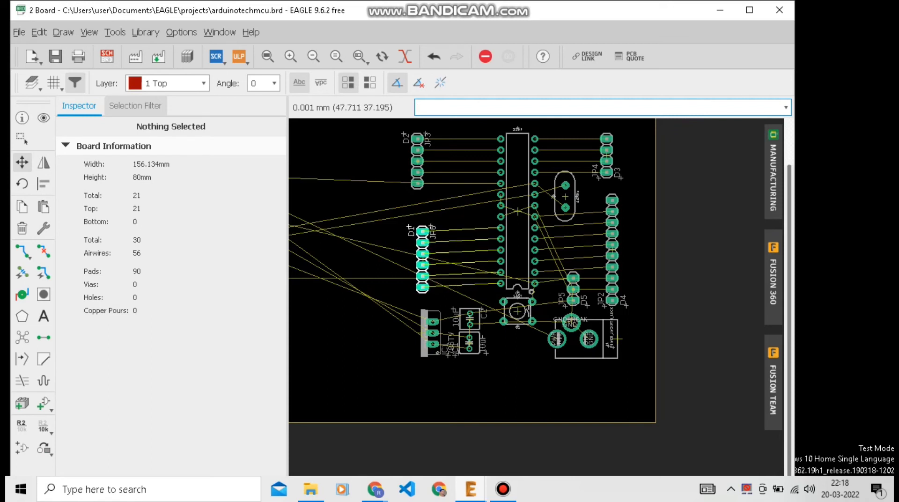
{"action": "left_click", "coordinate": [421, 259]}
{"action": "left_click", "coordinate": [419, 157]}
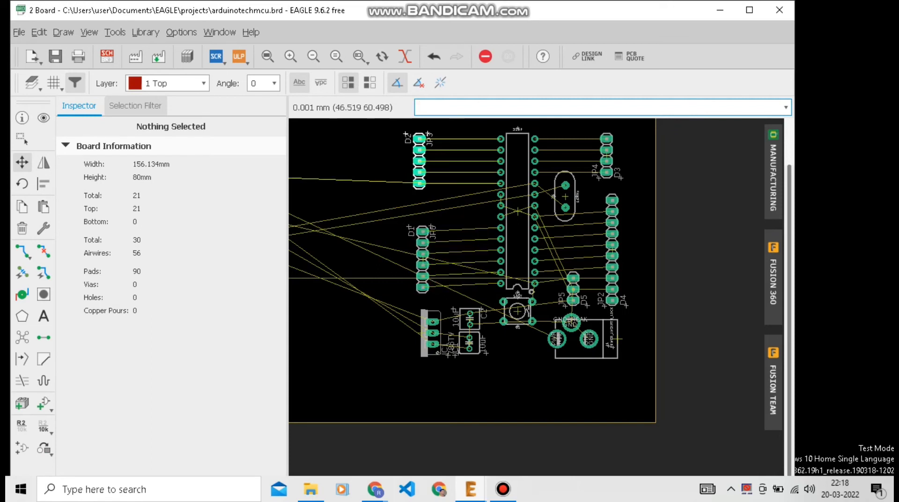
{"action": "left_click", "coordinate": [425, 157]}
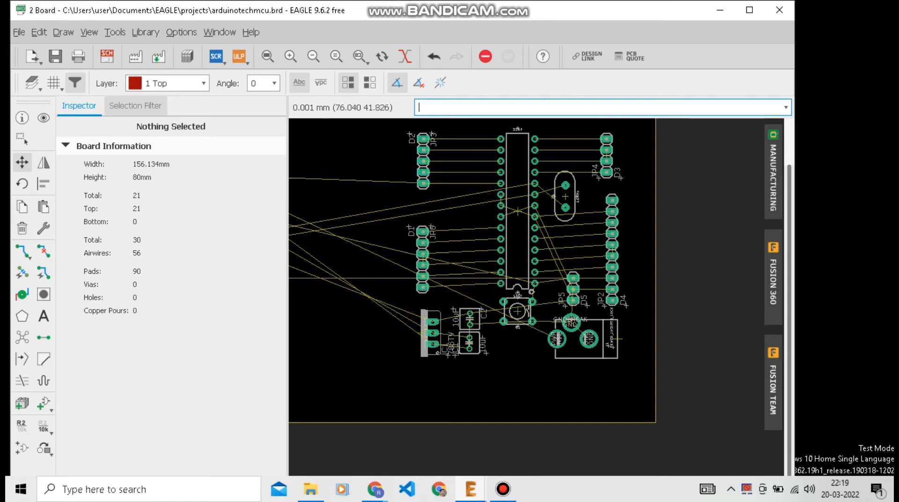
{"action": "left_click", "coordinate": [423, 258]}
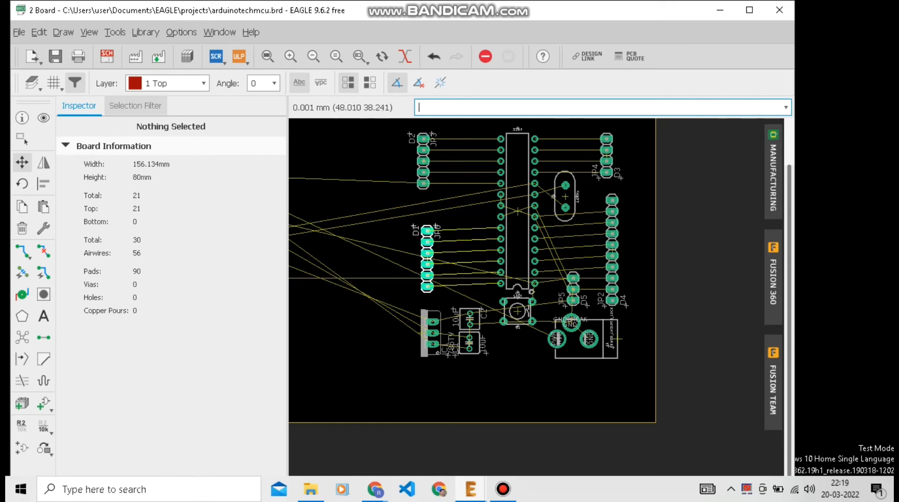
{"action": "left_click", "coordinate": [427, 256]}
{"action": "left_click", "coordinate": [423, 161]}
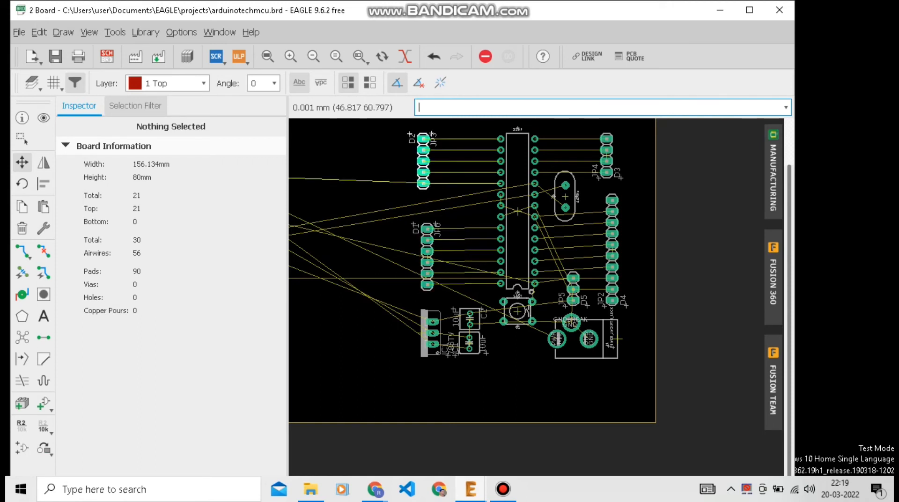
{"action": "left_click", "coordinate": [427, 161]}
- Move capacitor C3 from outside the board to the right of the 16 MHz crystal near JP4, and recalculate the airwires with Ratsnest
{"action": "scroll", "coordinate": [374, 310], "scroll_direction": "down", "scroll_amount": 5}
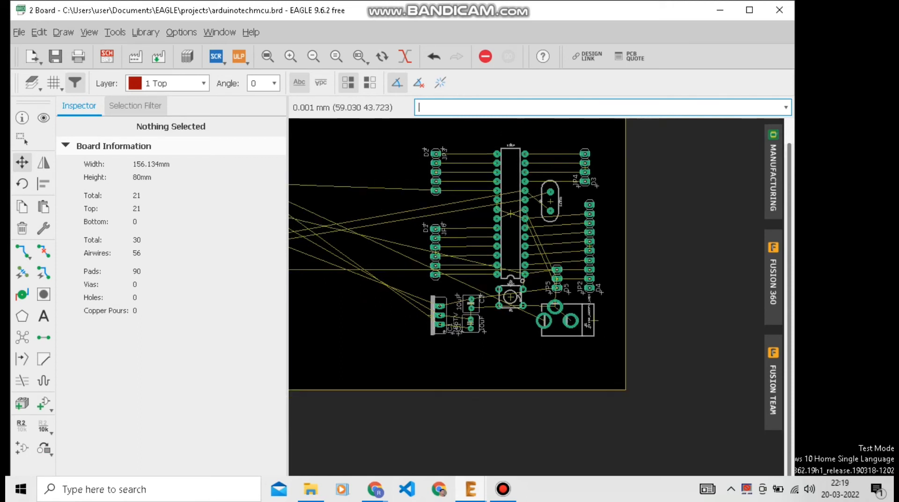
{"action": "left_click", "coordinate": [304, 252]}
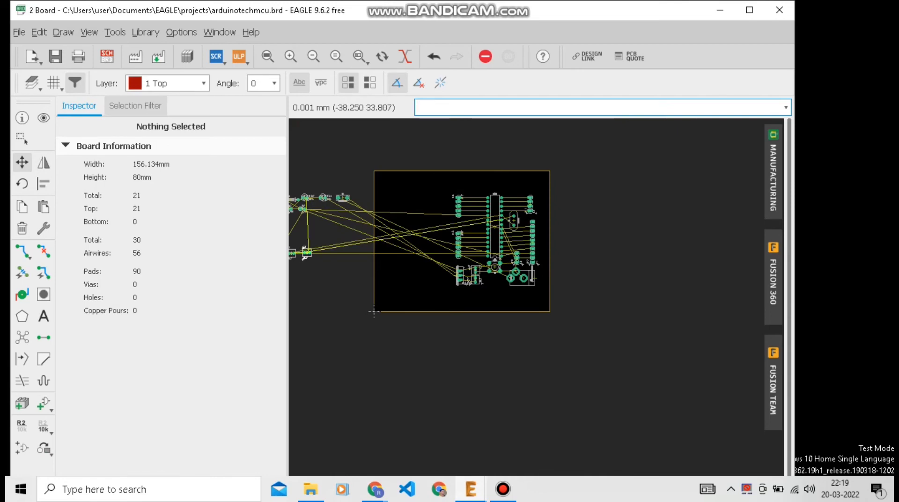
{"action": "scroll", "coordinate": [436, 228], "scroll_direction": "up", "scroll_amount": 3}
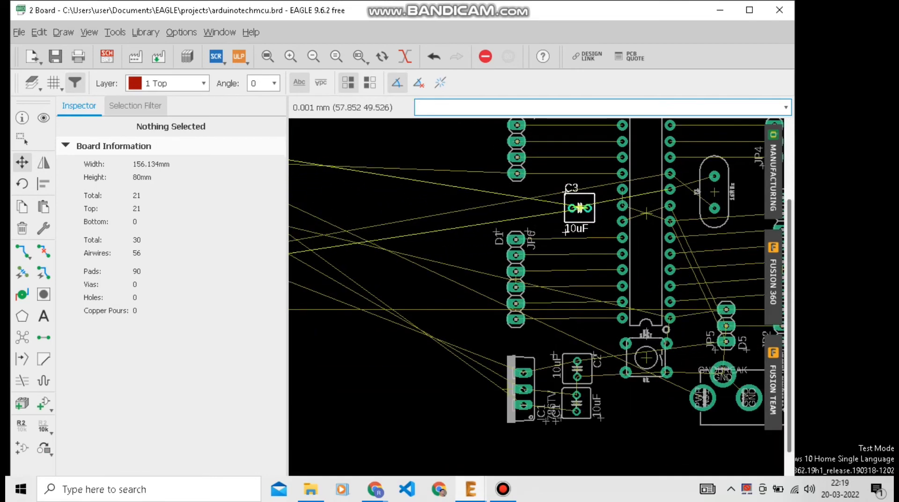
{"action": "scroll", "coordinate": [645, 196], "scroll_direction": "down", "scroll_amount": 4}
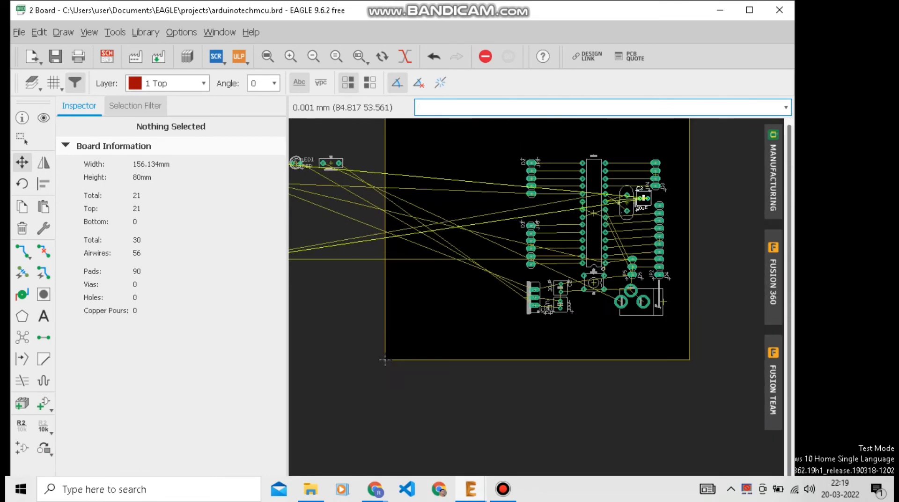
{"action": "scroll", "coordinate": [639, 192], "scroll_direction": "up", "scroll_amount": 3}
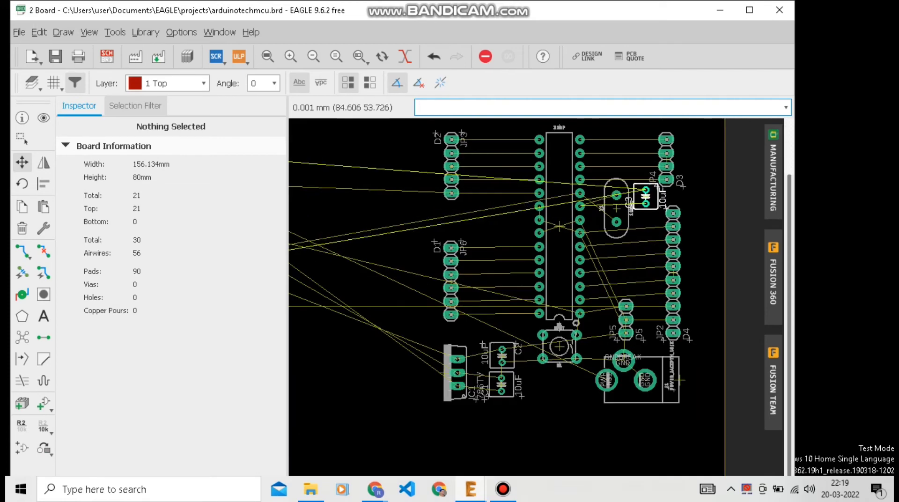
{"action": "scroll", "coordinate": [641, 194], "scroll_direction": "up", "scroll_amount": 2}
{"action": "right_click", "coordinate": [646, 193]}
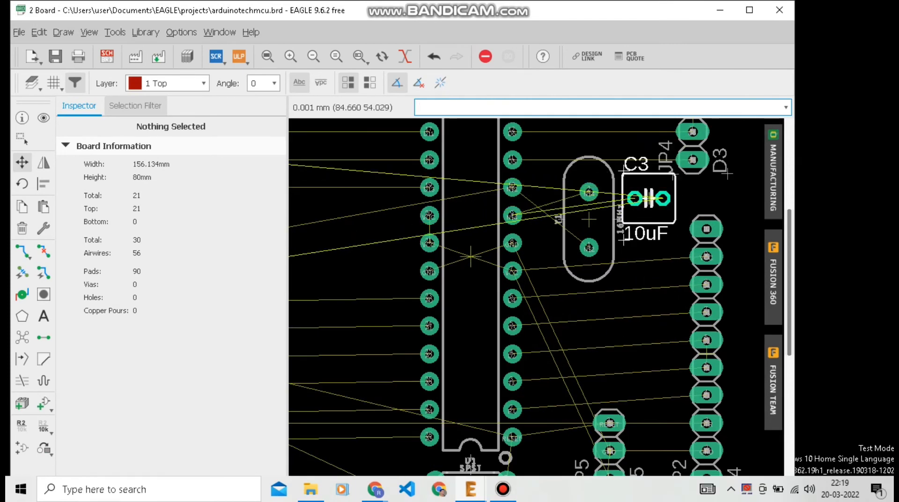
{"action": "right_click", "coordinate": [653, 187]}
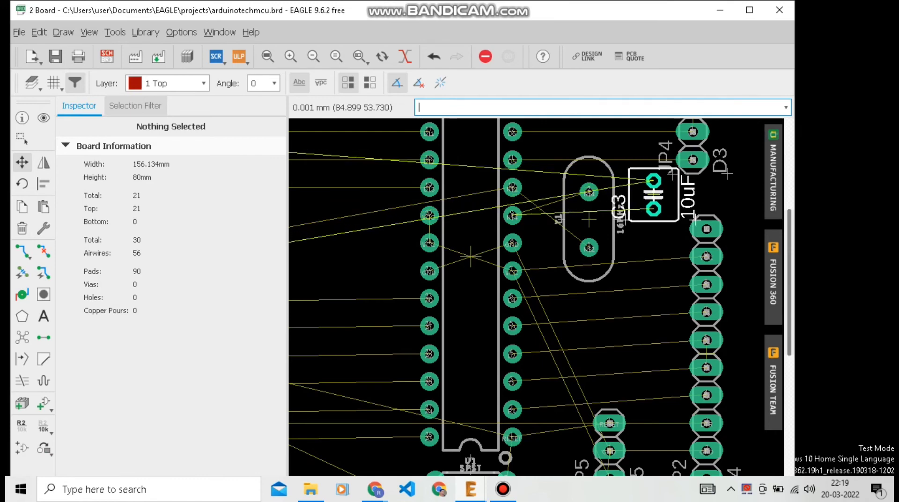
{"action": "right_click", "coordinate": [648, 189]}
{"action": "right_click", "coordinate": [643, 191]}
{"action": "scroll", "coordinate": [653, 195], "scroll_direction": "up", "scroll_amount": 2}
{"action": "right_click", "coordinate": [646, 203]}
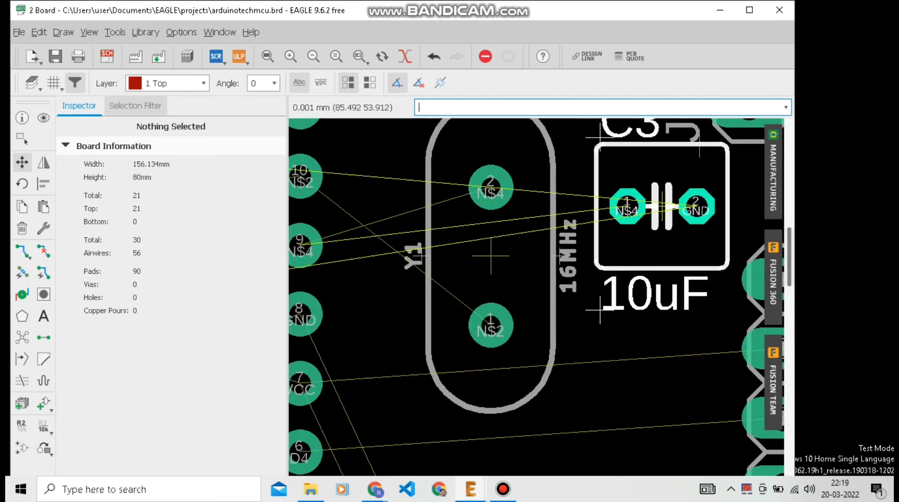
{"action": "right_click", "coordinate": [602, 286]}
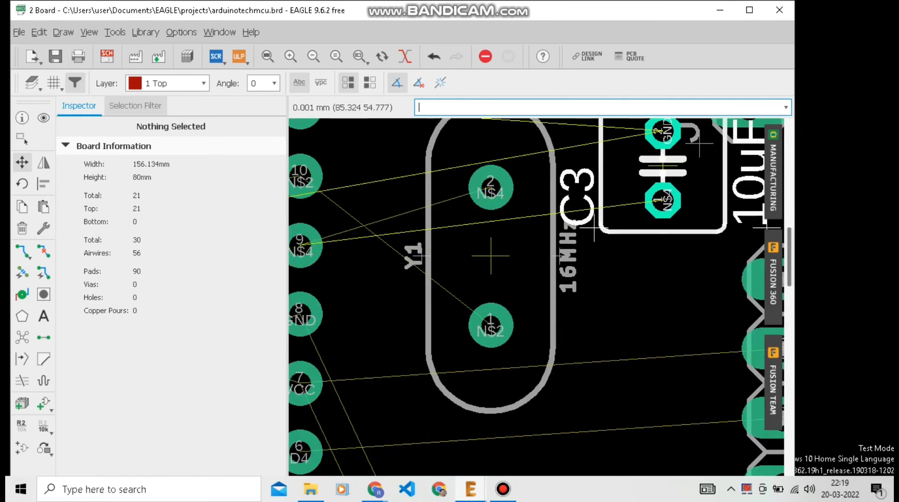
{"action": "right_click", "coordinate": [728, 264]}
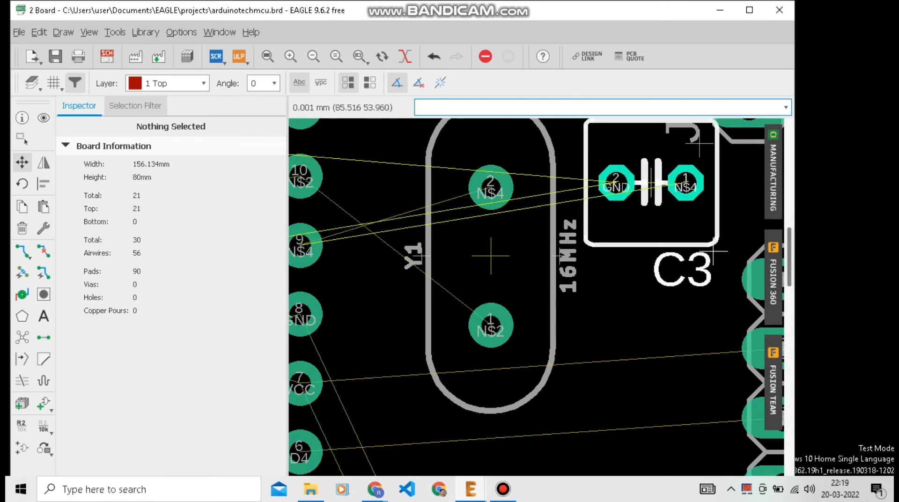
{"action": "left_click", "coordinate": [709, 252]}
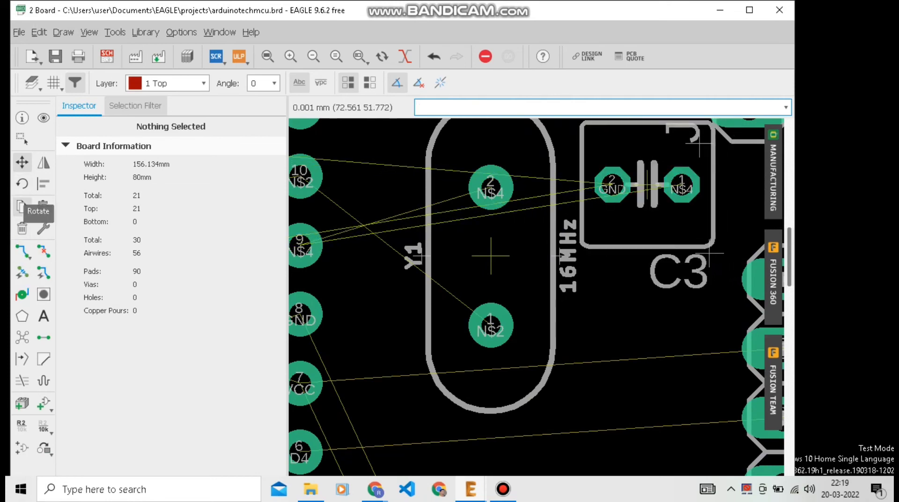
{"action": "left_click", "coordinate": [44, 337]}
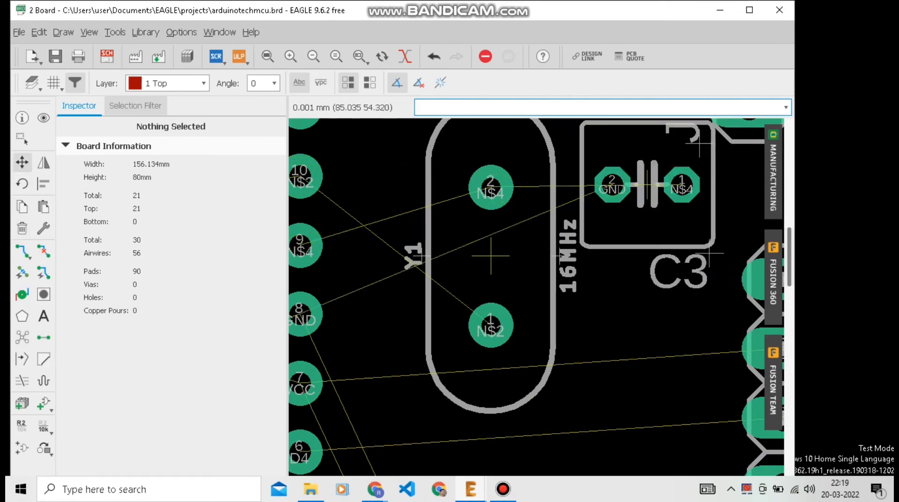
- Rotate C3 by 180 degrees so its N$4 pad faces the crystal, and shift the crystal slightly closer to the microcontroller
{"action": "left_click", "coordinate": [644, 184]}
{"action": "right_click", "coordinate": [644, 184]}
{"action": "right_click", "coordinate": [644, 183]}
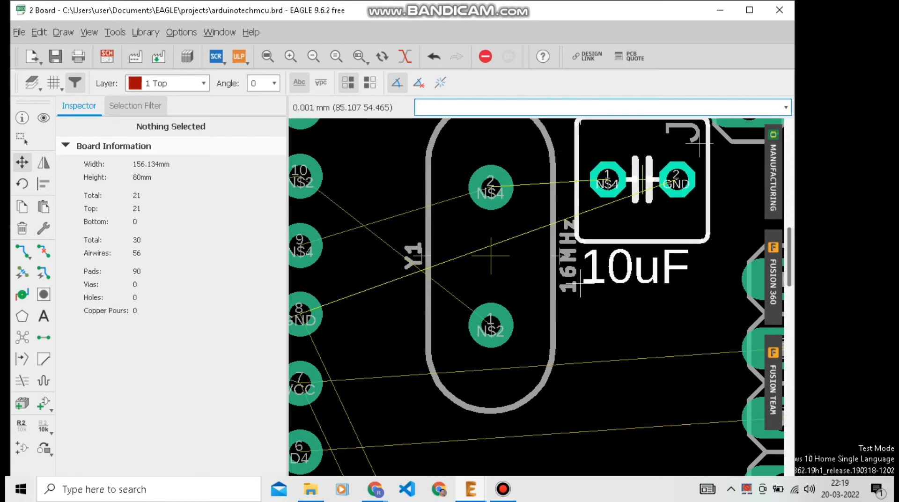
{"action": "left_click", "coordinate": [642, 182]}
{"action": "left_click", "coordinate": [490, 256]}
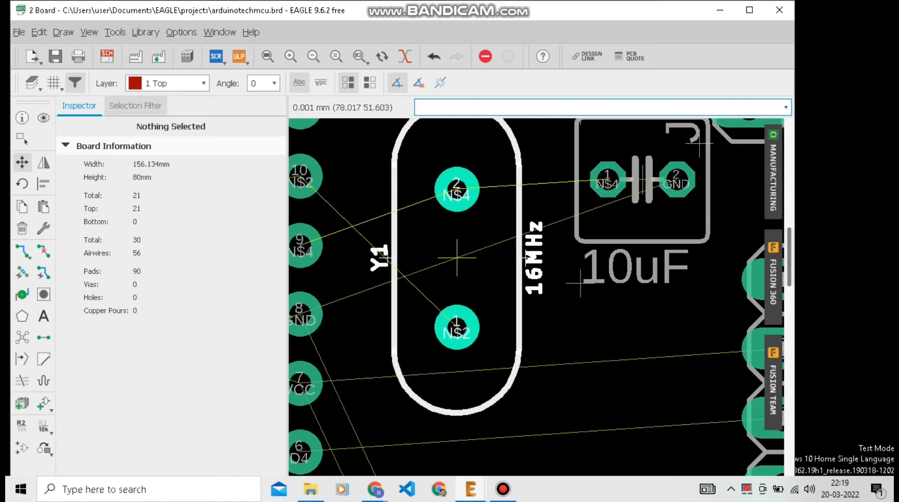
{"action": "left_click", "coordinate": [456, 258]}
- Move capacitor C4 into the board directly below C3, beside the crystal, and recalculate the airwires with Ratsnest
{"action": "scroll", "coordinate": [456, 257], "scroll_direction": "down", "scroll_amount": 5}
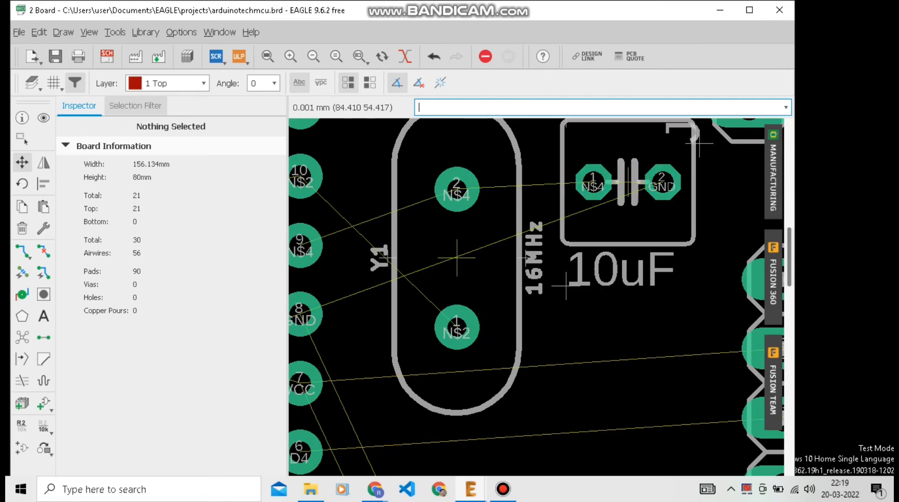
{"action": "scroll", "coordinate": [457, 257], "scroll_direction": "down", "scroll_amount": 6}
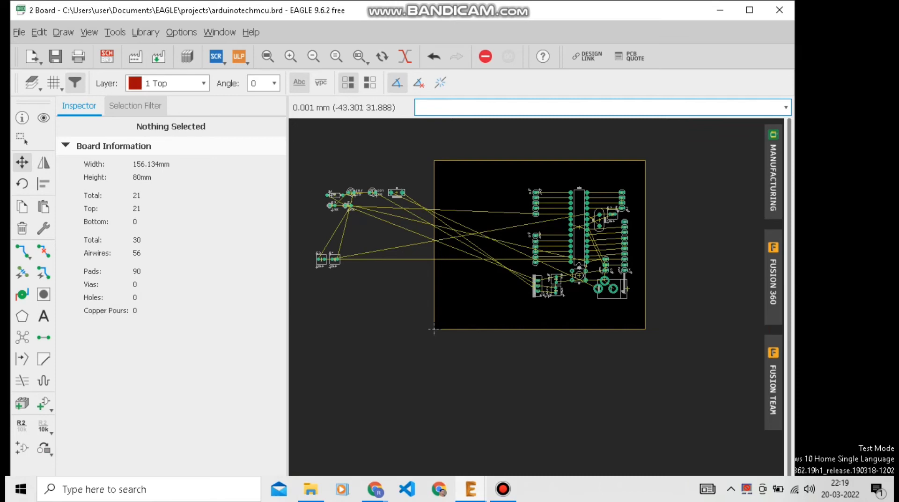
{"action": "scroll", "coordinate": [538, 257], "scroll_direction": "up", "scroll_amount": 5}
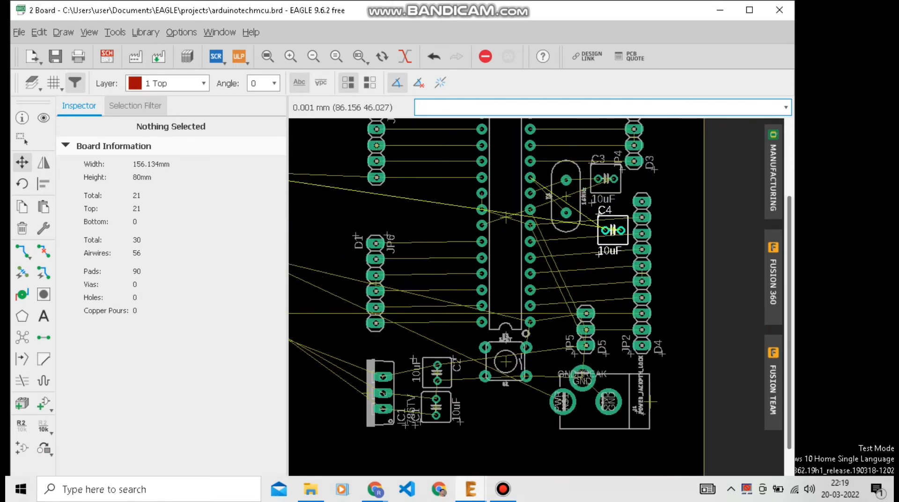
{"action": "scroll", "coordinate": [608, 203], "scroll_direction": "up", "scroll_amount": 4}
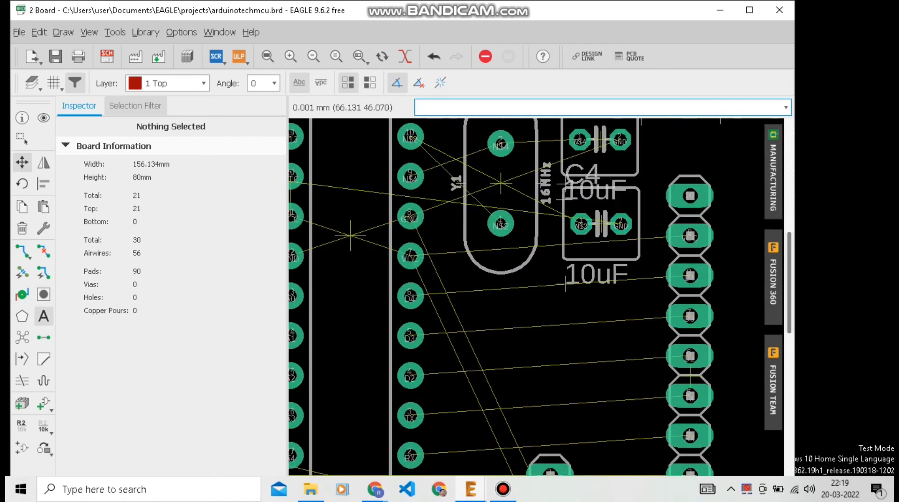
{"action": "left_click", "coordinate": [22, 337]}
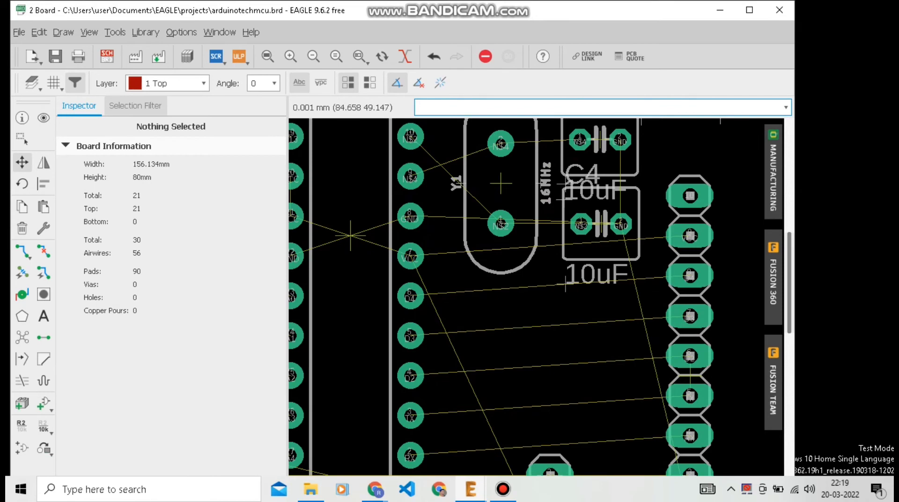
- Move fuse F1 between capacitor C1 and the power jack, rotated 180 degrees with its value label above it
{"action": "scroll", "coordinate": [535, 261], "scroll_direction": "down", "scroll_amount": 6}
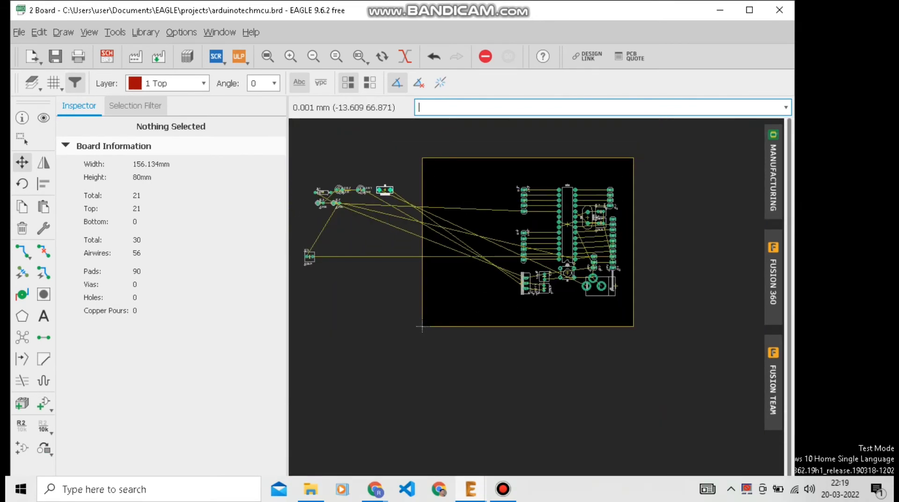
{"action": "scroll", "coordinate": [522, 286], "scroll_direction": "up", "scroll_amount": 5}
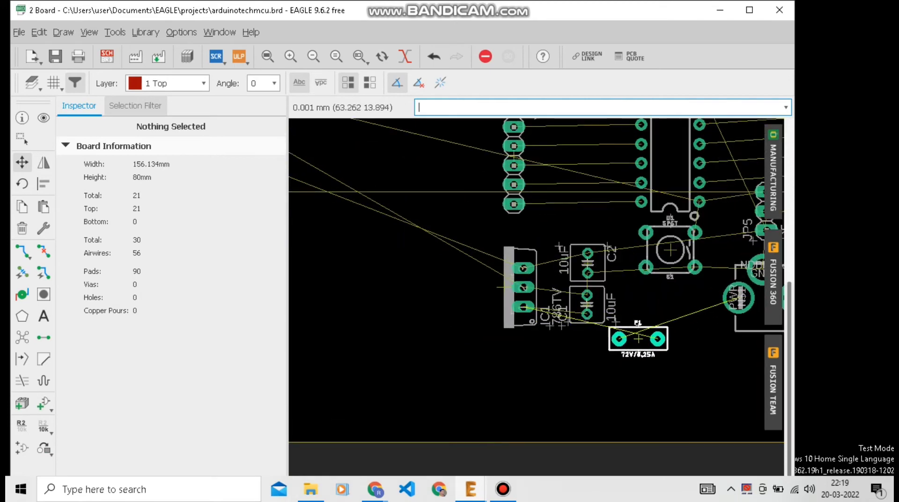
{"action": "right_click", "coordinate": [649, 330]}
{"action": "right_click", "coordinate": [663, 331]}
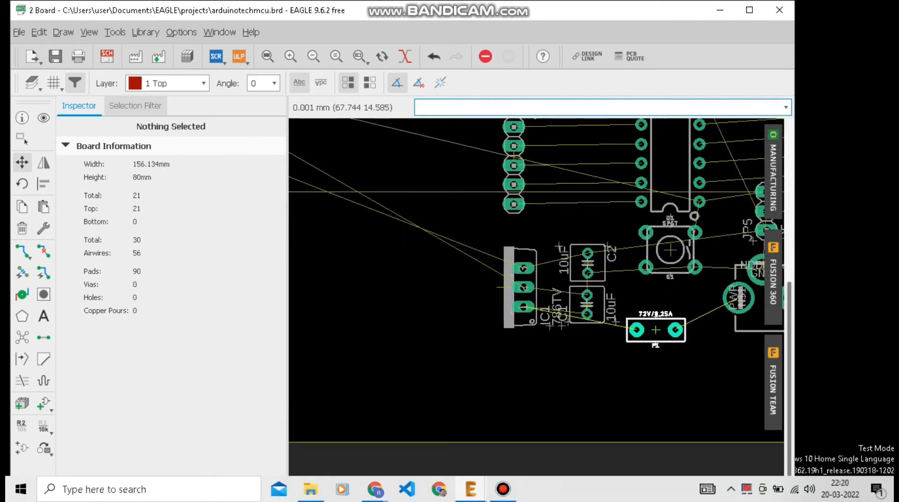
{"action": "left_click", "coordinate": [674, 316]}
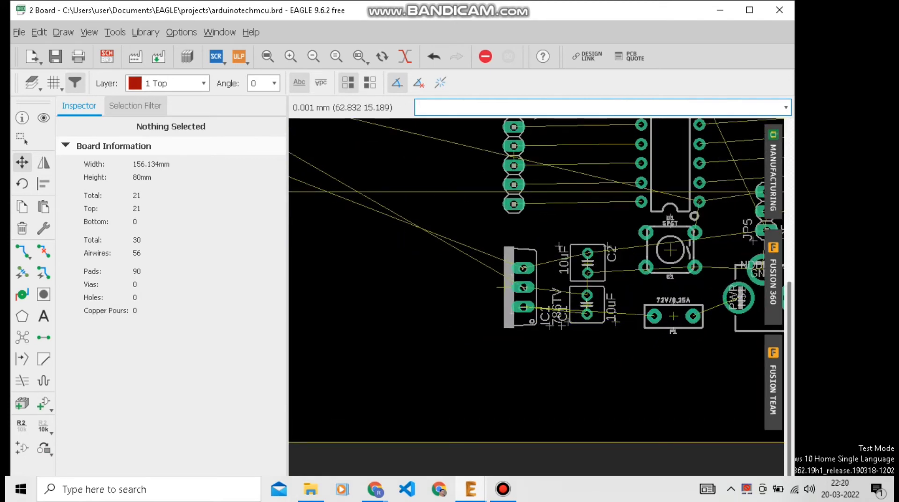
- Move LED1 into the board just above C2 and the voltage regulator, near the lower end of header JP6
{"action": "scroll", "coordinate": [386, 334], "scroll_direction": "down", "scroll_amount": 6}
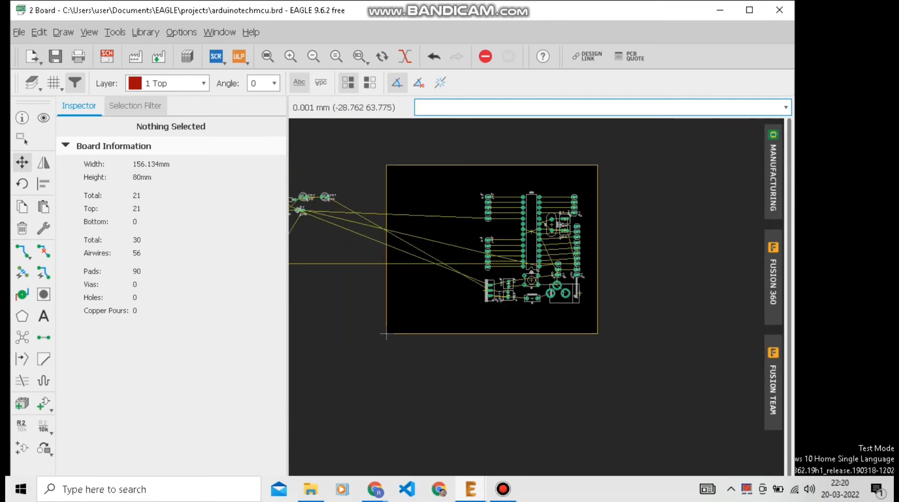
{"action": "left_click", "coordinate": [324, 197]}
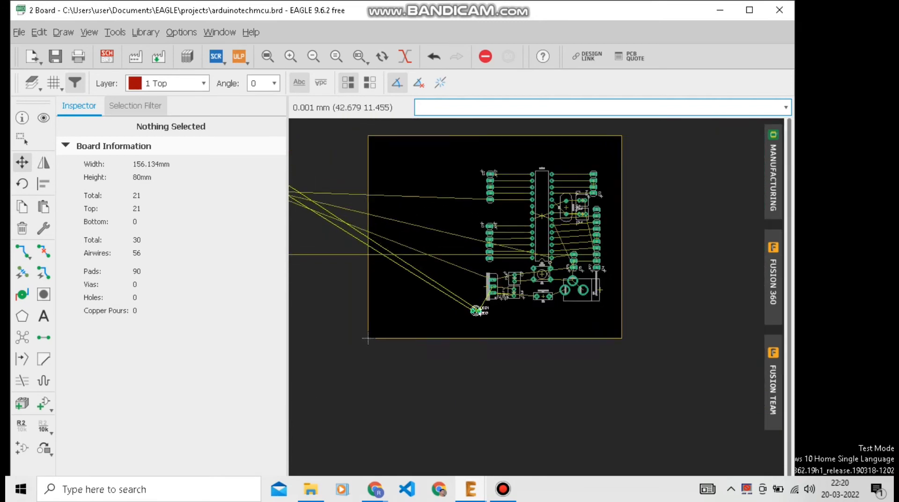
{"action": "scroll", "coordinate": [476, 312], "scroll_direction": "up", "scroll_amount": 6}
{"action": "scroll", "coordinate": [464, 271], "scroll_direction": "down", "scroll_amount": 2}
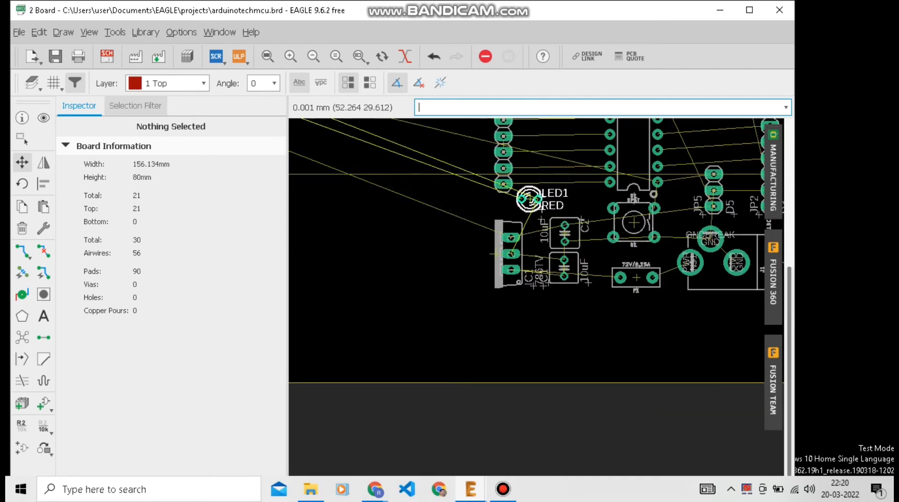
{"action": "left_click", "coordinate": [531, 198]}
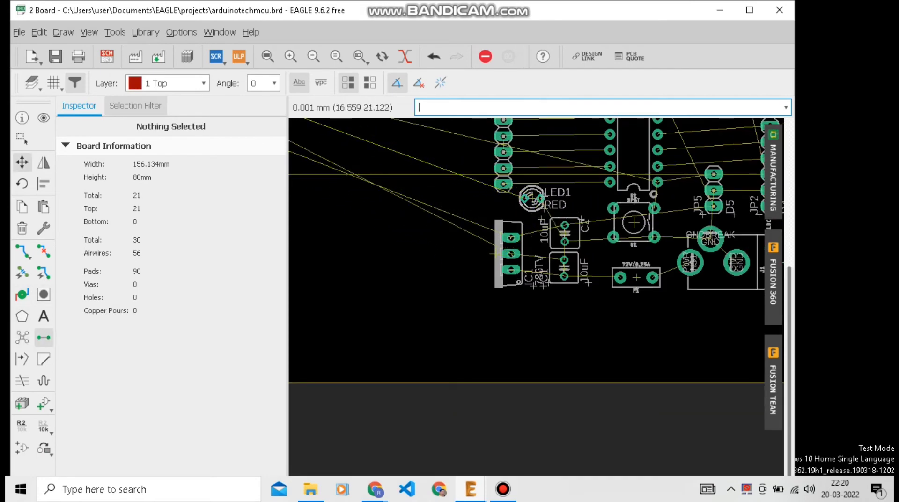
- Move LED2 into the board between headers JP3 and JP6, on the side facing the microcontroller
{"action": "scroll", "coordinate": [502, 332], "scroll_direction": "down", "scroll_amount": 5}
{"action": "scroll", "coordinate": [442, 335], "scroll_direction": "down", "scroll_amount": 1}
{"action": "scroll", "coordinate": [340, 262], "scroll_direction": "up", "scroll_amount": 5}
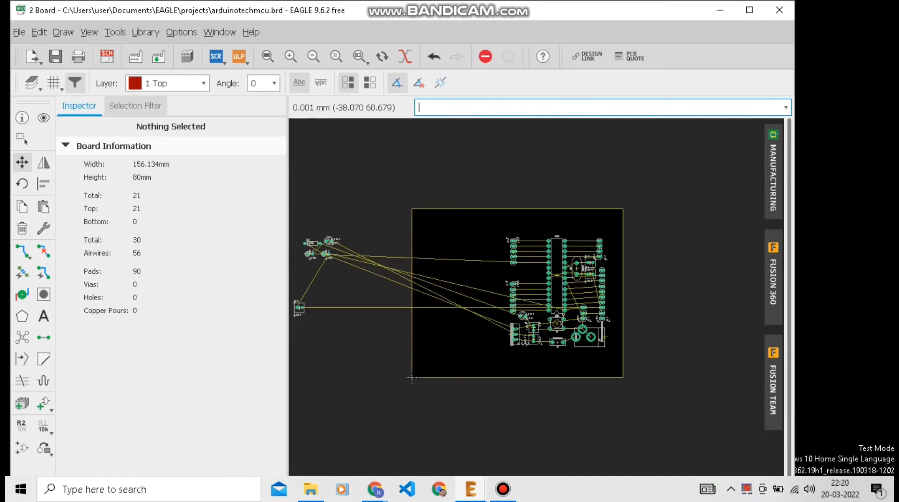
{"action": "scroll", "coordinate": [360, 253], "scroll_direction": "down", "scroll_amount": 5}
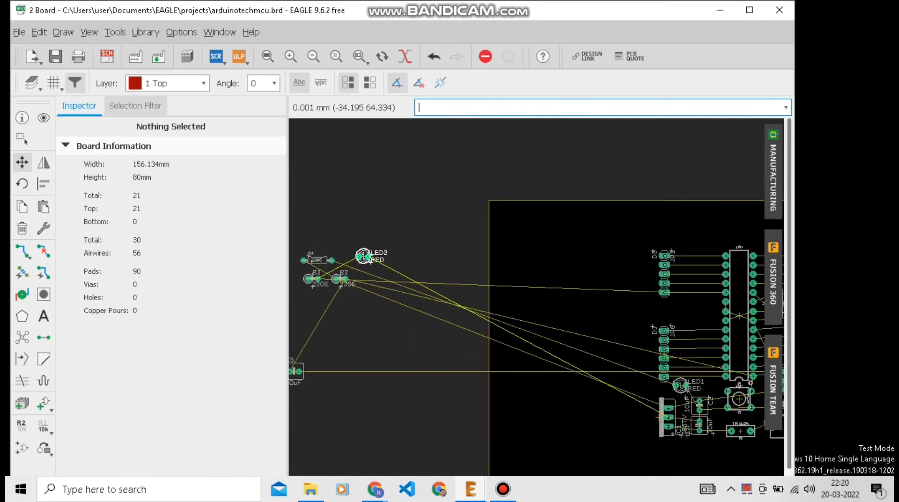
{"action": "scroll", "coordinate": [597, 343], "scroll_direction": "up", "scroll_amount": 3}
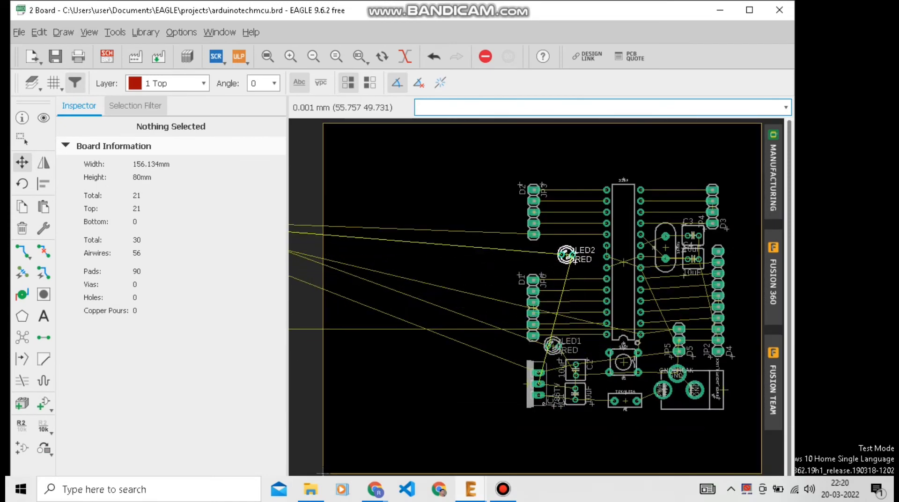
{"action": "left_click", "coordinate": [571, 260]}
- Move resistor R2 into the board between switch S1 and header JP5, rotated 90 degrees, just above the power jack
{"action": "scroll", "coordinate": [571, 261], "scroll_direction": "down", "scroll_amount": 5}
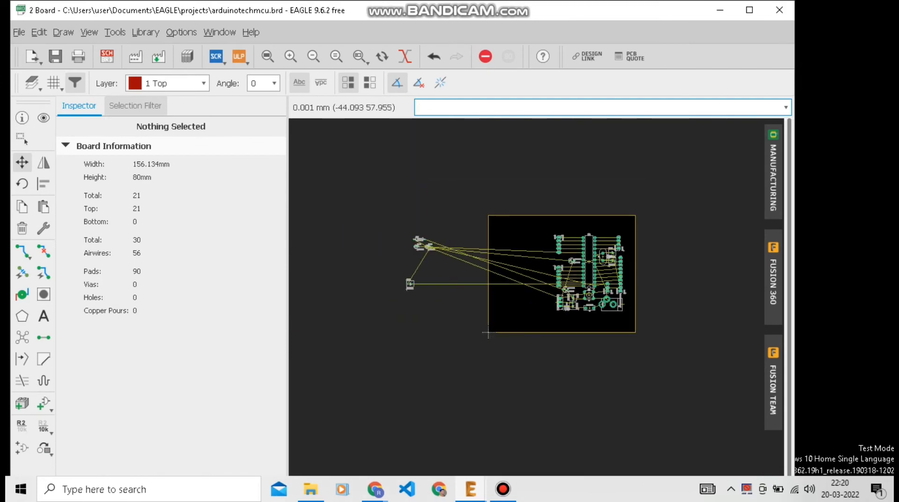
{"action": "scroll", "coordinate": [422, 237], "scroll_direction": "up", "scroll_amount": 5}
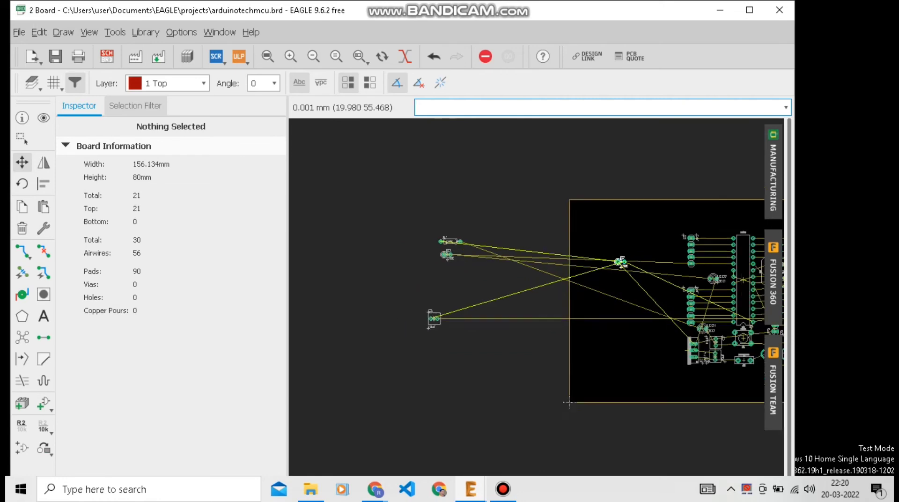
{"action": "scroll", "coordinate": [608, 276], "scroll_direction": "down", "scroll_amount": 3}
{"action": "scroll", "coordinate": [605, 287], "scroll_direction": "up", "scroll_amount": 5}
{"action": "scroll", "coordinate": [604, 288], "scroll_direction": "up", "scroll_amount": 3}
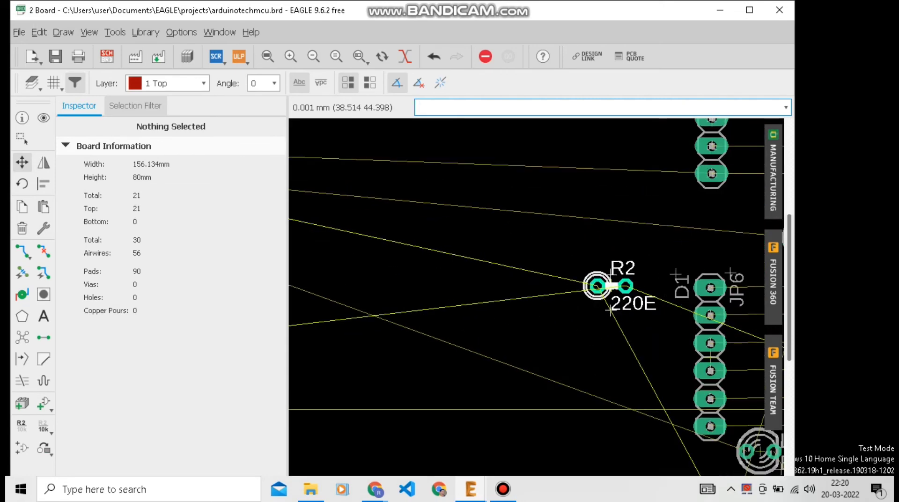
{"action": "scroll", "coordinate": [600, 282], "scroll_direction": "down", "scroll_amount": 2}
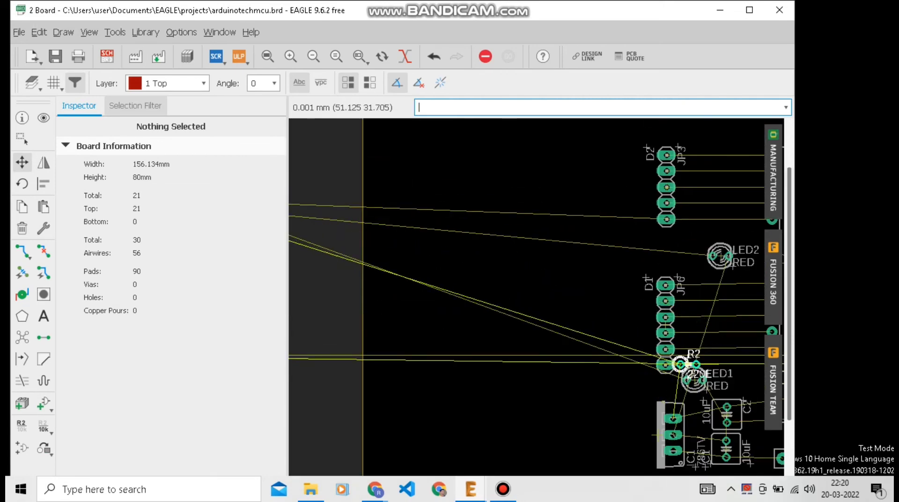
{"action": "scroll", "coordinate": [674, 363], "scroll_direction": "down", "scroll_amount": 3}
{"action": "scroll", "coordinate": [613, 344], "scroll_direction": "down", "scroll_amount": 3}
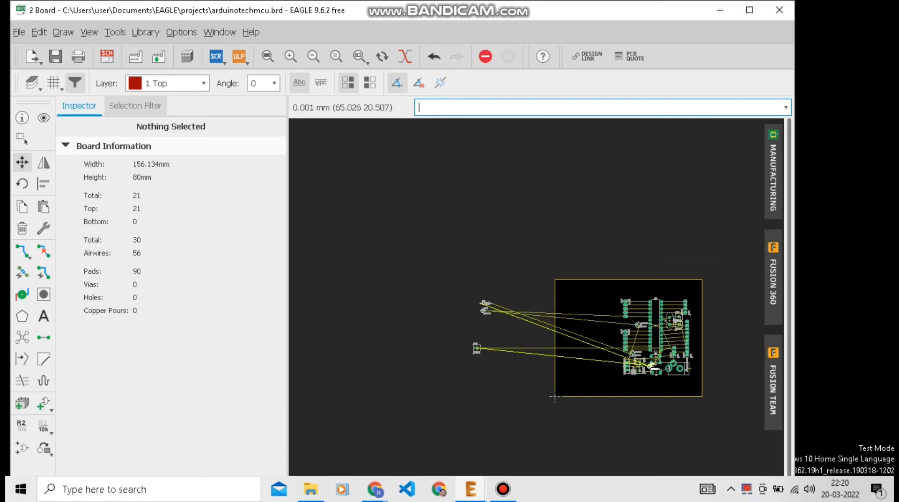
{"action": "scroll", "coordinate": [599, 342], "scroll_direction": "up", "scroll_amount": 5}
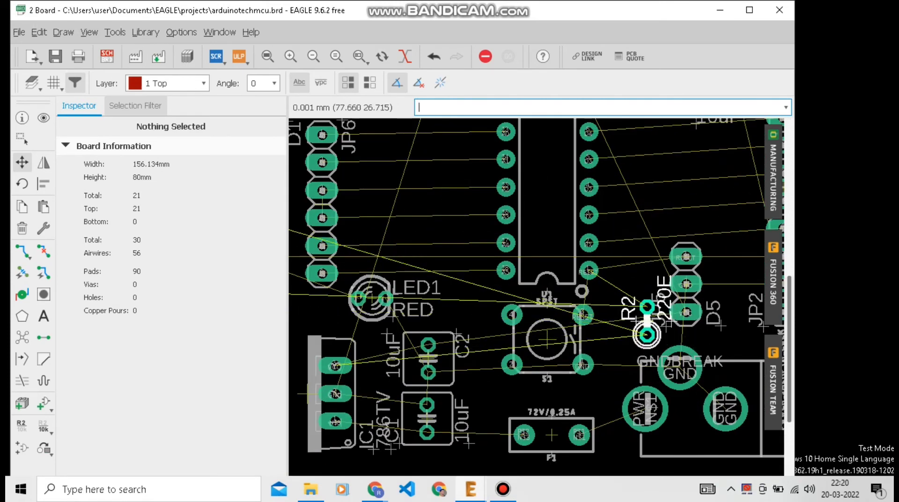
{"action": "right_click", "coordinate": [637, 327]}
{"action": "scroll", "coordinate": [635, 327], "scroll_direction": "down", "scroll_amount": 1}
{"action": "scroll", "coordinate": [635, 323], "scroll_direction": "down", "scroll_amount": 1}
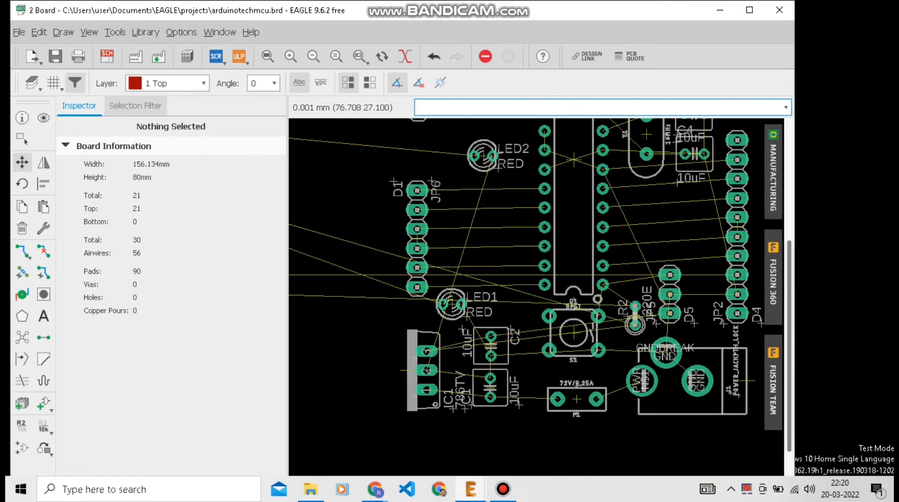
{"action": "scroll", "coordinate": [635, 322], "scroll_direction": "up", "scroll_amount": 1}
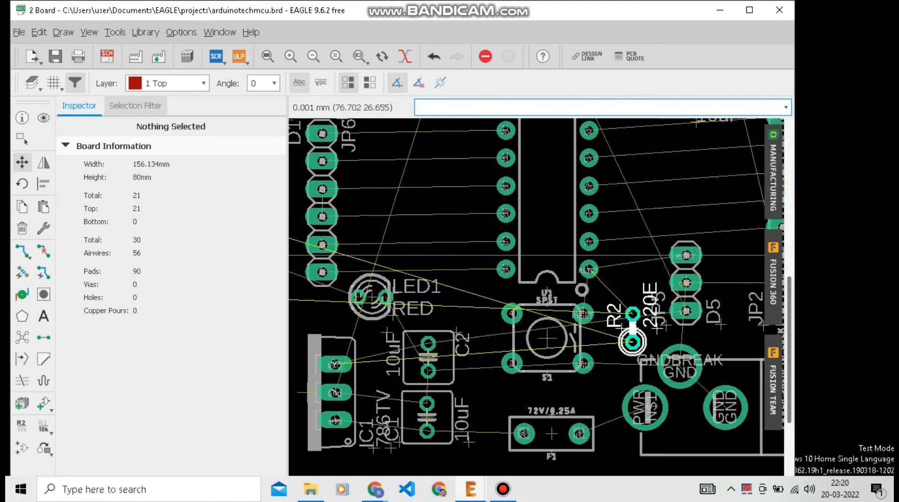
{"action": "left_click", "coordinate": [632, 342]}
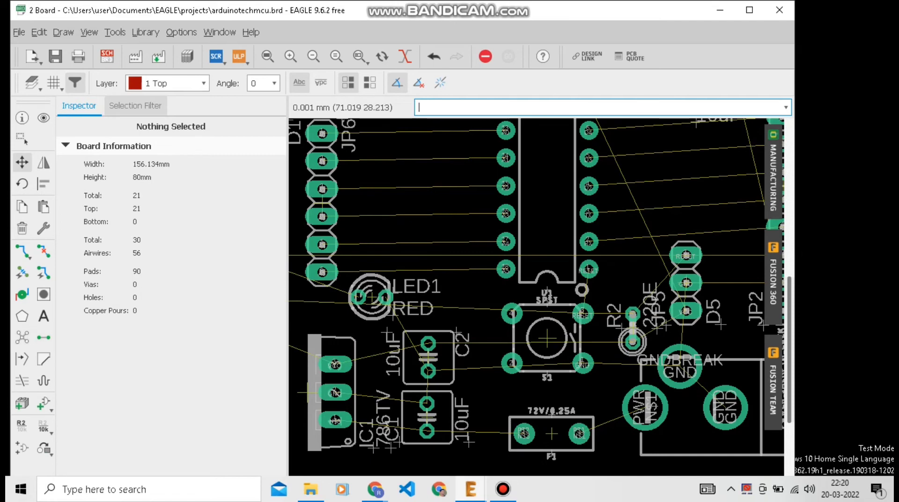
- Shift push button S1 slightly down, away from the microcontroller's notched end
{"action": "scroll", "coordinate": [586, 321], "scroll_direction": "up", "scroll_amount": 2}
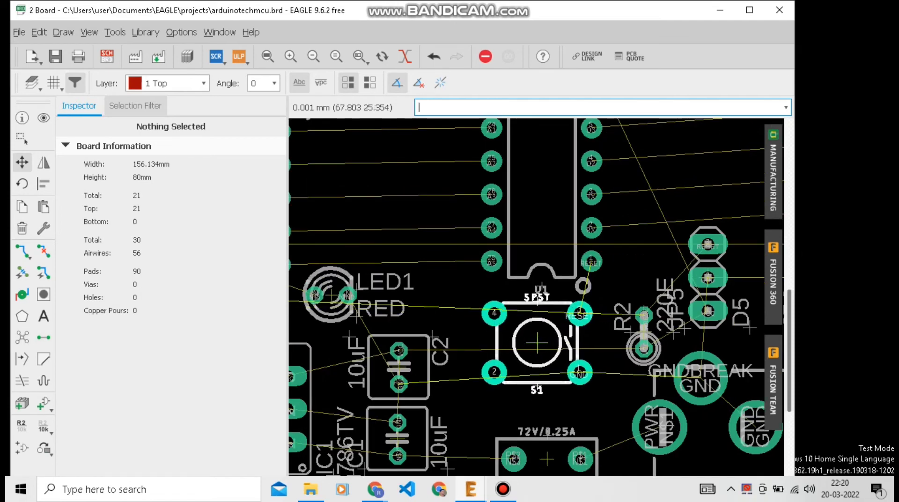
{"action": "left_click", "coordinate": [539, 346]}
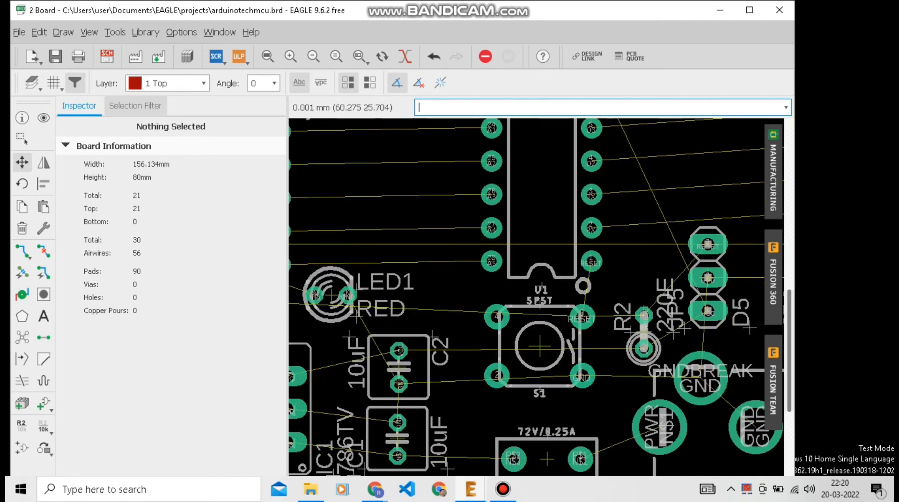
- Move capacitor C5 into the board above R2, between the microcontroller and JP5, with its RESET pad facing the microcontroller
{"action": "scroll", "coordinate": [502, 339], "scroll_direction": "down", "scroll_amount": 5}
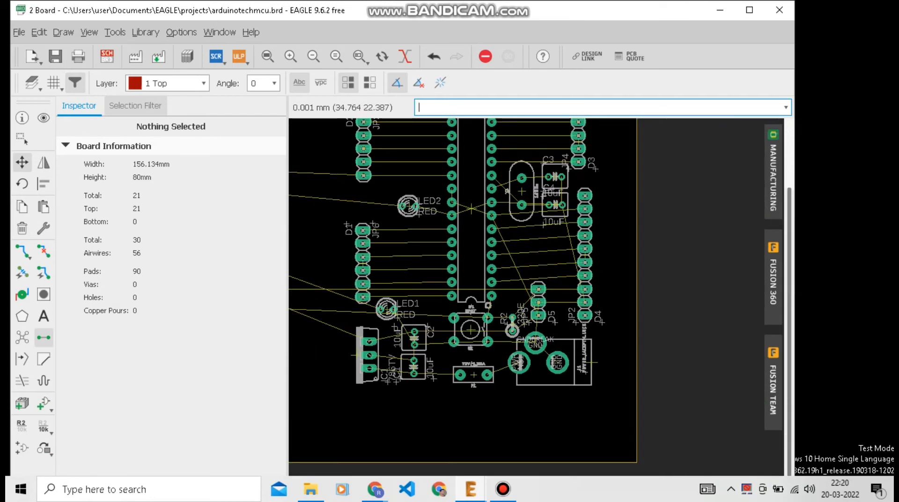
{"action": "scroll", "coordinate": [449, 328], "scroll_direction": "down", "scroll_amount": 5}
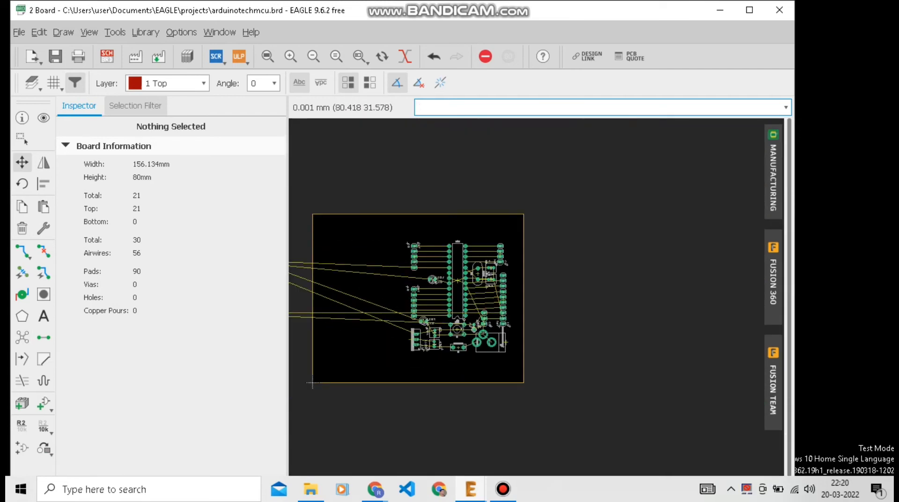
{"action": "scroll", "coordinate": [483, 316], "scroll_direction": "down", "scroll_amount": 3}
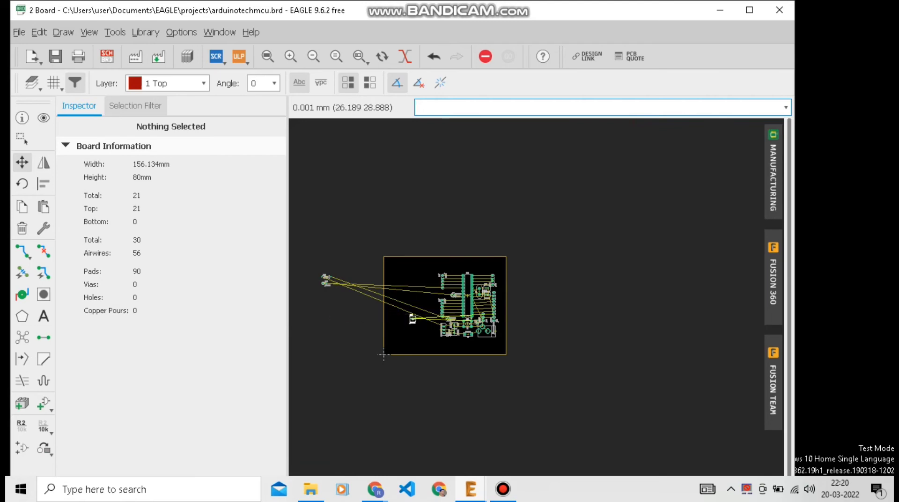
{"action": "scroll", "coordinate": [471, 321], "scroll_direction": "up", "scroll_amount": 7}
{"action": "scroll", "coordinate": [509, 295], "scroll_direction": "up", "scroll_amount": 5}
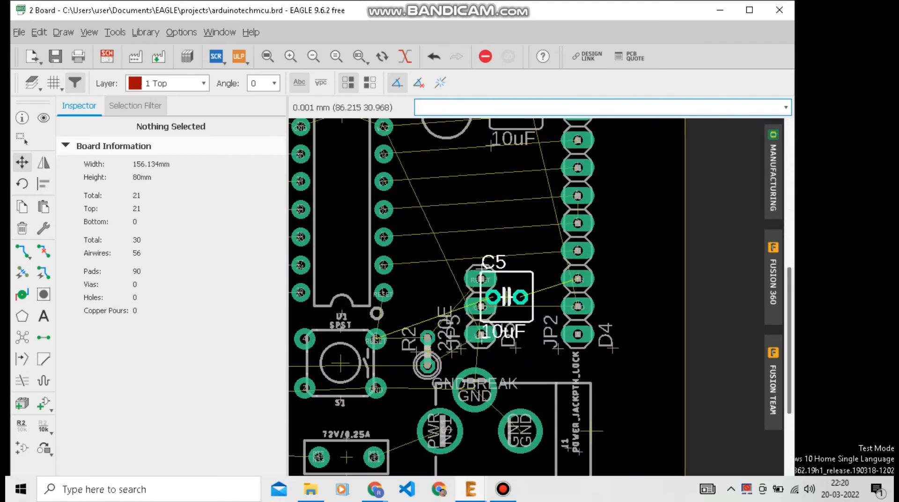
{"action": "right_click", "coordinate": [415, 282]}
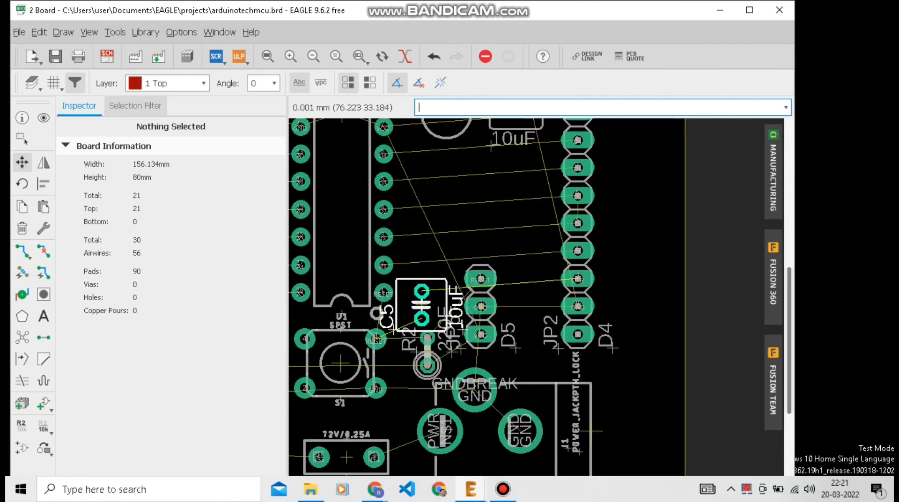
{"action": "right_click", "coordinate": [424, 274]}
{"action": "right_click", "coordinate": [424, 244]}
{"action": "scroll", "coordinate": [422, 261], "scroll_direction": "up", "scroll_amount": 3}
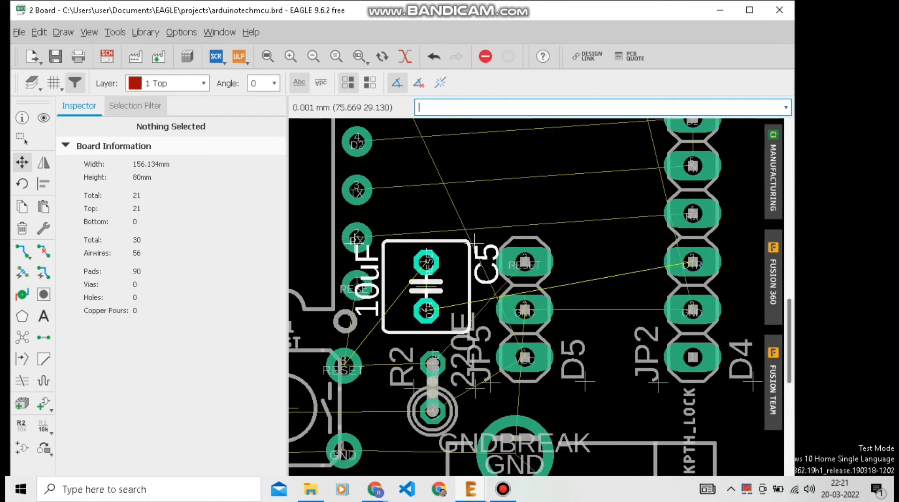
{"action": "right_click", "coordinate": [464, 220]}
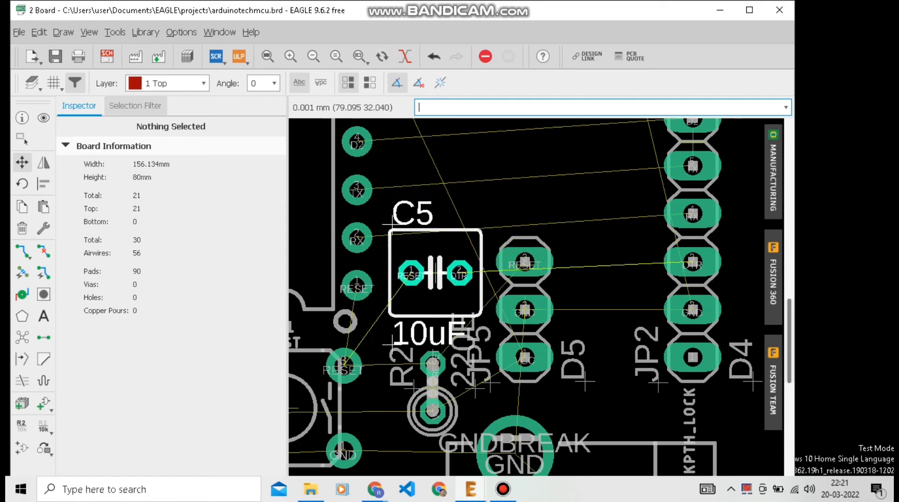
- Shift headers JP2 and JP5 and the power jack slightly down, lining up JP2's pads with the microcontroller pins
{"action": "scroll", "coordinate": [580, 222], "scroll_direction": "down", "scroll_amount": 6}
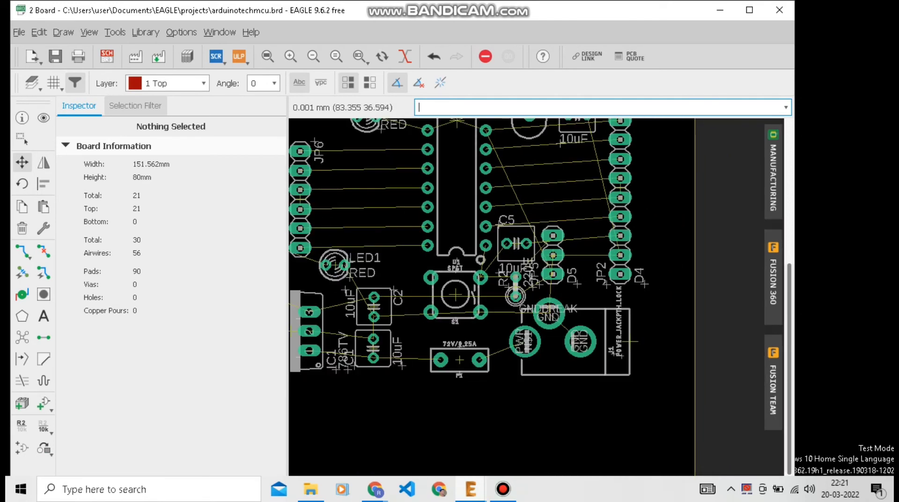
{"action": "left_click", "coordinate": [611, 196]}
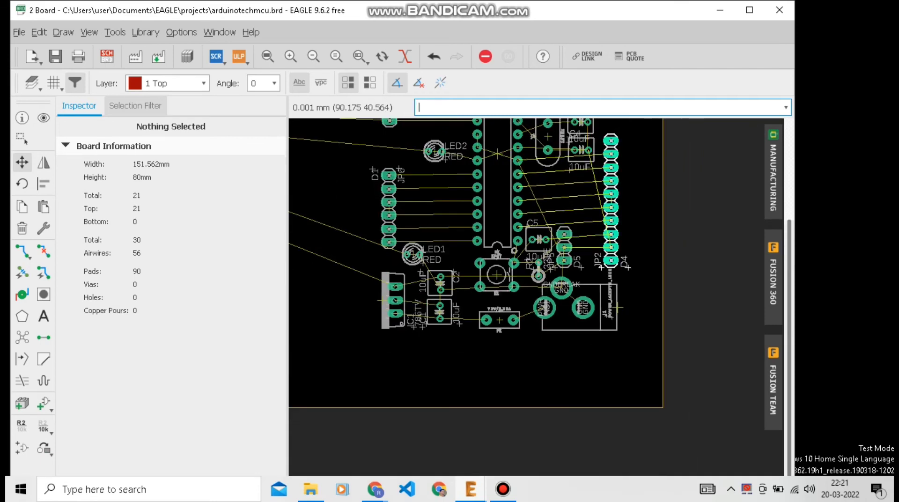
{"action": "left_click", "coordinate": [608, 206]}
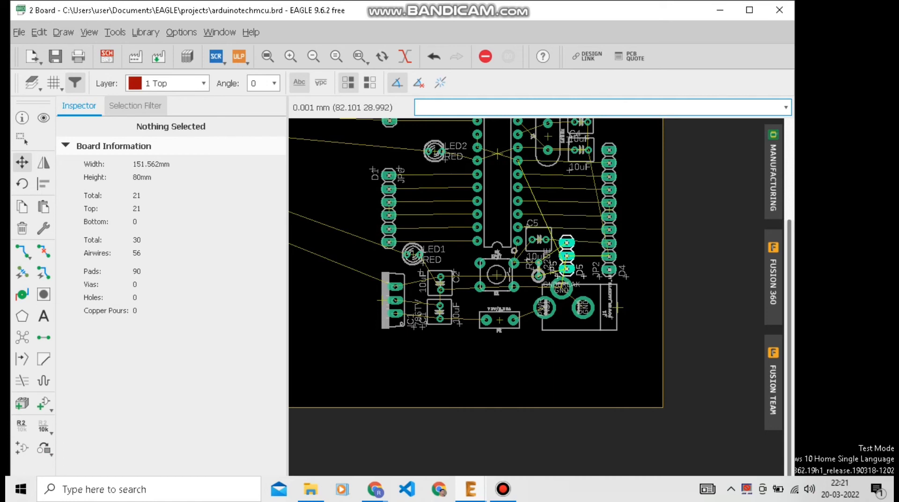
{"action": "left_click", "coordinate": [566, 256]}
{"action": "left_click", "coordinate": [617, 307]}
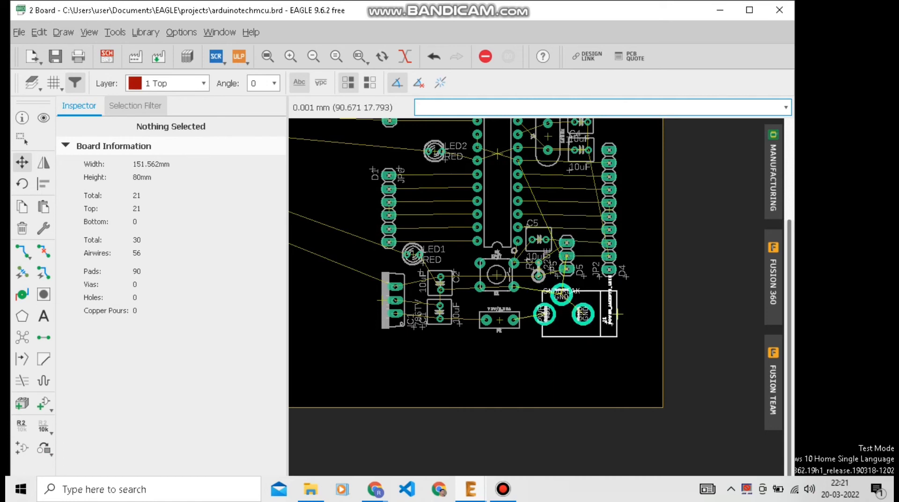
{"action": "left_click", "coordinate": [616, 314]}
- Reposition capacitor C5 so its pads line up with the top pad of header JP5
{"action": "scroll", "coordinate": [570, 259], "scroll_direction": "up", "scroll_amount": 2}
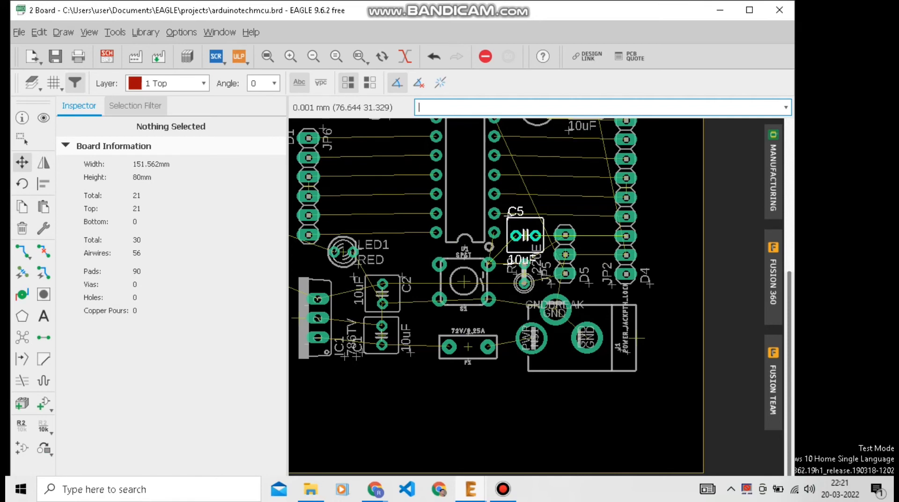
{"action": "left_click", "coordinate": [525, 235]}
{"action": "scroll", "coordinate": [525, 236], "scroll_direction": "down", "scroll_amount": 1}
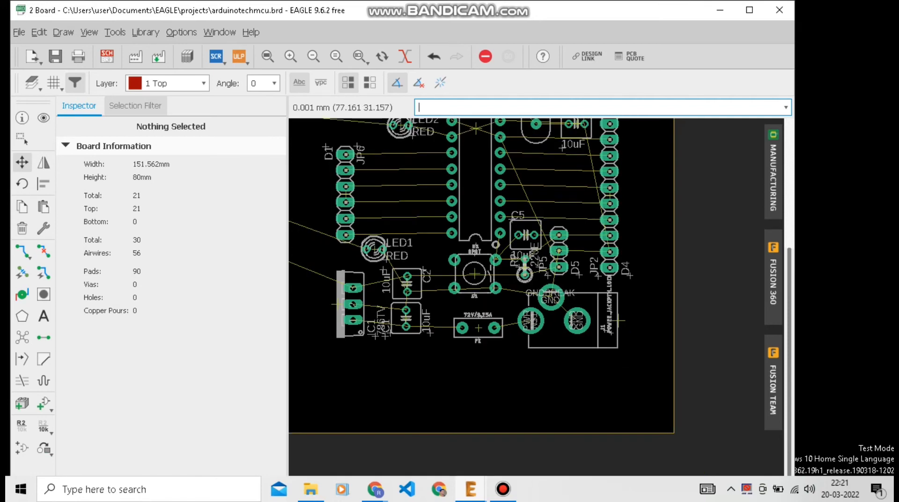
- Rotate the crystal by 180 degrees and place it slightly closer to the microcontroller
{"action": "scroll", "coordinate": [524, 236], "scroll_direction": "down", "scroll_amount": 4}
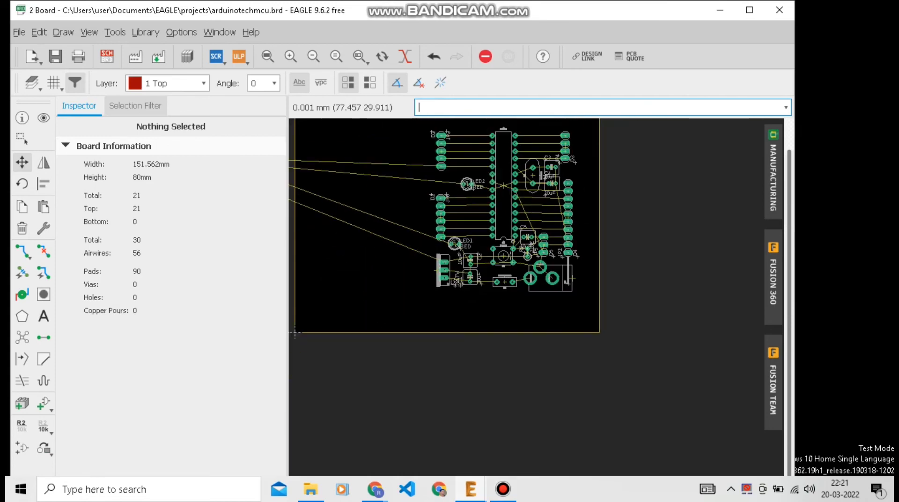
{"action": "scroll", "coordinate": [515, 175], "scroll_direction": "up", "scroll_amount": 2}
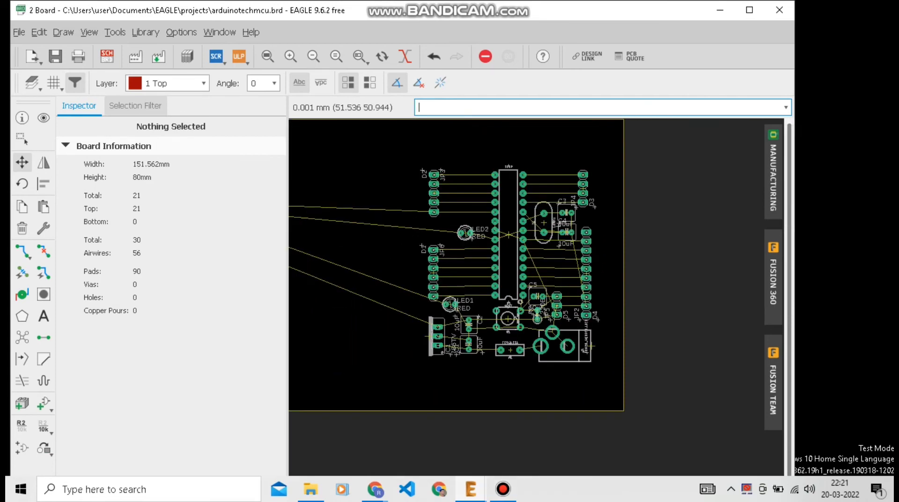
{"action": "scroll", "coordinate": [447, 224], "scroll_direction": "up", "scroll_amount": 1}
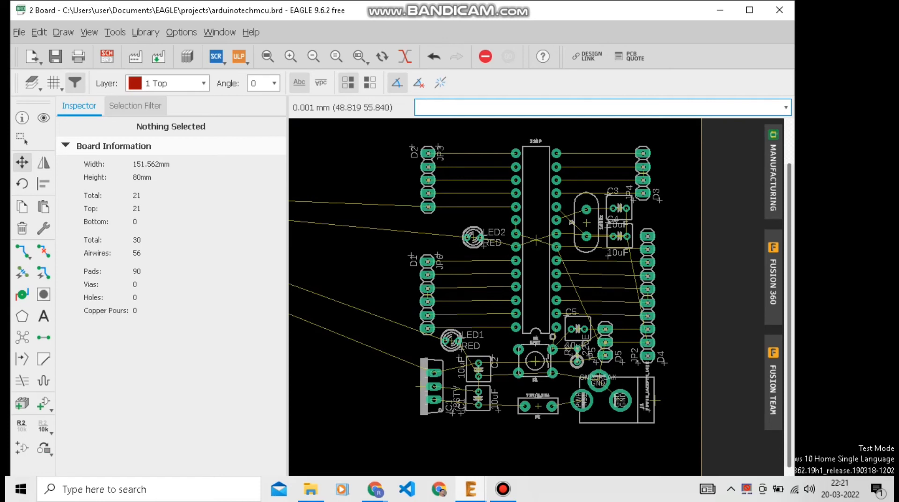
{"action": "left_click", "coordinate": [586, 223]}
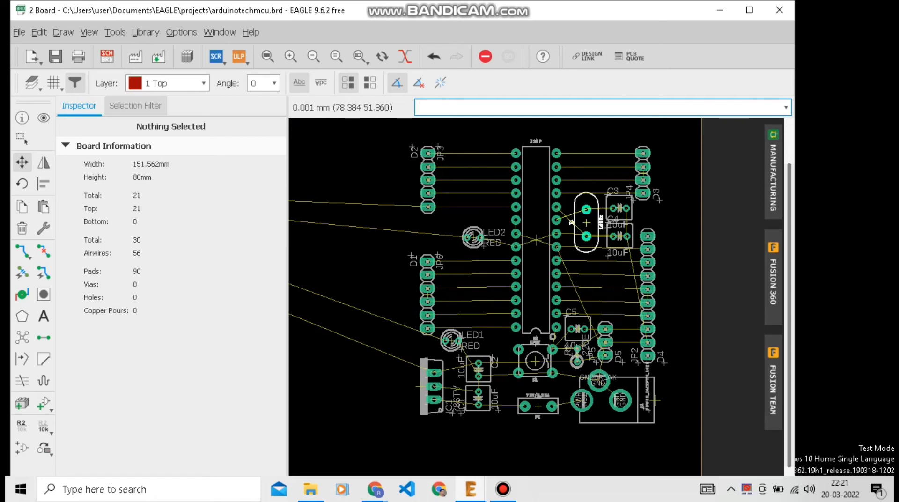
{"action": "left_click", "coordinate": [584, 222]}
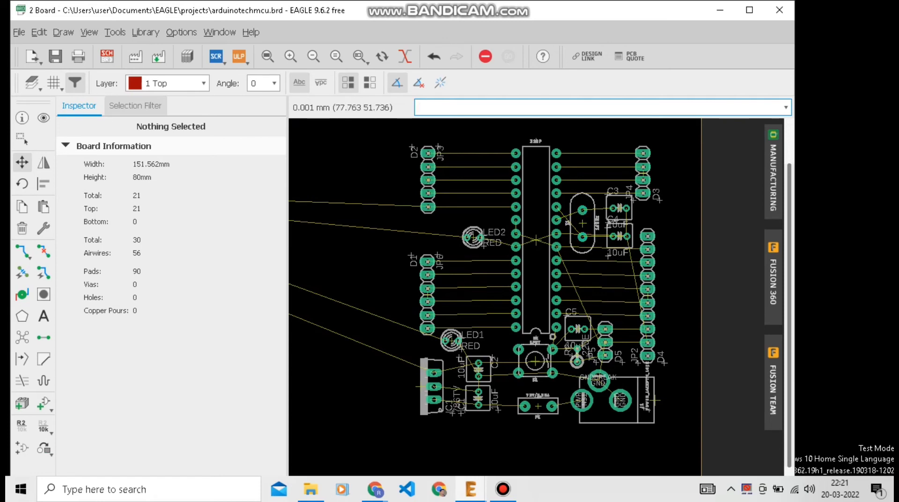
{"action": "left_click", "coordinate": [584, 222]}
{"action": "right_click", "coordinate": [584, 222]}
{"action": "right_click", "coordinate": [584, 221]}
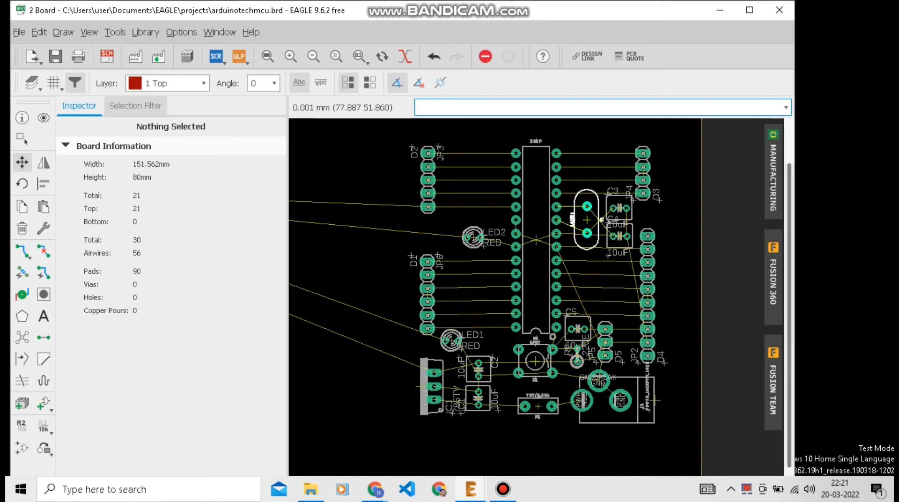
{"action": "left_click", "coordinate": [583, 220]}
- Swap the positions of capacitors C3 and C4 beside the crystal, placing C4 above C3
{"action": "left_click", "coordinate": [619, 207]}
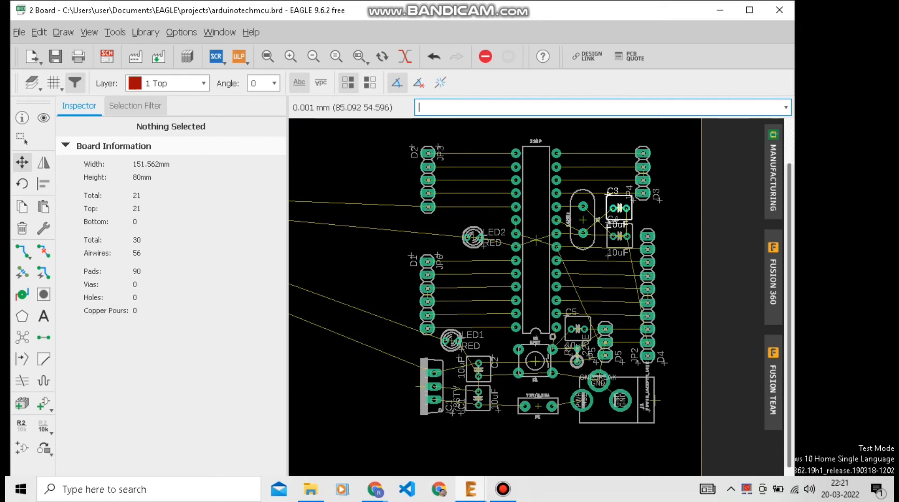
{"action": "left_click", "coordinate": [613, 265]}
{"action": "left_click", "coordinate": [618, 236]}
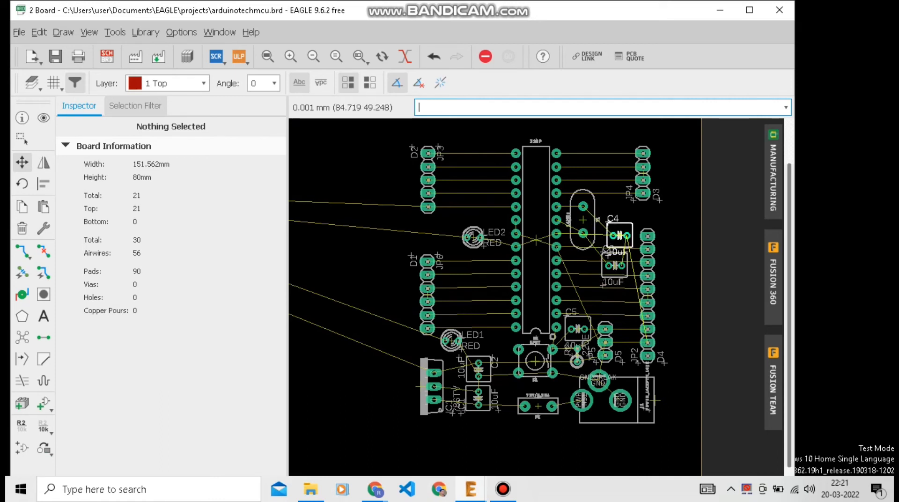
{"action": "left_click", "coordinate": [614, 208]}
{"action": "left_click", "coordinate": [614, 266]}
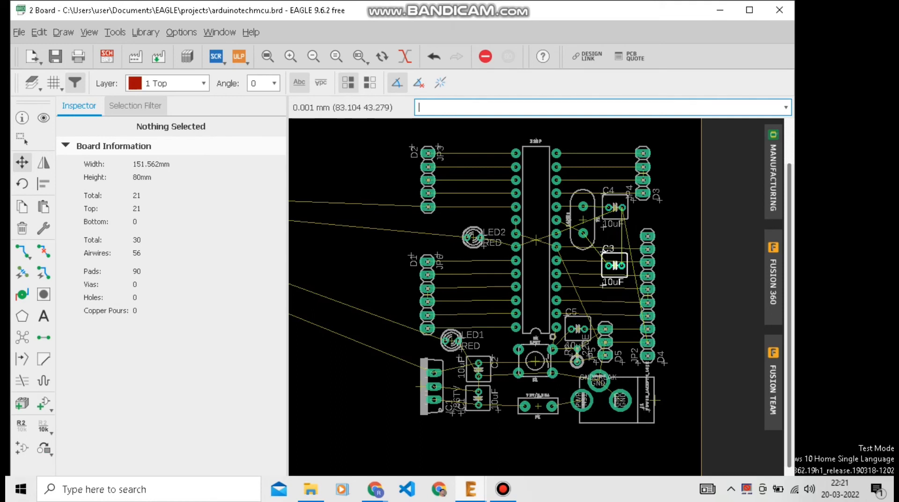
{"action": "left_click", "coordinate": [614, 240]}
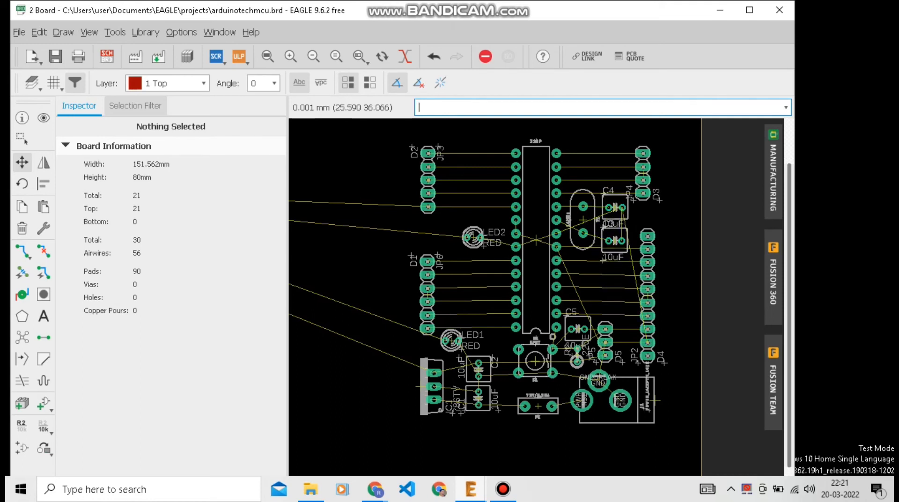
- Turn capacitor C3 through a full rotation and place it slightly lower, with its crystal pad facing the crystal and its GND pad outward
{"action": "scroll", "coordinate": [583, 244], "scroll_direction": "up", "scroll_amount": 2}
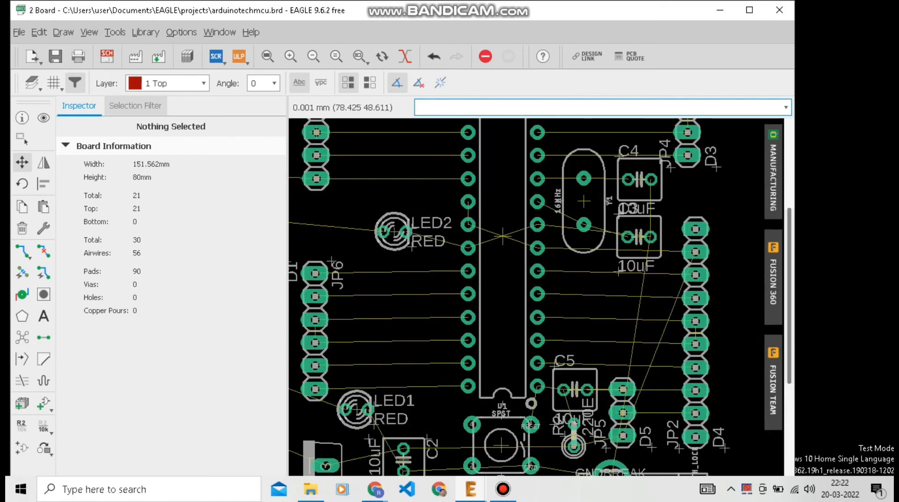
{"action": "scroll", "coordinate": [594, 231], "scroll_direction": "up", "scroll_amount": 2}
{"action": "left_click", "coordinate": [670, 240]}
{"action": "right_click", "coordinate": [672, 239]}
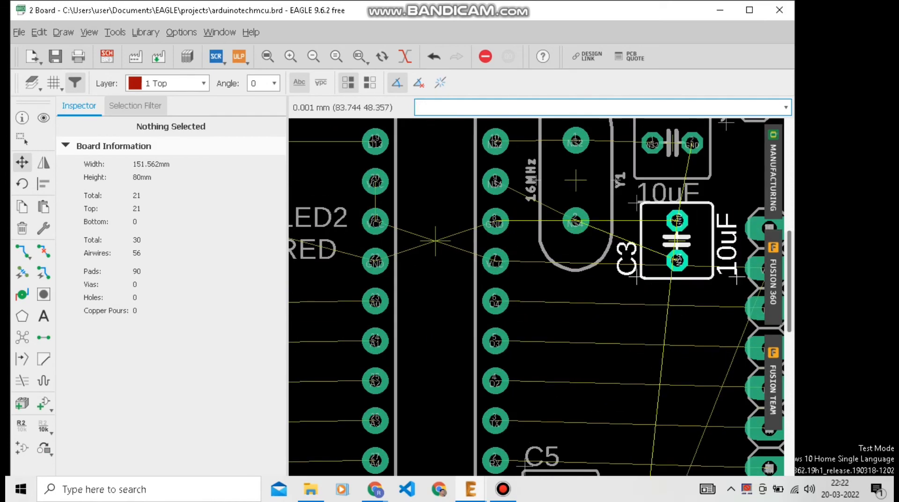
{"action": "right_click", "coordinate": [673, 237]}
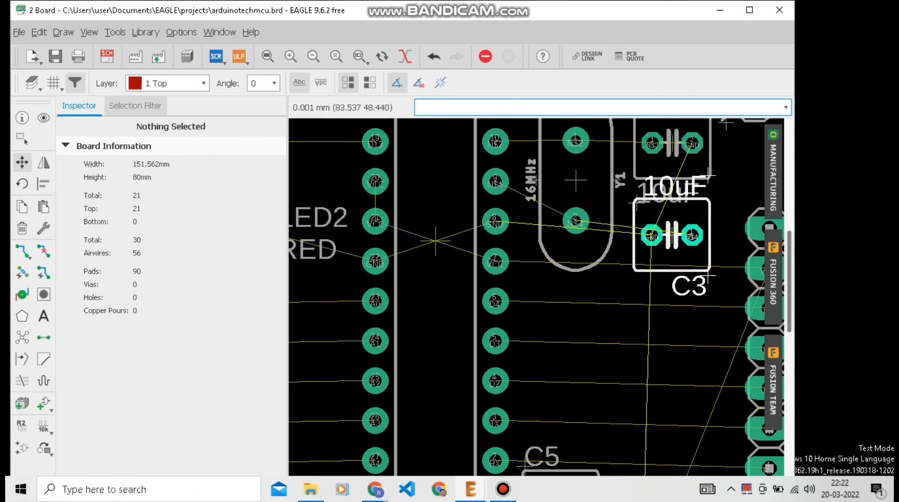
{"action": "right_click", "coordinate": [671, 238]}
{"action": "right_click", "coordinate": [669, 241]}
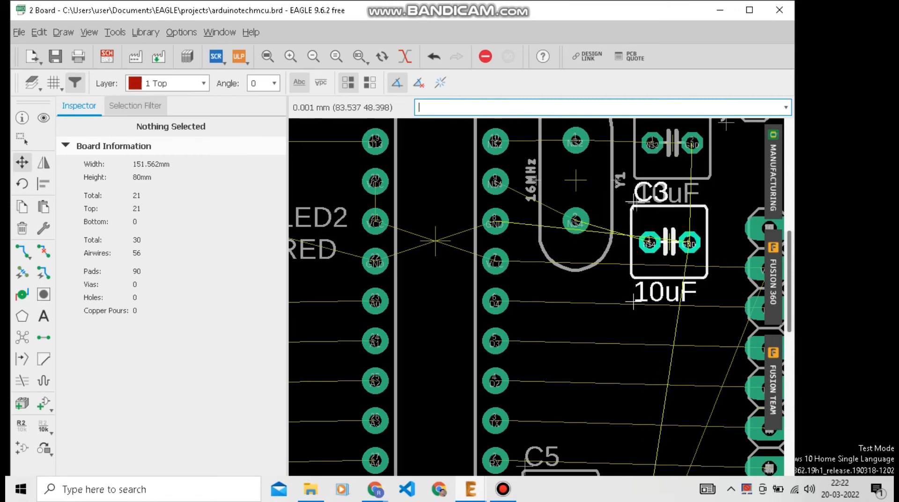
{"action": "left_click", "coordinate": [671, 242]}
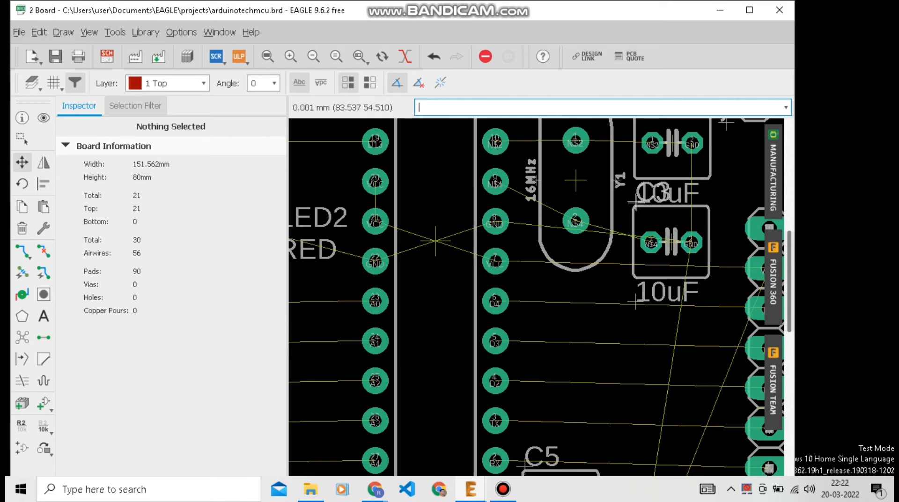
- Reposition capacitor C4 beside the crystal so its pads line up vertically with those of C3
{"action": "left_click", "coordinate": [635, 200]}
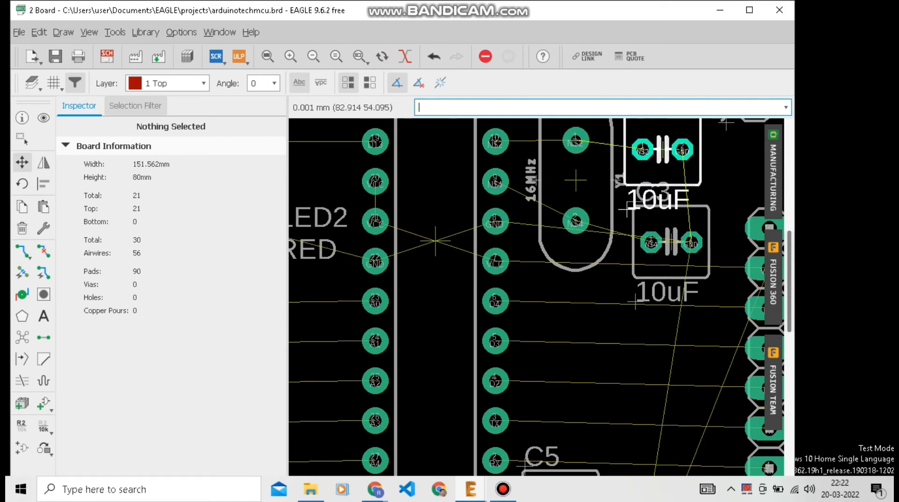
{"action": "left_click", "coordinate": [626, 209]}
{"action": "scroll", "coordinate": [663, 215], "scroll_direction": "down", "scroll_amount": 2}
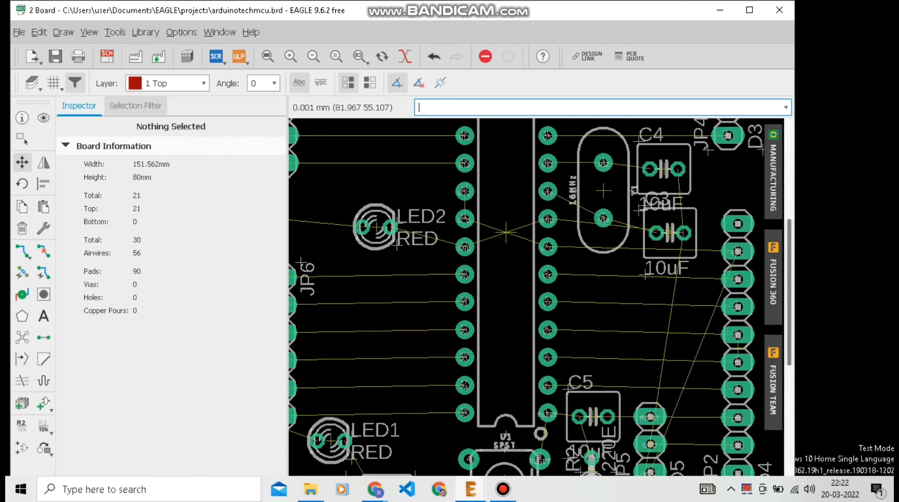
{"action": "left_click", "coordinate": [664, 169]}
{"action": "left_click", "coordinate": [670, 168]}
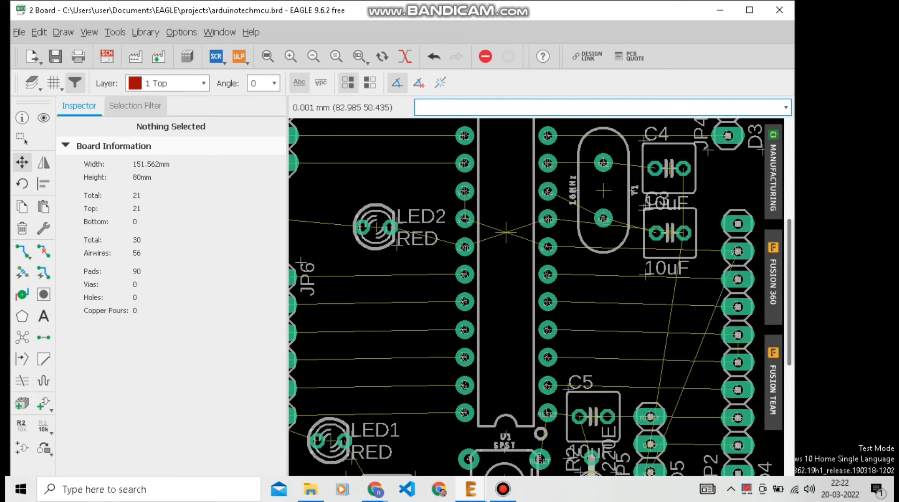
{"action": "scroll", "coordinate": [659, 228], "scroll_direction": "down", "scroll_amount": 2}
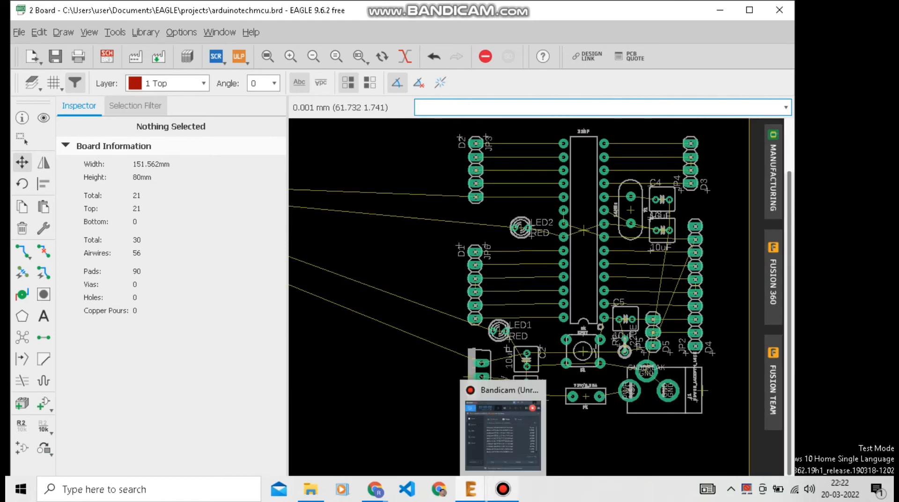
{"action": "left_click", "coordinate": [503, 489]}
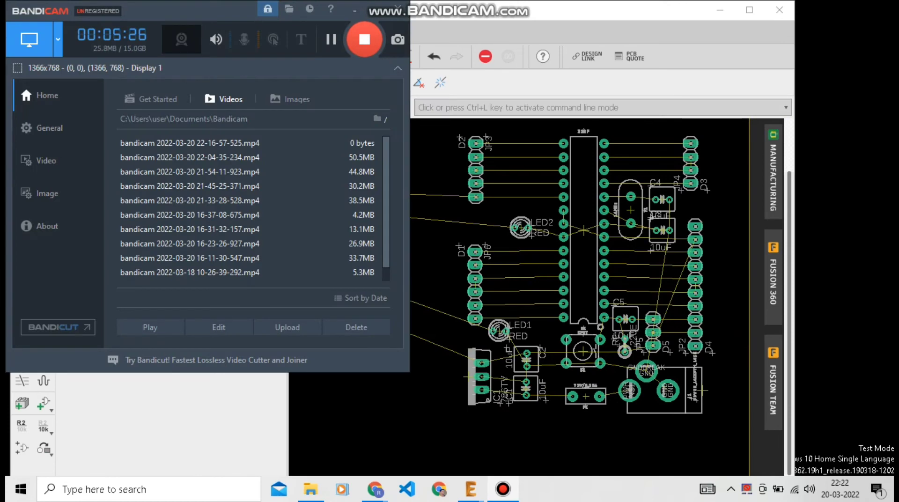
{"action": "left_click", "coordinate": [375, 9]}
- Shift header JP4 slightly outward so its pads line up vertically with those of header JP2
{"action": "scroll", "coordinate": [575, 283], "scroll_direction": "down", "scroll_amount": 2}
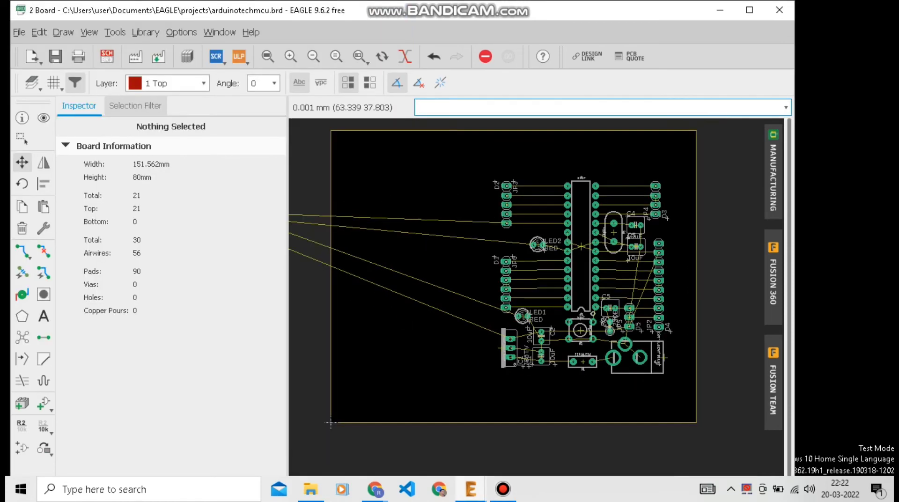
{"action": "scroll", "coordinate": [517, 305], "scroll_direction": "down", "scroll_amount": 1}
{"action": "scroll", "coordinate": [654, 305], "scroll_direction": "up", "scroll_amount": 2}
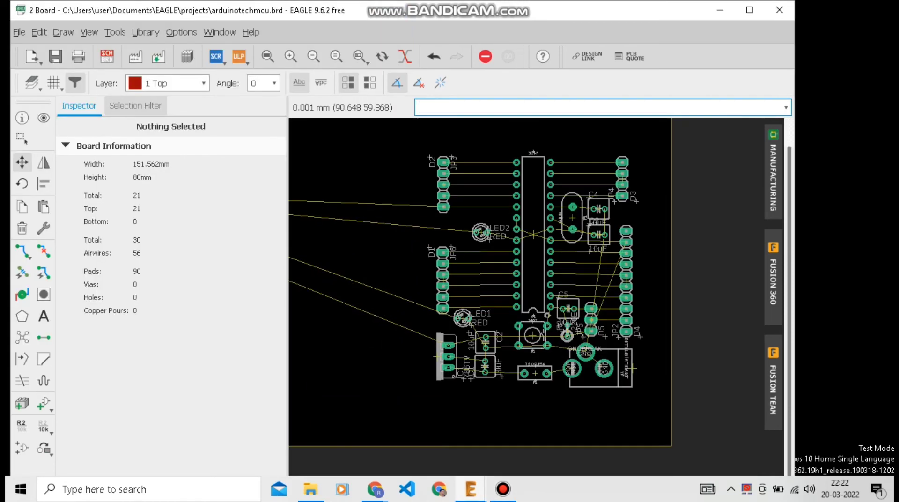
{"action": "left_click", "coordinate": [622, 182]}
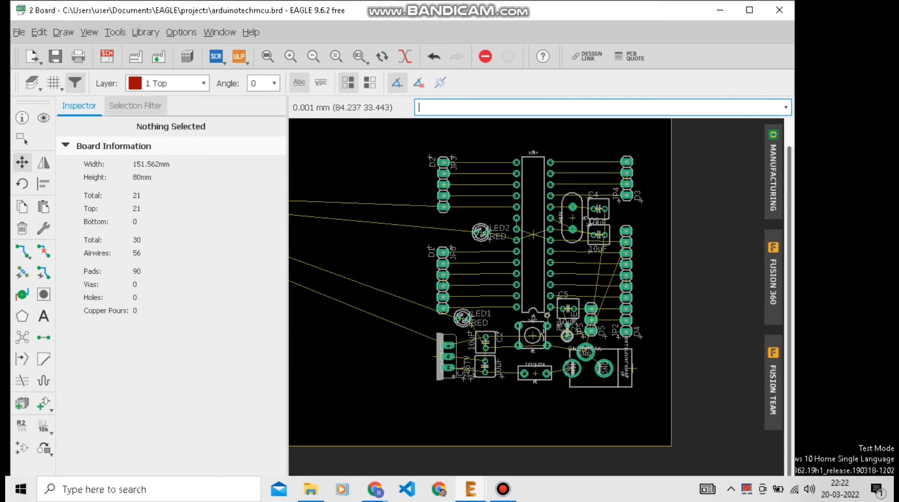
- Move resistor R4 into the board and place it upright between capacitor C2 and the reset switch
{"action": "scroll", "coordinate": [590, 302], "scroll_direction": "down", "scroll_amount": 3}
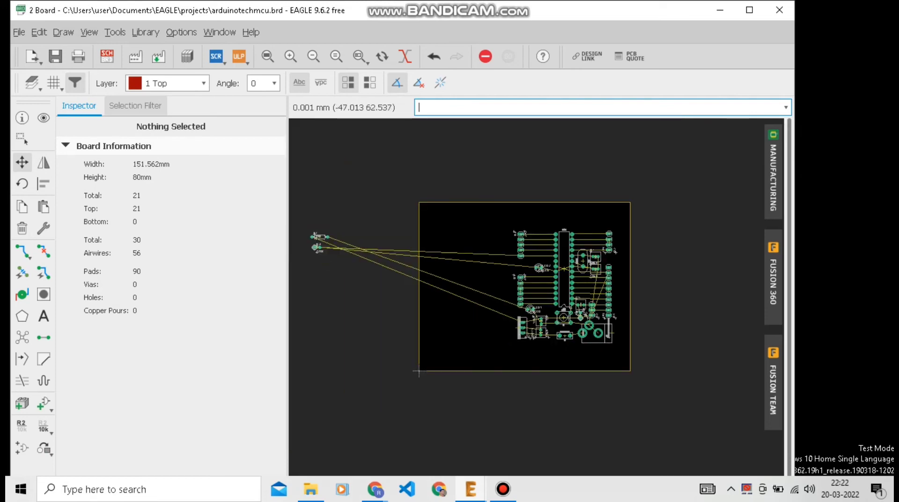
{"action": "left_click", "coordinate": [319, 237]}
{"action": "scroll", "coordinate": [503, 331], "scroll_direction": "up", "scroll_amount": 7}
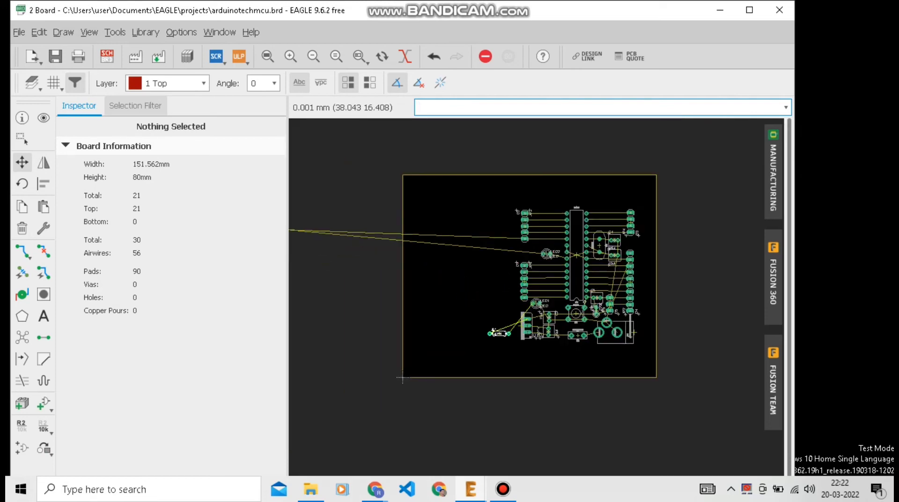
{"action": "right_click", "coordinate": [557, 281]}
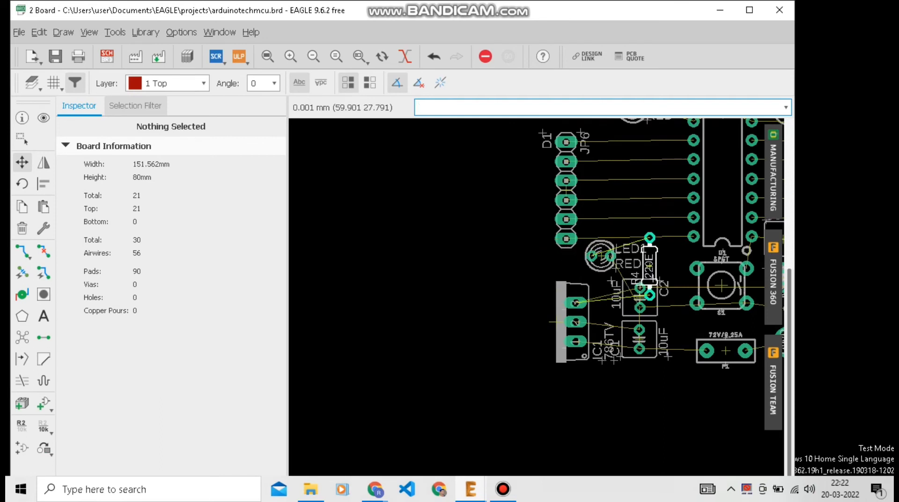
{"action": "right_click", "coordinate": [670, 256]}
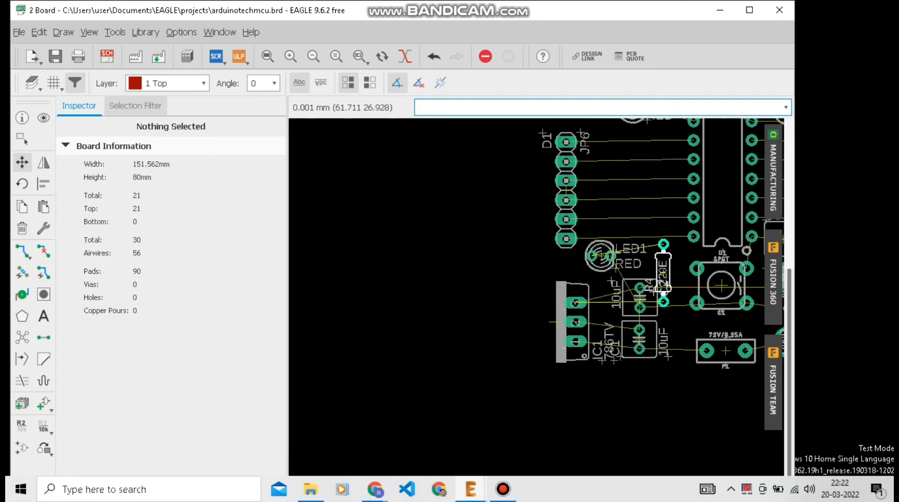
{"action": "right_click", "coordinate": [669, 263]}
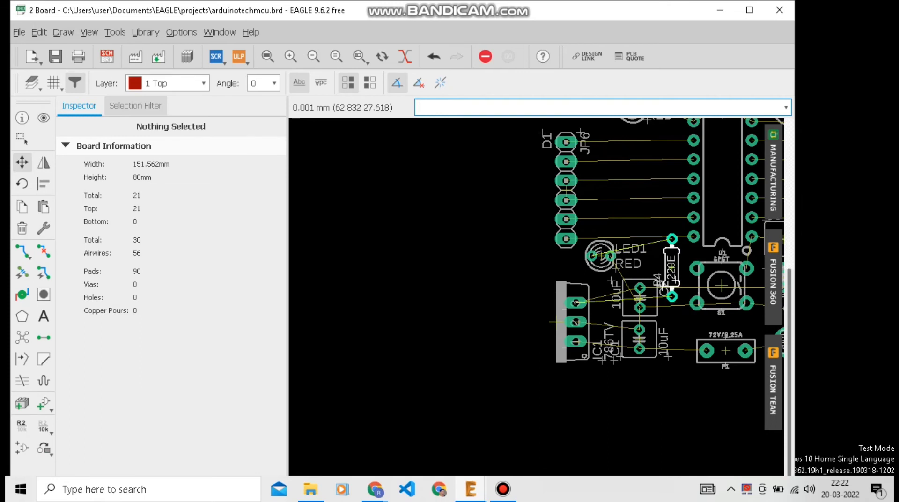
{"action": "left_click", "coordinate": [670, 271]}
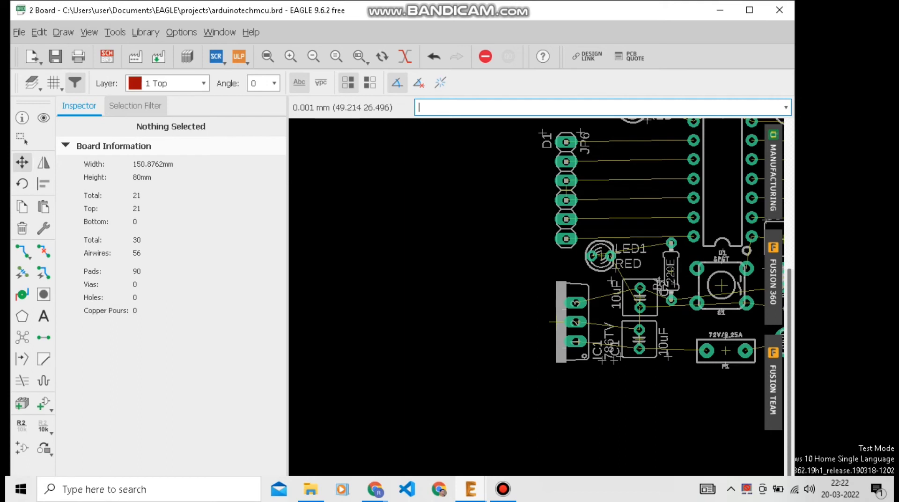
- Rotate LED1 by 180 degrees and place it above C2 with one pad facing the top pad of R4
{"action": "left_click", "coordinate": [602, 256]}
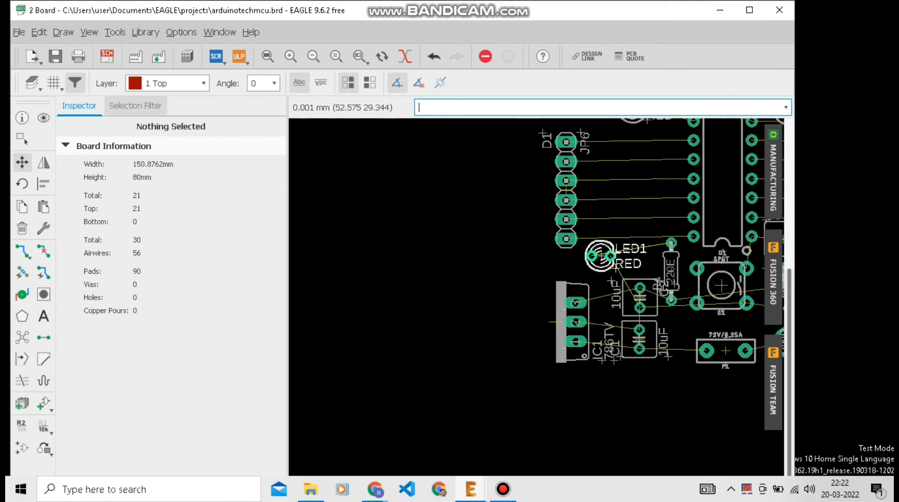
{"action": "right_click", "coordinate": [620, 241]}
{"action": "right_click", "coordinate": [617, 241]}
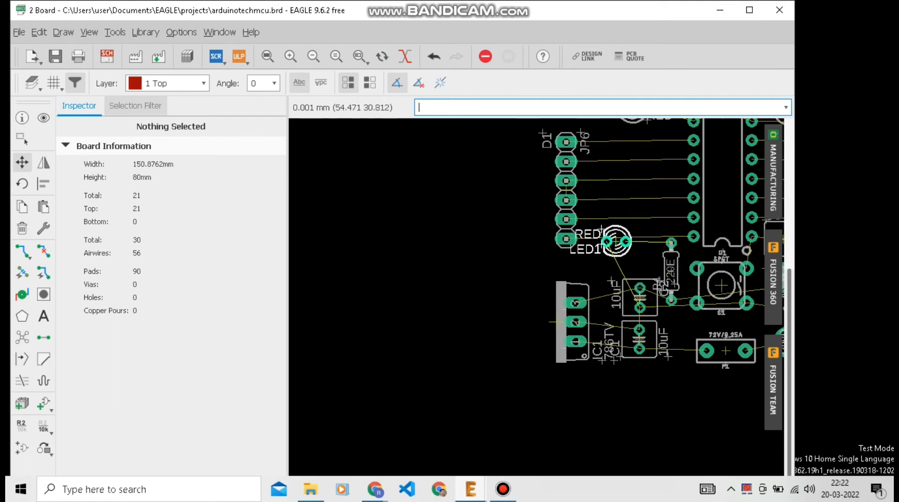
{"action": "left_click", "coordinate": [620, 244]}
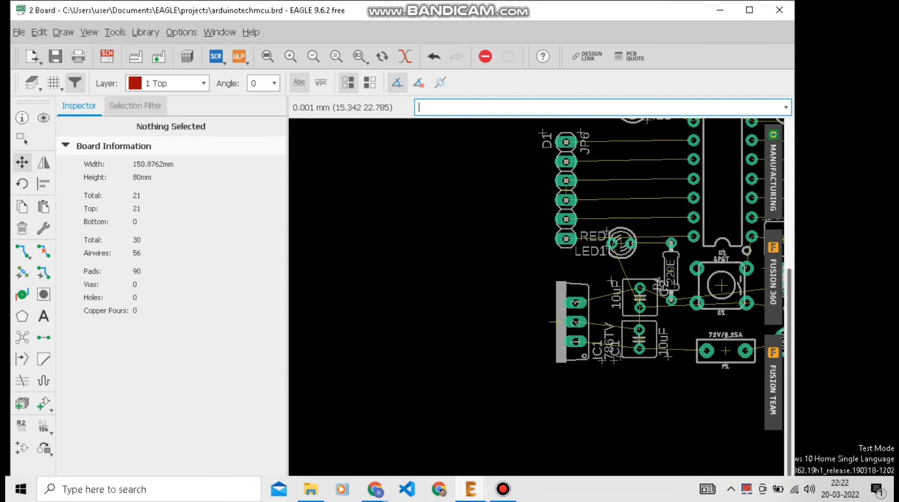
- Move resistor R3 into the board and place it horizontally between headers JP3 and JP6, beside LED2
{"action": "scroll", "coordinate": [358, 262], "scroll_direction": "down", "scroll_amount": 5}
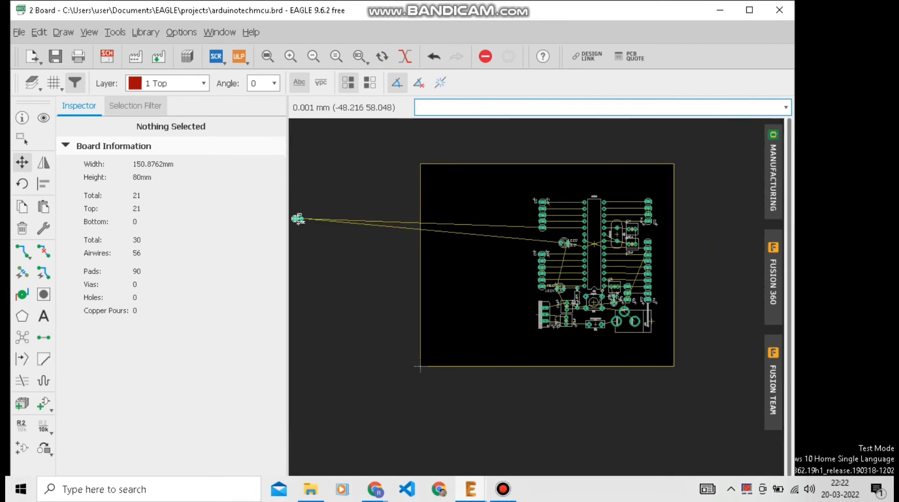
{"action": "left_click", "coordinate": [297, 218]}
{"action": "scroll", "coordinate": [562, 242], "scroll_direction": "up", "scroll_amount": 5}
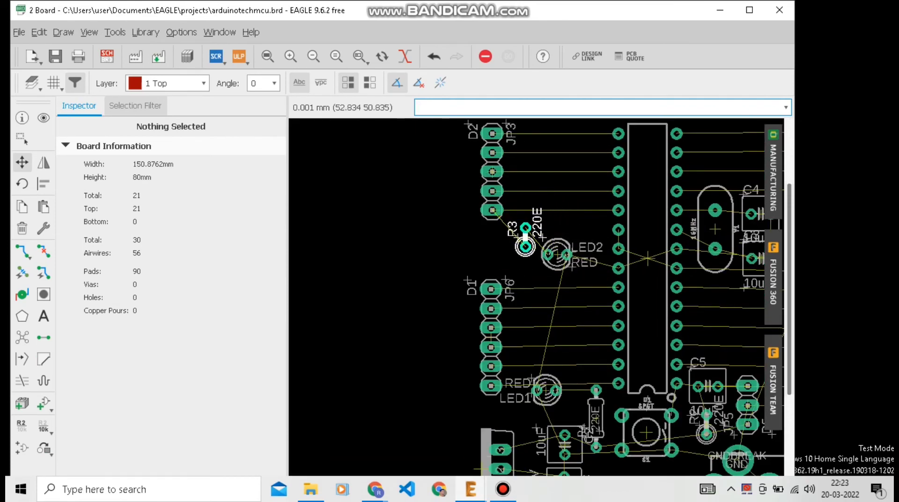
{"action": "right_click", "coordinate": [526, 213]}
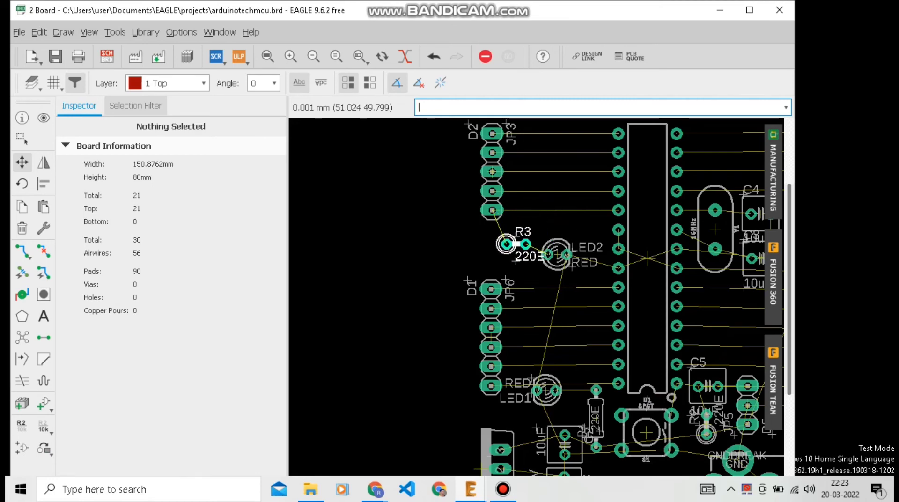
{"action": "scroll", "coordinate": [503, 248], "scroll_direction": "down", "scroll_amount": 2}
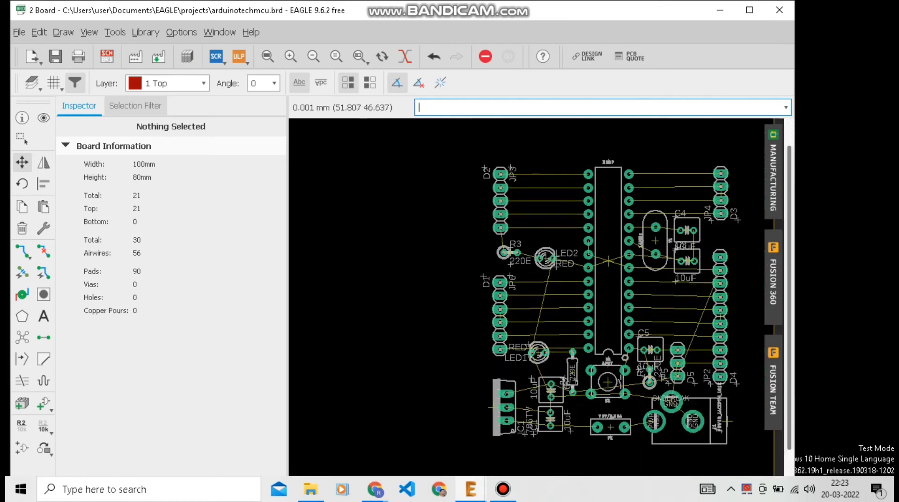
- Shift LED2 slightly down and reposition resistor R3 just above it, between header JP3 and the microcontroller
{"action": "scroll", "coordinate": [504, 252], "scroll_direction": "down", "scroll_amount": 2}
{"action": "scroll", "coordinate": [498, 263], "scroll_direction": "up", "scroll_amount": 2}
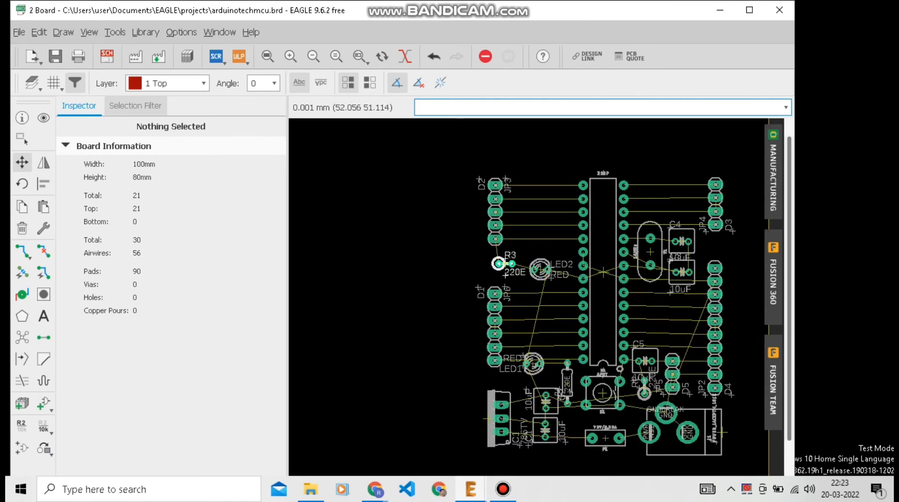
{"action": "left_click", "coordinate": [527, 251]}
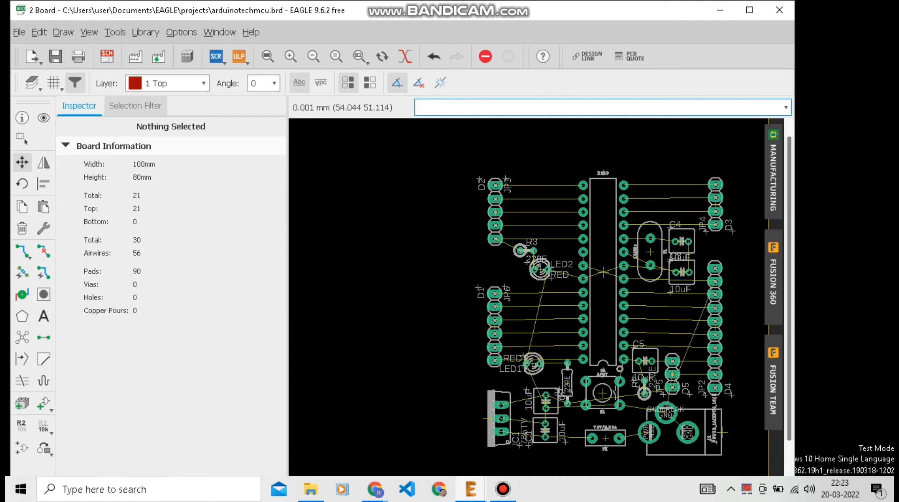
{"action": "left_click", "coordinate": [536, 276]}
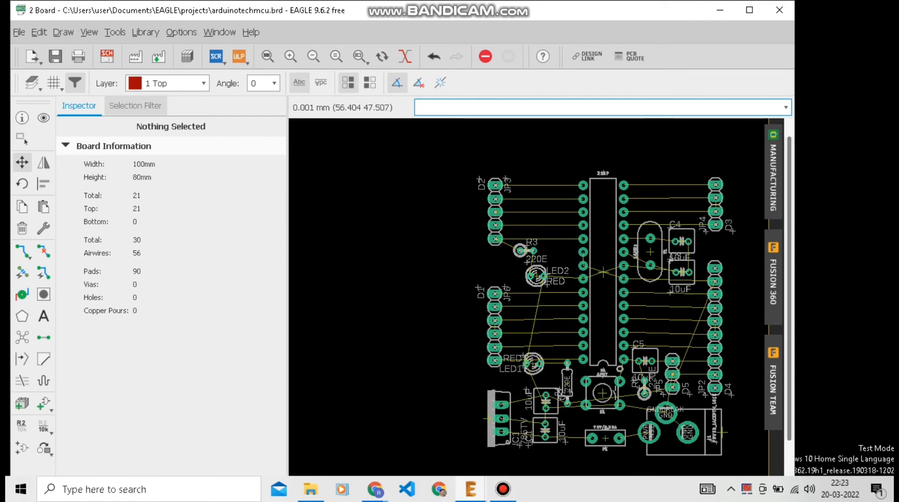
{"action": "left_click", "coordinate": [520, 250]}
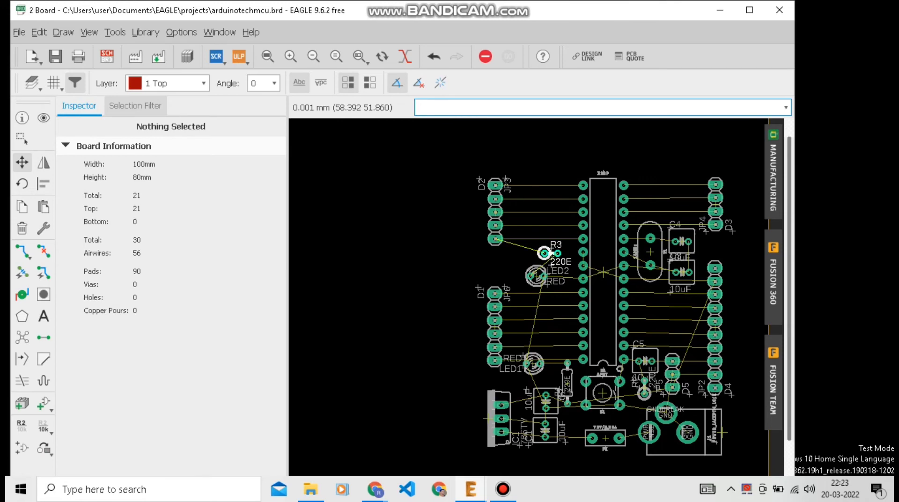
{"action": "left_click", "coordinate": [544, 251]}
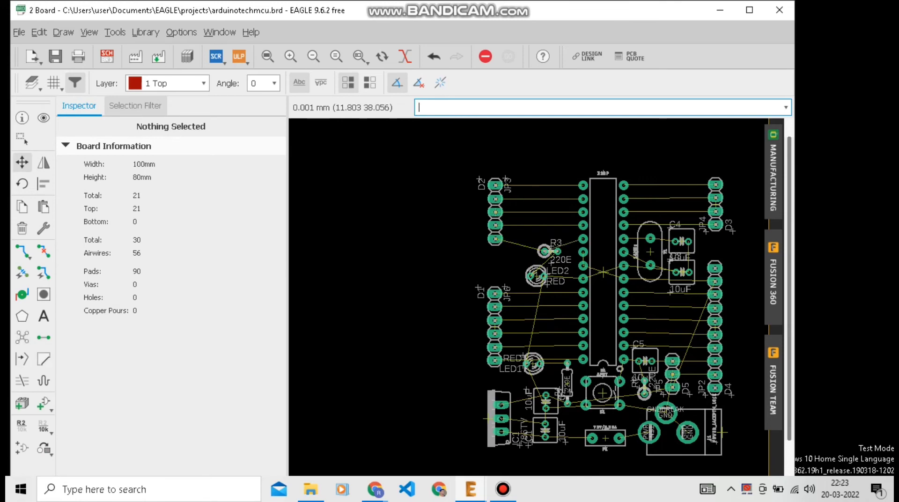
- Pull resistor R3 from above LED2 to the open area outside headers JP3 and JP6
{"action": "scroll", "coordinate": [471, 271], "scroll_direction": "up", "scroll_amount": 3}
{"action": "left_click", "coordinate": [595, 236]}
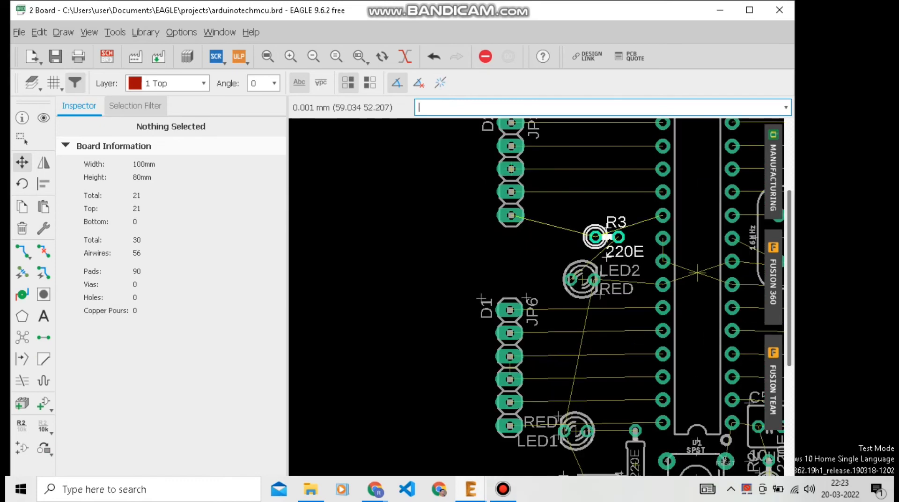
{"action": "left_click", "coordinate": [563, 240]}
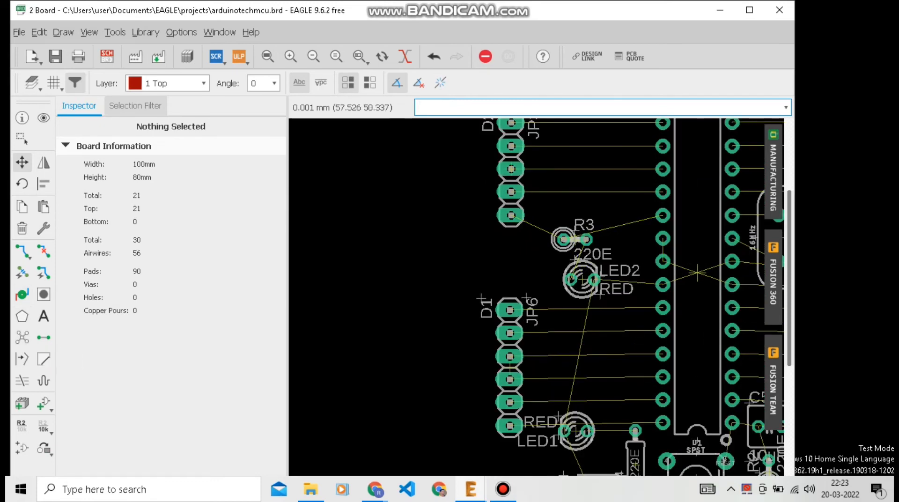
{"action": "left_click", "coordinate": [576, 230]}
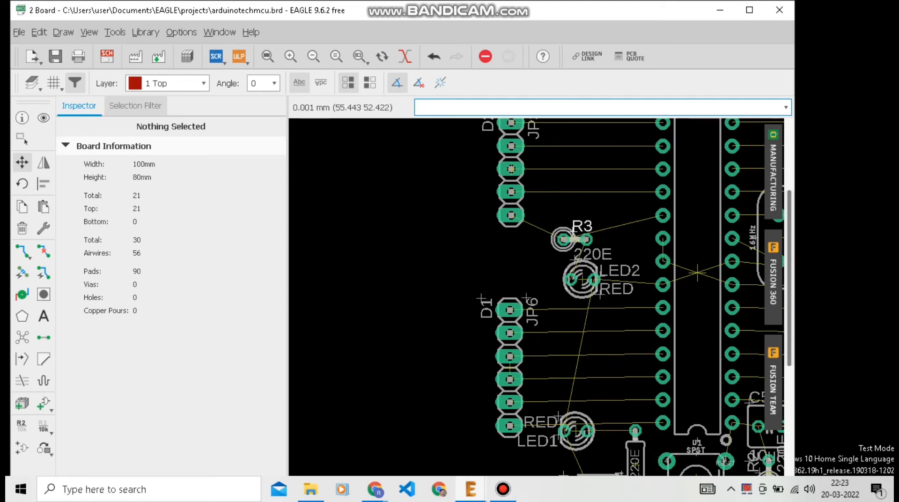
{"action": "left_click", "coordinate": [574, 232]}
{"action": "left_click", "coordinate": [569, 237]}
{"action": "left_click", "coordinate": [391, 271]}
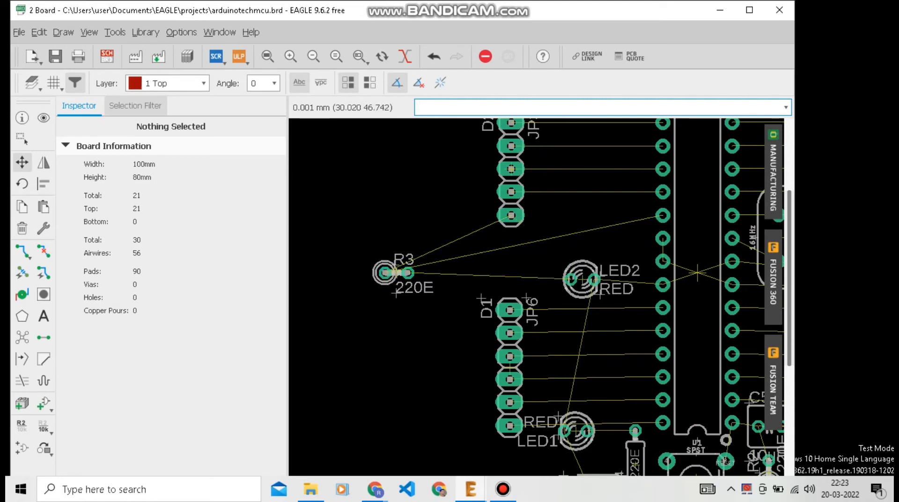
- Rotate resistor R3 by 270 degrees and place it upright between header JP6 and LED2
{"action": "left_click", "coordinate": [390, 273]}
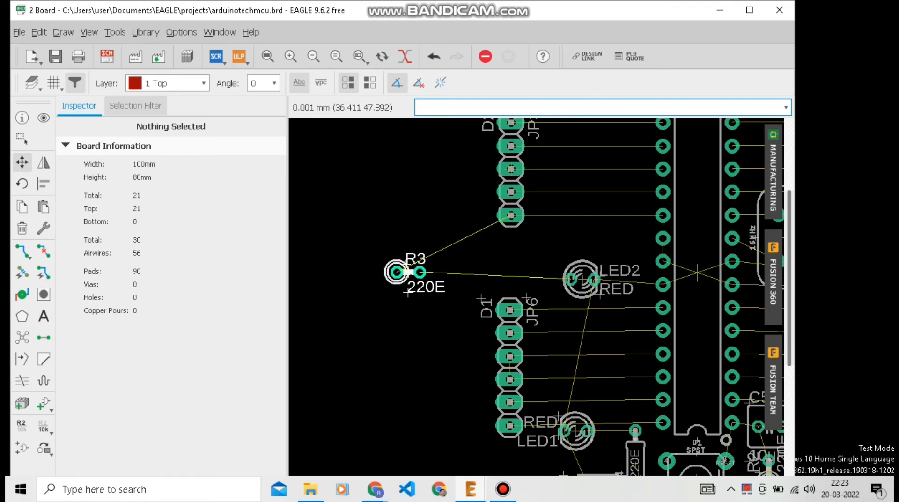
{"action": "right_click", "coordinate": [526, 256]}
{"action": "right_click", "coordinate": [526, 256]}
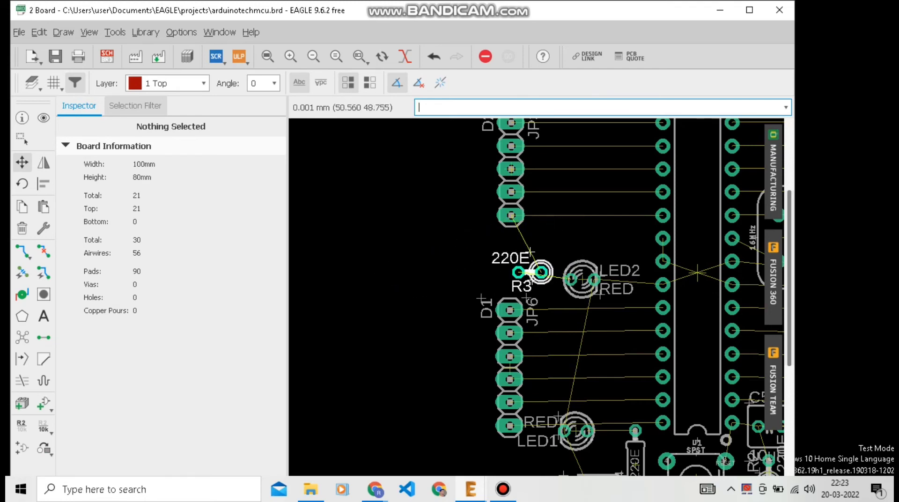
{"action": "right_click", "coordinate": [538, 269]}
{"action": "left_click", "coordinate": [543, 271]}
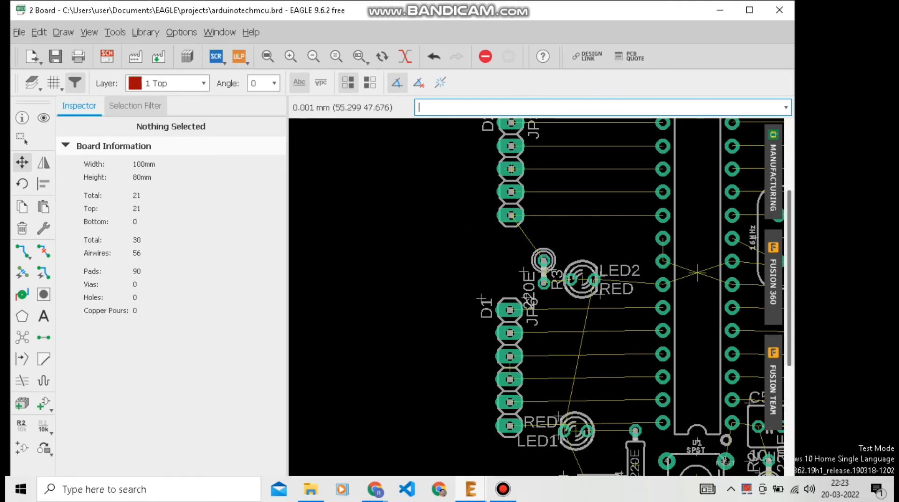
- Shift LED2 slightly closer to the microcontroller, nudge R3 towards it, and recompute the airwires
{"action": "left_click", "coordinate": [582, 280]}
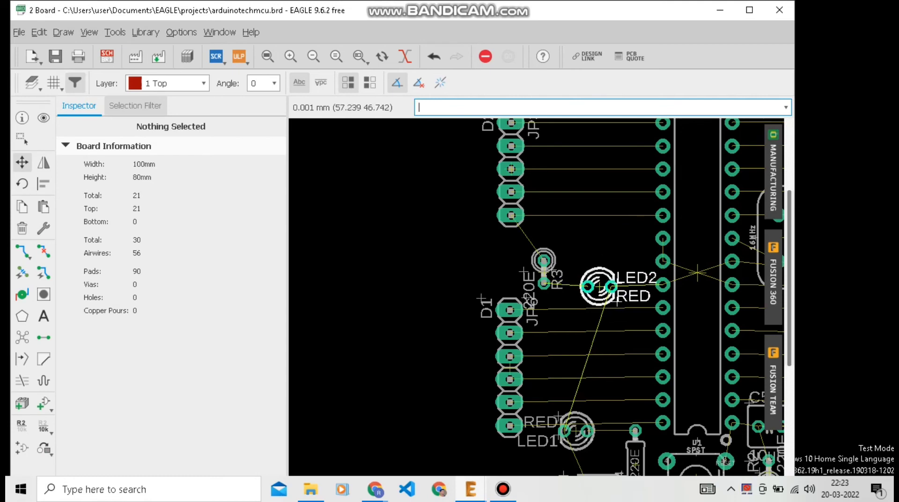
{"action": "left_click", "coordinate": [600, 281]}
{"action": "left_click", "coordinate": [543, 271]}
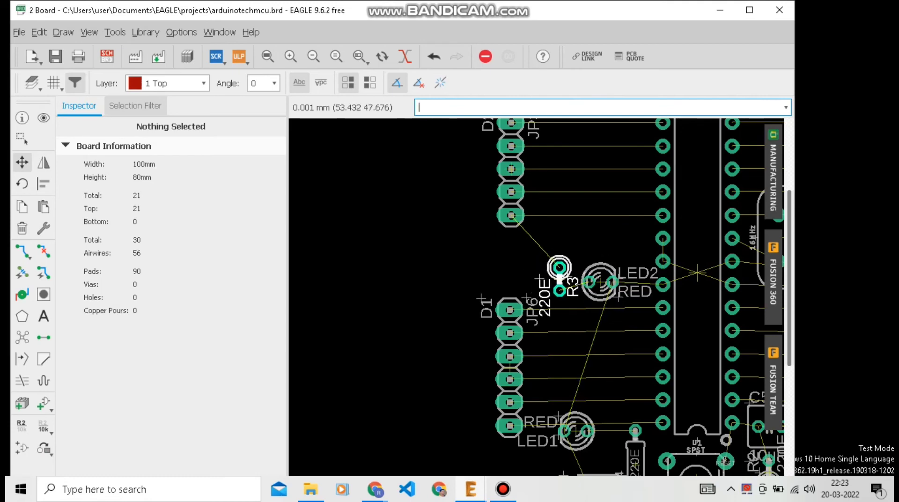
{"action": "left_click", "coordinate": [22, 337]}
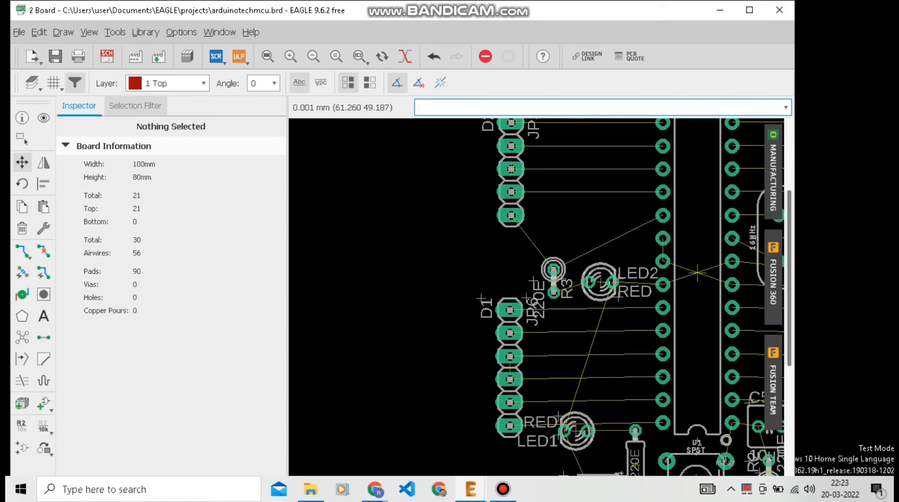
- Shift resistor R4 slightly up between LED1 and the reset switch
{"action": "scroll", "coordinate": [407, 262], "scroll_direction": "down", "scroll_amount": 5}
{"action": "scroll", "coordinate": [548, 315], "scroll_direction": "up", "scroll_amount": 2}
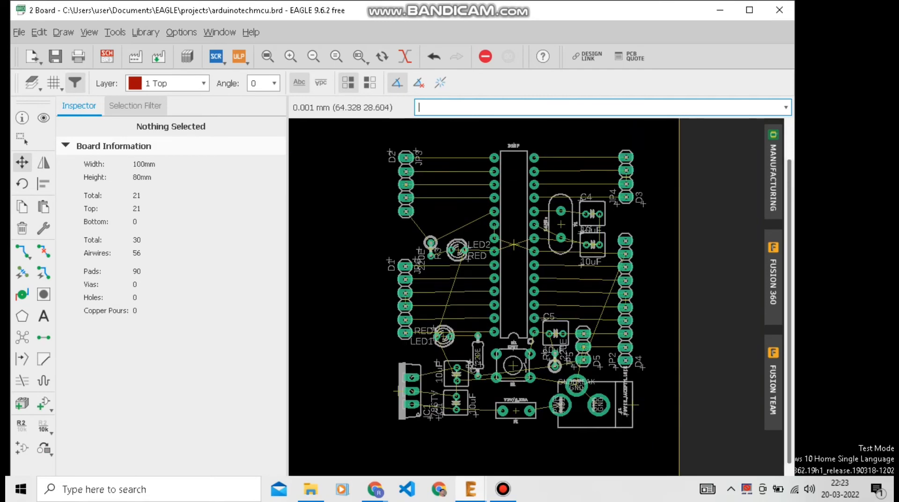
{"action": "scroll", "coordinate": [586, 383], "scroll_direction": "up", "scroll_amount": 4}
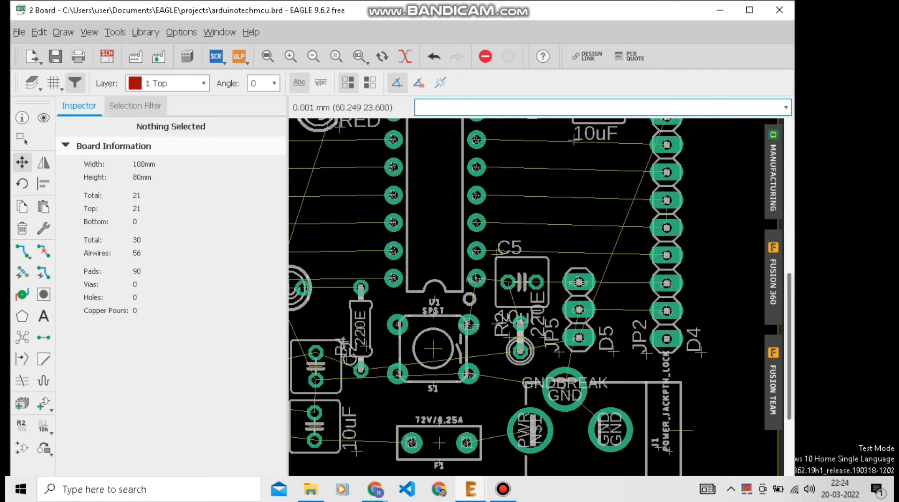
{"action": "scroll", "coordinate": [342, 405], "scroll_direction": "up", "scroll_amount": 3}
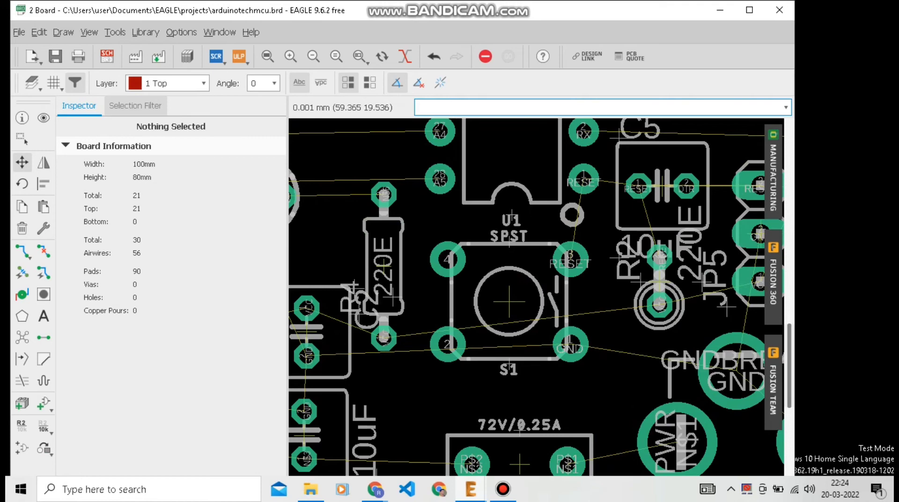
{"action": "scroll", "coordinate": [338, 407], "scroll_direction": "down", "scroll_amount": 2}
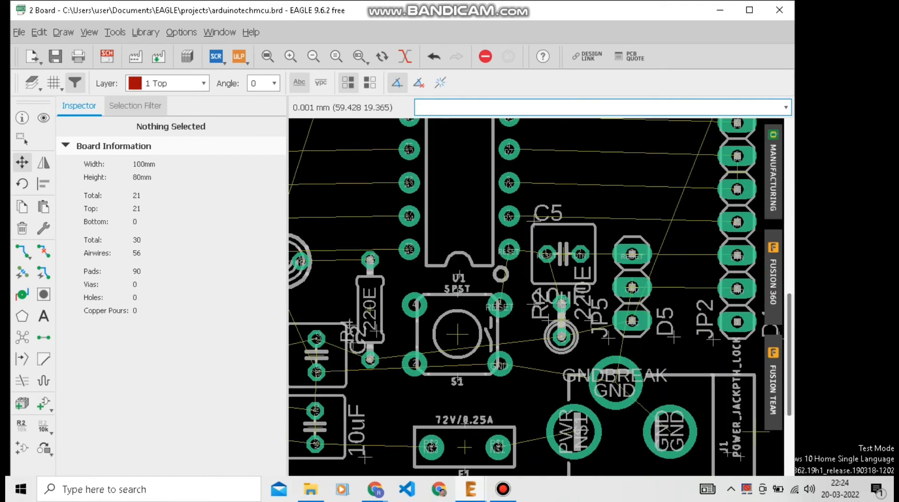
{"action": "left_click", "coordinate": [370, 309]}
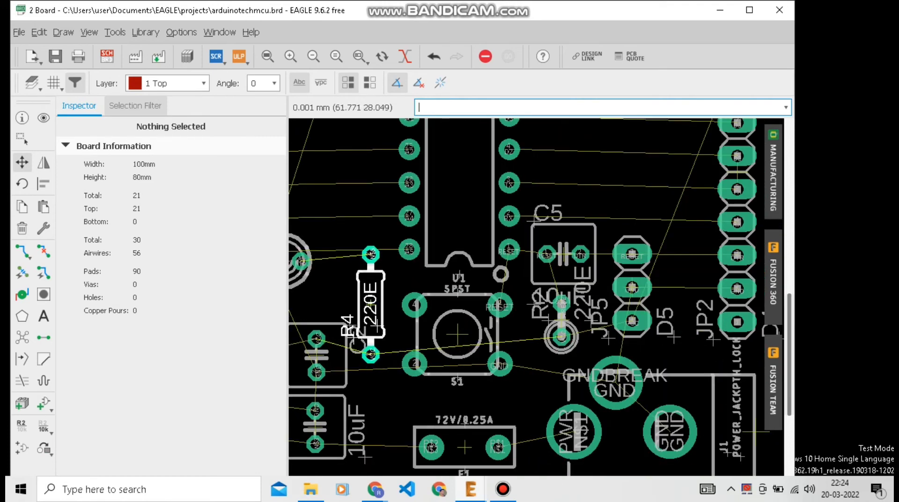
{"action": "left_click", "coordinate": [371, 301]}
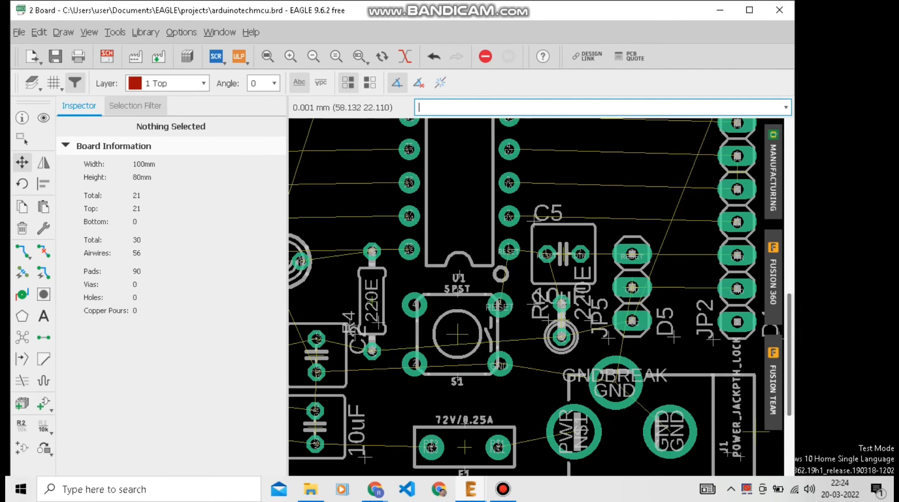
- Rotate capacitor C2 by 180 degrees and place it back beside R4, directly above capacitor C1
{"action": "scroll", "coordinate": [322, 381], "scroll_direction": "up", "scroll_amount": 3}
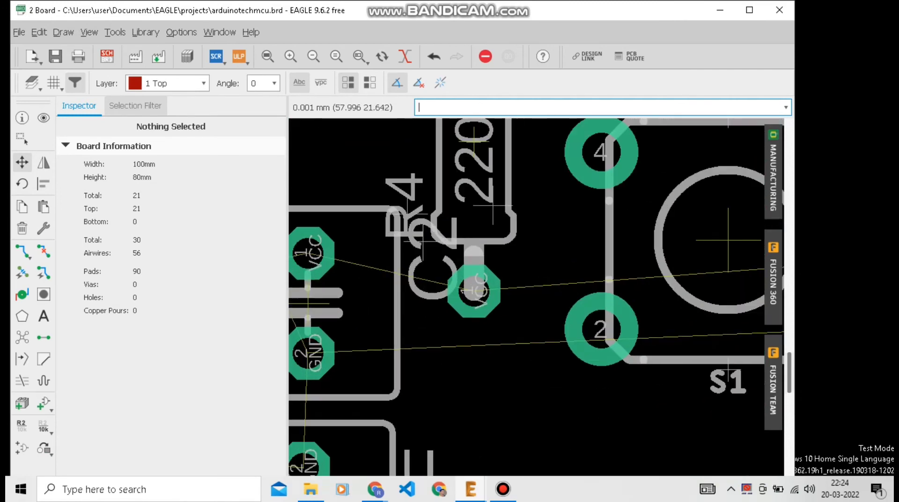
{"action": "scroll", "coordinate": [323, 379], "scroll_direction": "down", "scroll_amount": 2}
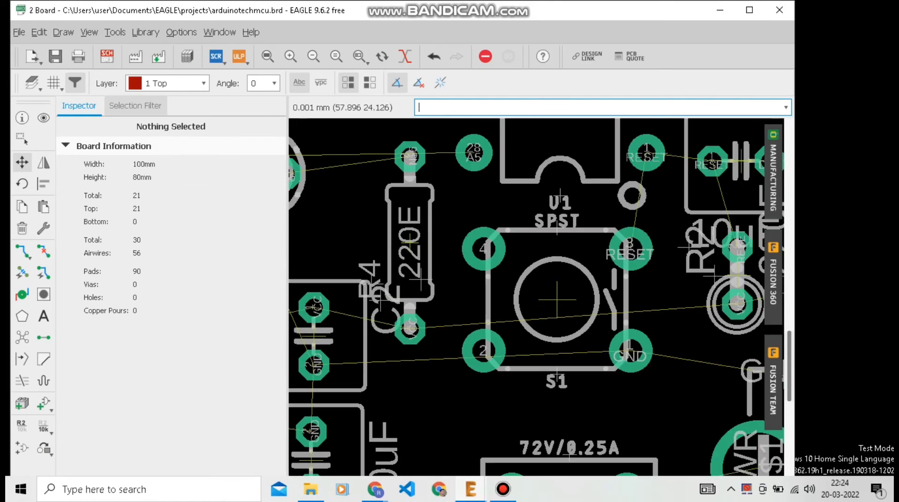
{"action": "left_click", "coordinate": [316, 336]}
{"action": "right_click", "coordinate": [316, 338]}
{"action": "right_click", "coordinate": [317, 340]}
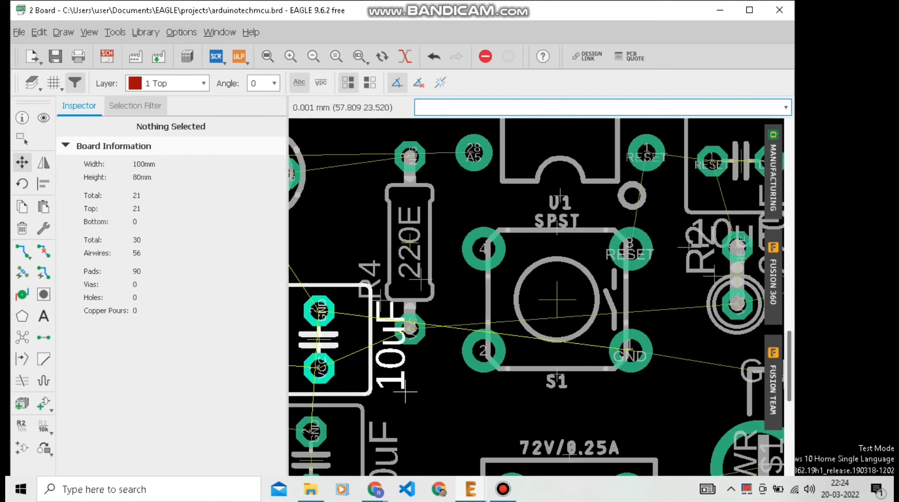
{"action": "left_click", "coordinate": [395, 394]}
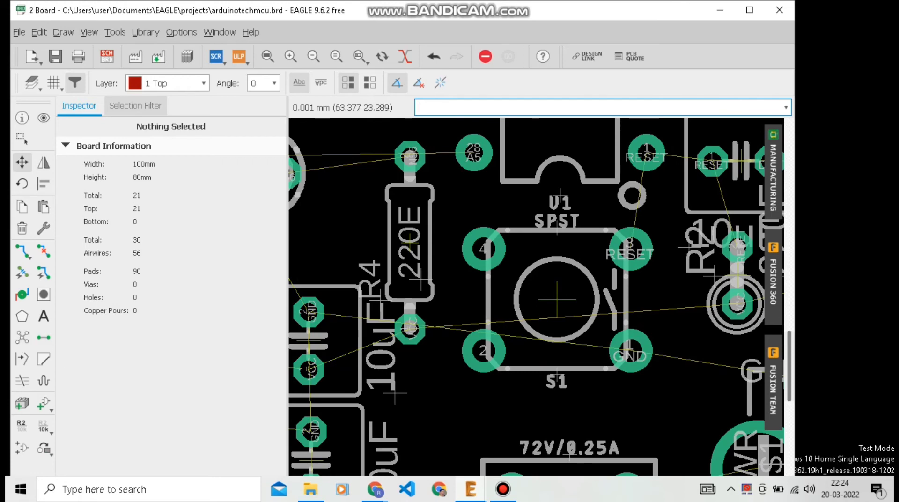
- Move resistor R4 down so its lower pad lines up with the VCC pad of capacitor C2
{"action": "scroll", "coordinate": [421, 280], "scroll_direction": "up", "scroll_amount": 5}
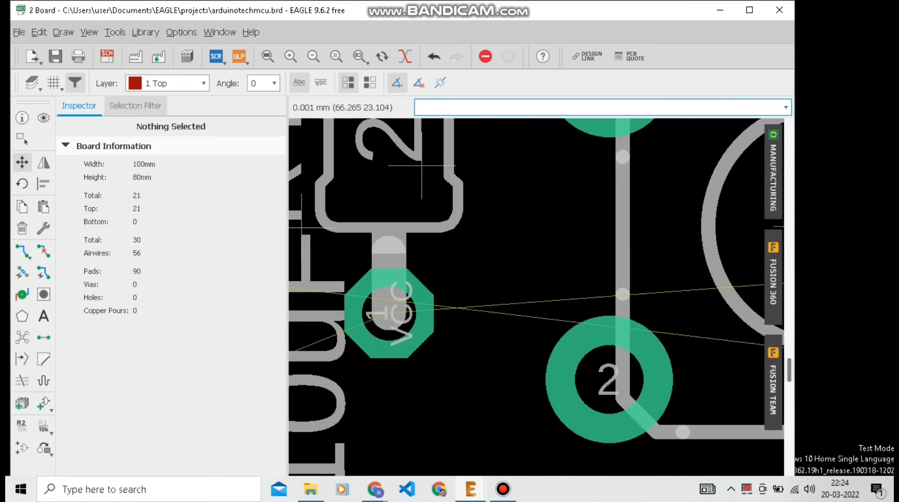
{"action": "scroll", "coordinate": [421, 165], "scroll_direction": "down", "scroll_amount": 7}
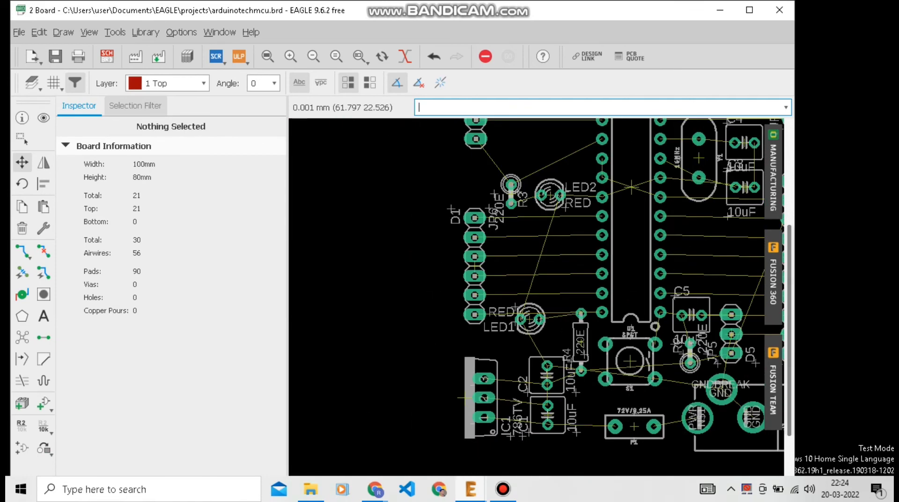
{"action": "scroll", "coordinate": [760, 358], "scroll_direction": "up", "scroll_amount": 2}
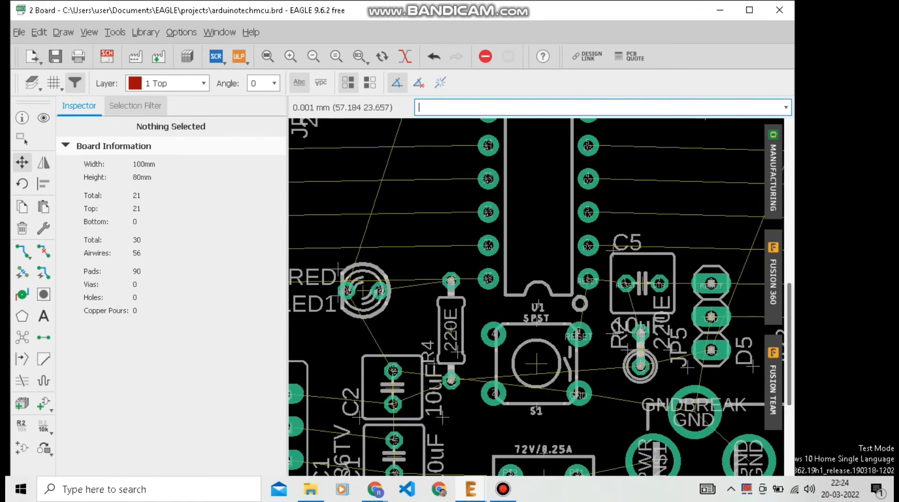
{"action": "scroll", "coordinate": [388, 384], "scroll_direction": "up", "scroll_amount": 2}
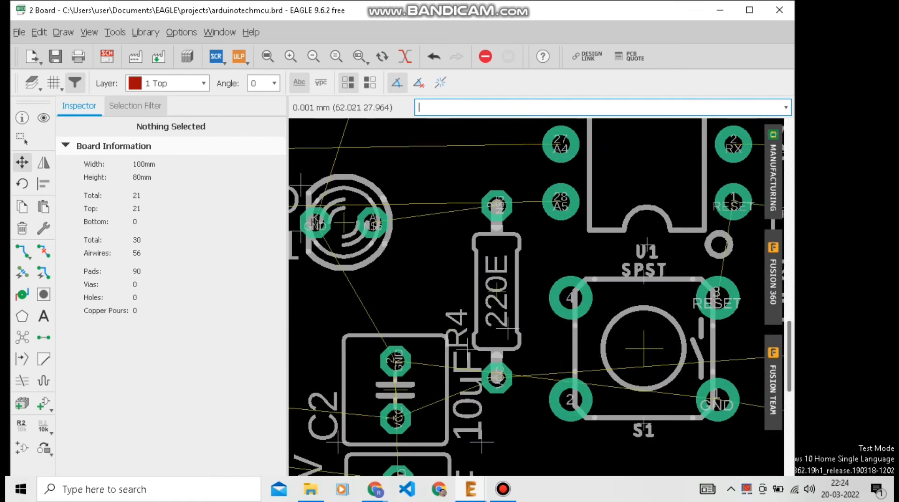
{"action": "left_click", "coordinate": [497, 291]}
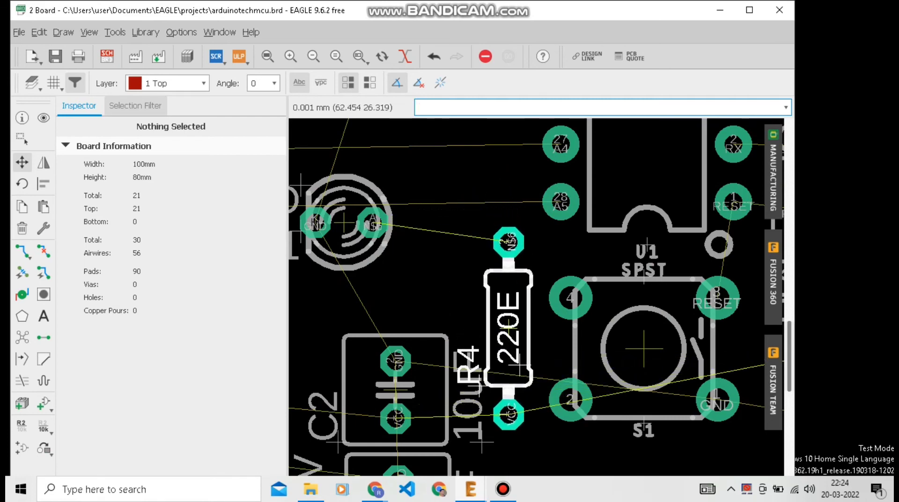
{"action": "left_click", "coordinate": [507, 332]}
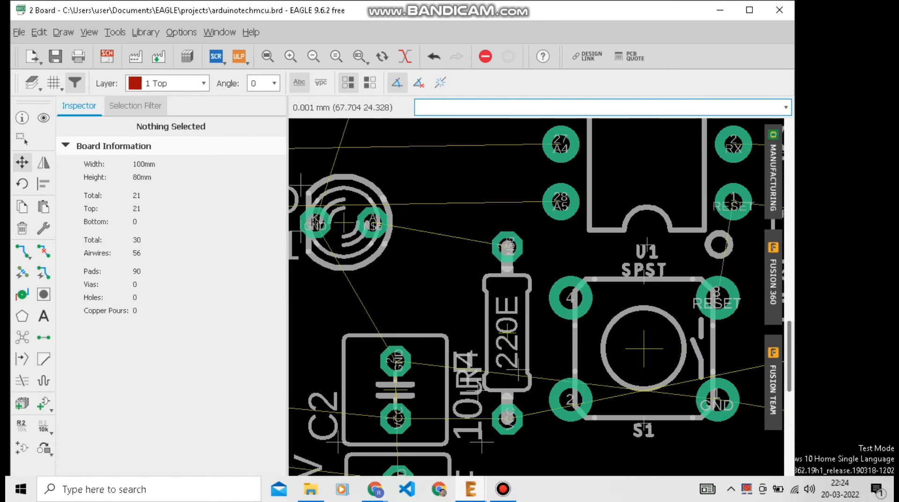
- Examine the placement and airwires around LED1, capacitor C2, resistor R4 and the reset switch
{"action": "scroll", "coordinate": [574, 377], "scroll_direction": "down", "scroll_amount": 4}
{"action": "scroll", "coordinate": [651, 400], "scroll_direction": "up", "scroll_amount": 2}
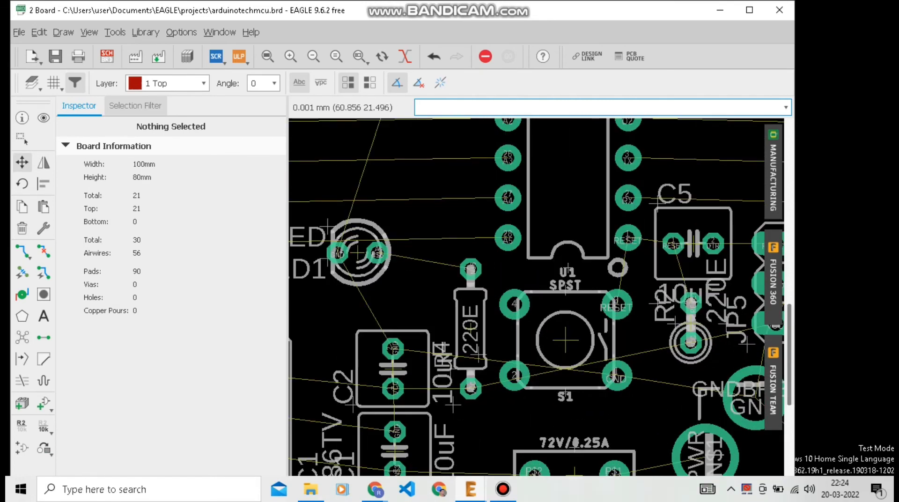
{"action": "scroll", "coordinate": [470, 422], "scroll_direction": "up", "scroll_amount": 2}
{"action": "scroll", "coordinate": [471, 421], "scroll_direction": "down", "scroll_amount": 2}
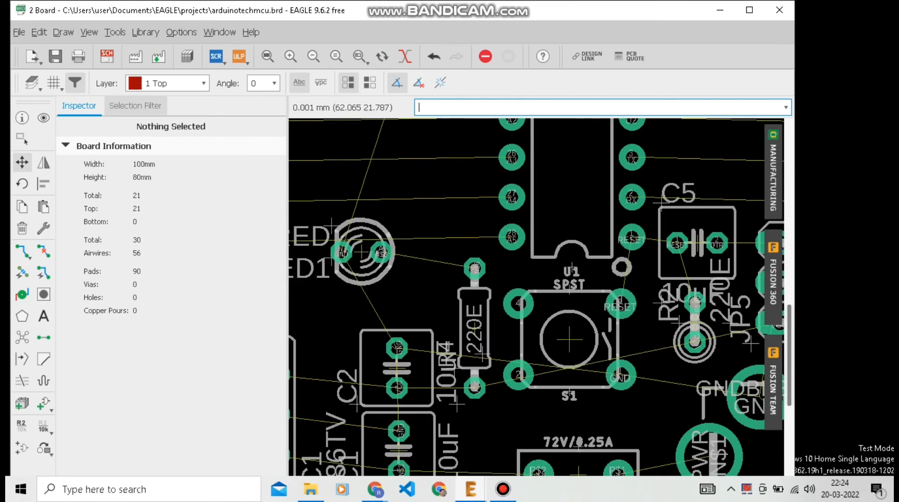
{"action": "scroll", "coordinate": [471, 398], "scroll_direction": "down", "scroll_amount": 1}
{"action": "scroll", "coordinate": [691, 402], "scroll_direction": "up", "scroll_amount": 3}
{"action": "scroll", "coordinate": [691, 398], "scroll_direction": "down", "scroll_amount": 2}
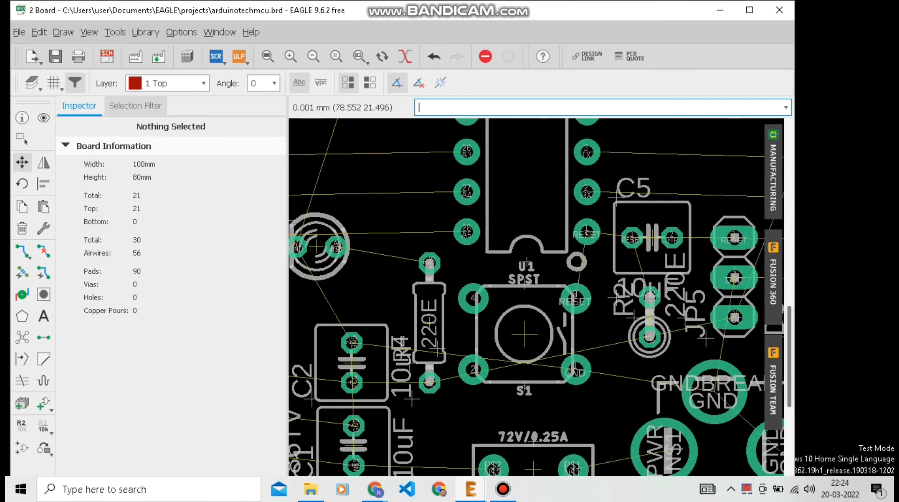
{"action": "scroll", "coordinate": [499, 356], "scroll_direction": "down", "scroll_amount": 1}
{"action": "scroll", "coordinate": [500, 356], "scroll_direction": "down", "scroll_amount": 2}
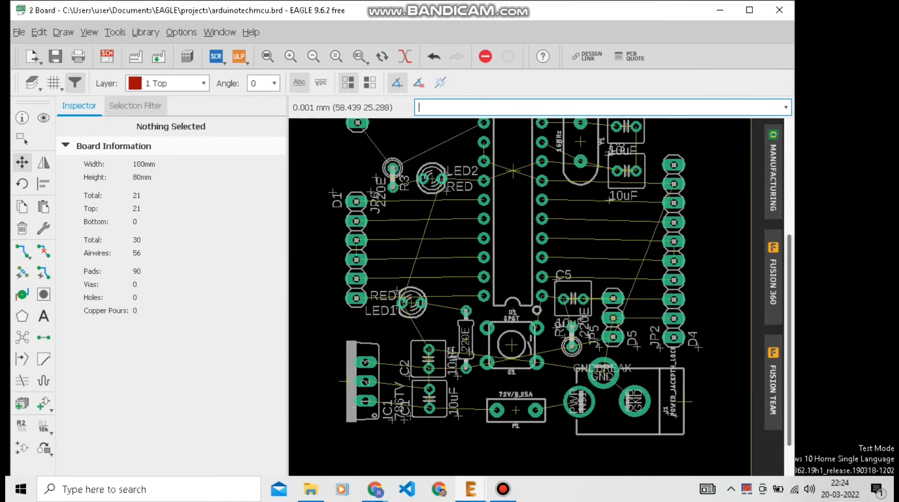
- Nudge header JP4 very slightly towards the microcontroller, above header JP2
{"action": "scroll", "coordinate": [440, 347], "scroll_direction": "down", "scroll_amount": 1}
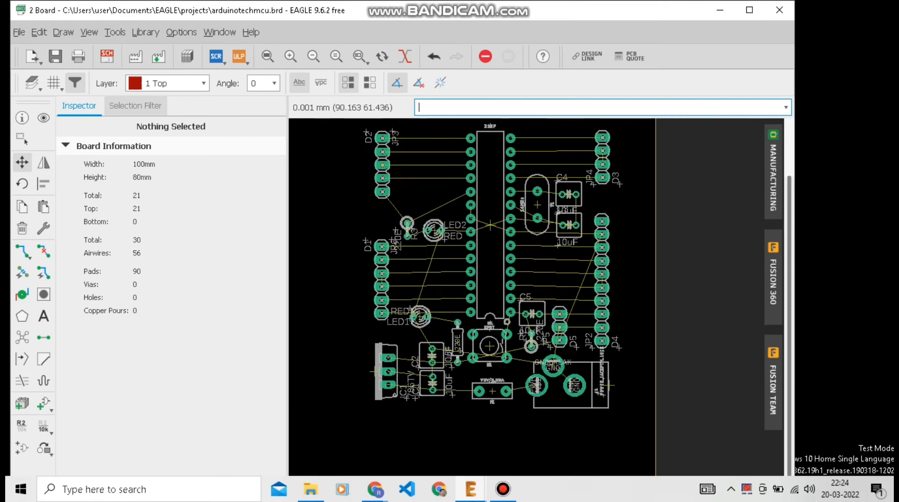
{"action": "left_click", "coordinate": [602, 157]}
{"action": "left_click", "coordinate": [600, 157]}
{"action": "scroll", "coordinate": [522, 272], "scroll_direction": "down", "scroll_amount": 1}
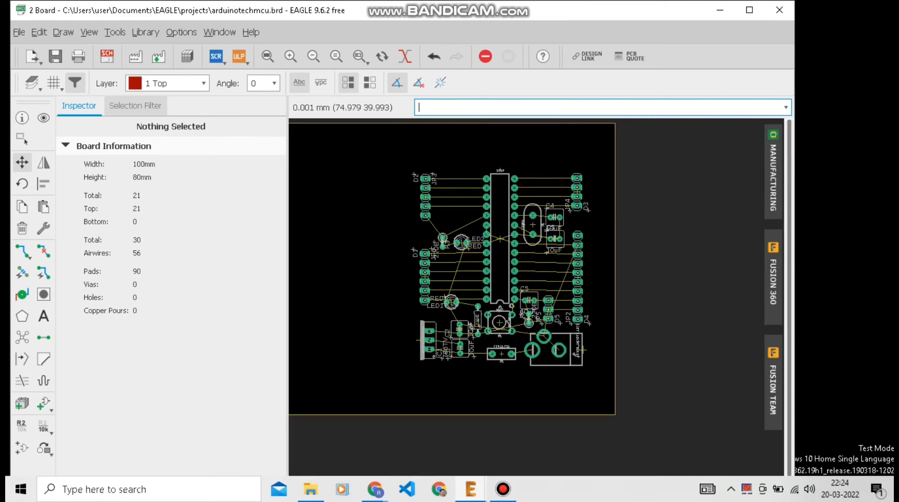
- Place resistor R3 upright just above LED2 with its upper pad level with JP3's lowest pin, and recompute the airwires
{"action": "scroll", "coordinate": [412, 252], "scroll_direction": "up", "scroll_amount": 1}
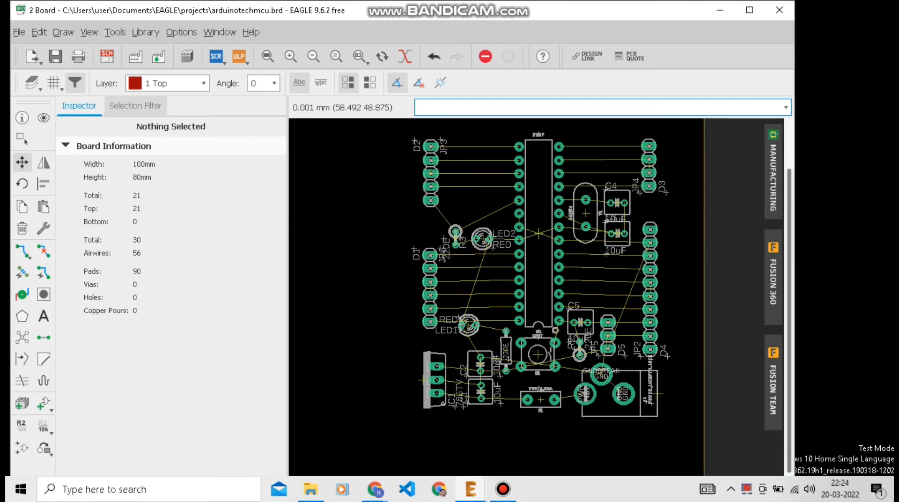
{"action": "left_click", "coordinate": [482, 239]}
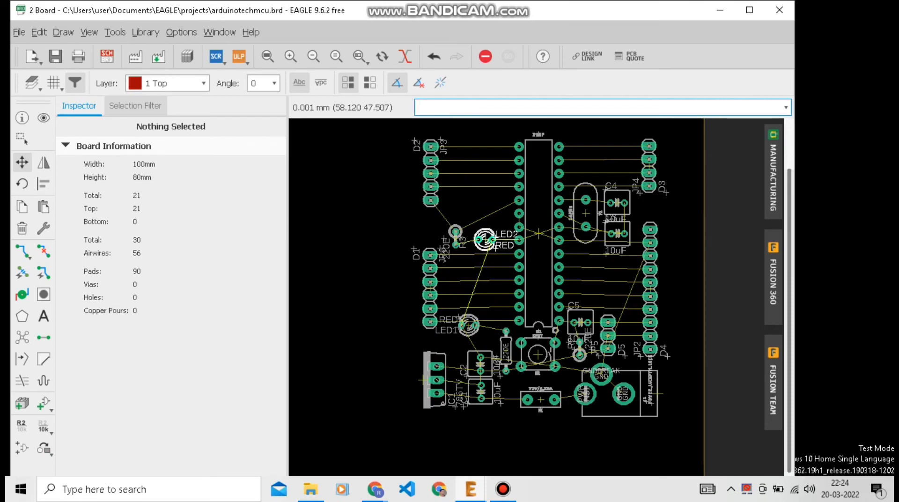
{"action": "left_click", "coordinate": [490, 244]}
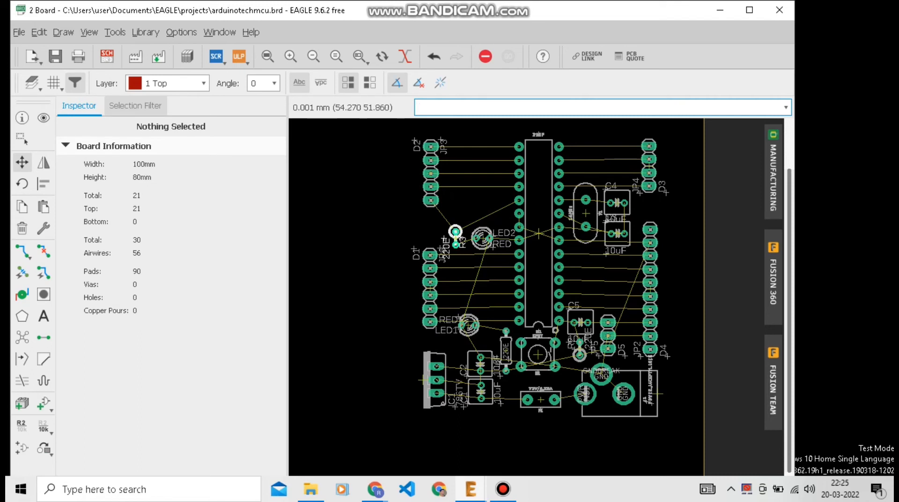
{"action": "left_click", "coordinate": [455, 231]}
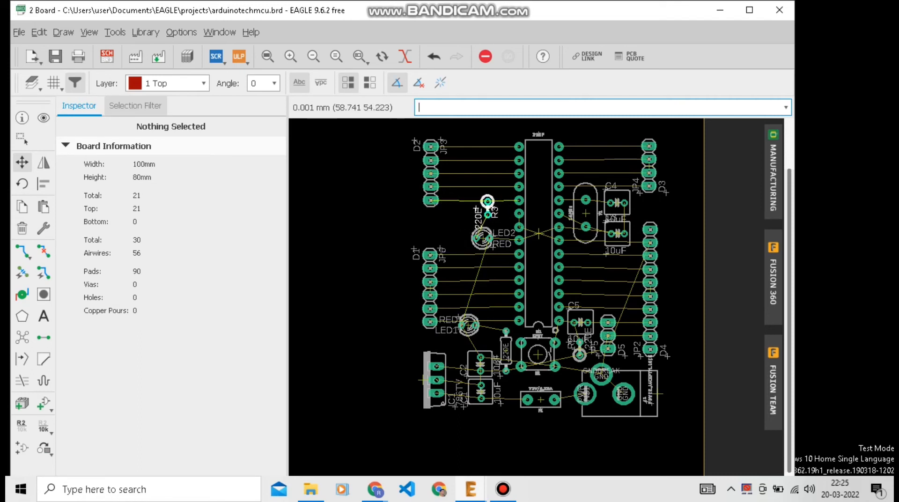
{"action": "left_click", "coordinate": [490, 206]}
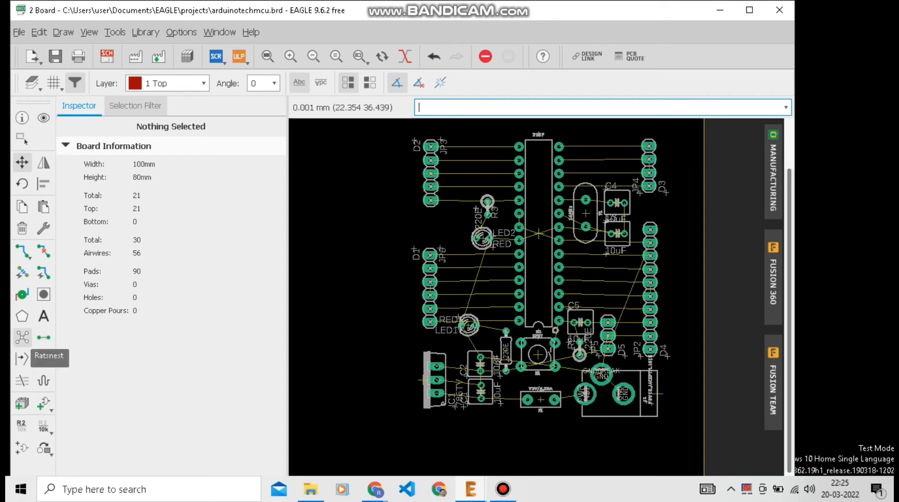
{"action": "left_click", "coordinate": [22, 337]}
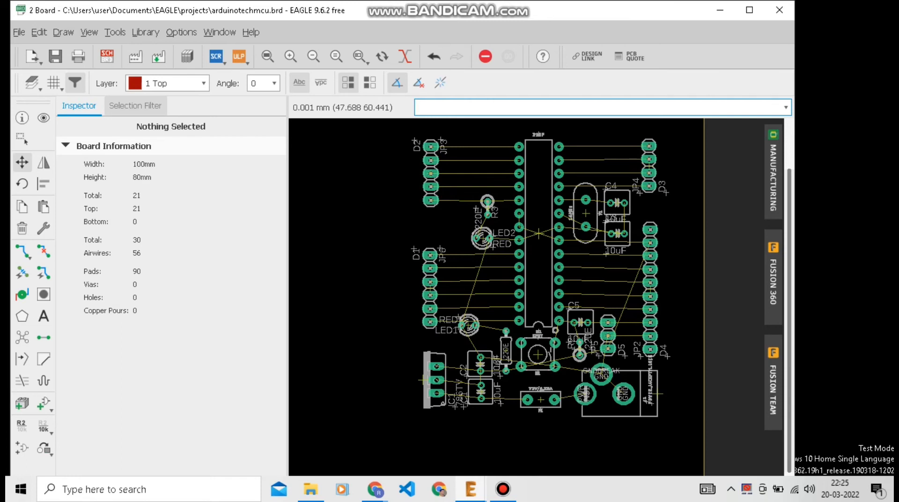
- Move header JP3 slightly closer to the 328P chip, and place resistor R3 horizontally between headers JP3 and JP6
{"action": "left_click", "coordinate": [432, 173]}
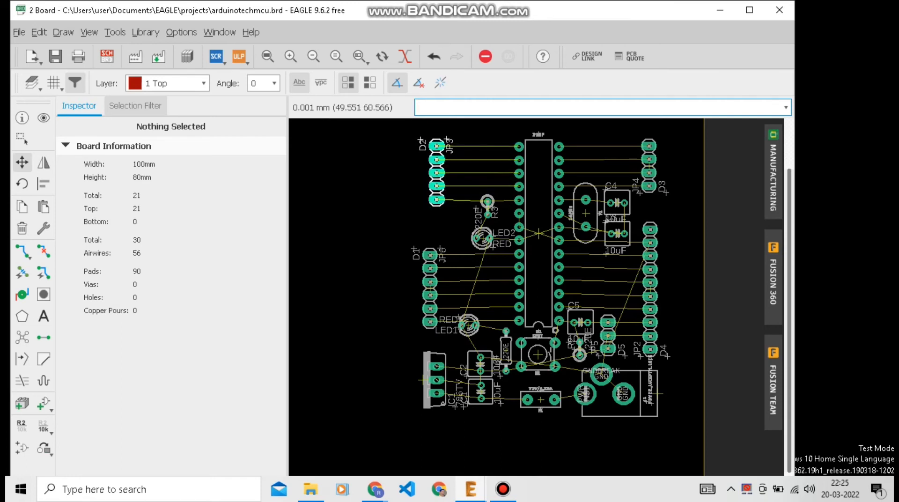
{"action": "left_click", "coordinate": [436, 173]}
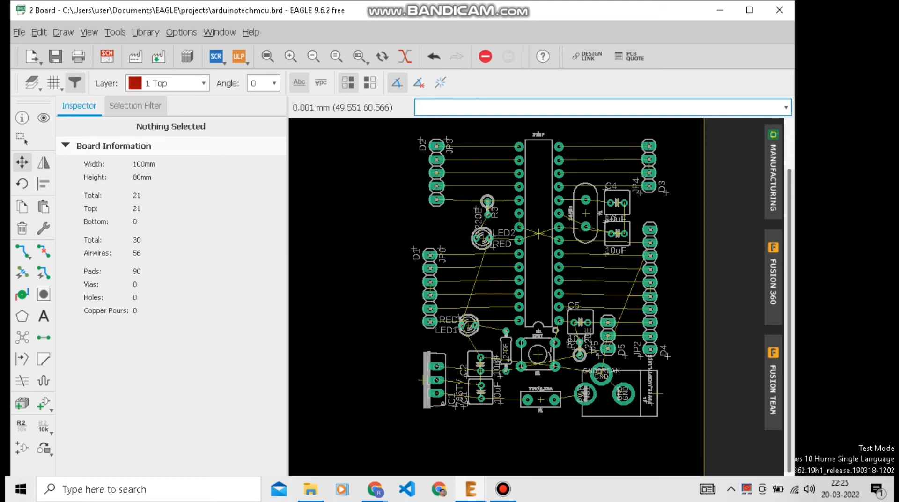
{"action": "left_click", "coordinate": [487, 203]}
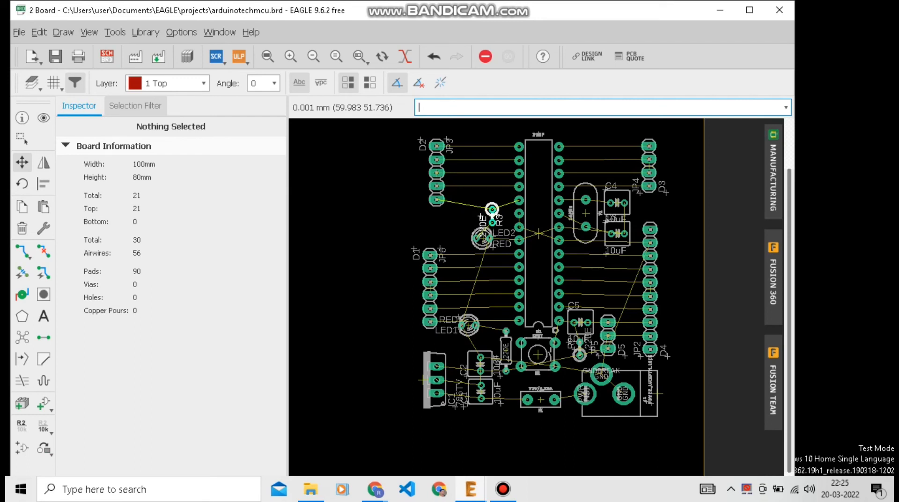
{"action": "right_click", "coordinate": [453, 221]}
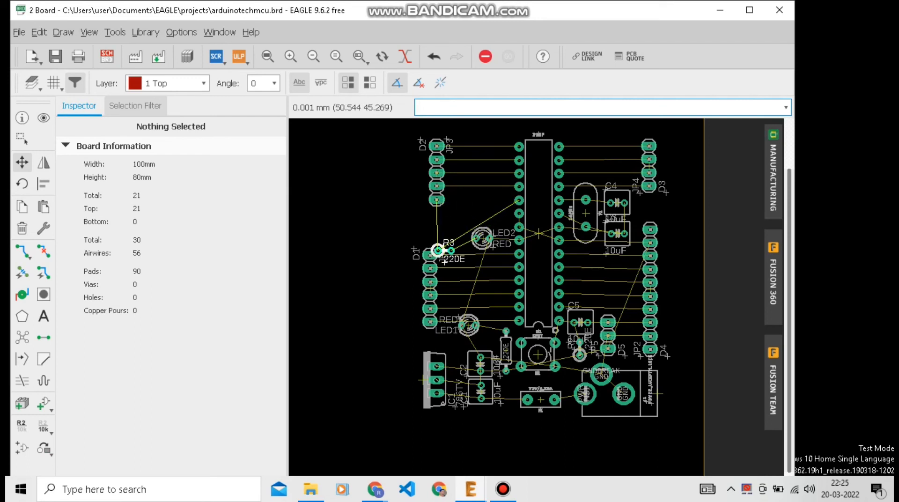
{"action": "left_click", "coordinate": [451, 233]}
- Position LED2 beside resistor R3, roughly level with it, and recompute the airwires with Ratsnest
{"action": "left_click", "coordinate": [481, 230]}
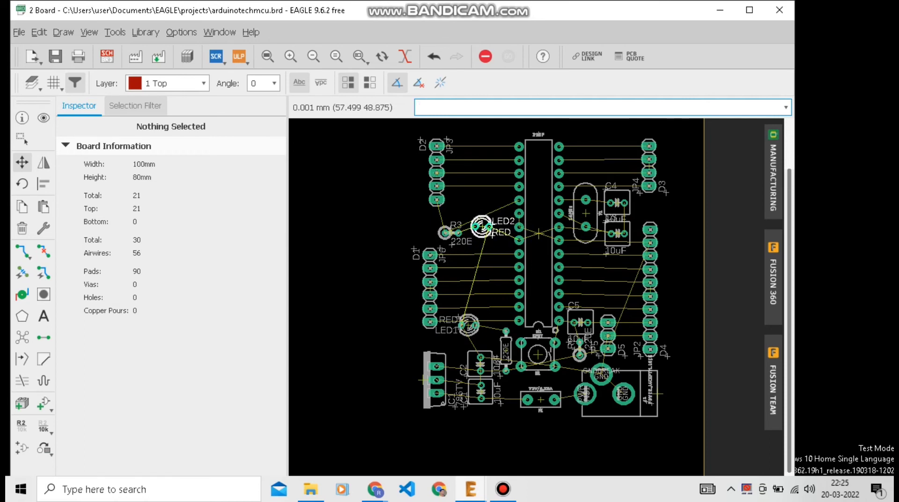
{"action": "left_click", "coordinate": [482, 228]}
{"action": "left_click", "coordinate": [444, 233]}
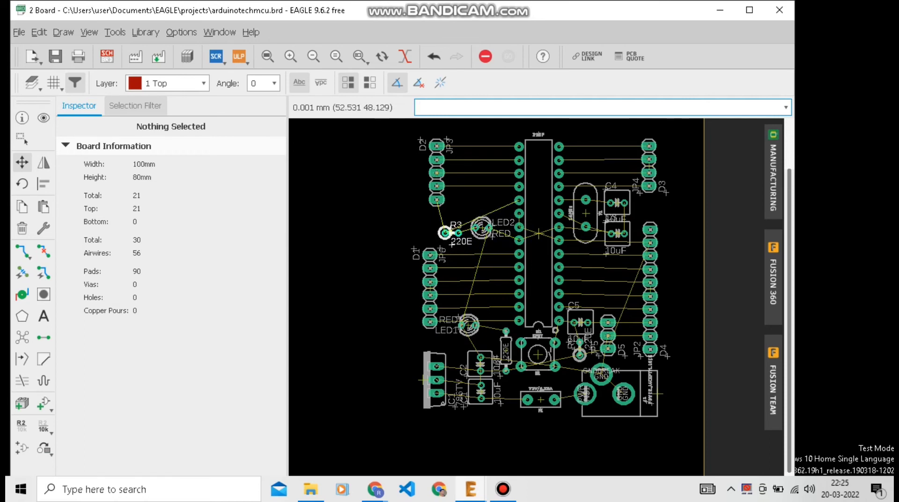
{"action": "left_click", "coordinate": [446, 230]}
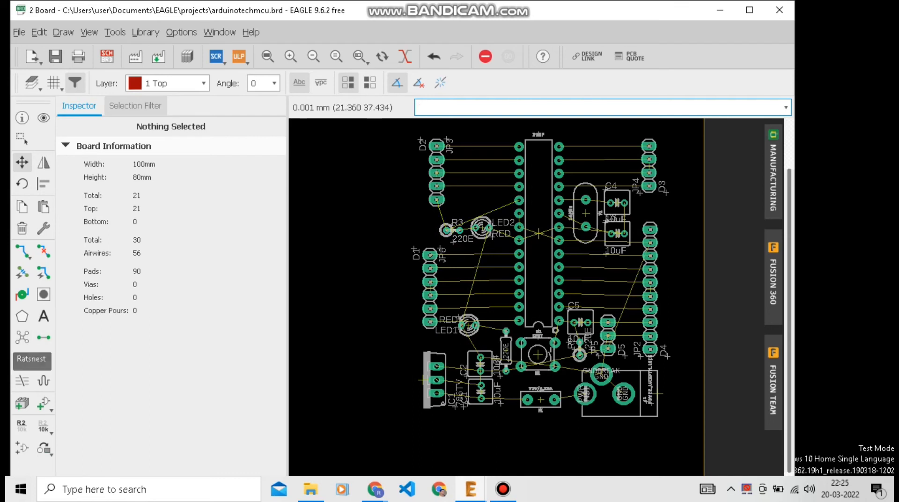
{"action": "left_click", "coordinate": [22, 337]}
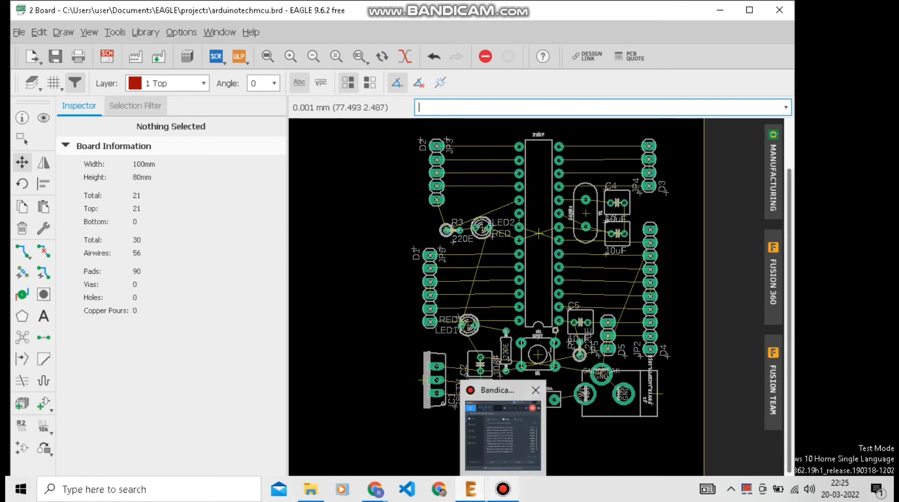
{"action": "left_click", "coordinate": [502, 489]}
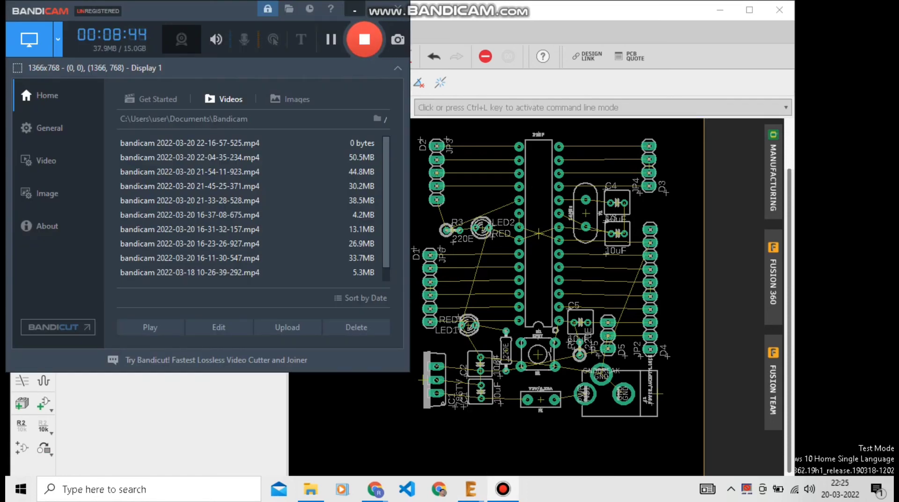
{"action": "left_click", "coordinate": [354, 9]}
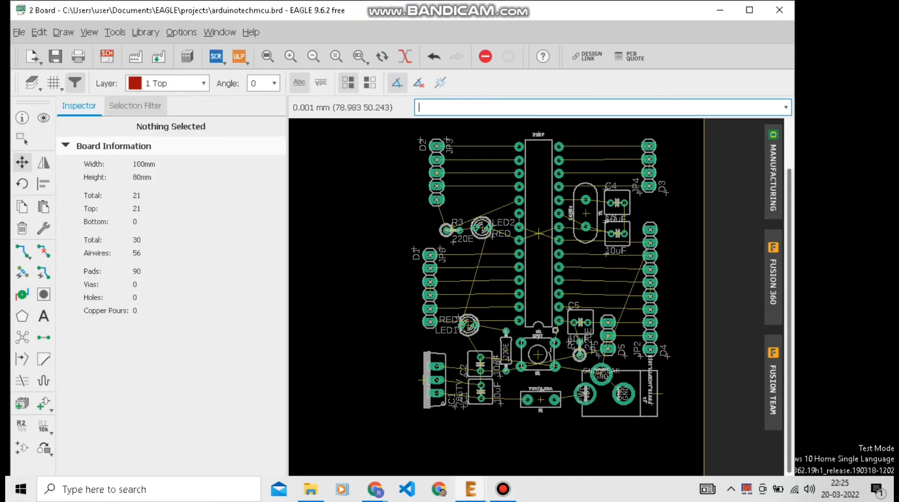
- Move the board outline's left and right edges in close to the components, making the board about 52 mm wide
{"action": "scroll", "coordinate": [573, 315], "scroll_direction": "down", "scroll_amount": 3}
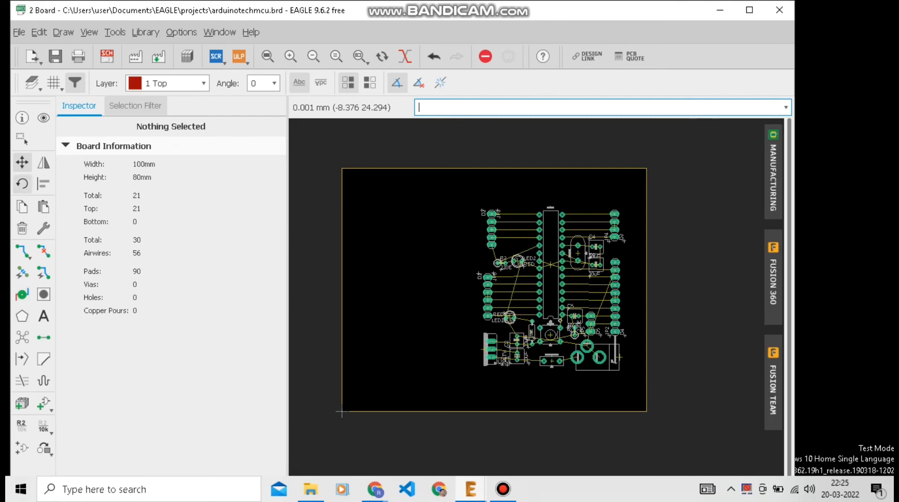
{"action": "left_click", "coordinate": [342, 280]}
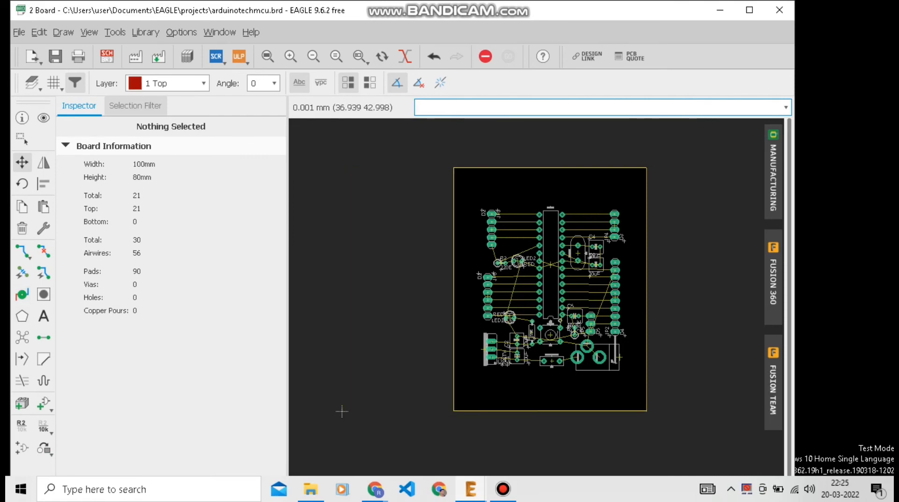
{"action": "scroll", "coordinate": [454, 280], "scroll_direction": "up", "scroll_amount": 4}
{"action": "scroll", "coordinate": [461, 282], "scroll_direction": "down", "scroll_amount": 3}
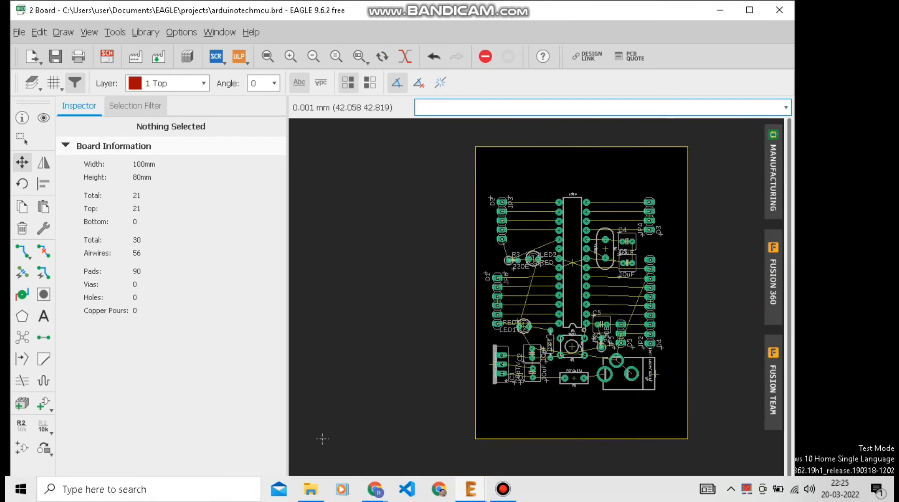
{"action": "left_click", "coordinate": [478, 284]}
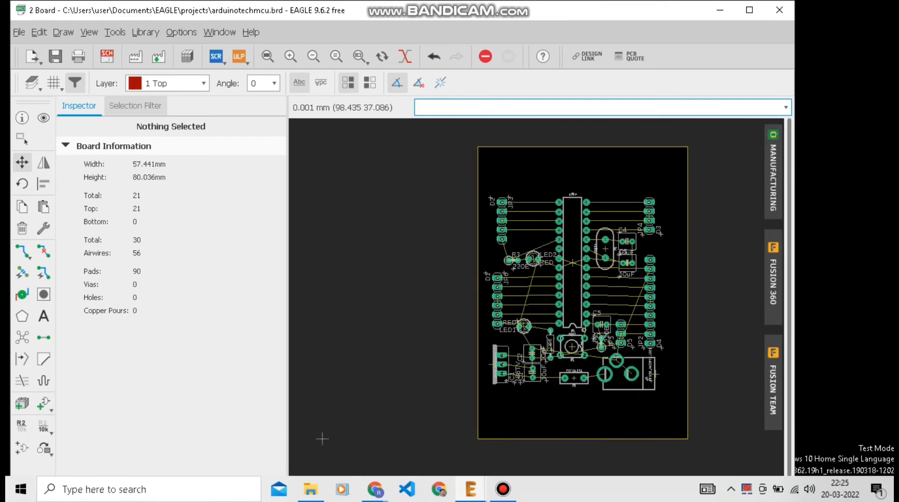
{"action": "left_click", "coordinate": [687, 301]}
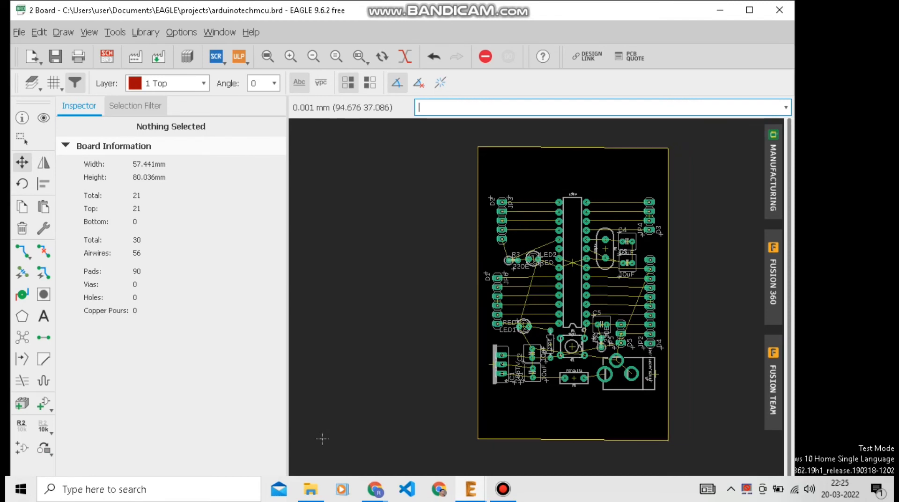
{"action": "left_click", "coordinate": [666, 299]}
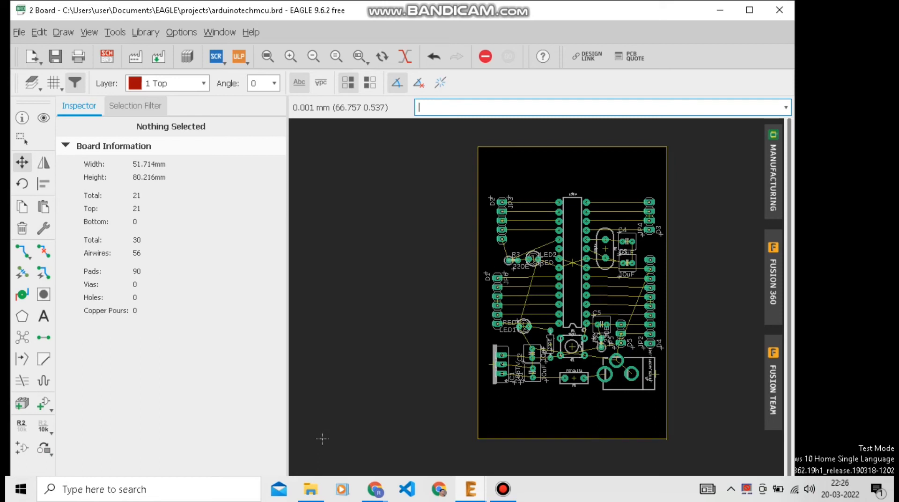
- Move the board outline's bottom and top edges in close to the components, making the board about 60 mm high
{"action": "left_click", "coordinate": [570, 439]}
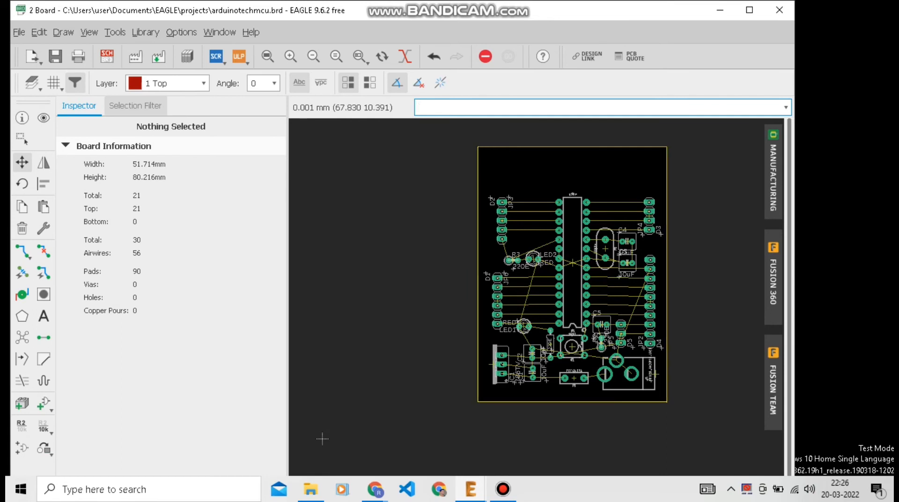
{"action": "left_click", "coordinate": [569, 401]}
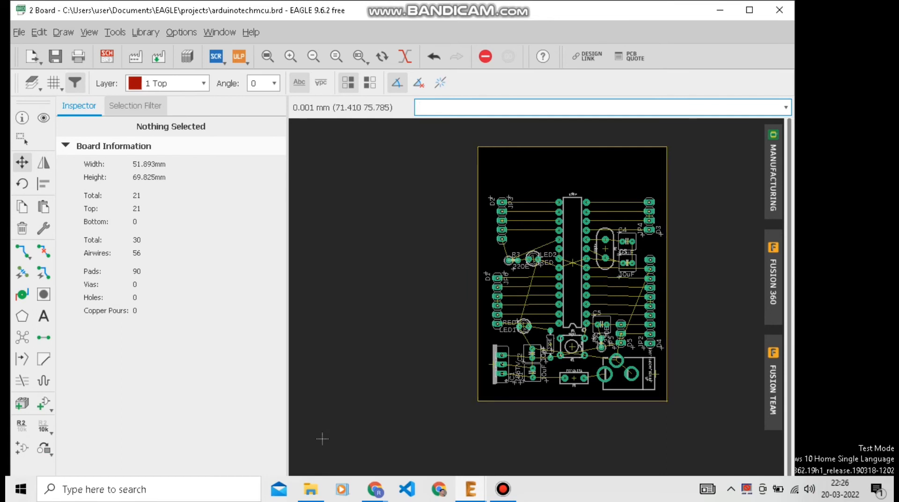
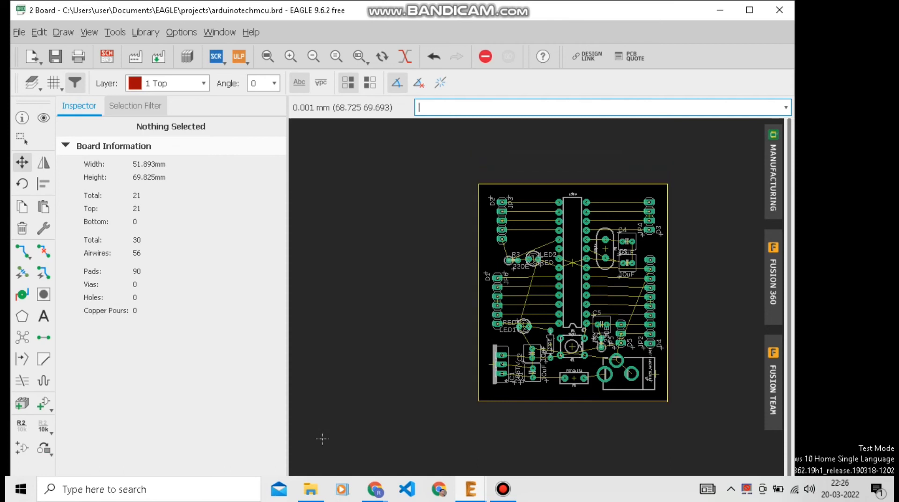
{"action": "left_click", "coordinate": [570, 184]}
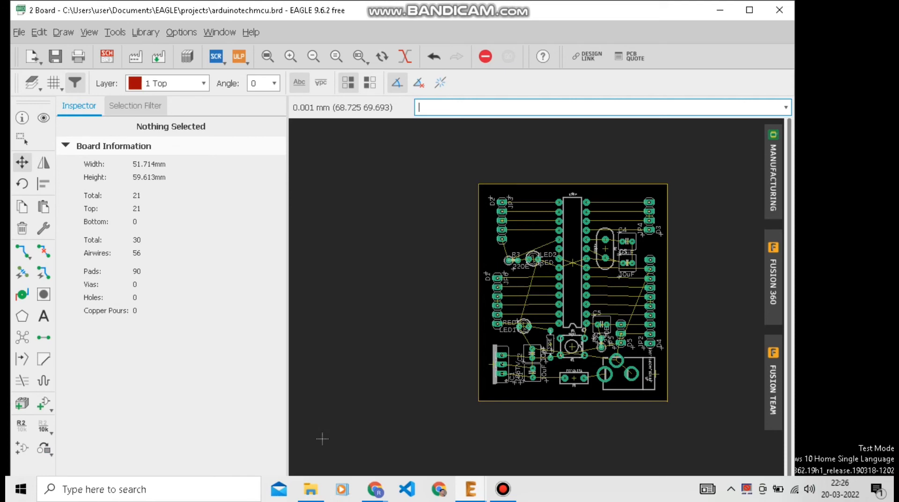
{"action": "scroll", "coordinate": [566, 200], "scroll_direction": "up", "scroll_amount": 3}
{"action": "left_click", "coordinate": [566, 174]}
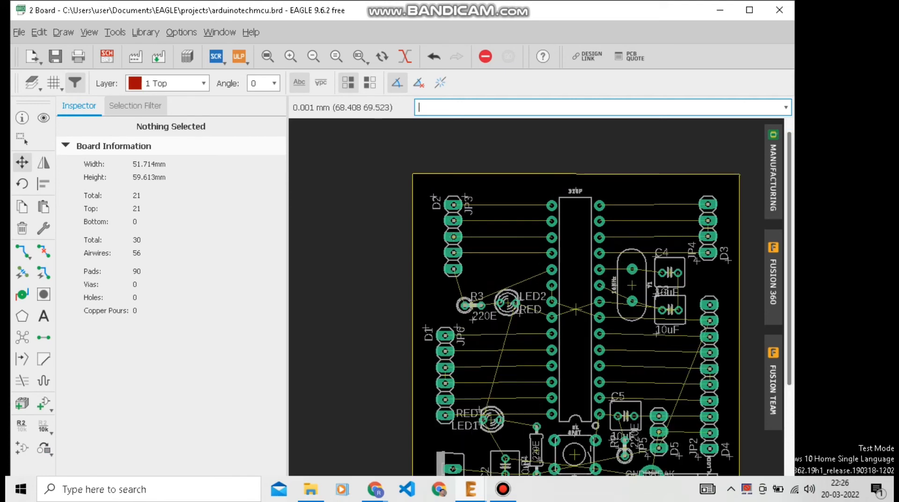
{"action": "left_click", "coordinate": [565, 178]}
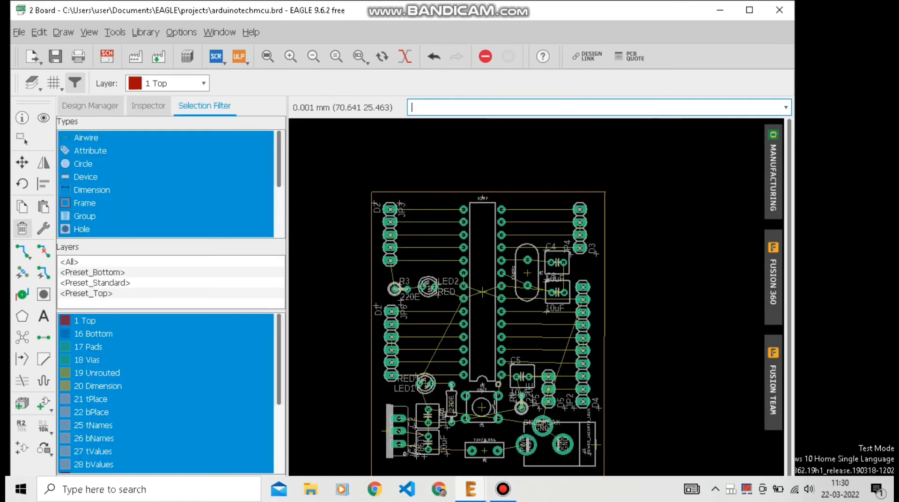
- Set up Route Airwire on layer 16 Bottom with the straight-then-diagonal wire bend and a trace width of 0.6096
{"action": "scroll", "coordinate": [482, 299], "scroll_direction": "up", "scroll_amount": 2}
{"action": "scroll", "coordinate": [482, 300], "scroll_direction": "down", "scroll_amount": 2}
{"action": "scroll", "coordinate": [533, 381], "scroll_direction": "up", "scroll_amount": 2}
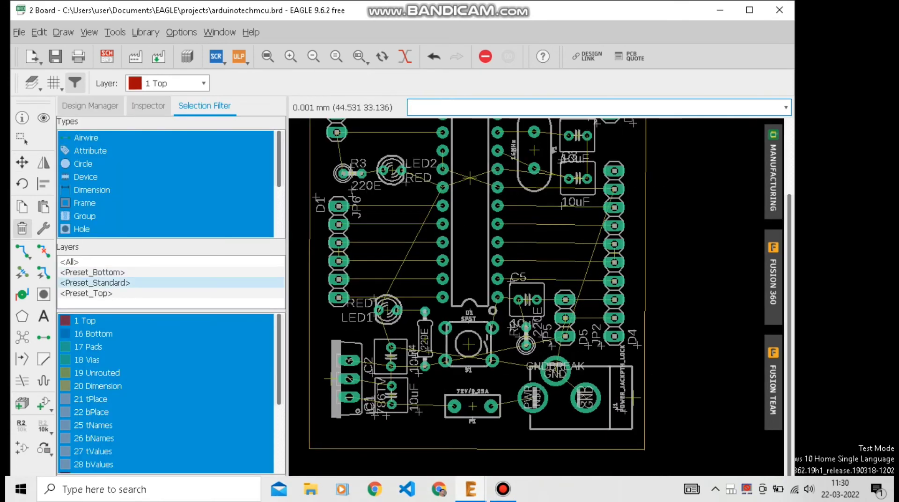
{"action": "scroll", "coordinate": [533, 381], "scroll_direction": "down", "scroll_amount": 2}
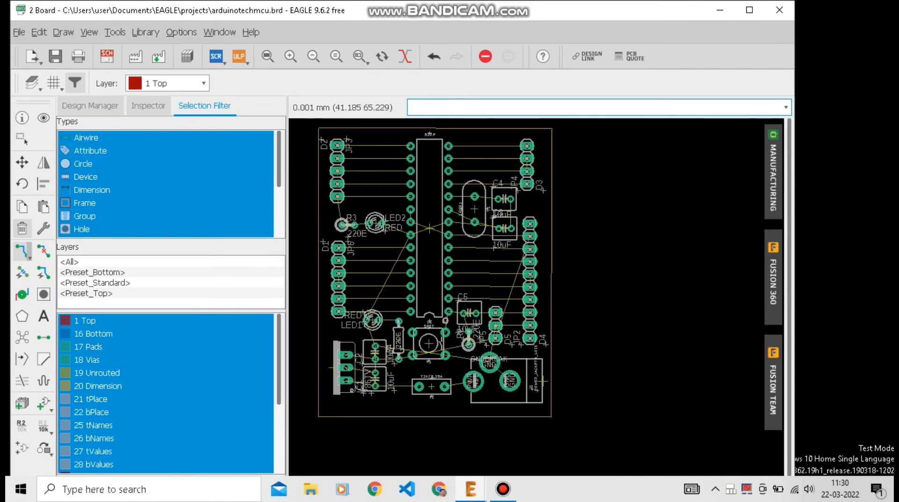
{"action": "left_click", "coordinate": [22, 253]}
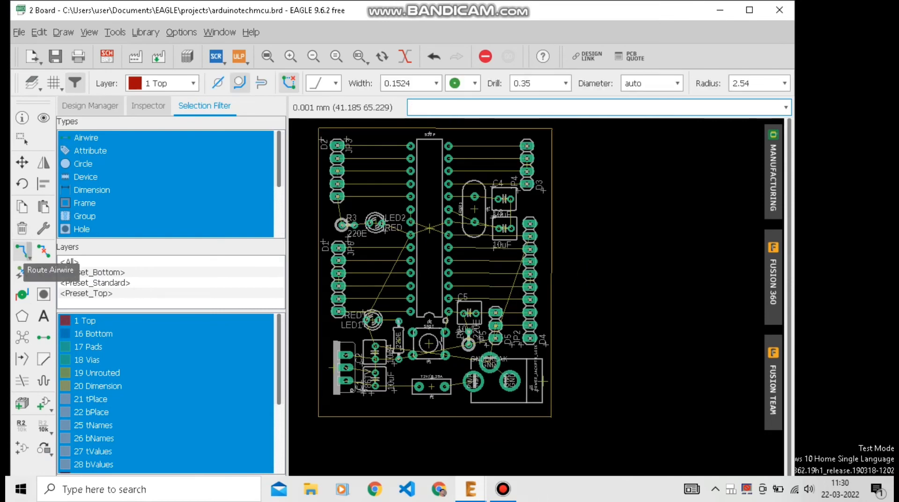
{"action": "left_click", "coordinate": [162, 83]}
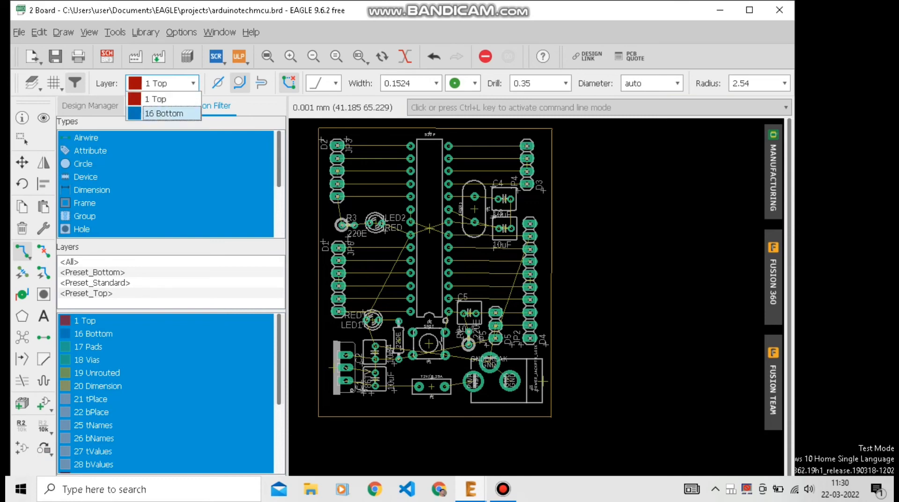
{"action": "left_click", "coordinate": [150, 112]}
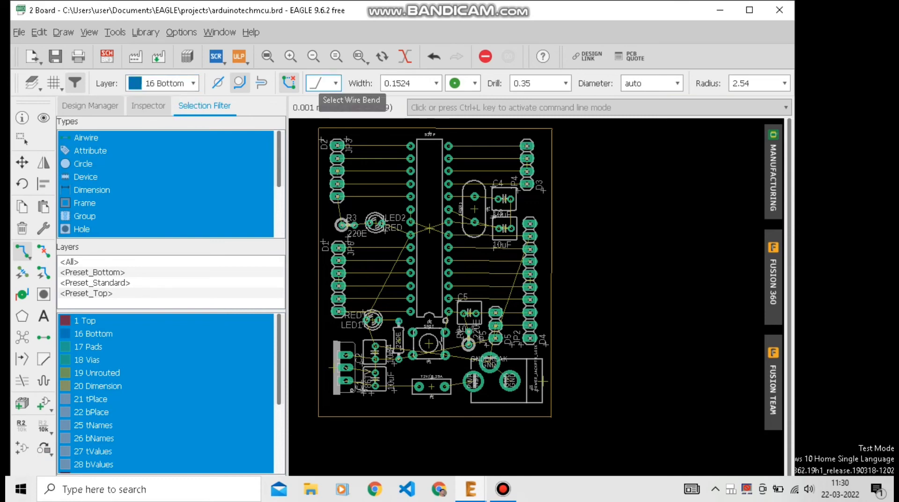
{"action": "left_click", "coordinate": [323, 83]}
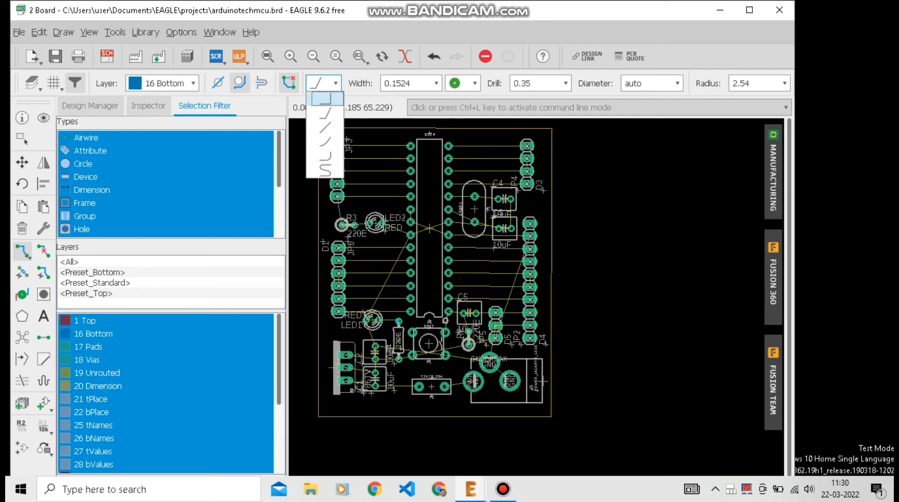
{"action": "left_click", "coordinate": [326, 113]}
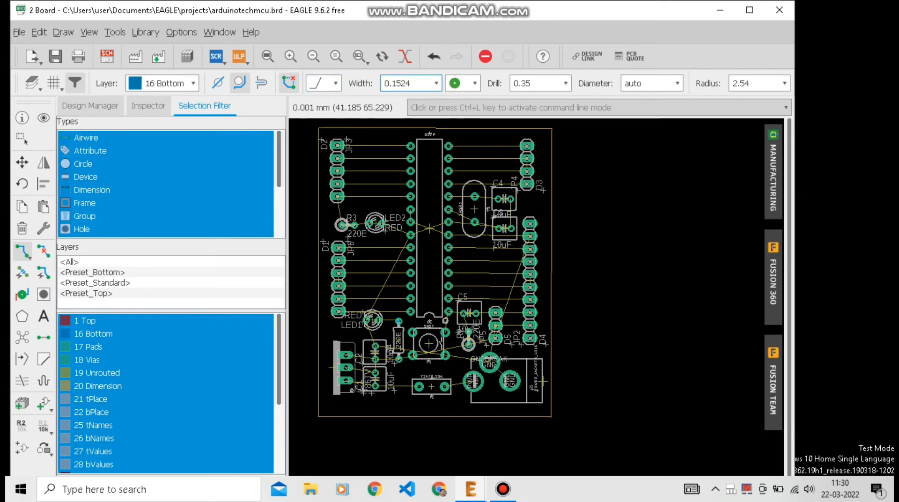
{"action": "left_click", "coordinate": [436, 82]}
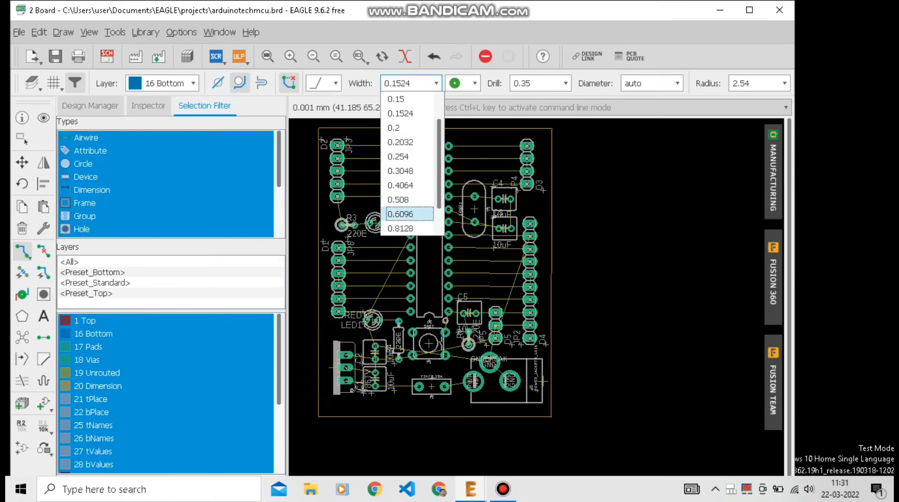
{"action": "left_click", "coordinate": [410, 213]}
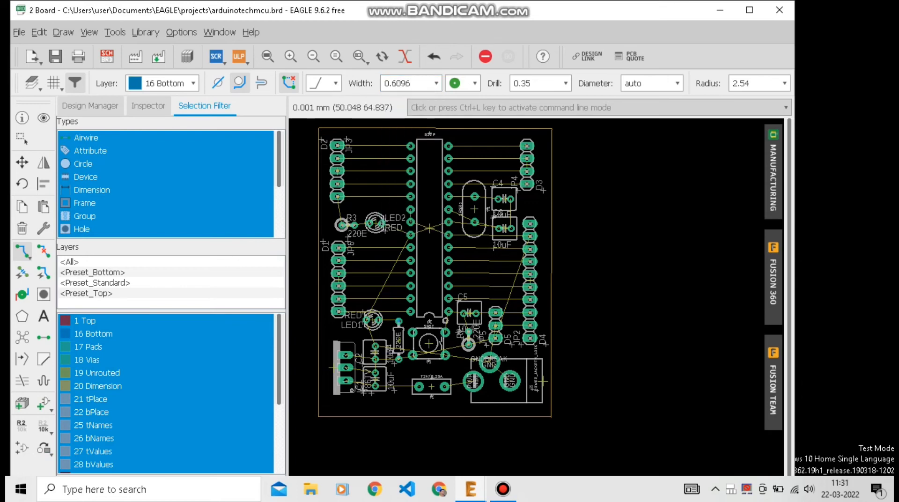
- Route straight bottom-layer traces from the upper four pins of header JP3 to the matching 328P pads
{"action": "scroll", "coordinate": [334, 145], "scroll_direction": "up", "scroll_amount": 2}
{"action": "left_click", "coordinate": [337, 145]}
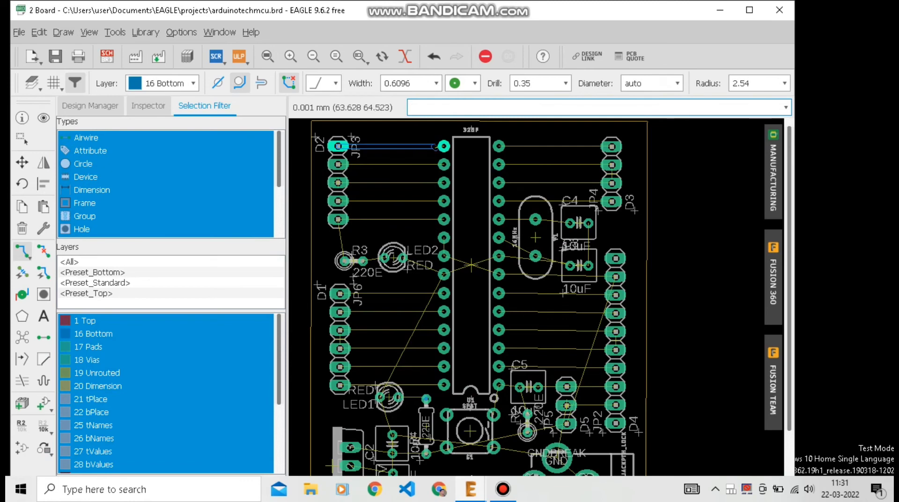
{"action": "left_click", "coordinate": [443, 145]}
{"action": "left_click", "coordinate": [443, 164]}
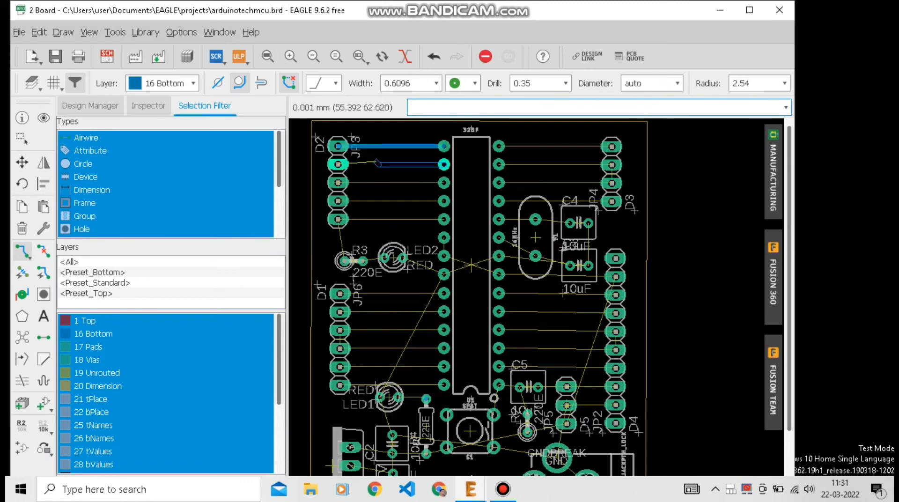
{"action": "left_click", "coordinate": [337, 164]}
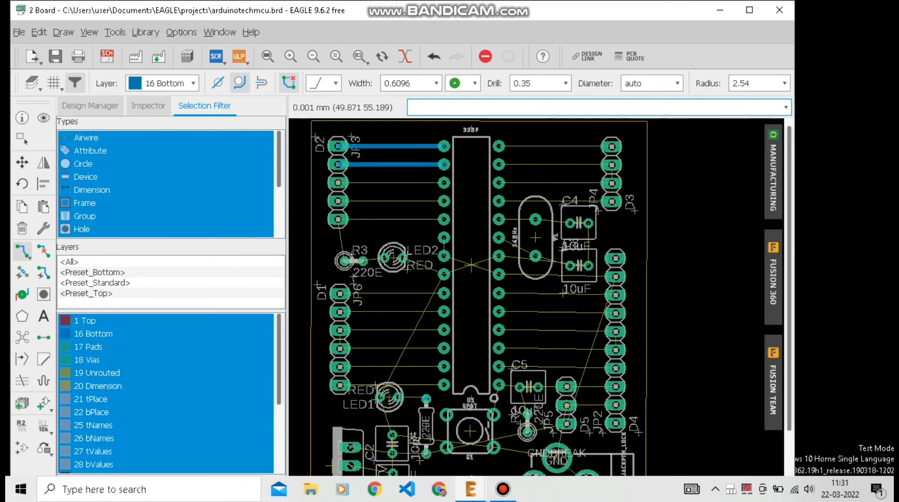
{"action": "left_click", "coordinate": [337, 200]}
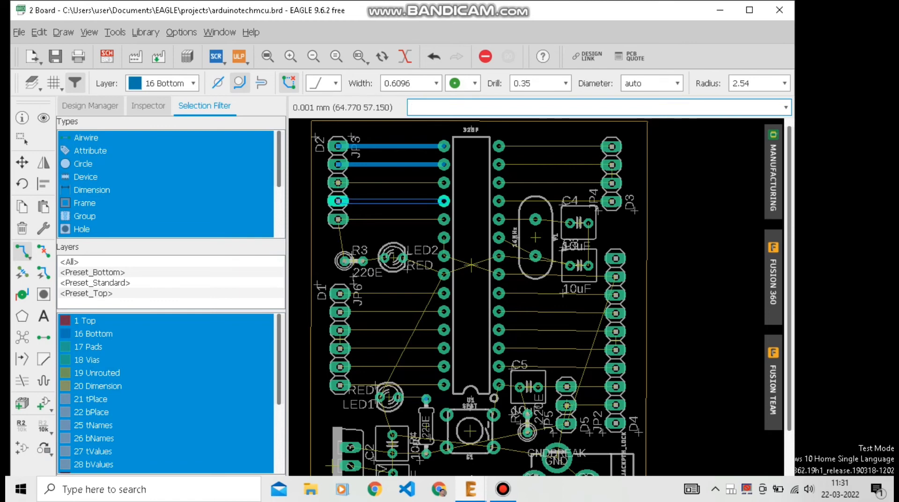
{"action": "left_click", "coordinate": [443, 201]}
{"action": "left_click", "coordinate": [444, 182]}
{"action": "left_click", "coordinate": [338, 183]}
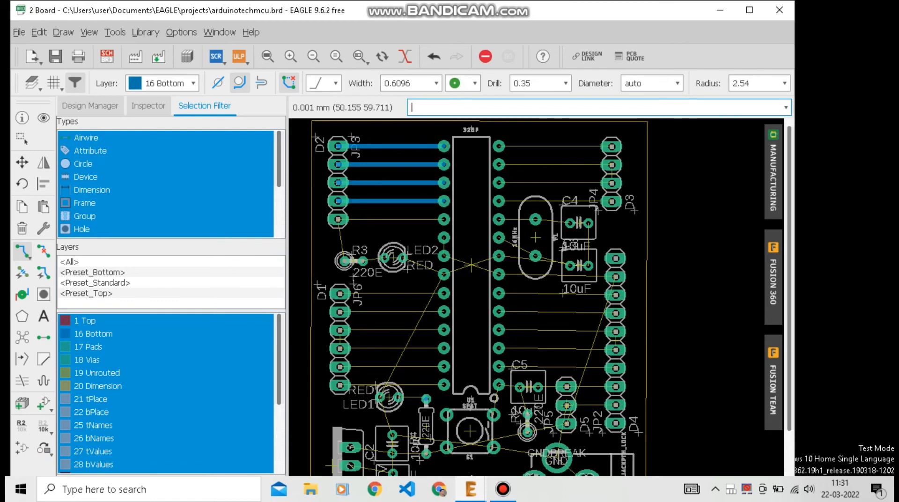
- Route net D13 from JP3's lowest pin to the 328P and from the same pin down to resistor R3
{"action": "scroll", "coordinate": [334, 254], "scroll_direction": "up", "scroll_amount": 3}
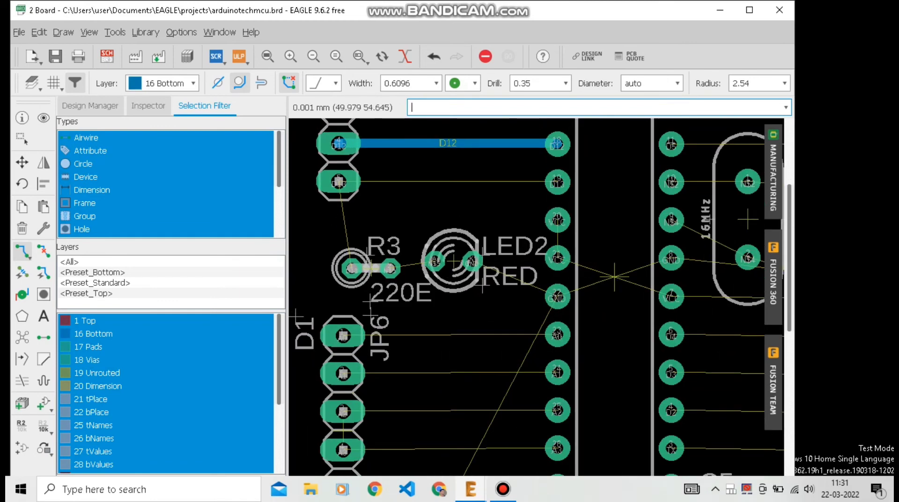
{"action": "left_click", "coordinate": [338, 182]}
{"action": "left_click", "coordinate": [557, 182]}
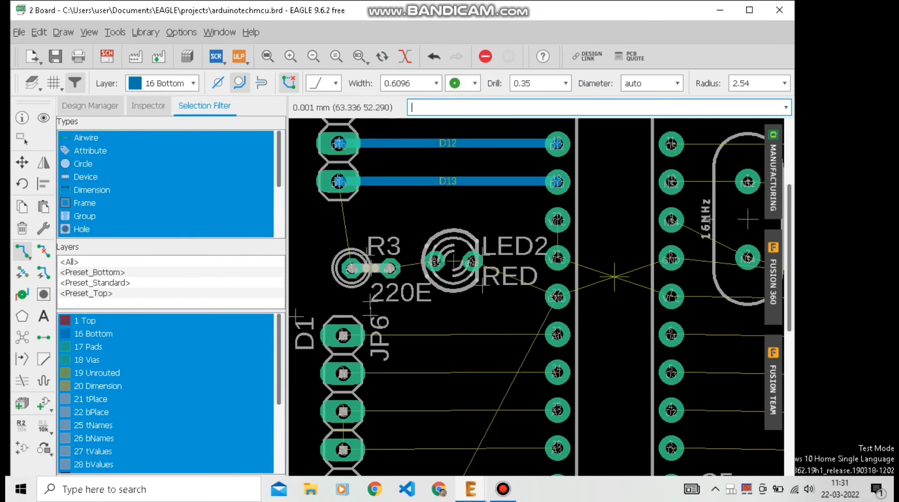
{"action": "left_click", "coordinate": [351, 268]}
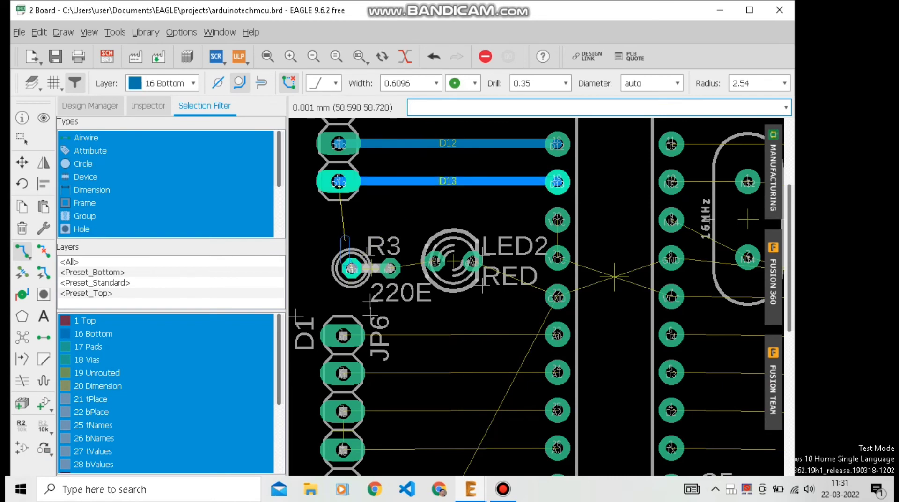
{"action": "left_click", "coordinate": [338, 181]}
- Route nets A0 and A1 as straight traces between header JP6 and 328P pads 23 and 24
{"action": "scroll", "coordinate": [335, 181], "scroll_direction": "down", "scroll_amount": 1}
{"action": "scroll", "coordinate": [341, 361], "scroll_direction": "up", "scroll_amount": 1}
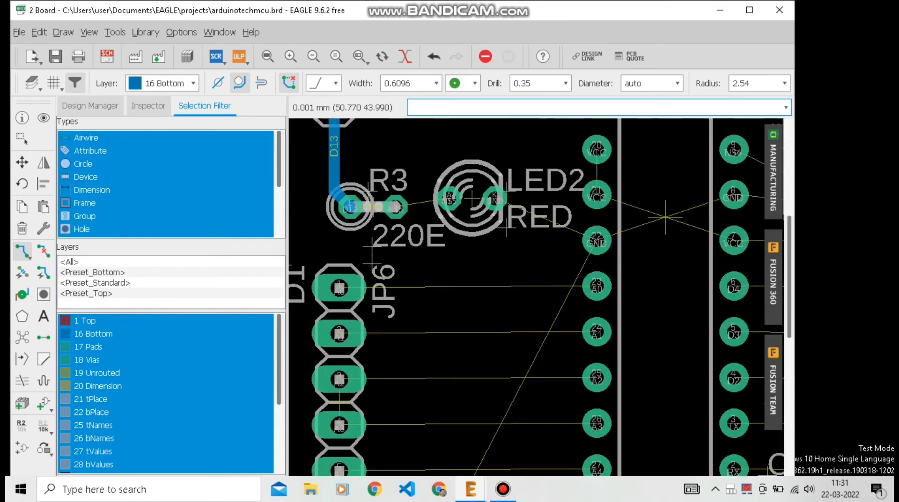
{"action": "left_click", "coordinate": [338, 287]}
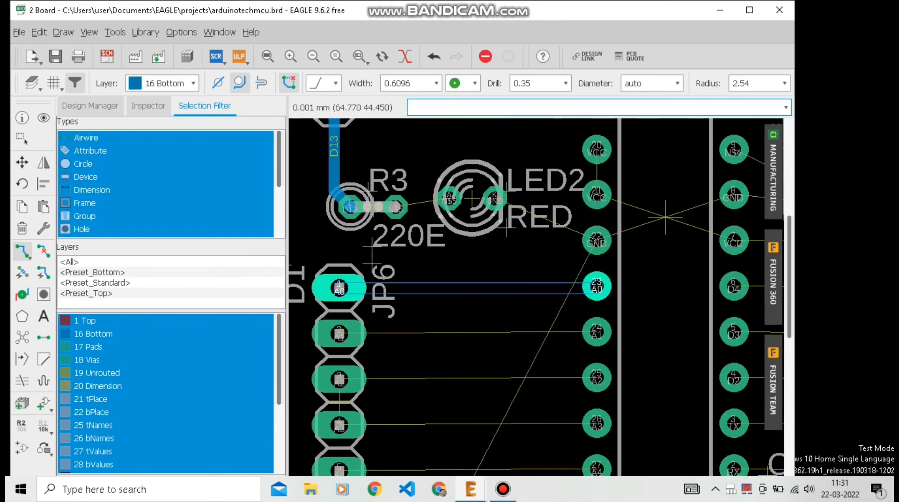
{"action": "left_click", "coordinate": [596, 287]}
{"action": "scroll", "coordinate": [576, 257], "scroll_direction": "up", "scroll_amount": 2}
{"action": "scroll", "coordinate": [576, 257], "scroll_direction": "down", "scroll_amount": 5}
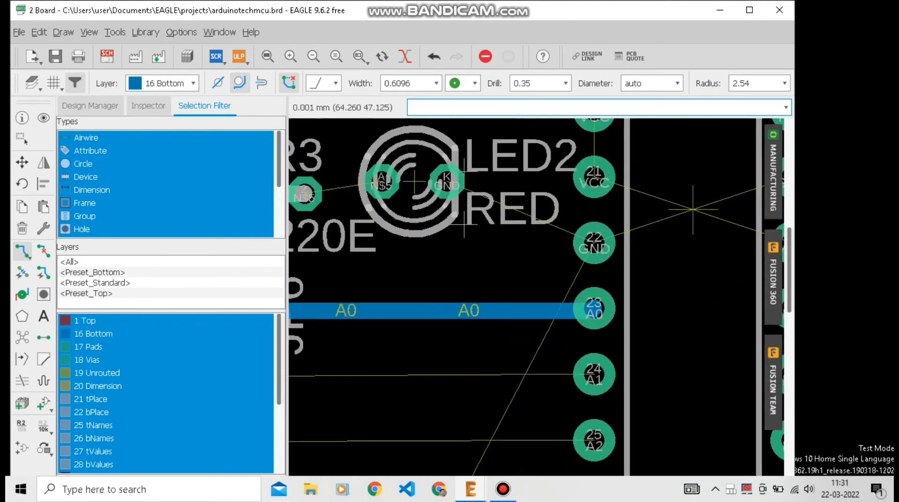
{"action": "scroll", "coordinate": [565, 309], "scroll_direction": "up", "scroll_amount": 2}
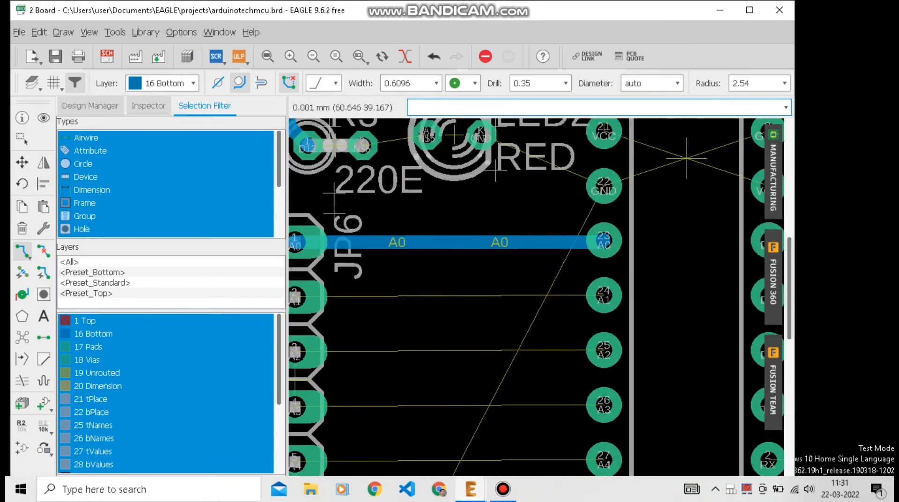
{"action": "left_click", "coordinate": [603, 294]}
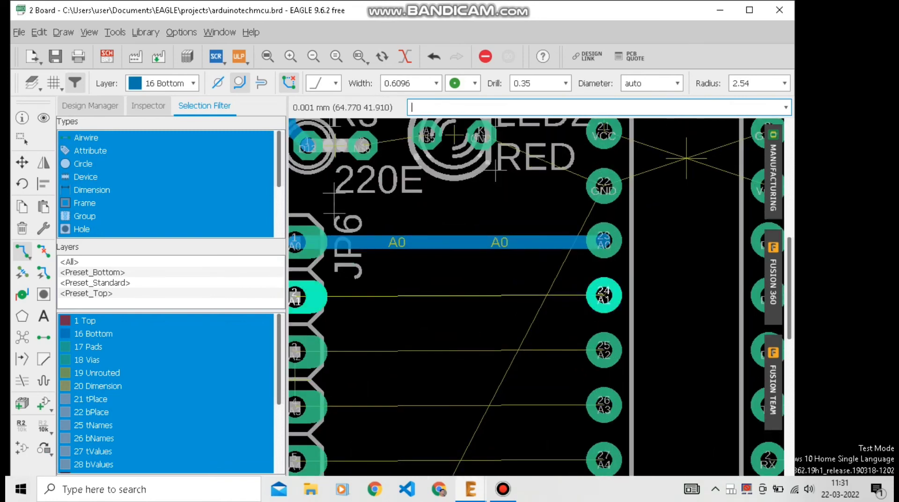
{"action": "left_click", "coordinate": [294, 296]}
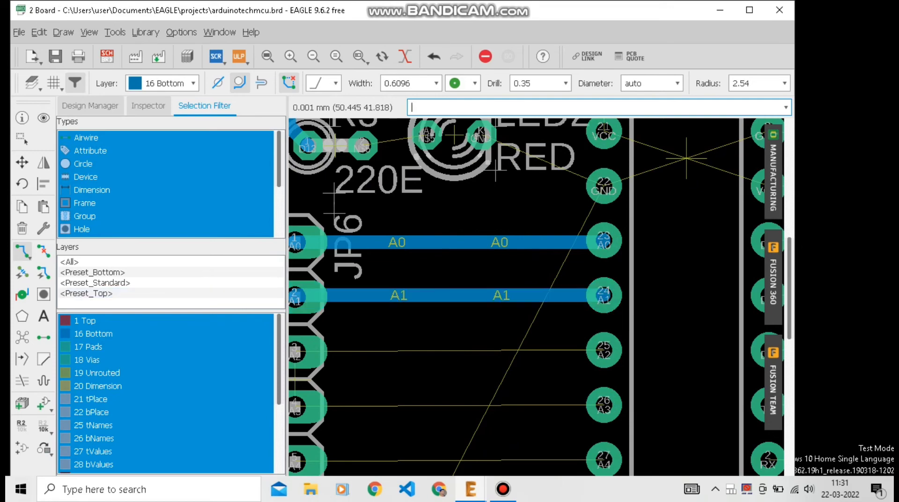
- Route nets A2 and A3 as straight traces from header JP6 to 328P pads 25 and 26
{"action": "scroll", "coordinate": [380, 276], "scroll_direction": "down", "scroll_amount": 3}
{"action": "scroll", "coordinate": [384, 354], "scroll_direction": "up", "scroll_amount": 2}
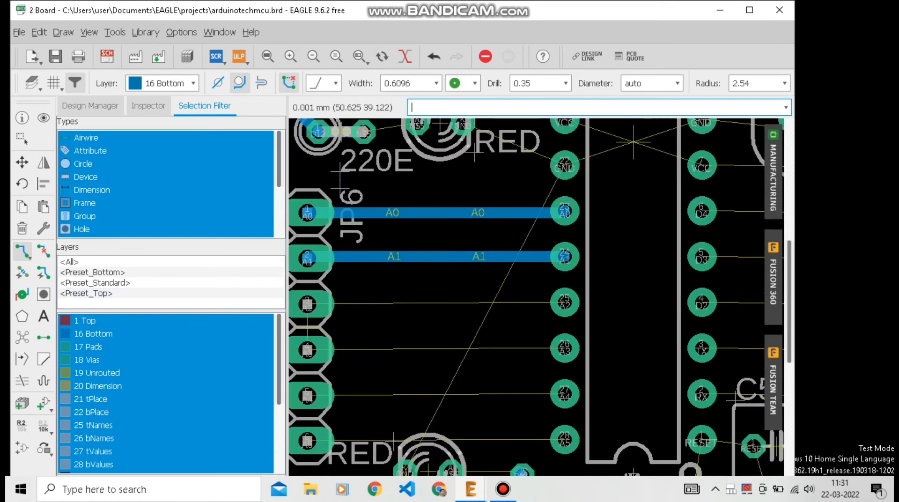
{"action": "left_click", "coordinate": [314, 304]}
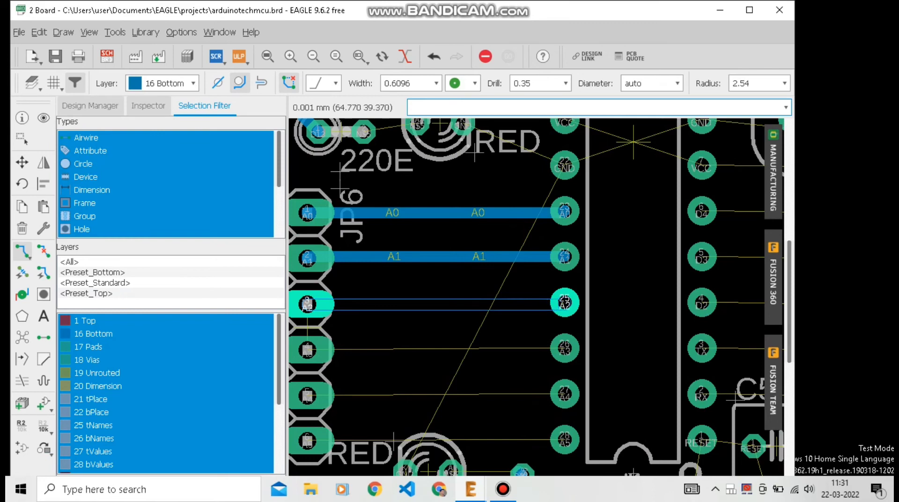
{"action": "left_click", "coordinate": [564, 304]}
{"action": "left_click", "coordinate": [307, 350]}
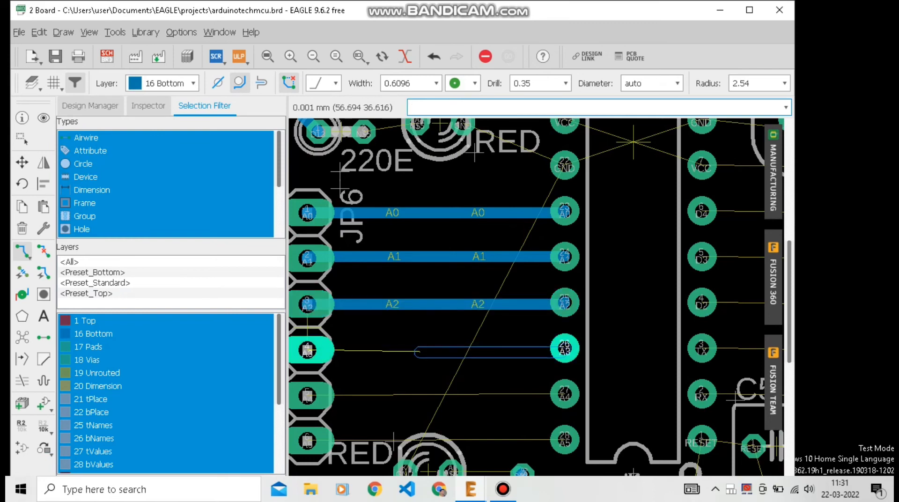
{"action": "left_click", "coordinate": [565, 348]}
- Route A4 straight from JP6 to 328P pad 27, and A5 to pad 28 with a small jog above LED1's pads
{"action": "scroll", "coordinate": [536, 298], "scroll_direction": "down", "scroll_amount": 3}
{"action": "scroll", "coordinate": [536, 298], "scroll_direction": "up", "scroll_amount": 3}
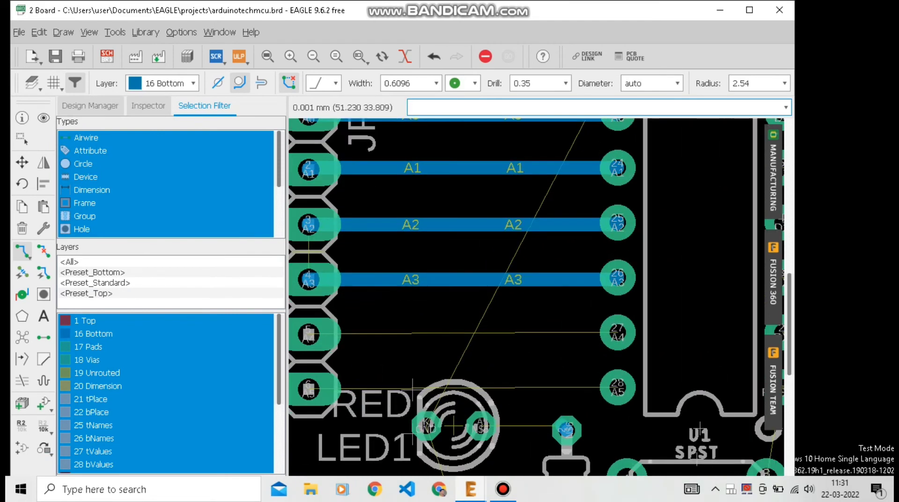
{"action": "left_click", "coordinate": [308, 335]}
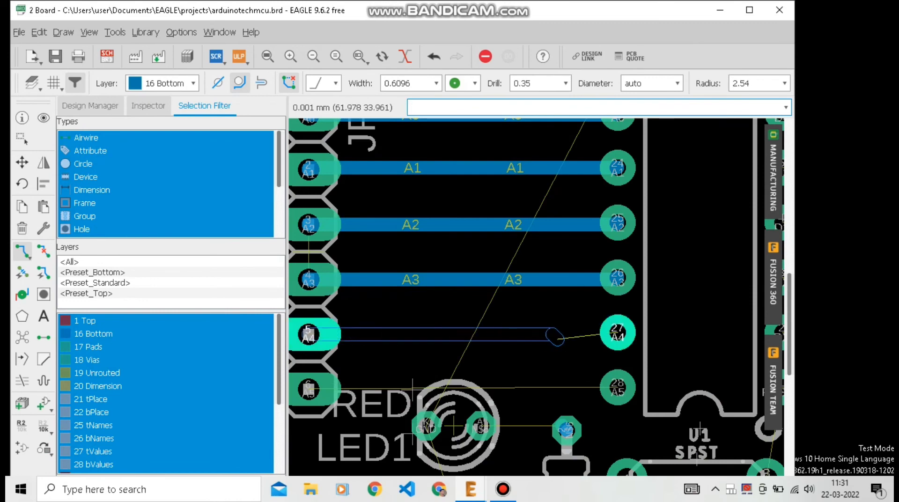
{"action": "left_click", "coordinate": [617, 333]}
{"action": "scroll", "coordinate": [484, 371], "scroll_direction": "down", "scroll_amount": 3}
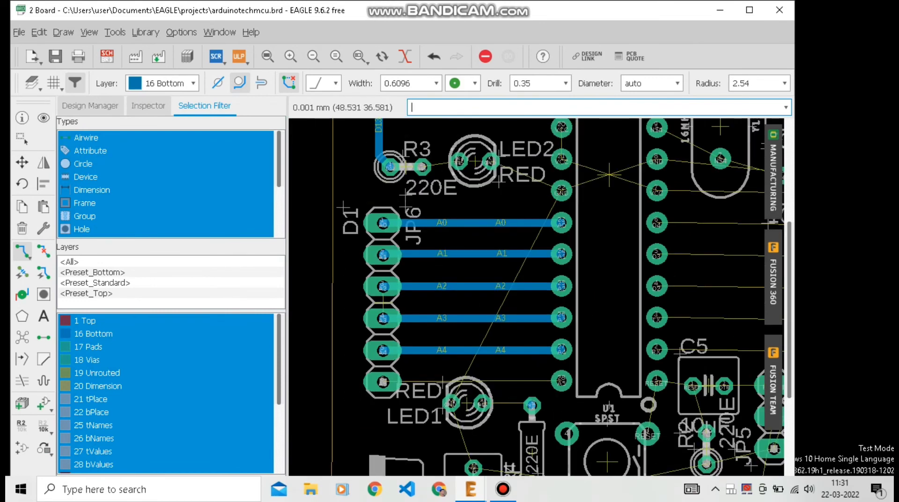
{"action": "scroll", "coordinate": [365, 379], "scroll_direction": "up", "scroll_amount": 3}
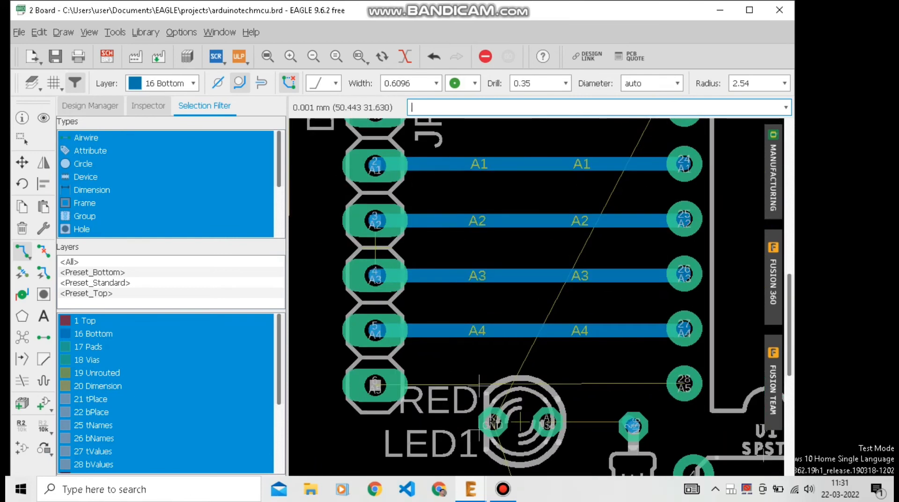
{"action": "left_click", "coordinate": [374, 385]}
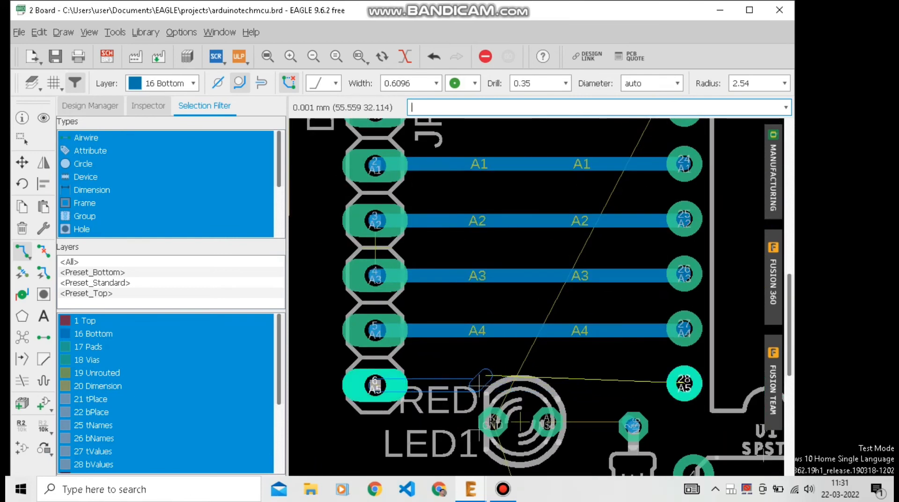
{"action": "left_click", "coordinate": [480, 379]}
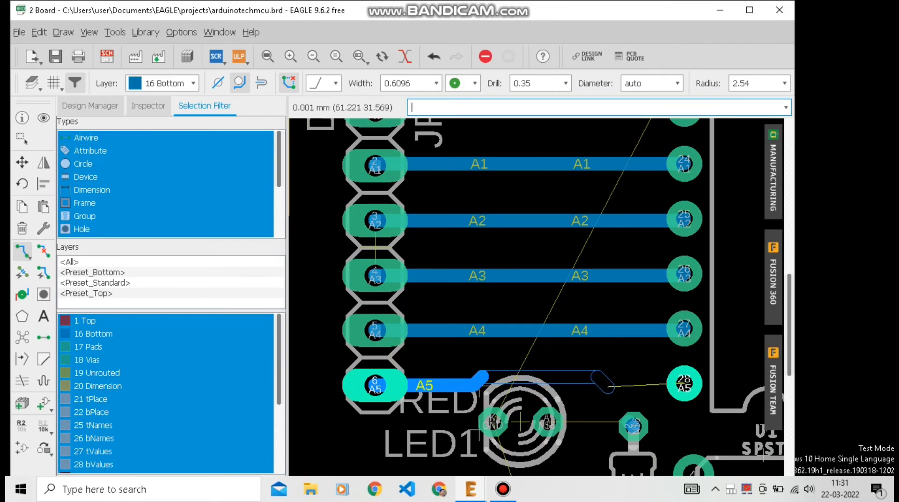
{"action": "left_click", "coordinate": [684, 383]}
- Route VCC from capacitor C2 to IC1 pin 3 and N$3 from the lower 10uF capacitor to IC1 pin 1
{"action": "scroll", "coordinate": [655, 389], "scroll_direction": "down", "scroll_amount": 5}
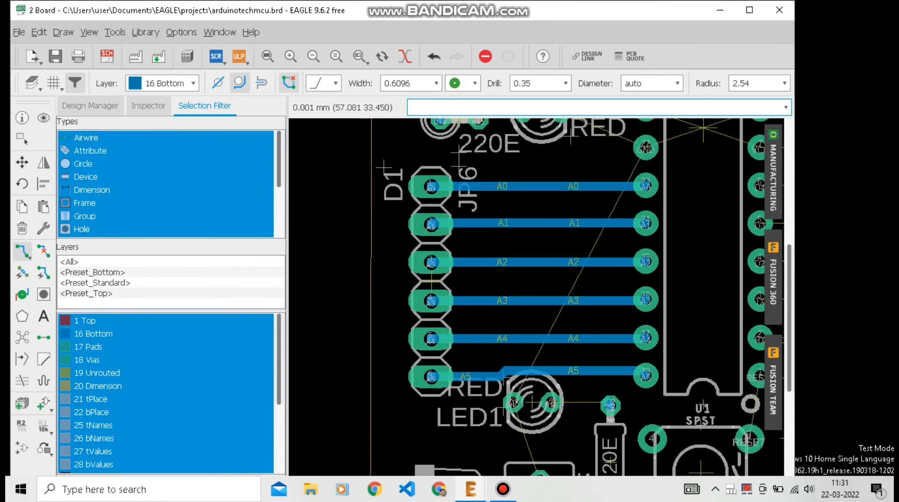
{"action": "scroll", "coordinate": [520, 398], "scroll_direction": "up", "scroll_amount": 5}
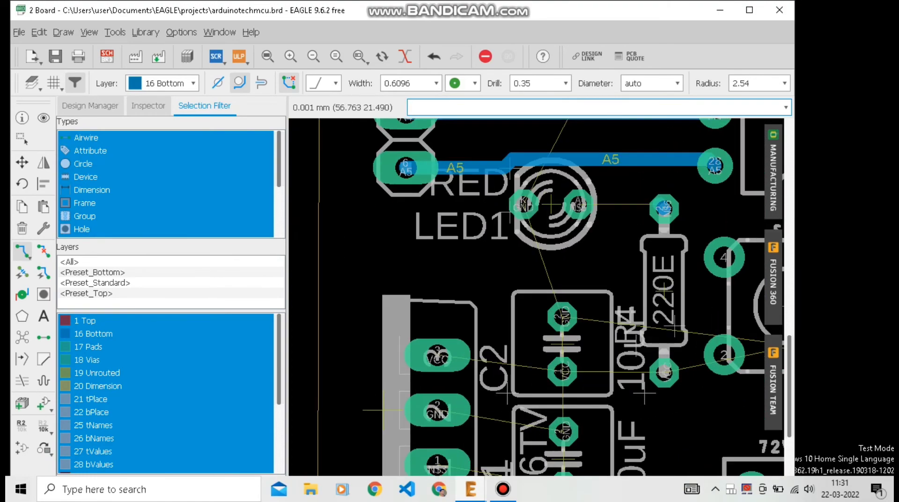
{"action": "left_click", "coordinate": [563, 368]}
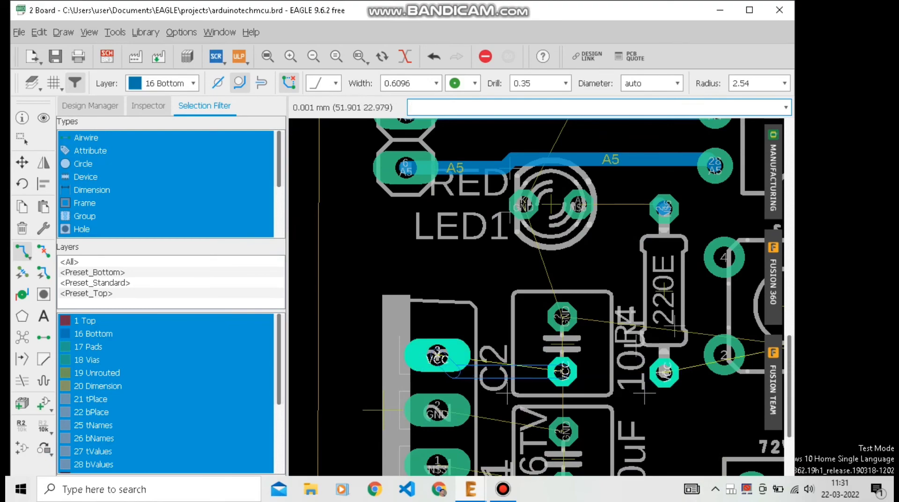
{"action": "left_click", "coordinate": [437, 367]}
{"action": "scroll", "coordinate": [433, 338], "scroll_direction": "down", "scroll_amount": 3}
{"action": "scroll", "coordinate": [496, 468], "scroll_direction": "up", "scroll_amount": 4}
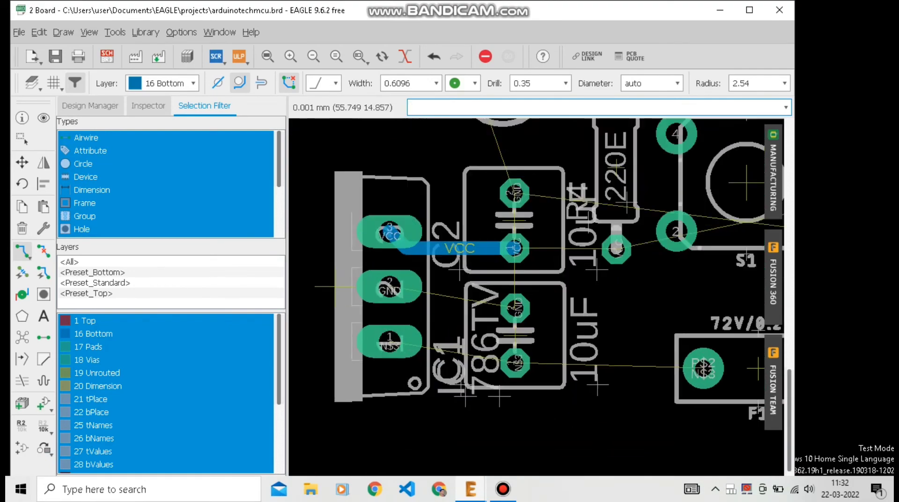
{"action": "left_click", "coordinate": [528, 347]}
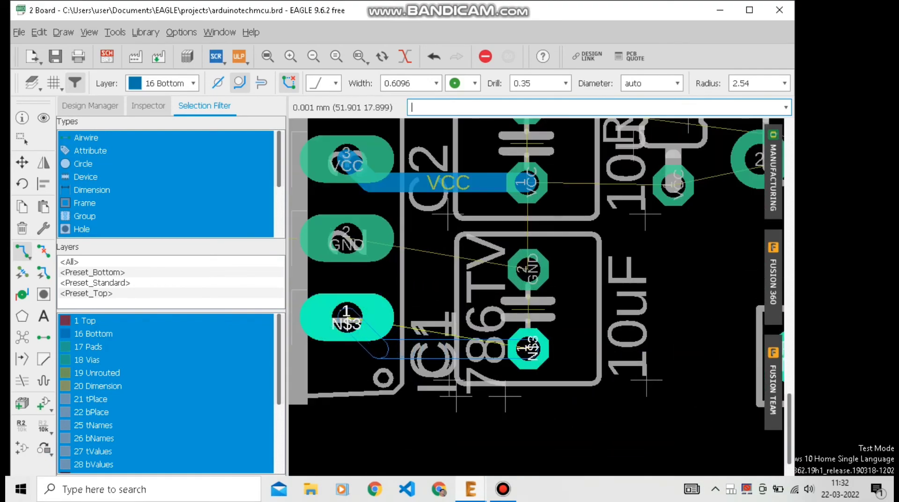
{"action": "left_click", "coordinate": [346, 320]}
- Set the trace width to 1.016 and reroute the VCC trace between capacitor C2 and IC1 pin 3
{"action": "scroll", "coordinate": [347, 330], "scroll_direction": "down", "scroll_amount": 3}
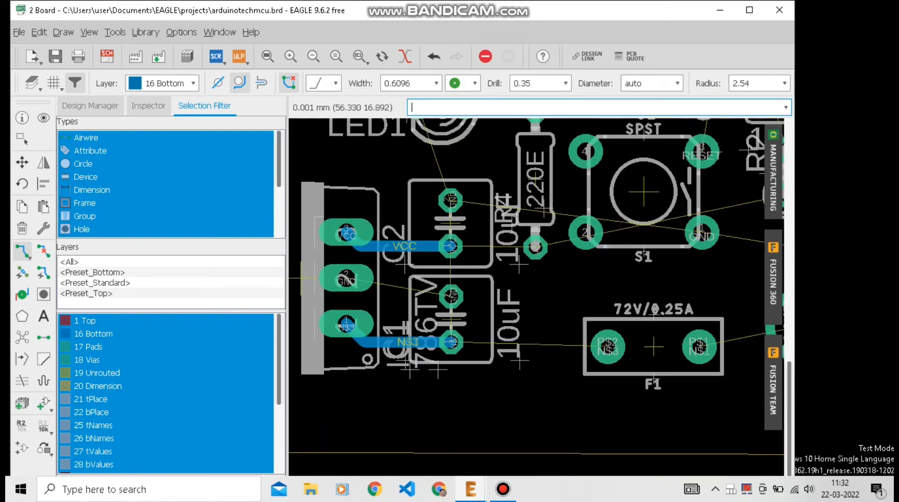
{"action": "left_click", "coordinate": [436, 83]}
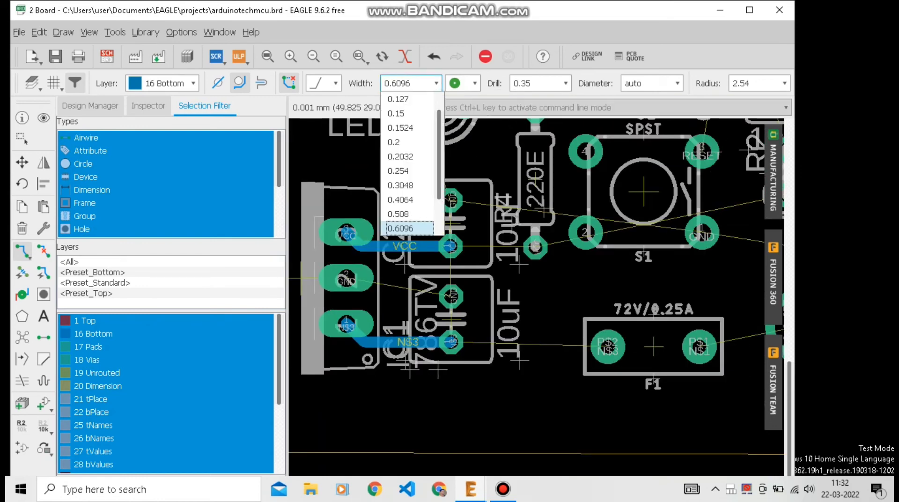
{"action": "scroll", "coordinate": [409, 178], "scroll_direction": "down", "scroll_amount": 2}
{"action": "left_click", "coordinate": [409, 199]}
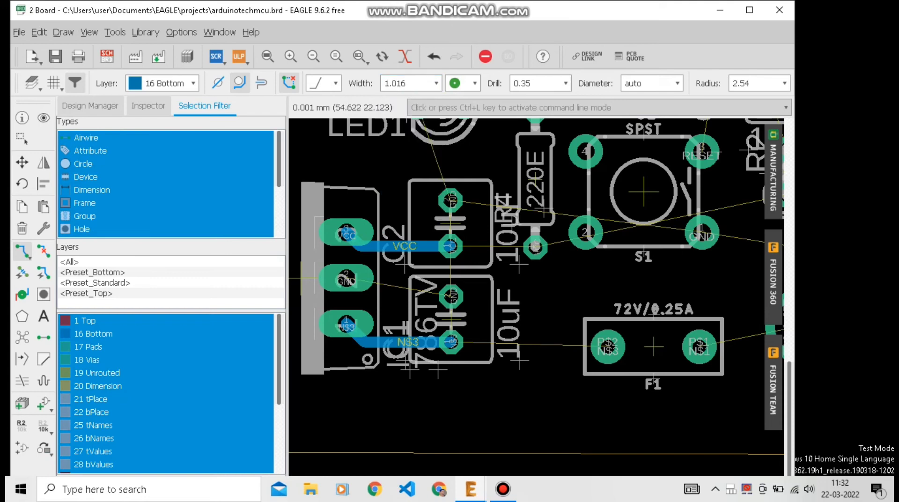
{"action": "left_click", "coordinate": [452, 246]}
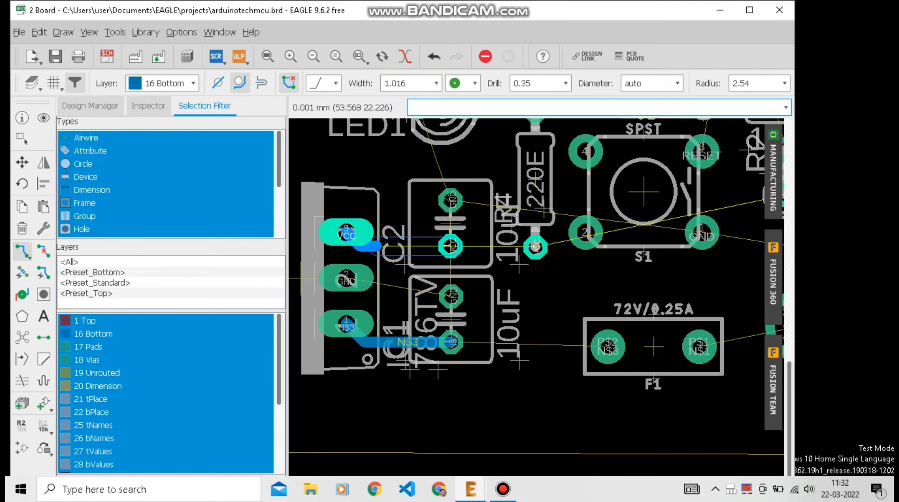
{"action": "left_click", "coordinate": [346, 232]}
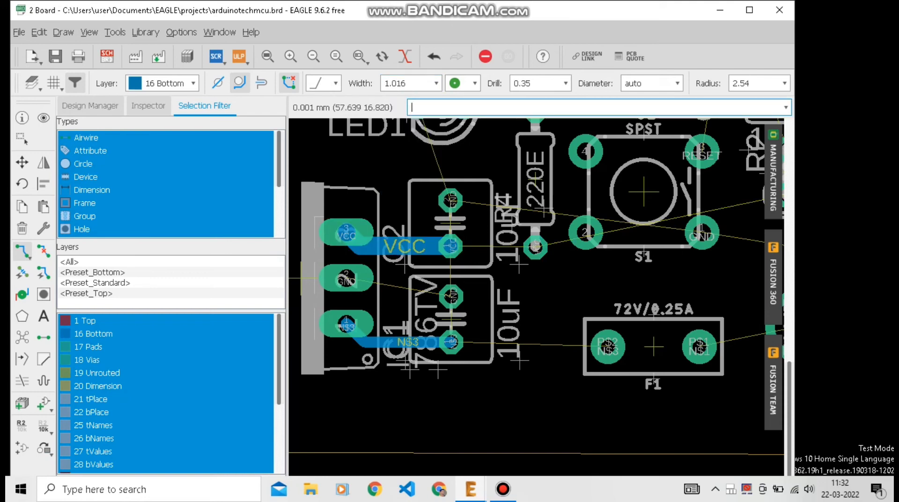
- Reroute N$3 at 1.016 width from the lower 10uF capacitor to IC1 pin 1 and extend it to fuse F1's P$2 pad
{"action": "left_click", "coordinate": [451, 342]}
{"action": "left_click", "coordinate": [346, 324]}
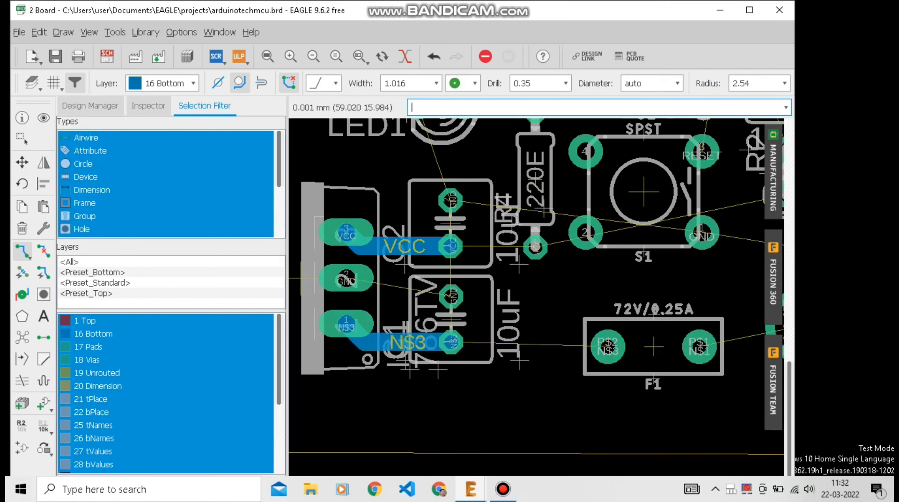
{"action": "left_click", "coordinate": [608, 346]}
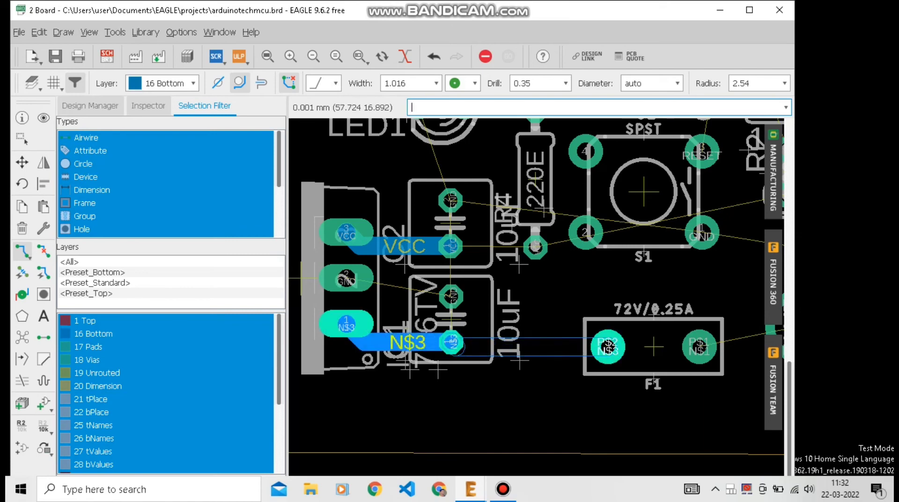
{"action": "left_click", "coordinate": [452, 342]}
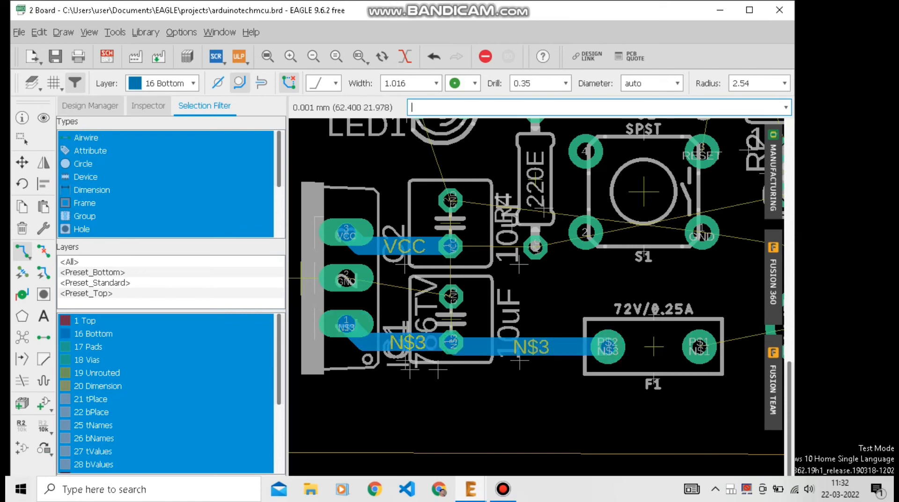
- Route VCC from resistor R4 to capacitor C2, and N$1 from fuse F1's P$1 pad to the power jack's PWR pad
{"action": "left_click", "coordinate": [536, 246]}
{"action": "left_click", "coordinate": [451, 246]}
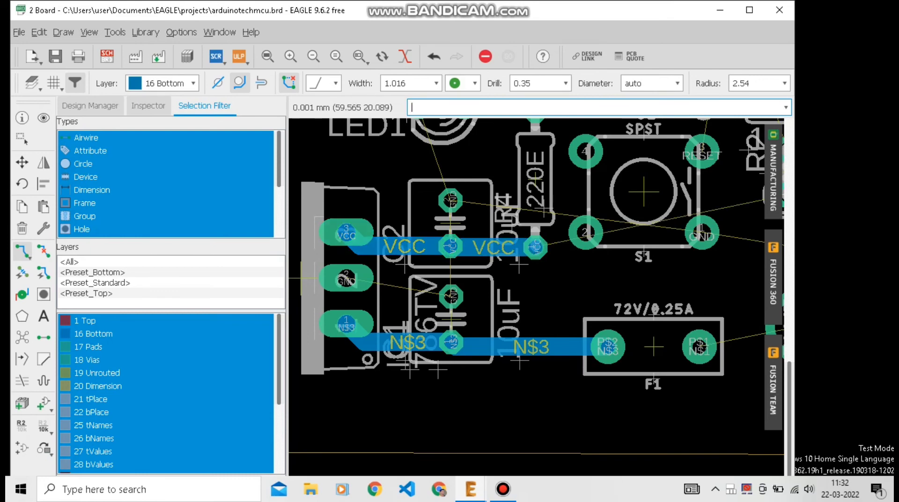
{"action": "scroll", "coordinate": [699, 346], "scroll_direction": "down", "scroll_amount": 3}
{"action": "scroll", "coordinate": [602, 304], "scroll_direction": "up", "scroll_amount": 4}
{"action": "left_click", "coordinate": [601, 304]}
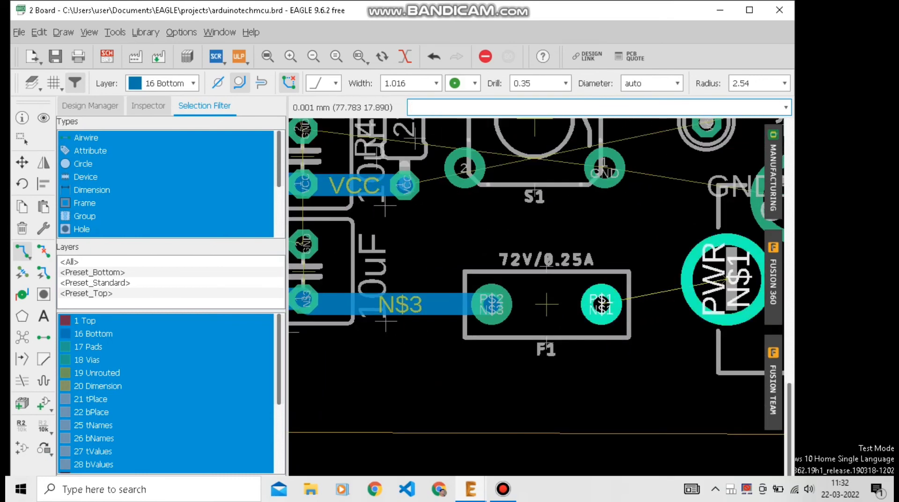
{"action": "left_click", "coordinate": [729, 279]}
{"action": "scroll", "coordinate": [548, 318], "scroll_direction": "down", "scroll_amount": 3}
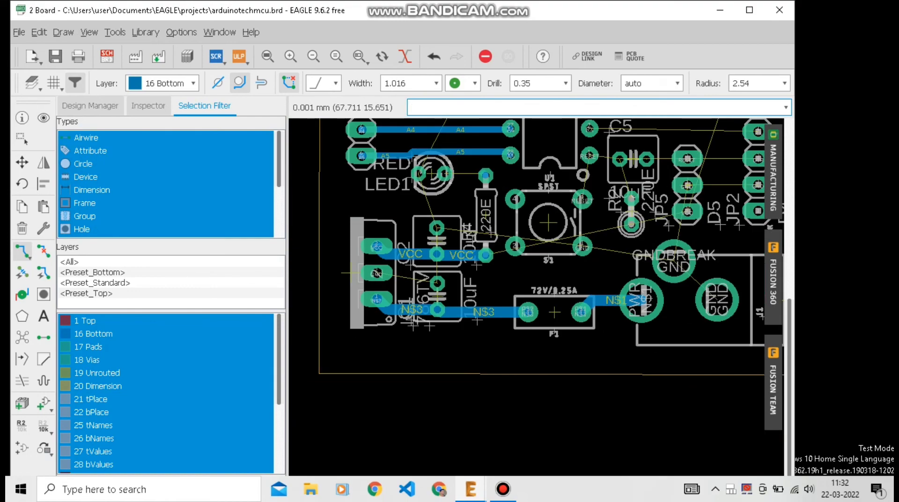
- Route GND from capacitor C2's upper pad to LED1's GND pad
{"action": "scroll", "coordinate": [507, 265], "scroll_direction": "up", "scroll_amount": 5}
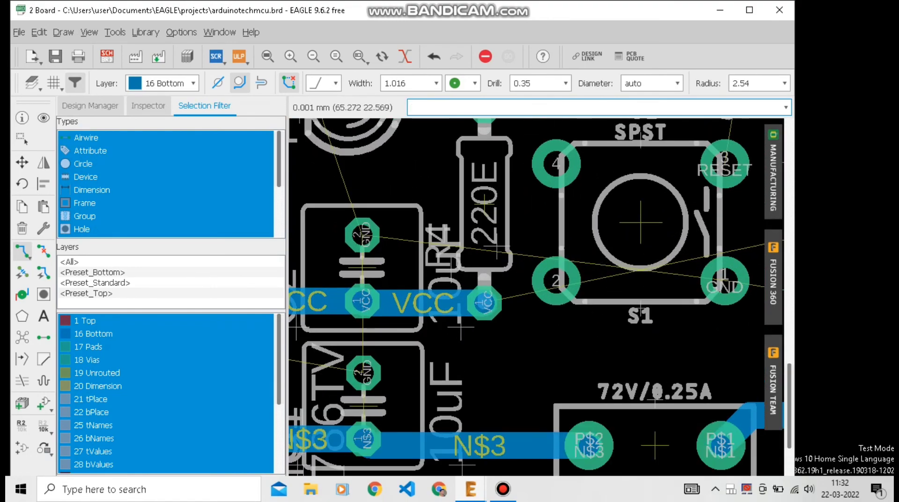
{"action": "scroll", "coordinate": [372, 231], "scroll_direction": "down", "scroll_amount": 2}
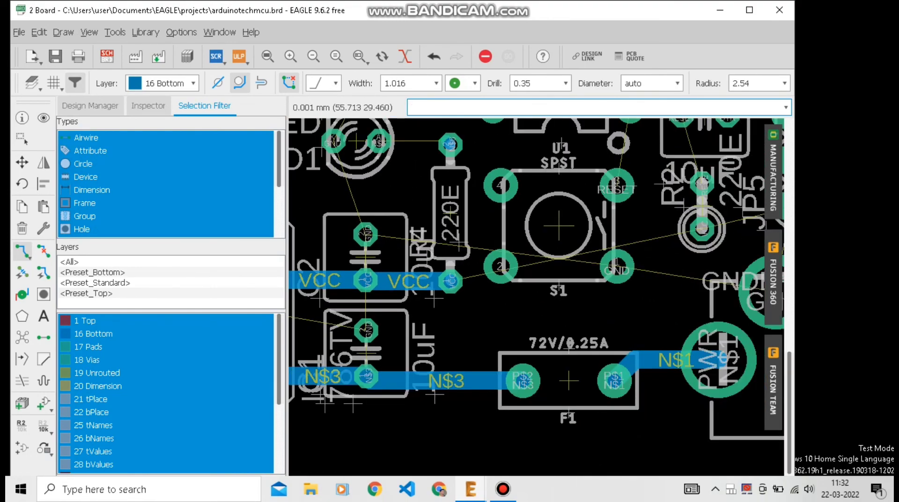
{"action": "left_click", "coordinate": [365, 234]}
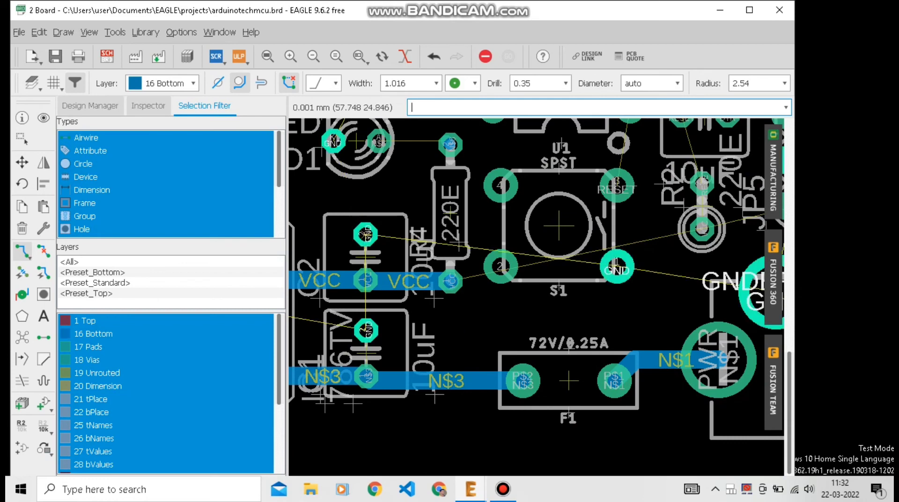
{"action": "left_click", "coordinate": [333, 140]}
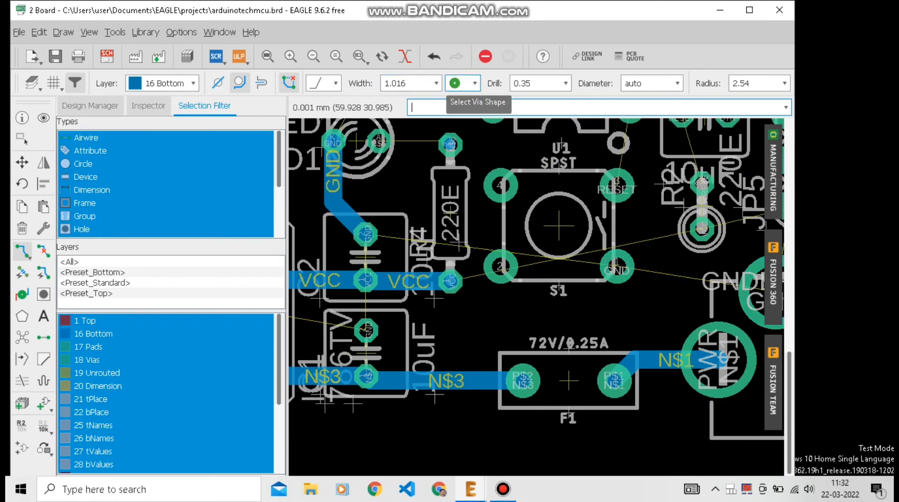
- Set the trace width to 0.6096 and route D4 straight from 328P pad 6 to header JP2
{"action": "scroll", "coordinate": [401, 260], "scroll_direction": "down", "scroll_amount": 3}
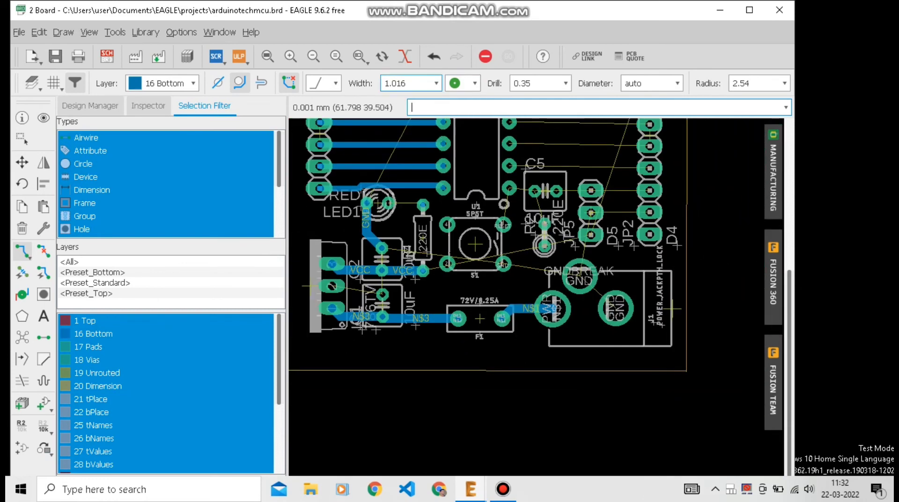
{"action": "left_click", "coordinate": [435, 83]}
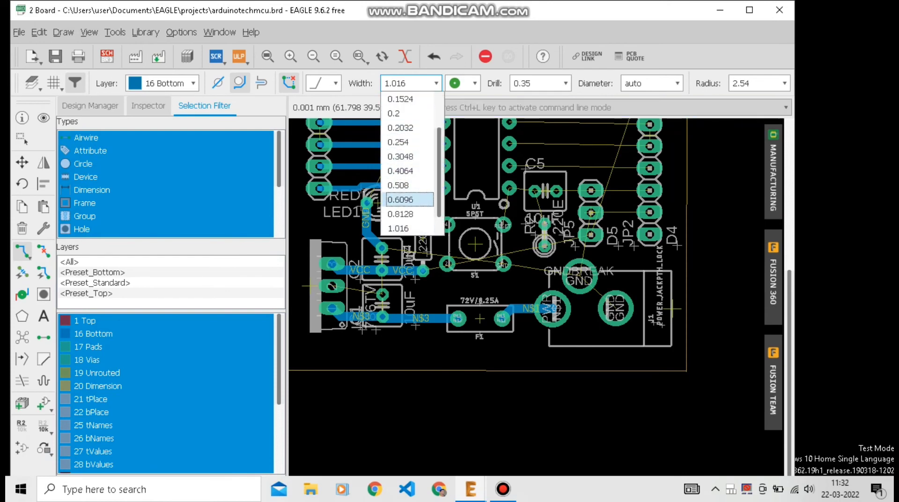
{"action": "left_click", "coordinate": [400, 199]}
{"action": "scroll", "coordinate": [448, 335], "scroll_direction": "down", "scroll_amount": 3}
{"action": "scroll", "coordinate": [490, 249], "scroll_direction": "up", "scroll_amount": 4}
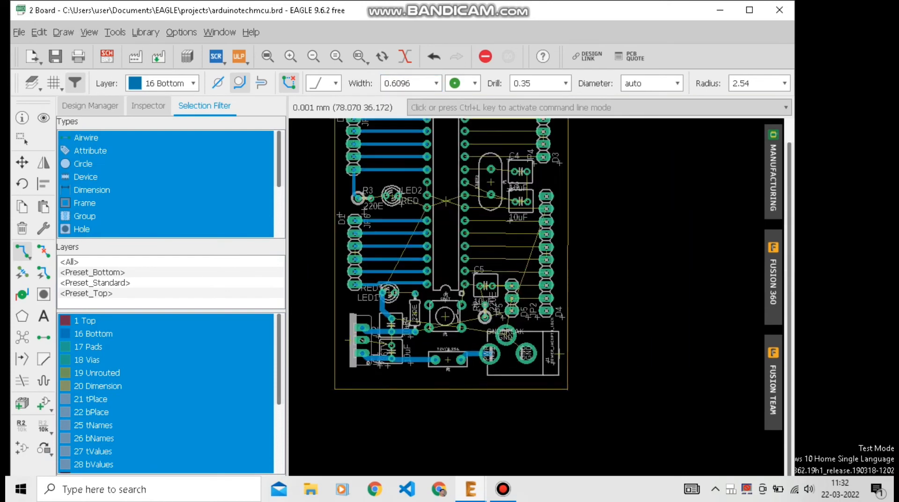
{"action": "left_click", "coordinate": [446, 208]}
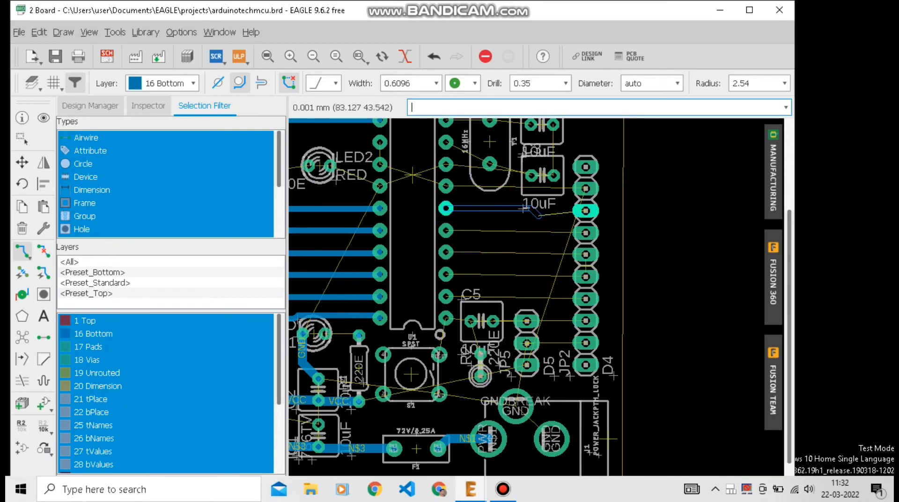
{"action": "left_click", "coordinate": [585, 210]}
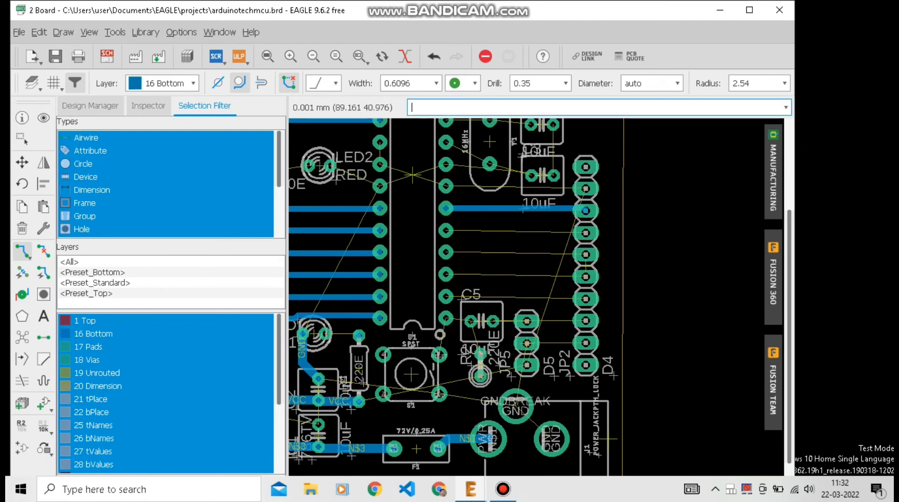
- Route D3 from 328P pad 5 and D2 from pad 4 as straight traces to header JP2
{"action": "left_click", "coordinate": [446, 229]}
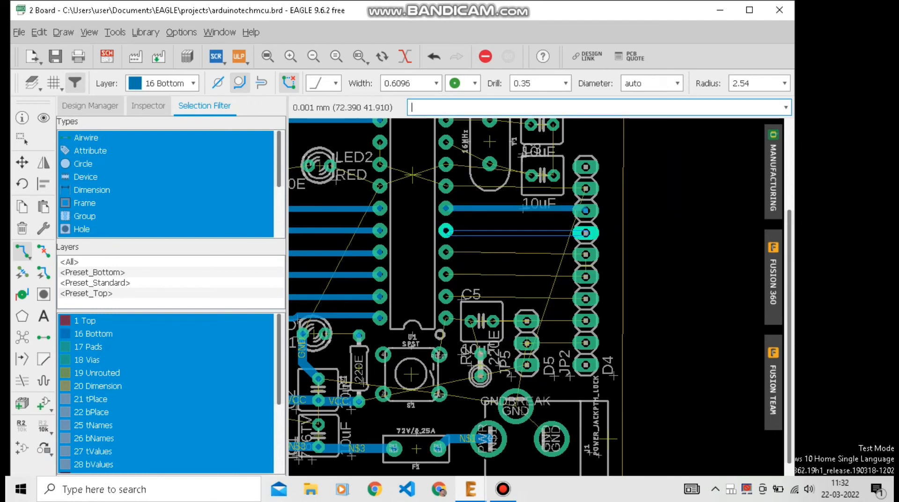
{"action": "left_click", "coordinate": [585, 233]}
{"action": "left_click", "coordinate": [446, 252]}
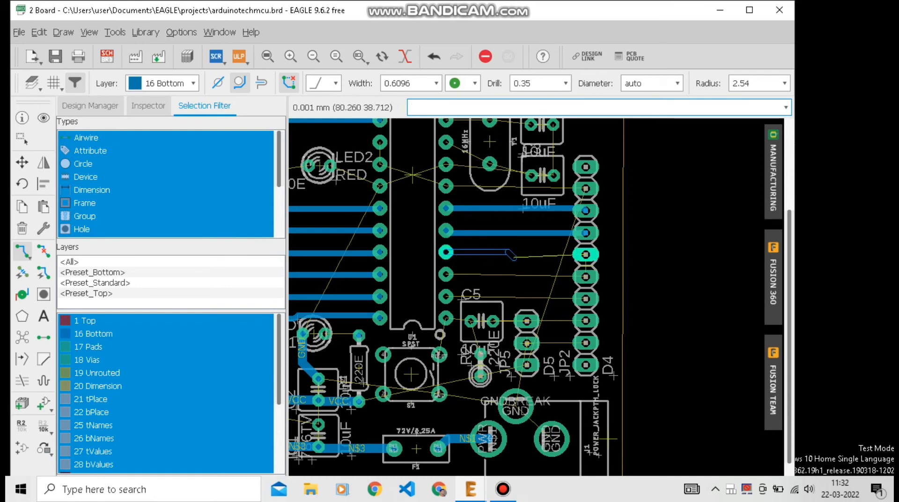
{"action": "left_click", "coordinate": [585, 254]}
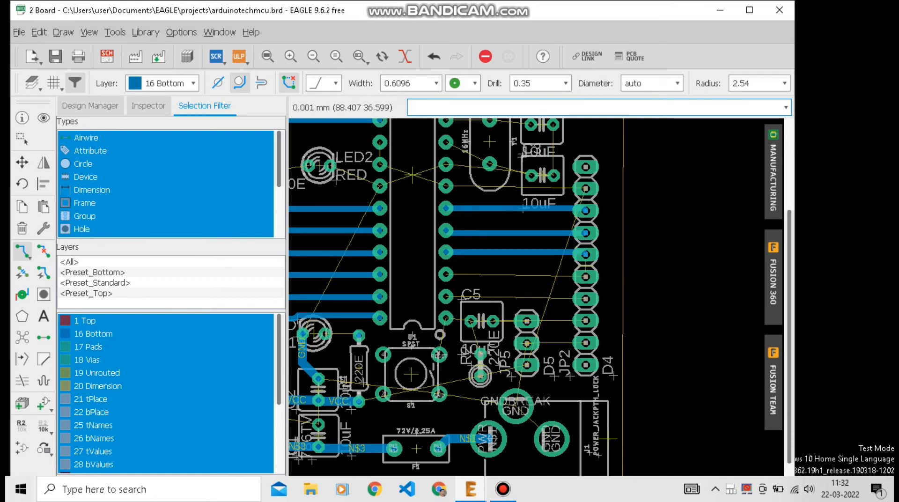
- Route TX and RX as straight traces between header JP2 and 328P pads 3 and 2
{"action": "left_click", "coordinate": [585, 276]}
{"action": "left_click", "coordinate": [445, 274]}
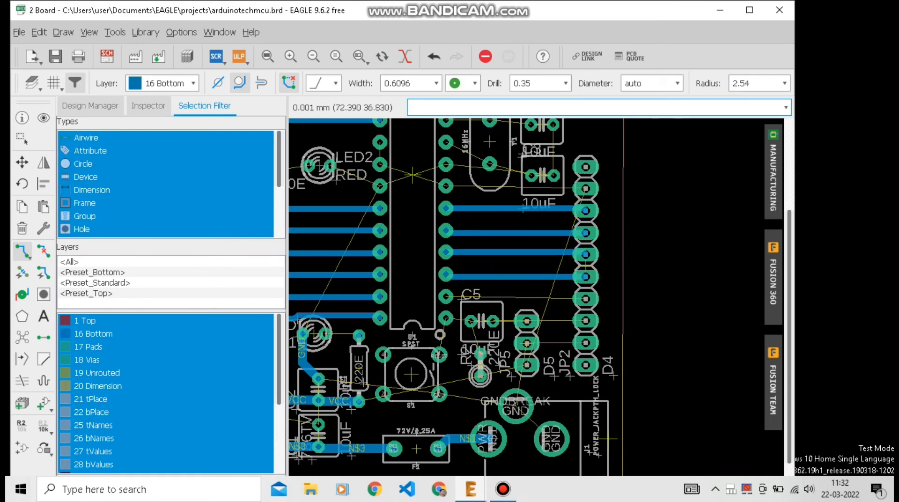
{"action": "left_click", "coordinate": [445, 296]}
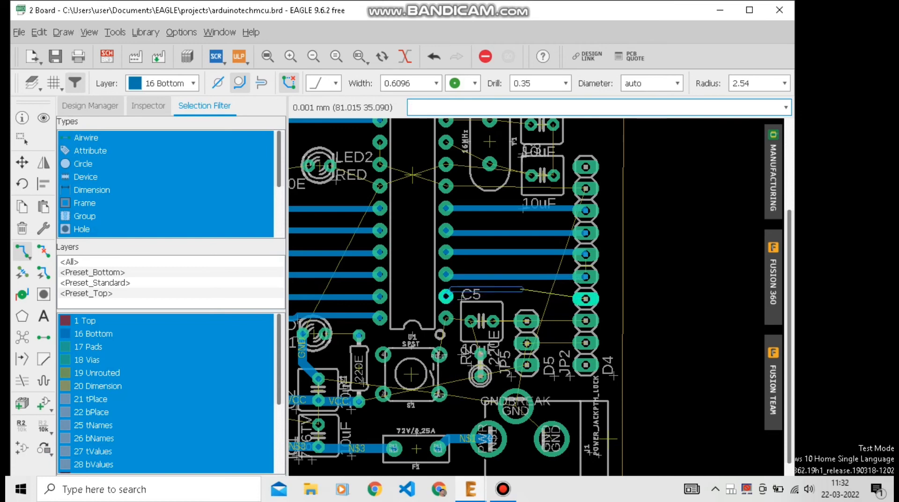
{"action": "left_click", "coordinate": [585, 298]}
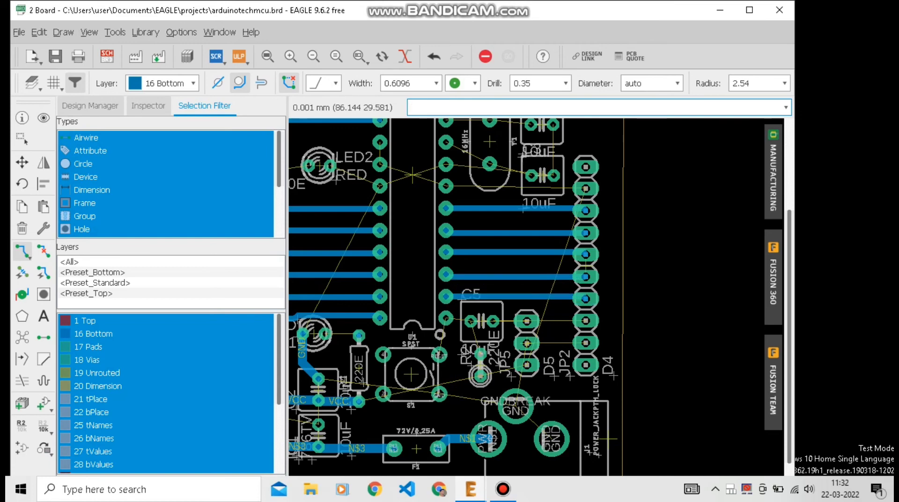
- Try to route DTR from JP2 pin 3 to capacitor C5 pin 2, passing between JP5 and the RX trace
{"action": "scroll", "coordinate": [565, 329], "scroll_direction": "up", "scroll_amount": 3}
{"action": "left_click", "coordinate": [585, 320]}
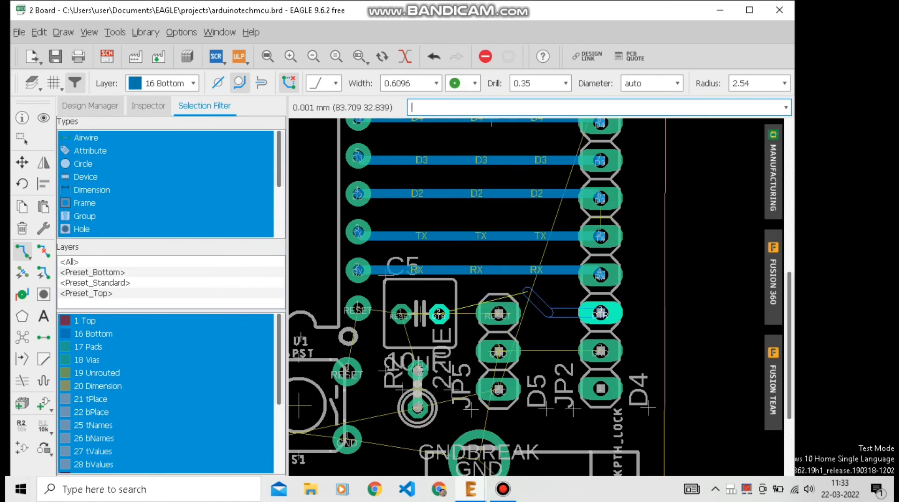
{"action": "left_click", "coordinate": [525, 291]}
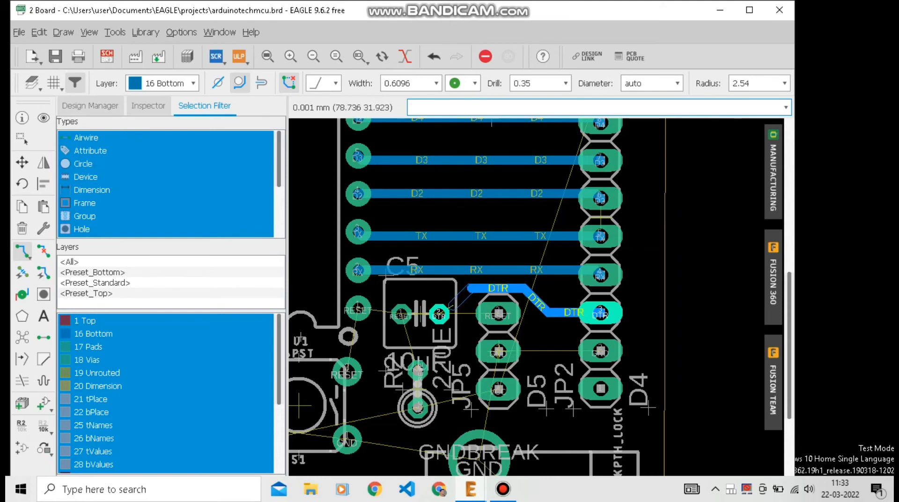
{"action": "left_click", "coordinate": [439, 313]}
{"action": "scroll", "coordinate": [490, 280], "scroll_direction": "up", "scroll_amount": 2}
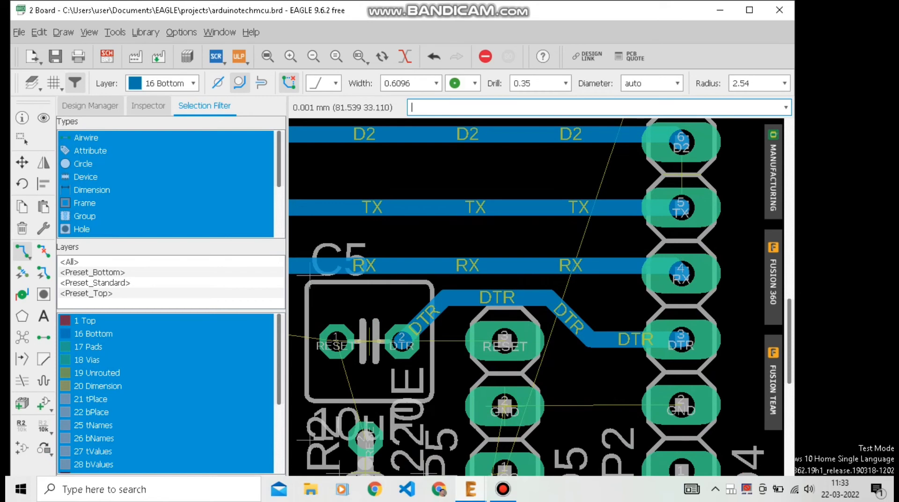
- Undo all segments of the DTR trace between header JP2 and capacitor C5
{"action": "scroll", "coordinate": [497, 299], "scroll_direction": "down", "scroll_amount": 1}
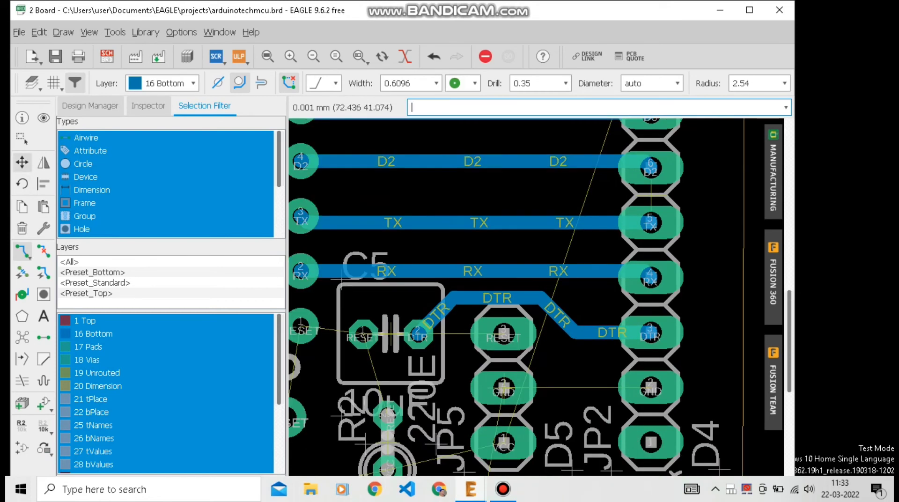
{"action": "left_click", "coordinate": [434, 56]}
{"action": "left_click", "coordinate": [434, 56]}
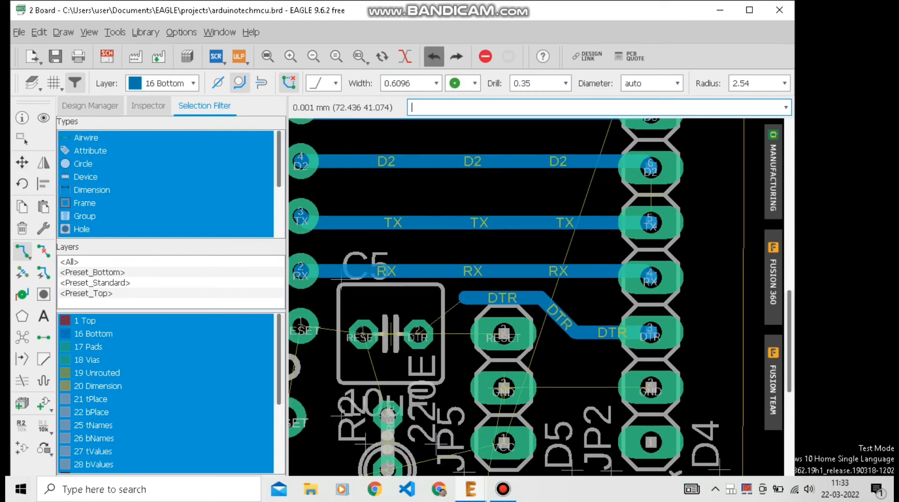
{"action": "left_click", "coordinate": [434, 56]}
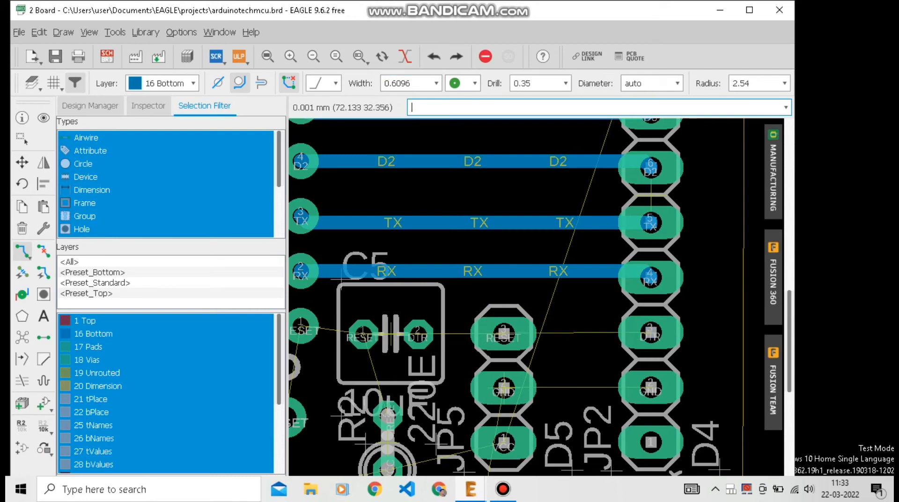
- Move the RX trace slightly upward, away from capacitor C5 and header JP5, to make room below it
{"action": "left_click", "coordinate": [22, 162]}
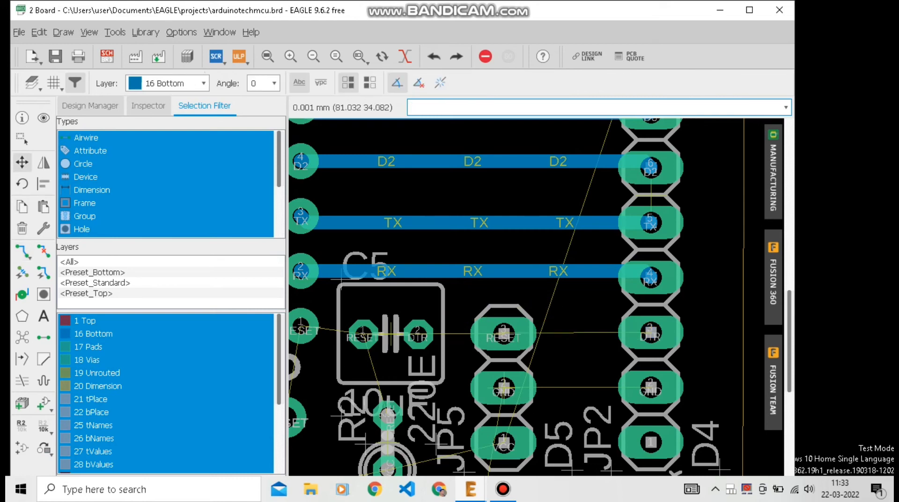
{"action": "left_click", "coordinate": [482, 271]}
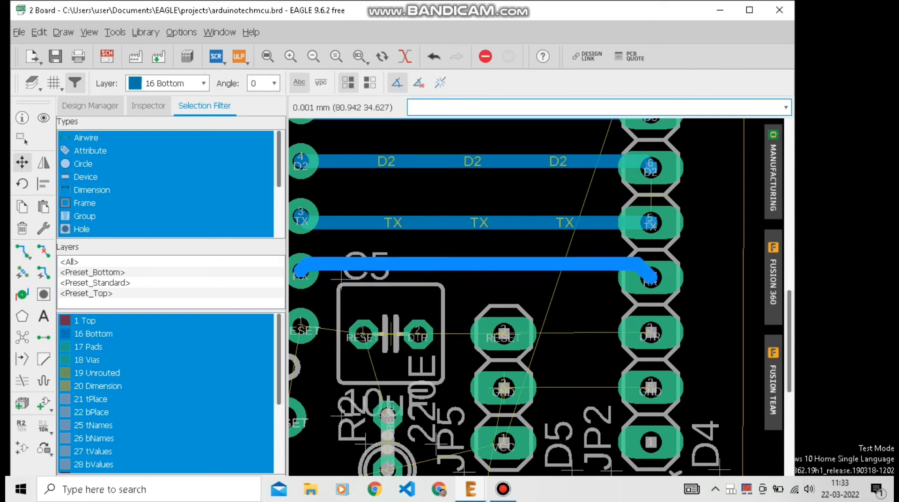
{"action": "left_click", "coordinate": [483, 267]}
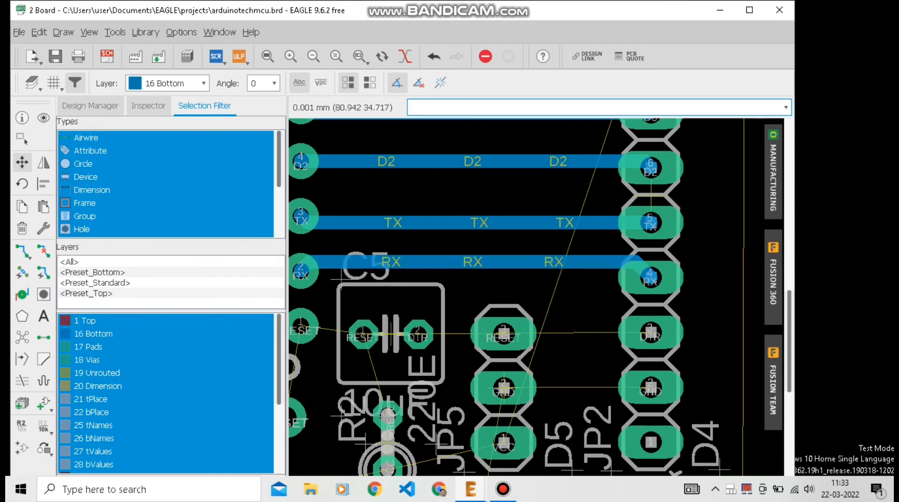
- Route DTR from JP2 pin 3 to capacitor C5 pin 2, passing above JP5's RESET pad and below the RX trace
{"action": "left_click", "coordinate": [22, 251]}
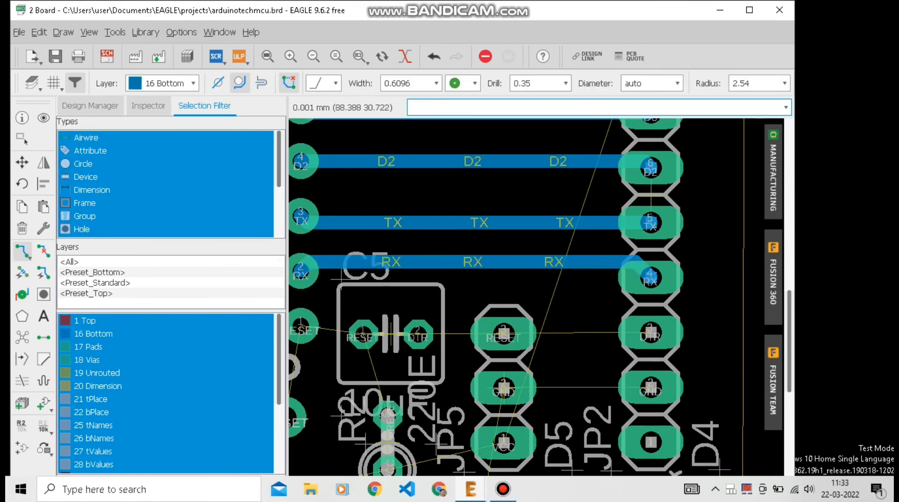
{"action": "left_click", "coordinate": [618, 325]}
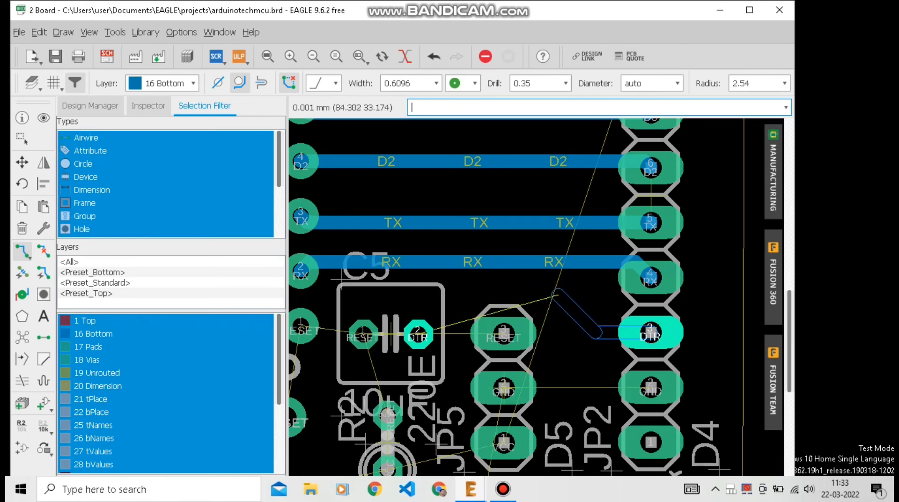
{"action": "left_click", "coordinate": [558, 291]}
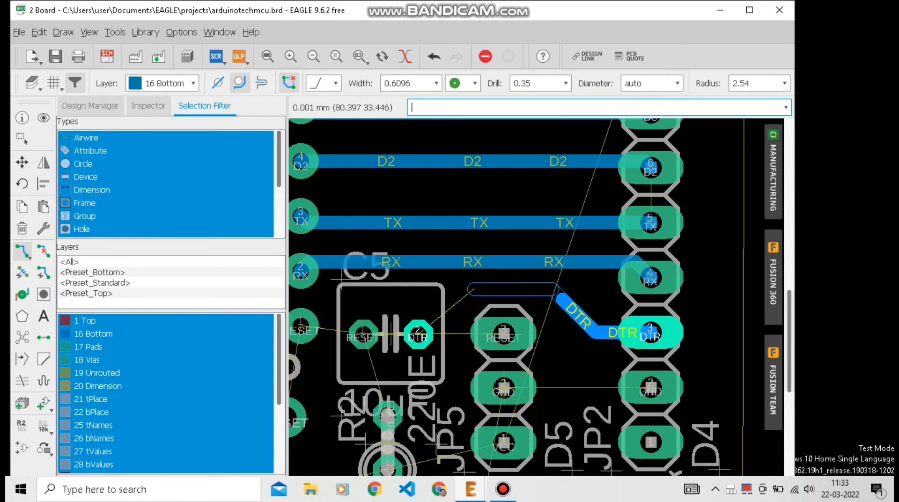
{"action": "left_click", "coordinate": [417, 334]}
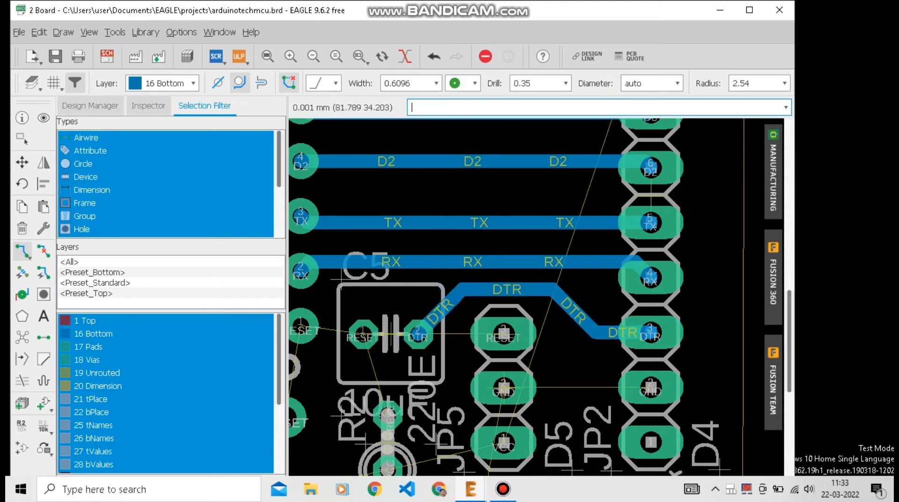
{"action": "scroll", "coordinate": [520, 351], "scroll_direction": "down", "scroll_amount": 2}
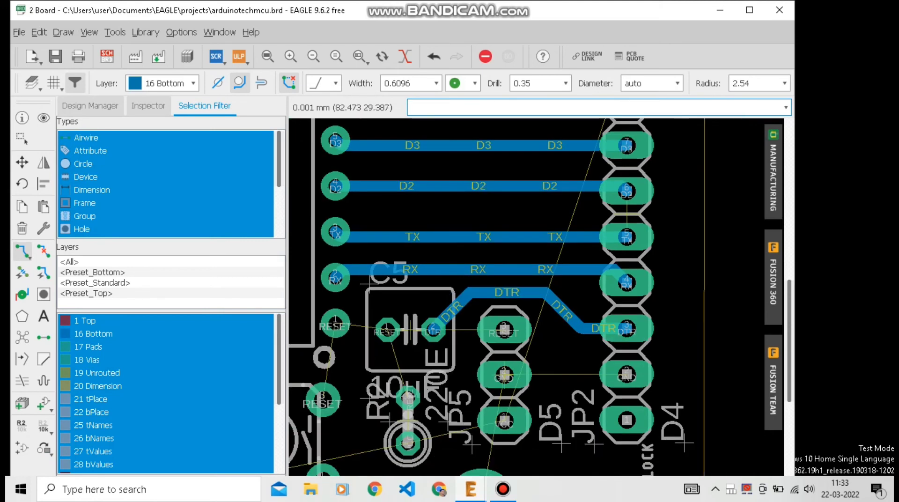
- Route GND between pin 2 of JP5 and pin 2 of JP2 on the bottom layer at 0.6096 width
{"action": "scroll", "coordinate": [531, 400], "scroll_direction": "up", "scroll_amount": 2}
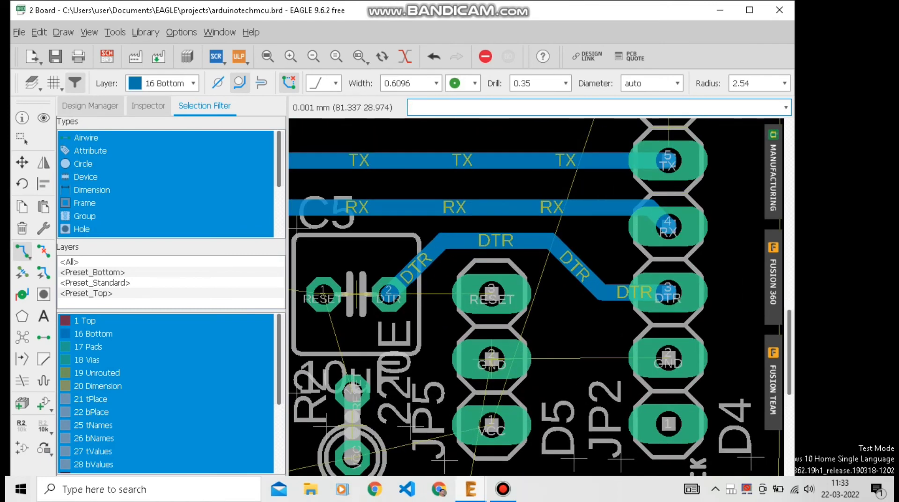
{"action": "left_click", "coordinate": [493, 357]}
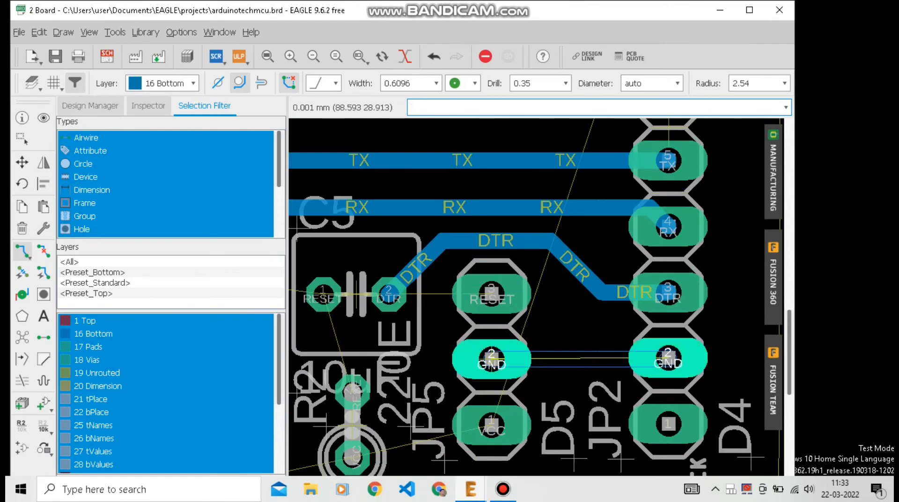
{"action": "left_click", "coordinate": [668, 358]}
{"action": "scroll", "coordinate": [600, 309], "scroll_direction": "down", "scroll_amount": 1}
{"action": "scroll", "coordinate": [577, 344], "scroll_direction": "down", "scroll_amount": 1}
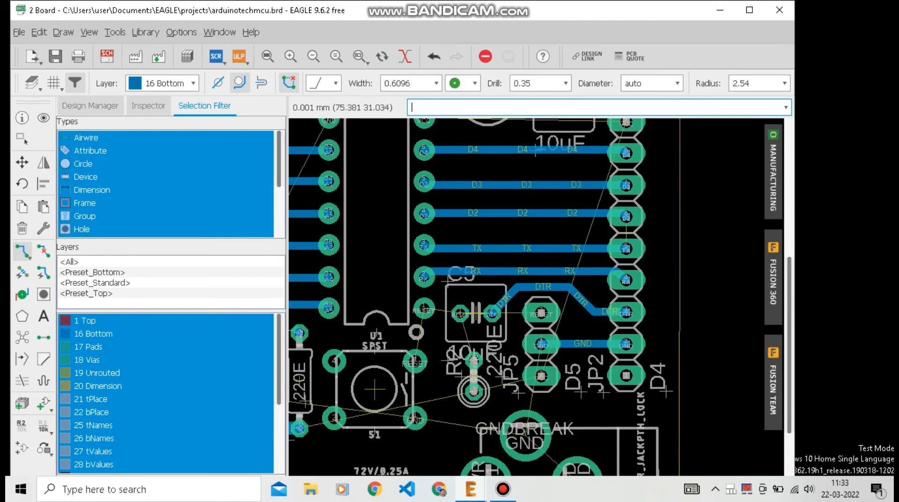
- Route RESET from the 328P chip's pin 1 to capacitor C5 pin 1 at 0.6096 width
{"action": "scroll", "coordinate": [448, 306], "scroll_direction": "up", "scroll_amount": 3}
{"action": "left_click", "coordinate": [369, 313]}
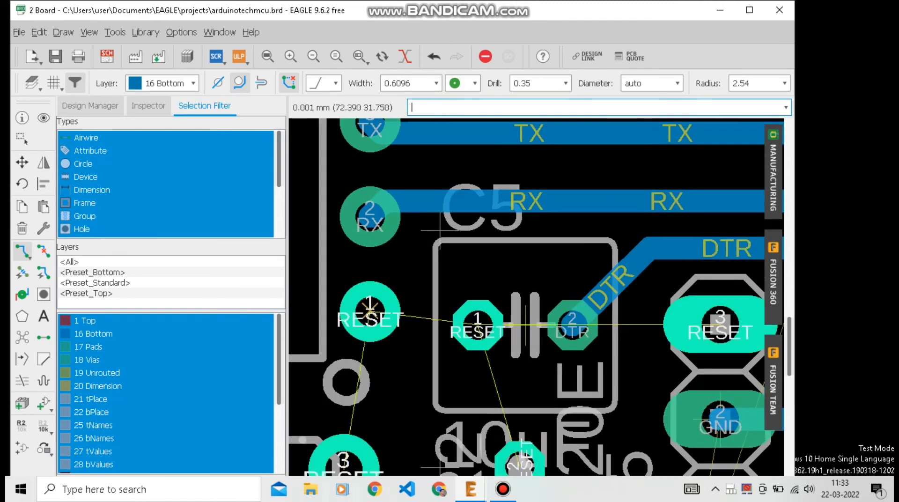
{"action": "left_click", "coordinate": [477, 323]}
{"action": "scroll", "coordinate": [476, 319], "scroll_direction": "down", "scroll_amount": 1}
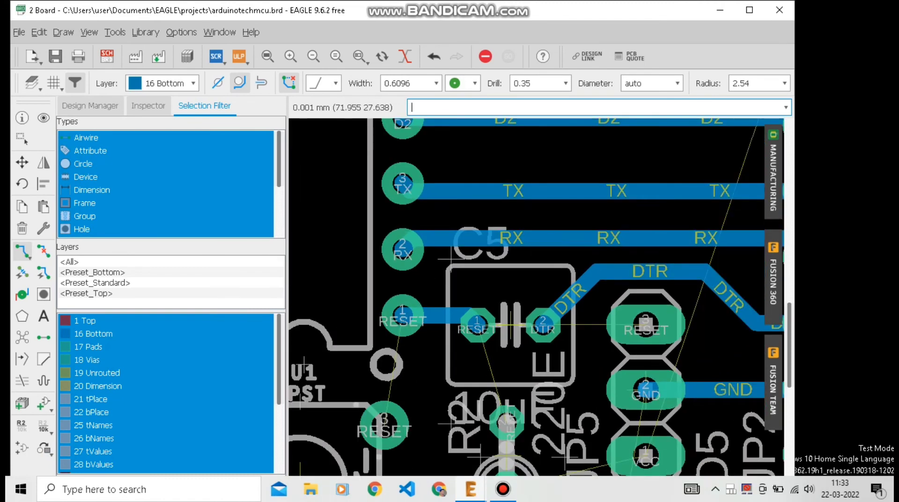
- Route RESET from switch S1 pin 3 up to the 328P chip's pin 1, passing beside the chip outline
{"action": "left_click", "coordinate": [387, 421]}
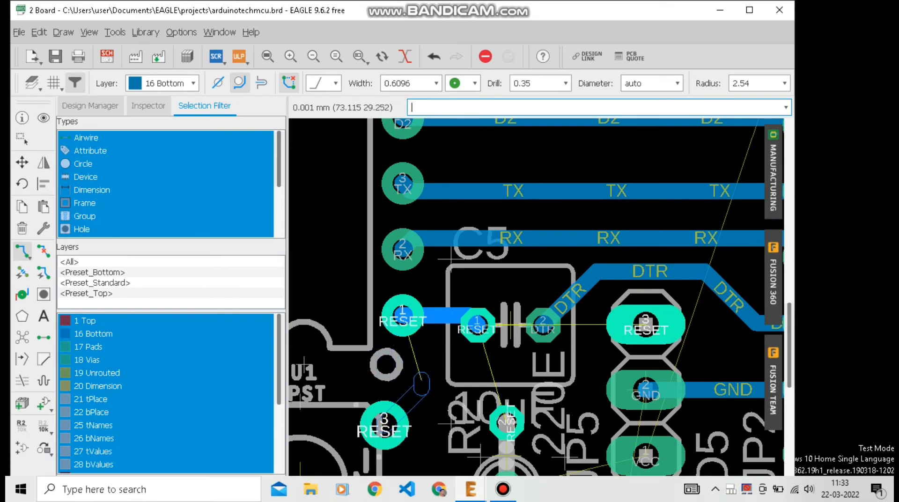
{"action": "left_click", "coordinate": [419, 330]}
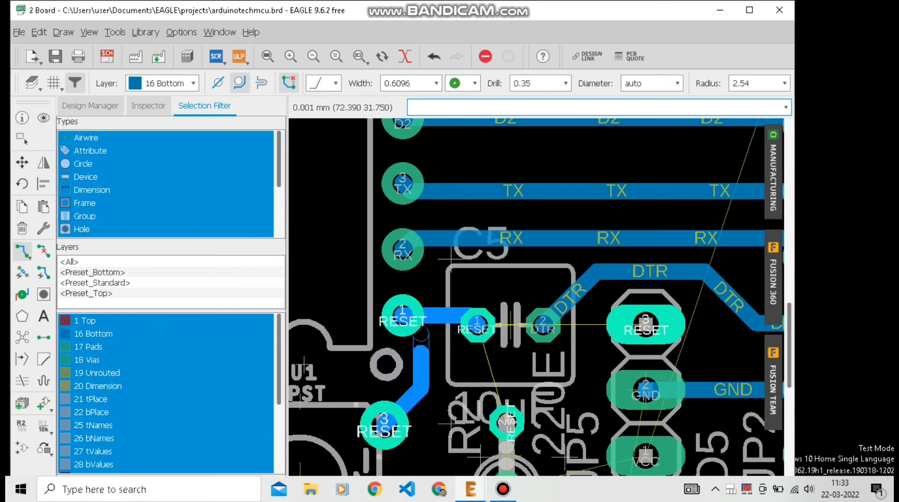
{"action": "scroll", "coordinate": [425, 318], "scroll_direction": "down", "scroll_amount": 6}
{"action": "scroll", "coordinate": [439, 427], "scroll_direction": "up", "scroll_amount": 3}
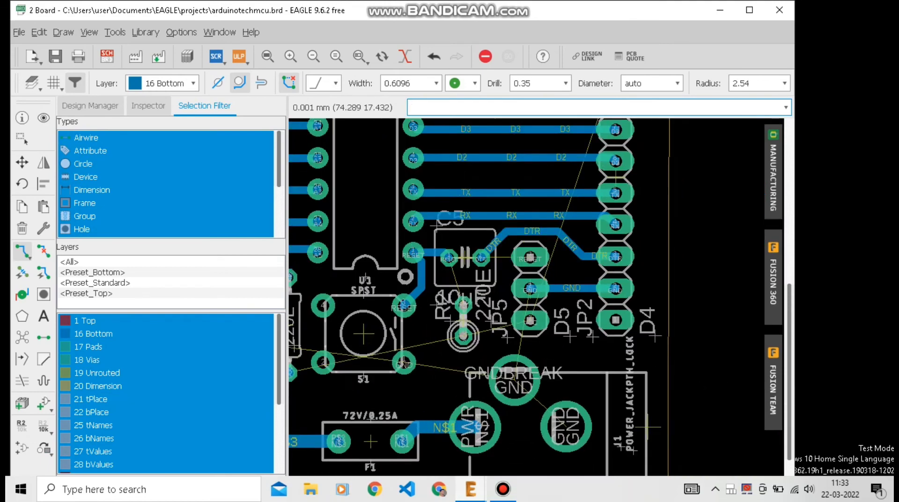
- Route VCC between the 328P chip's pins 20 and 21 inside the chip outline, using a width of 0.8128
{"action": "scroll", "coordinate": [476, 328], "scroll_direction": "down", "scroll_amount": 3}
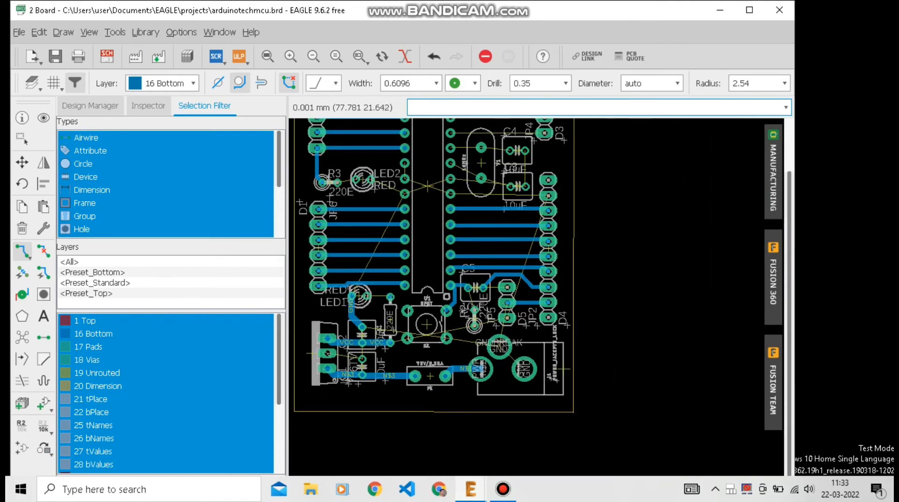
{"action": "scroll", "coordinate": [427, 186], "scroll_direction": "up", "scroll_amount": 3}
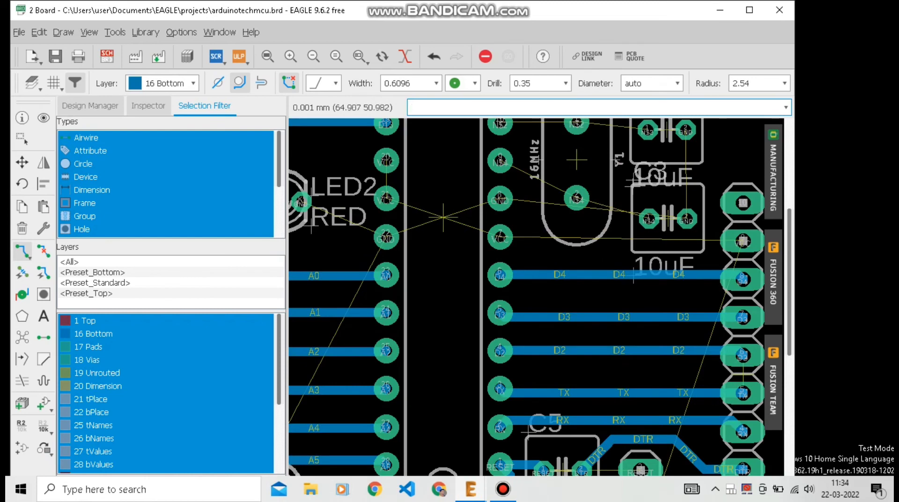
{"action": "left_click", "coordinate": [388, 161]}
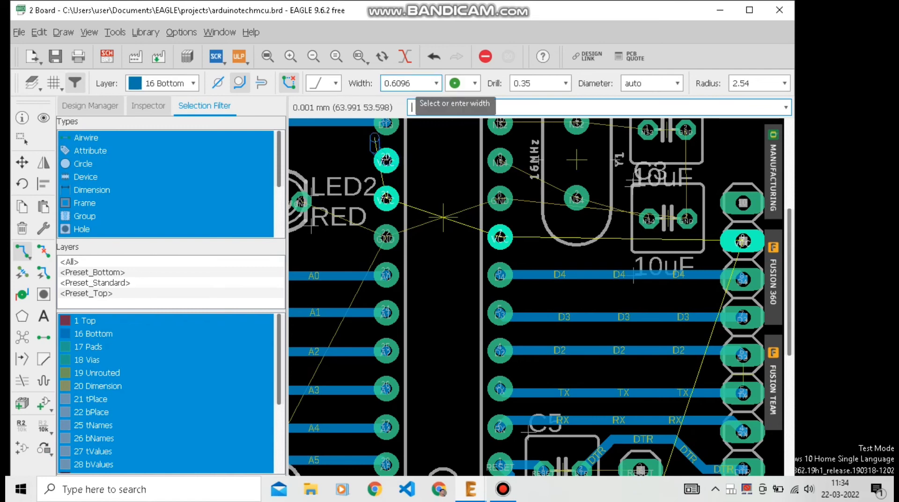
{"action": "left_click", "coordinate": [436, 83]}
{"action": "scroll", "coordinate": [398, 199], "scroll_direction": "down", "scroll_amount": 1}
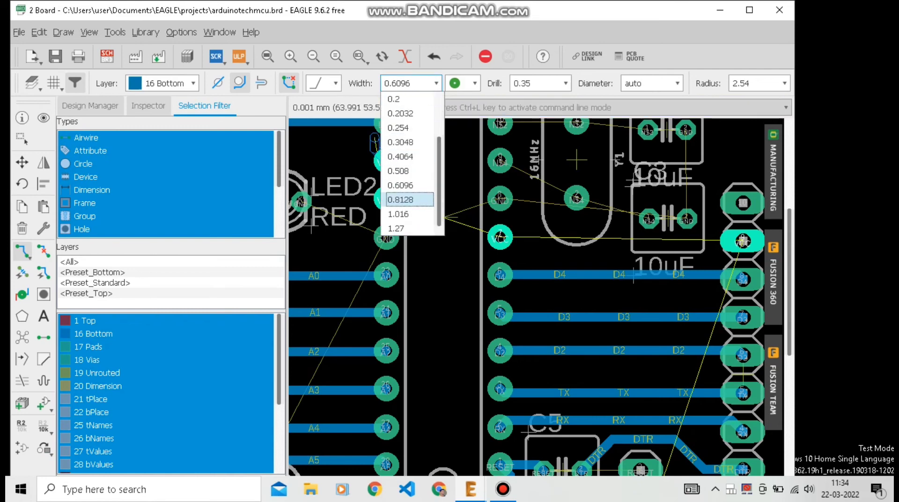
{"action": "left_click", "coordinate": [398, 199]}
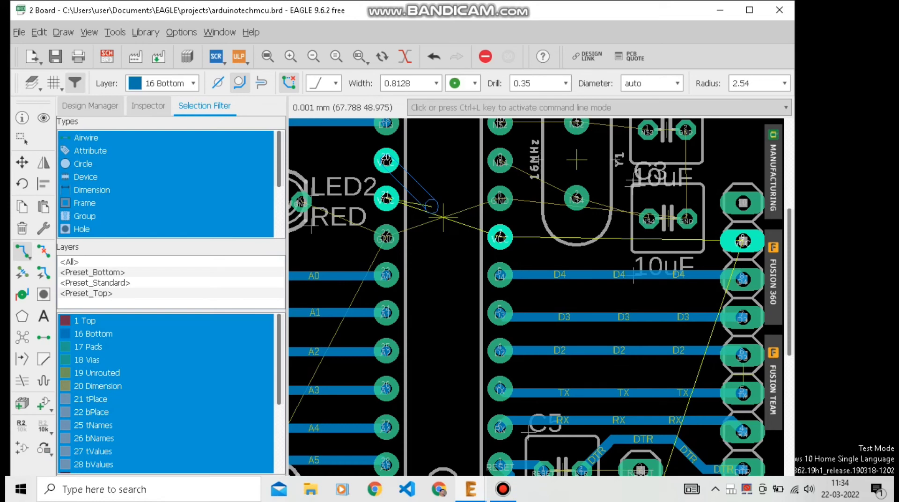
{"action": "left_click", "coordinate": [431, 207]}
{"action": "left_click", "coordinate": [388, 204]}
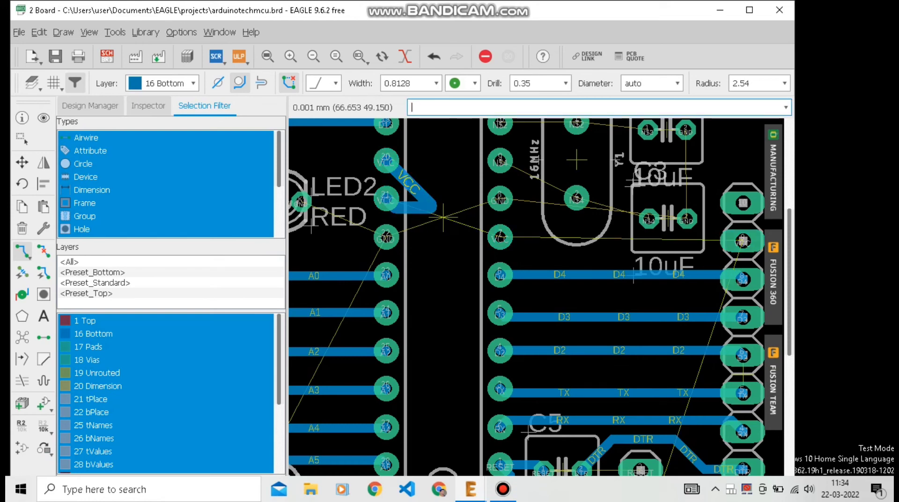
- Extend VCC from the bend between pins 20 and 21 across the chip to pin 7 at 0.8128 width
{"action": "left_click", "coordinate": [442, 216]}
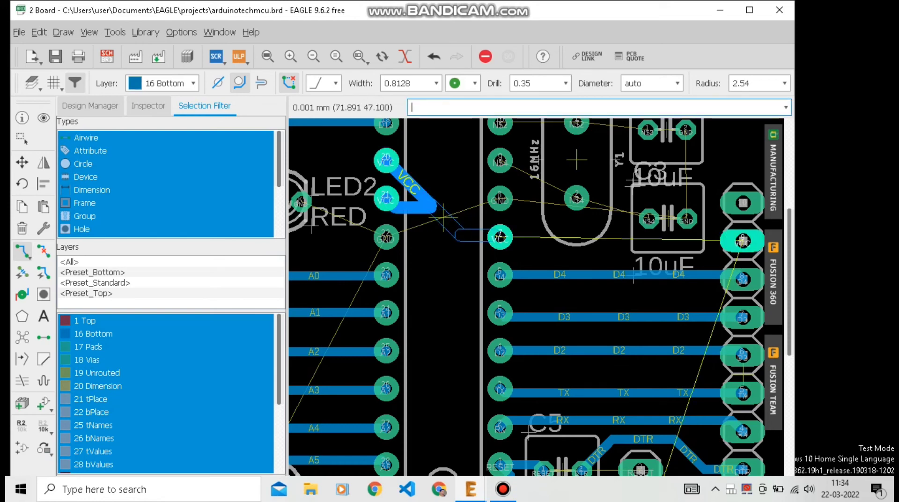
{"action": "left_click", "coordinate": [500, 237]}
{"action": "scroll", "coordinate": [445, 199], "scroll_direction": "down", "scroll_amount": 5}
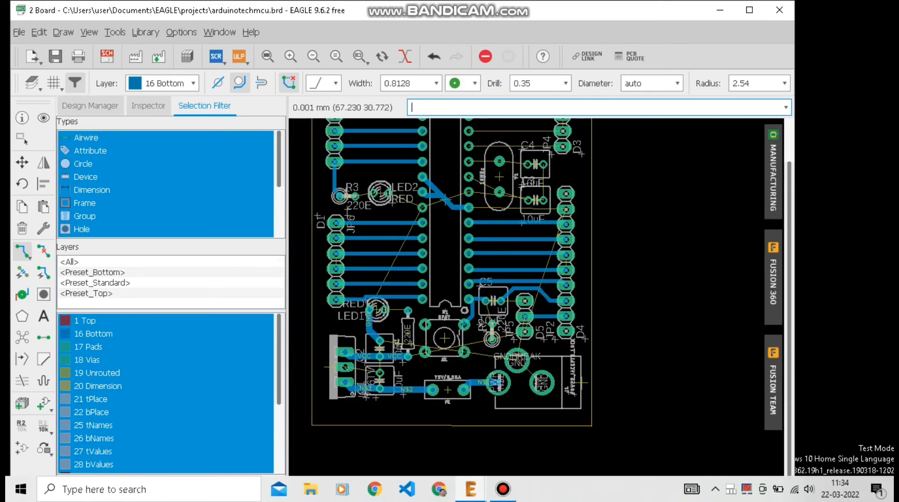
- Route VCC from the junction inside the chip straight down through switch S1 to the VCC pad of the 220E resistor near LED1
{"action": "scroll", "coordinate": [434, 316], "scroll_direction": "up", "scroll_amount": 3}
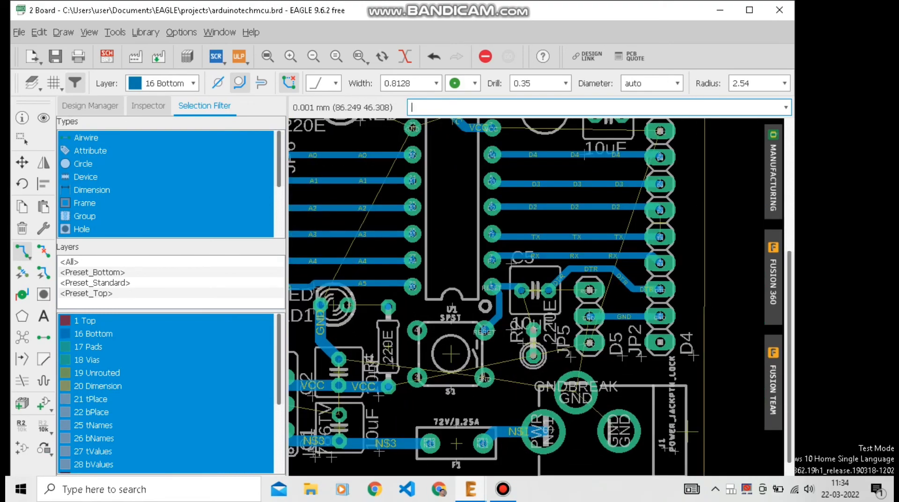
{"action": "scroll", "coordinate": [417, 367], "scroll_direction": "down", "scroll_amount": 3}
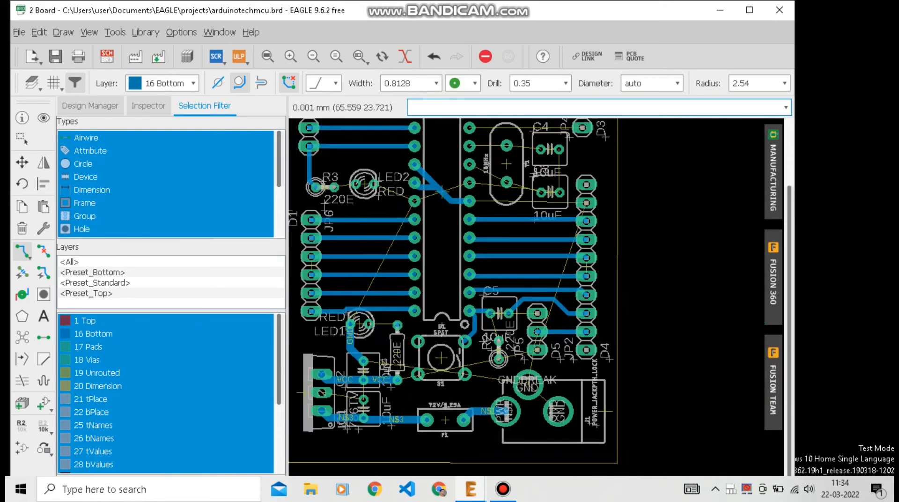
{"action": "scroll", "coordinate": [446, 225], "scroll_direction": "up", "scroll_amount": 2}
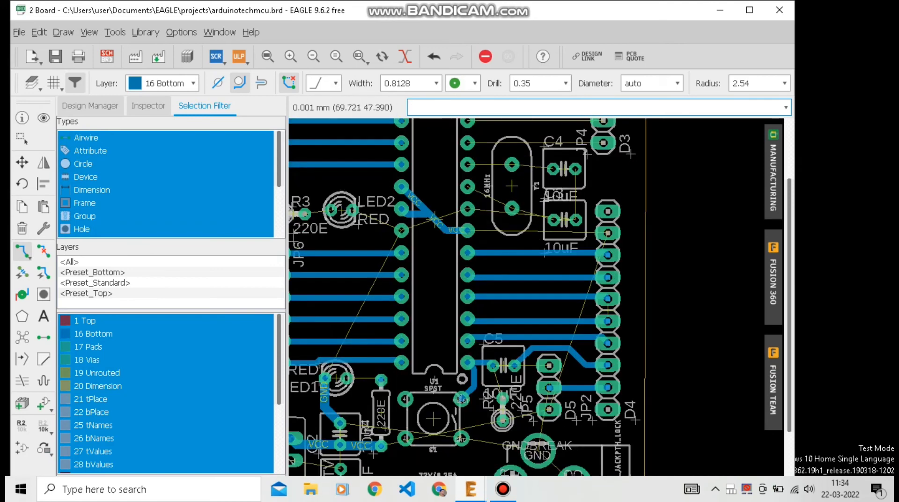
{"action": "left_click", "coordinate": [445, 230]}
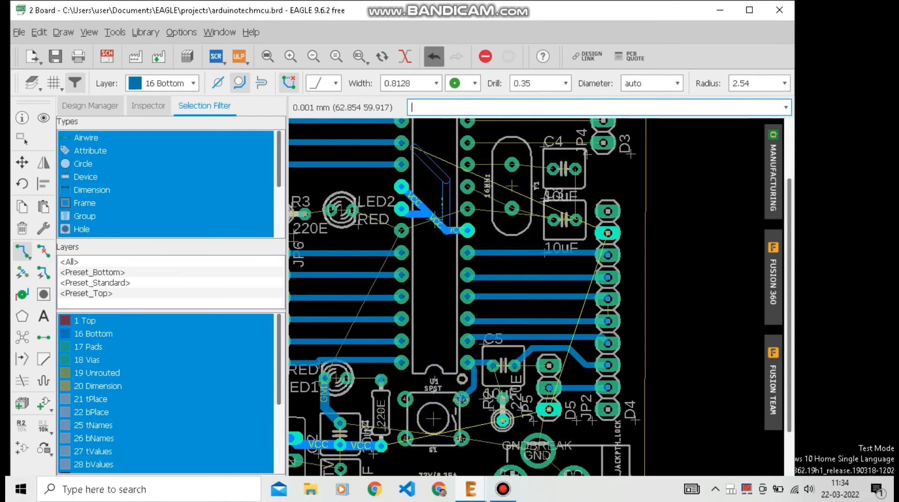
{"action": "left_click", "coordinate": [434, 56]}
{"action": "left_click", "coordinate": [433, 221]}
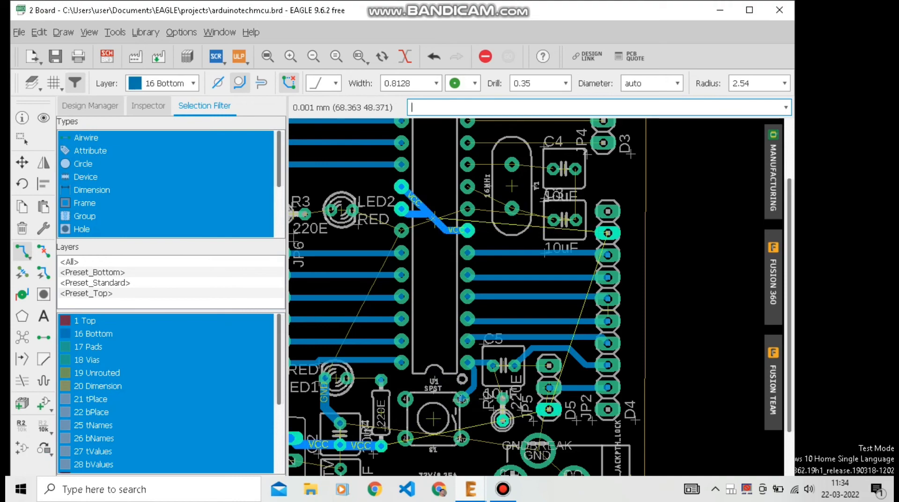
{"action": "scroll", "coordinate": [437, 306], "scroll_direction": "up", "scroll_amount": 5}
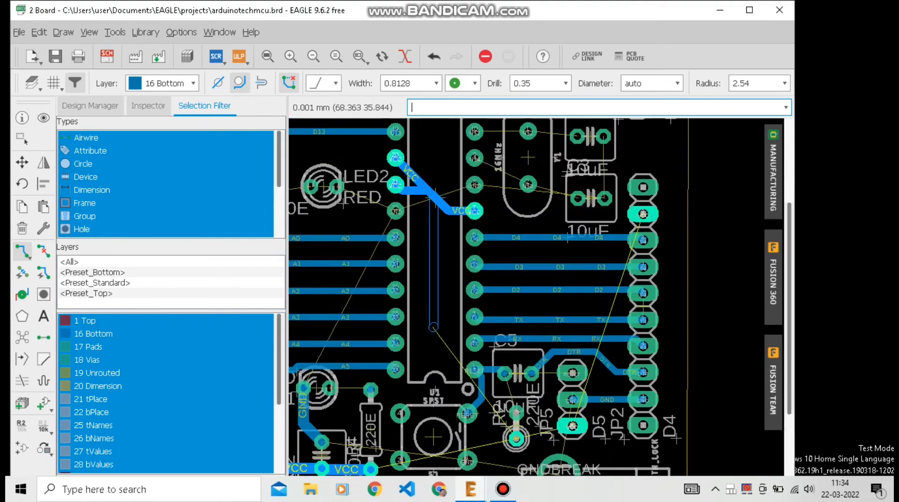
{"action": "scroll", "coordinate": [433, 384], "scroll_direction": "down", "scroll_amount": 3}
{"action": "scroll", "coordinate": [431, 376], "scroll_direction": "down", "scroll_amount": 4}
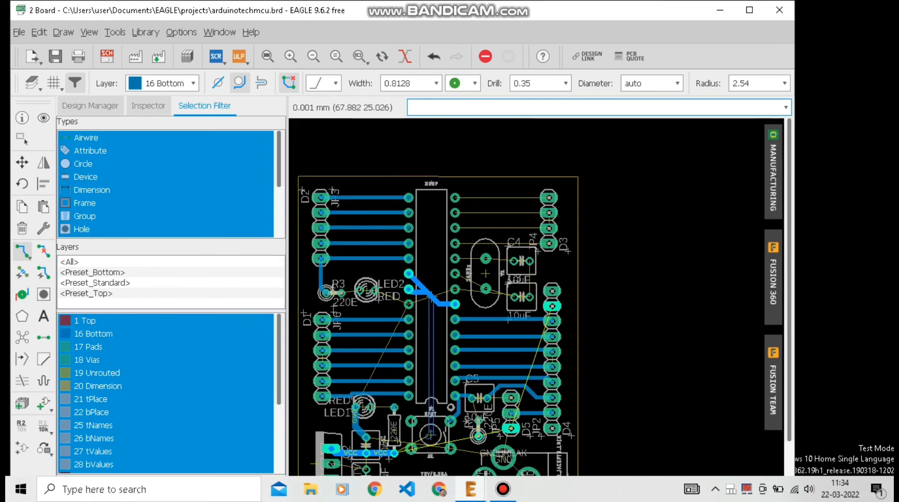
{"action": "scroll", "coordinate": [431, 455], "scroll_direction": "down", "scroll_amount": 2}
{"action": "scroll", "coordinate": [429, 452], "scroll_direction": "up", "scroll_amount": 5}
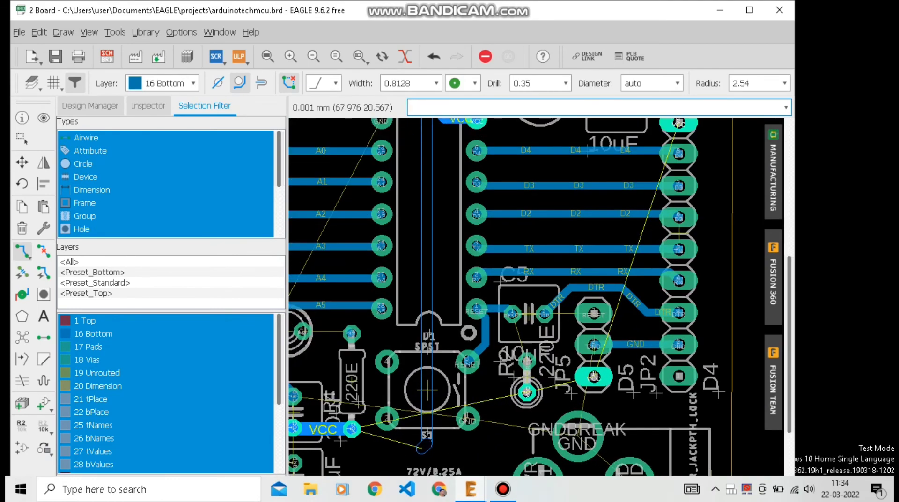
{"action": "left_click", "coordinate": [421, 450]}
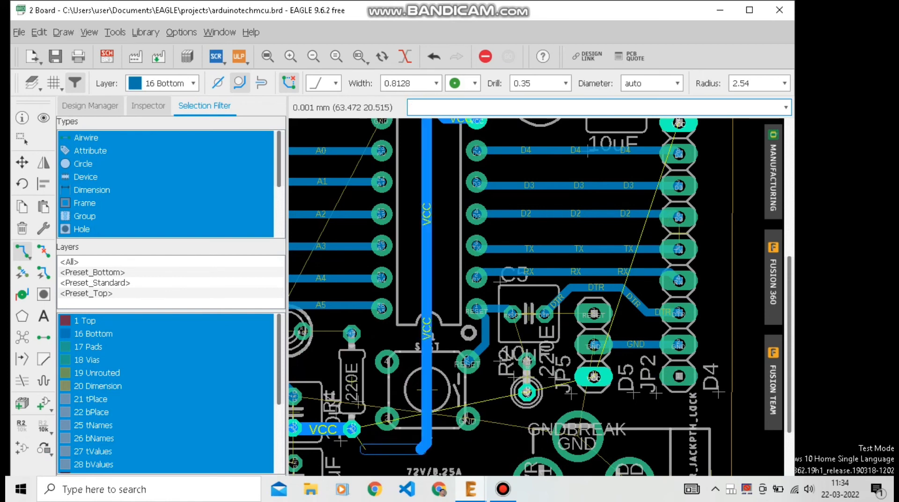
{"action": "left_click", "coordinate": [361, 440]}
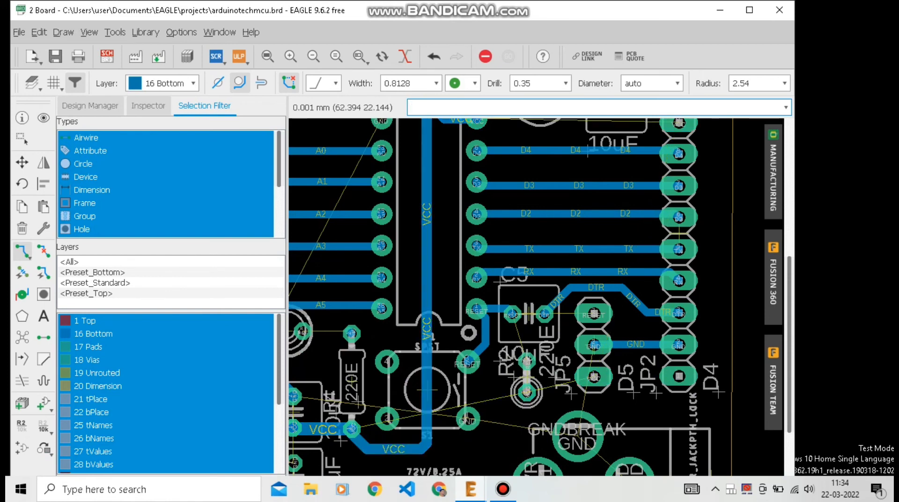
{"action": "scroll", "coordinate": [362, 442], "scroll_direction": "down", "scroll_amount": 1}
{"action": "scroll", "coordinate": [364, 438], "scroll_direction": "down", "scroll_amount": 1}
{"action": "scroll", "coordinate": [400, 244], "scroll_direction": "up", "scroll_amount": 2}
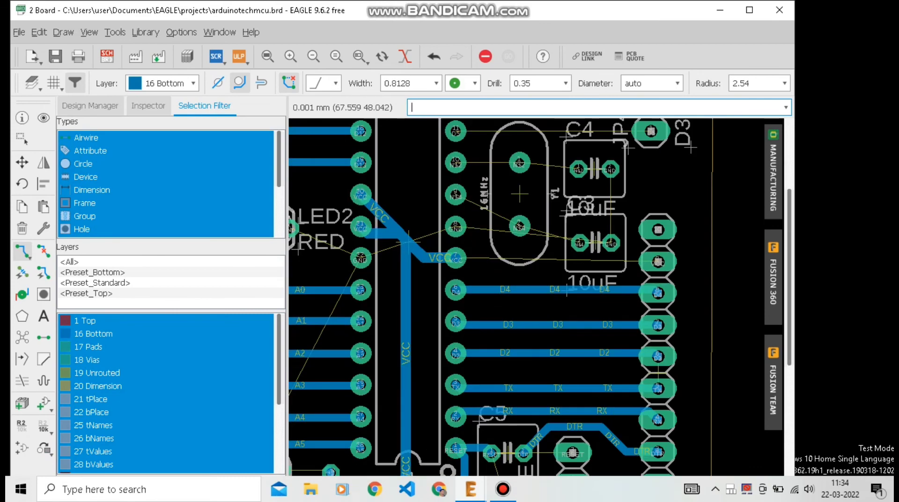
{"action": "scroll", "coordinate": [481, 225], "scroll_direction": "up", "scroll_amount": 3}
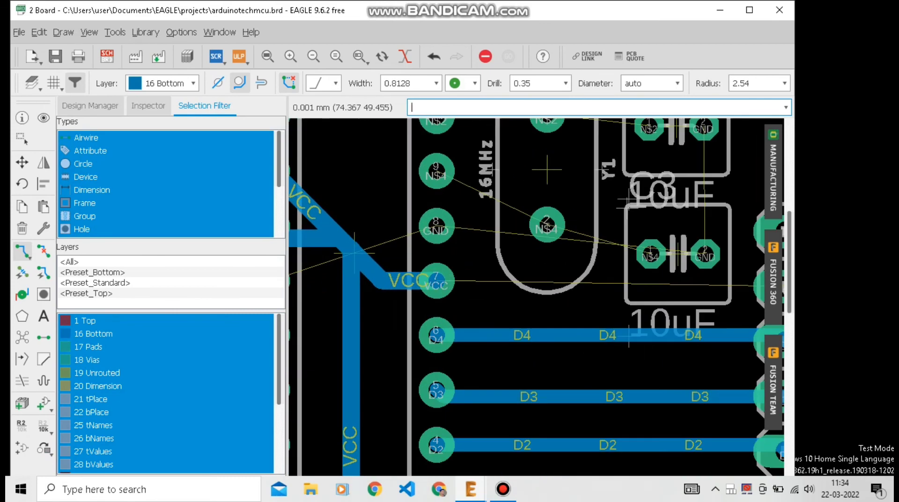
{"action": "scroll", "coordinate": [489, 236], "scroll_direction": "down", "scroll_amount": 8}
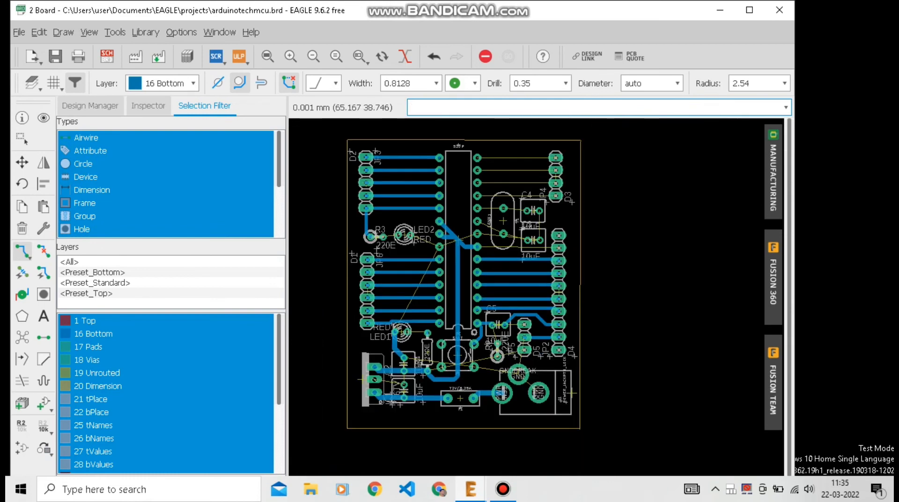
{"action": "scroll", "coordinate": [502, 392], "scroll_direction": "up", "scroll_amount": 3}
{"action": "scroll", "coordinate": [438, 321], "scroll_direction": "down", "scroll_amount": 2}
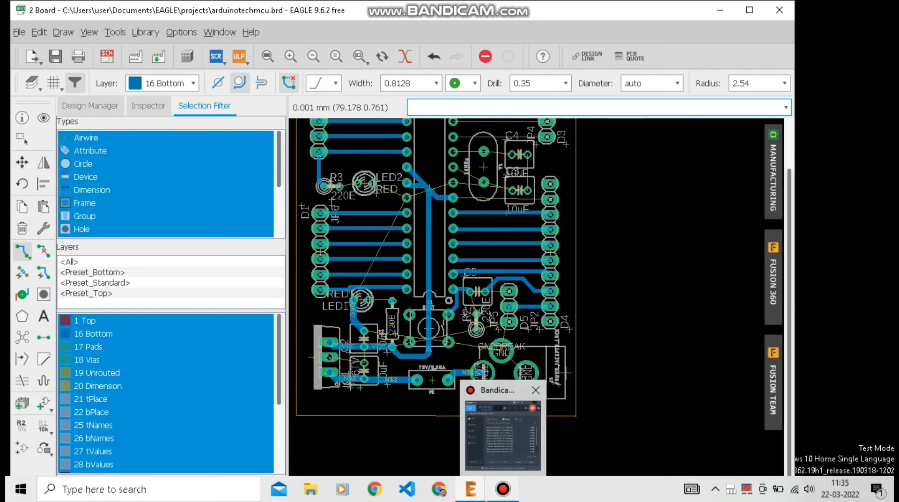
{"action": "left_click", "coordinate": [502, 488]}
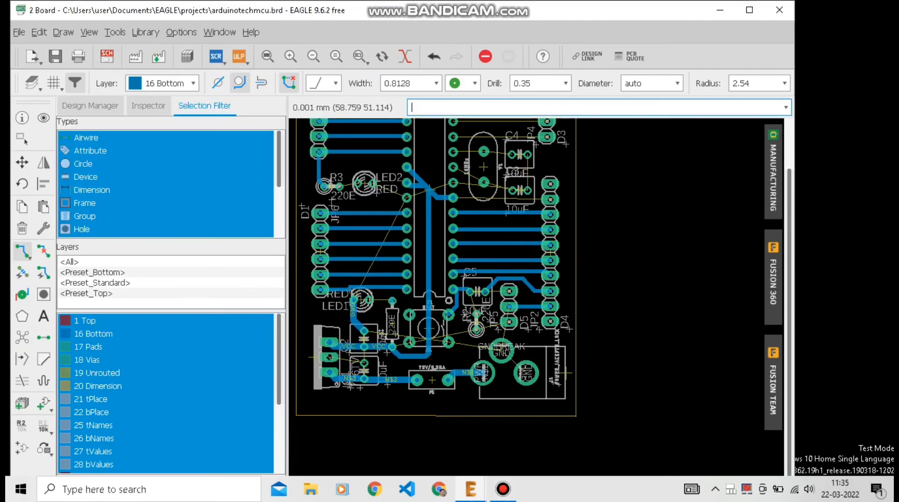
{"action": "left_click", "coordinate": [502, 489]}
- Start a polygon on the bottom layer and set the line width to 0.6096
{"action": "scroll", "coordinate": [410, 293], "scroll_direction": "down", "scroll_amount": 3}
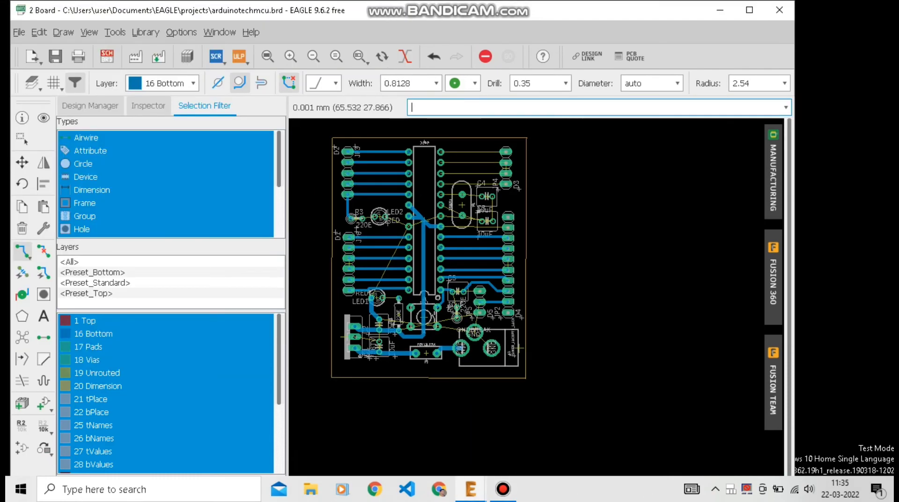
{"action": "scroll", "coordinate": [353, 175], "scroll_direction": "up", "scroll_amount": 3}
{"action": "left_click", "coordinate": [22, 317]}
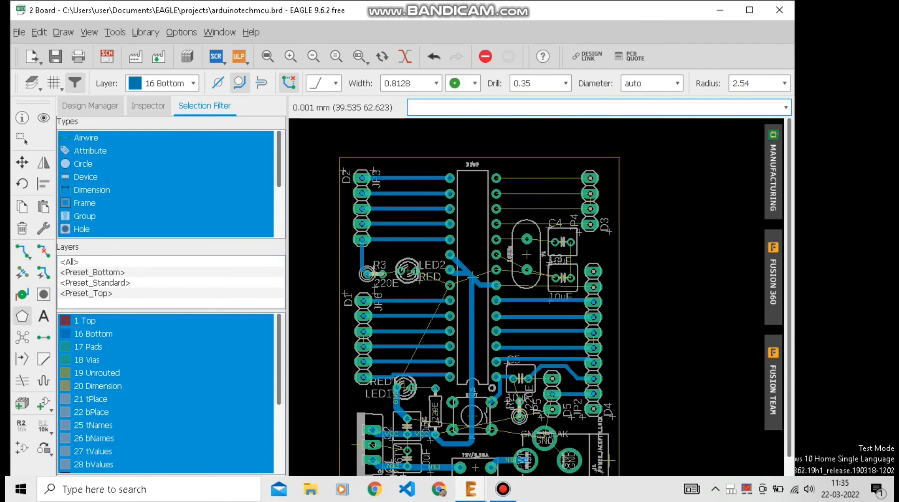
{"action": "type", "text": "polygon"}
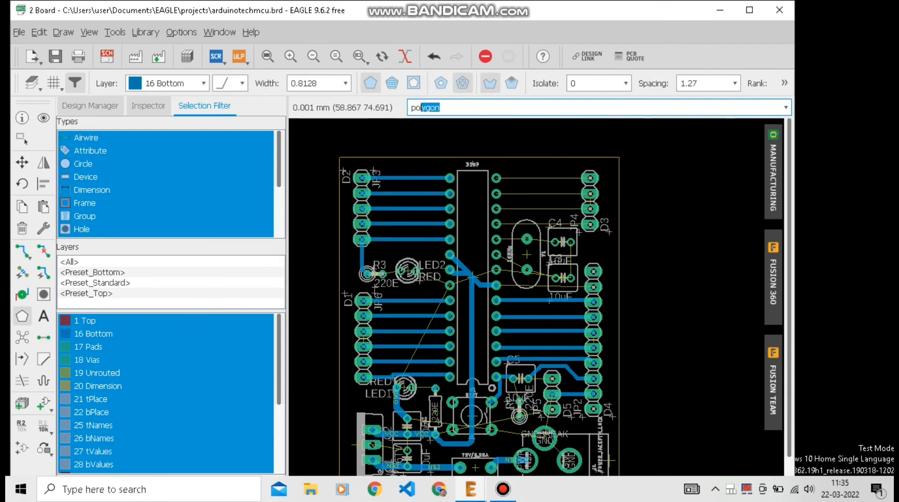
{"action": "key", "text": "Return"}
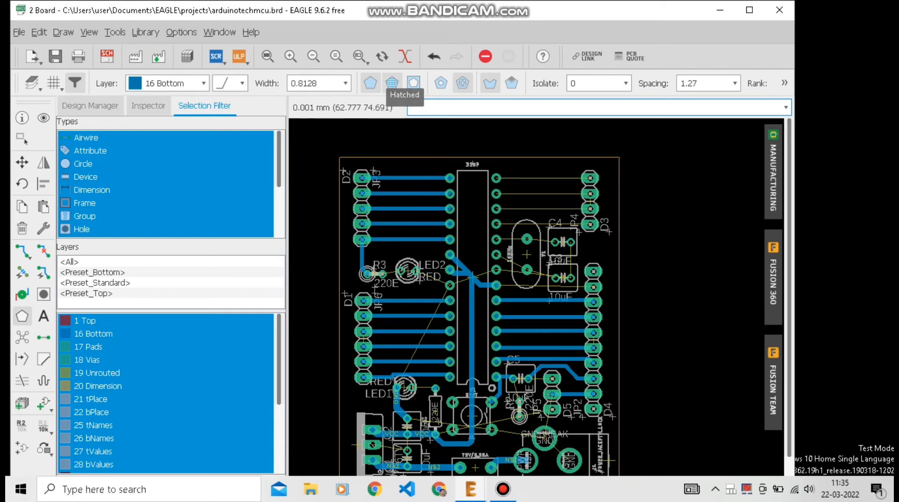
{"action": "left_click", "coordinate": [345, 83]}
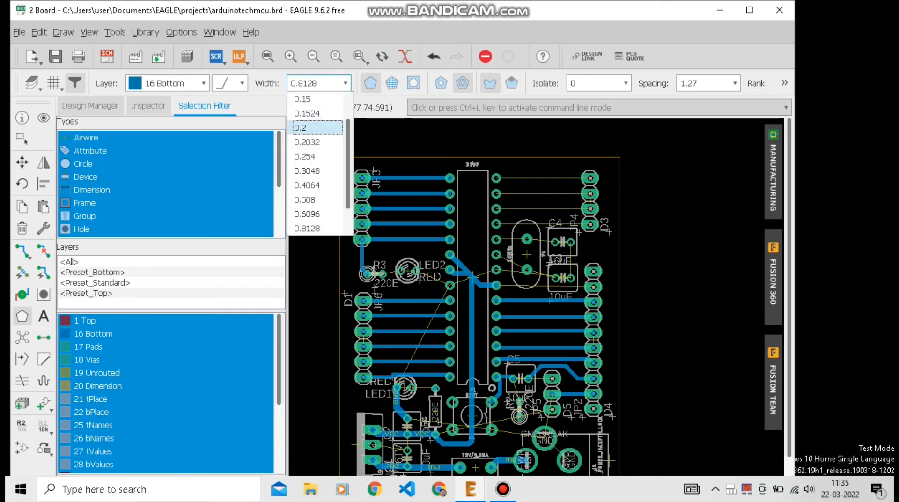
{"action": "key", "text": "Down"}
{"action": "key", "text": "Down"}
{"action": "key", "text": "Down"}
{"action": "key", "text": "Down"}
{"action": "key", "text": "Down"}
{"action": "key", "text": "Down"}
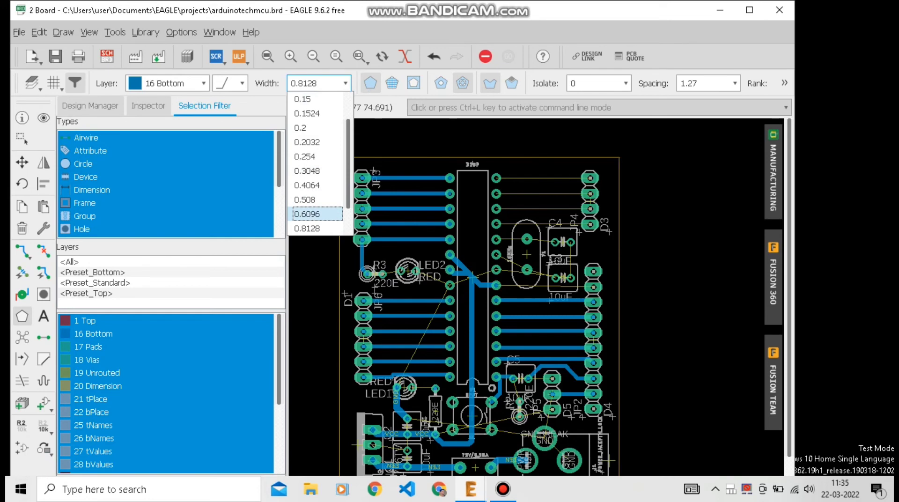
{"action": "key", "text": "Return"}
{"action": "scroll", "coordinate": [388, 198], "scroll_direction": "down", "scroll_amount": 2}
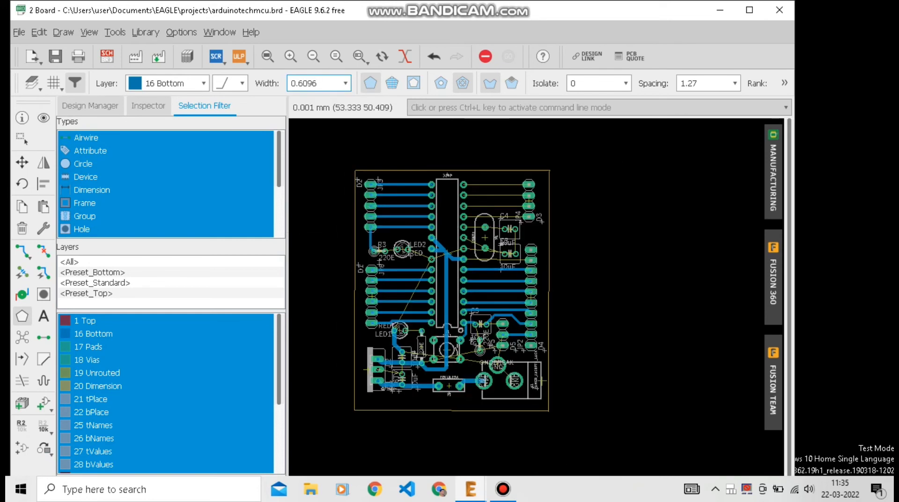
{"action": "scroll", "coordinate": [385, 244], "scroll_direction": "up", "scroll_amount": 1}
{"action": "scroll", "coordinate": [361, 160], "scroll_direction": "up", "scroll_amount": 1}
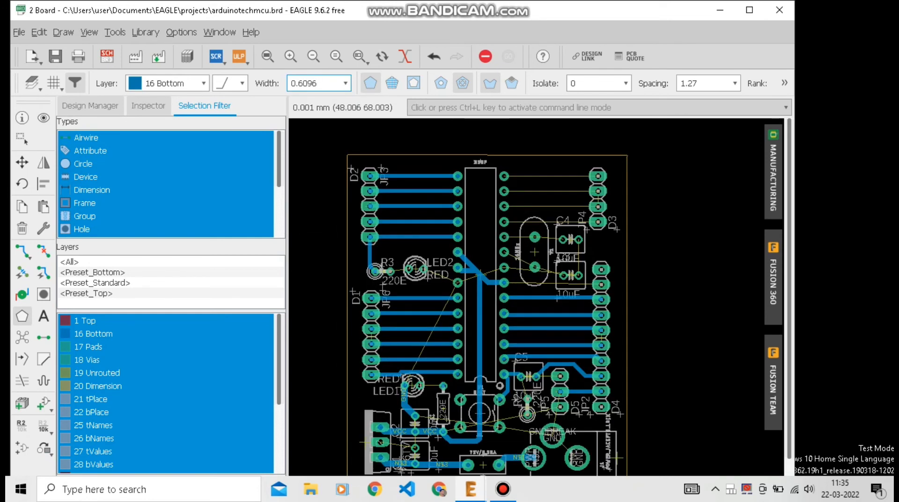
{"action": "left_click", "coordinate": [502, 489]}
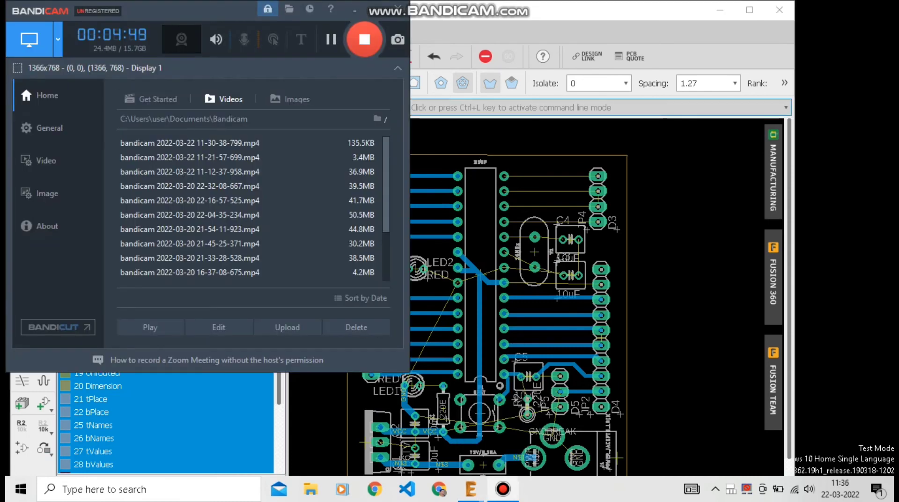
{"action": "left_click", "coordinate": [412, 107]}
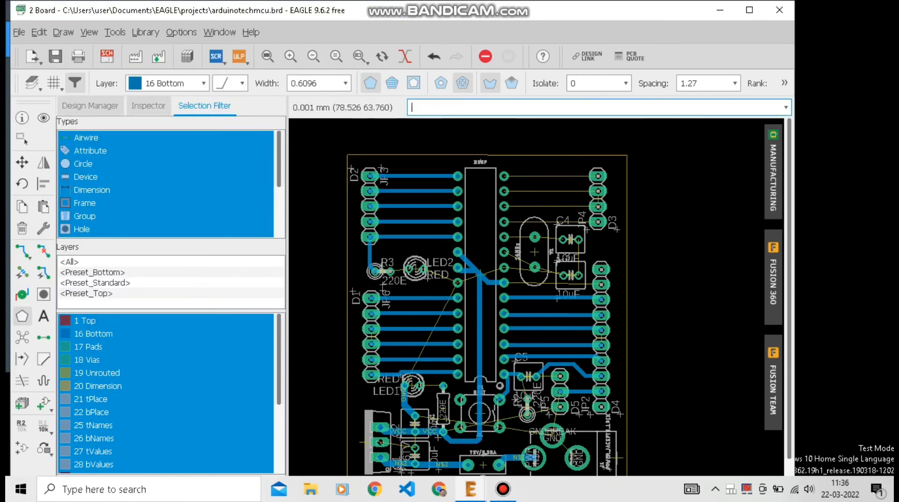
{"action": "scroll", "coordinate": [538, 182], "scroll_direction": "up", "scroll_amount": 3}
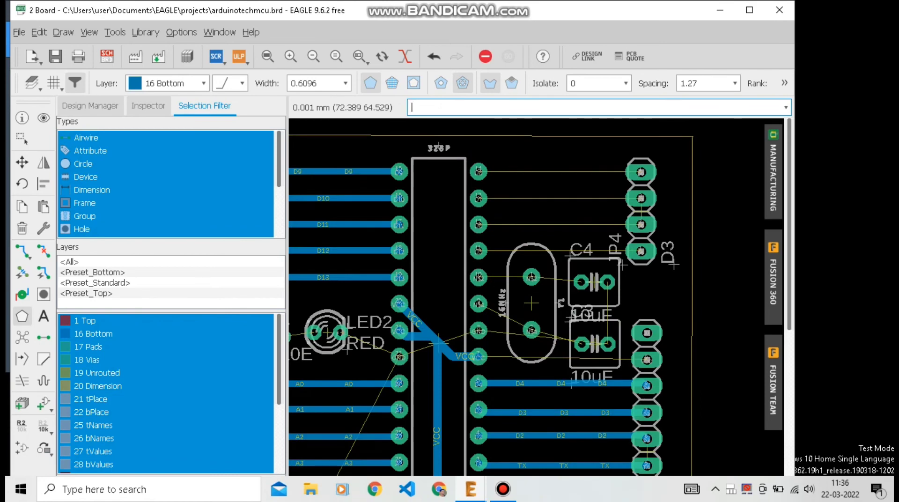
{"action": "left_click", "coordinate": [478, 172]}
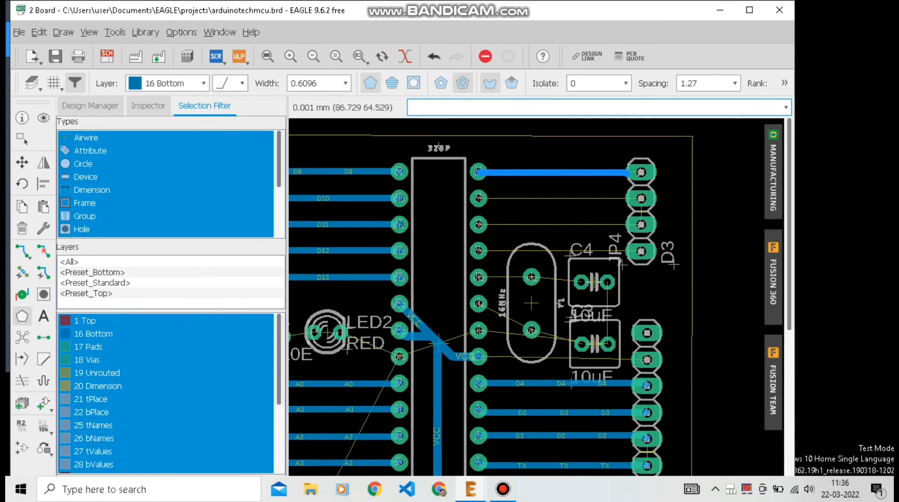
{"action": "left_click", "coordinate": [641, 172]}
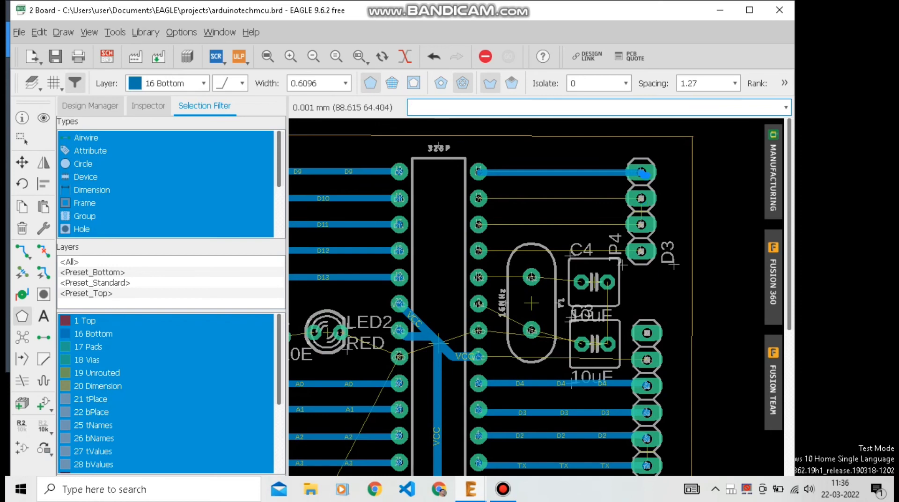
{"action": "left_click", "coordinate": [433, 56]}
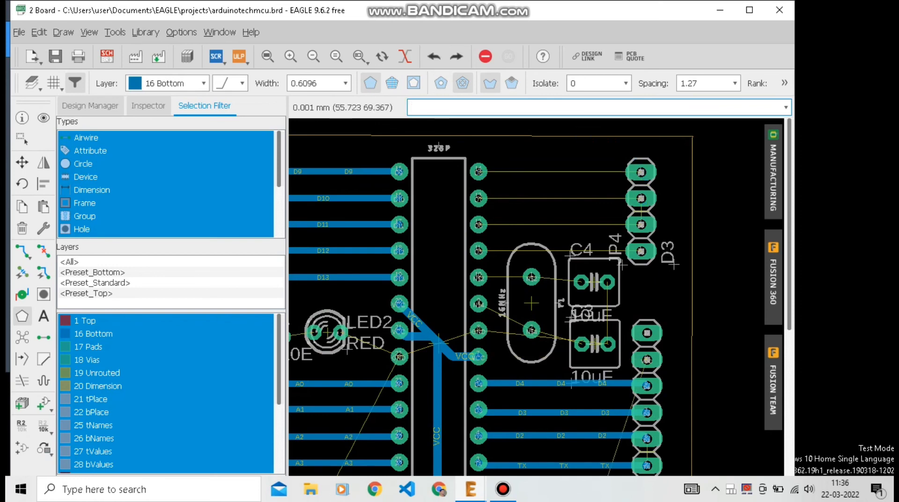
- Route D8, D7, D6 and D5 straight across from the 328P chip's pins to header JP4 on the bottom layer at 0.6096 width
{"action": "left_click", "coordinate": [22, 251]}
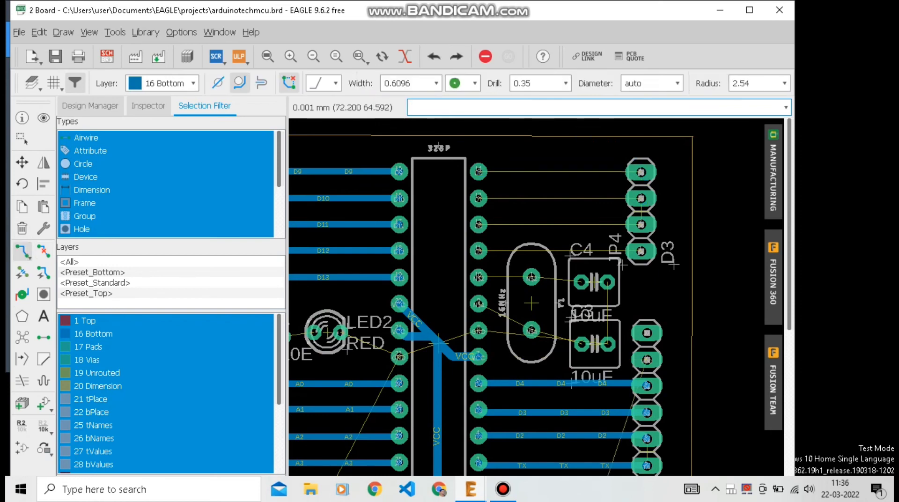
{"action": "left_click", "coordinate": [478, 172]}
{"action": "left_click", "coordinate": [641, 171]}
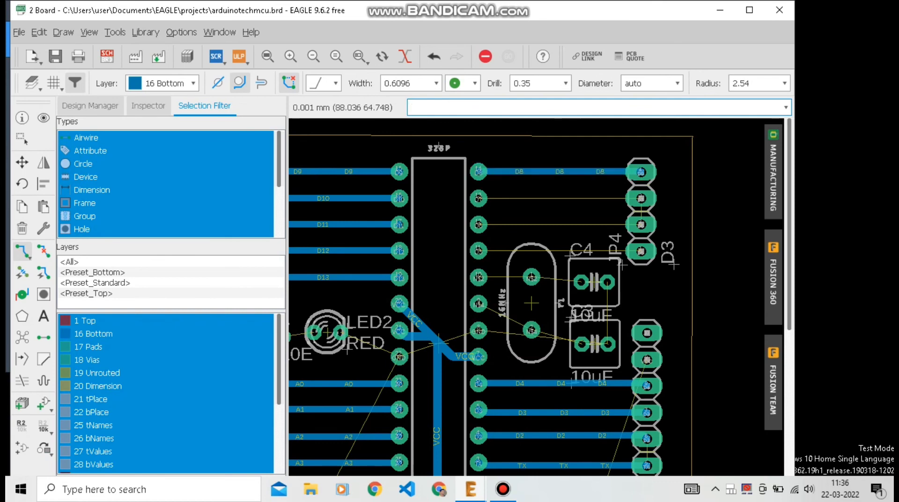
{"action": "left_click", "coordinate": [641, 198]}
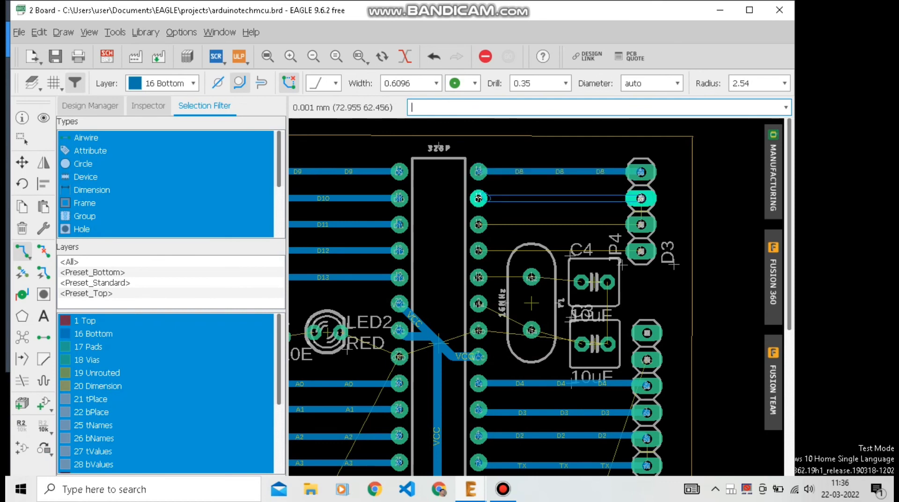
{"action": "left_click", "coordinate": [479, 198]}
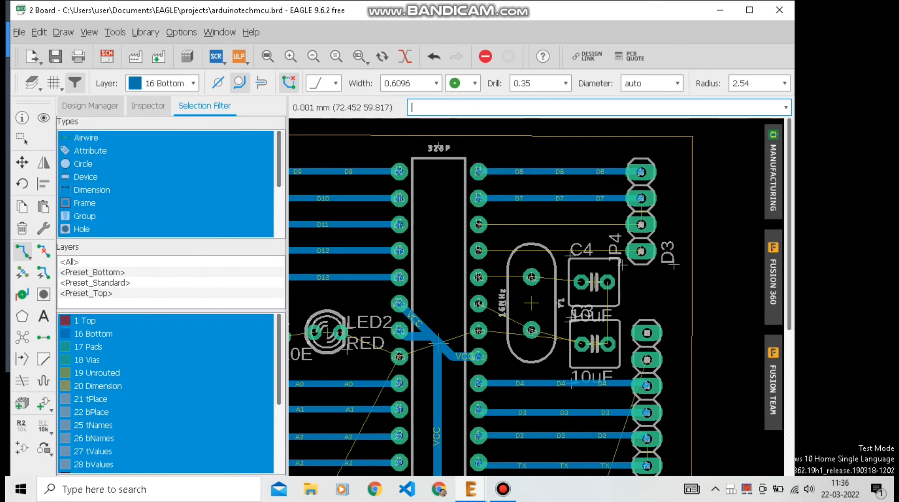
{"action": "left_click", "coordinate": [478, 225]}
{"action": "left_click", "coordinate": [641, 225]}
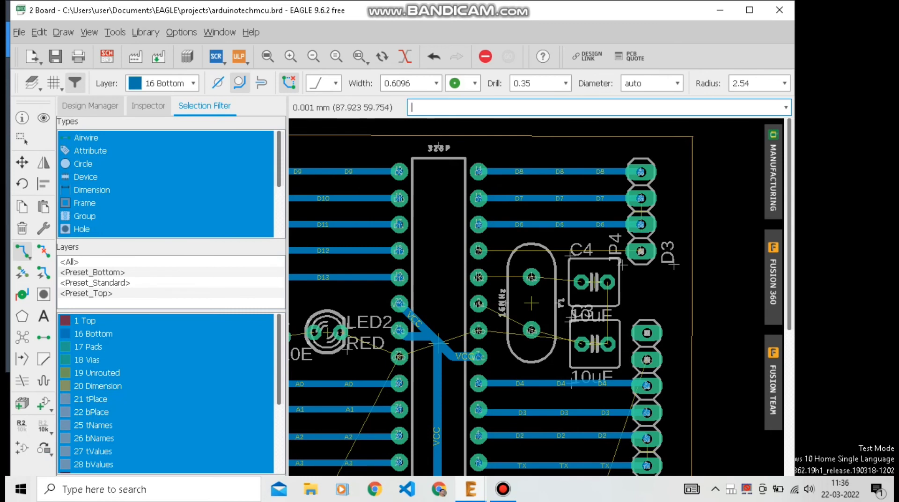
{"action": "left_click", "coordinate": [641, 252]}
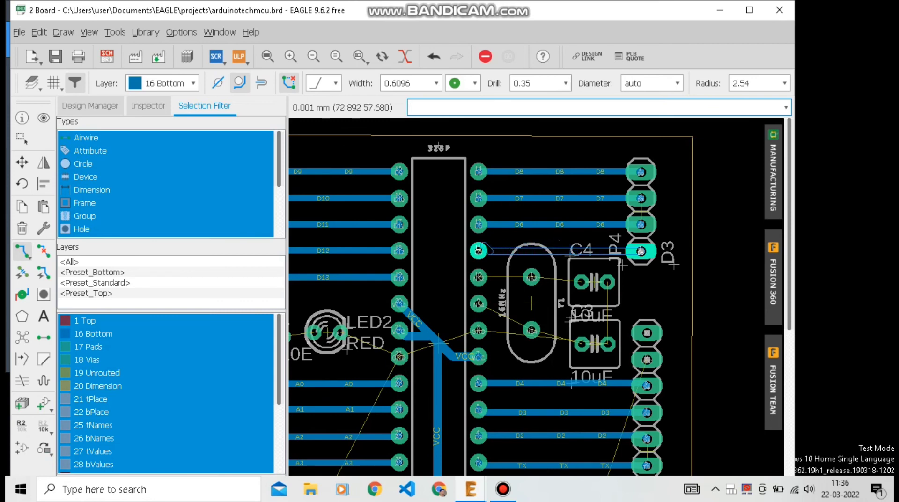
{"action": "left_click", "coordinate": [478, 251]}
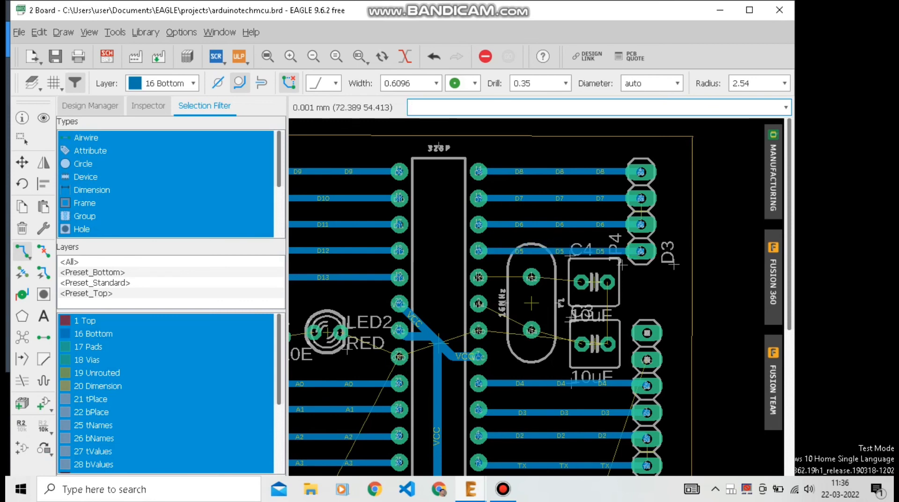
- Route N$2 from chip pin 10 through pad 1 of the 16MHz crystal to C4, and connect the GND pads of C4 and C3
{"action": "left_click", "coordinate": [478, 277]}
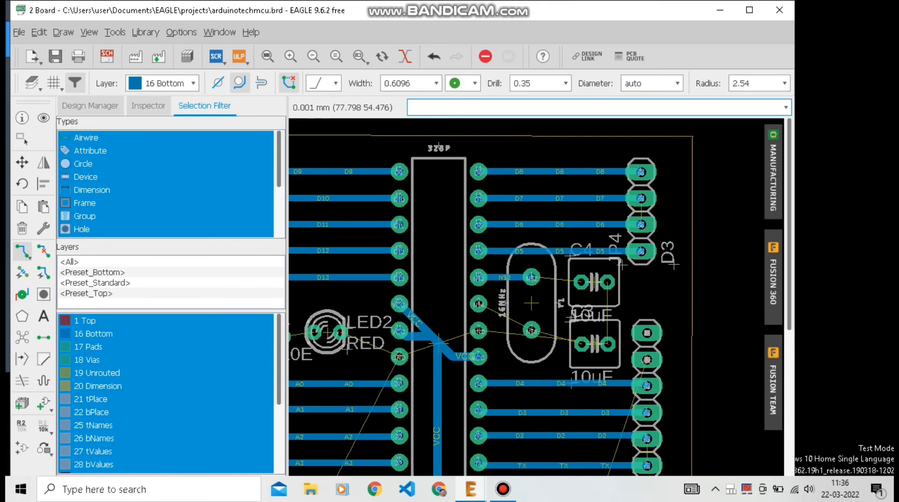
{"action": "left_click", "coordinate": [531, 277]}
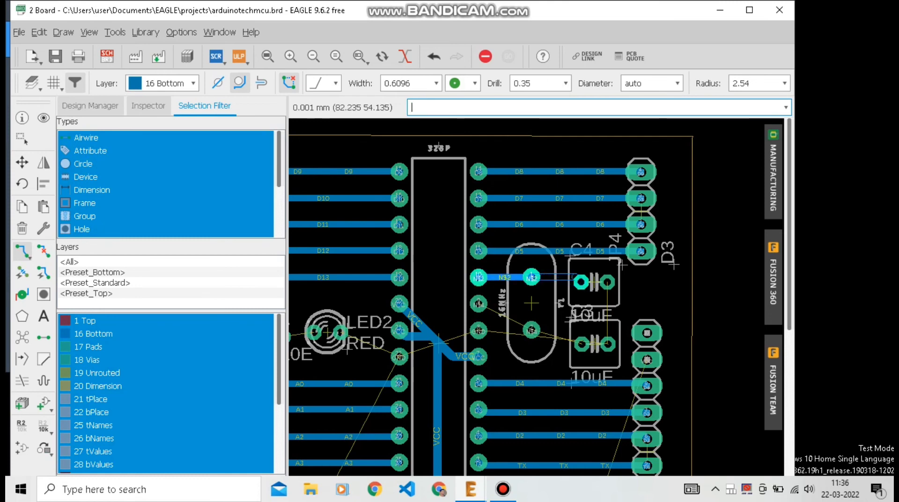
{"action": "left_click", "coordinate": [581, 281]}
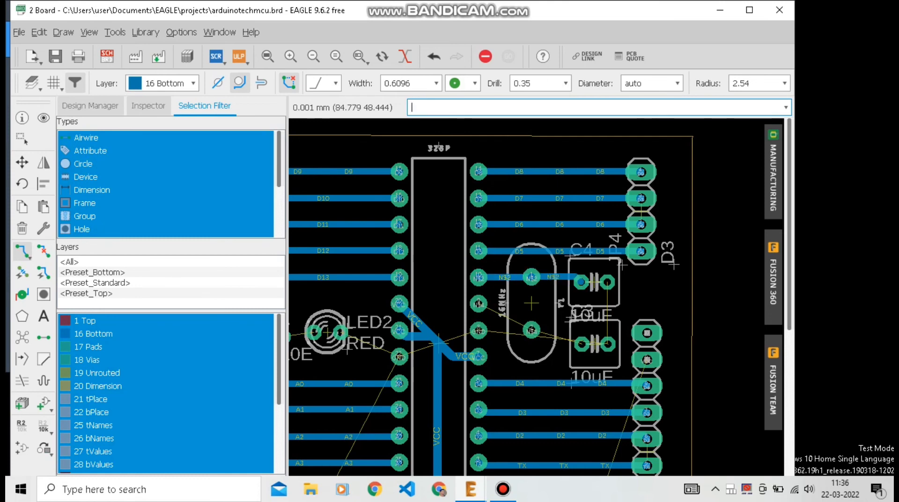
{"action": "left_click", "coordinate": [607, 282]}
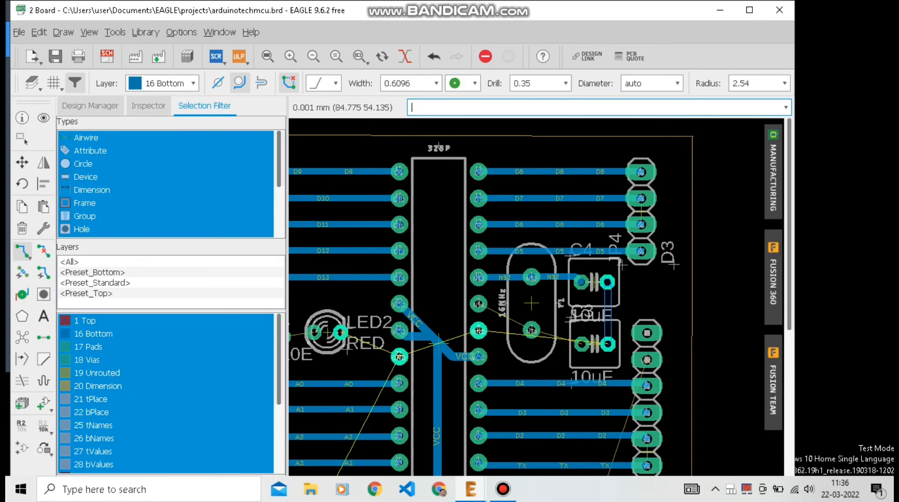
{"action": "left_click", "coordinate": [607, 344]}
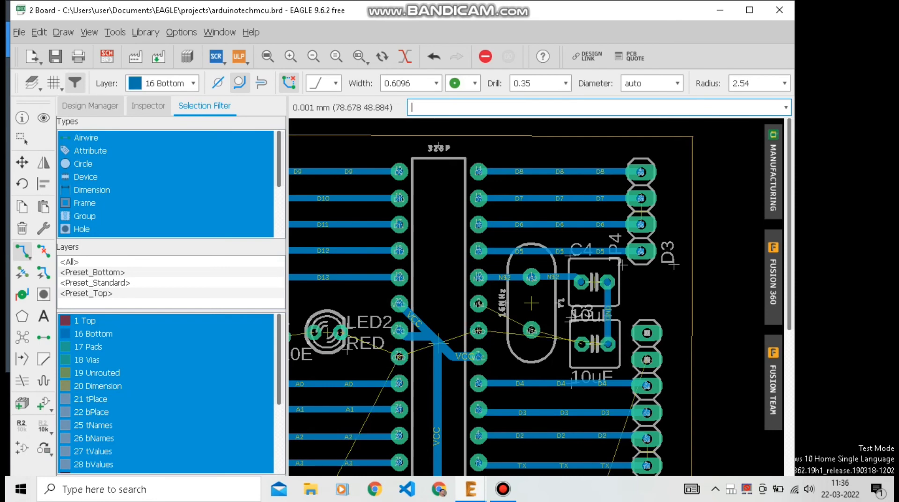
- Route N$4 from chip pin 9 through pad 2 of the 16MHz crystal to pad 1 of capacitor C3
{"action": "scroll", "coordinate": [505, 324], "scroll_direction": "up", "scroll_amount": 3}
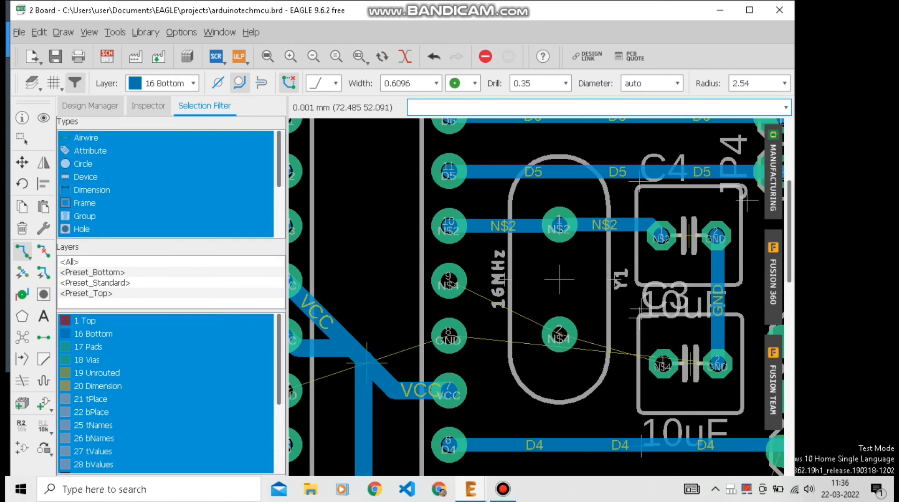
{"action": "left_click", "coordinate": [448, 281]}
{"action": "left_click", "coordinate": [559, 334]}
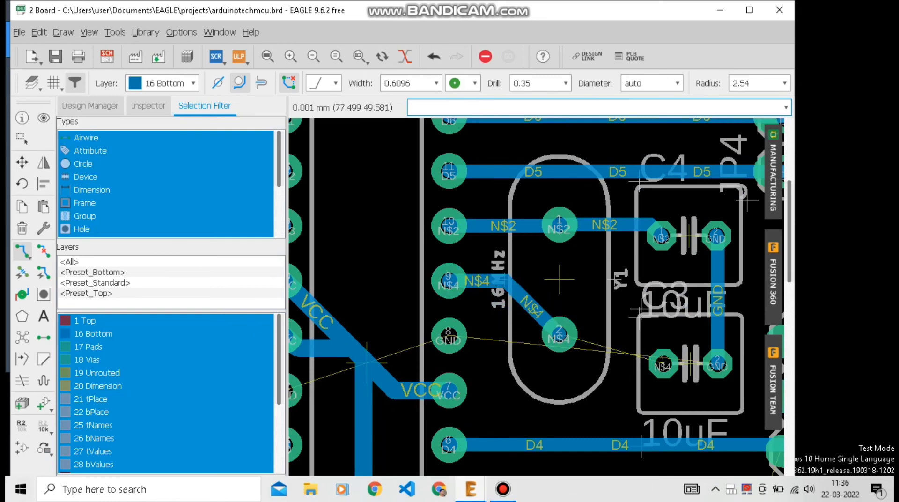
{"action": "scroll", "coordinate": [668, 362], "scroll_direction": "up", "scroll_amount": 2}
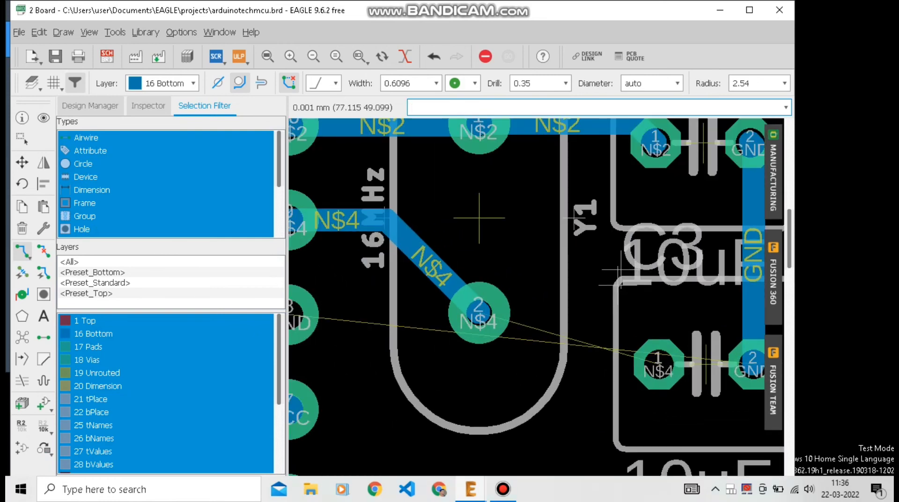
{"action": "left_click", "coordinate": [479, 313]}
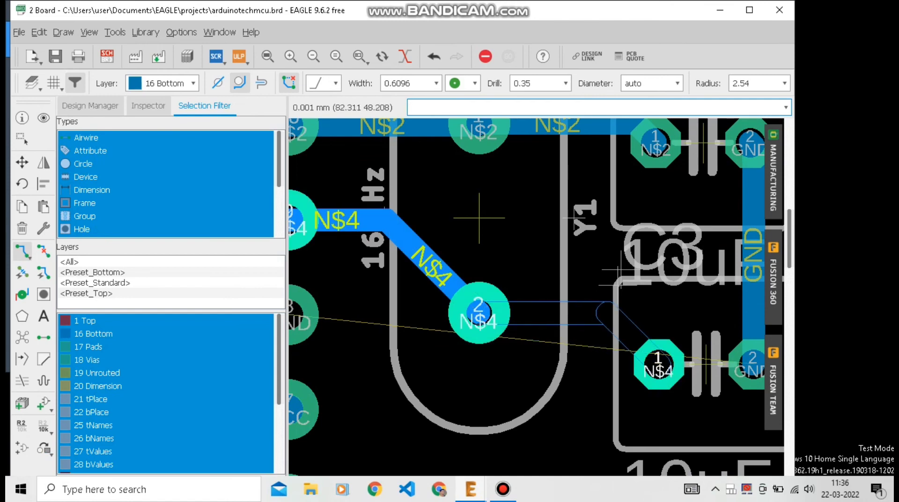
{"action": "left_click", "coordinate": [657, 364]}
{"action": "scroll", "coordinate": [557, 323], "scroll_direction": "down", "scroll_amount": 3}
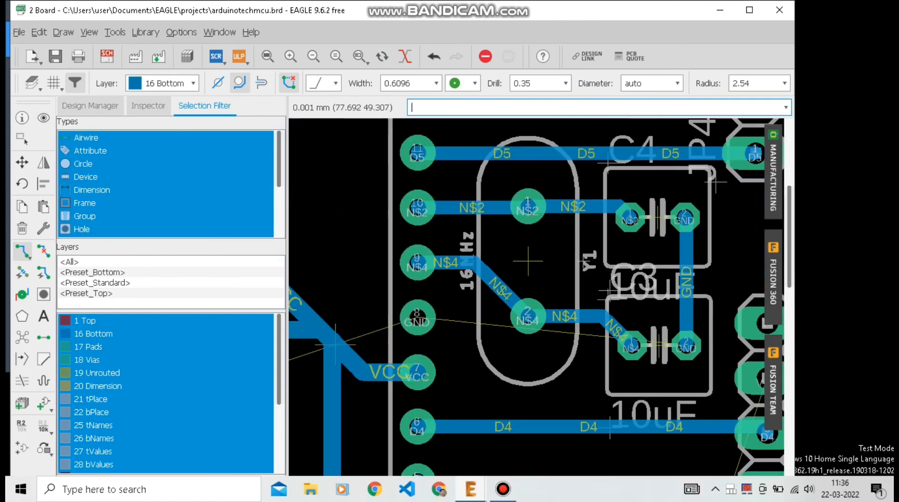
{"action": "scroll", "coordinate": [552, 232], "scroll_direction": "down", "scroll_amount": 5}
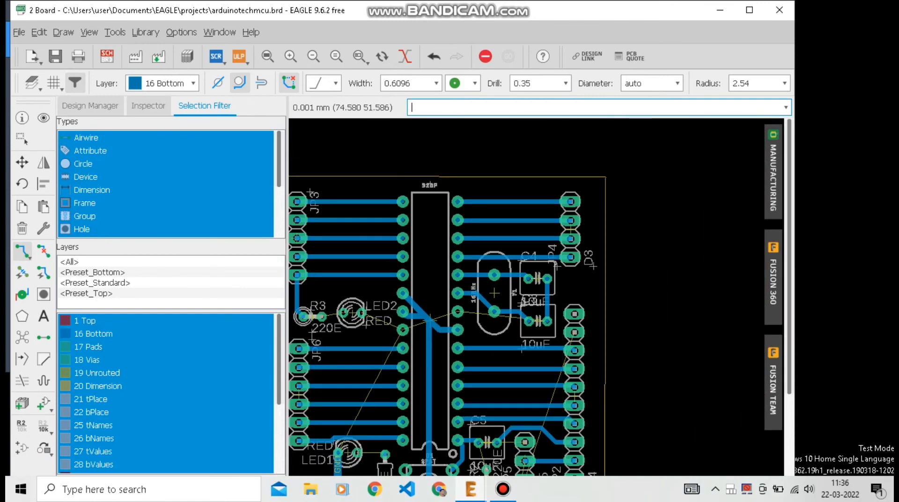
{"action": "scroll", "coordinate": [397, 372], "scroll_direction": "up", "scroll_amount": 1}
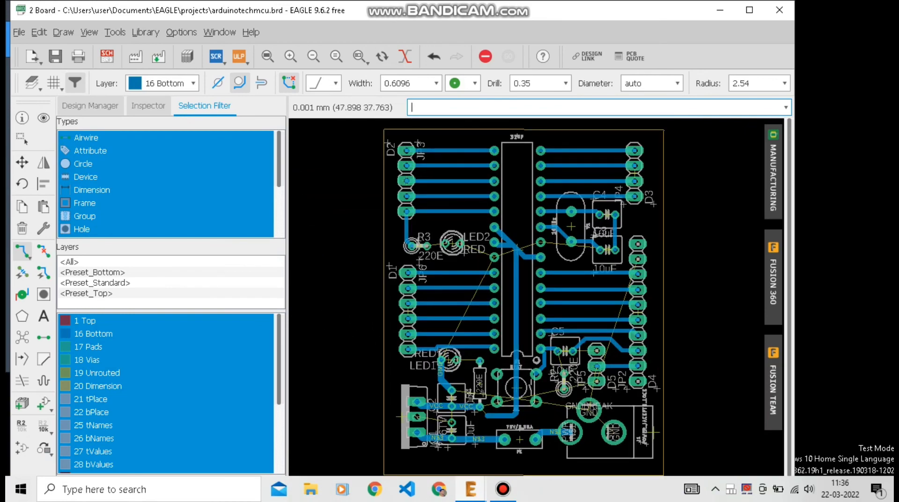
{"action": "scroll", "coordinate": [394, 297], "scroll_direction": "down", "scroll_amount": 2}
{"action": "scroll", "coordinate": [396, 412], "scroll_direction": "up", "scroll_amount": 3}
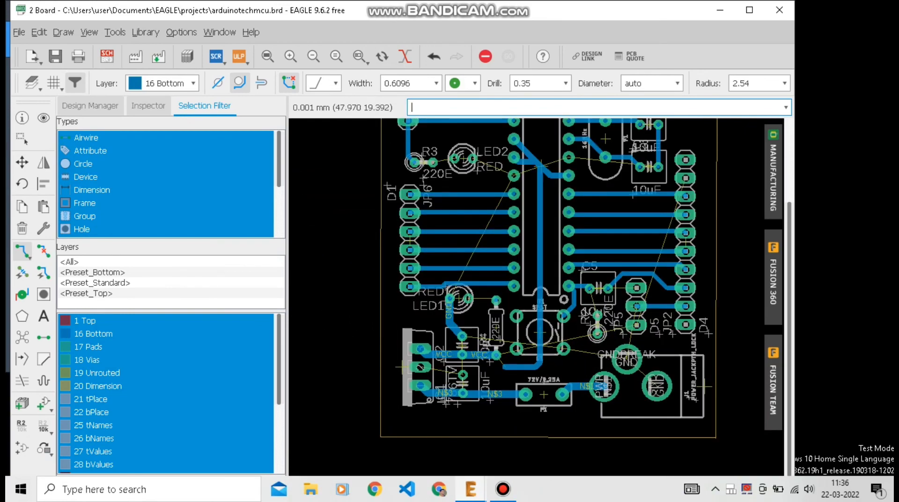
{"action": "scroll", "coordinate": [392, 375], "scroll_direction": "down", "scroll_amount": 1}
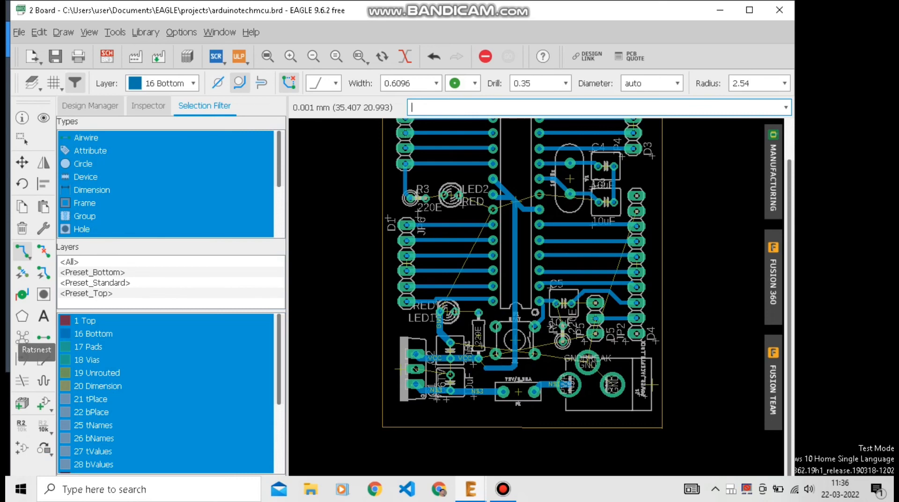
- Start a bottom-layer polygon of width 0.6096 at the board outline's upper-left corner and run it along the top edge
{"action": "left_click", "coordinate": [22, 316]}
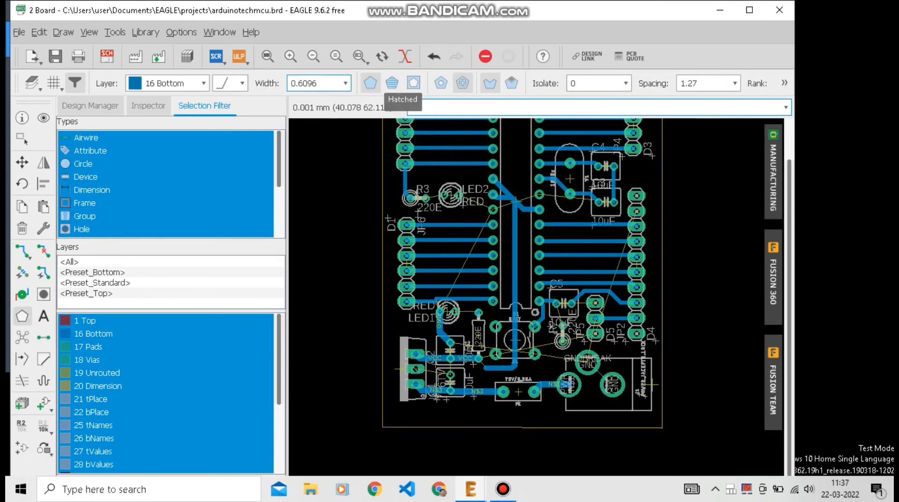
{"action": "left_click", "coordinate": [345, 83]}
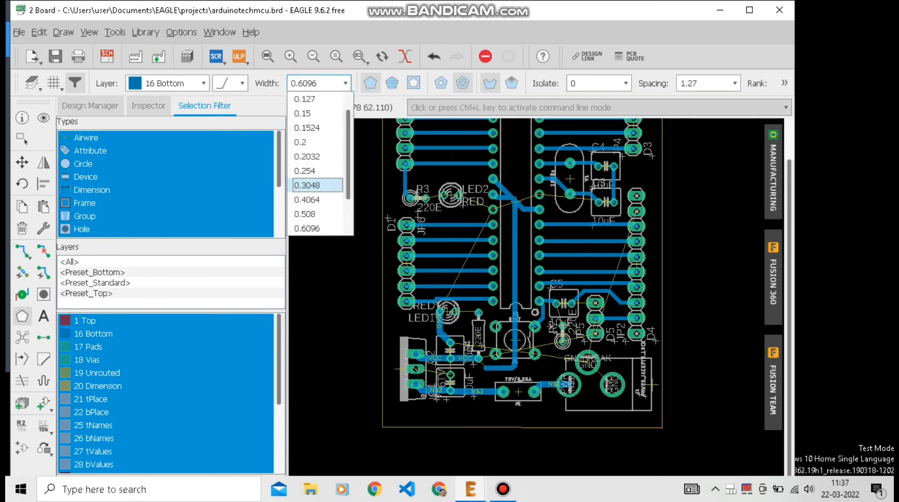
{"action": "left_click", "coordinate": [318, 83]}
{"action": "scroll", "coordinate": [388, 237], "scroll_direction": "down", "scroll_amount": 4}
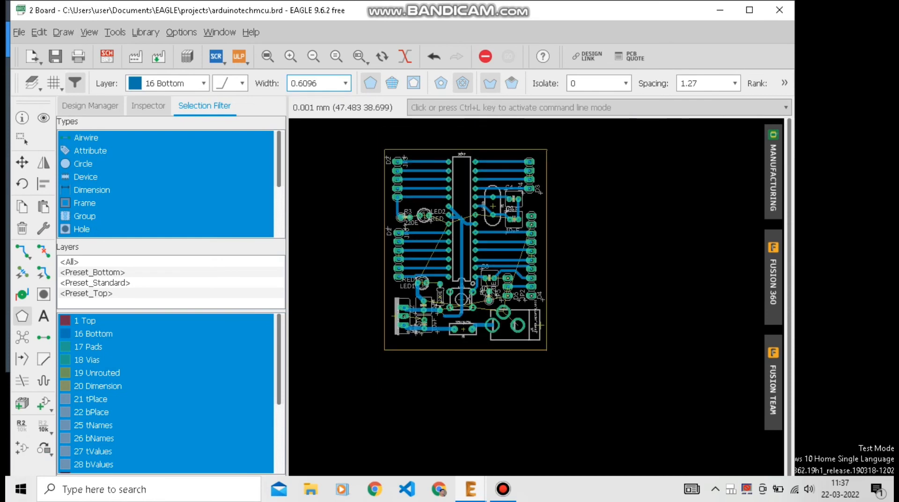
{"action": "scroll", "coordinate": [389, 159], "scroll_direction": "up", "scroll_amount": 4}
{"action": "scroll", "coordinate": [386, 173], "scroll_direction": "up", "scroll_amount": 4}
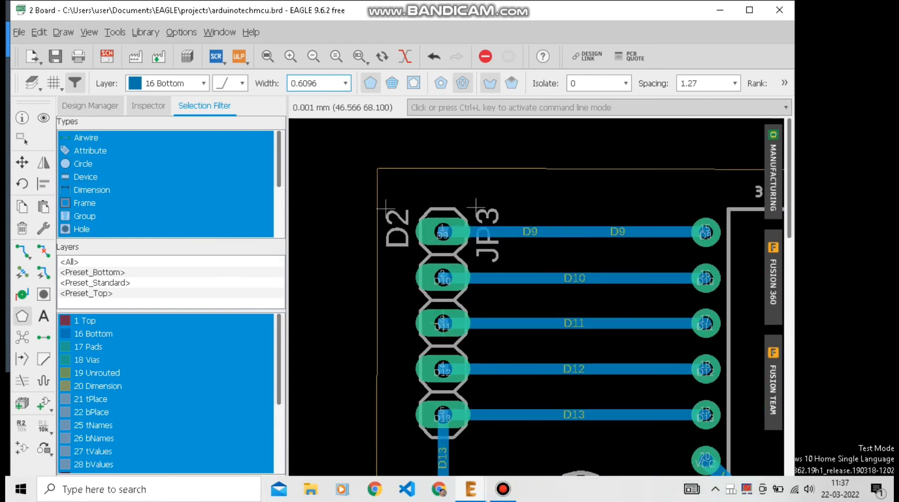
{"action": "left_click", "coordinate": [379, 170]}
{"action": "scroll", "coordinate": [412, 173], "scroll_direction": "down", "scroll_amount": 3}
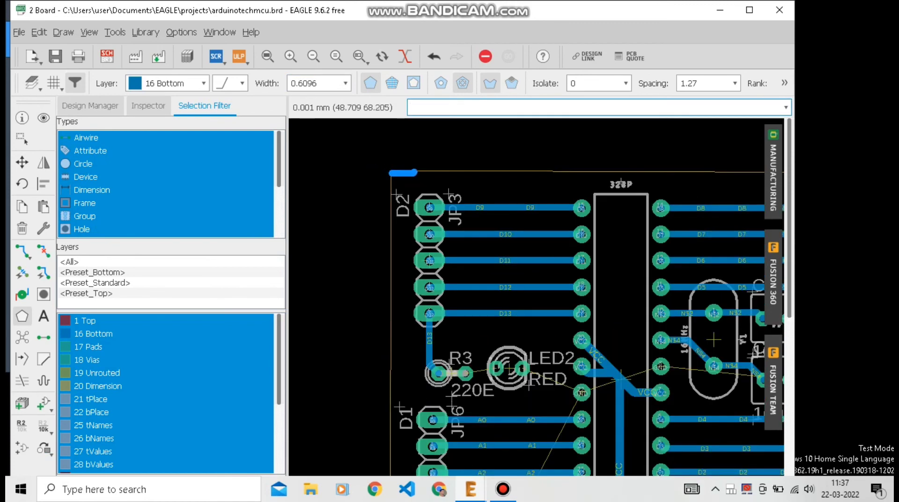
{"action": "scroll", "coordinate": [705, 181], "scroll_direction": "up", "scroll_amount": 2}
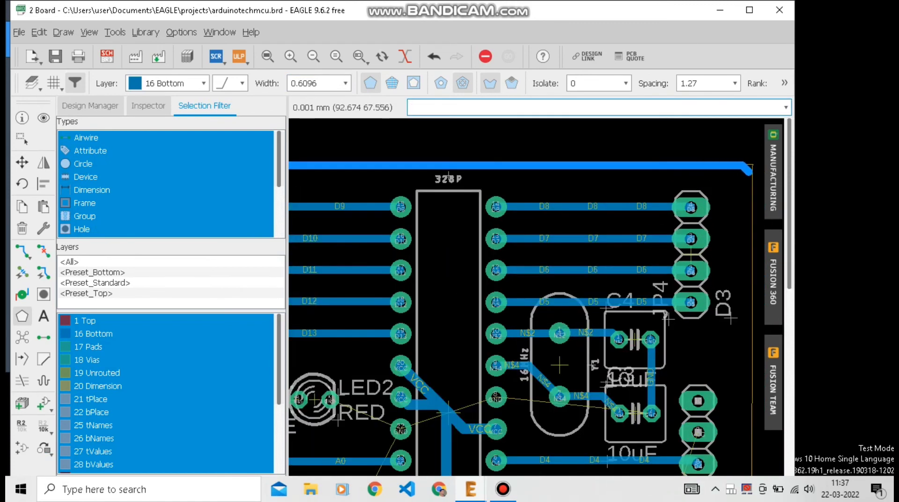
- Try polygon line widths of 0.8128 and 1.27, and set the width back to 0.6096
{"action": "left_click", "coordinate": [345, 82]}
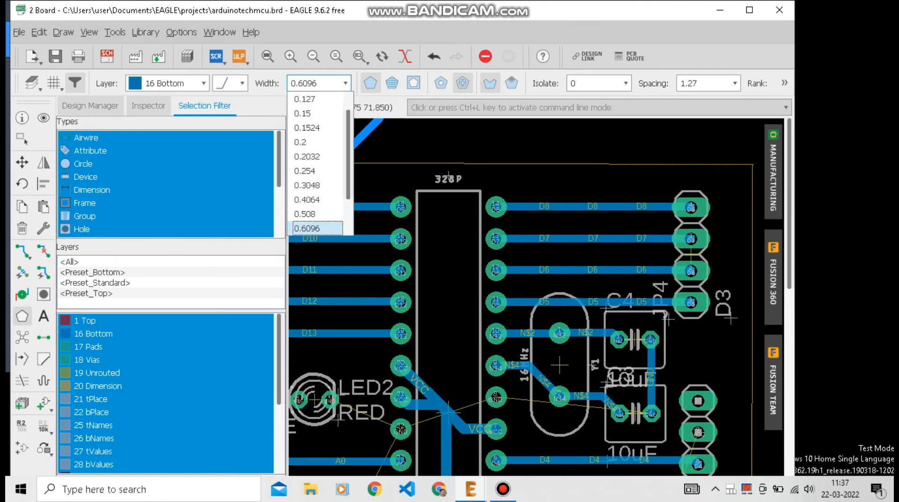
{"action": "scroll", "coordinate": [316, 199], "scroll_direction": "down", "scroll_amount": 2}
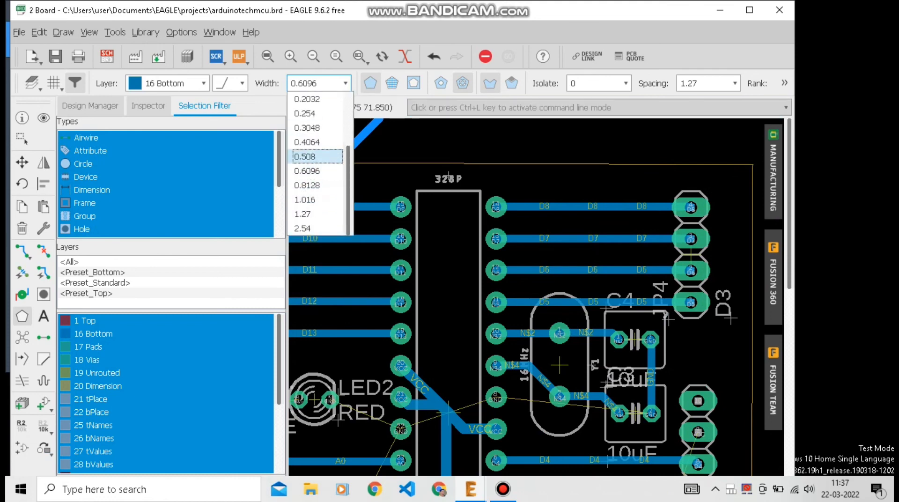
{"action": "left_click", "coordinate": [316, 185]}
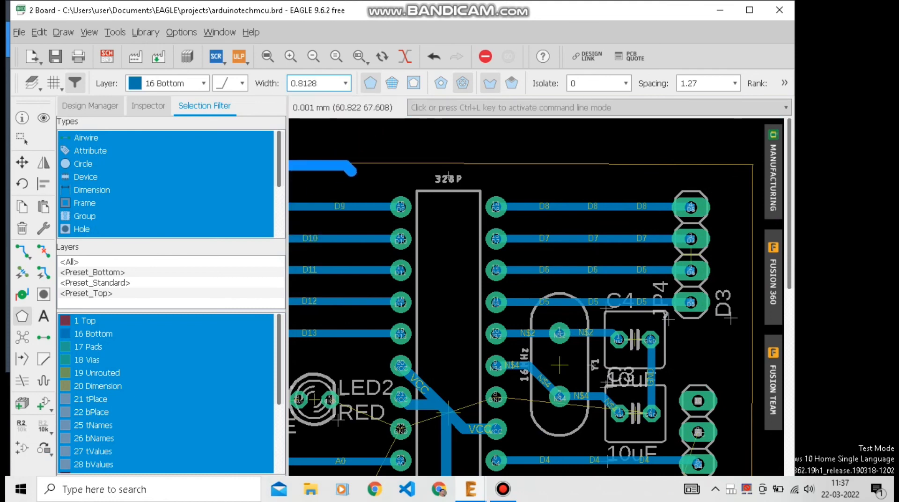
{"action": "left_click", "coordinate": [345, 83]}
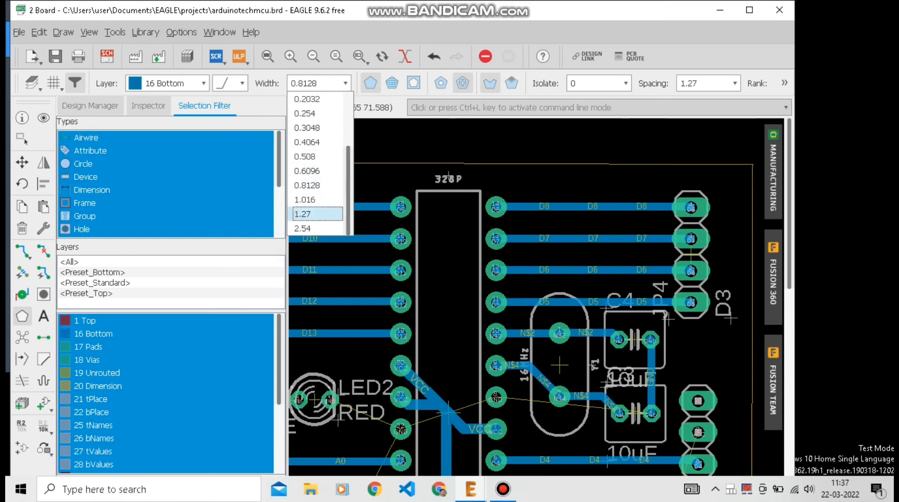
{"action": "left_click", "coordinate": [307, 214]}
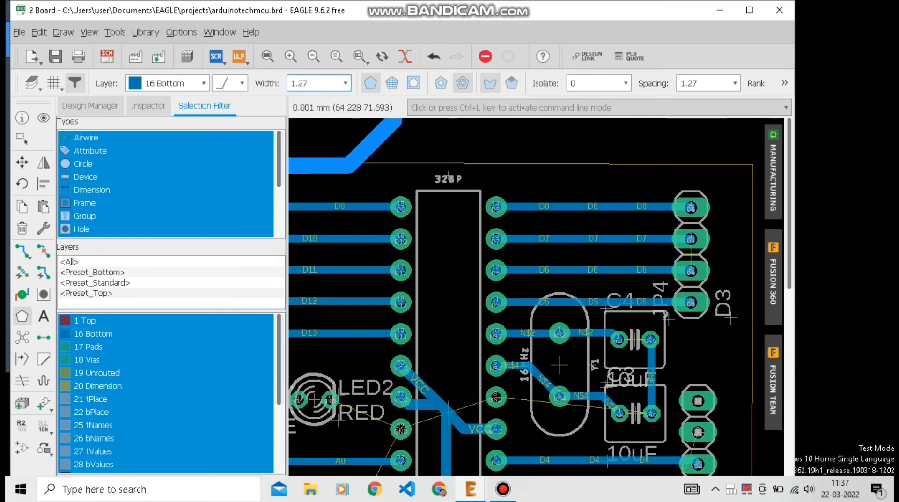
{"action": "left_click", "coordinate": [345, 83]}
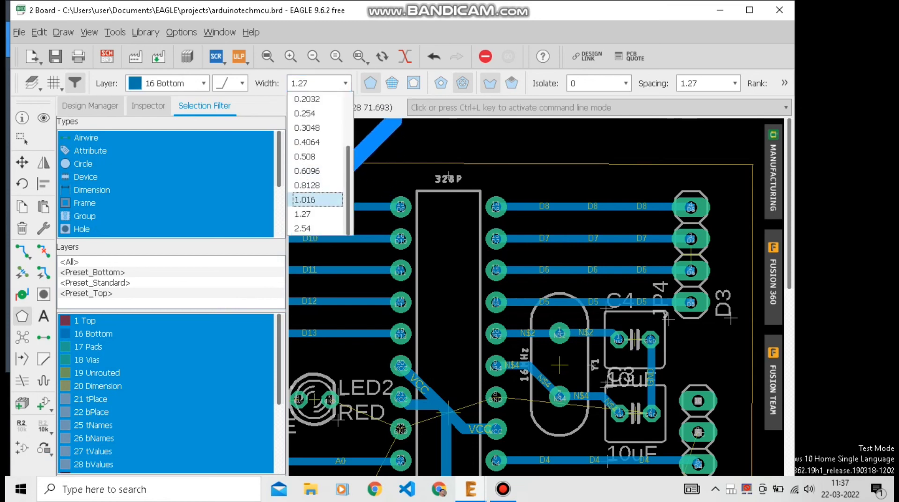
{"action": "left_click", "coordinate": [307, 171]}
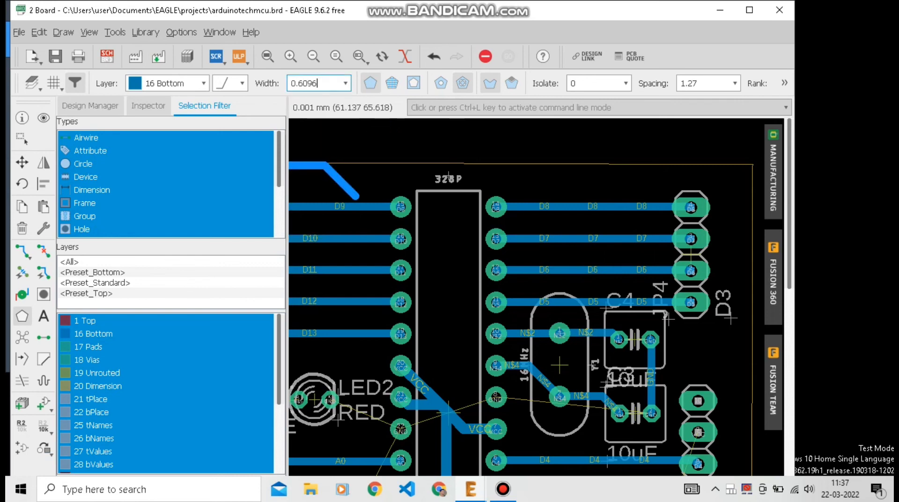
- Place the polygon's upper-right corner and continue it down the right board edge to the lower-right corner
{"action": "scroll", "coordinate": [751, 166], "scroll_direction": "up", "scroll_amount": 1}
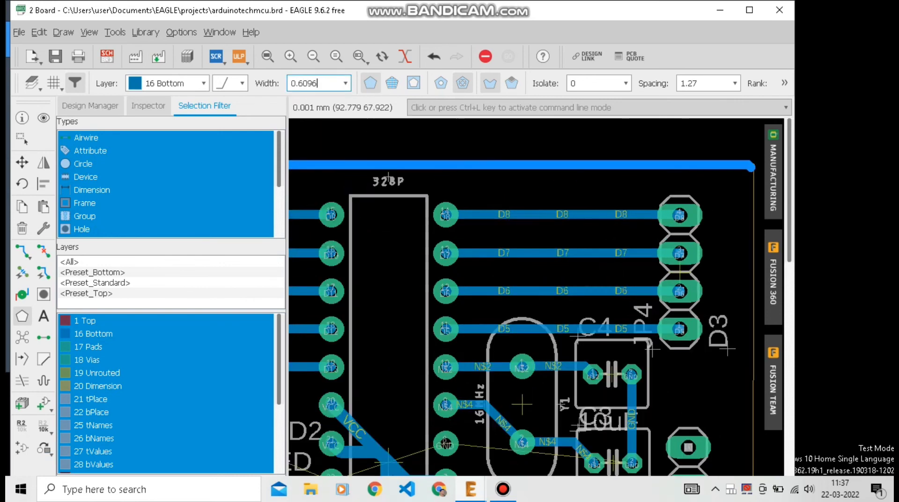
{"action": "scroll", "coordinate": [751, 166], "scroll_direction": "up", "scroll_amount": 1}
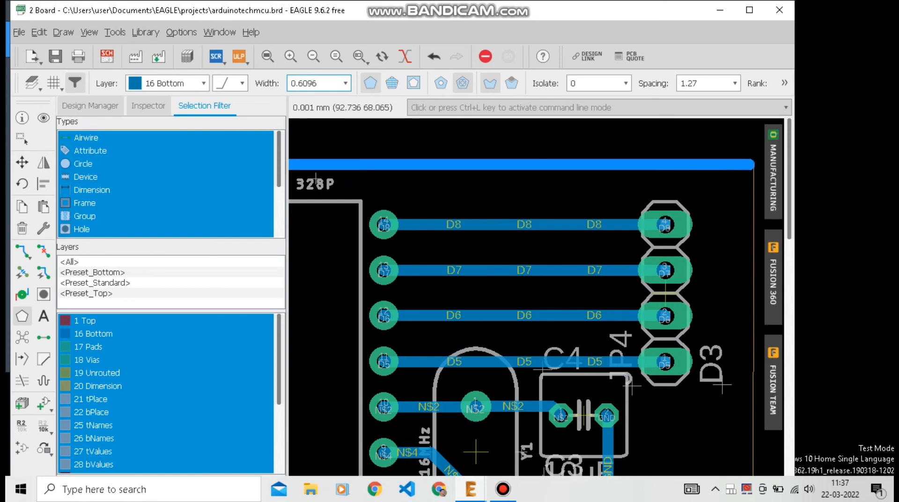
{"action": "scroll", "coordinate": [355, 449], "scroll_direction": "down", "scroll_amount": 3}
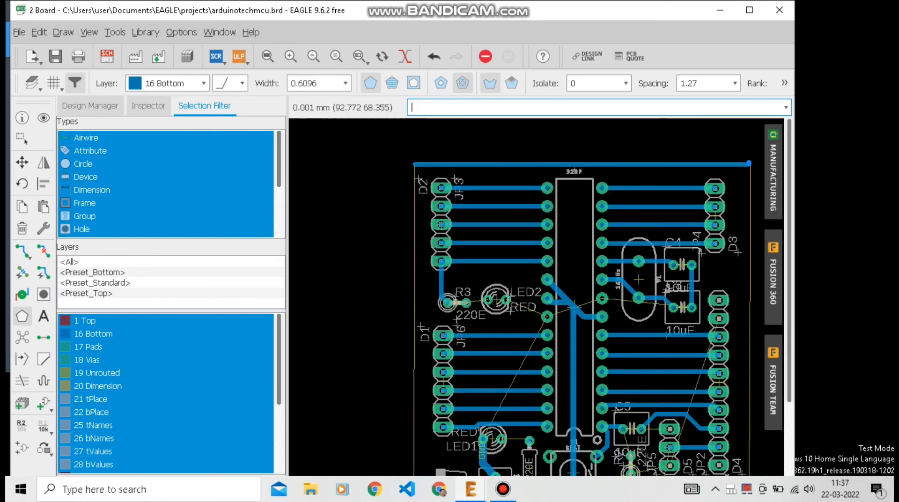
{"action": "scroll", "coordinate": [409, 393], "scroll_direction": "up", "scroll_amount": 3}
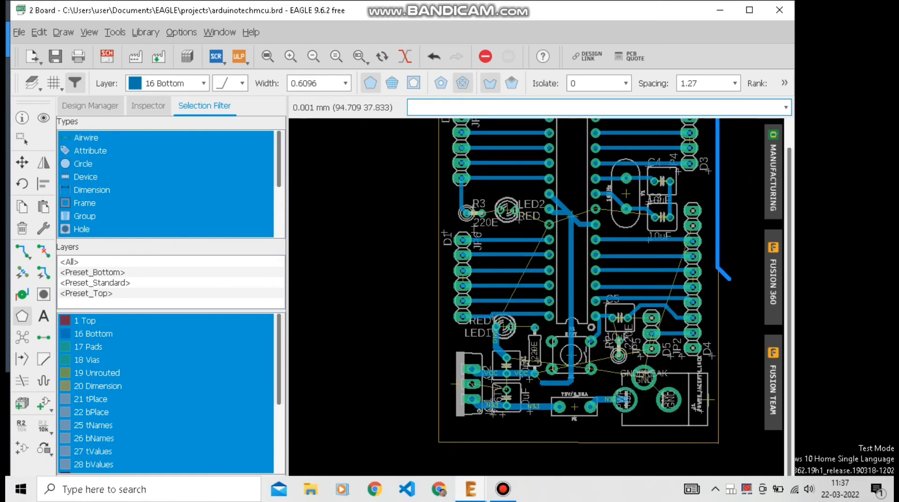
{"action": "scroll", "coordinate": [708, 462], "scroll_direction": "up", "scroll_amount": 3}
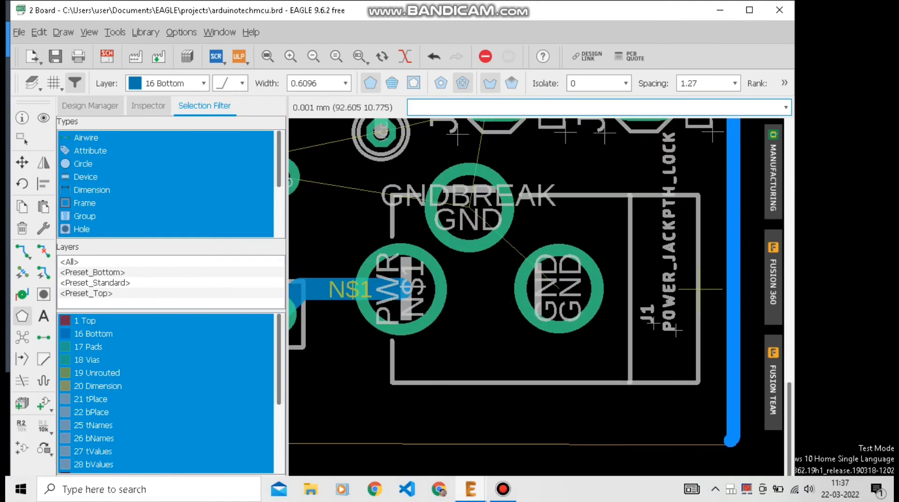
{"action": "scroll", "coordinate": [731, 438], "scroll_direction": "down", "scroll_amount": 4}
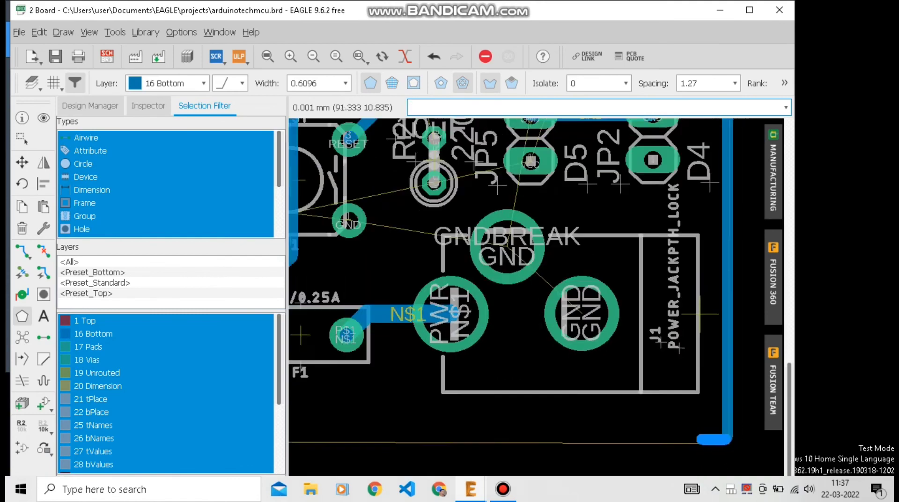
- Run the polygon along the bottom board edge and place its lower-left corner on the outline
{"action": "scroll", "coordinate": [397, 433], "scroll_direction": "up", "scroll_amount": 4}
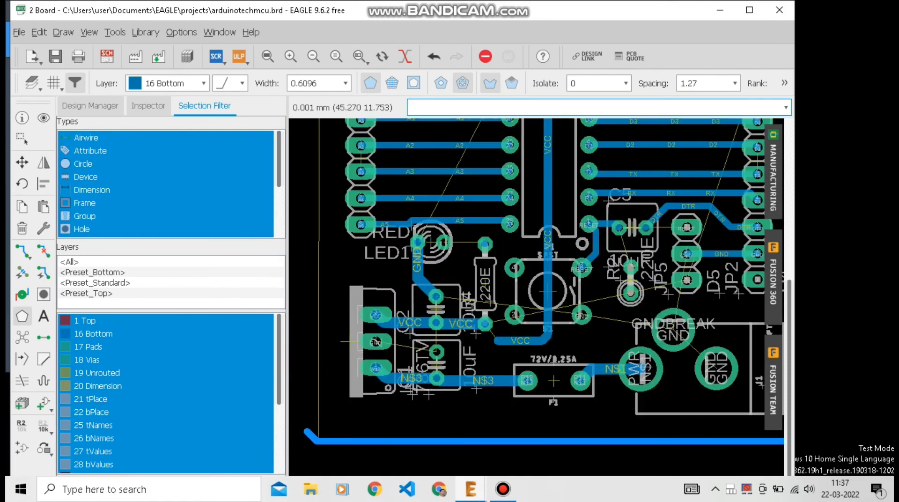
{"action": "scroll", "coordinate": [333, 440], "scroll_direction": "up", "scroll_amount": 3}
{"action": "scroll", "coordinate": [344, 412], "scroll_direction": "down", "scroll_amount": 4}
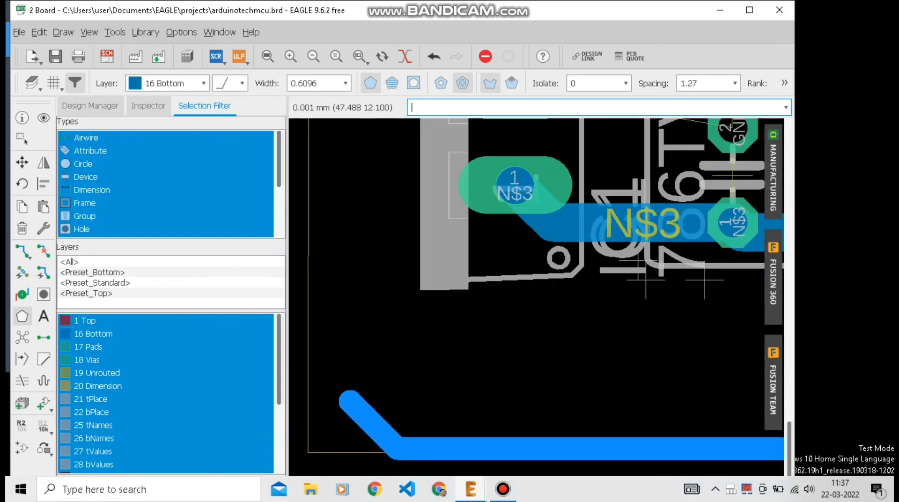
{"action": "scroll", "coordinate": [335, 424], "scroll_direction": "up", "scroll_amount": 3}
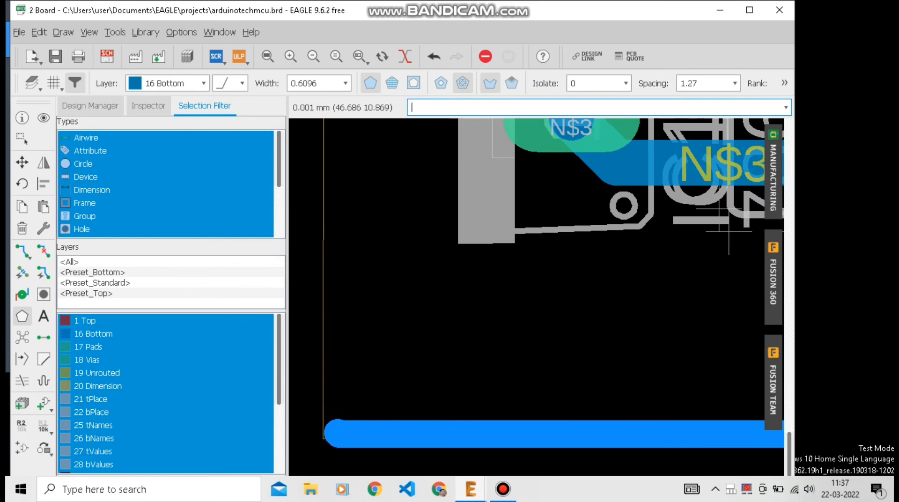
{"action": "scroll", "coordinate": [333, 433], "scroll_direction": "down", "scroll_amount": 6}
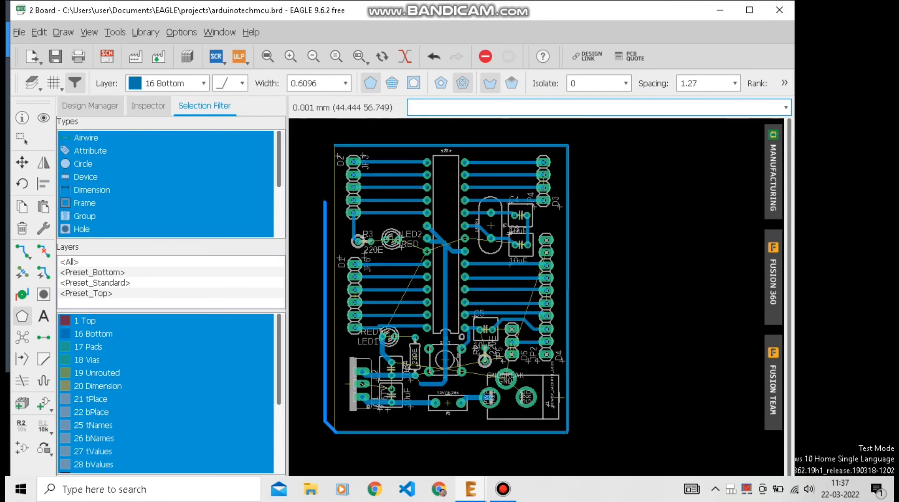
- Close the polygon along the left board edge at the upper-left corner and assign it the signal name GND
{"action": "scroll", "coordinate": [342, 135], "scroll_direction": "up", "scroll_amount": 6}
{"action": "scroll", "coordinate": [408, 211], "scroll_direction": "up", "scroll_amount": 4}
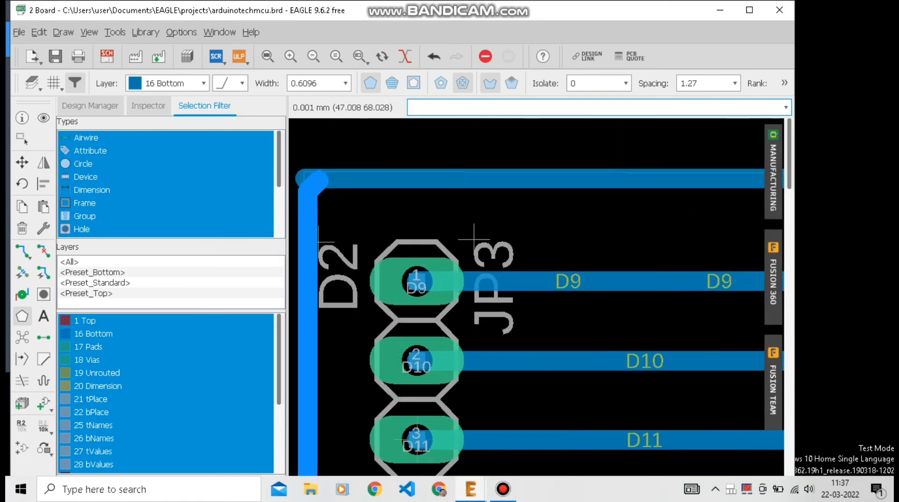
{"action": "scroll", "coordinate": [507, 245], "scroll_direction": "down", "scroll_amount": 3}
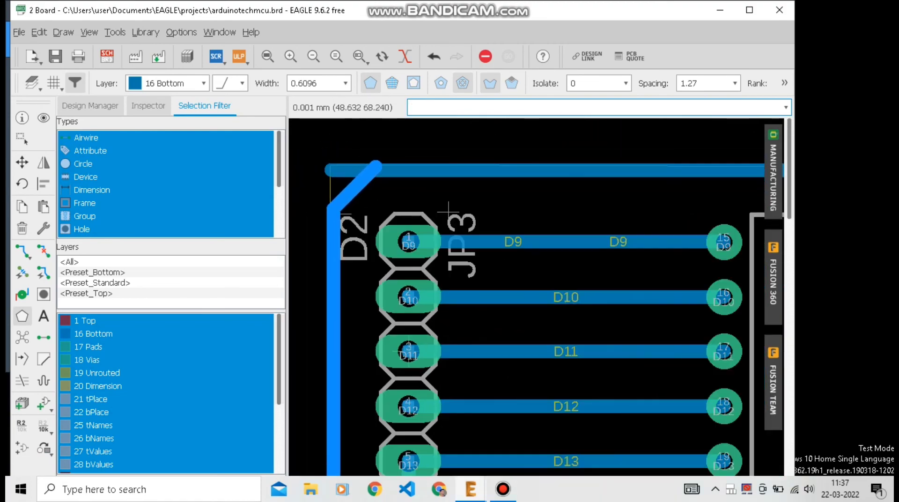
{"action": "scroll", "coordinate": [517, 217], "scroll_direction": "up", "scroll_amount": 5}
{"action": "scroll", "coordinate": [355, 171], "scroll_direction": "up", "scroll_amount": 2}
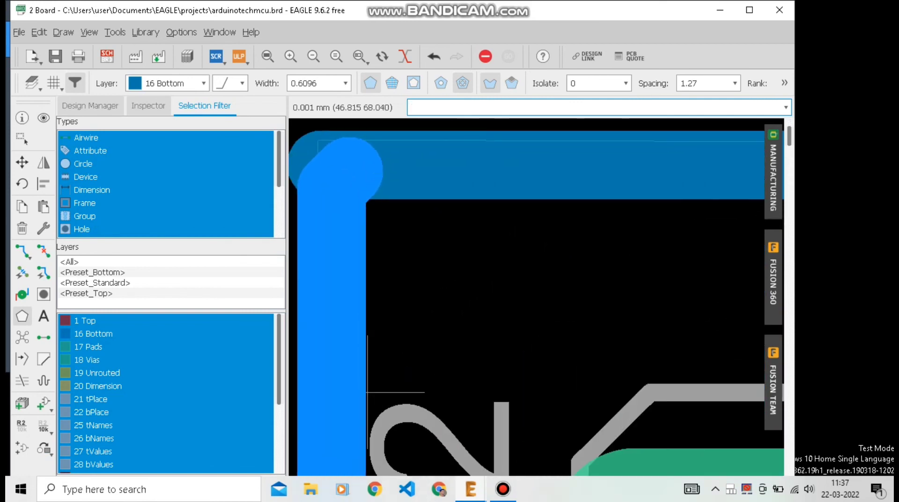
{"action": "double_click", "coordinate": [331, 164]}
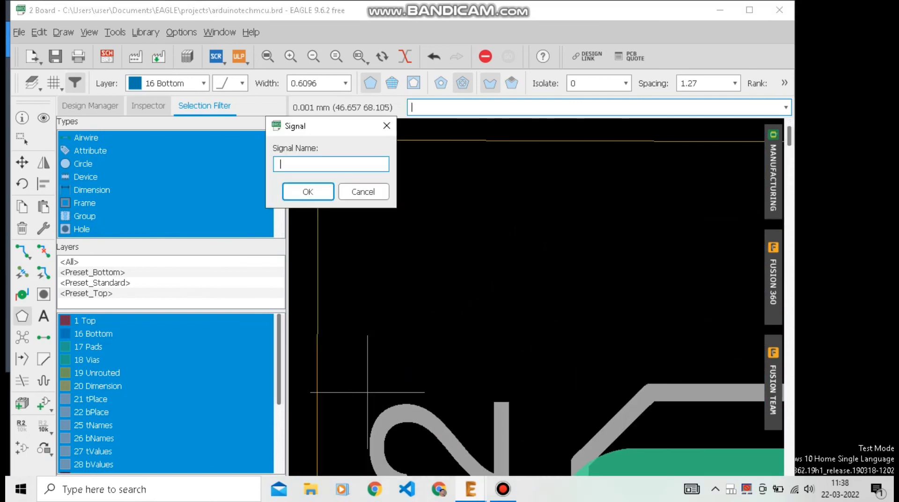
{"action": "type", "text": "GND"}
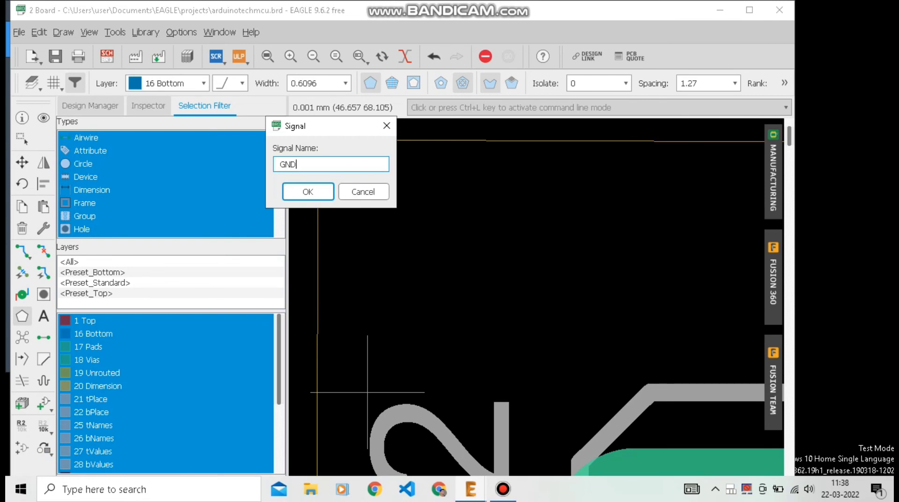
{"action": "key", "text": "Return"}
- Delete the extra overlapping polygon segment on the board's top edge at the upper-left corner
{"action": "scroll", "coordinate": [367, 392], "scroll_direction": "down", "scroll_amount": 5}
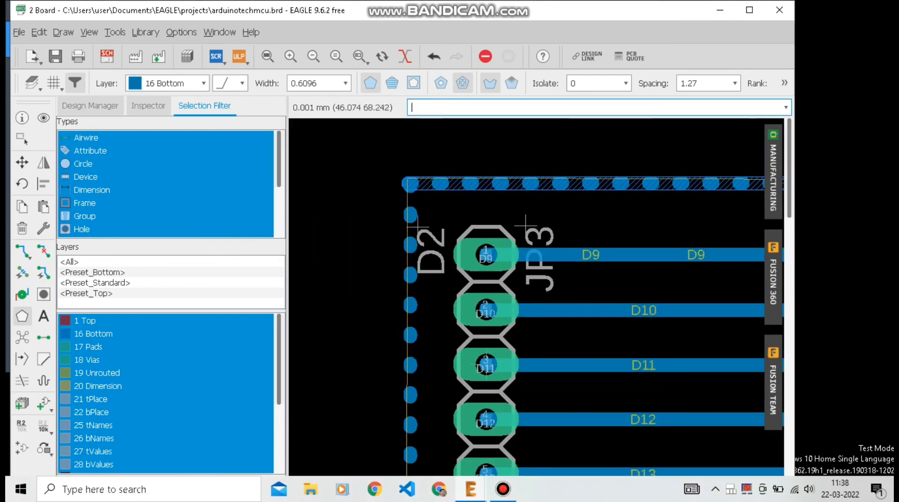
{"action": "scroll", "coordinate": [410, 185], "scroll_direction": "up", "scroll_amount": 5}
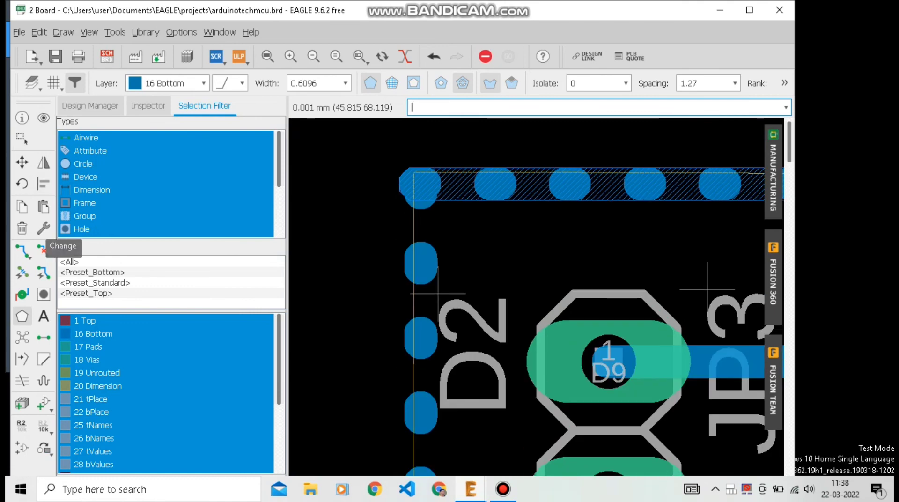
{"action": "key", "text": "Escape"}
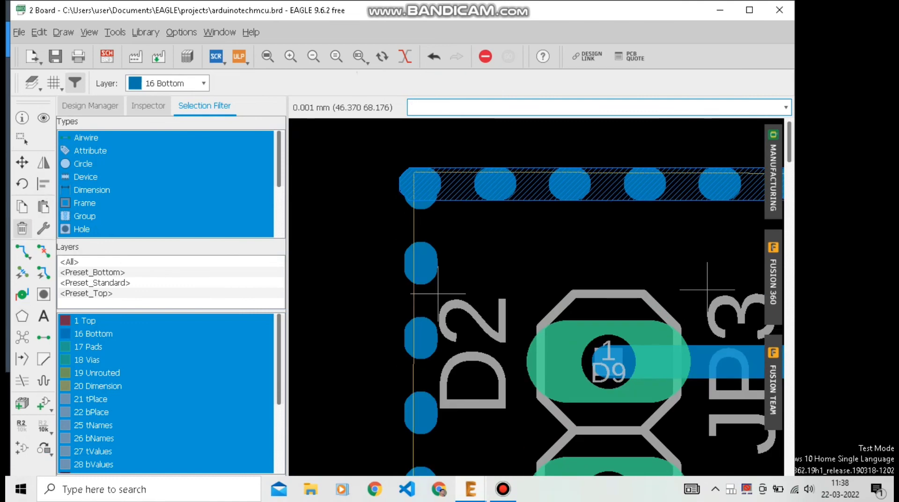
{"action": "left_click", "coordinate": [434, 56]}
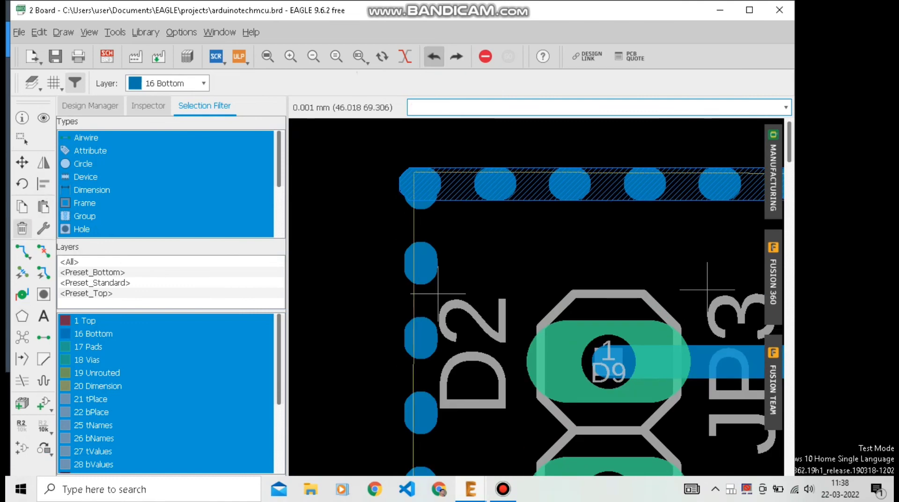
{"action": "left_click", "coordinate": [434, 188]}
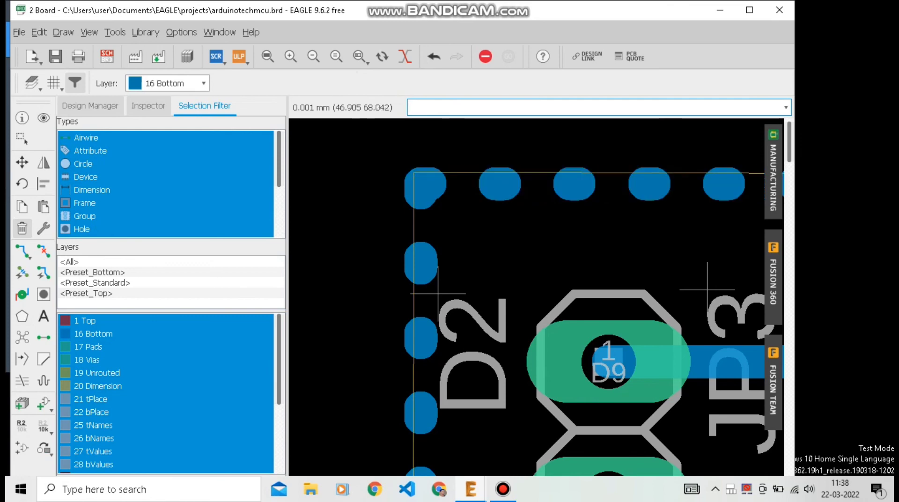
{"action": "scroll", "coordinate": [433, 188], "scroll_direction": "down", "scroll_amount": 8}
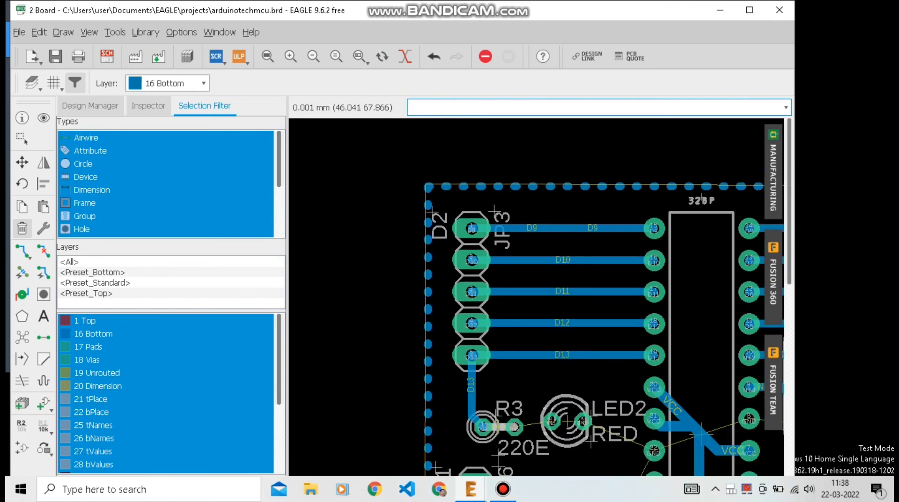
{"action": "scroll", "coordinate": [428, 187], "scroll_direction": "down", "scroll_amount": 3}
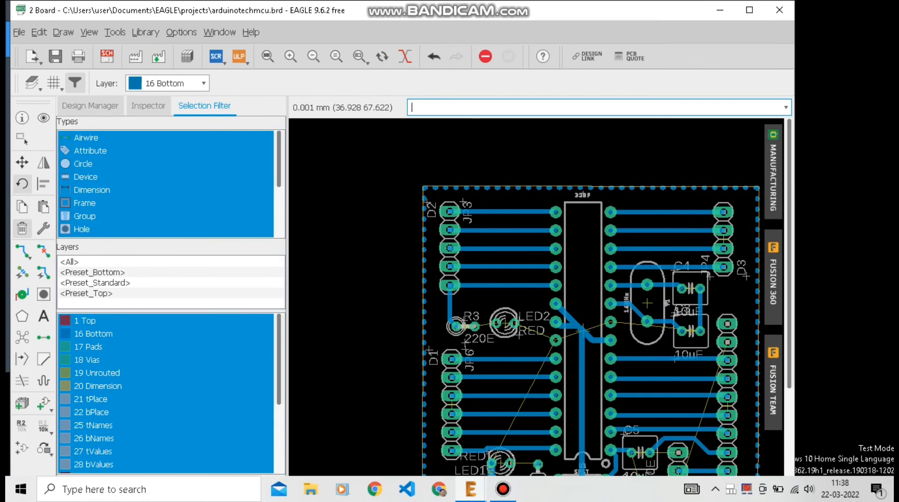
- Recalculate the airwires with Ratsnest so the GND polygon fills the bottom layer
{"action": "left_click", "coordinate": [22, 162]}
{"action": "scroll", "coordinate": [595, 189], "scroll_direction": "up", "scroll_amount": 5}
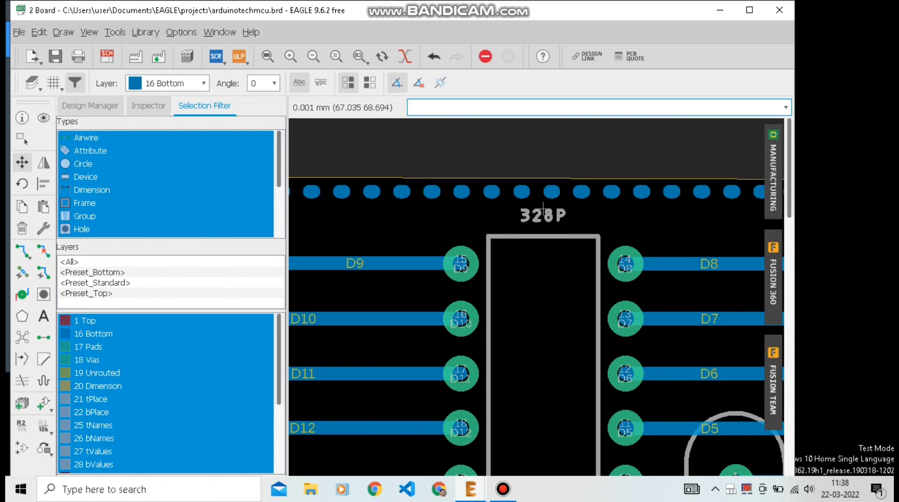
{"action": "scroll", "coordinate": [543, 206], "scroll_direction": "down", "scroll_amount": 4}
{"action": "scroll", "coordinate": [604, 168], "scroll_direction": "up", "scroll_amount": 2}
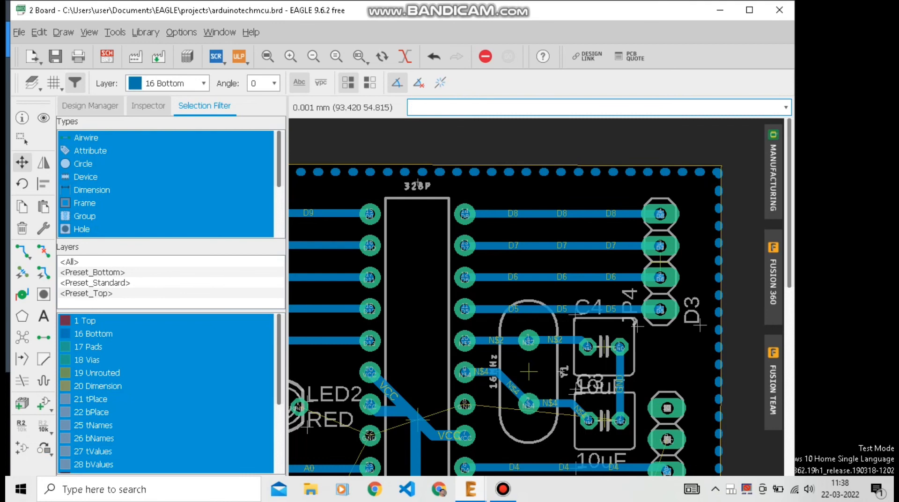
{"action": "scroll", "coordinate": [509, 281], "scroll_direction": "down", "scroll_amount": 6}
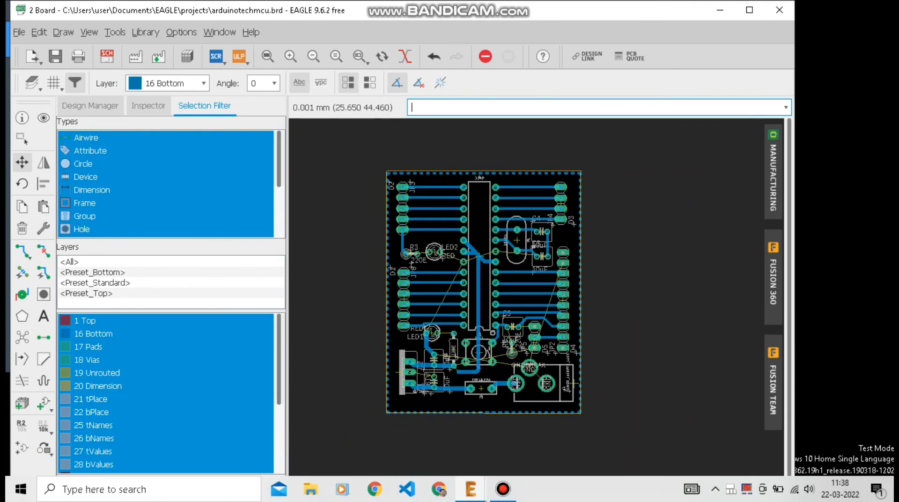
{"action": "left_click", "coordinate": [22, 337]}
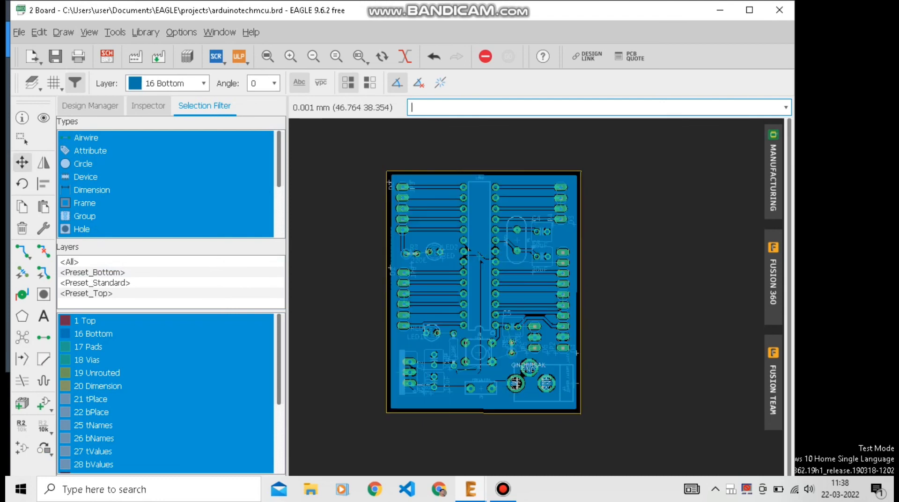
- Examine the filled GND plane and the clearances around the pads and bottom-layer traces across the board
{"action": "scroll", "coordinate": [424, 291], "scroll_direction": "up", "scroll_amount": 2}
{"action": "scroll", "coordinate": [621, 353], "scroll_direction": "up", "scroll_amount": 2}
{"action": "scroll", "coordinate": [559, 321], "scroll_direction": "down", "scroll_amount": 2}
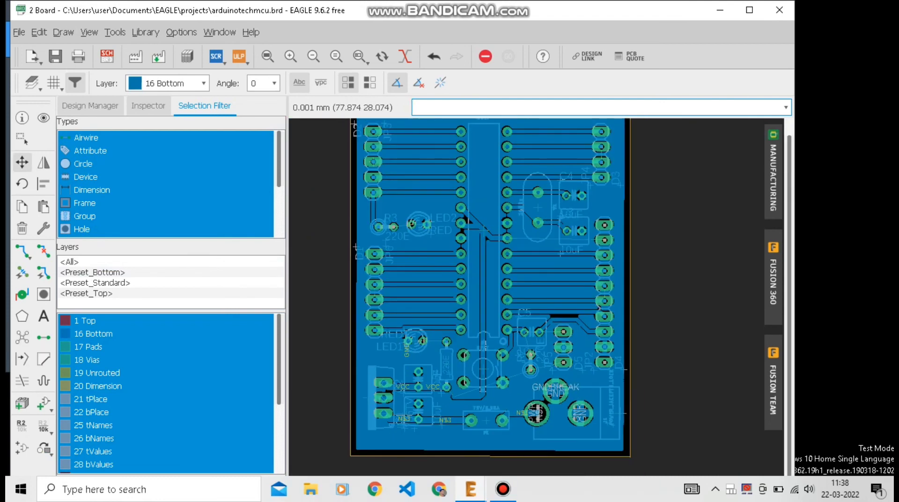
{"action": "scroll", "coordinate": [503, 387], "scroll_direction": "up", "scroll_amount": 2}
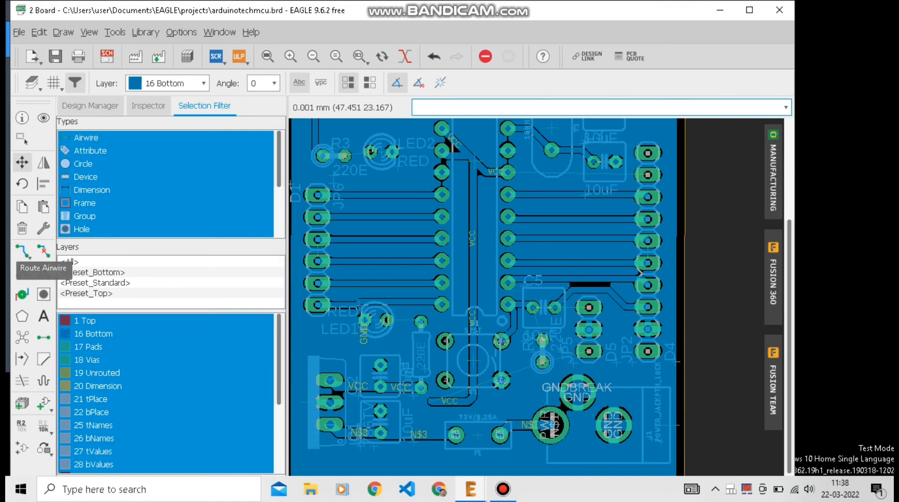
{"action": "scroll", "coordinate": [386, 351], "scroll_direction": "down", "scroll_amount": 1}
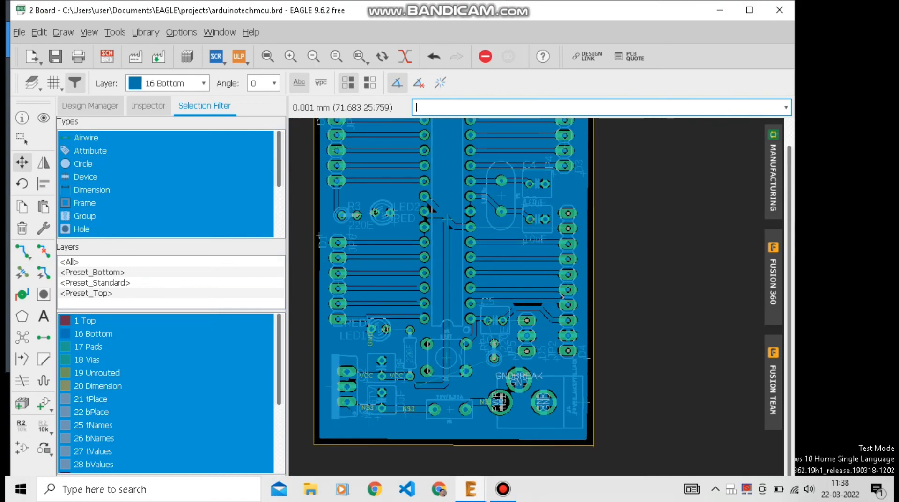
{"action": "scroll", "coordinate": [483, 273], "scroll_direction": "up", "scroll_amount": 1}
{"action": "scroll", "coordinate": [483, 273], "scroll_direction": "up", "scroll_amount": 1}
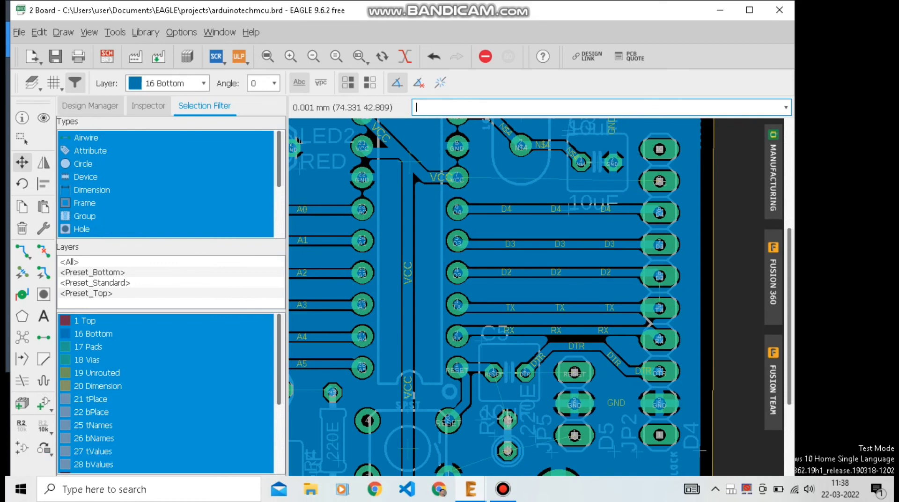
{"action": "scroll", "coordinate": [480, 240], "scroll_direction": "down", "scroll_amount": 1}
{"action": "scroll", "coordinate": [481, 240], "scroll_direction": "down", "scroll_amount": 1}
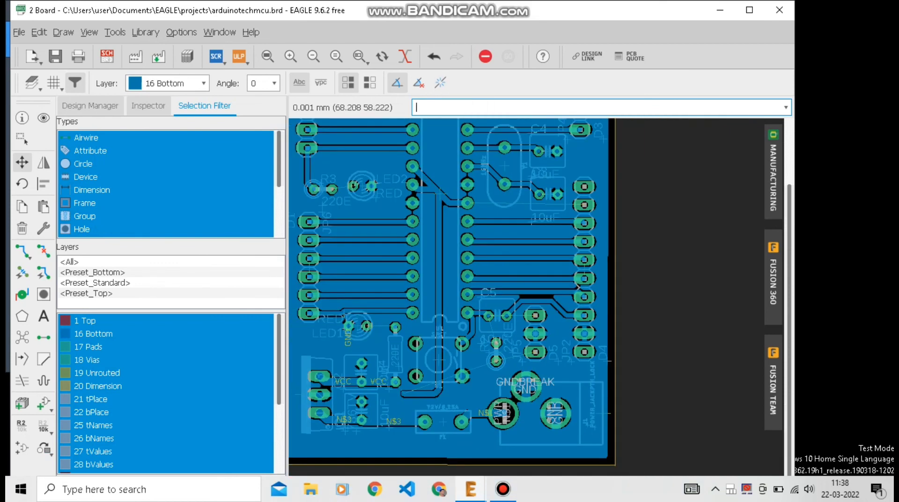
- Run the design rule check with the default rules and inspect the listed airwire errors on the board
{"action": "type", "text": "drc"}
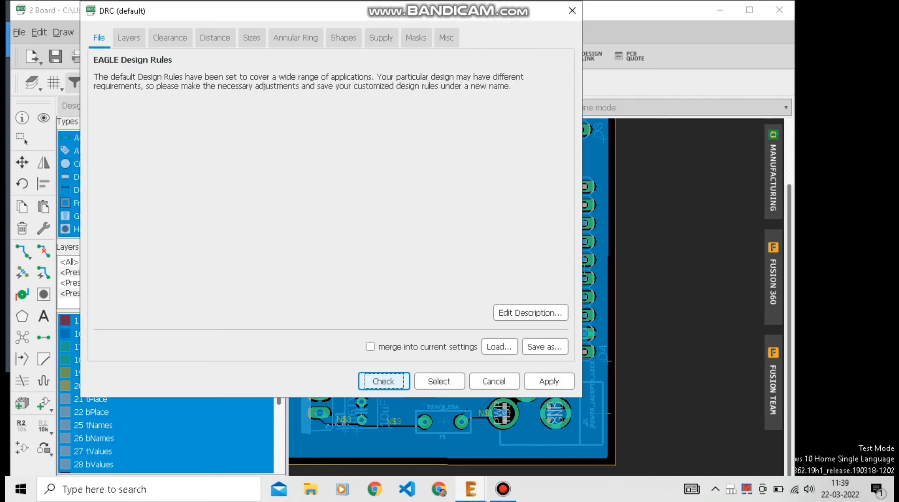
{"action": "left_click", "coordinate": [383, 380]}
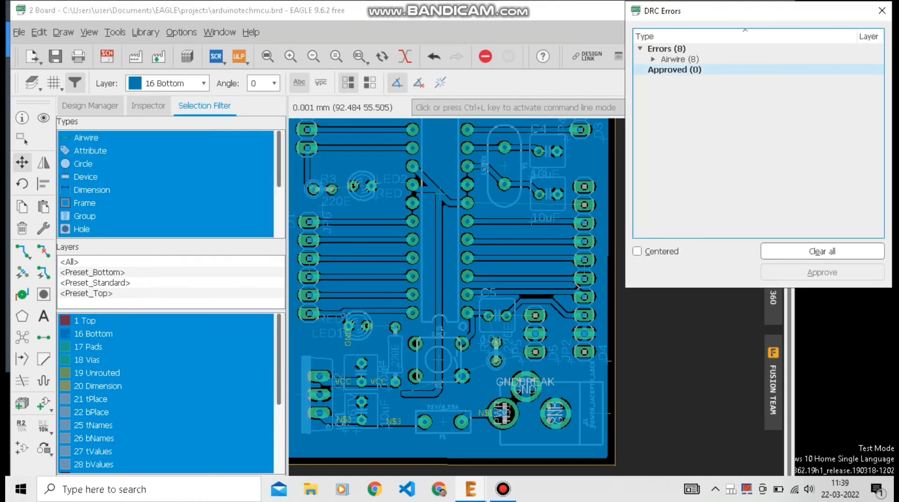
{"action": "double_click", "coordinate": [679, 59]}
{"action": "left_click", "coordinate": [697, 82]}
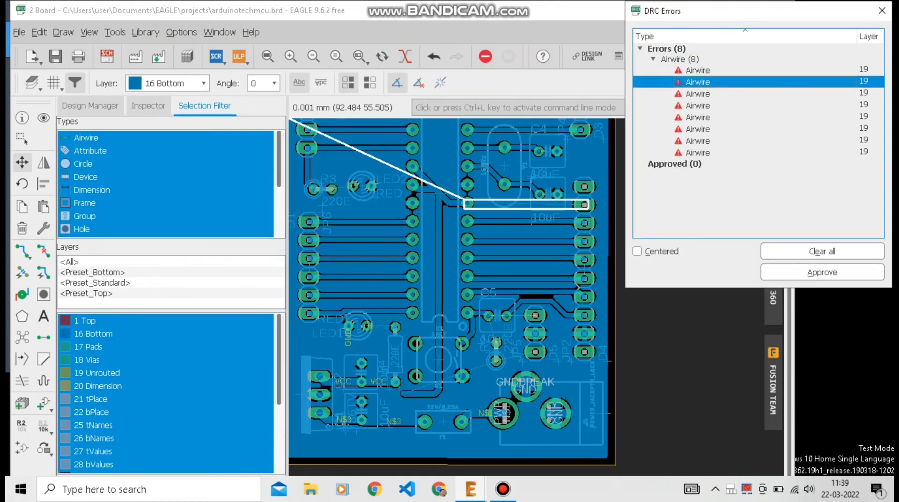
{"action": "left_click", "coordinate": [697, 93]}
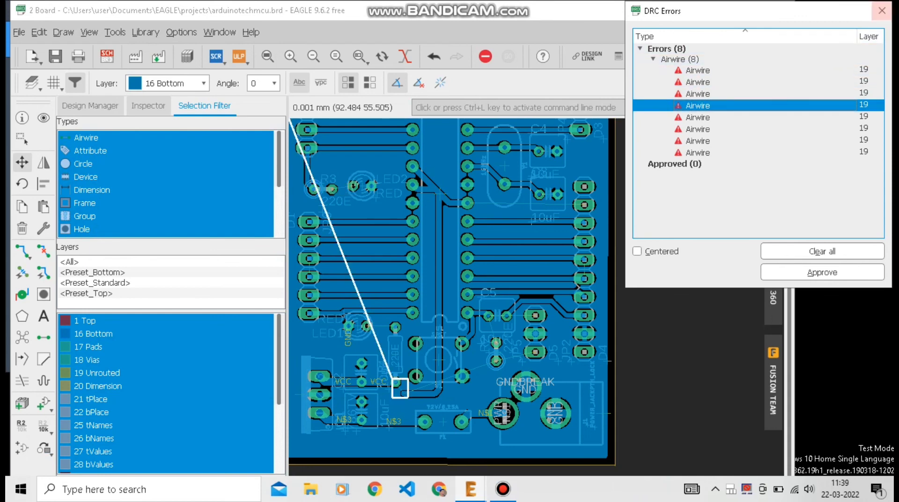
{"action": "left_click", "coordinate": [881, 10]}
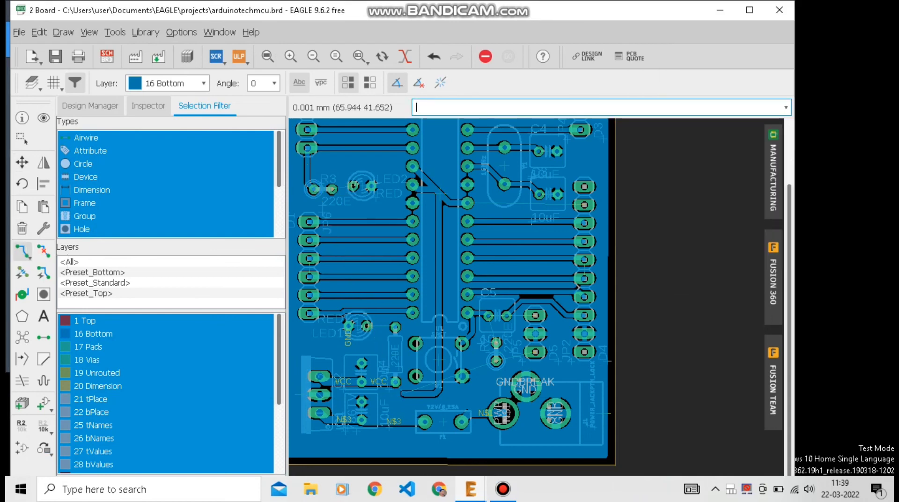
- Route VCC on the bottom layer at 0.6096 width from the 328P's right-hand VCC pin straight to the second pad of header JP2
{"action": "left_click", "coordinate": [22, 251]}
{"action": "scroll", "coordinate": [469, 205], "scroll_direction": "up", "scroll_amount": 2}
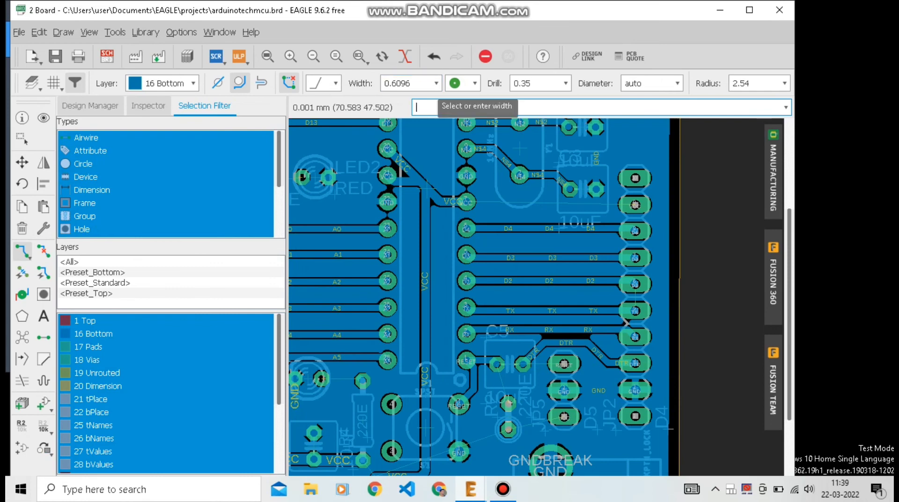
{"action": "left_click", "coordinate": [467, 202]}
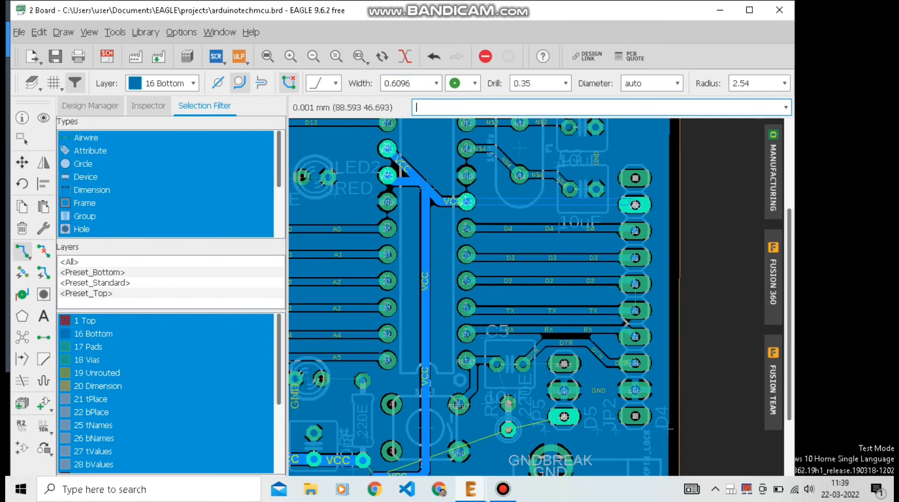
{"action": "left_click", "coordinate": [635, 205]}
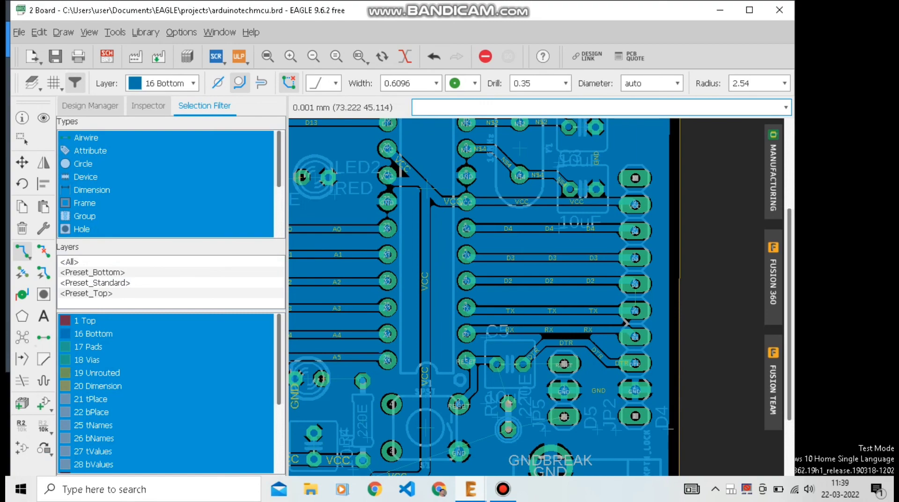
- Look for remaining unrouted airwires around the 328P, LED2, switch S1 and the power jack
{"action": "scroll", "coordinate": [524, 193], "scroll_direction": "down", "scroll_amount": 1}
{"action": "scroll", "coordinate": [501, 227], "scroll_direction": "up", "scroll_amount": 2}
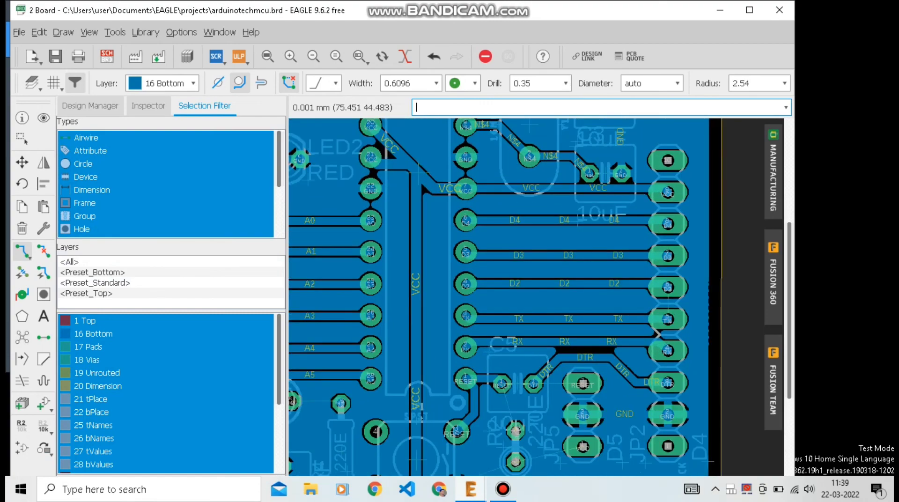
{"action": "scroll", "coordinate": [502, 220], "scroll_direction": "up", "scroll_amount": 3}
{"action": "scroll", "coordinate": [631, 220], "scroll_direction": "down", "scroll_amount": 5}
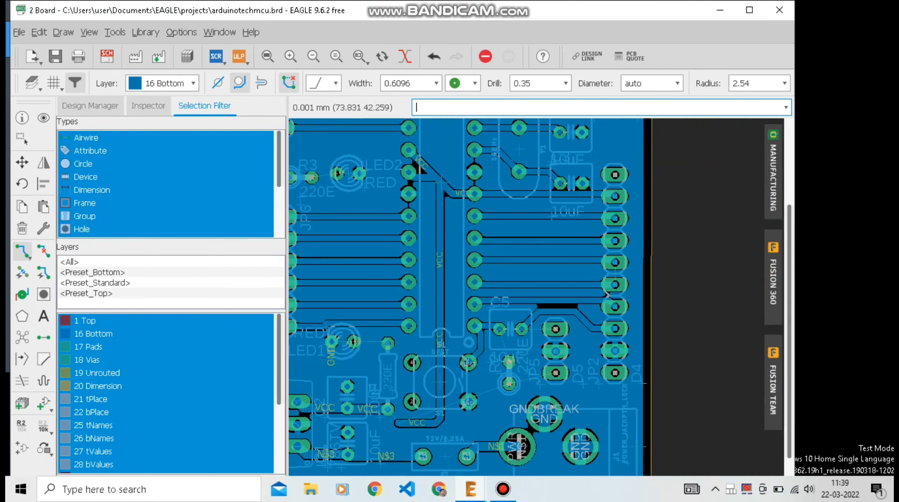
{"action": "scroll", "coordinate": [603, 199], "scroll_direction": "up", "scroll_amount": 5}
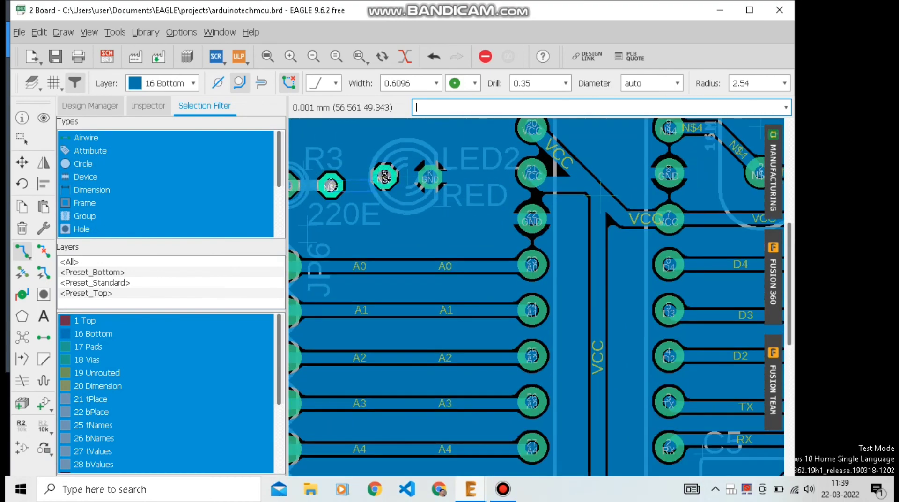
{"action": "scroll", "coordinate": [605, 209], "scroll_direction": "down", "scroll_amount": 5}
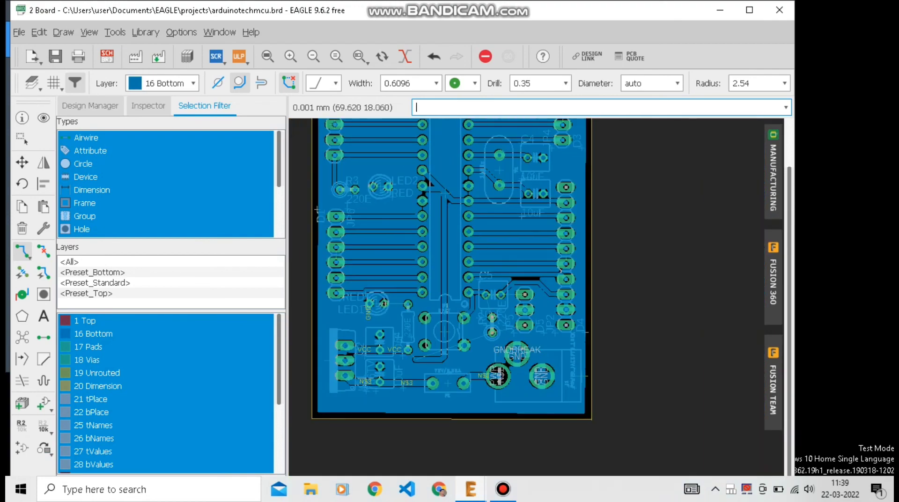
{"action": "scroll", "coordinate": [461, 384], "scroll_direction": "up", "scroll_amount": 4}
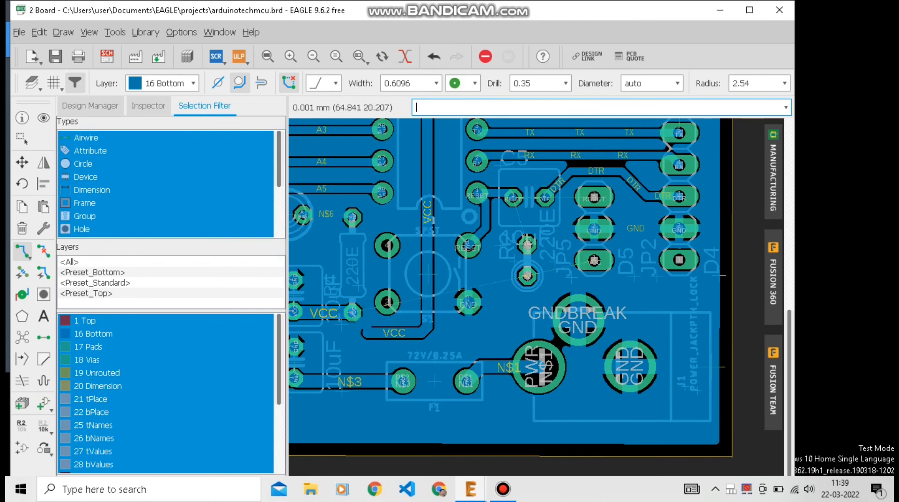
{"action": "scroll", "coordinate": [362, 312], "scroll_direction": "up", "scroll_amount": 2}
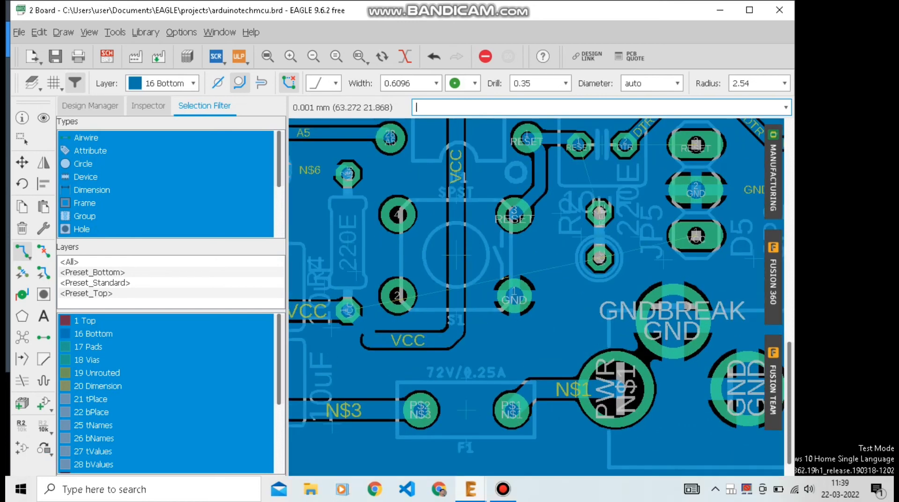
{"action": "scroll", "coordinate": [354, 318], "scroll_direction": "up", "scroll_amount": 3}
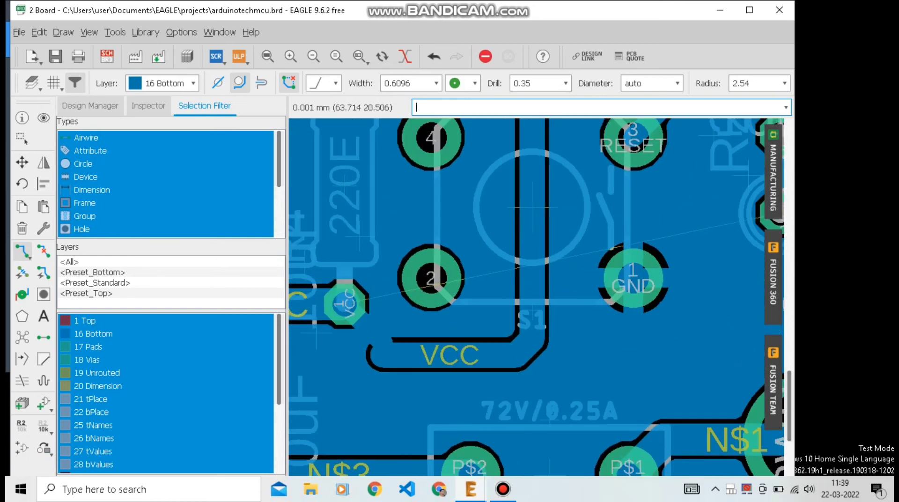
{"action": "scroll", "coordinate": [377, 309], "scroll_direction": "down", "scroll_amount": 3}
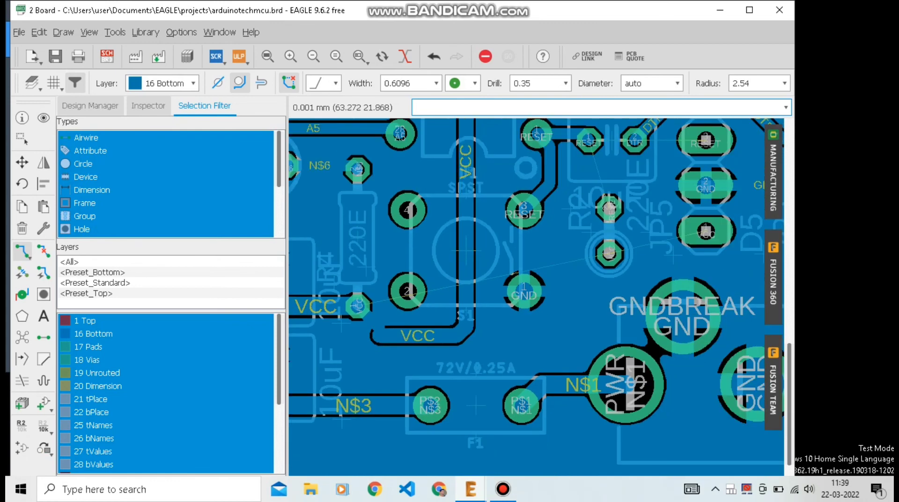
- Undo the last VCC link beside the 220E resistor and route VCC from the resistor next to JP5 to JP5's VCC pad
{"action": "left_click", "coordinate": [434, 56]}
{"action": "left_click", "coordinate": [609, 253]}
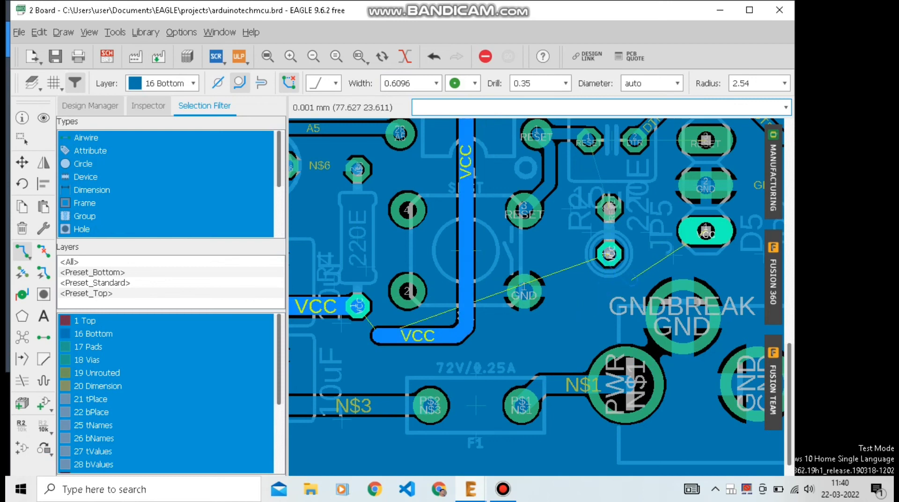
{"action": "left_click", "coordinate": [706, 232]}
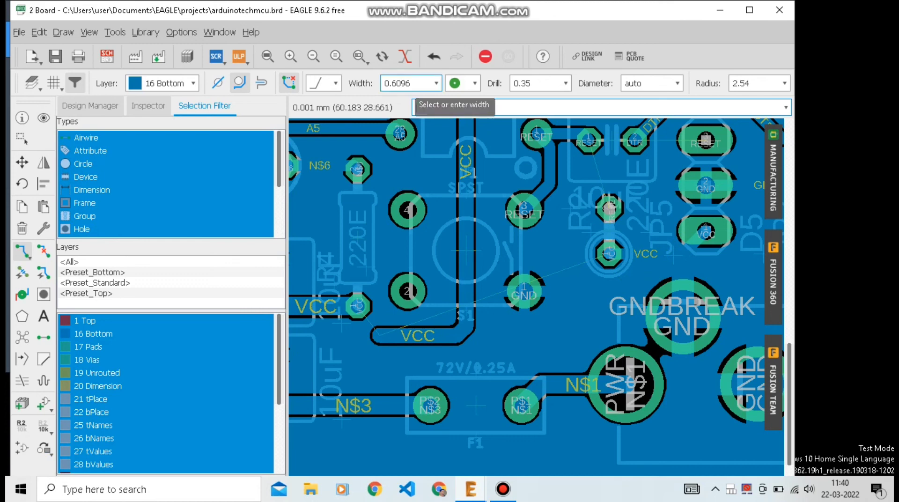
- Set the trace width to 0.8128 and route VCC from the resistor beside JP5 around S1's GND pad to the main VCC trace
{"action": "left_click", "coordinate": [436, 83]}
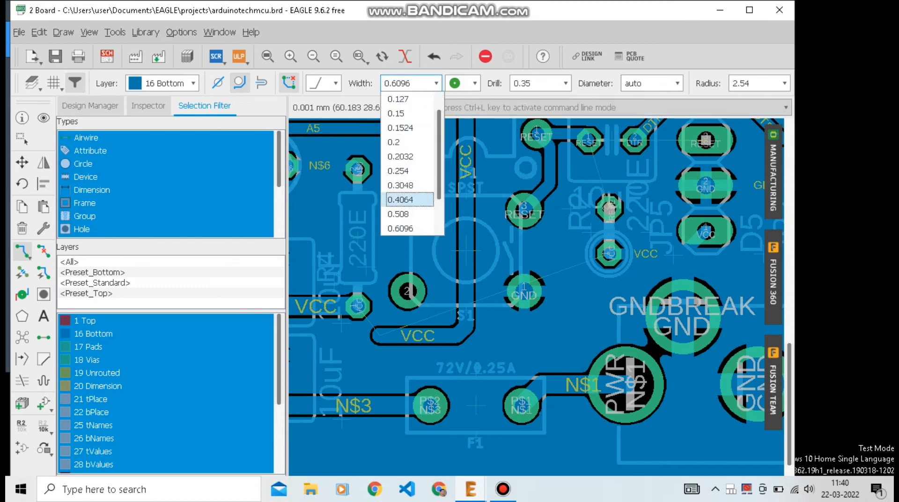
{"action": "scroll", "coordinate": [407, 199], "scroll_direction": "down", "scroll_amount": 1}
{"action": "left_click", "coordinate": [407, 199]}
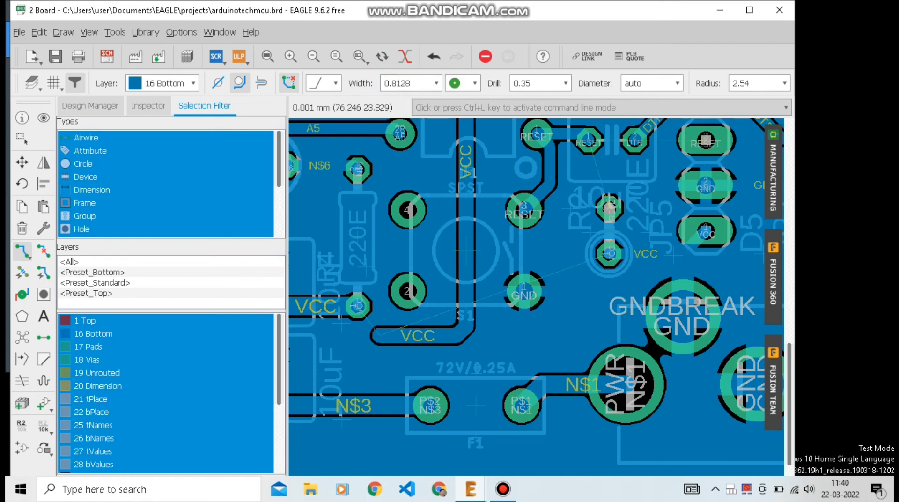
{"action": "left_click", "coordinate": [608, 255]}
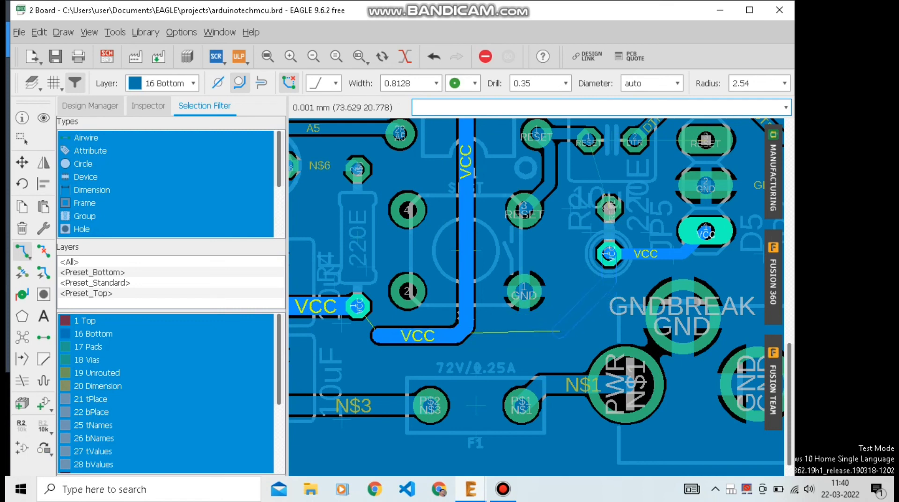
{"action": "left_click", "coordinate": [555, 343]}
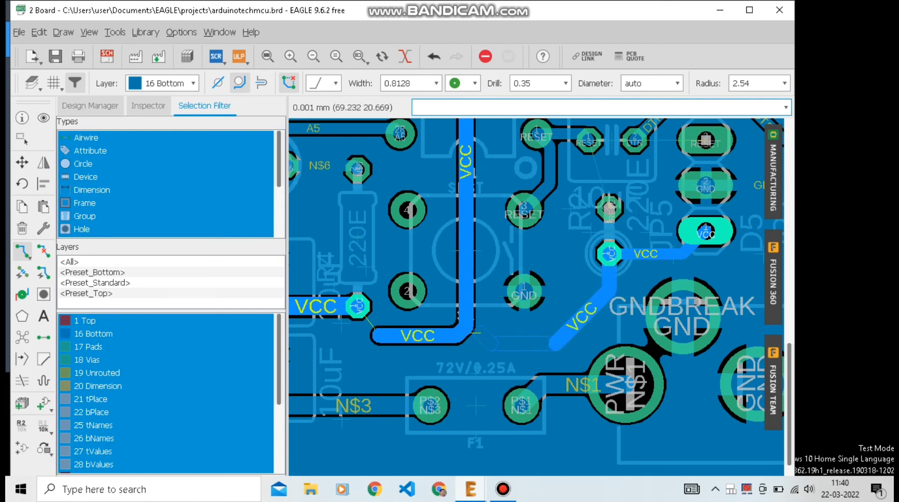
{"action": "left_click", "coordinate": [445, 336]}
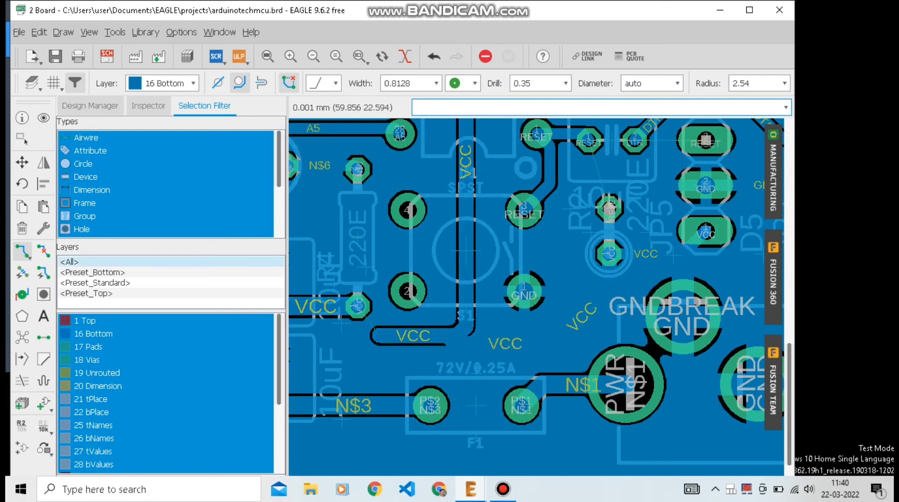
- Recalculate the airwires and bridge the 220E resistor's VCC pad to the end of the VCC trace below S1 at 0.8128 width
{"action": "left_click", "coordinate": [22, 337]}
{"action": "scroll", "coordinate": [448, 302], "scroll_direction": "down", "scroll_amount": 2}
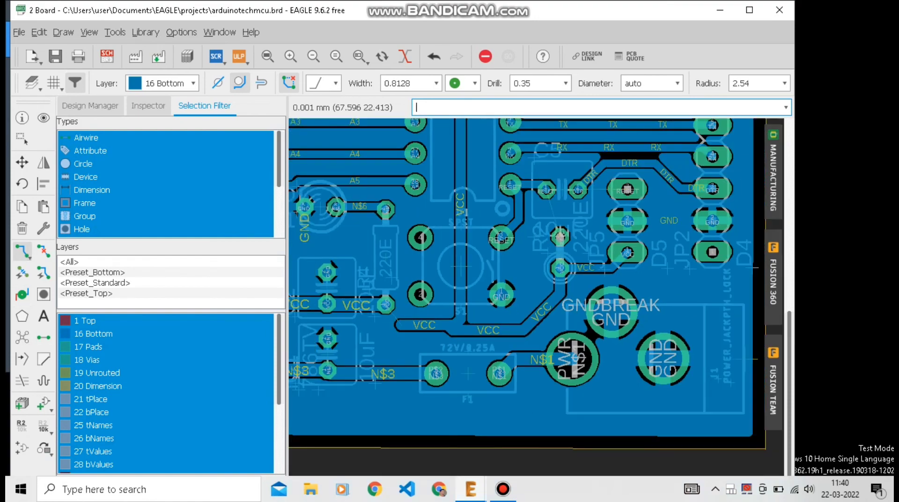
{"action": "scroll", "coordinate": [397, 322], "scroll_direction": "up", "scroll_amount": 5}
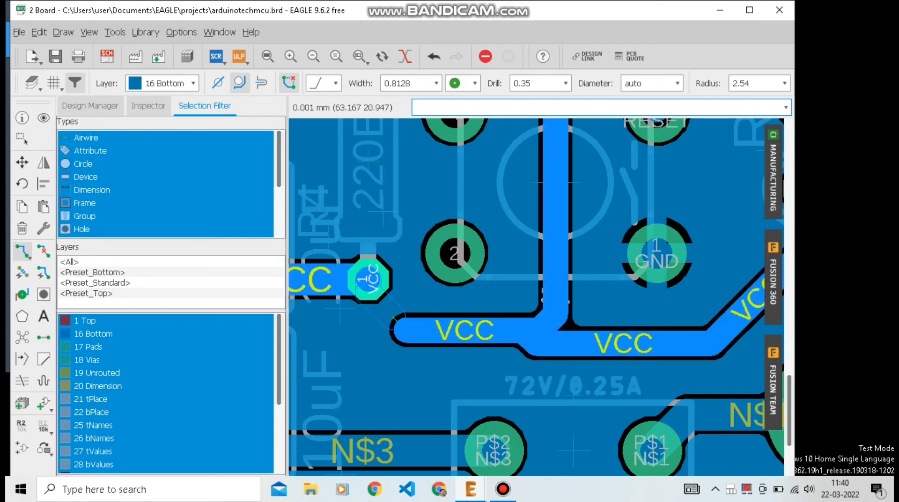
{"action": "left_click", "coordinate": [403, 330]}
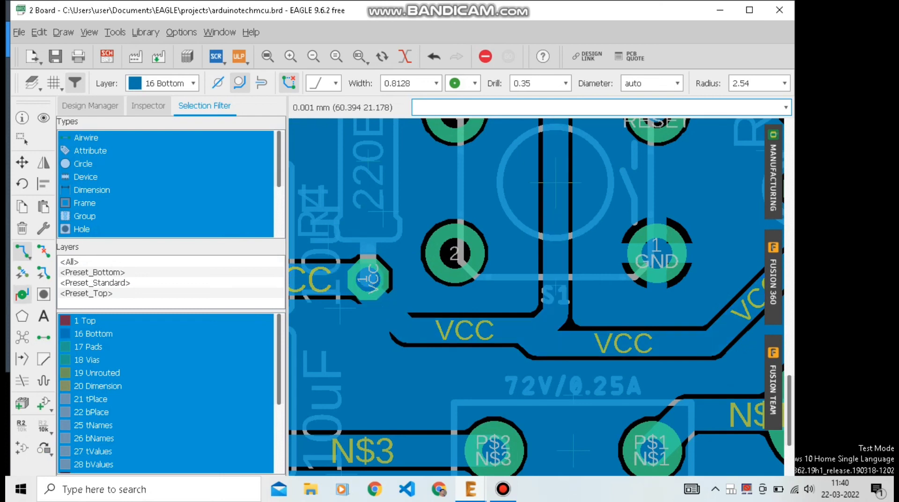
- Set the trace width to 0.6096 and route RESET from capacitor C5's RESET pad to the RESET pad of the 220E resistor beside JP5
{"action": "scroll", "coordinate": [536, 295], "scroll_direction": "down", "scroll_amount": 4}
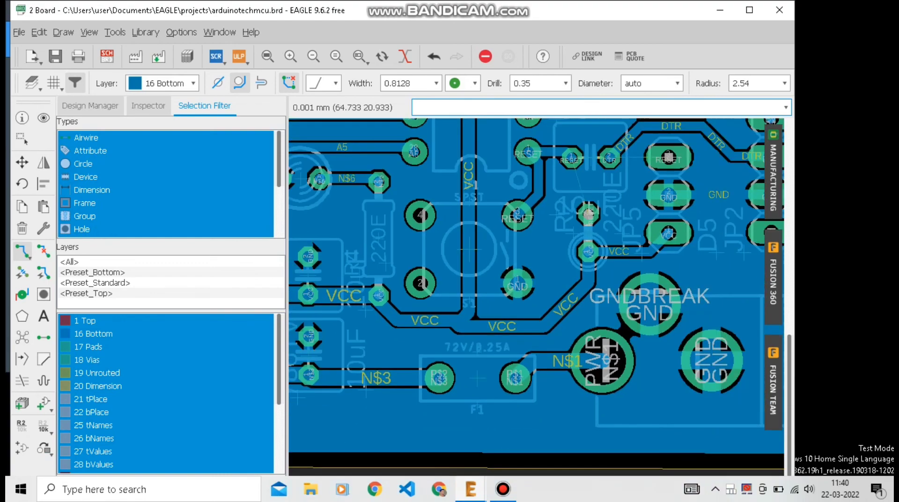
{"action": "scroll", "coordinate": [516, 252], "scroll_direction": "up", "scroll_amount": 4}
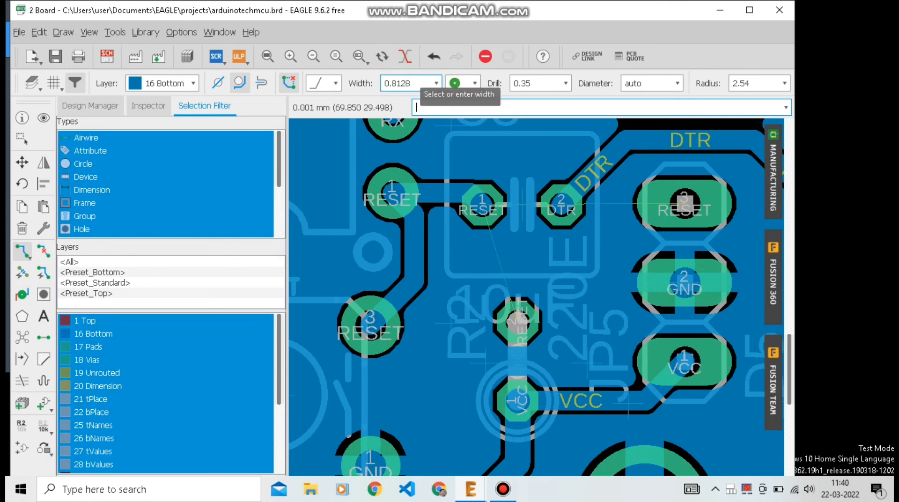
{"action": "left_click", "coordinate": [413, 83]}
{"action": "left_click", "coordinate": [436, 83]}
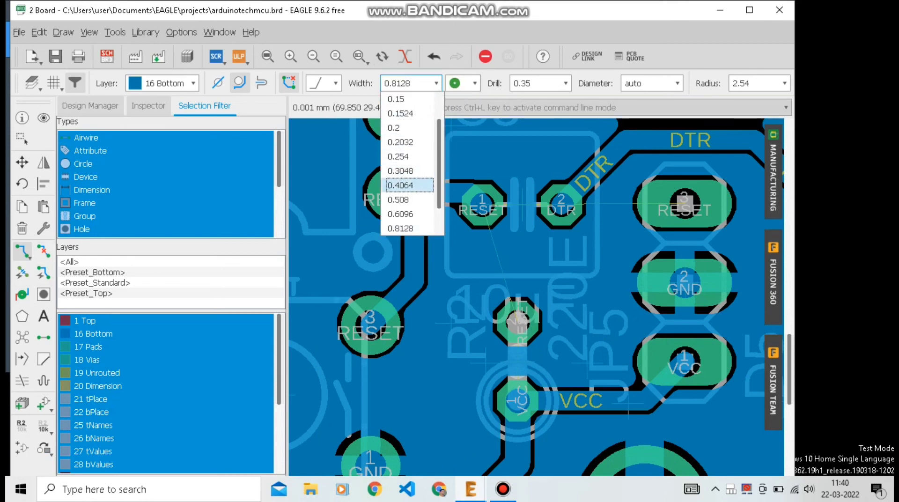
{"action": "left_click", "coordinate": [400, 214]}
{"action": "left_click", "coordinate": [482, 206]}
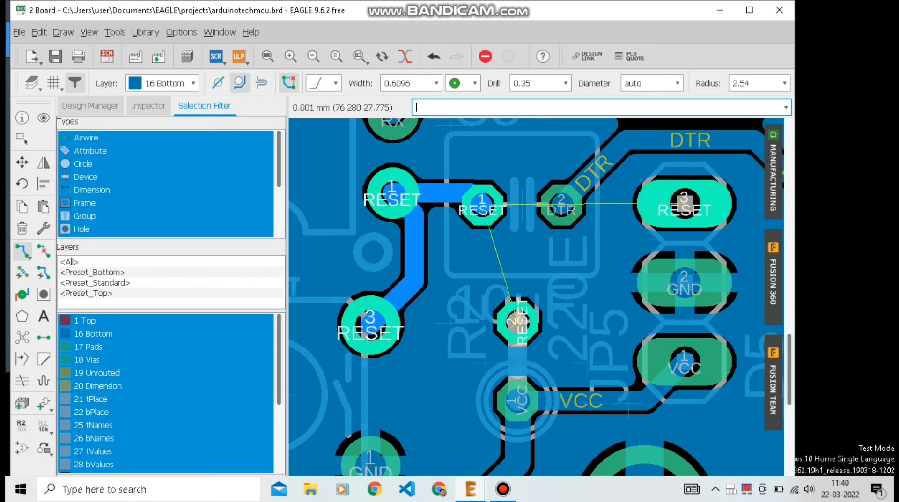
{"action": "left_click", "coordinate": [517, 322]}
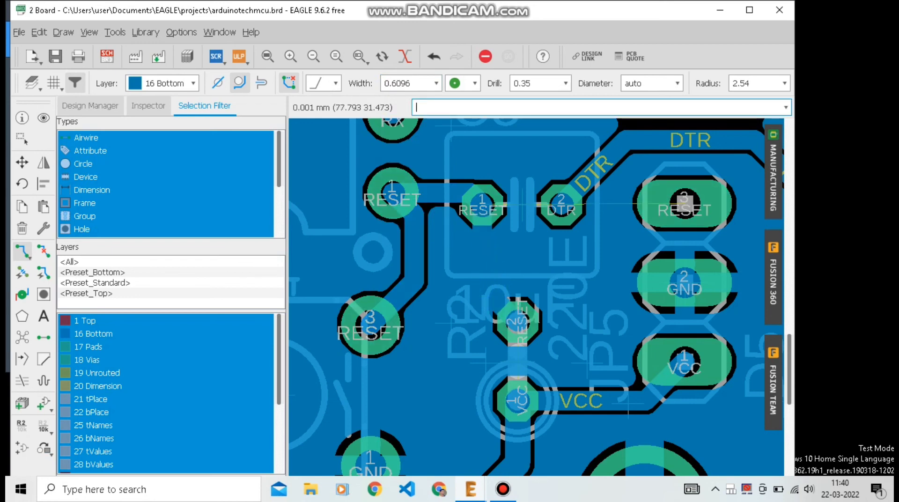
- Route RESET at 0.6096 width between JP5's RESET pin and the 220E resistor's RESET pad, and recalculate the airwires and ground plane
{"action": "left_click", "coordinate": [560, 203]}
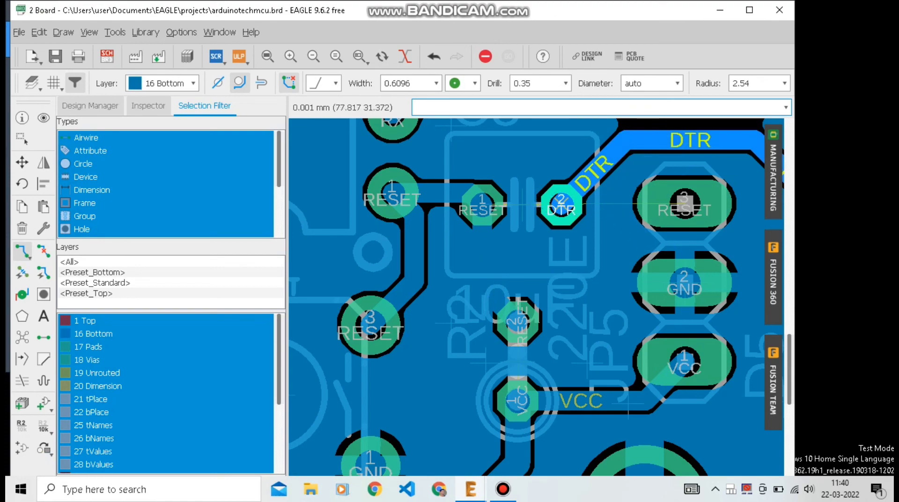
{"action": "scroll", "coordinate": [561, 203], "scroll_direction": "down", "scroll_amount": 2}
{"action": "scroll", "coordinate": [523, 205], "scroll_direction": "up", "scroll_amount": 4}
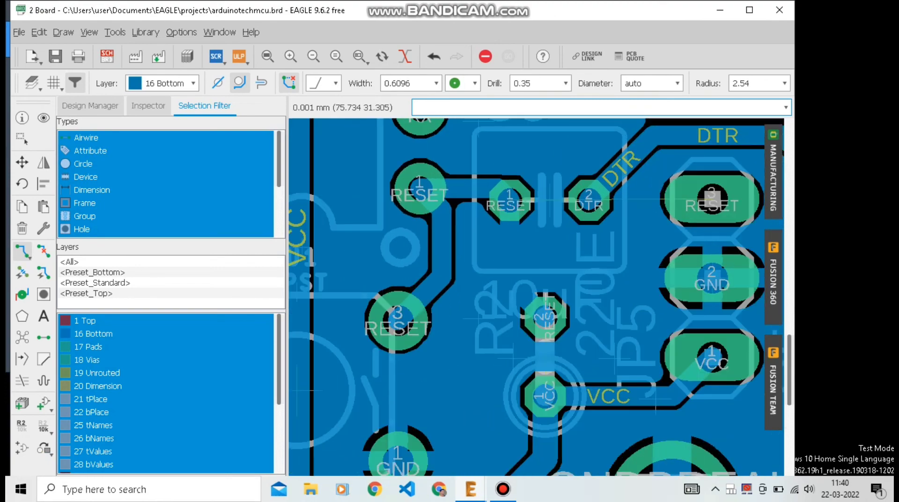
{"action": "scroll", "coordinate": [499, 199], "scroll_direction": "down", "scroll_amount": 2}
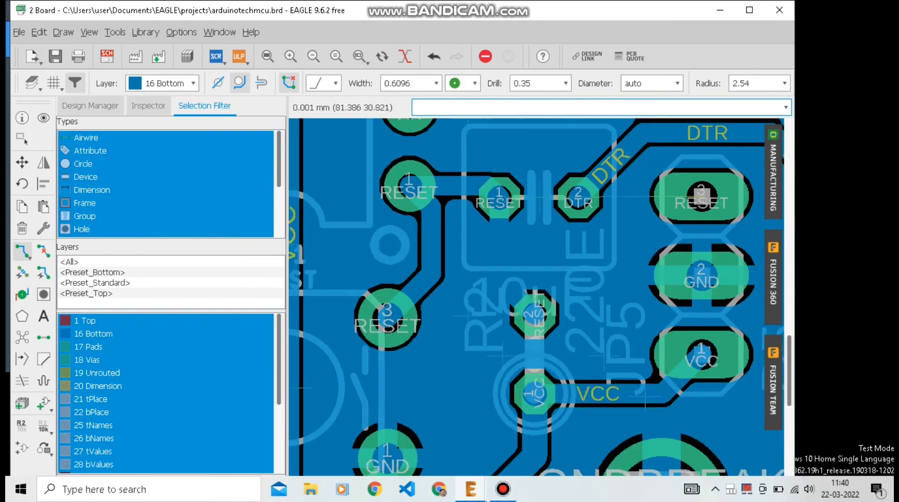
{"action": "left_click", "coordinate": [694, 199]}
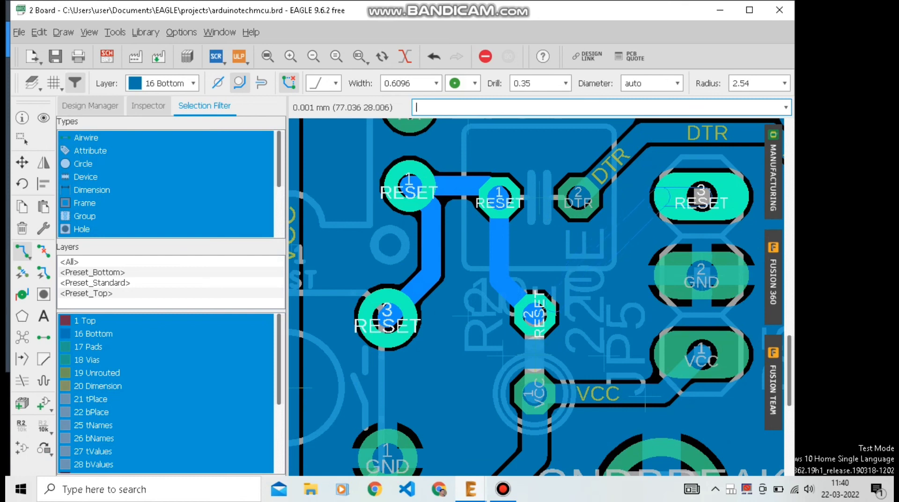
{"action": "key", "text": "Escape"}
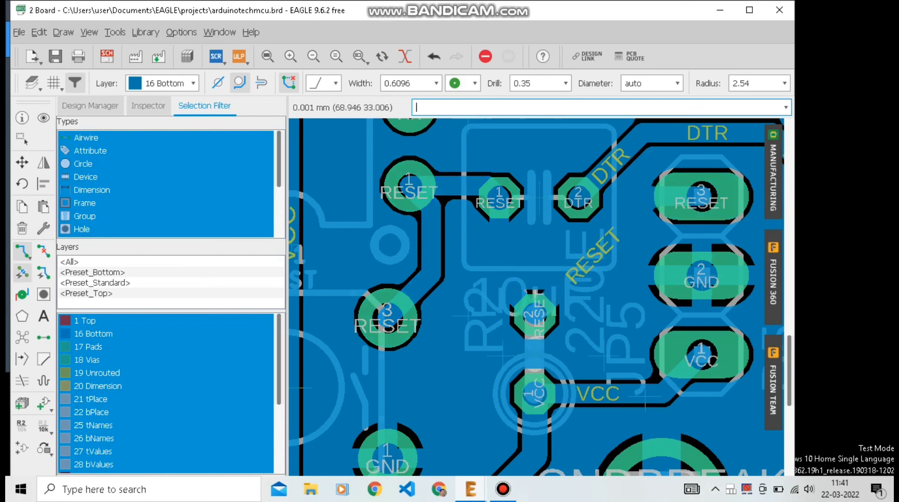
{"action": "left_click", "coordinate": [22, 338]}
- Run the design rule check and locate the reported airwire on the board
{"action": "scroll", "coordinate": [369, 226], "scroll_direction": "down", "scroll_amount": 2}
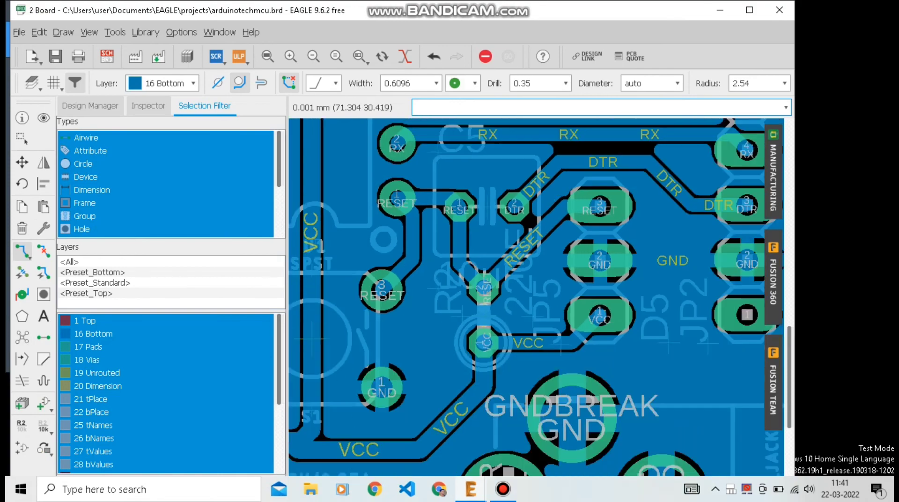
{"action": "scroll", "coordinate": [521, 222], "scroll_direction": "up", "scroll_amount": 4}
{"action": "scroll", "coordinate": [510, 199], "scroll_direction": "down", "scroll_amount": 4}
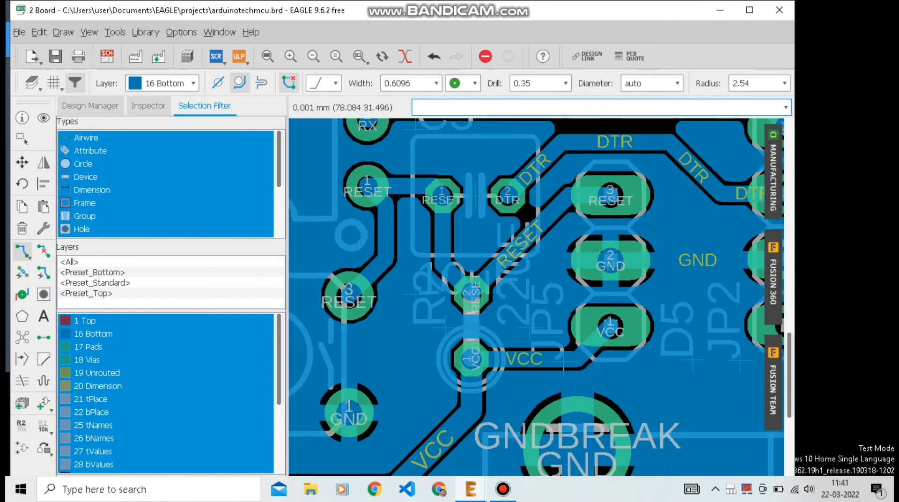
{"action": "scroll", "coordinate": [514, 266], "scroll_direction": "up", "scroll_amount": 1}
{"action": "scroll", "coordinate": [536, 297], "scroll_direction": "down", "scroll_amount": 4}
{"action": "type", "text": "dr"}
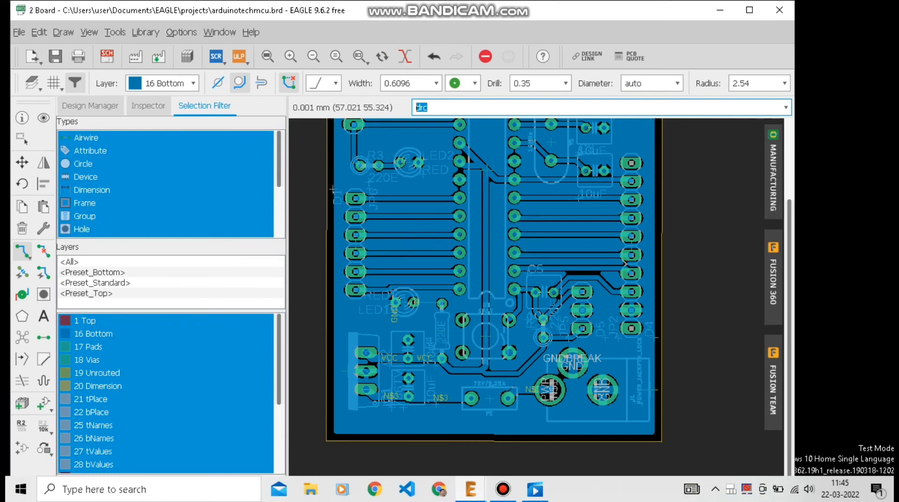
{"action": "type", "text": "c"}
{"action": "key", "text": "Return"}
{"action": "key", "text": "Return"}
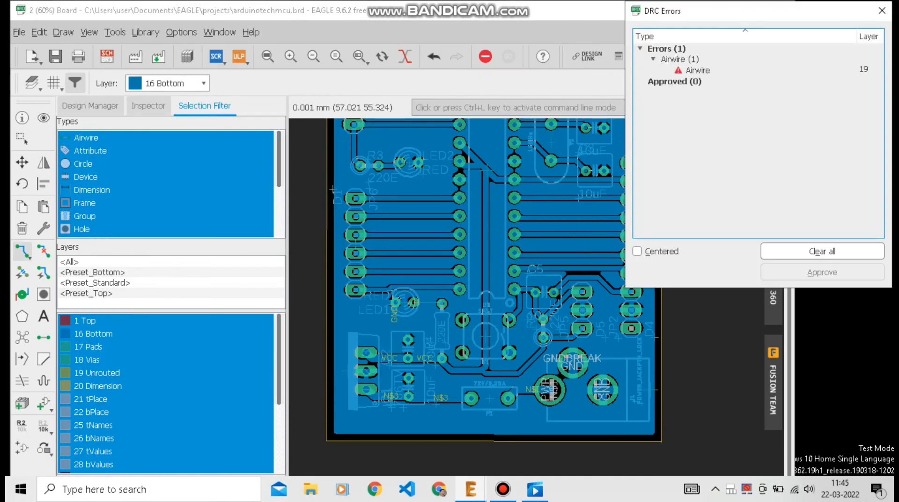
{"action": "left_click", "coordinate": [697, 70]}
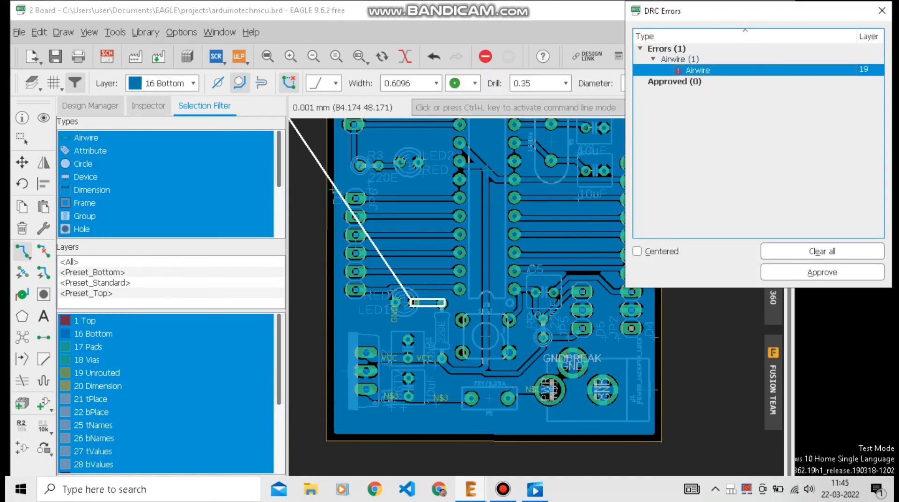
{"action": "scroll", "coordinate": [434, 319], "scroll_direction": "up", "scroll_amount": 2}
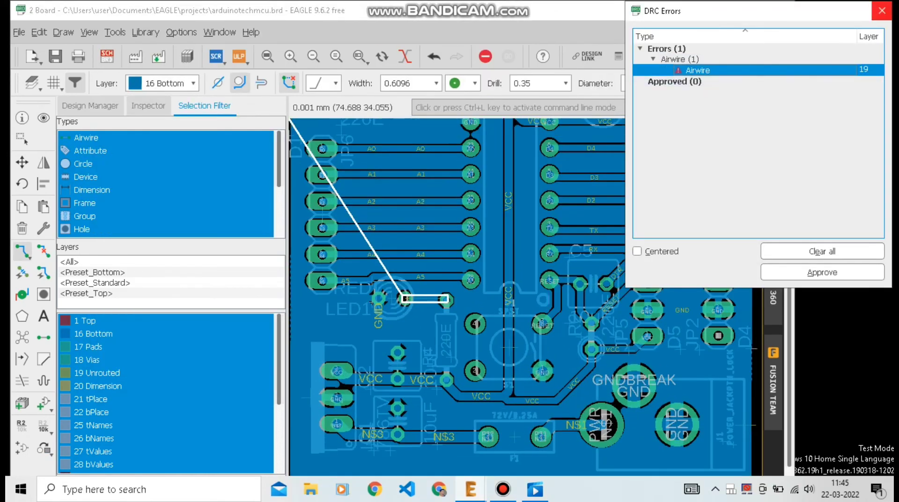
{"action": "left_click", "coordinate": [881, 11]}
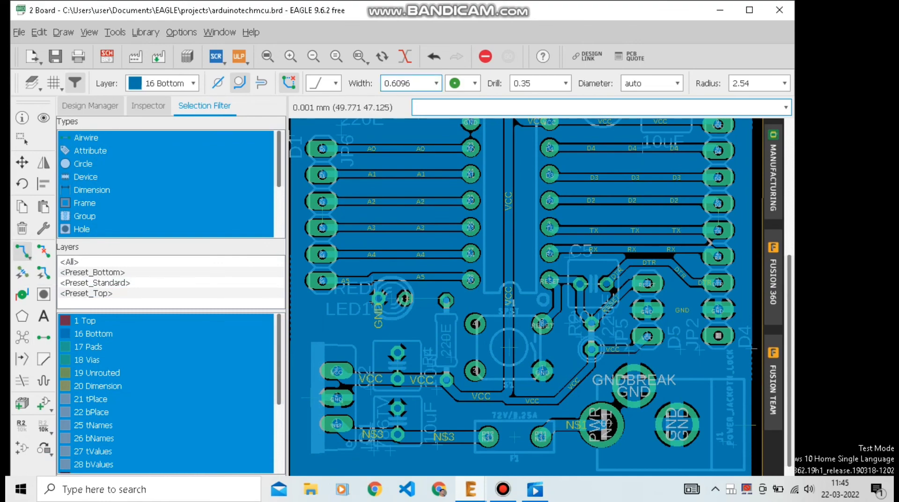
- Route N$6 on the bottom layer from LED1's anode to the upper pad of the neighbouring 220E resistor at 0.6096 width
{"action": "scroll", "coordinate": [427, 332], "scroll_direction": "up", "scroll_amount": 4}
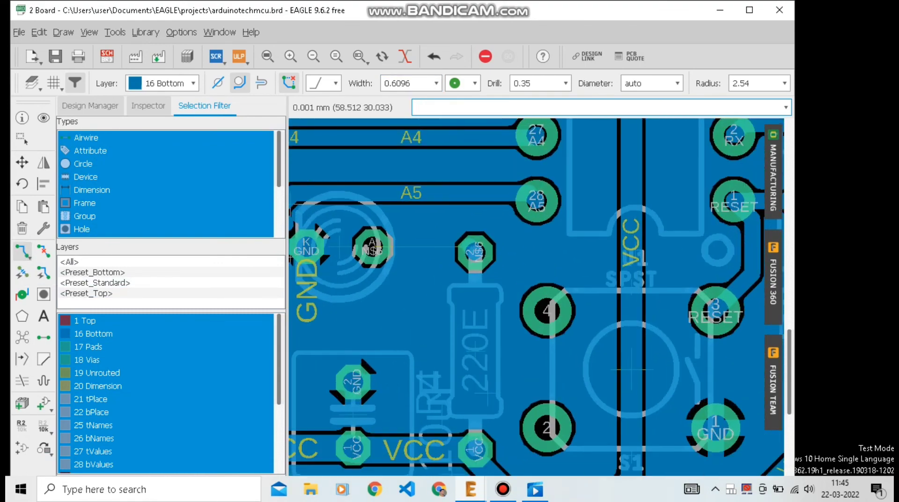
{"action": "left_click", "coordinate": [374, 248]}
{"action": "left_click", "coordinate": [469, 249]}
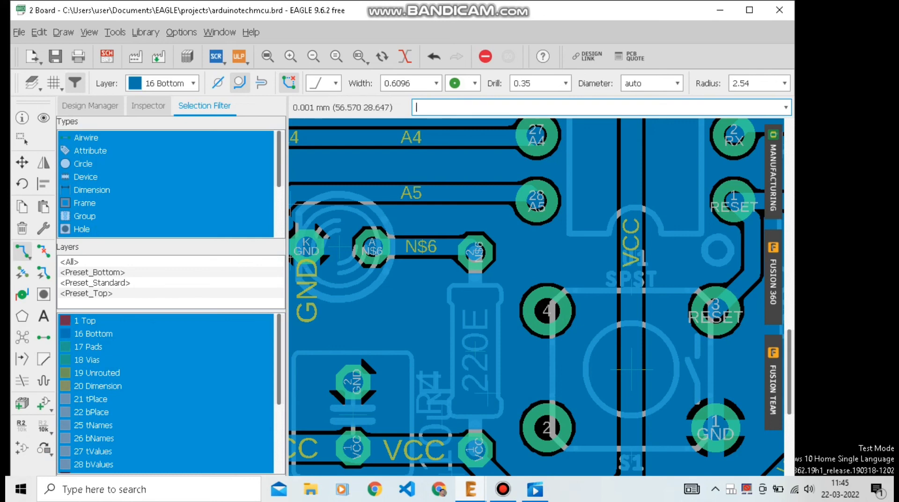
- Run the design rule check again and look over the routed board
{"action": "type", "text": "drc"}
{"action": "key", "text": "Return"}
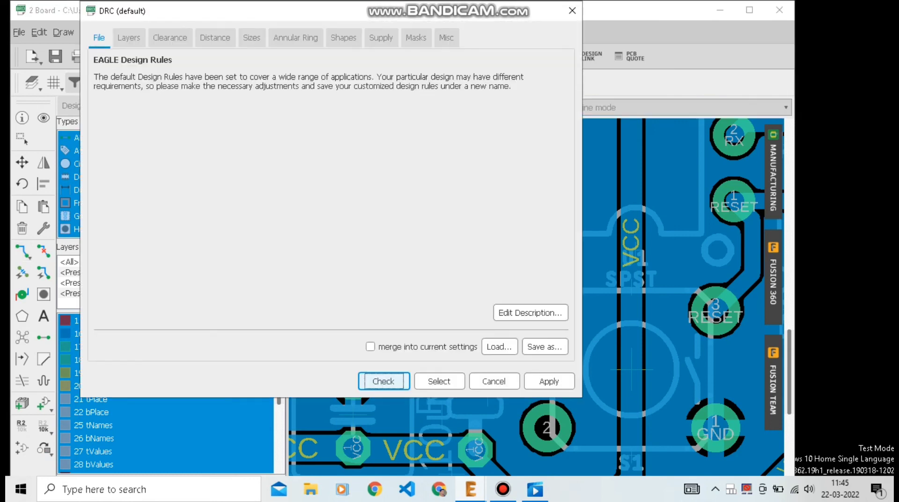
{"action": "key", "text": "Return"}
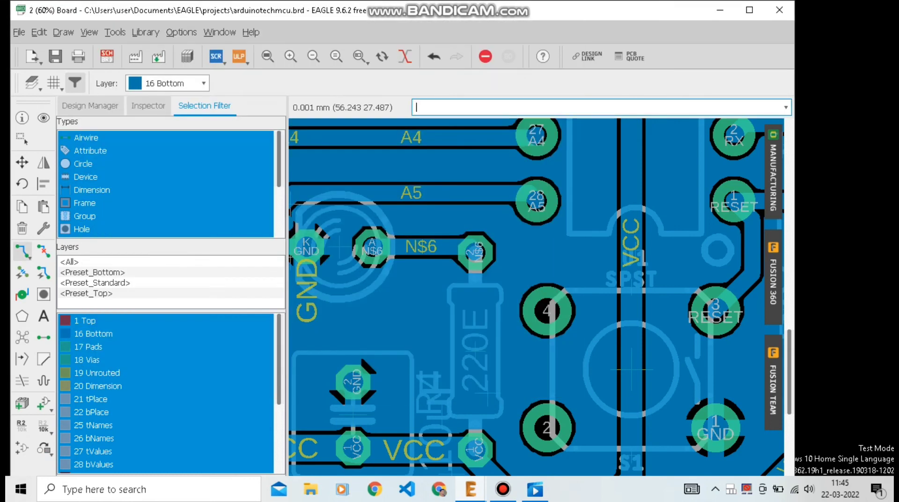
{"action": "scroll", "coordinate": [421, 327], "scroll_direction": "down", "scroll_amount": 8}
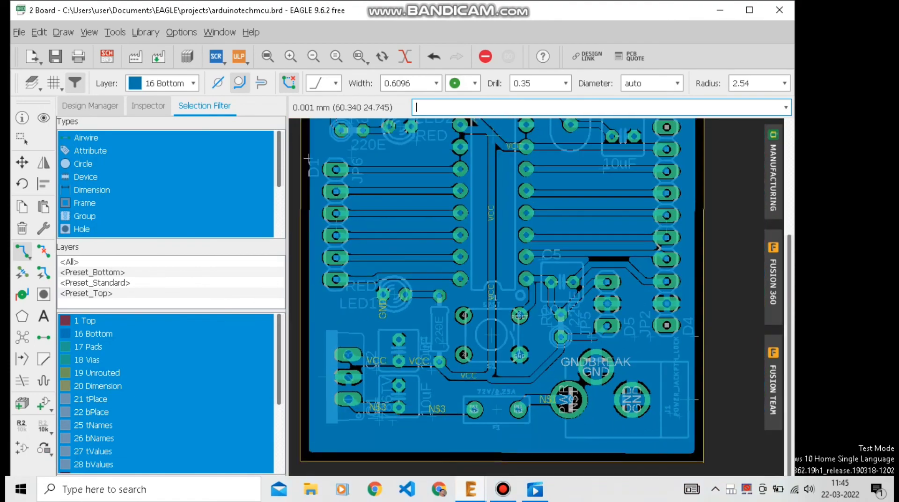
{"action": "scroll", "coordinate": [437, 352], "scroll_direction": "down", "scroll_amount": 2}
{"action": "scroll", "coordinate": [433, 210], "scroll_direction": "up", "scroll_amount": 2}
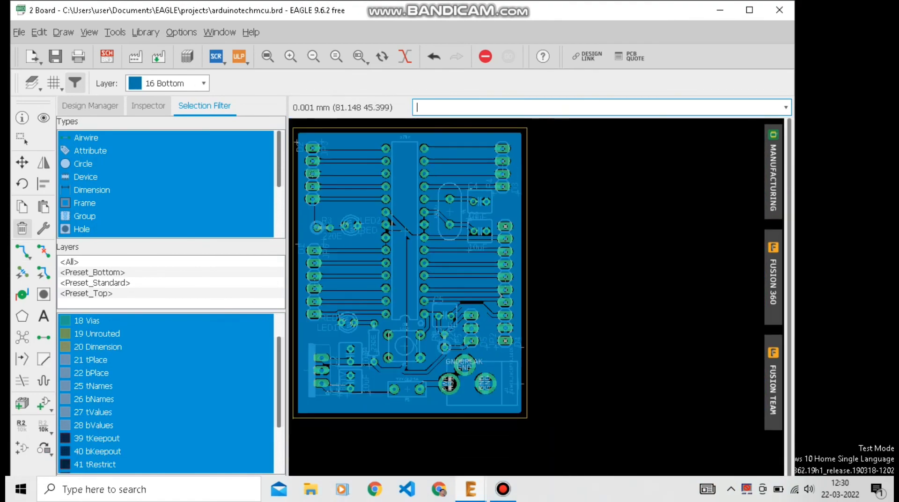
- Move the VCC trace between the 328P's pin 7 and JP2's VCC pin away from the 10uF capacitor's pads and recalculate the ground plane
{"action": "scroll", "coordinate": [465, 341], "scroll_direction": "down", "scroll_amount": 3}
{"action": "scroll", "coordinate": [465, 342], "scroll_direction": "up", "scroll_amount": 3}
{"action": "scroll", "coordinate": [401, 243], "scroll_direction": "up", "scroll_amount": 2}
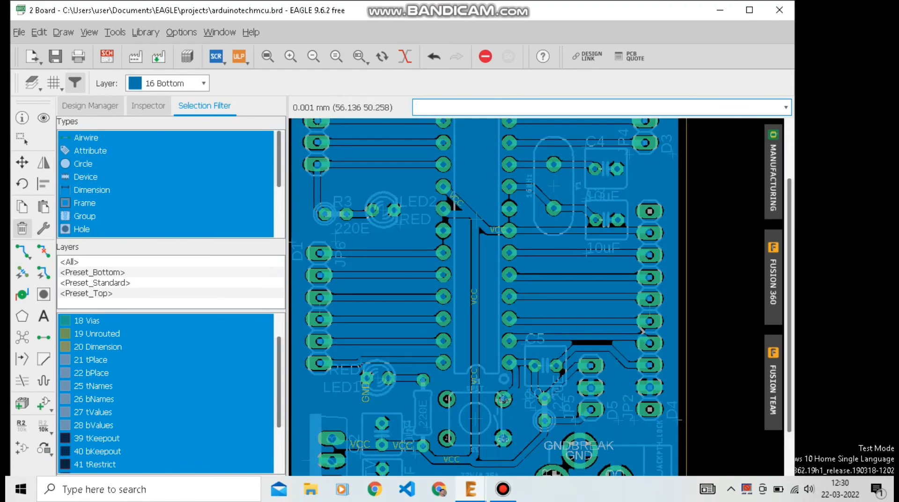
{"action": "scroll", "coordinate": [476, 218], "scroll_direction": "down", "scroll_amount": 2}
{"action": "scroll", "coordinate": [527, 283], "scroll_direction": "up", "scroll_amount": 7}
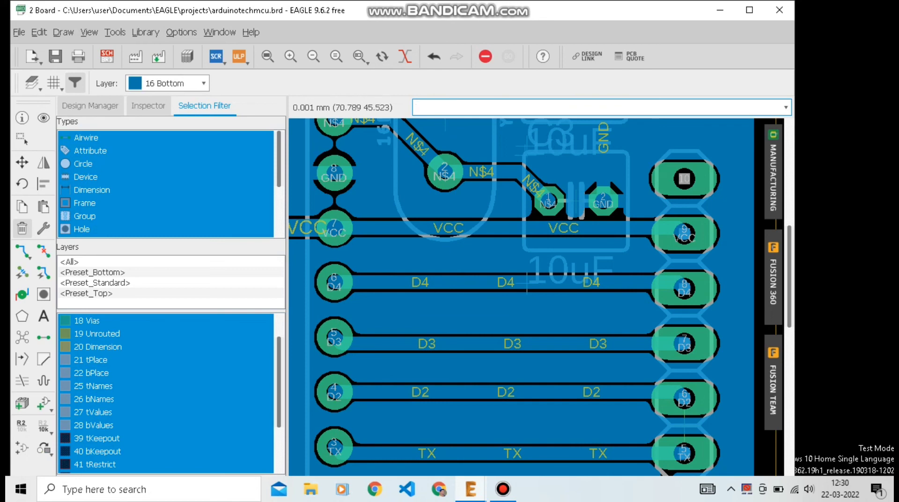
{"action": "left_click", "coordinate": [22, 162]}
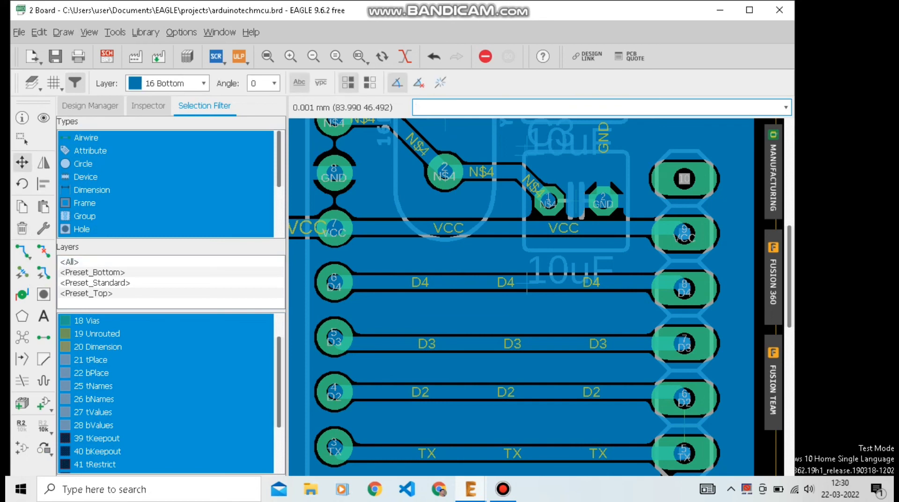
{"action": "left_click", "coordinate": [526, 227]}
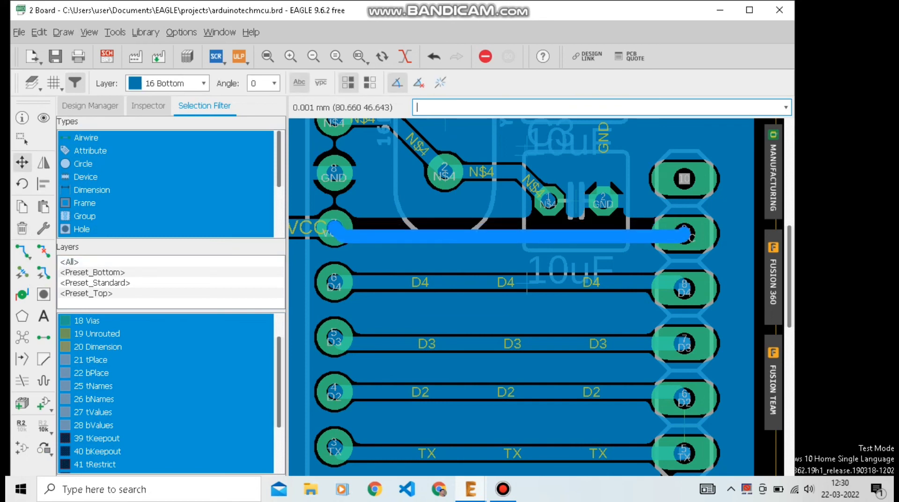
{"action": "left_click", "coordinate": [527, 240]}
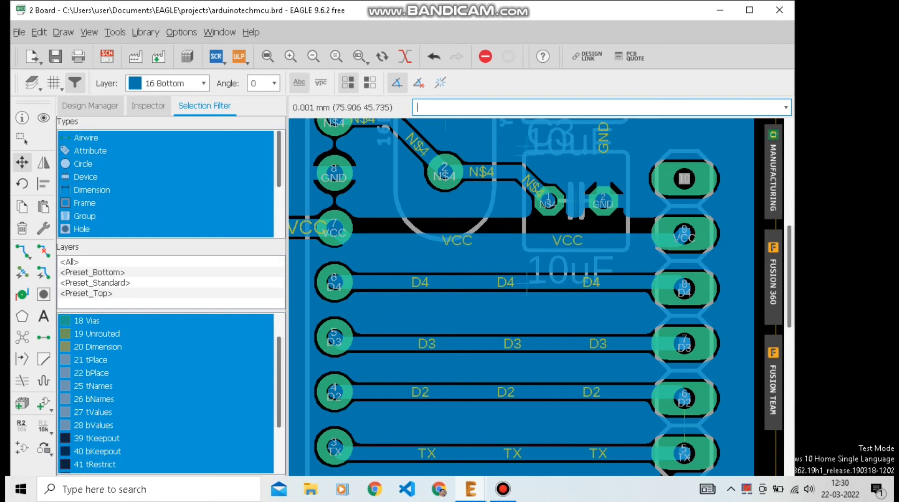
{"action": "left_click", "coordinate": [23, 339]}
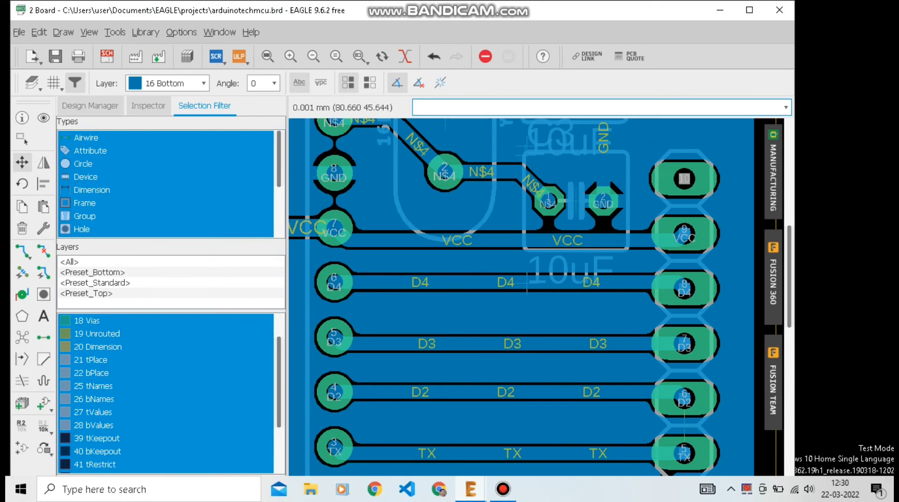
{"action": "scroll", "coordinate": [526, 290], "scroll_direction": "up", "scroll_amount": 3}
{"action": "scroll", "coordinate": [556, 305], "scroll_direction": "down", "scroll_amount": 3}
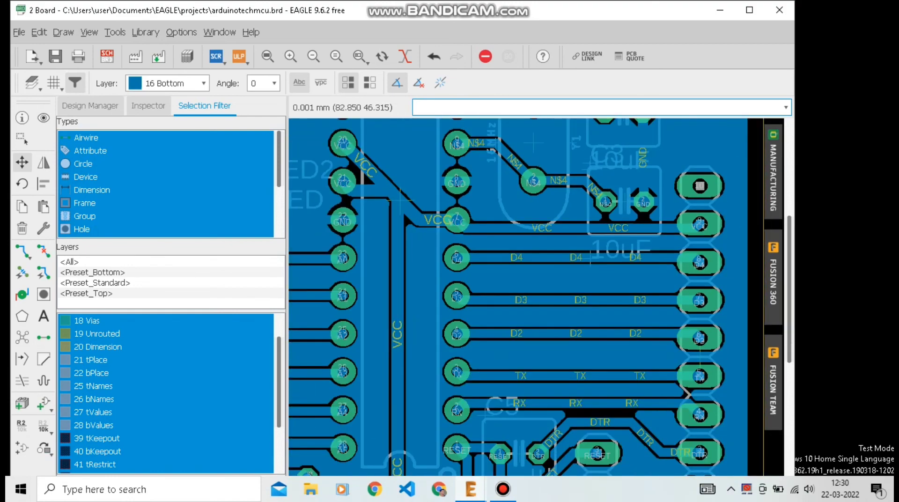
{"action": "scroll", "coordinate": [590, 260], "scroll_direction": "up", "scroll_amount": 2}
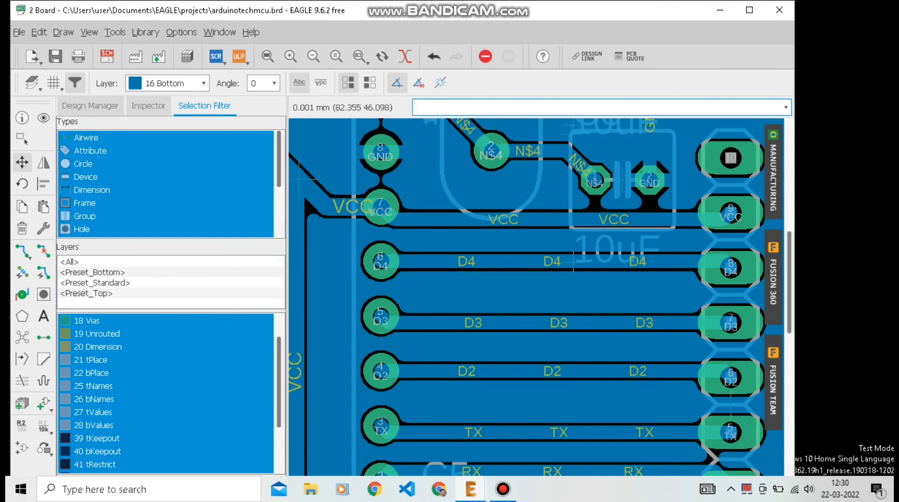
{"action": "scroll", "coordinate": [573, 262], "scroll_direction": "down", "scroll_amount": 5}
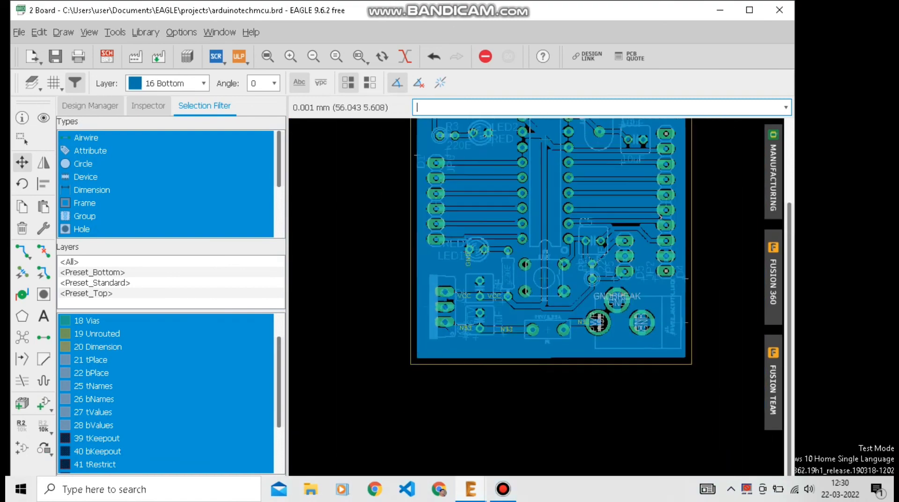
- Start a new text reading TECHMCU on the 16 Bottom layer
{"action": "scroll", "coordinate": [573, 263], "scroll_direction": "up", "scroll_amount": 2}
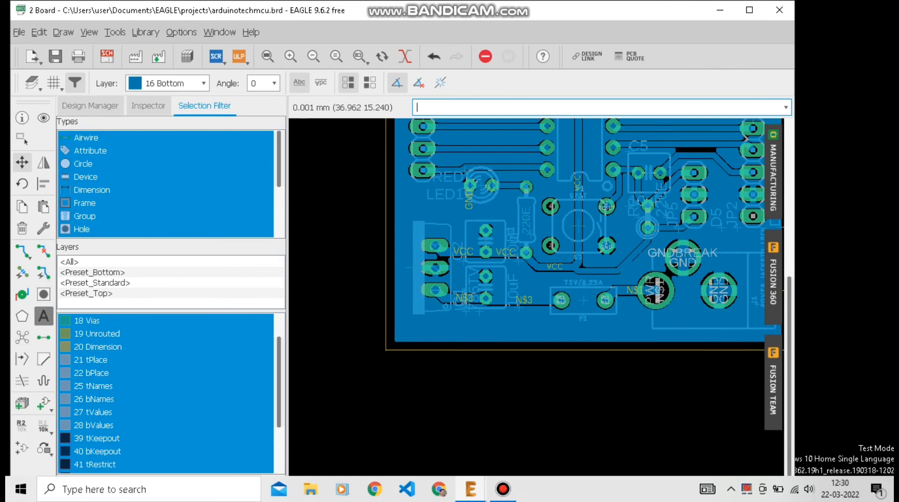
{"action": "left_click", "coordinate": [43, 316]}
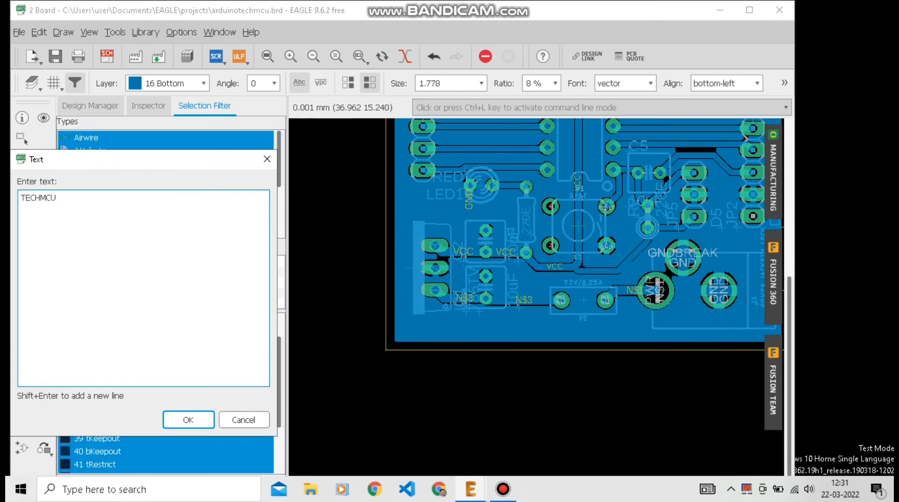
{"action": "key", "text": "Return"}
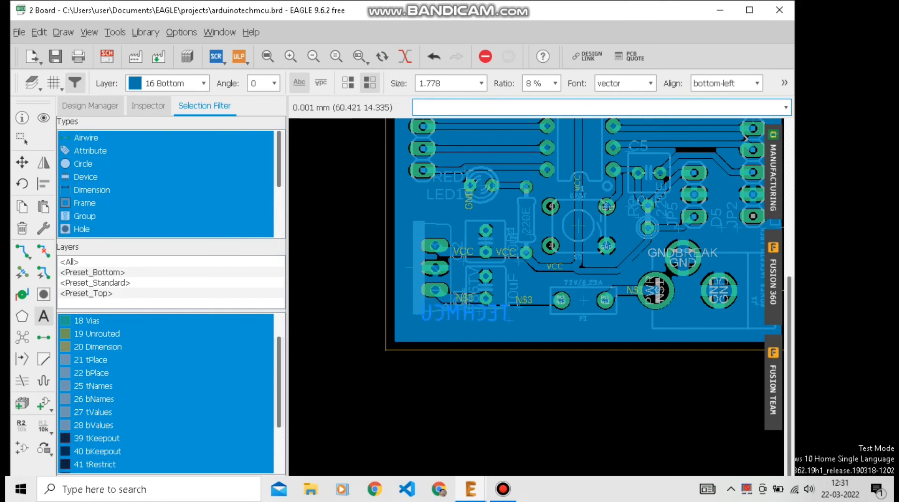
{"action": "scroll", "coordinate": [538, 347], "scroll_direction": "up", "scroll_amount": 2}
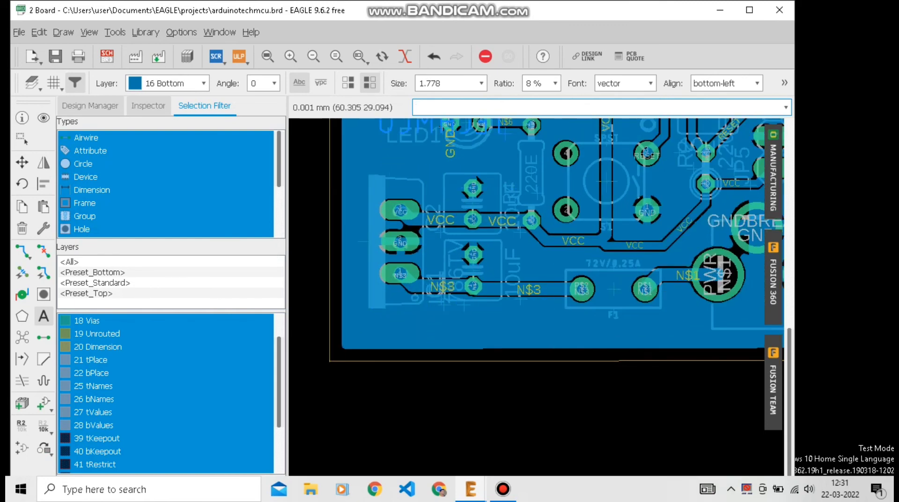
- Give the TECHMCU text the fixed font, a ratio of 5 % and a size of 1.27
{"action": "left_click", "coordinate": [625, 82]}
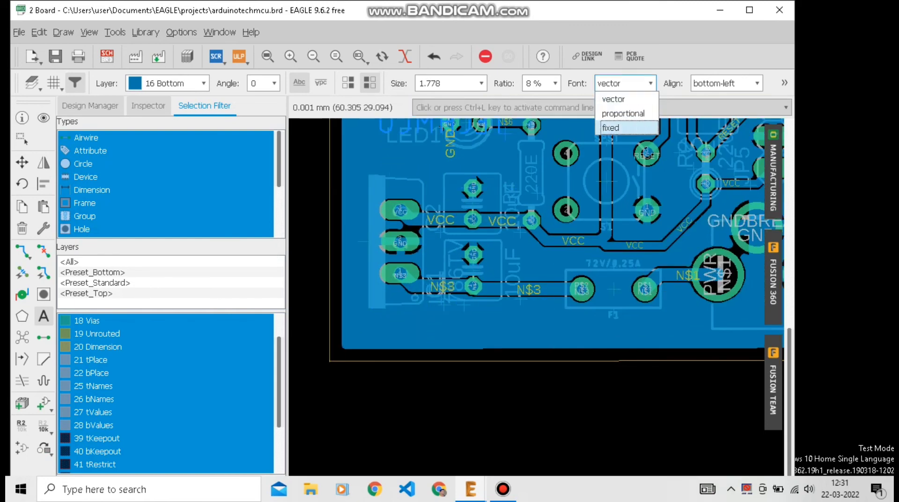
{"action": "left_click", "coordinate": [611, 127]}
{"action": "left_click", "coordinate": [725, 83]}
{"action": "left_click", "coordinate": [726, 82]}
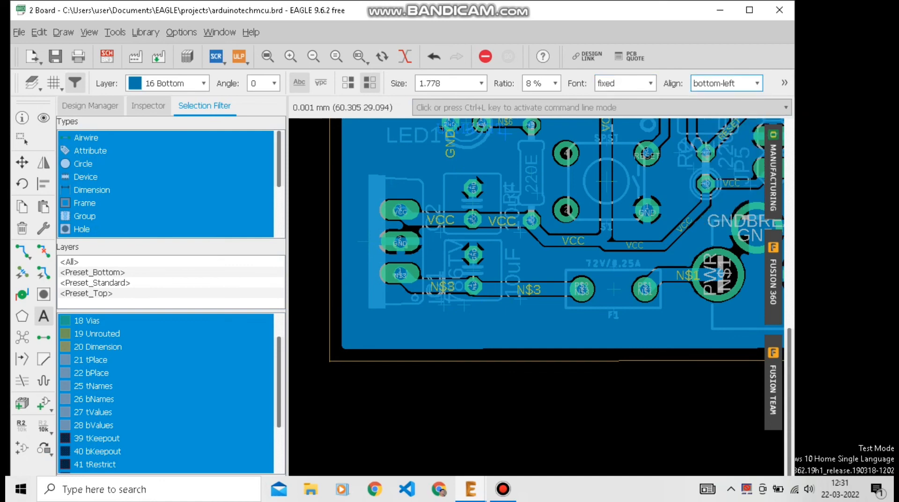
{"action": "left_click", "coordinate": [541, 82]}
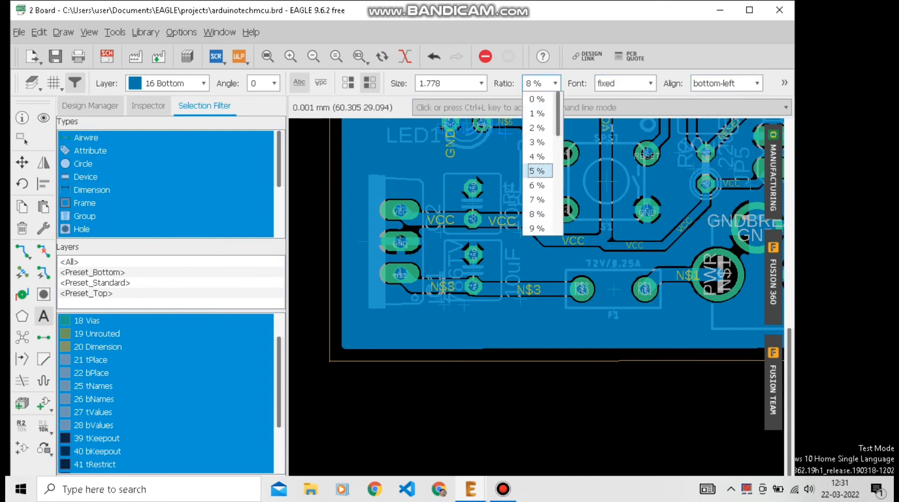
{"action": "left_click", "coordinate": [538, 170]}
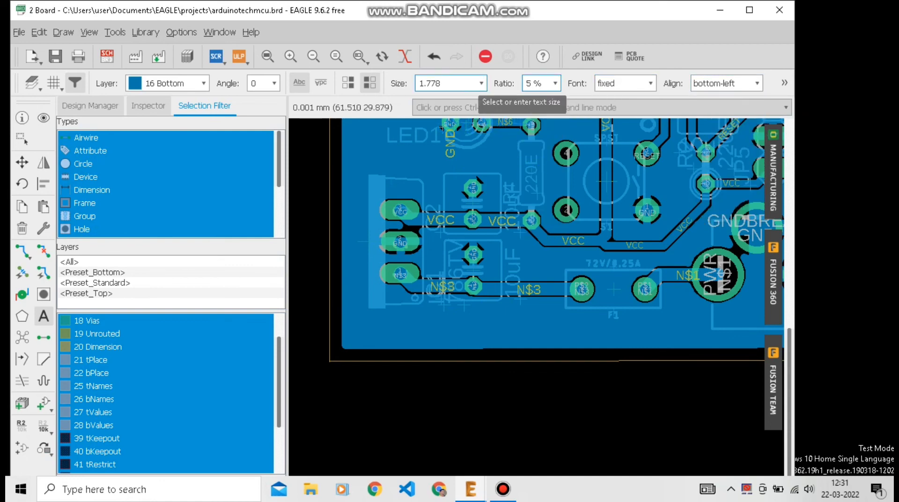
{"action": "left_click", "coordinate": [481, 83]}
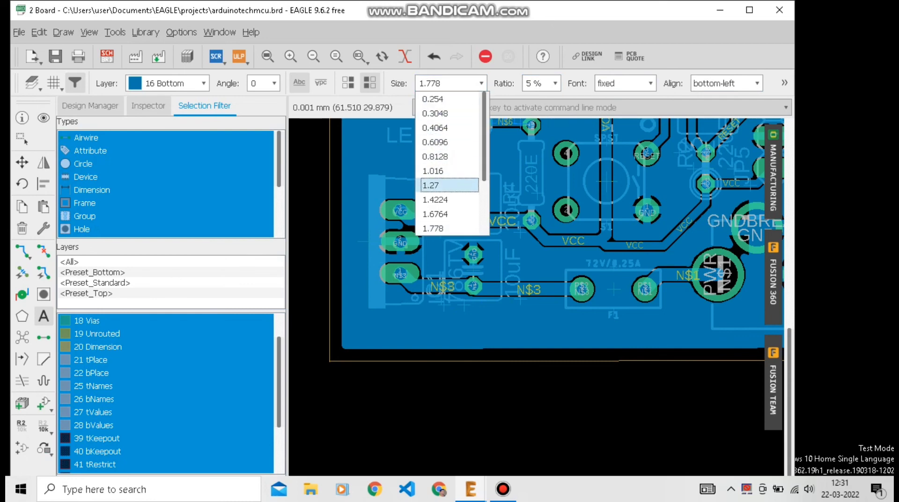
{"action": "left_click", "coordinate": [449, 184]}
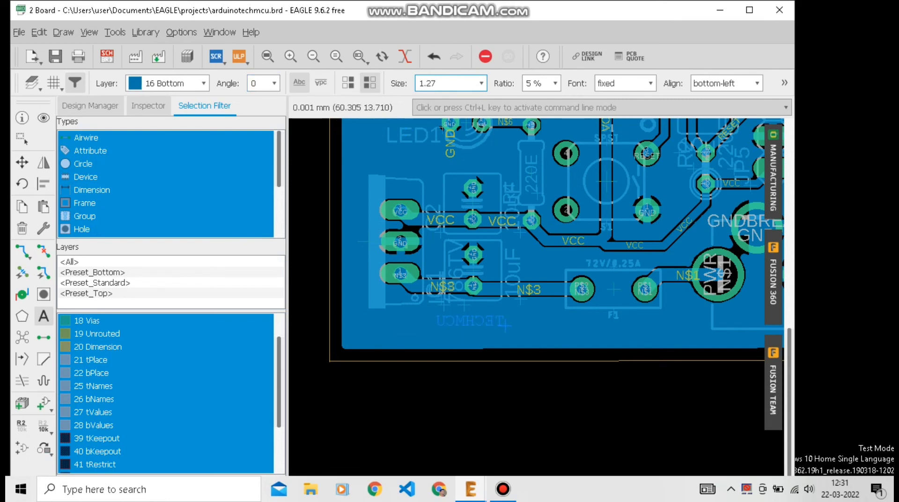
- Change the TECHMCU text to the proportional font and place it near the board's lower edge, beneath the N$3 trace beside fuse F1
{"action": "scroll", "coordinate": [508, 325], "scroll_direction": "up", "scroll_amount": 1}
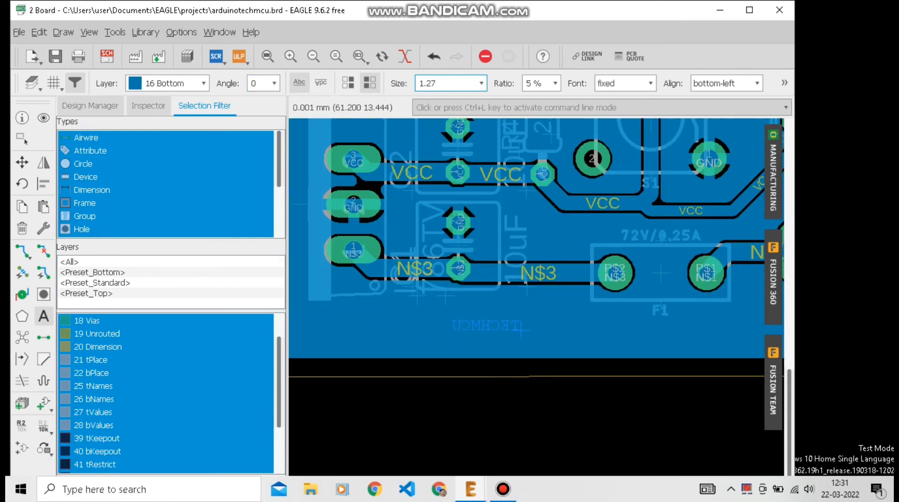
{"action": "key", "text": "Return"}
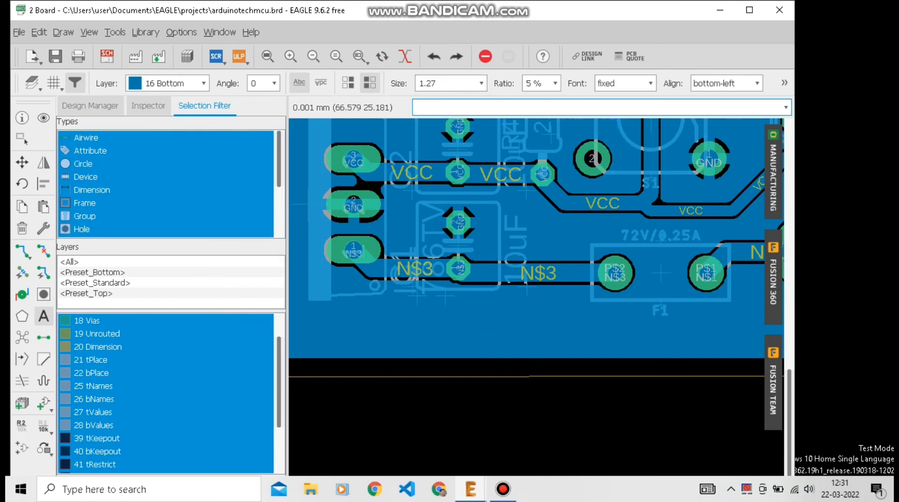
{"action": "left_click", "coordinate": [625, 83]}
{"action": "left_click", "coordinate": [613, 99]}
{"action": "left_click", "coordinate": [625, 83]}
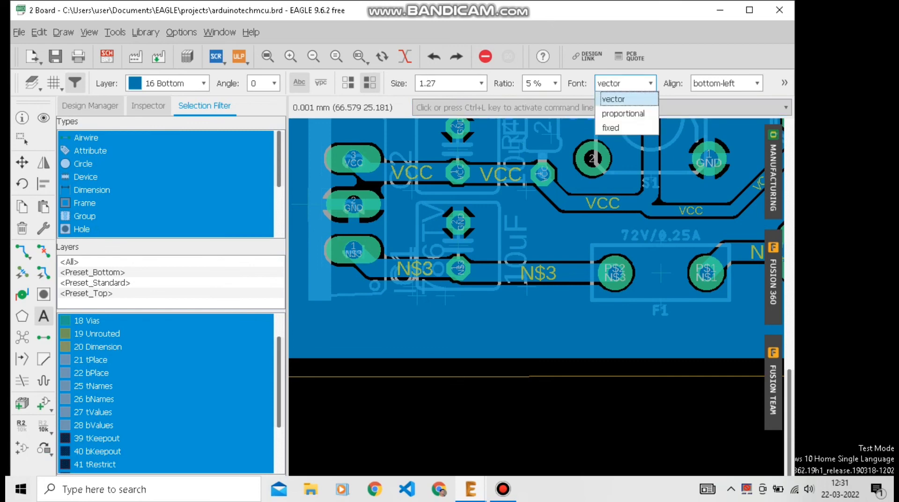
{"action": "left_click", "coordinate": [623, 113]}
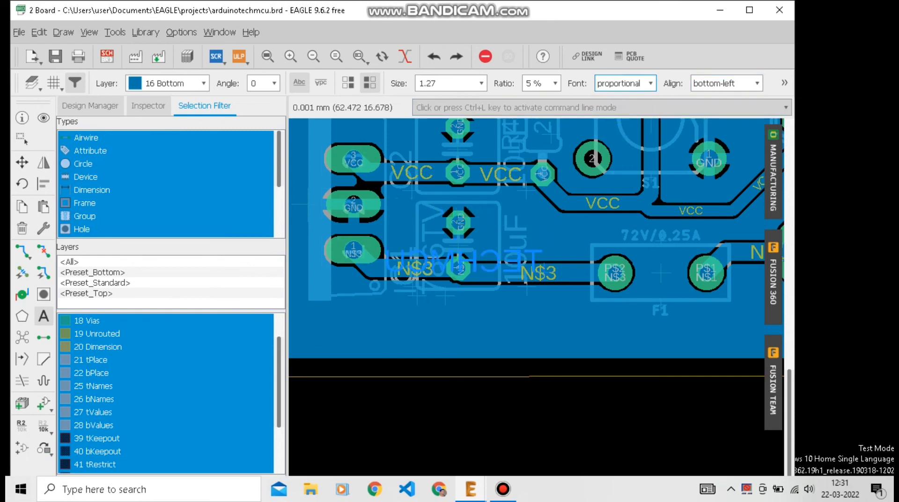
{"action": "left_click", "coordinate": [564, 339]}
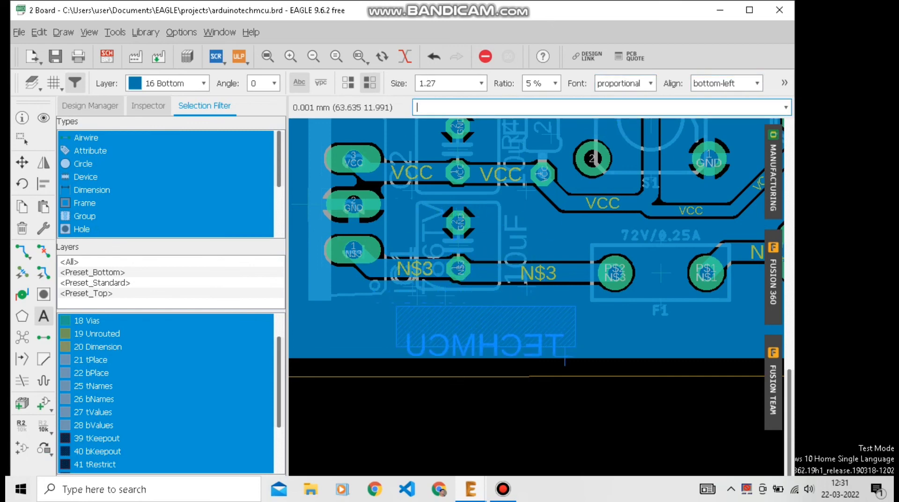
{"action": "scroll", "coordinate": [512, 283], "scroll_direction": "down", "scroll_amount": 3}
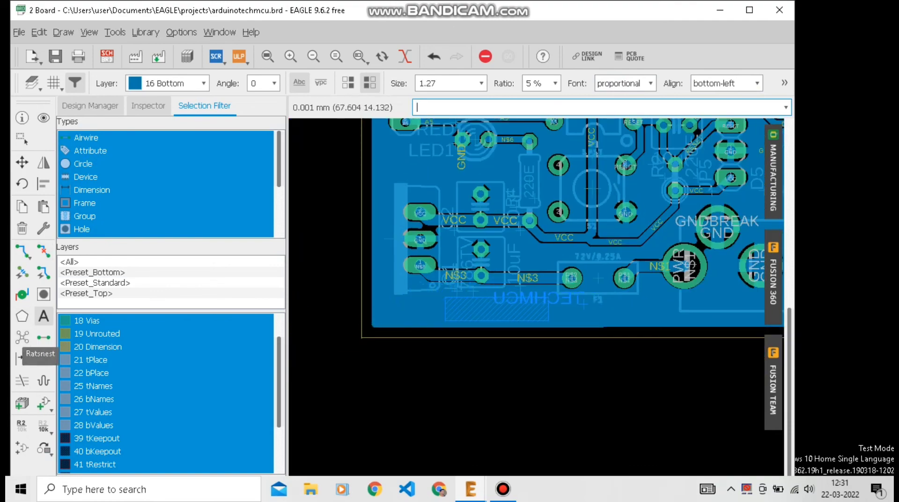
{"action": "scroll", "coordinate": [567, 300], "scroll_direction": "up", "scroll_amount": 2}
{"action": "scroll", "coordinate": [519, 319], "scroll_direction": "up", "scroll_amount": 2}
{"action": "key", "text": "Escape"}
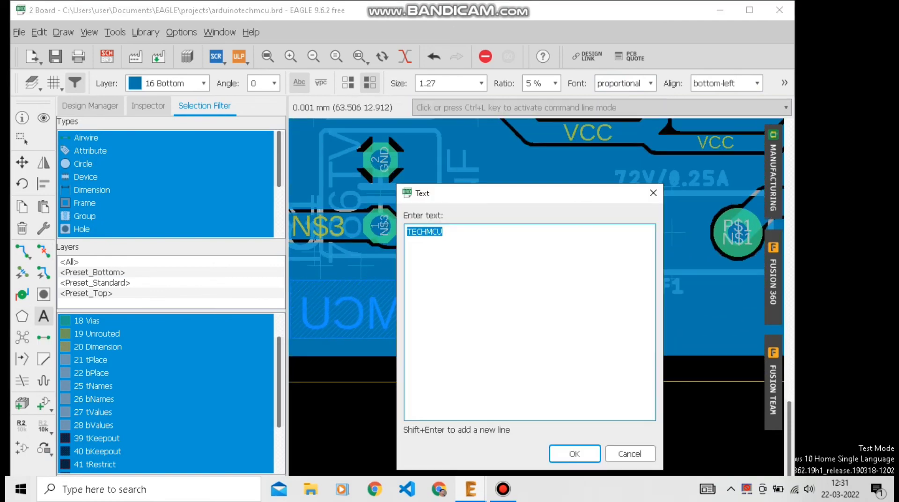
{"action": "left_click", "coordinate": [652, 192]}
- Recalculate the ground plane with Ratsnest so the copper clears the TECHMCU label, and inspect the result
{"action": "scroll", "coordinate": [425, 330], "scroll_direction": "up", "scroll_amount": 3}
{"action": "scroll", "coordinate": [452, 298], "scroll_direction": "down", "scroll_amount": 7}
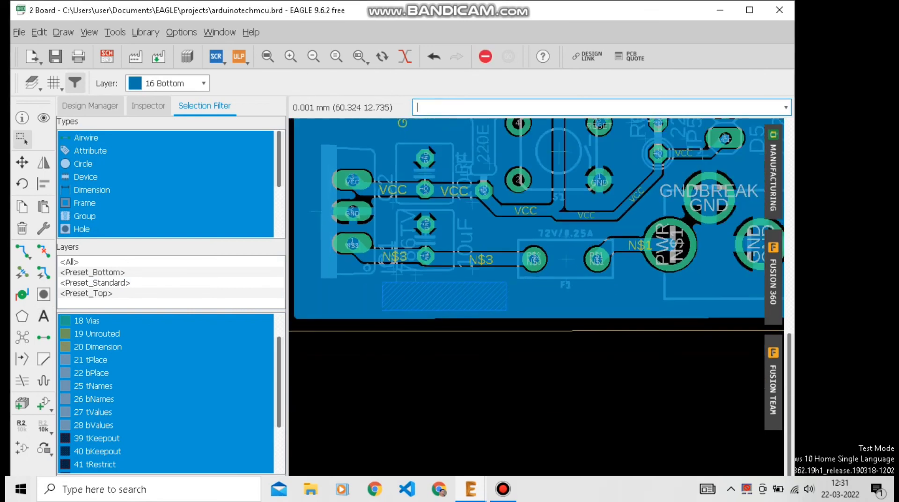
{"action": "scroll", "coordinate": [440, 312], "scroll_direction": "down", "scroll_amount": 3}
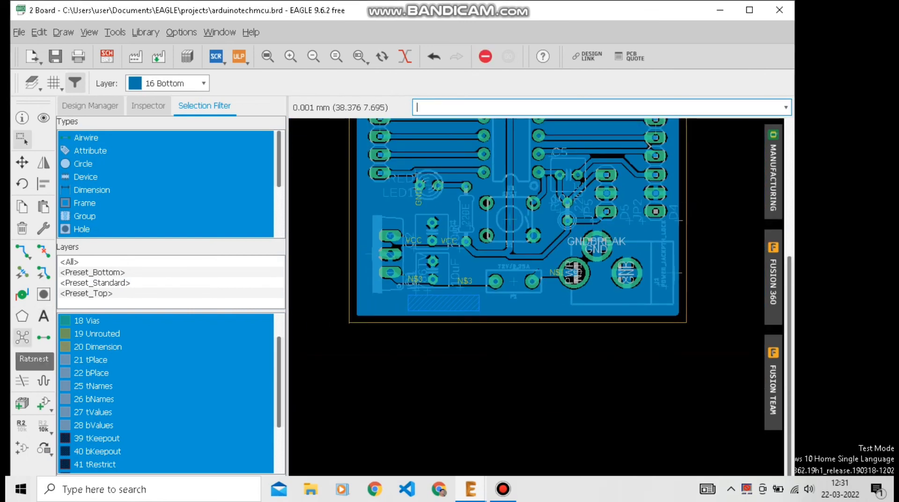
{"action": "left_click", "coordinate": [22, 337]}
{"action": "scroll", "coordinate": [446, 306], "scroll_direction": "up", "scroll_amount": 2}
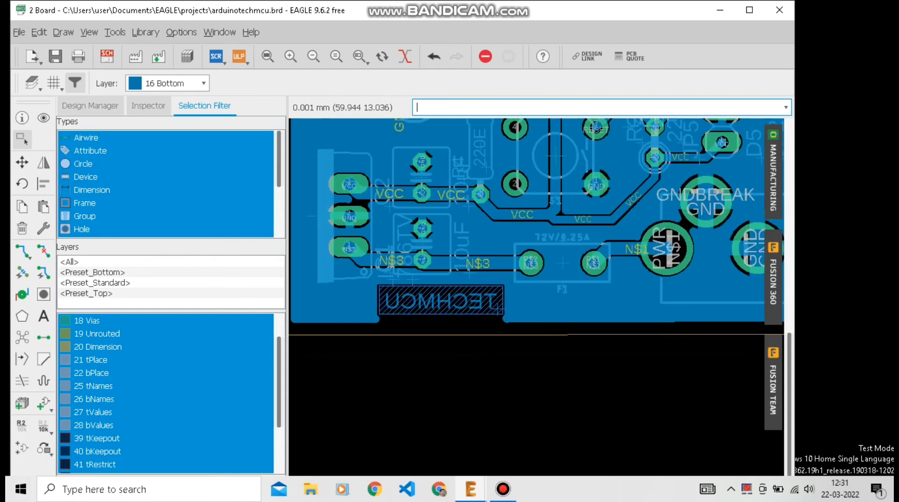
{"action": "scroll", "coordinate": [468, 312], "scroll_direction": "up", "scroll_amount": 2}
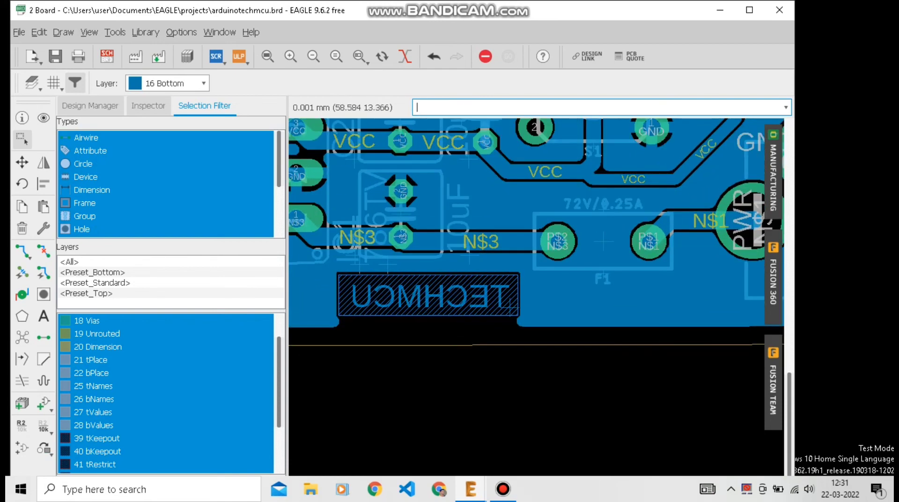
{"action": "scroll", "coordinate": [370, 313], "scroll_direction": "down", "scroll_amount": 4}
{"action": "scroll", "coordinate": [376, 320], "scroll_direction": "down", "scroll_amount": 3}
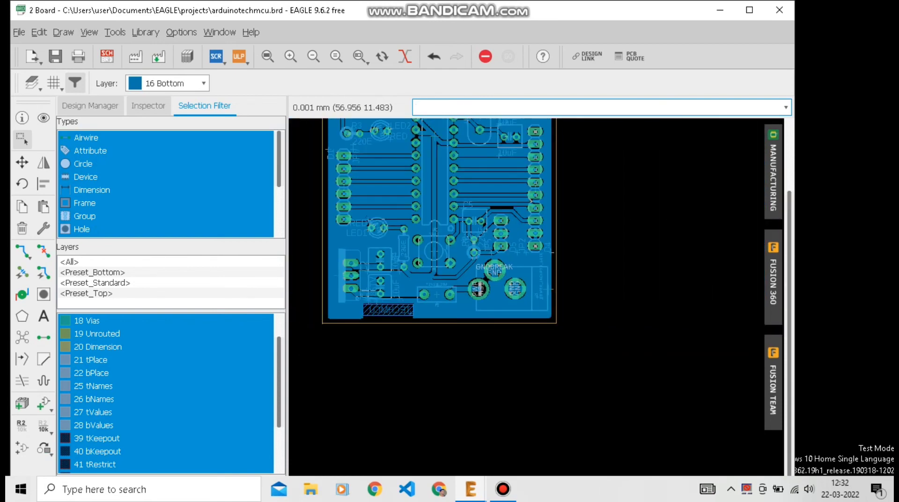
- Make 26 bNames the active drawing layer
{"action": "scroll", "coordinate": [396, 300], "scroll_direction": "up", "scroll_amount": 4}
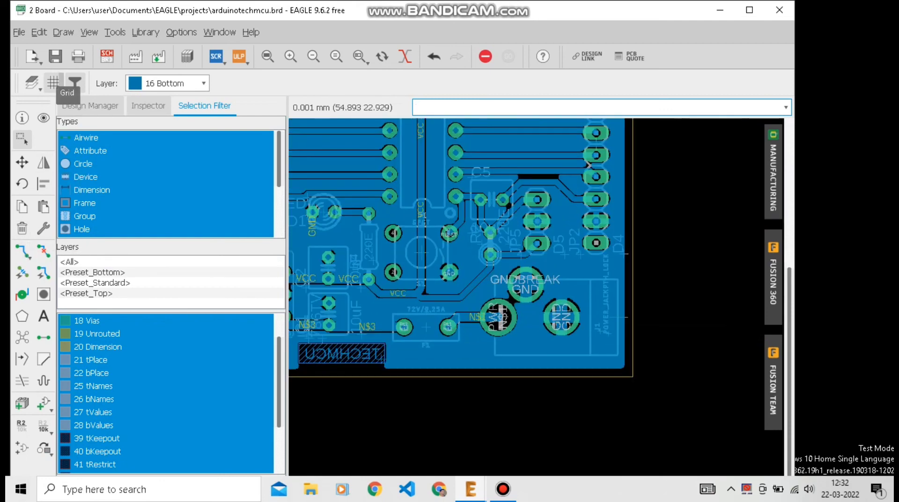
{"action": "left_click", "coordinate": [32, 83]}
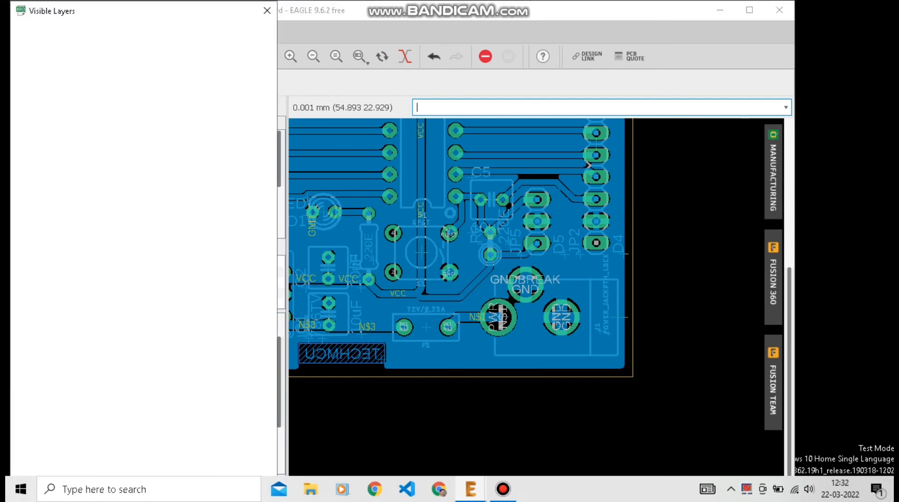
{"action": "left_click", "coordinate": [267, 10]}
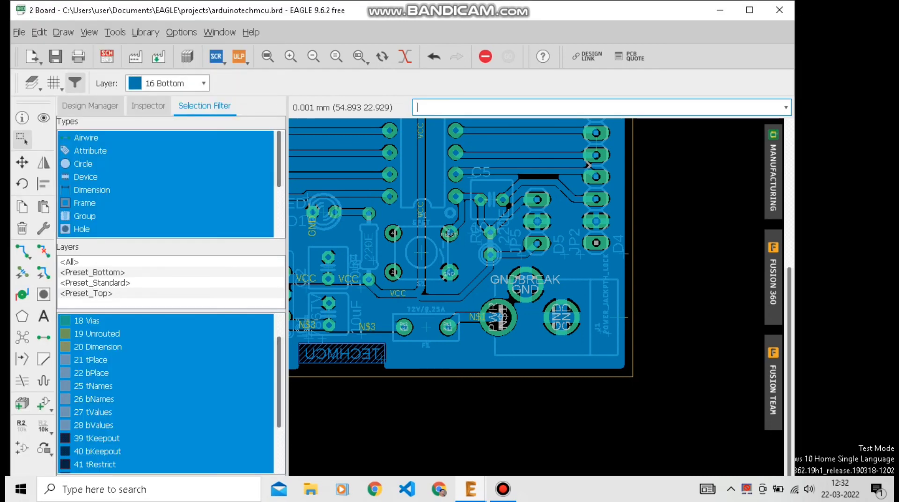
{"action": "left_click", "coordinate": [167, 83]}
{"action": "scroll", "coordinate": [166, 199], "scroll_direction": "down", "scroll_amount": 3}
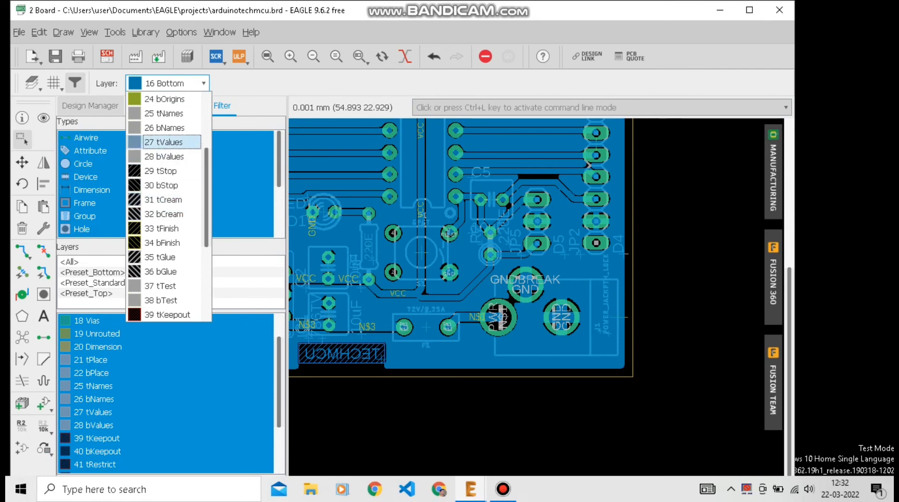
{"action": "left_click", "coordinate": [171, 127]}
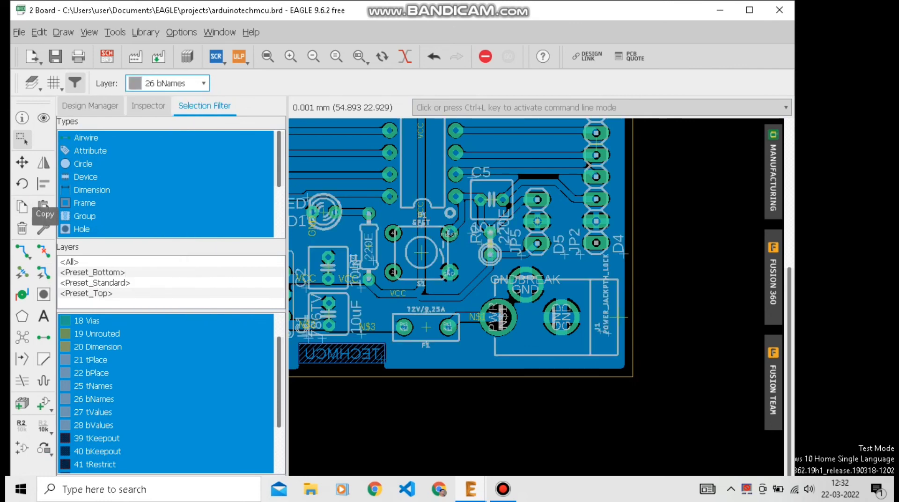
- Place the text RHL on the bNames layer near the board's lower edge, between fuse F1 and power jack J1
{"action": "left_click", "coordinate": [44, 316]}
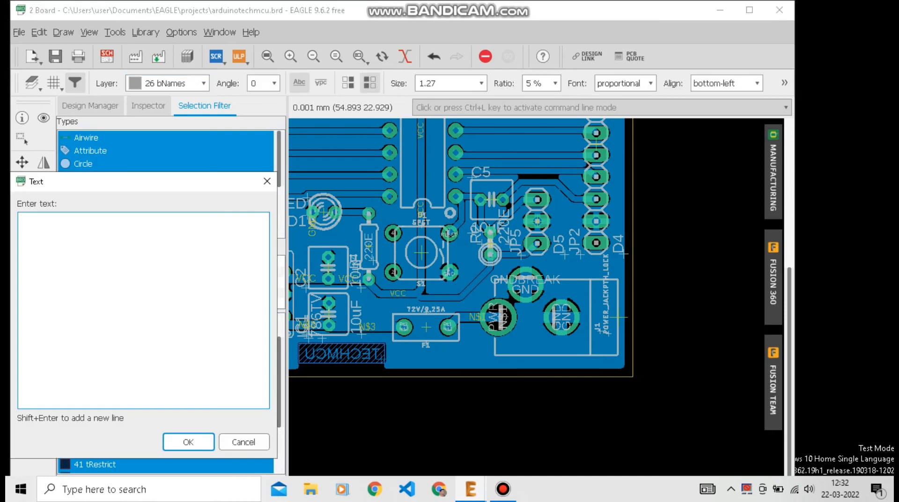
{"action": "type", "text": "RHL"}
{"action": "key", "text": "Return"}
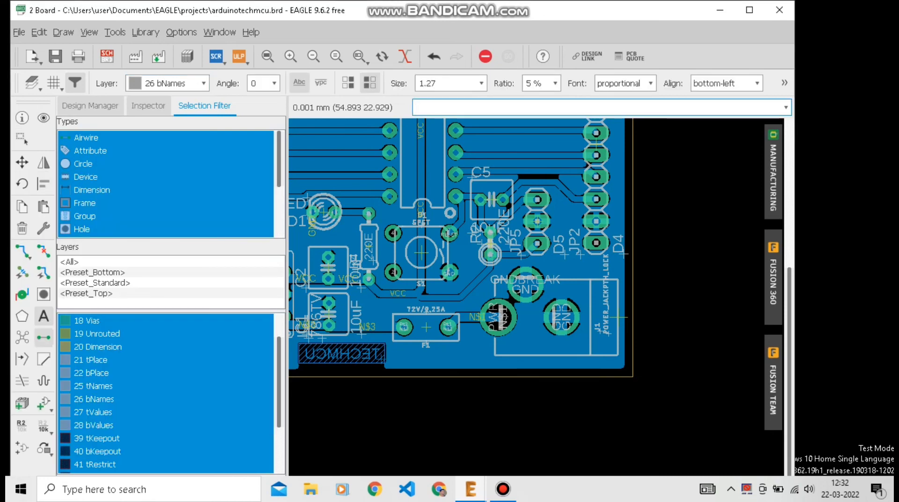
{"action": "scroll", "coordinate": [457, 361], "scroll_direction": "up", "scroll_amount": 1}
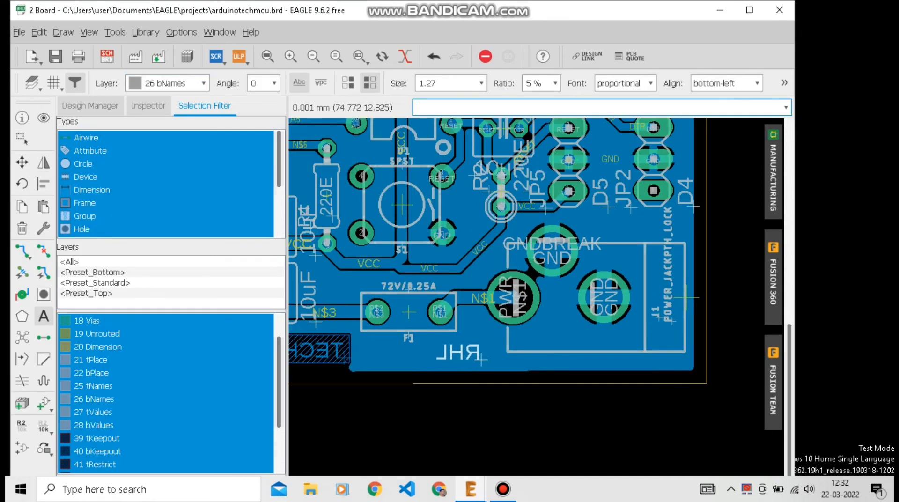
{"action": "left_click", "coordinate": [482, 360]}
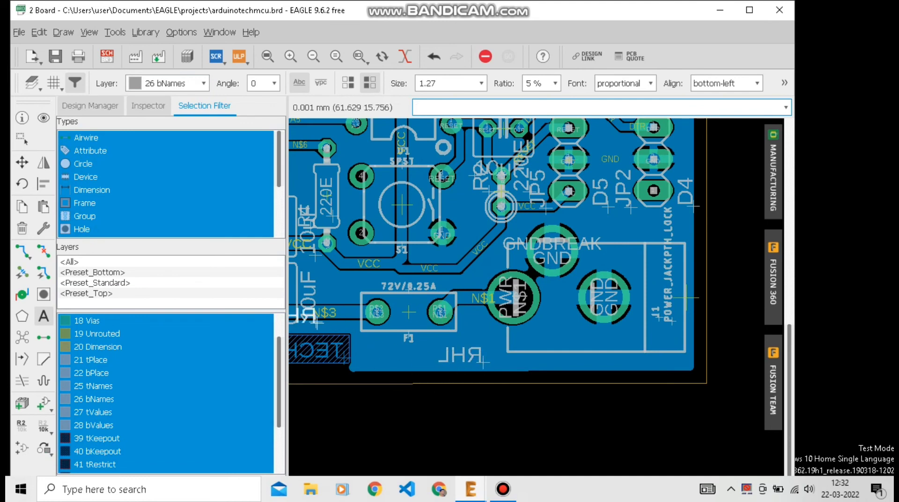
{"action": "left_click", "coordinate": [266, 181]}
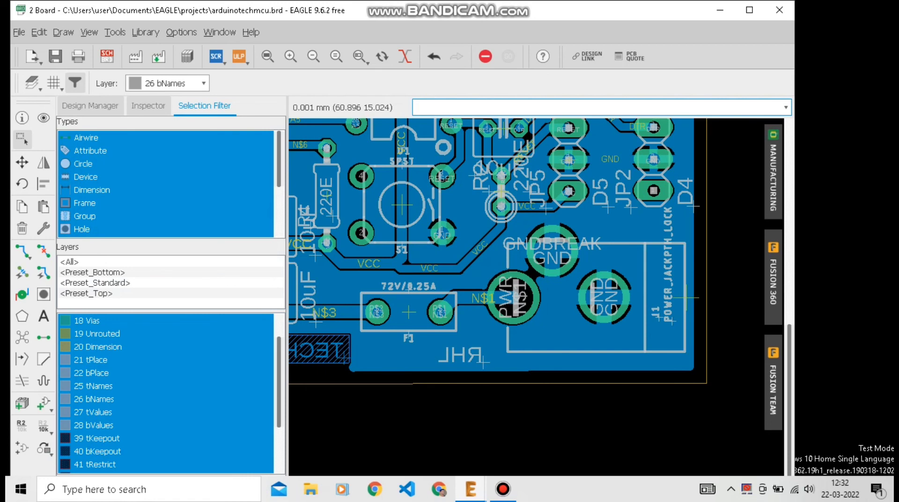
- Make 16 Bottom the active drawing layer
{"action": "scroll", "coordinate": [534, 280], "scroll_direction": "down", "scroll_amount": 1}
{"action": "scroll", "coordinate": [517, 281], "scroll_direction": "down", "scroll_amount": 1}
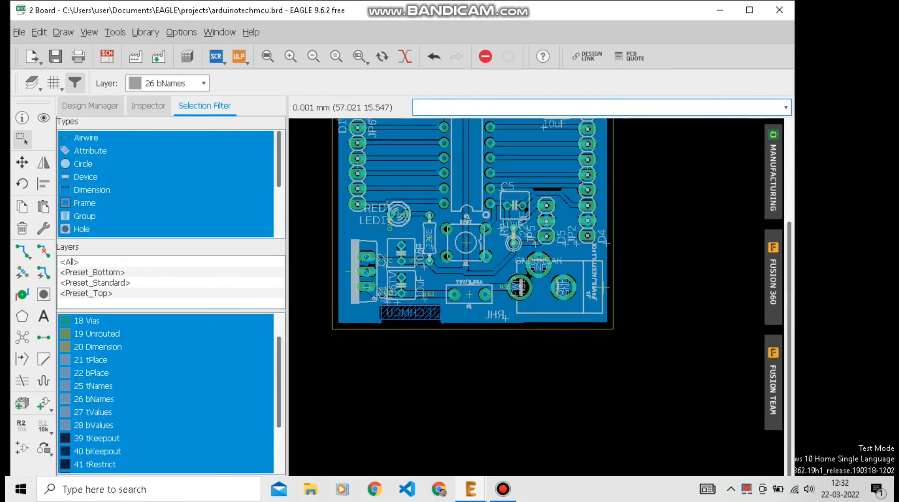
{"action": "left_click", "coordinate": [188, 83]}
{"action": "left_click", "coordinate": [155, 113]}
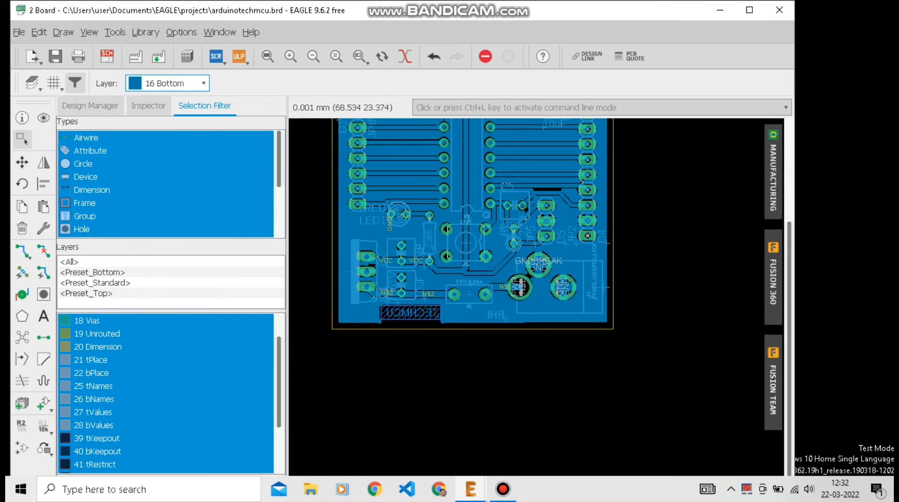
{"action": "scroll", "coordinate": [469, 286], "scroll_direction": "down", "scroll_amount": 3}
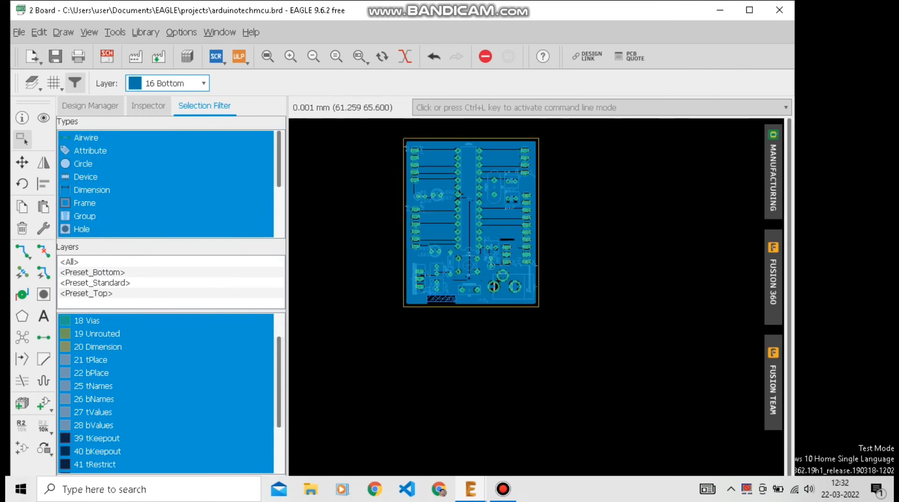
- Run the design rule check (DRC) on the whole board with the default EAGLE design rules
{"action": "key", "text": "ctrl+l"}
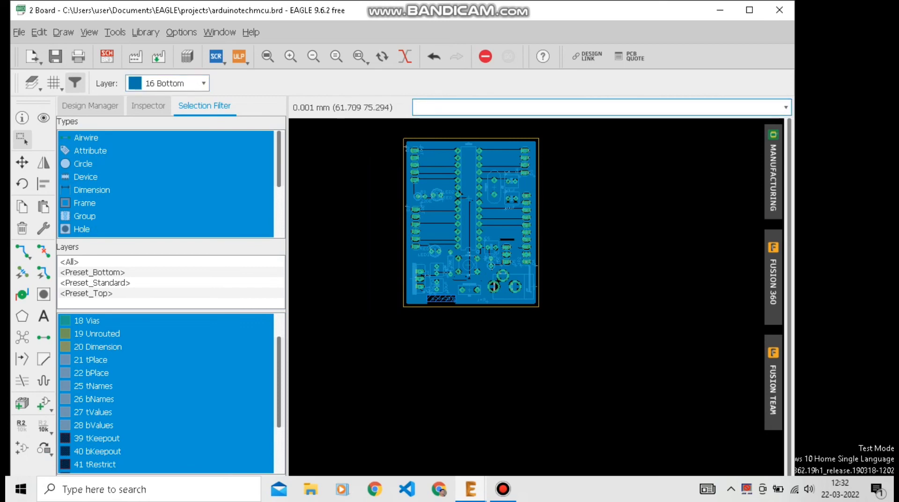
{"action": "type", "text": "DRV"}
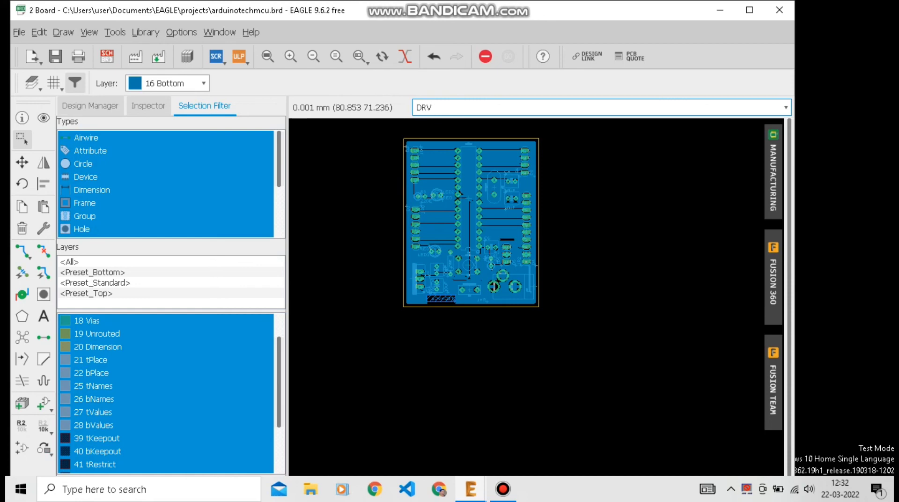
{"action": "key", "text": "BackSpace"}
{"action": "type", "text": "C"}
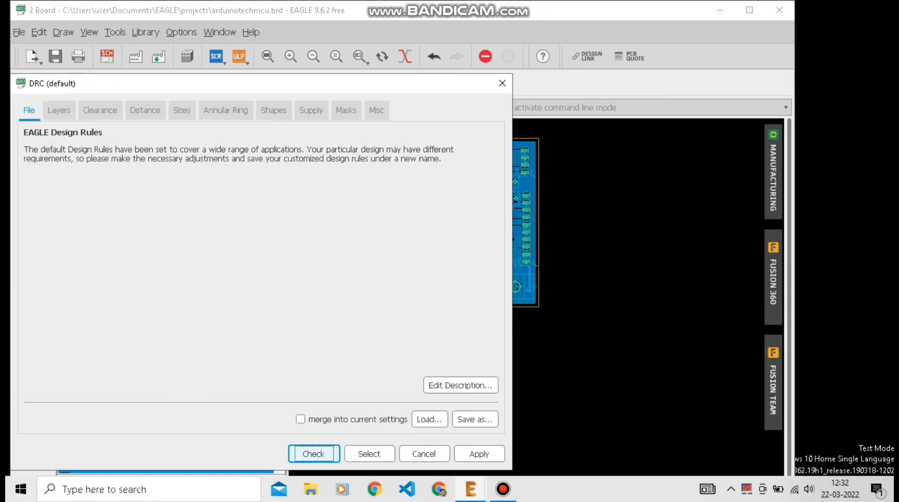
{"action": "key", "text": "Return"}
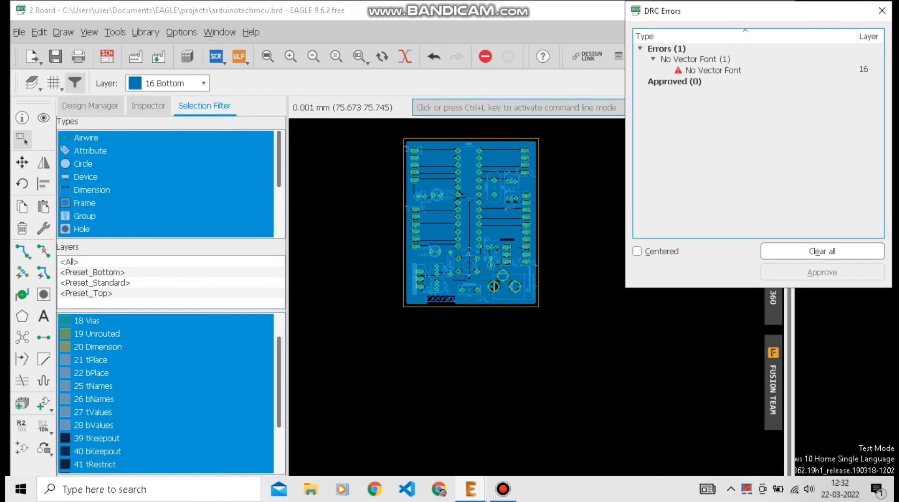
- Locate the No Vector Font error on the board, close the error list and examine the area around the TECHMCU label
{"action": "left_click", "coordinate": [713, 70]}
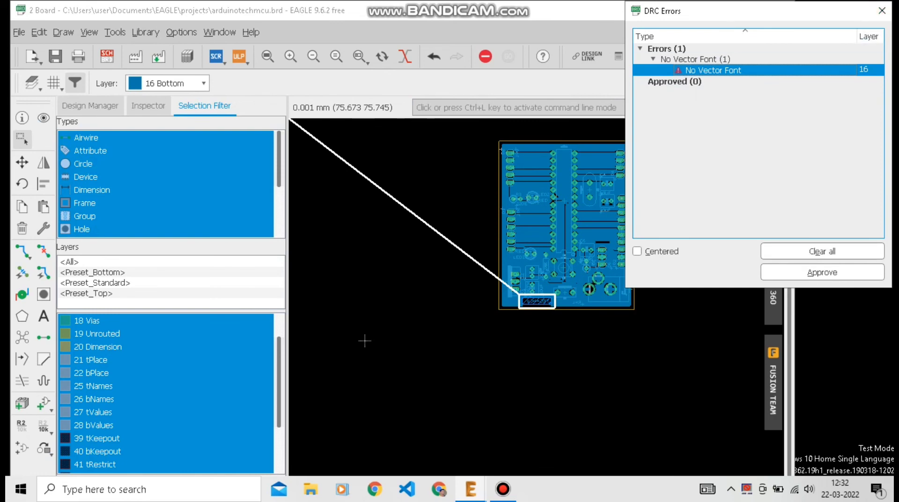
{"action": "left_click", "coordinate": [881, 10]}
{"action": "scroll", "coordinate": [584, 329], "scroll_direction": "up", "scroll_amount": 3}
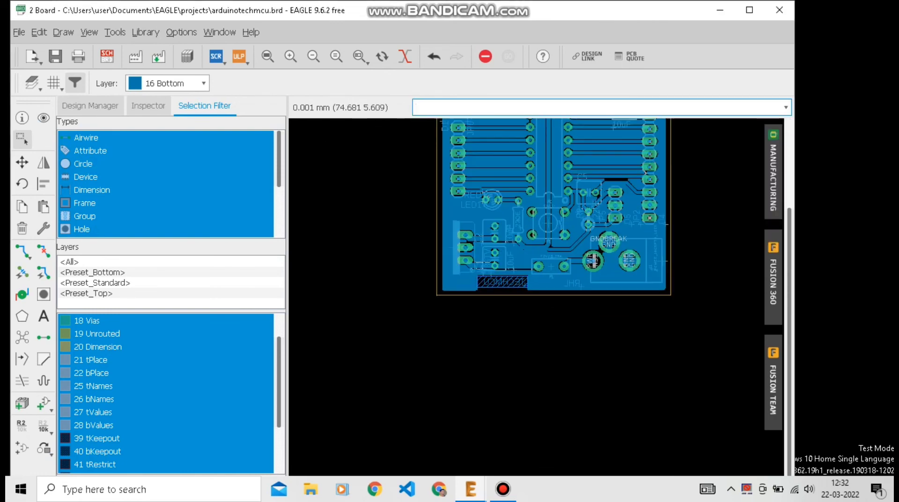
{"action": "scroll", "coordinate": [350, 333], "scroll_direction": "down", "scroll_amount": 2}
{"action": "scroll", "coordinate": [381, 333], "scroll_direction": "down", "scroll_amount": 1}
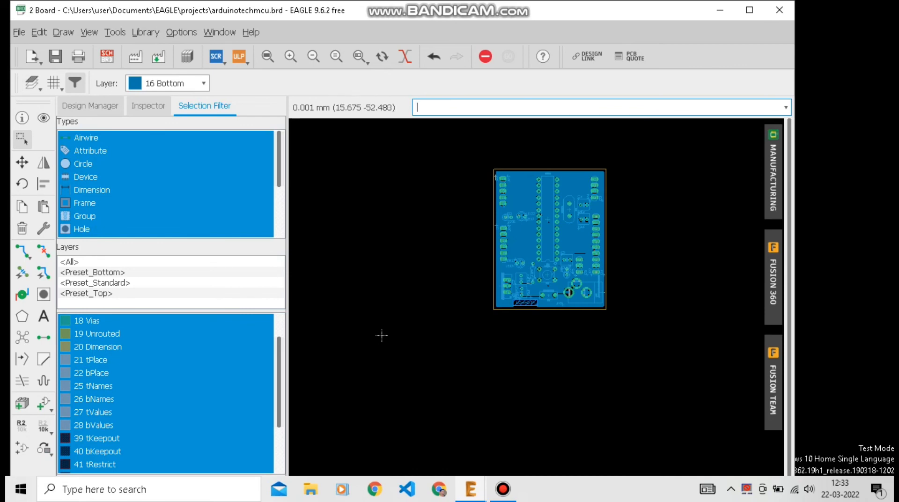
{"action": "left_click", "coordinate": [502, 489]}
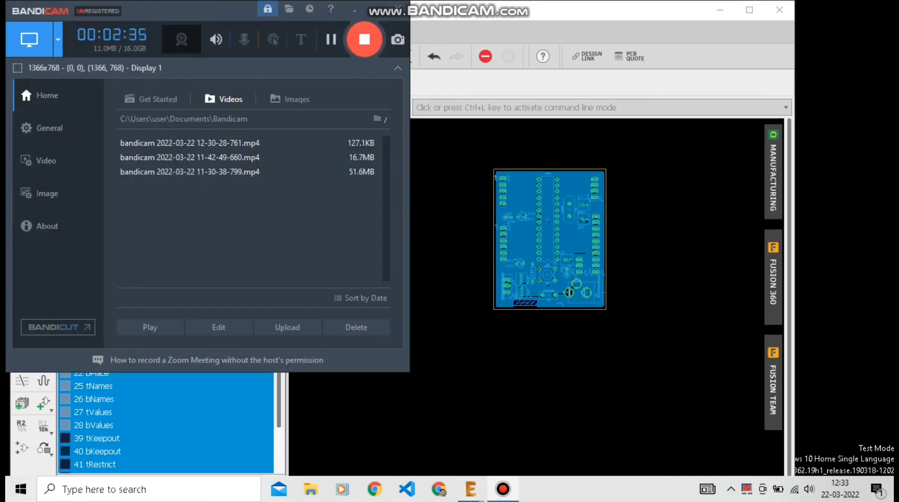